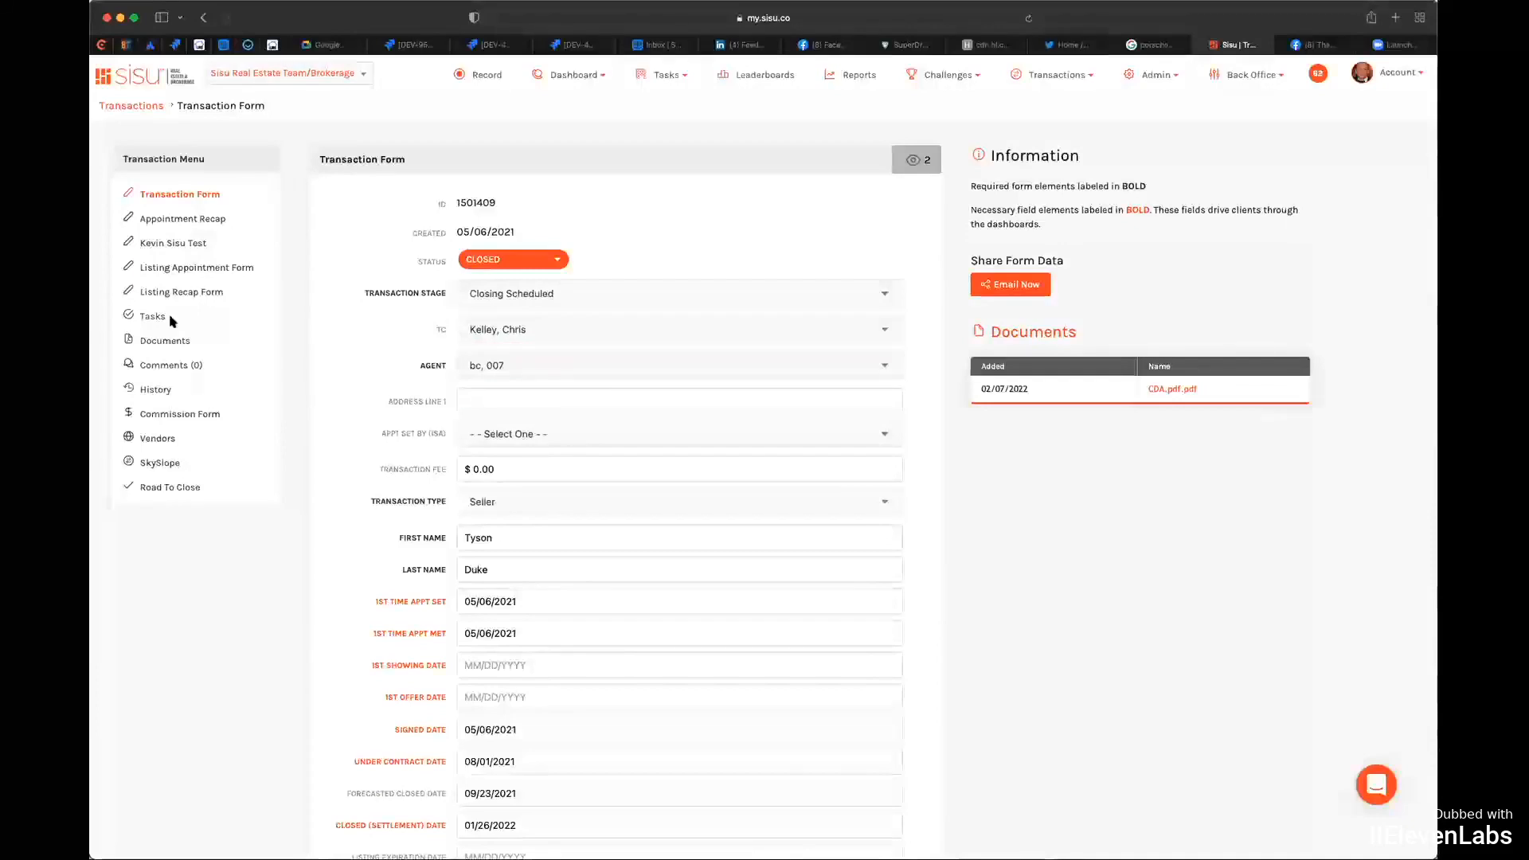
Step: Open the transaction's commission form, then decertify and unlock the transaction so its amounts can be edited
click(175, 414)
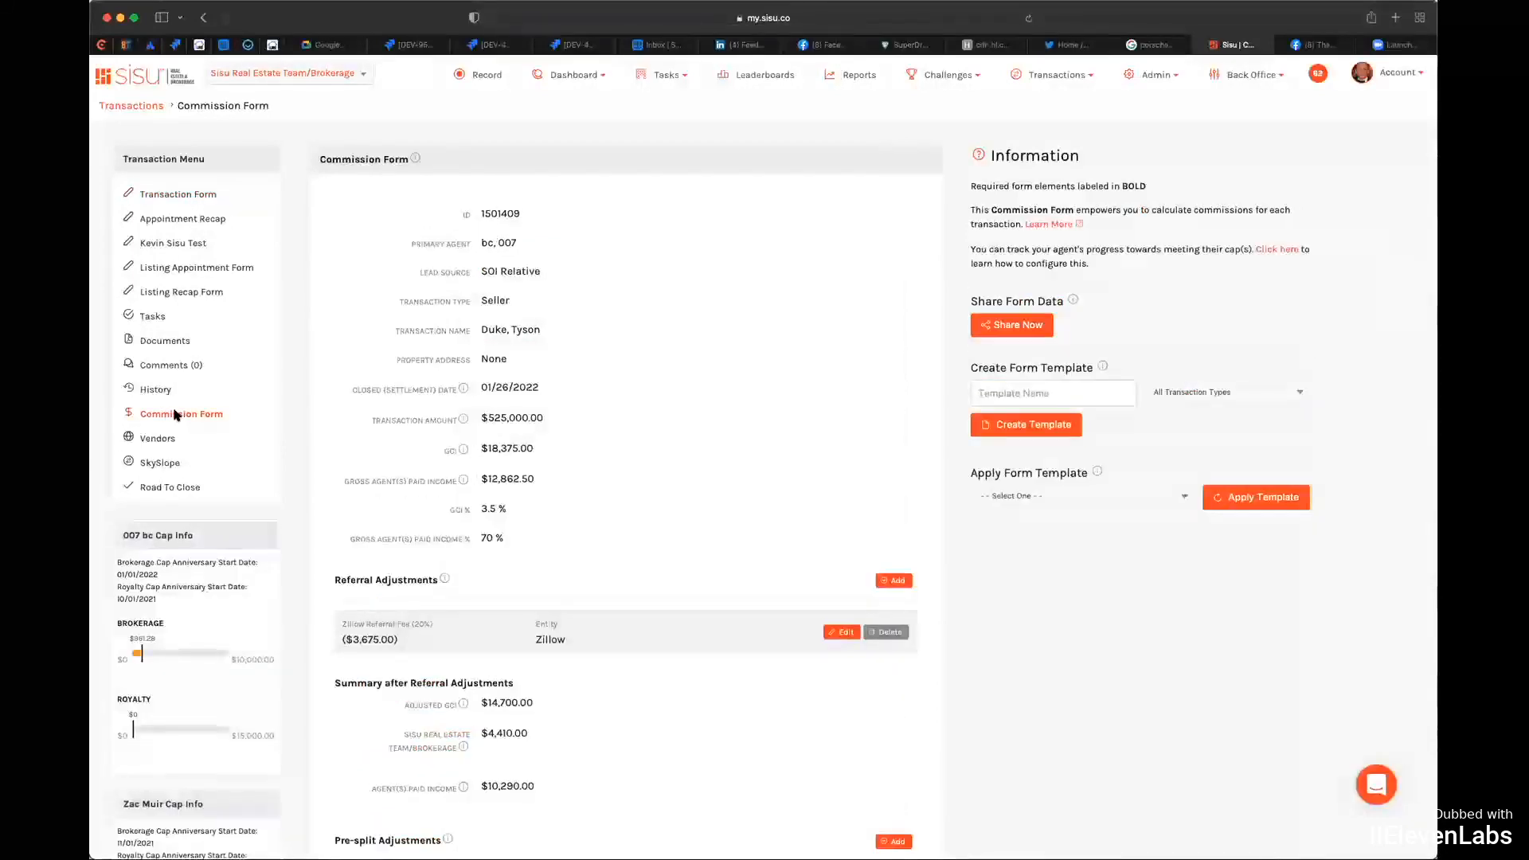
scroll(364, 621, down, 15)
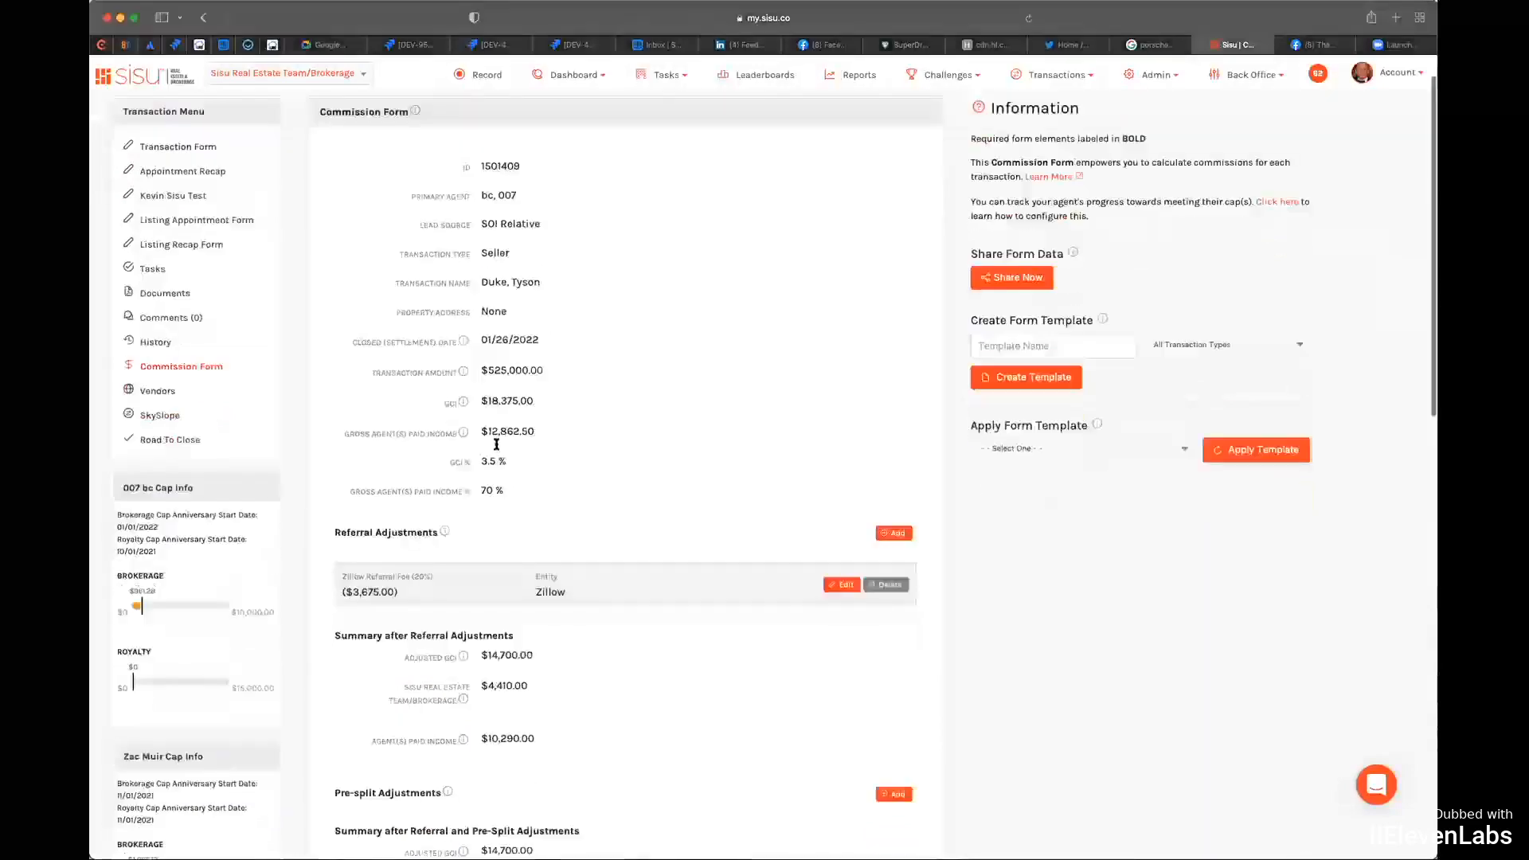
click(360, 734)
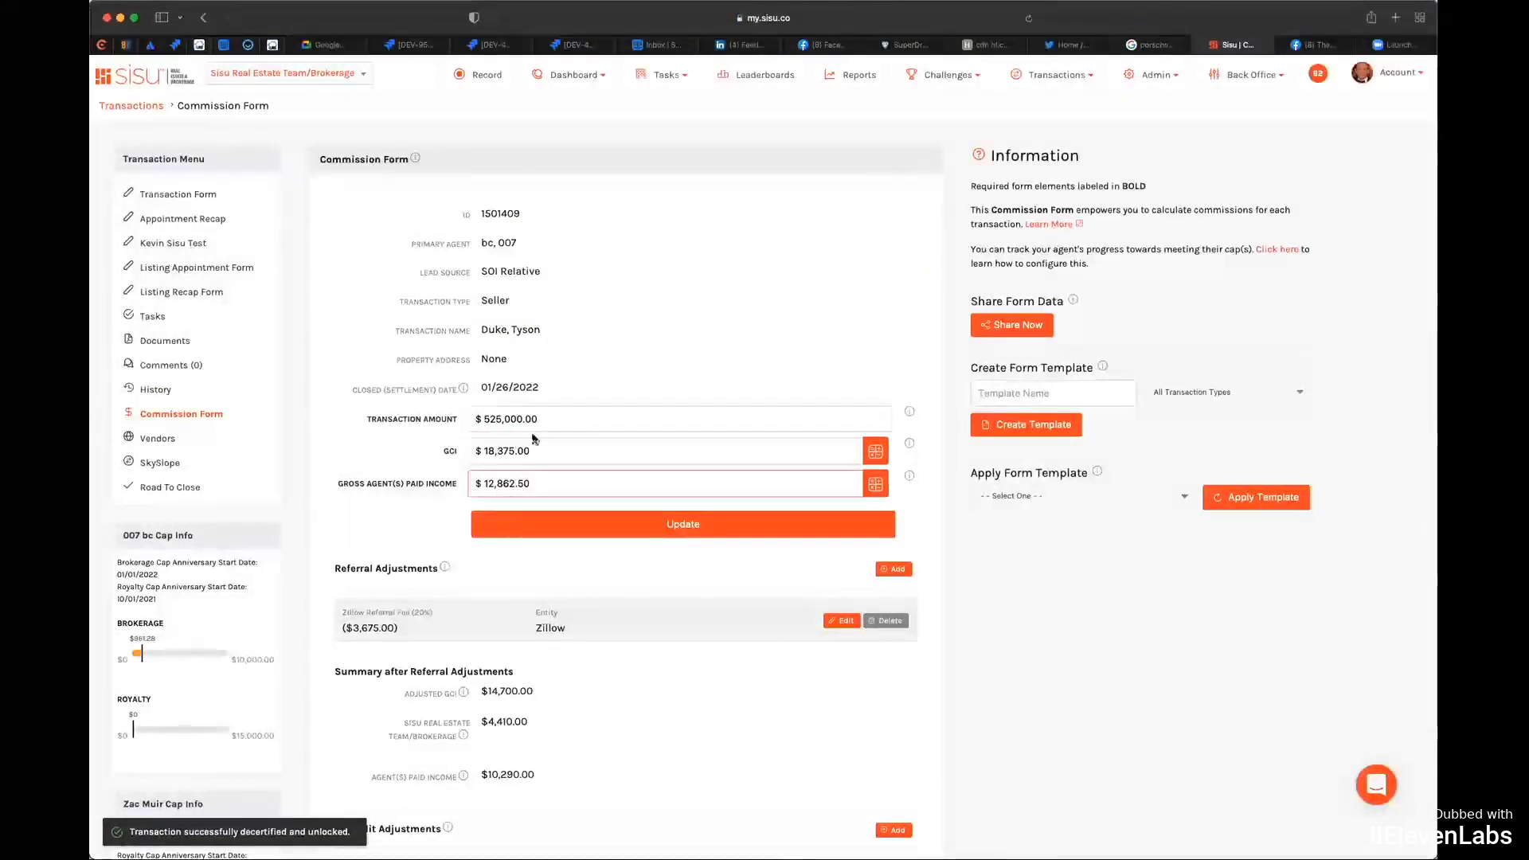
drag(407, 199, 549, 469)
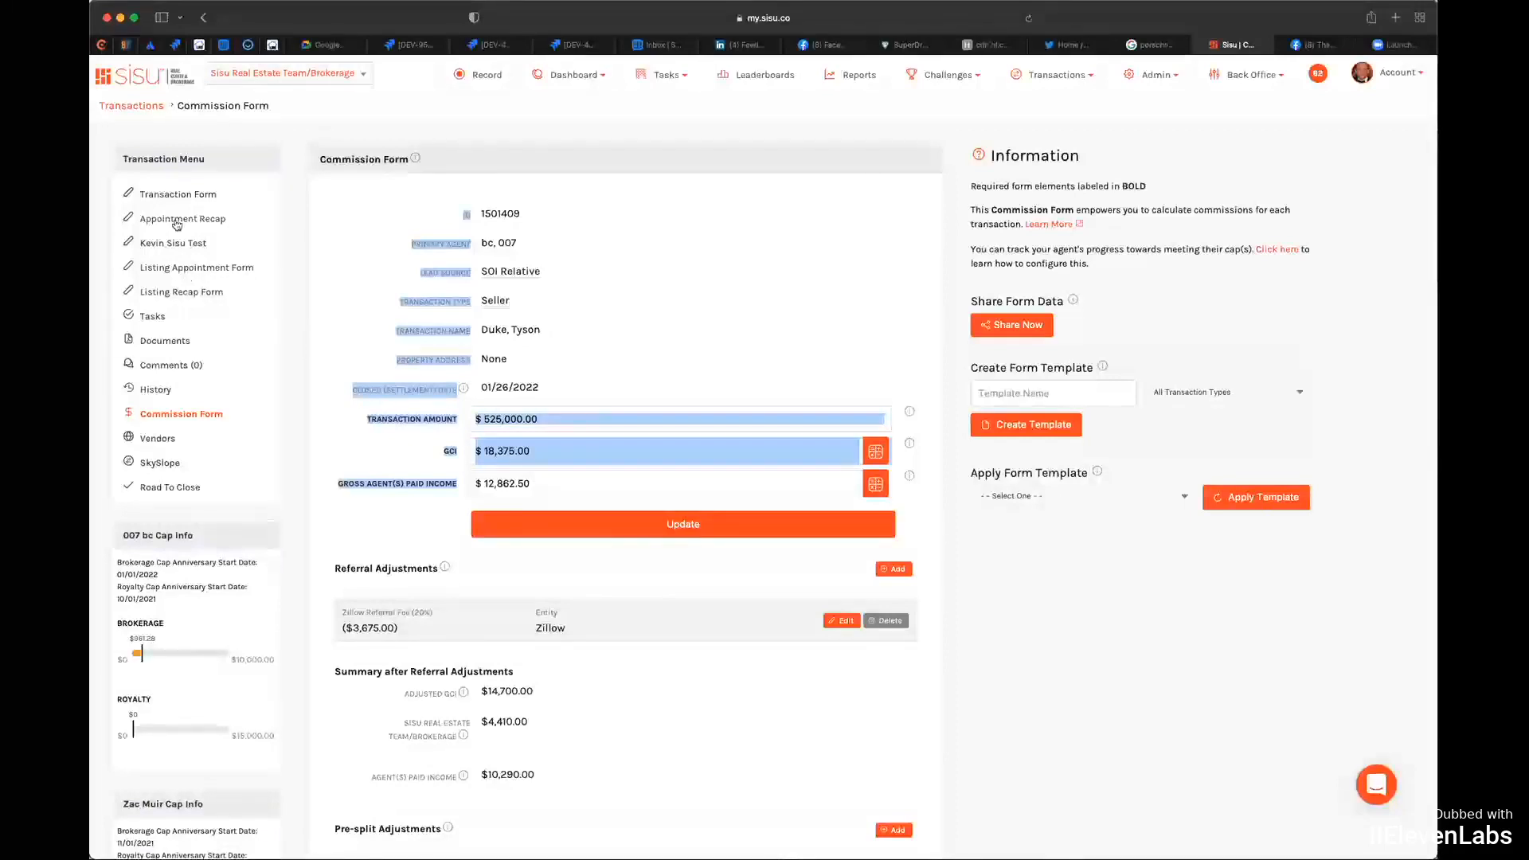
Step: View the transaction's Listing Recap Form and the profile page of the team settings
click(185, 293)
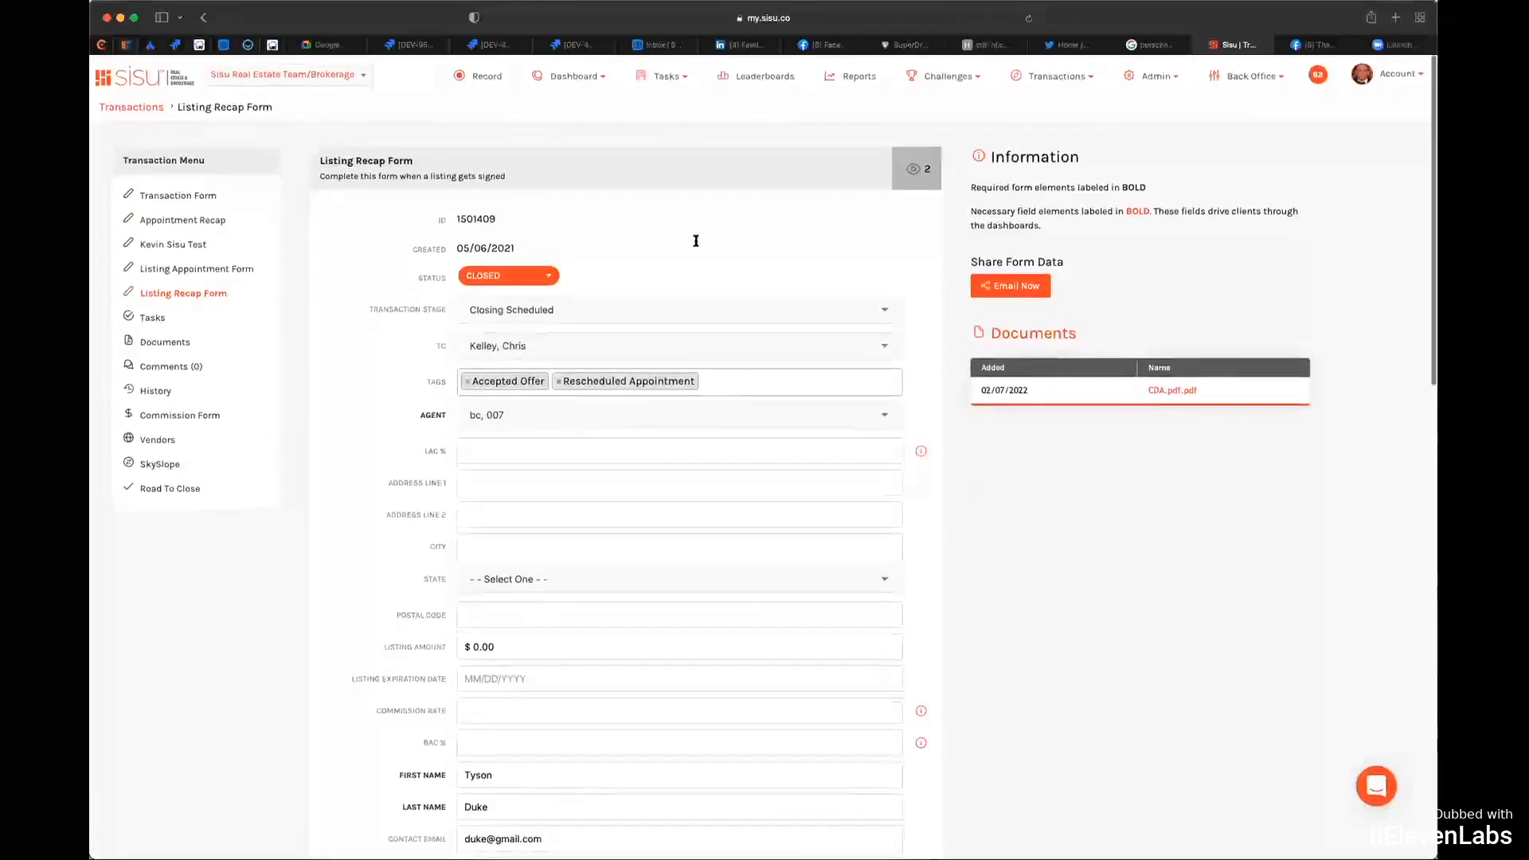
mouse_move(1260, 84)
mouse_move(1139, 74)
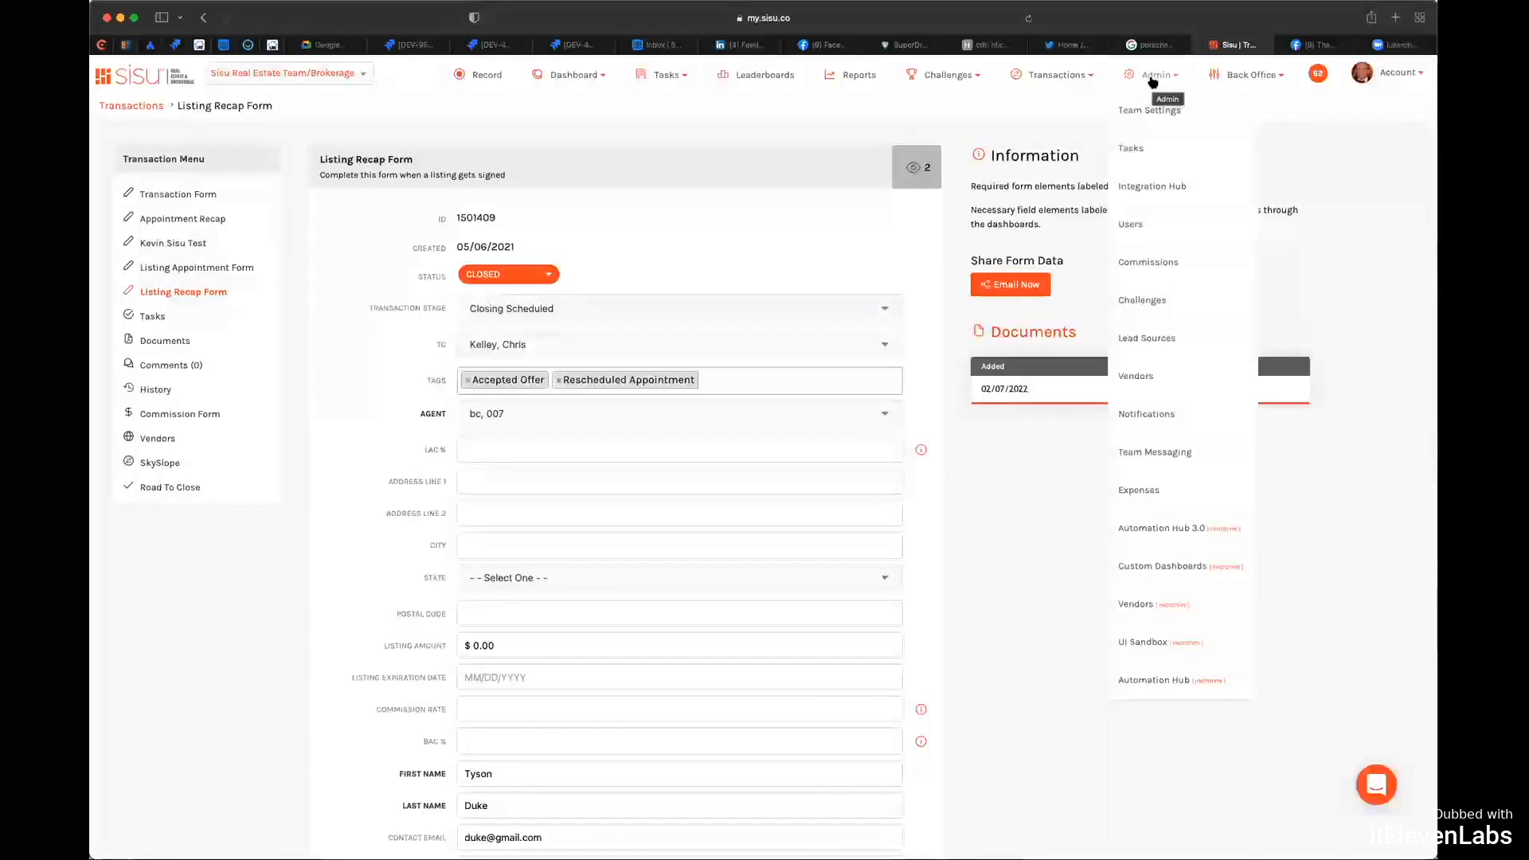
scroll(1153, 81, down, 1)
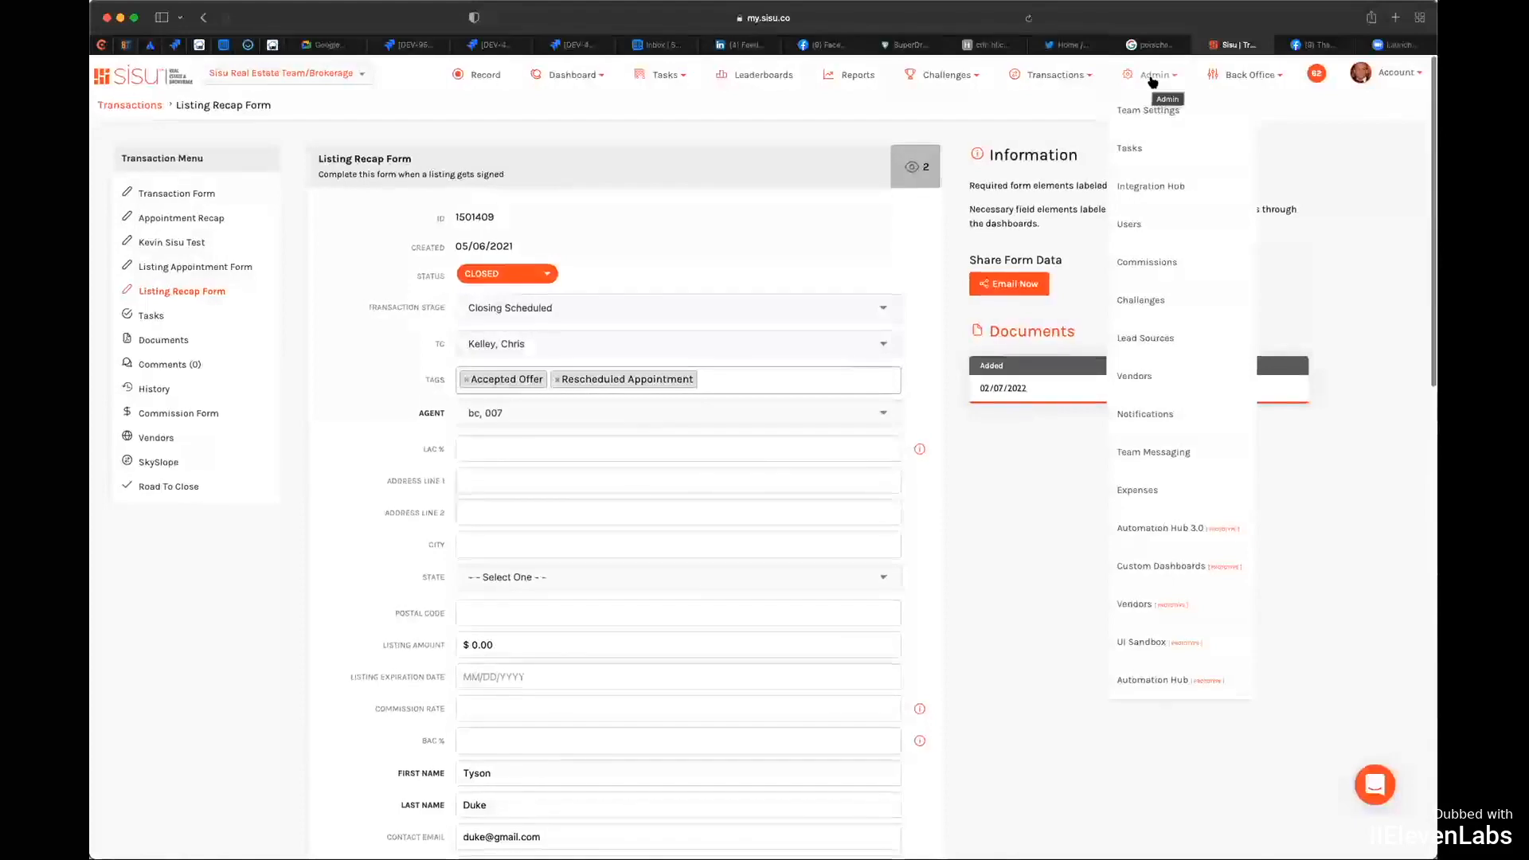
scroll(1151, 89, down, 1)
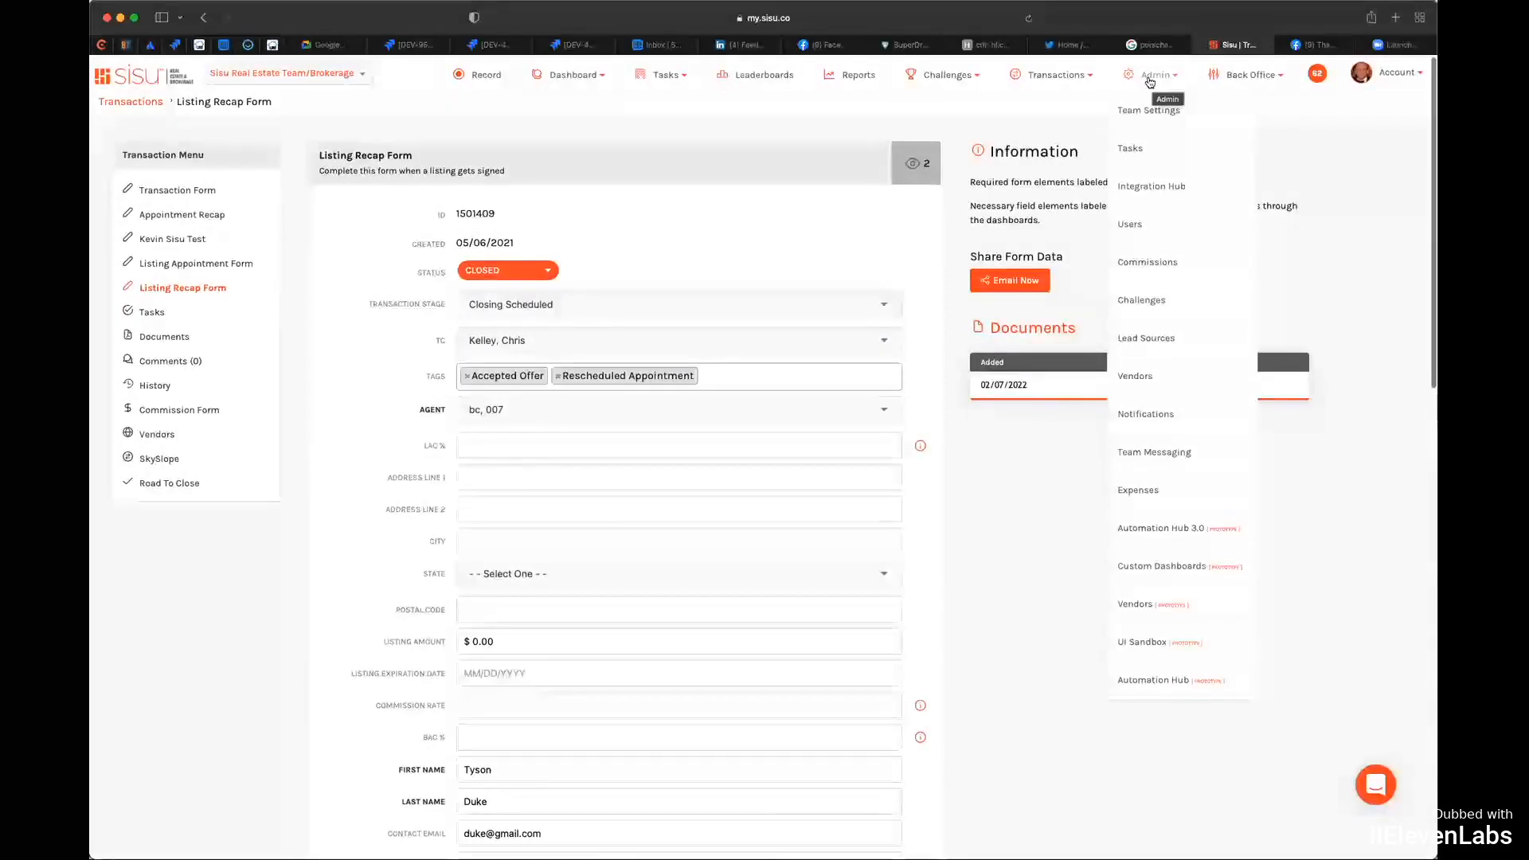
click(1147, 113)
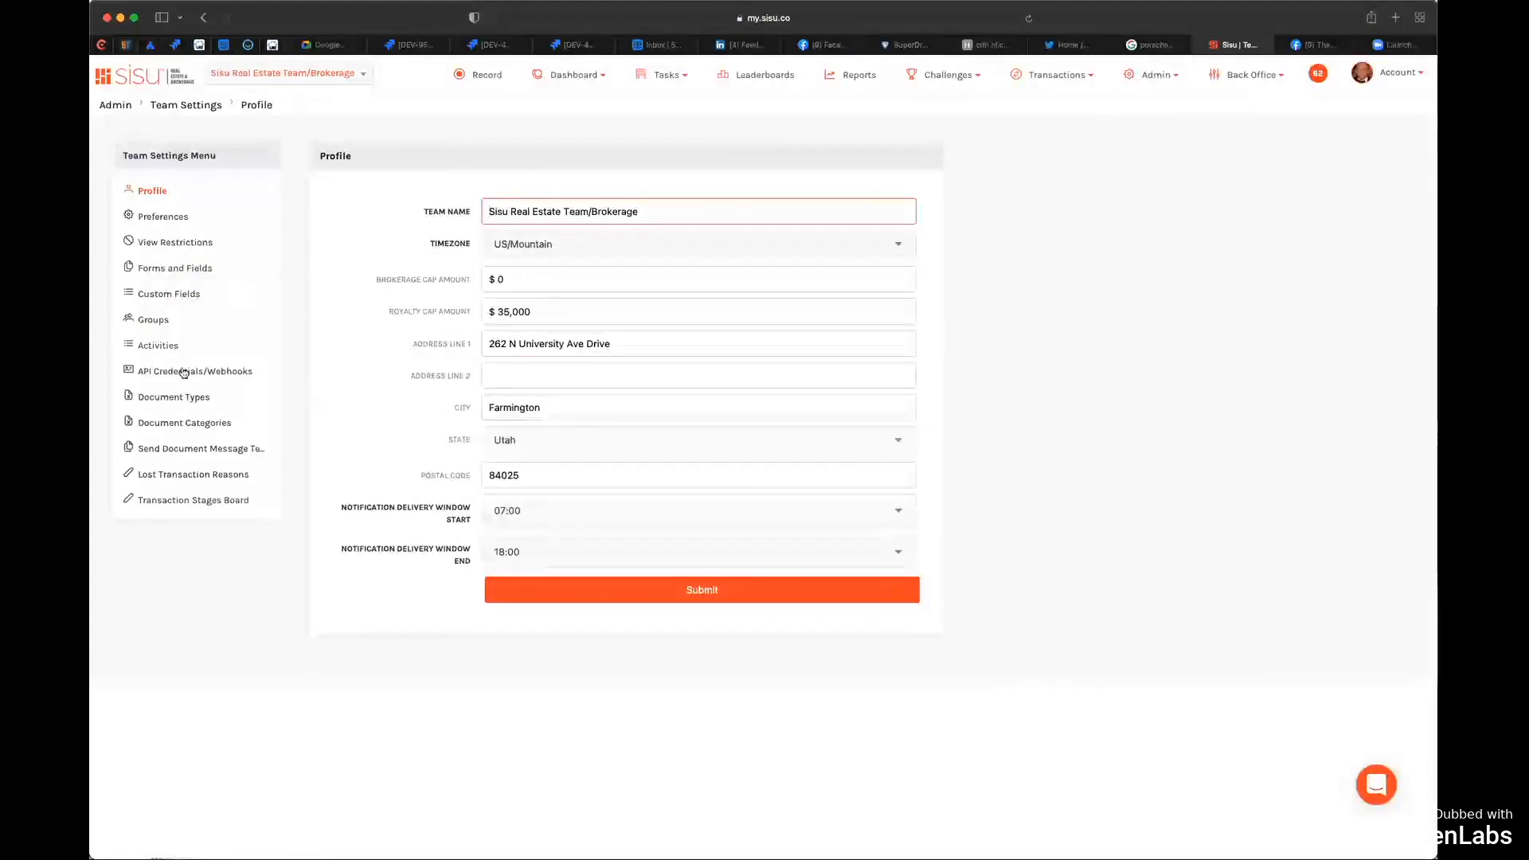
Step: Open the team's commission administration settings and review the list of adjustment entities
click(1240, 76)
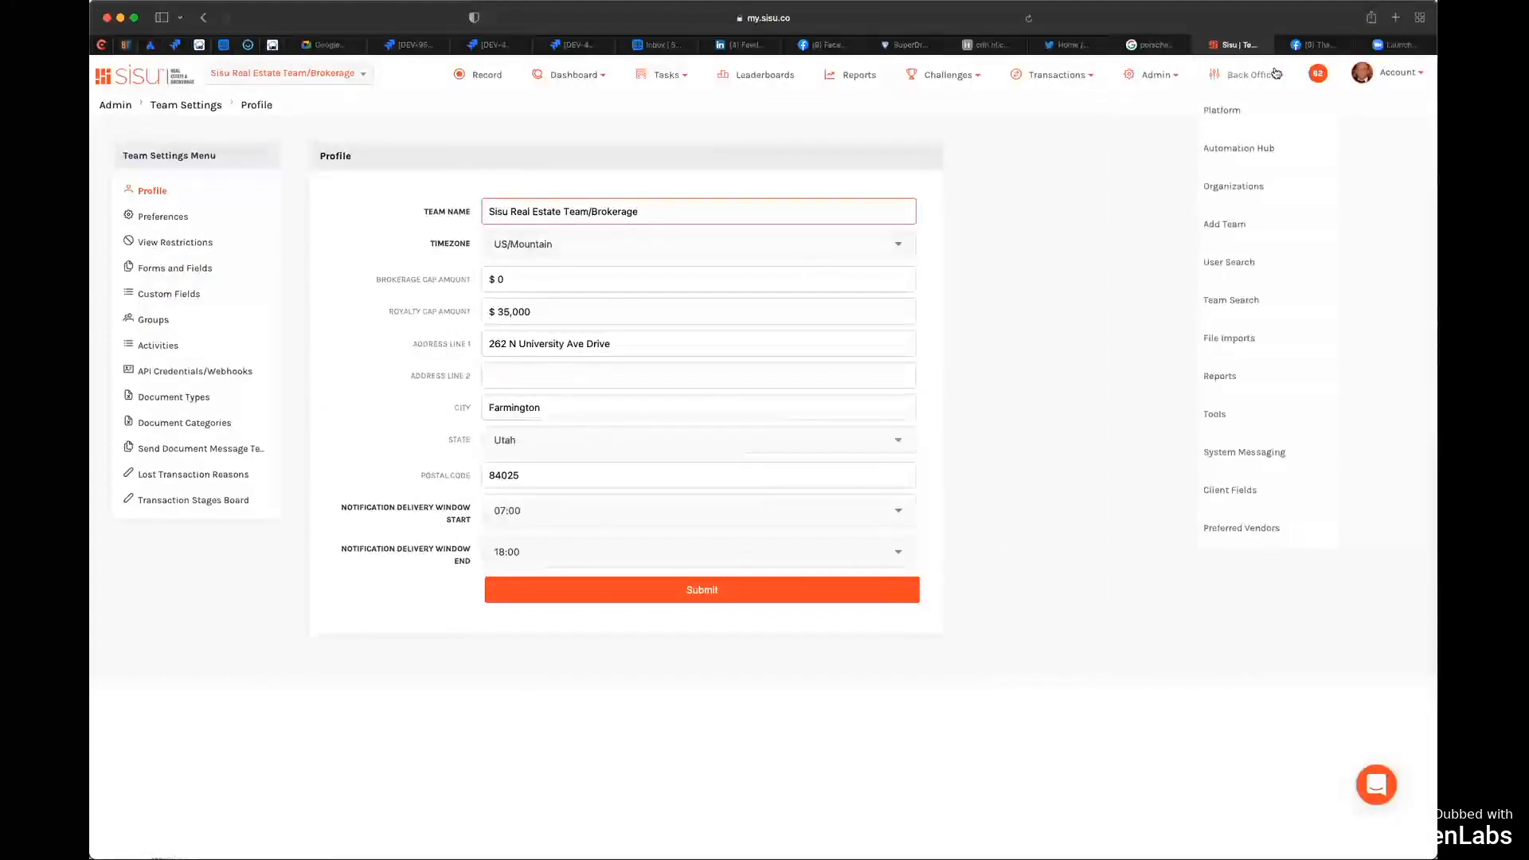
mouse_move(1180, 92)
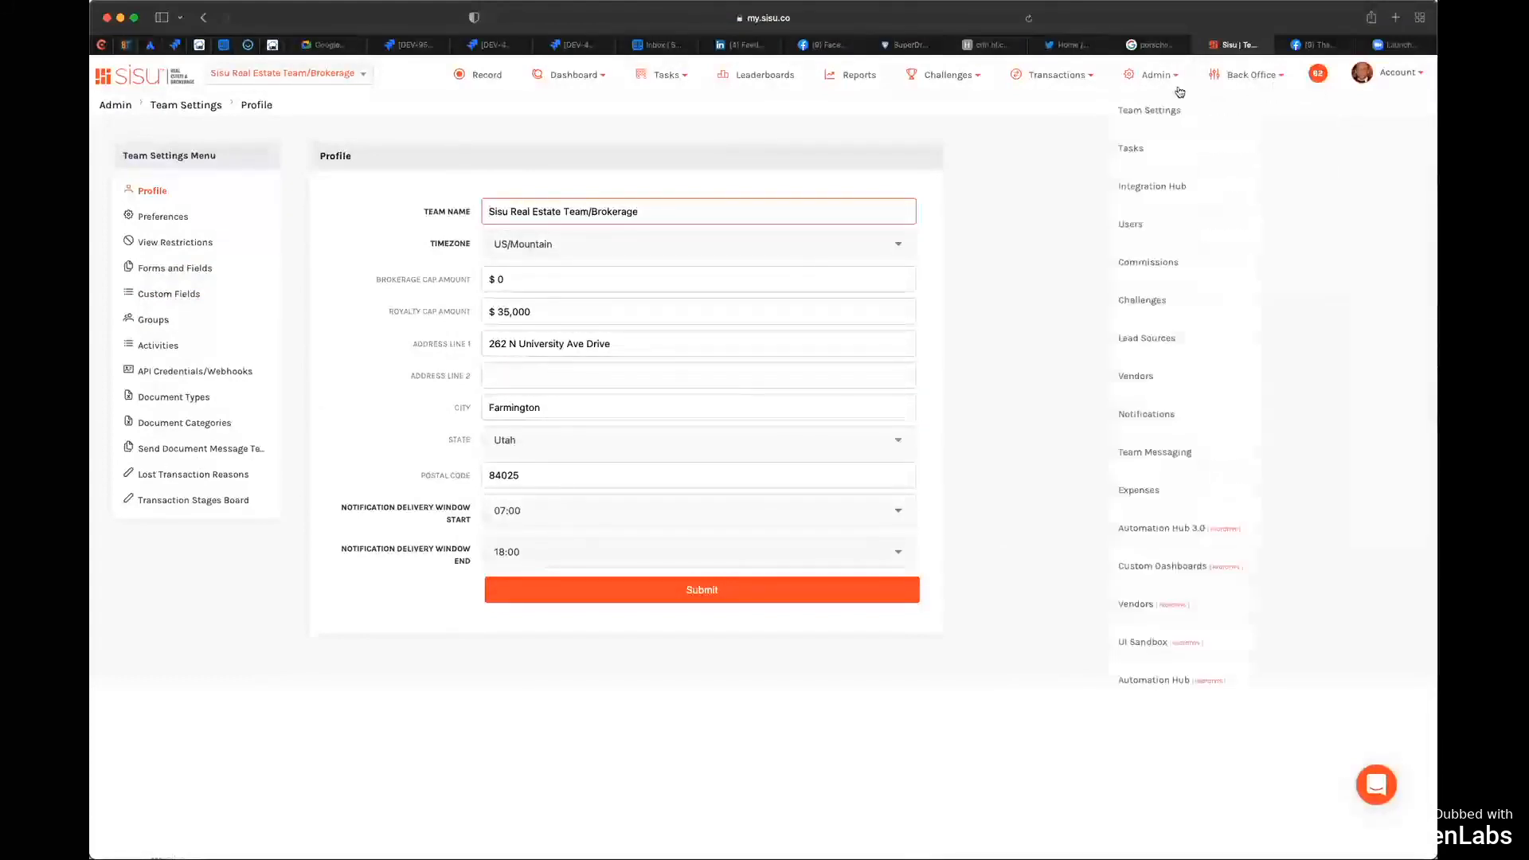
click(1137, 260)
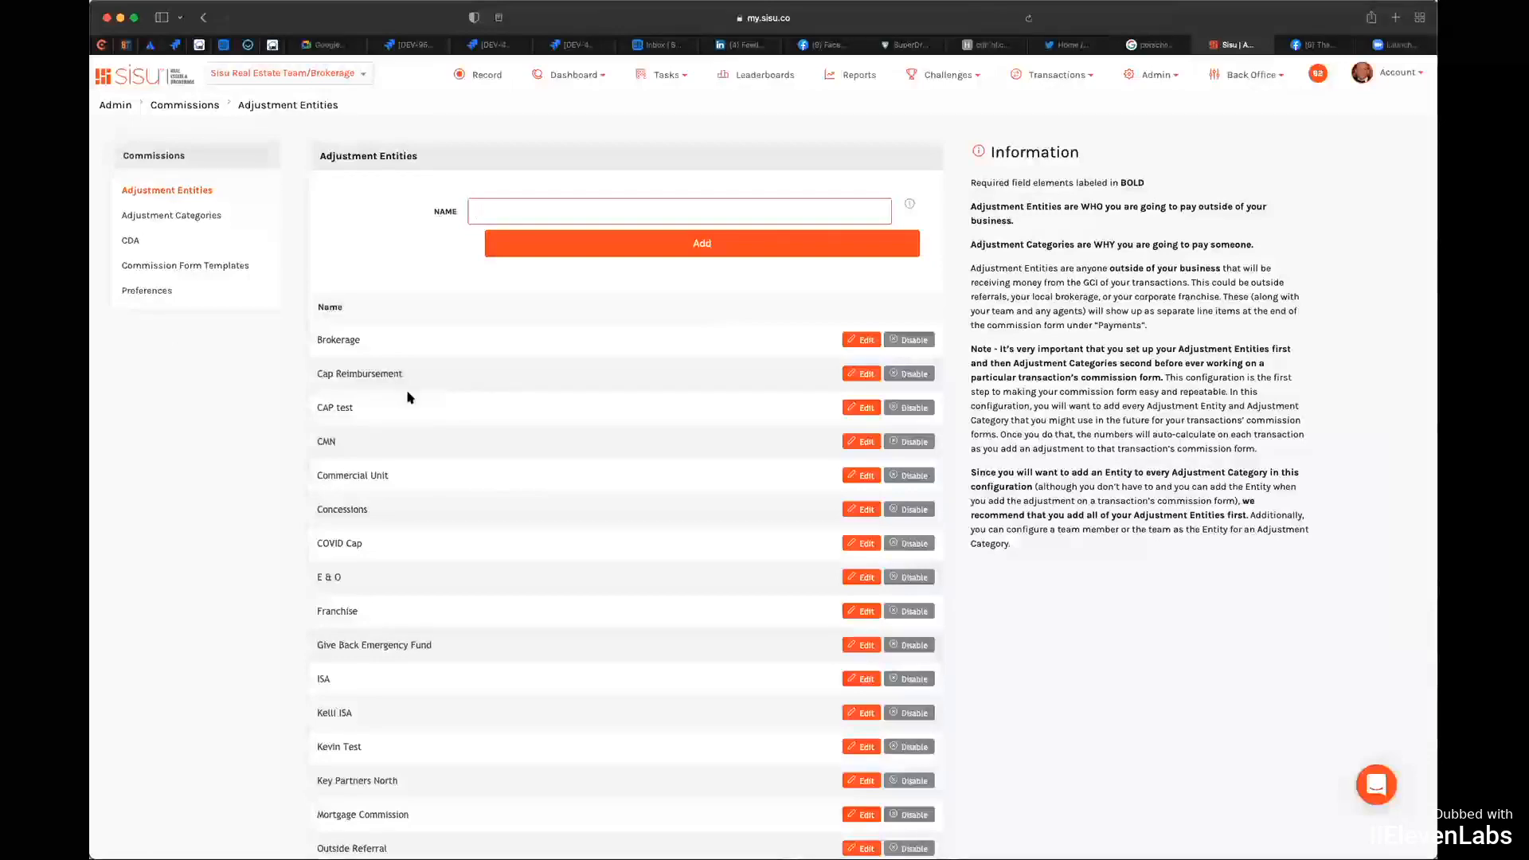
scroll(440, 399, down, 3)
scroll(440, 398, down, 3)
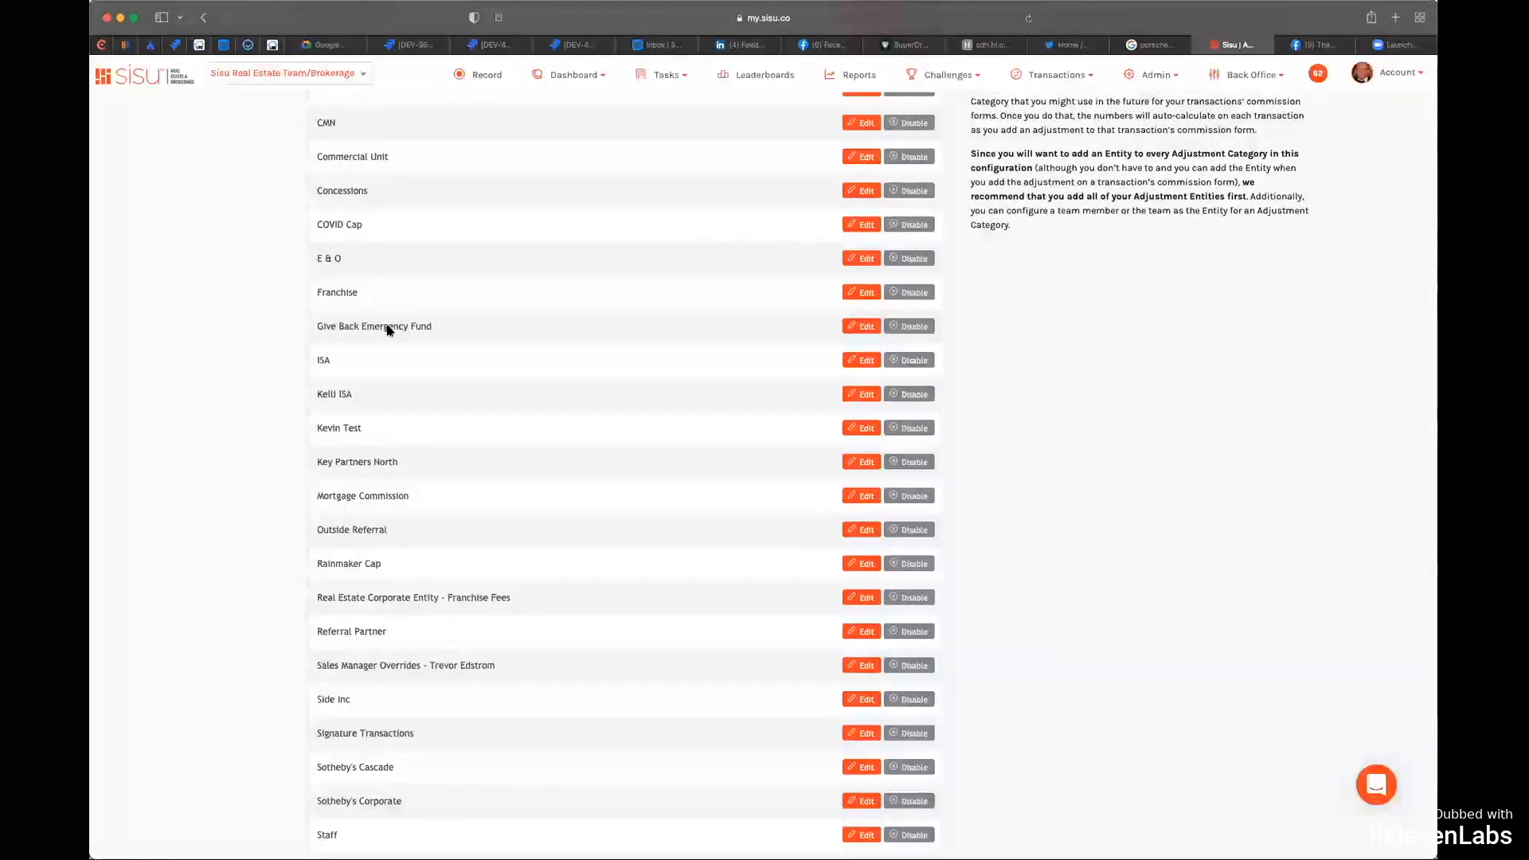
scroll(388, 330, down, 3)
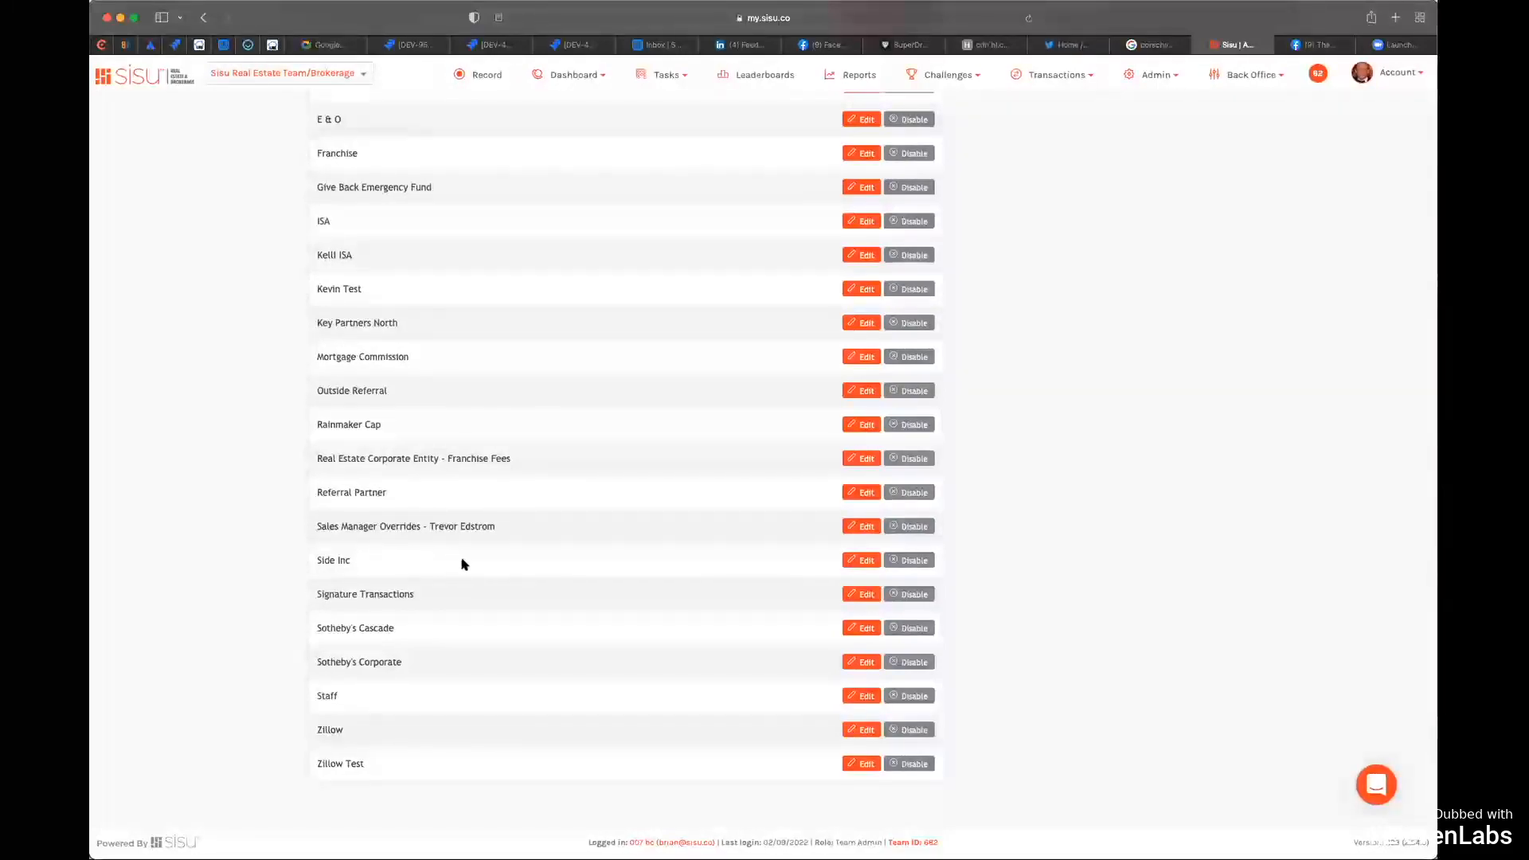
scroll(462, 561, up, 10)
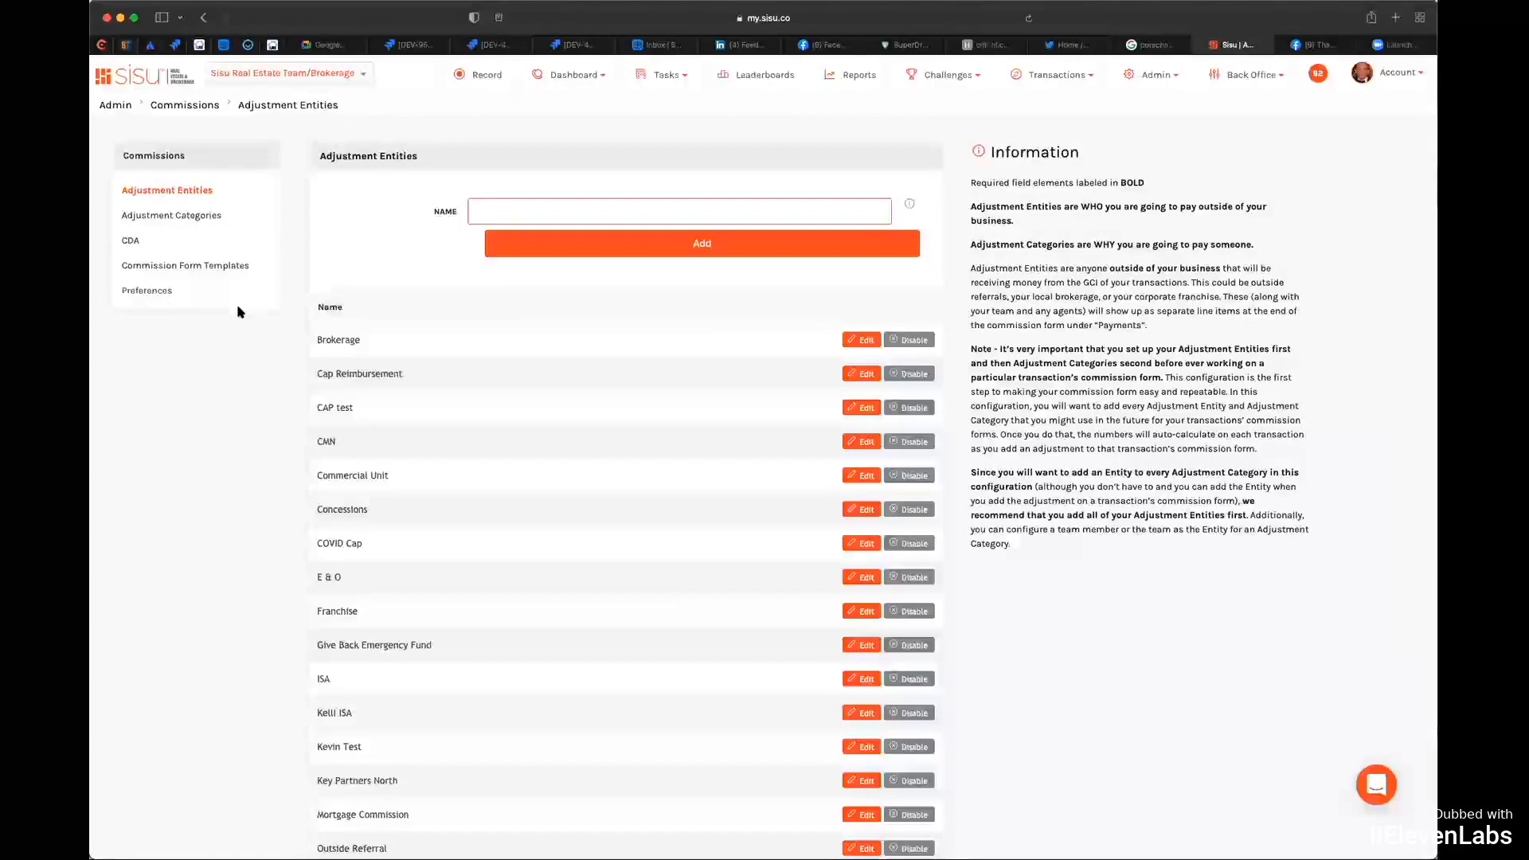
scroll(239, 309, down, 1)
scroll(240, 312, up, 1)
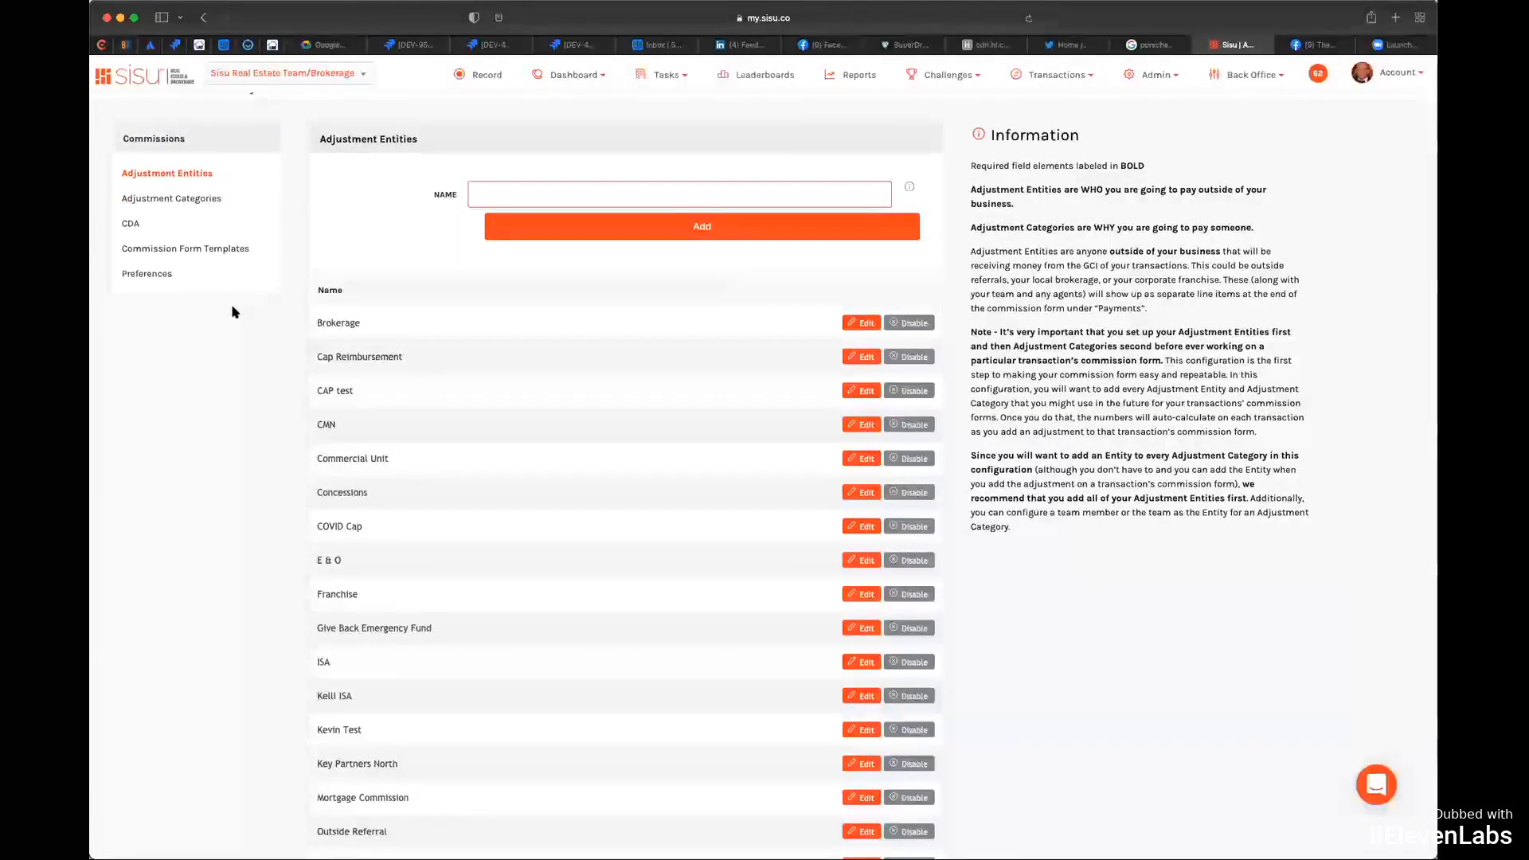
Step: Add a new adjustment entity named KWX
scroll(235, 311, down, 2)
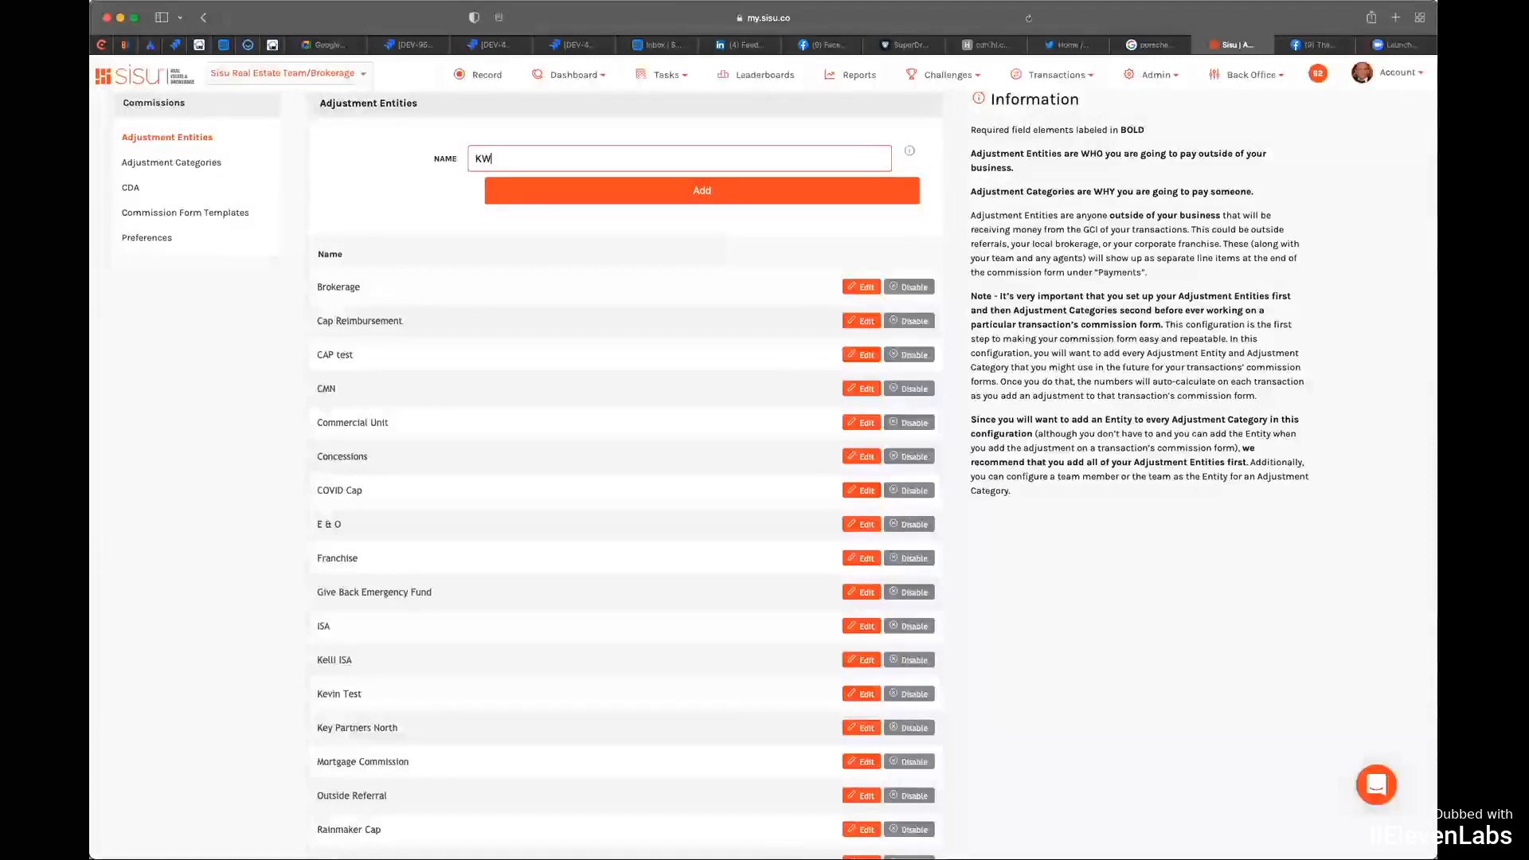
text(X)
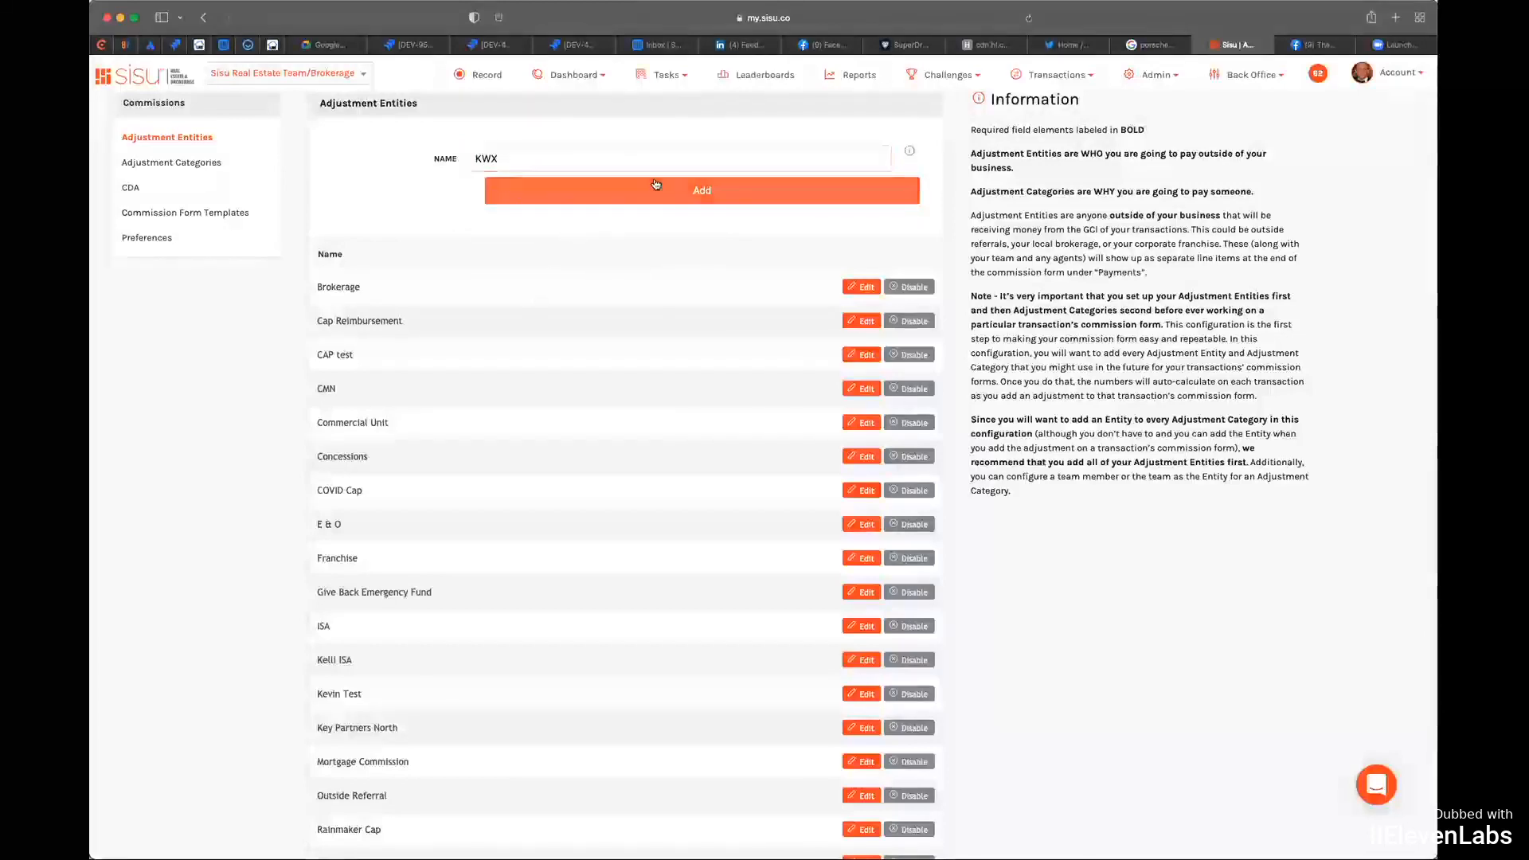
click(688, 194)
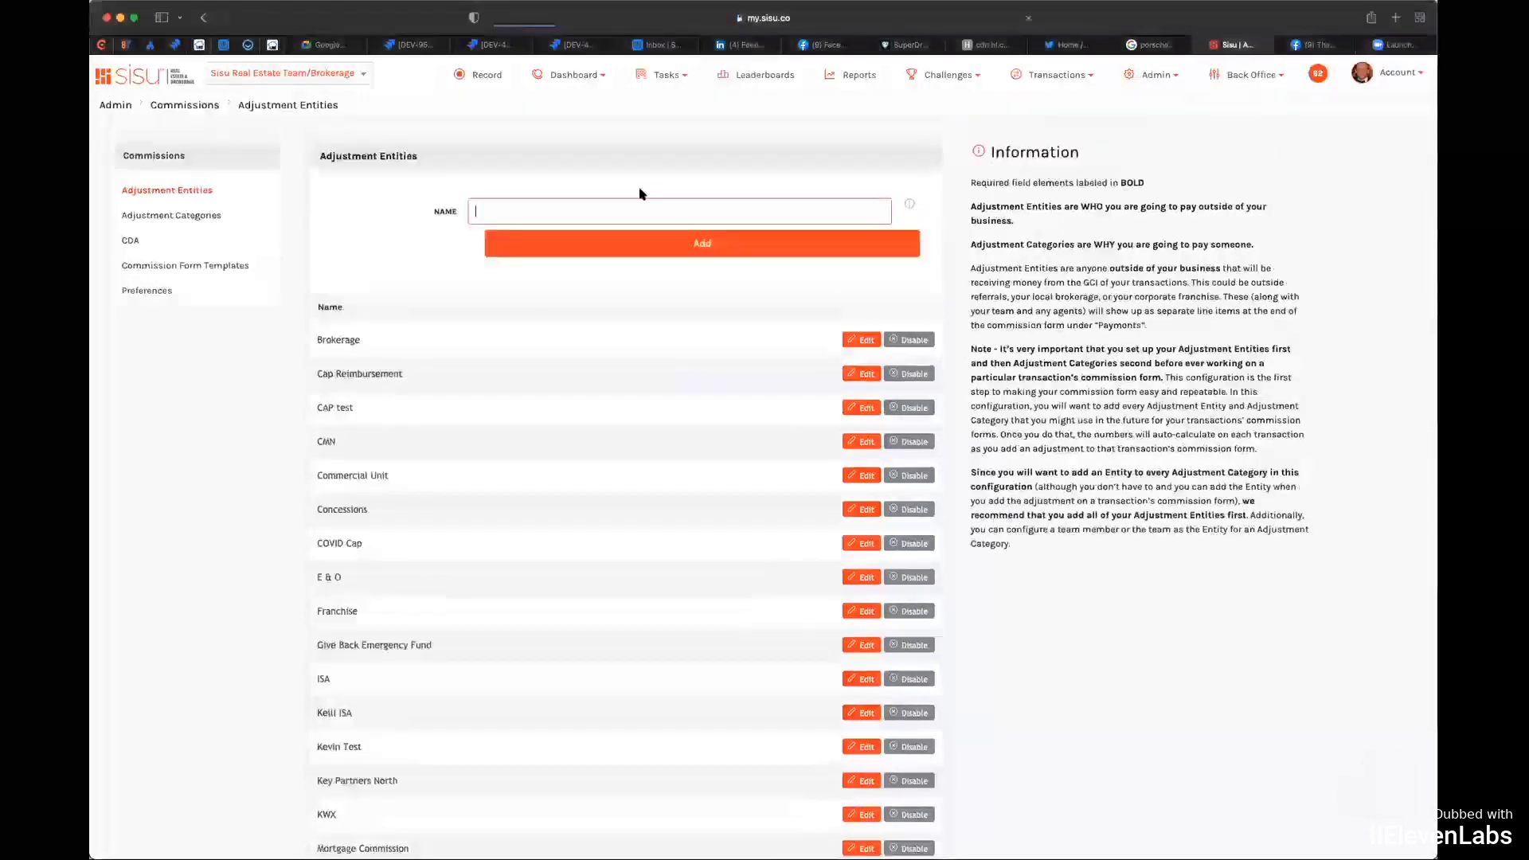
Step: Open the KWX adjustment entity for editing and cancel without making a change
scroll(524, 412, down, 5)
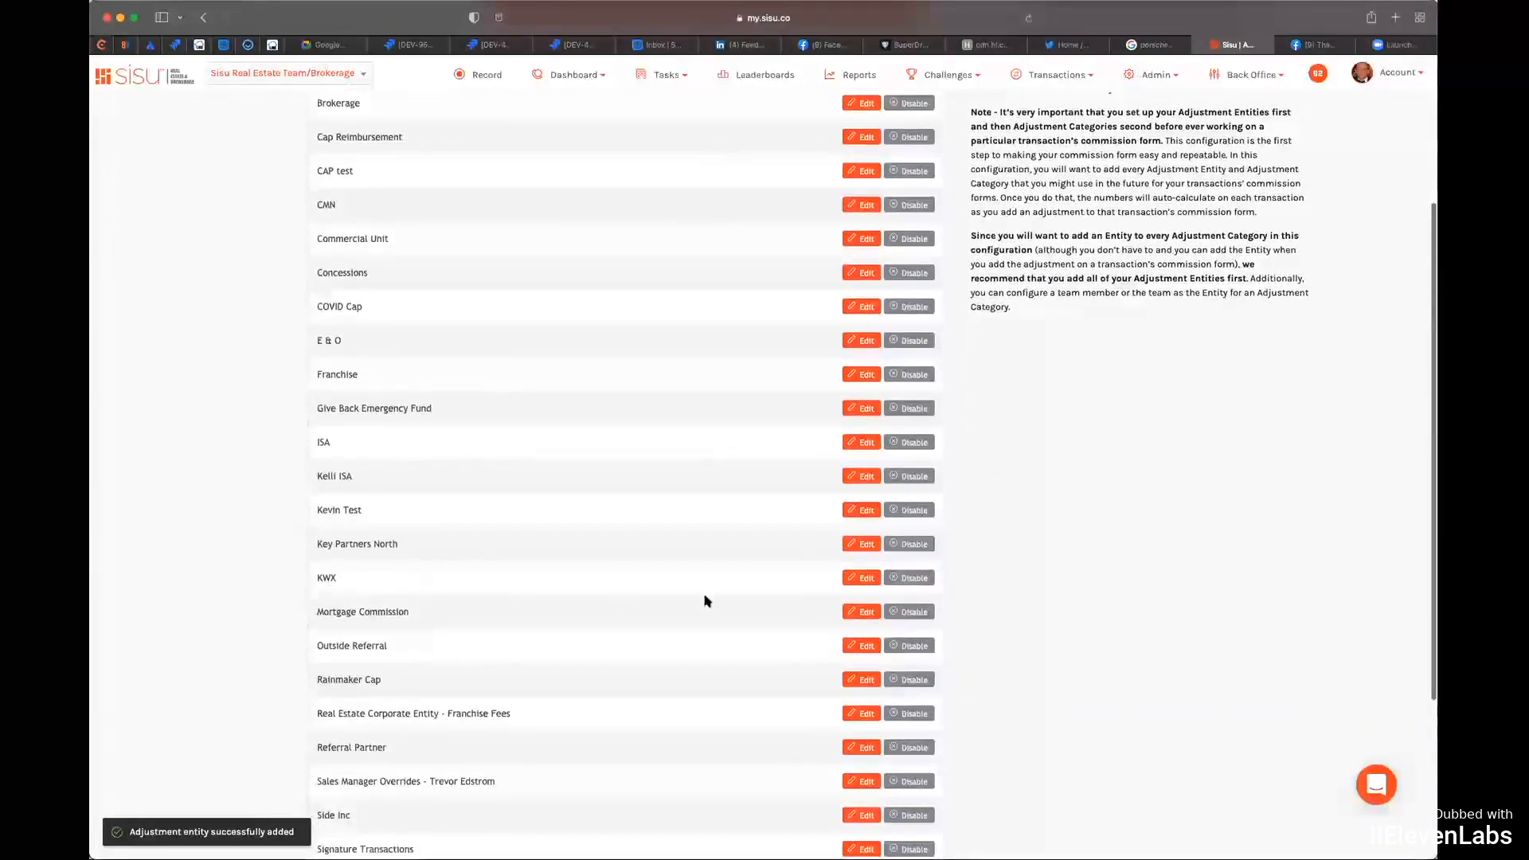
click(861, 578)
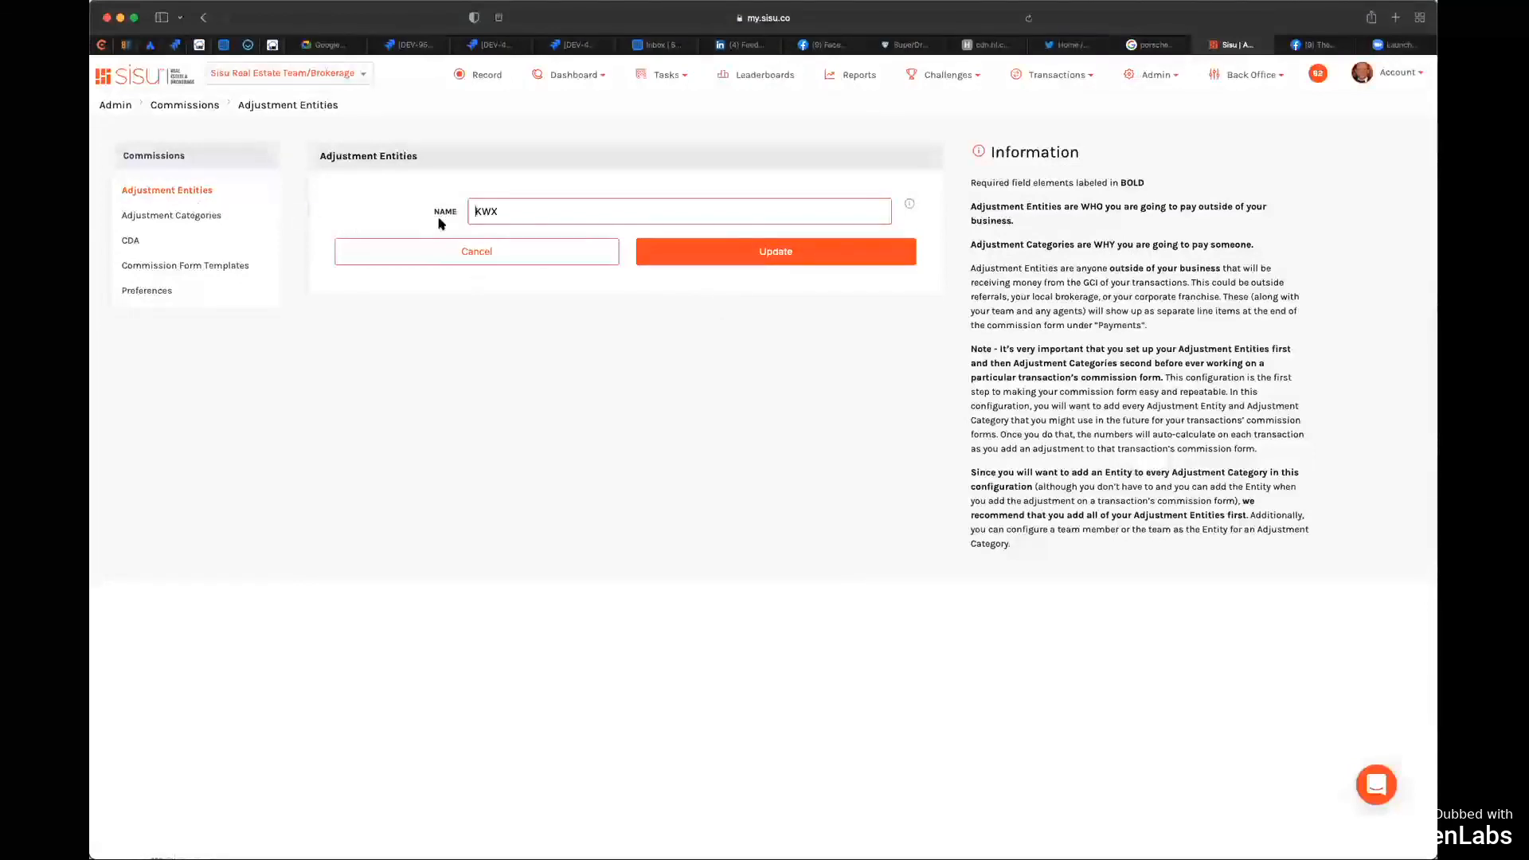
click(444, 259)
Step: Open the adjustment categories and review the full list with its types, deduct or add settings and values
click(189, 222)
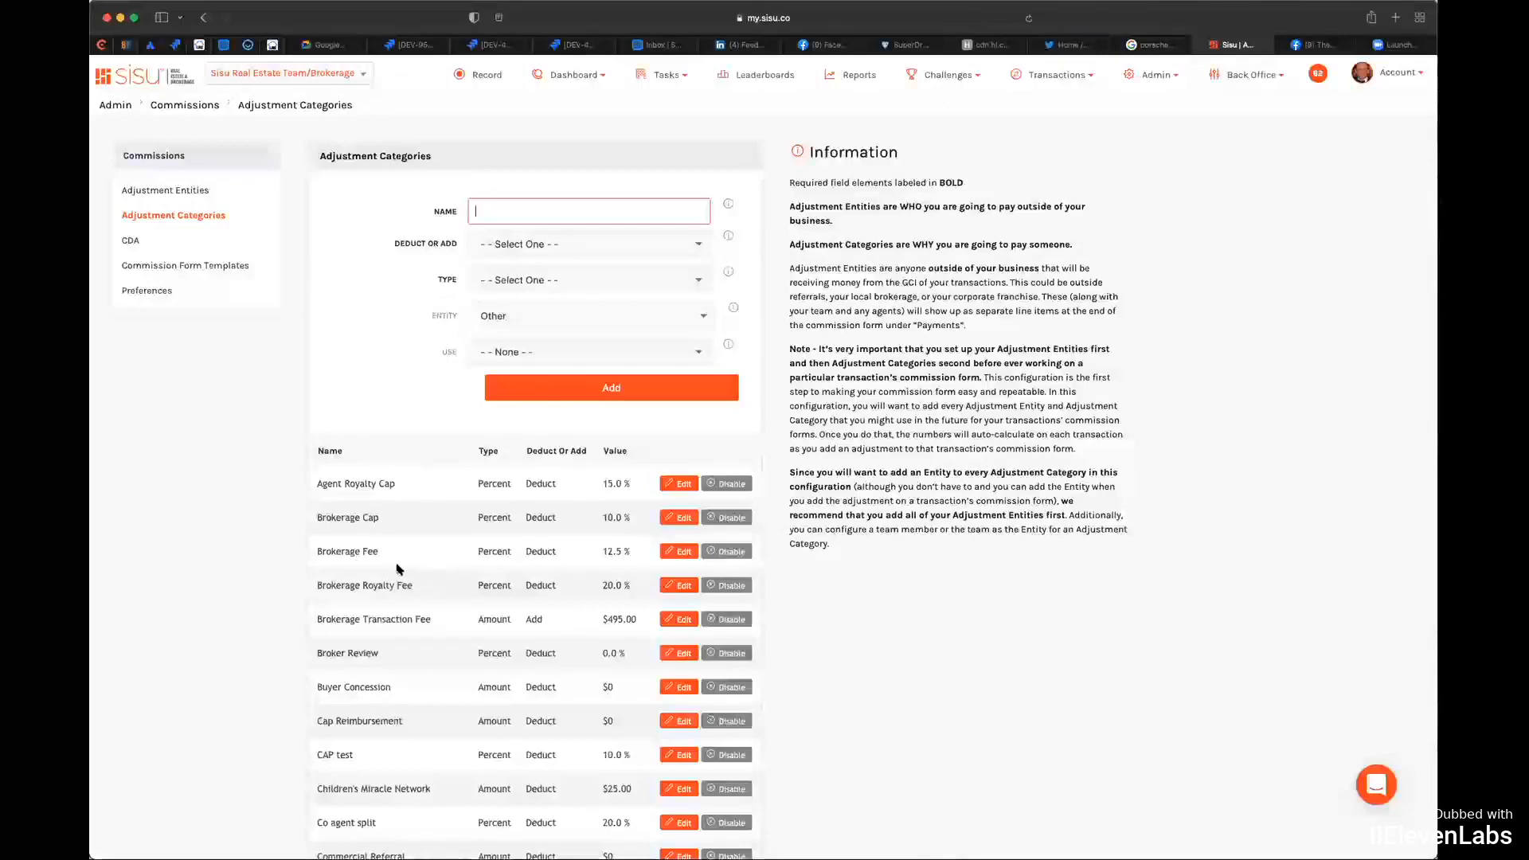
scroll(379, 646, down, 3)
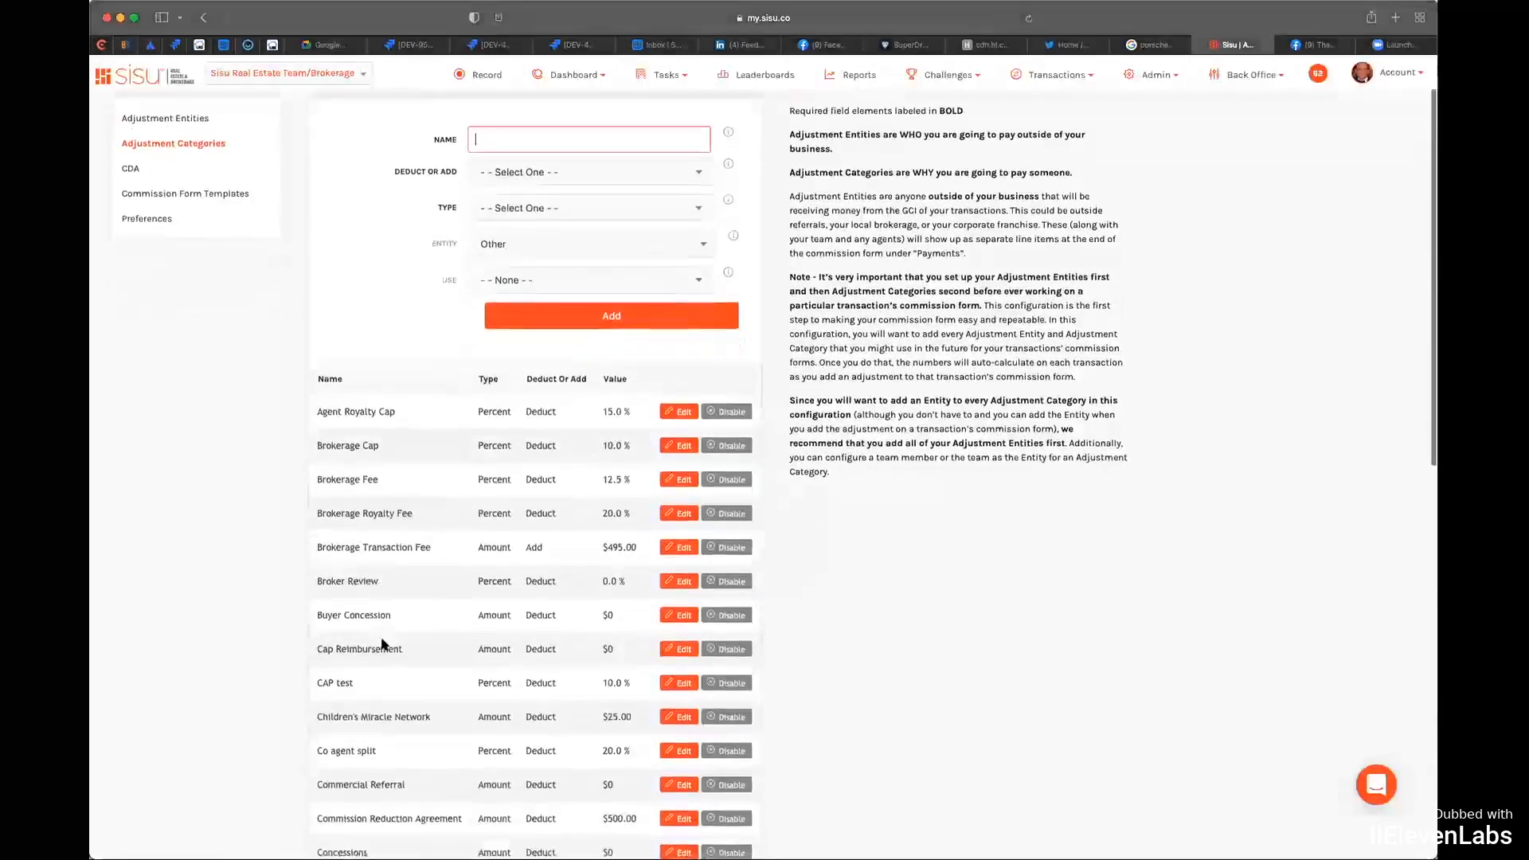
scroll(383, 643, down, 2)
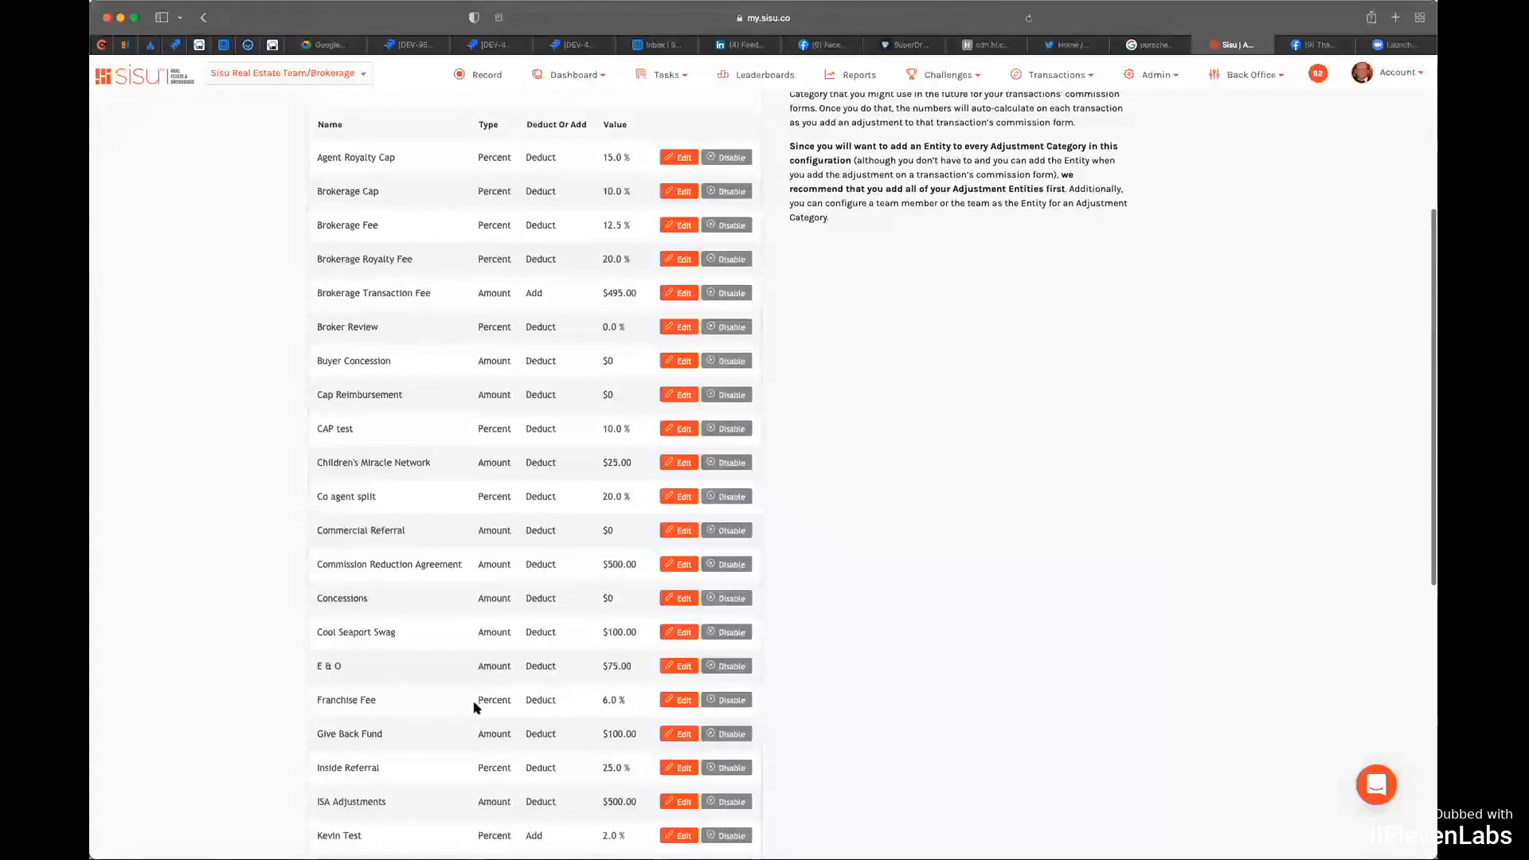
scroll(443, 679, down, 2)
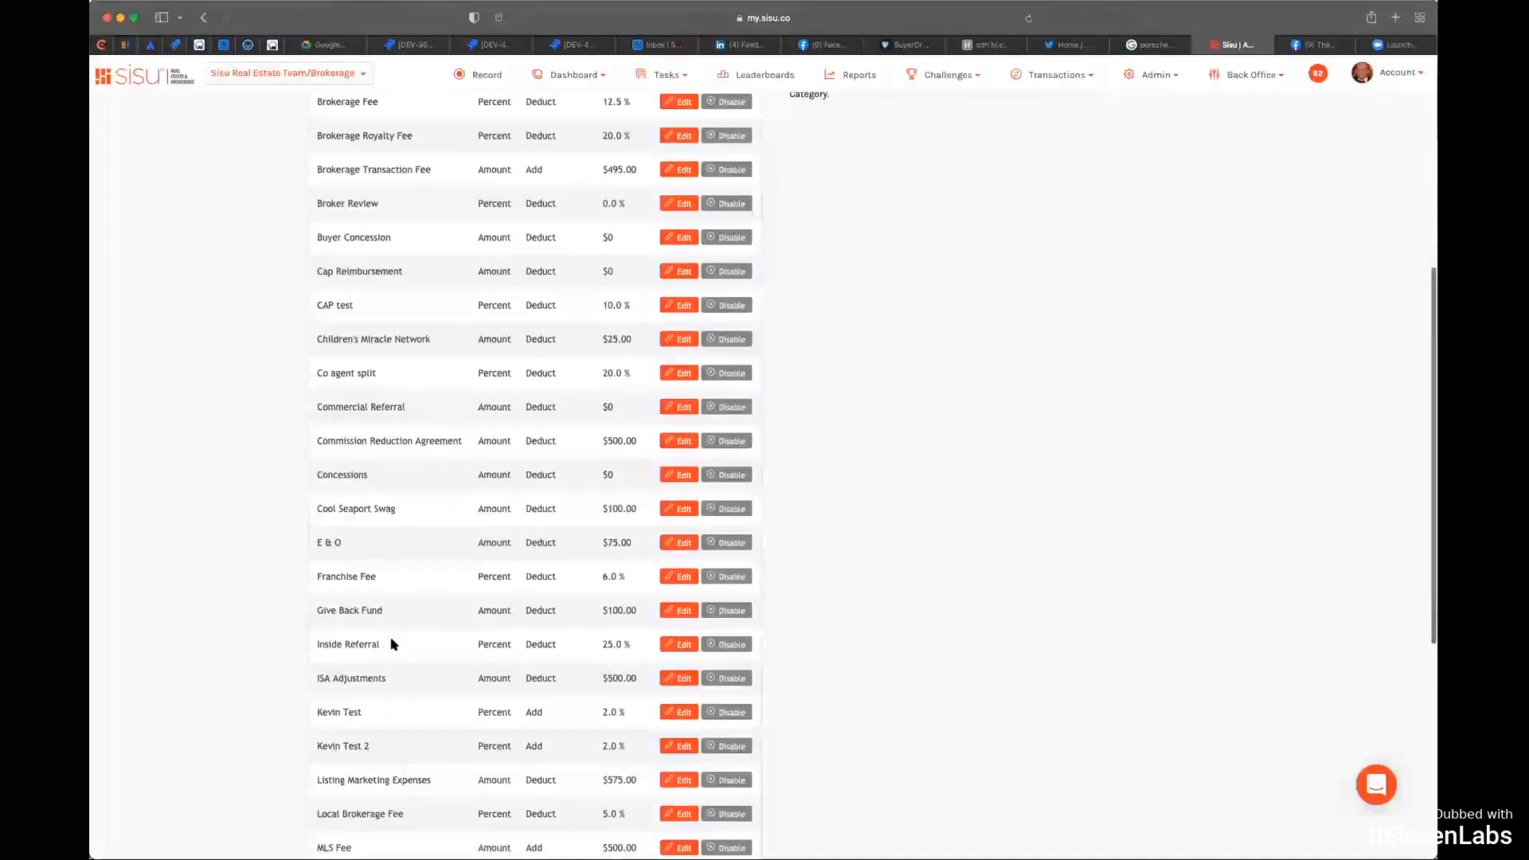
scroll(433, 714, down, 7)
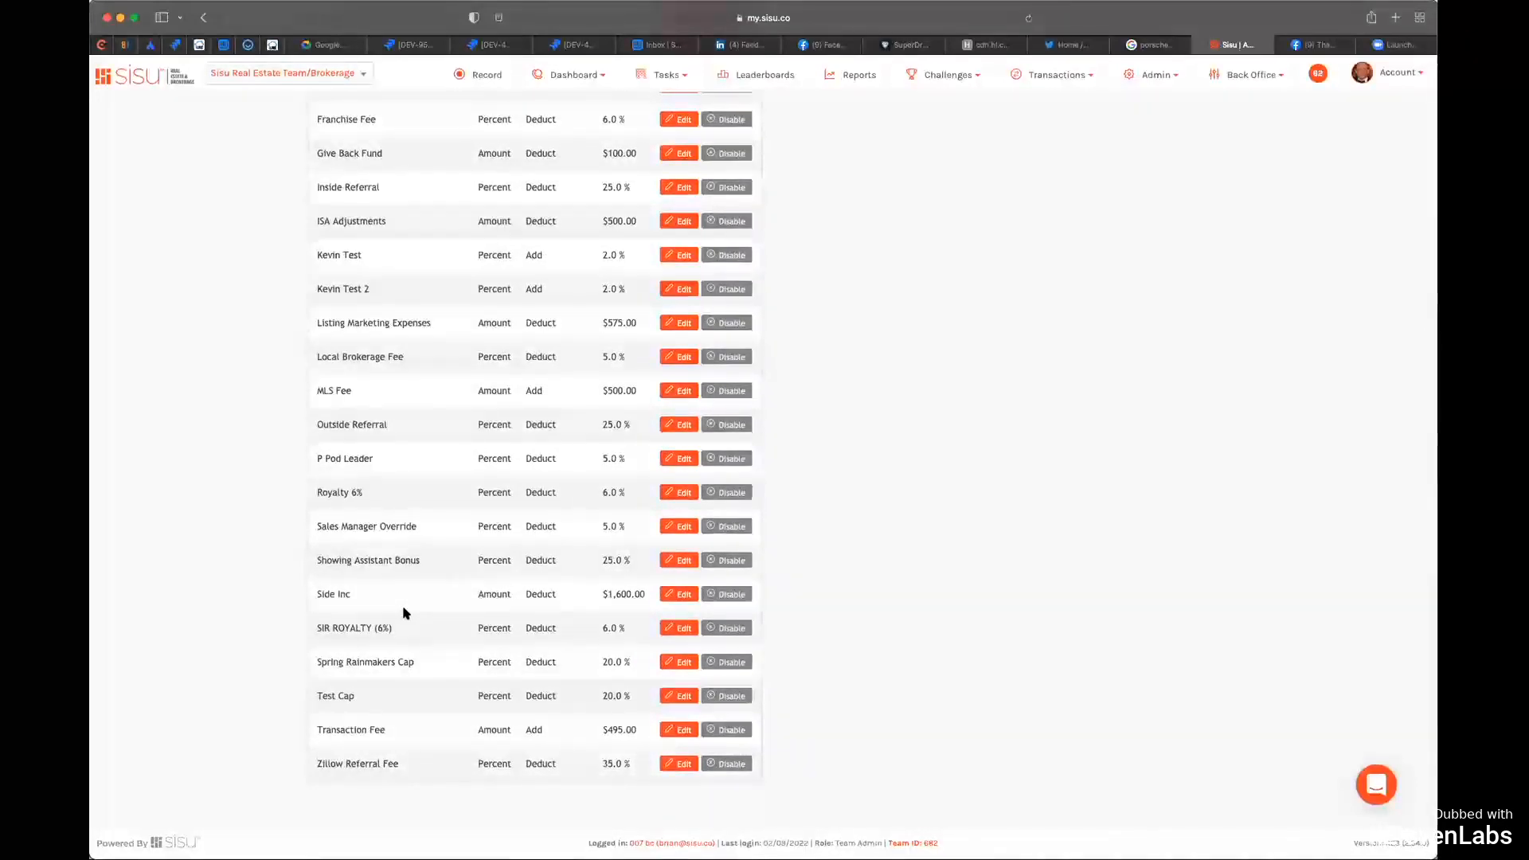
scroll(403, 613, up, 10)
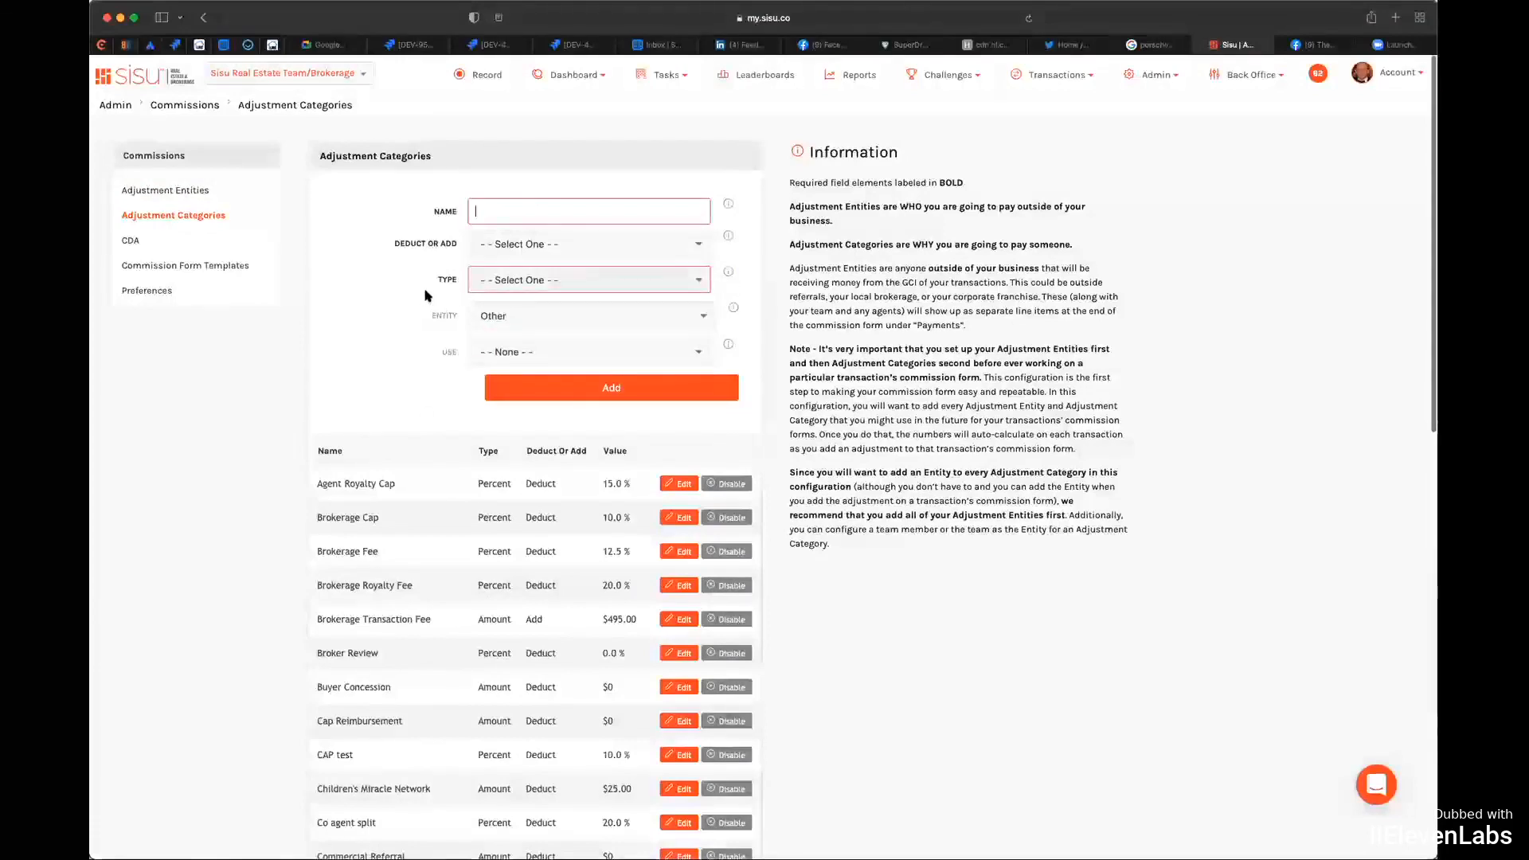
Step: Edit the Agent Royalty Cap adjustment category and set its entity to KWX
click(676, 484)
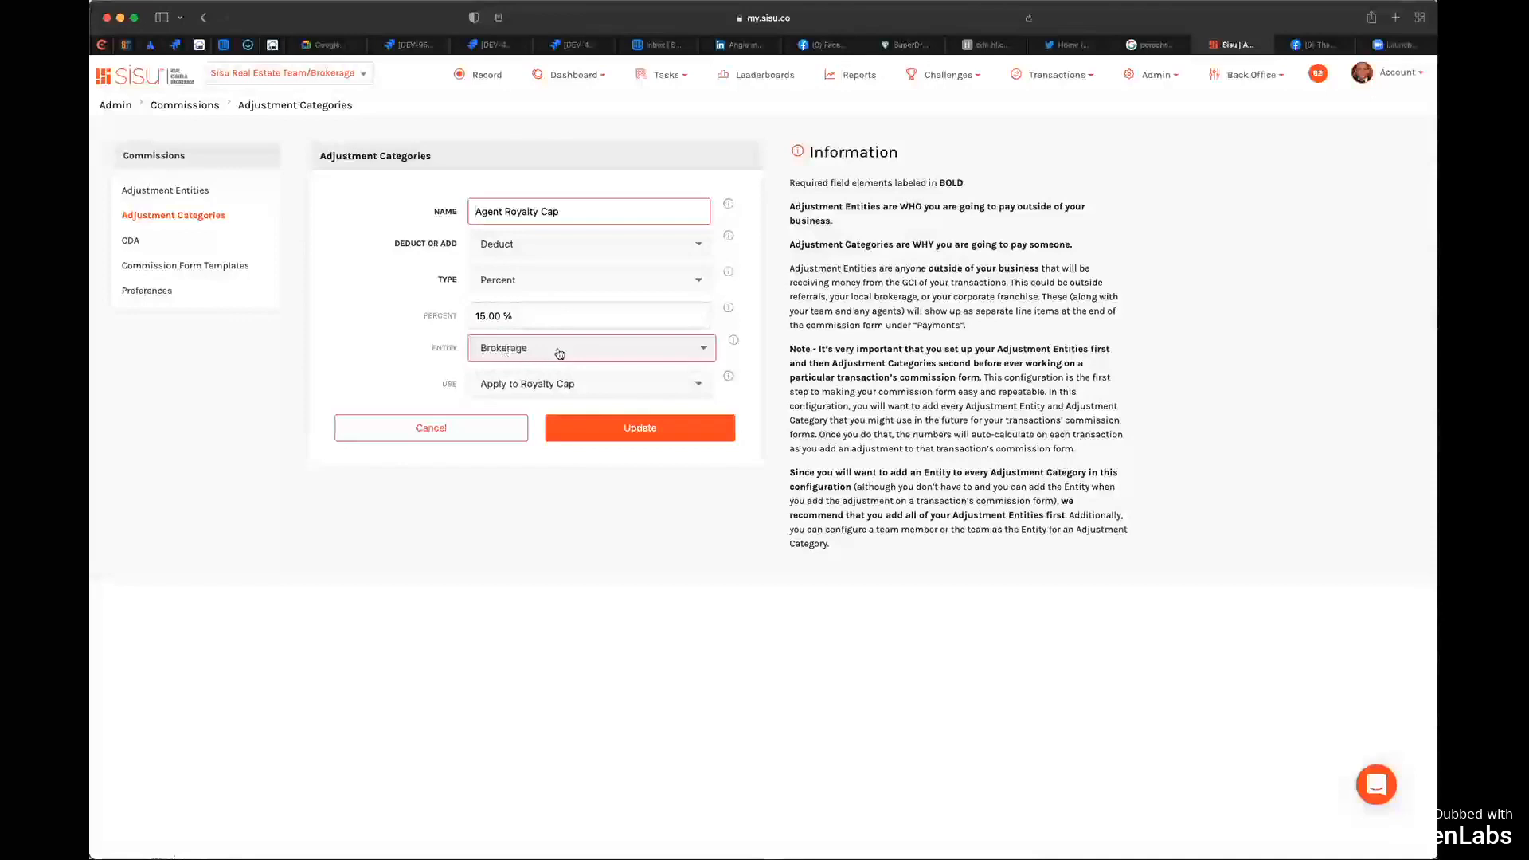
click(693, 352)
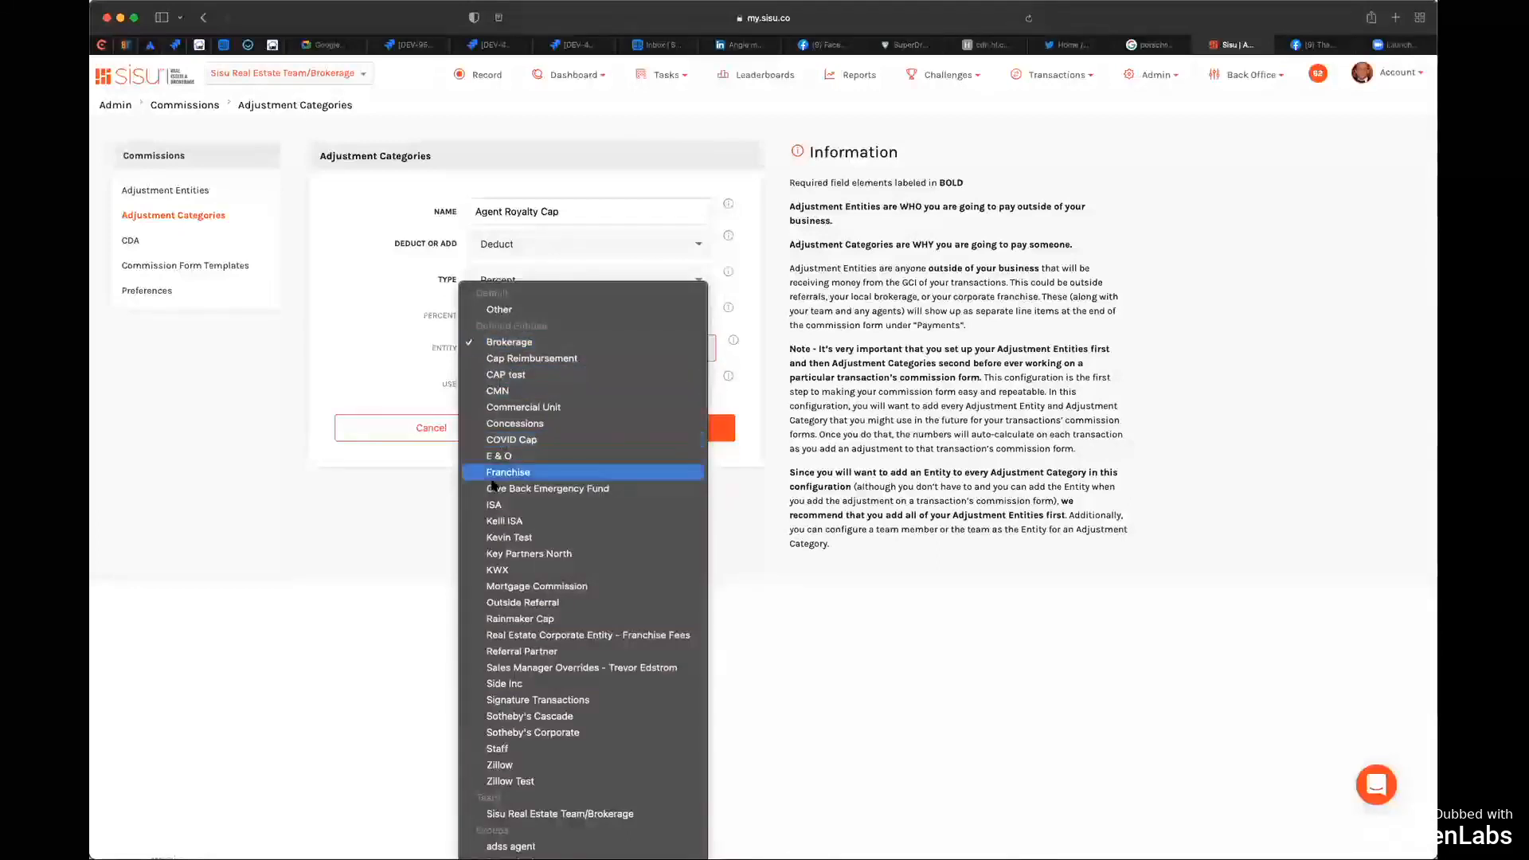
click(520, 571)
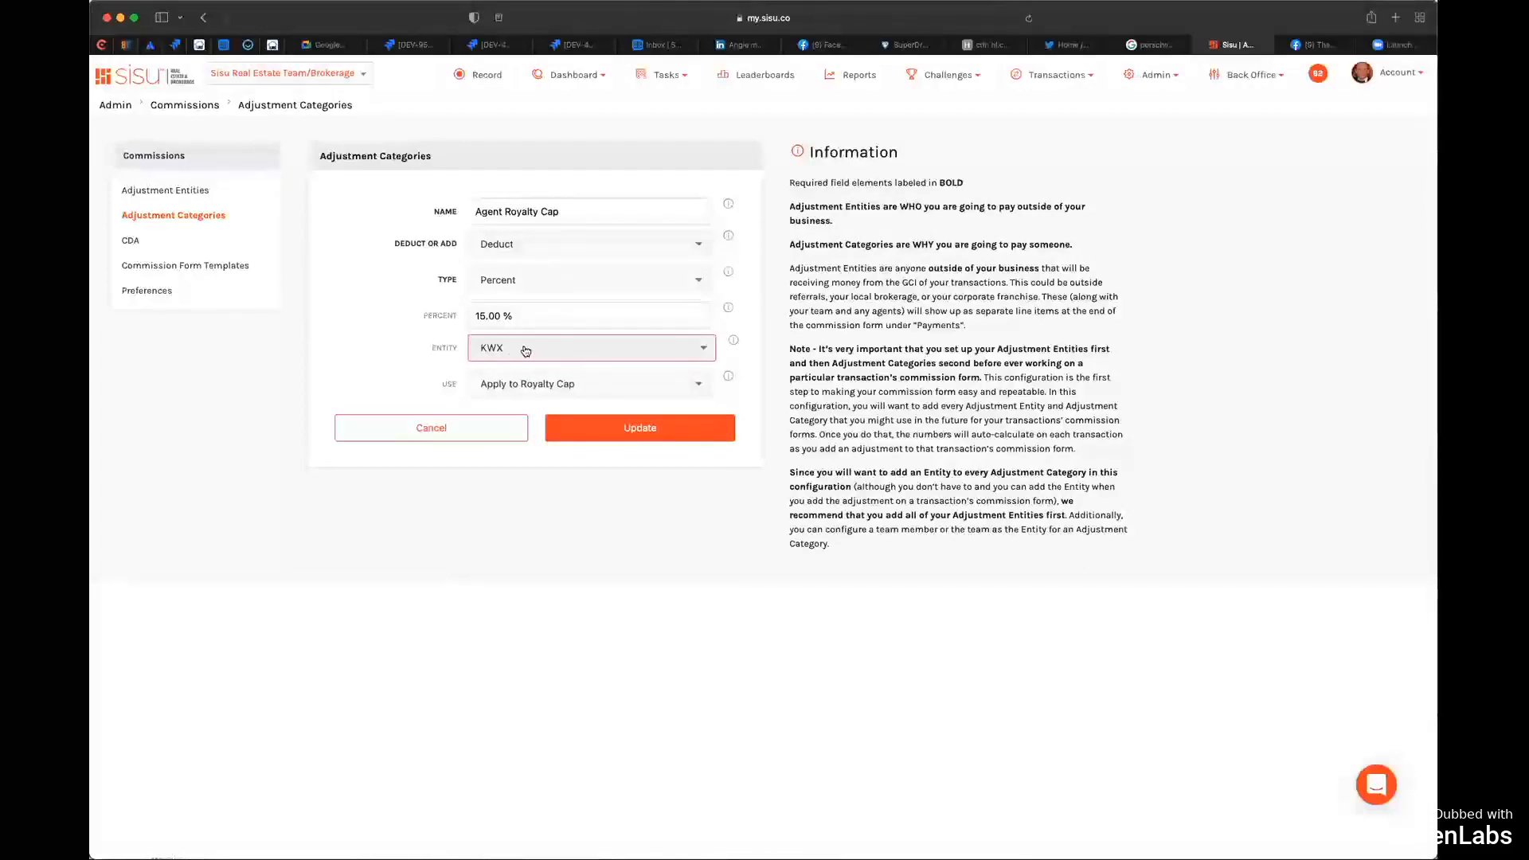
Step: Review the entity choices for the Agent Royalty Cap category, including team, groups and agents, and save the category with KWX as entity
click(597, 351)
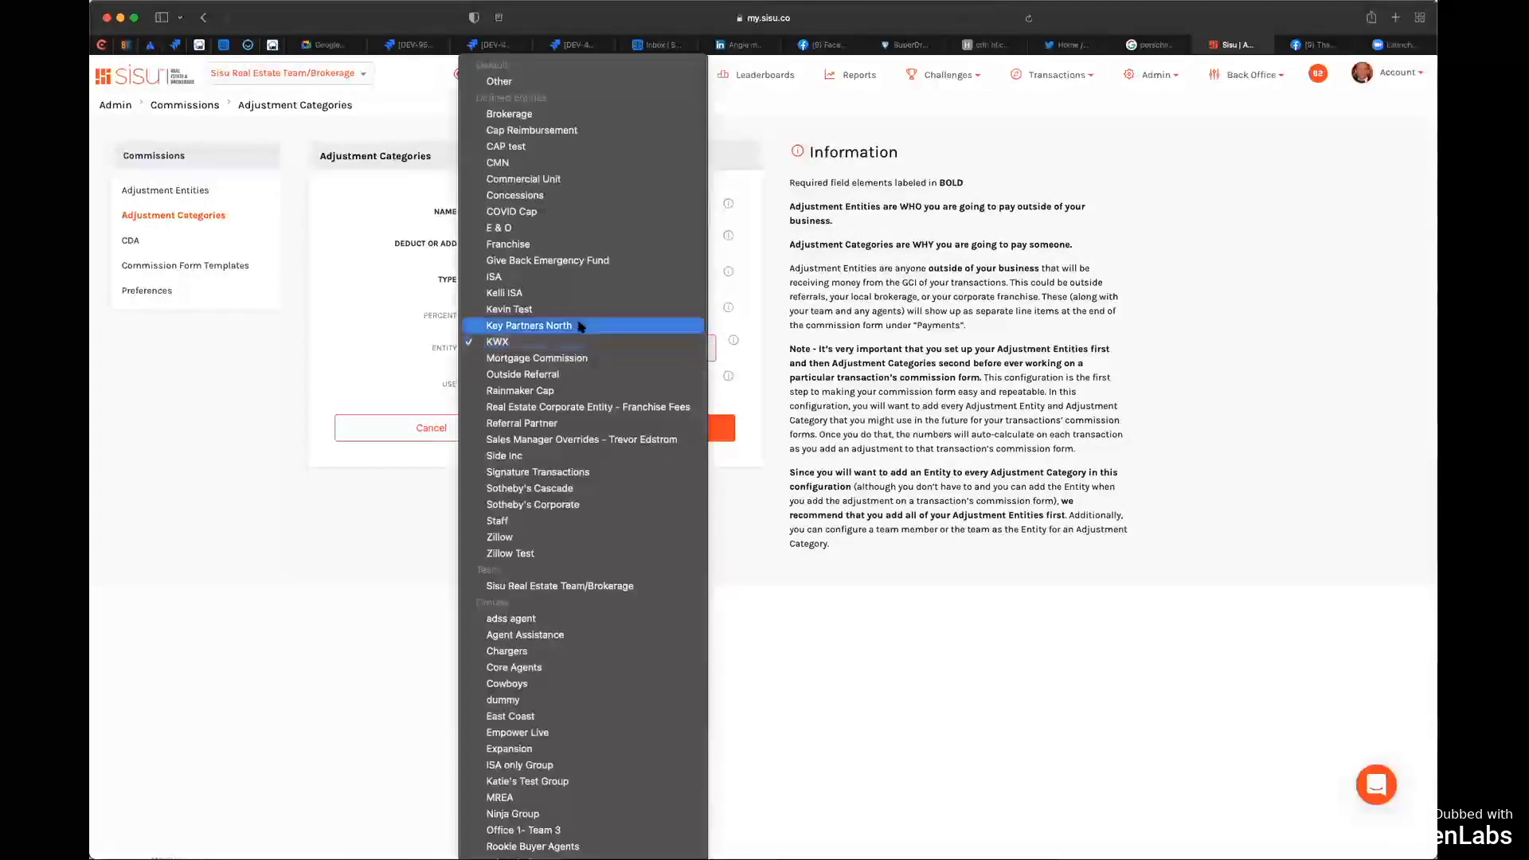
scroll(579, 327, down, 1)
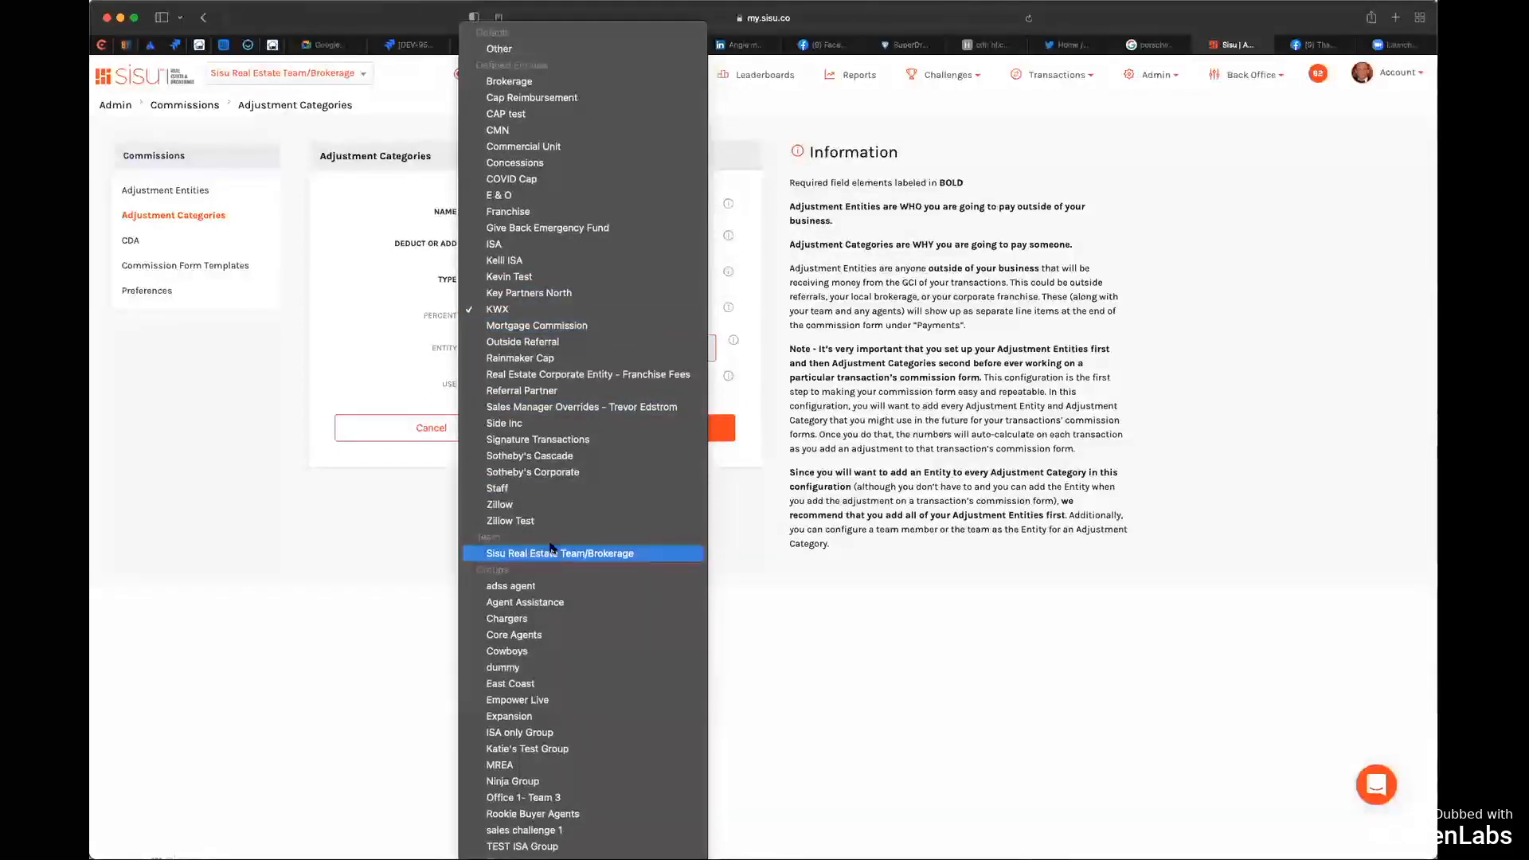
scroll(564, 489, down, 6)
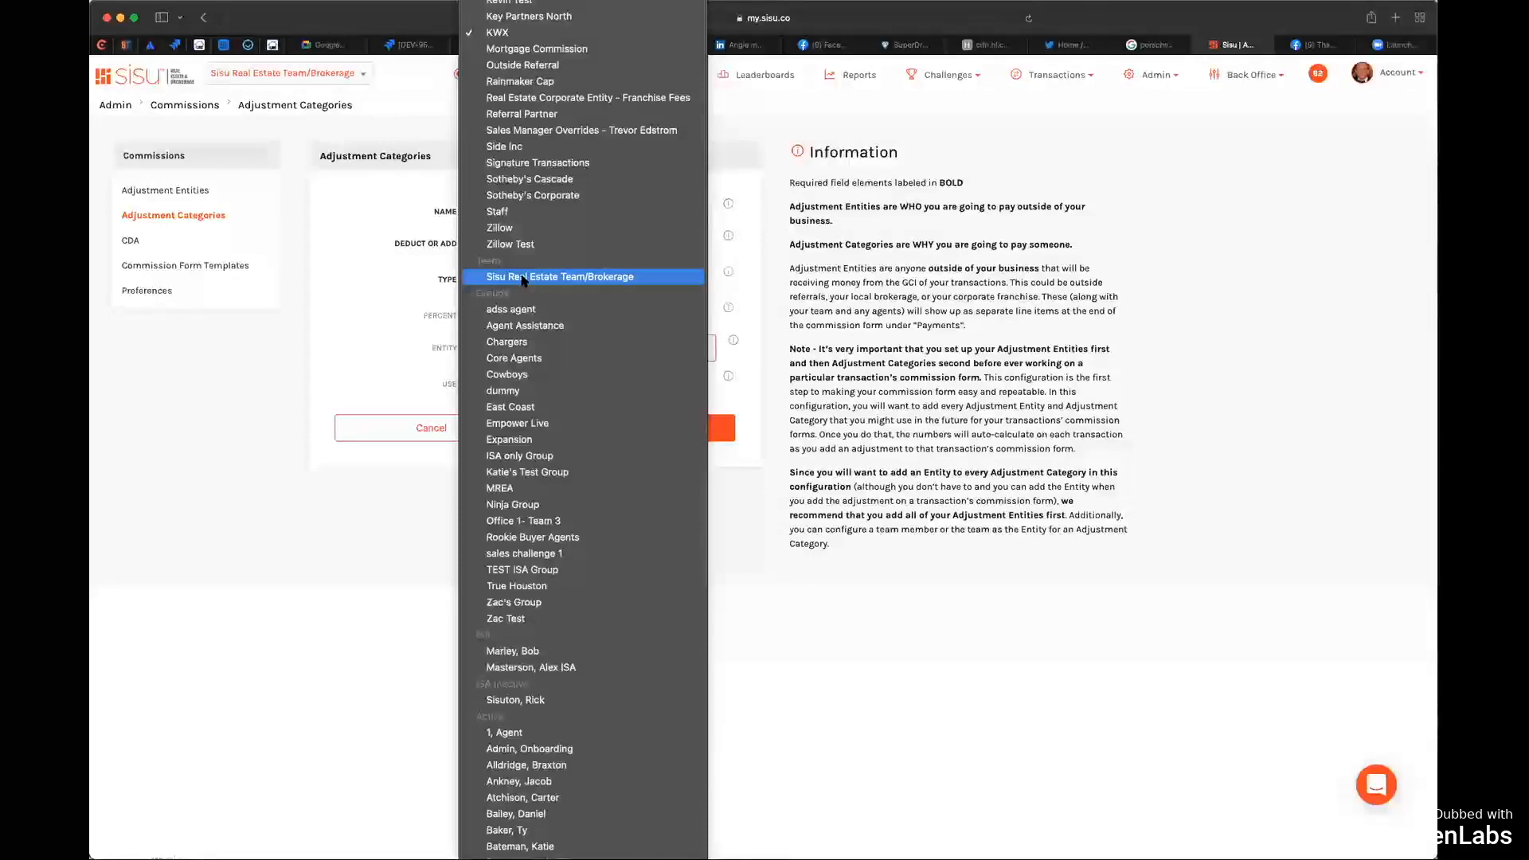
scroll(524, 280, up, 3)
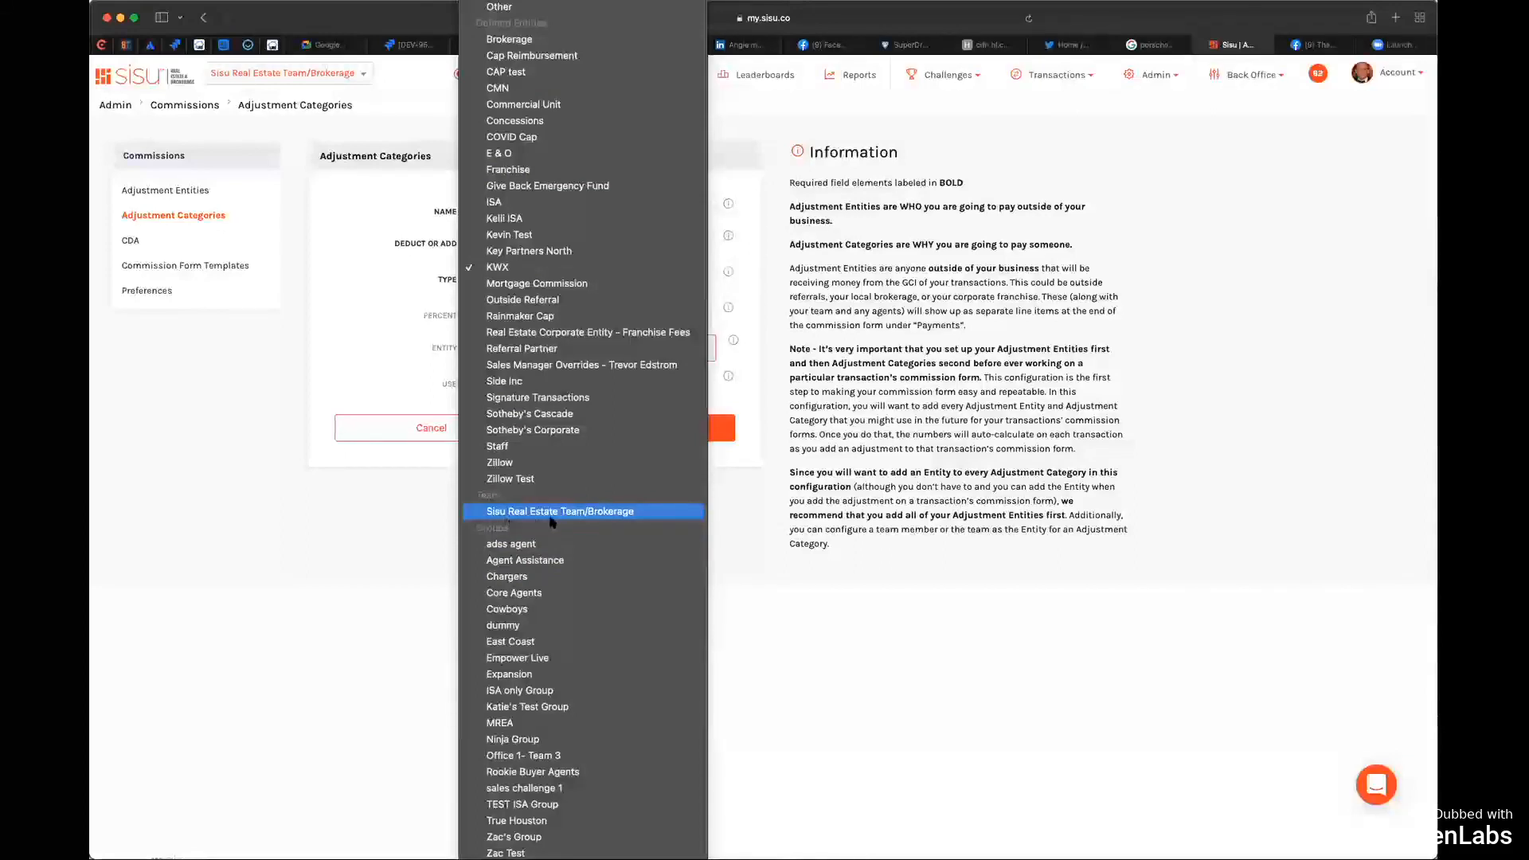
scroll(525, 545, down, 3)
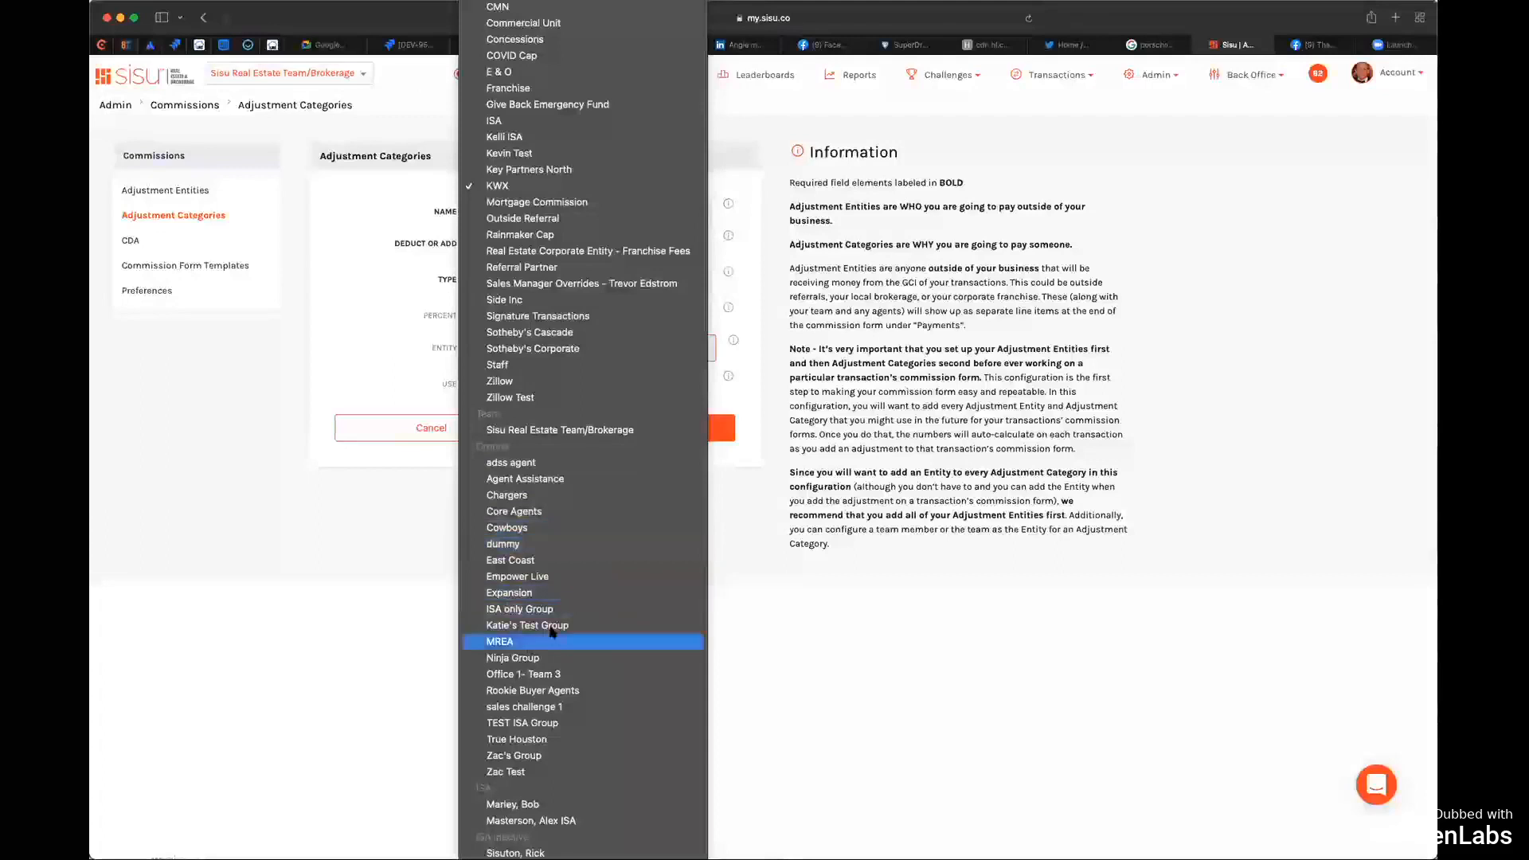
scroll(540, 591, down, 10)
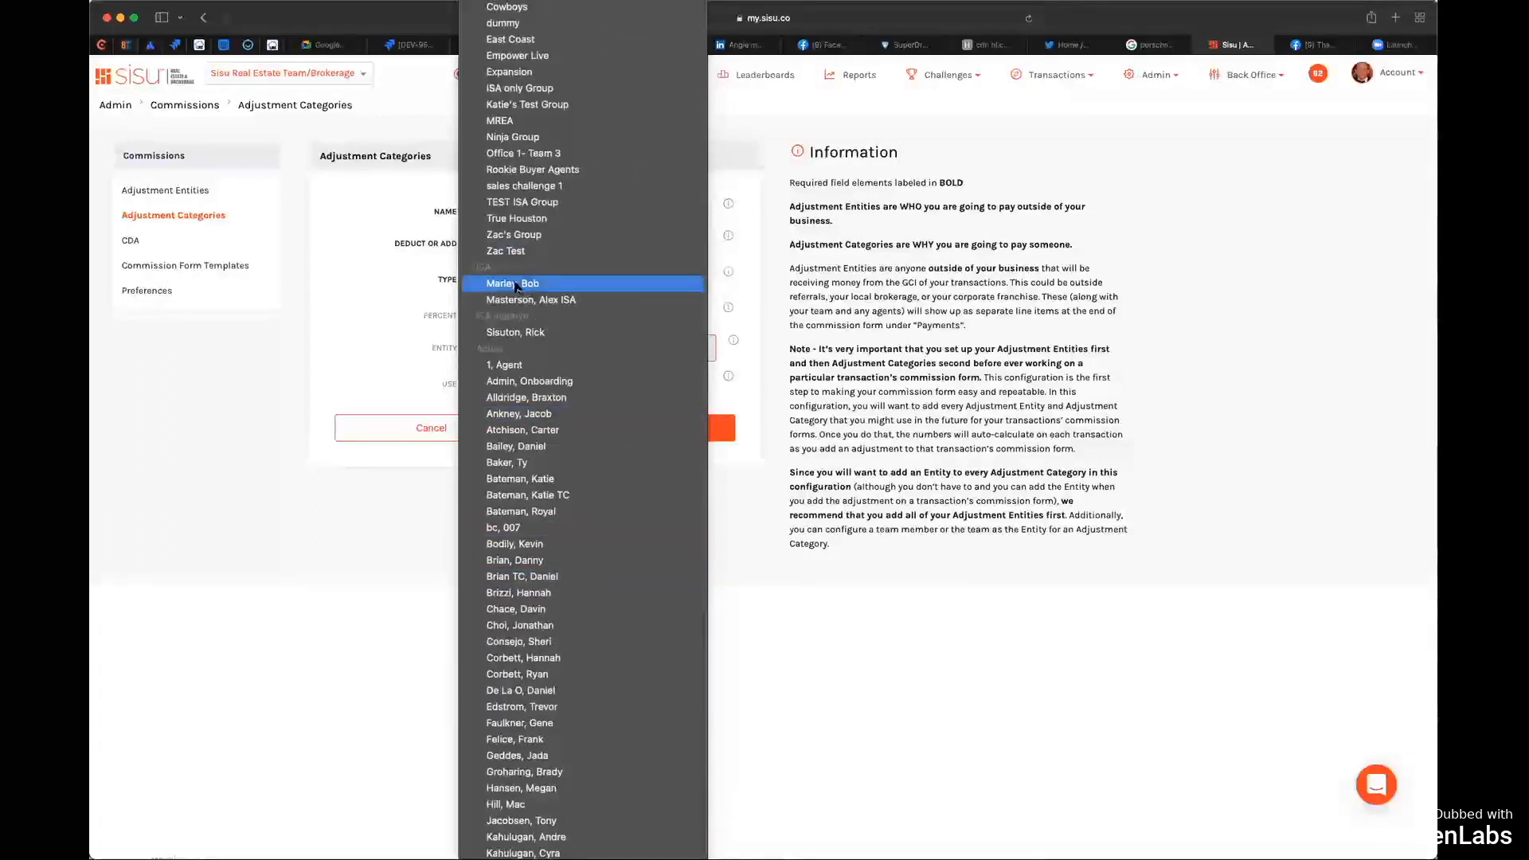
scroll(502, 460, down, 4)
scroll(502, 460, down, 15)
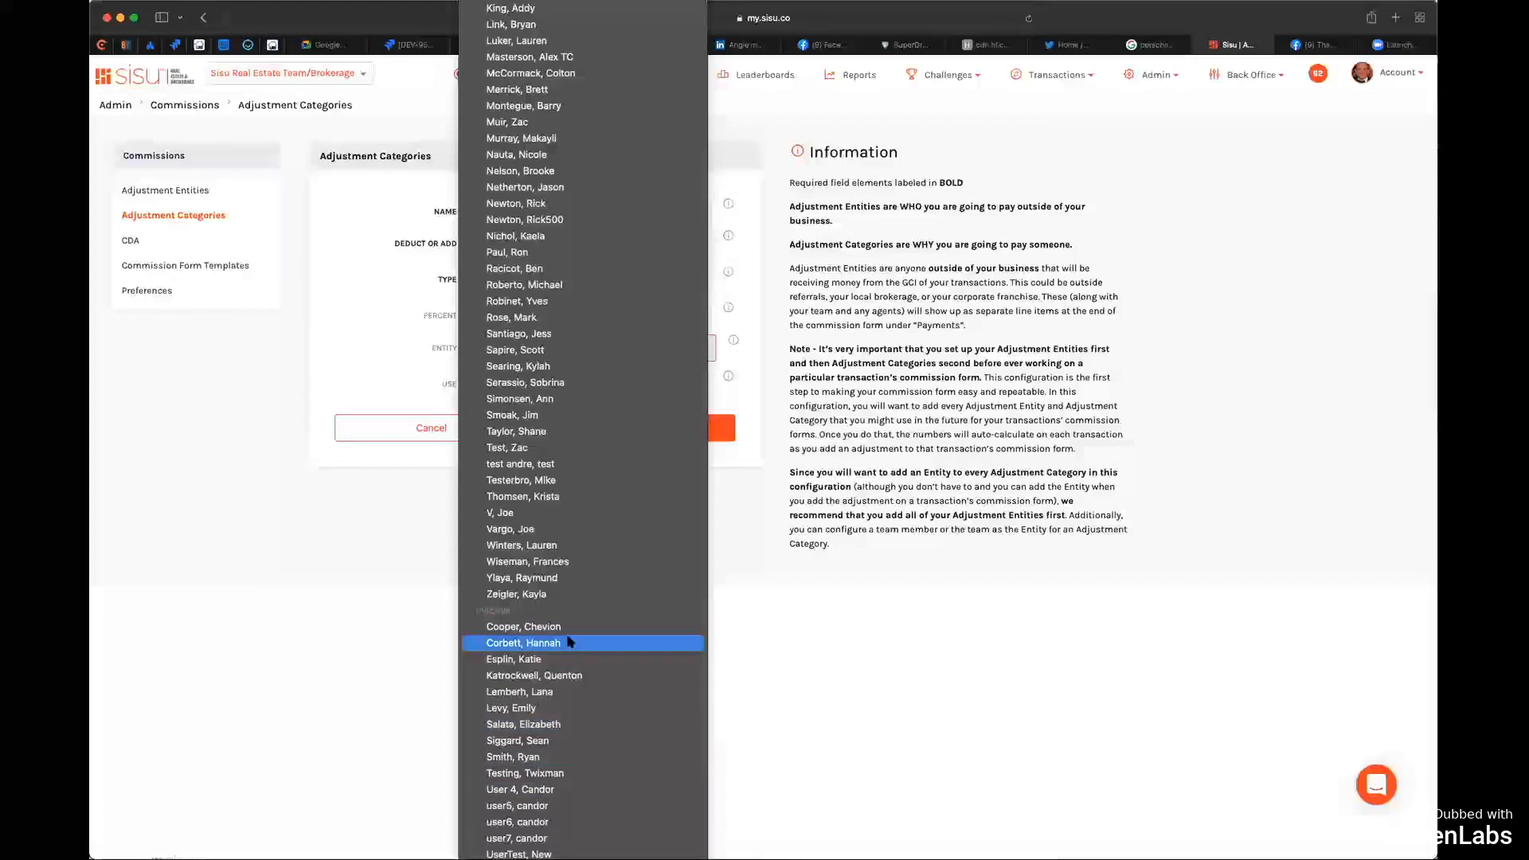
scroll(567, 685, up, 15)
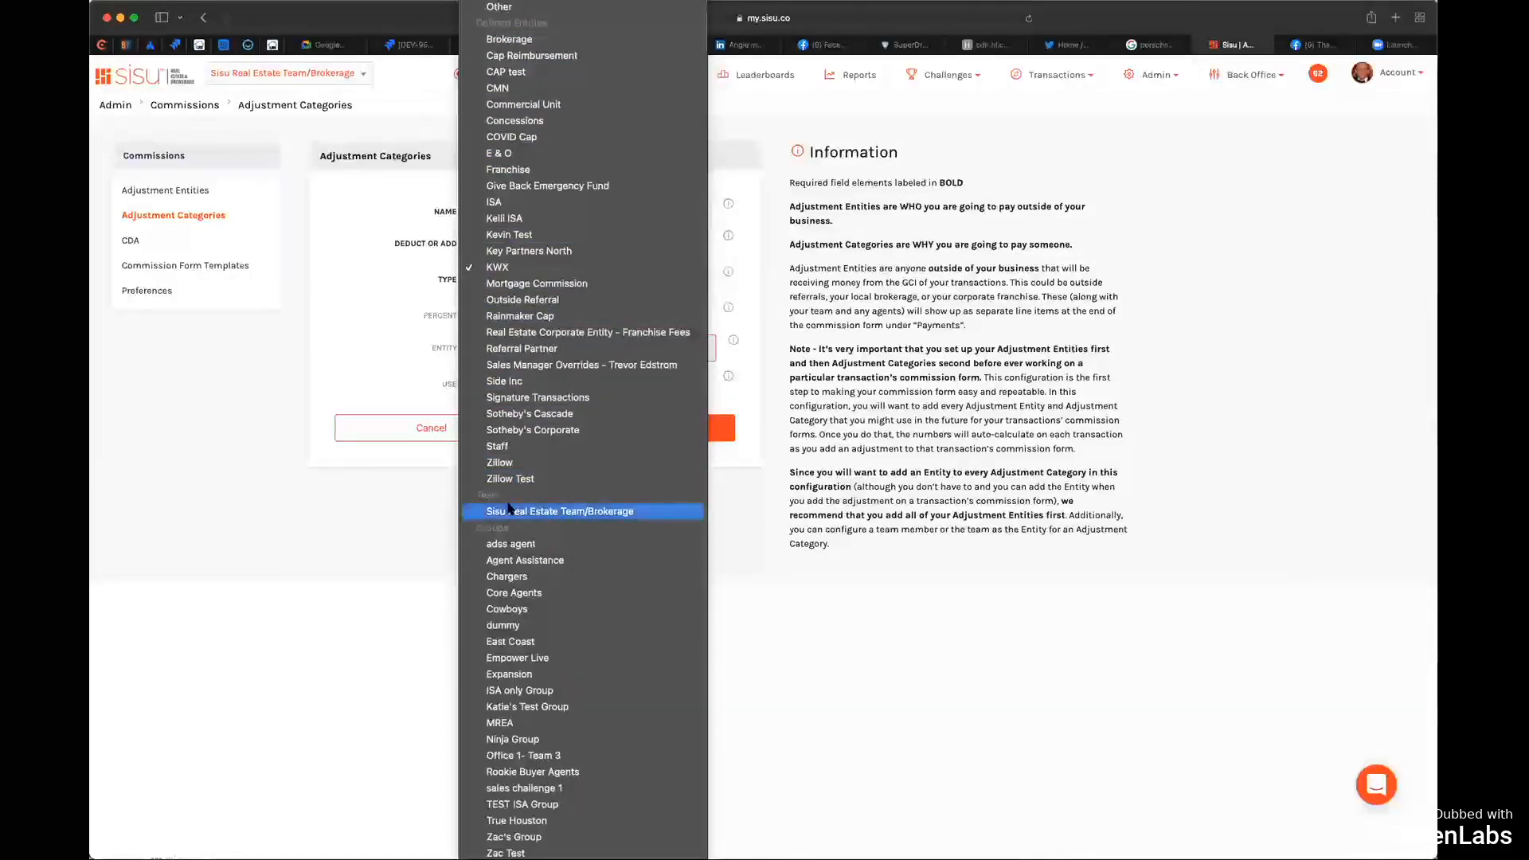
scroll(508, 508, down, 15)
scroll(508, 508, up, 15)
click(202, 492)
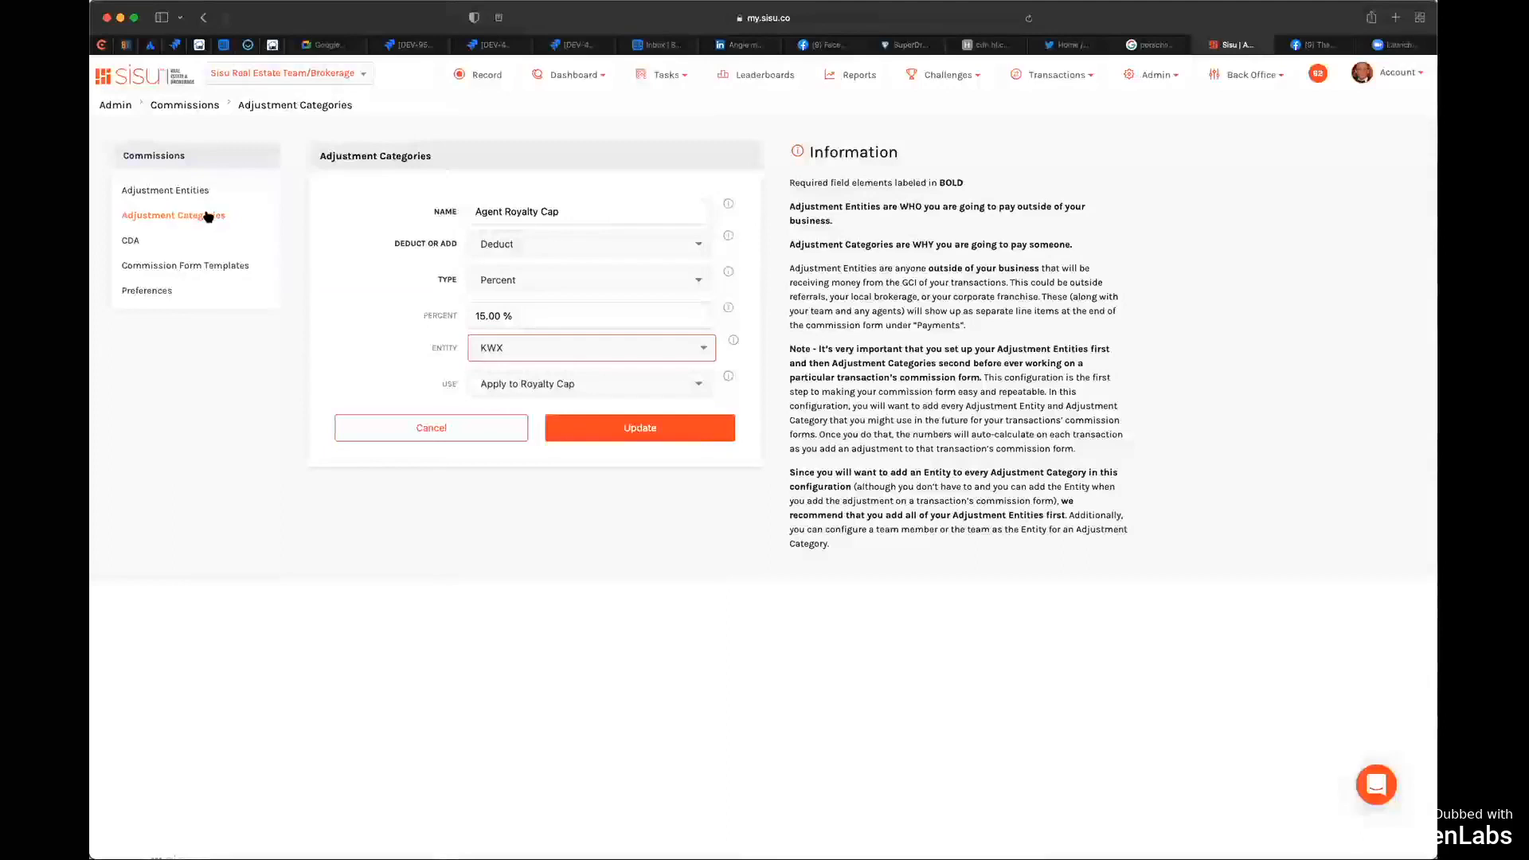
click(601, 427)
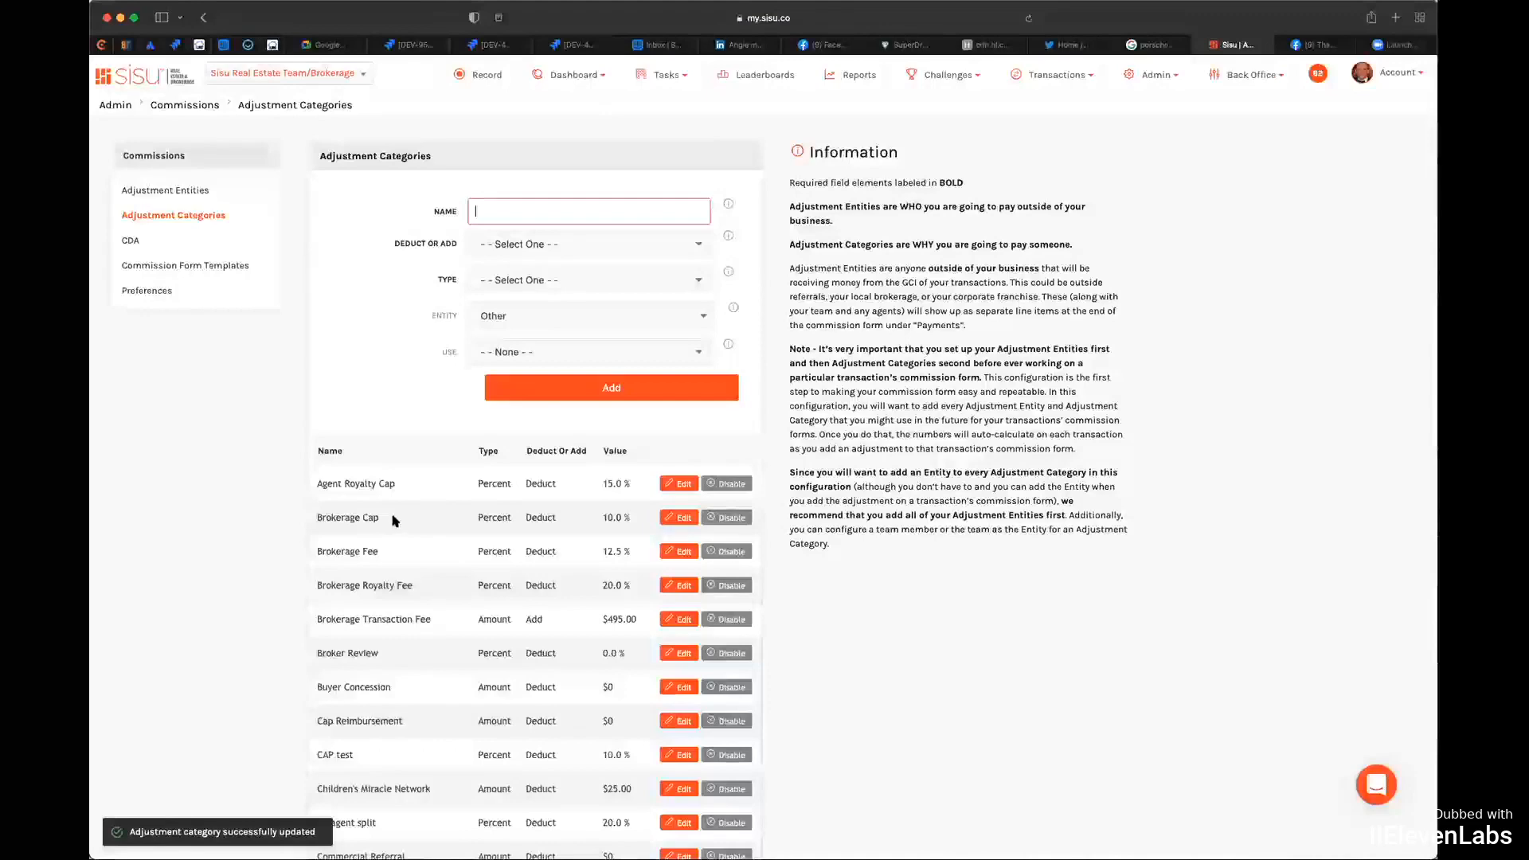
Step: Open the Transaction Fee adjustment category for editing and check its options, keeping Amount as type and Add as the deduct-or-add setting
scroll(488, 522, down, 5)
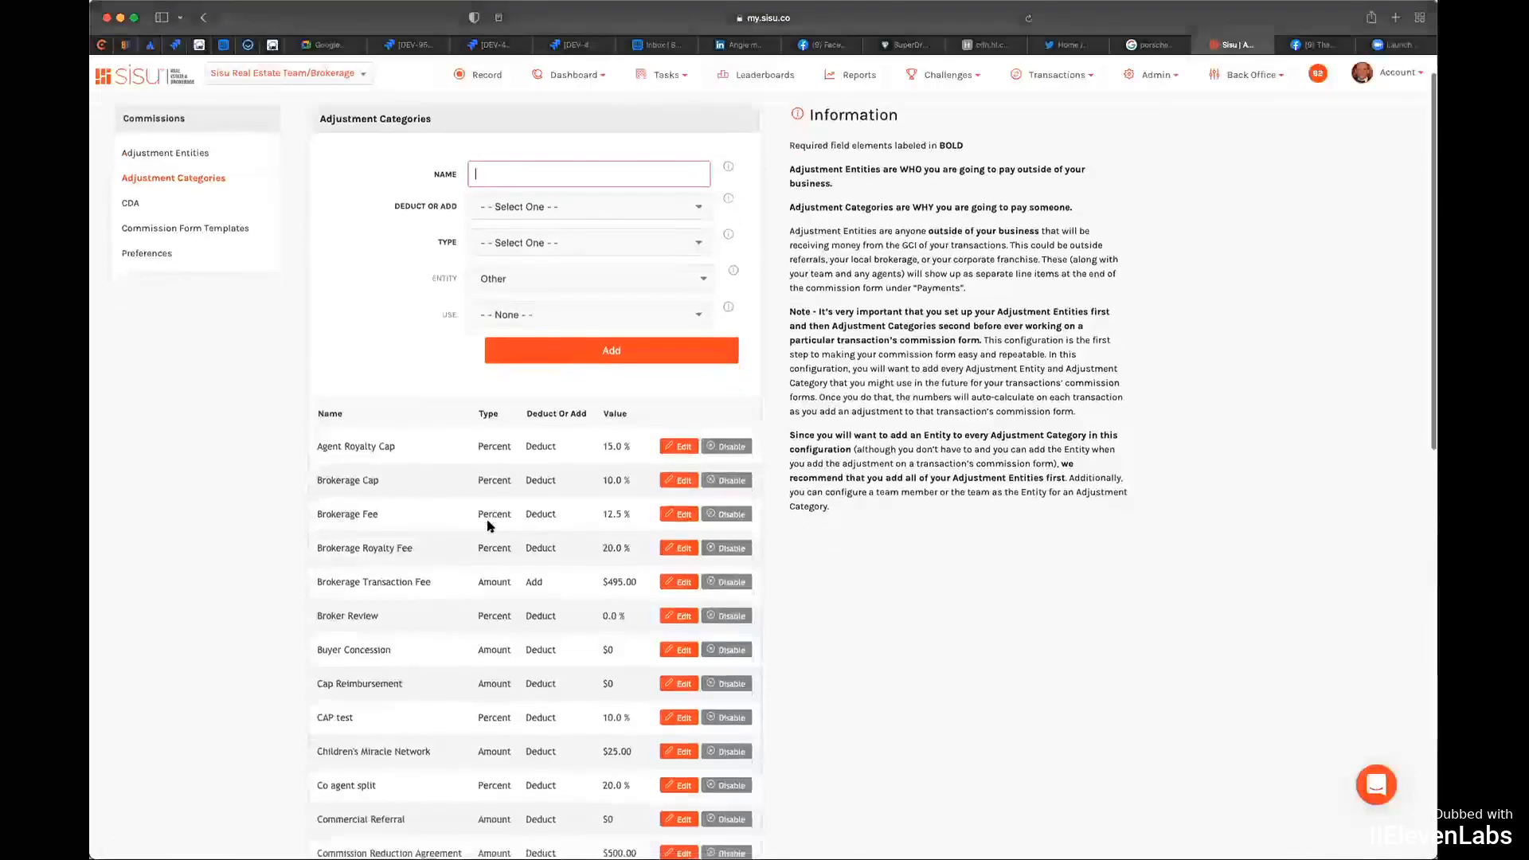
scroll(490, 524, down, 15)
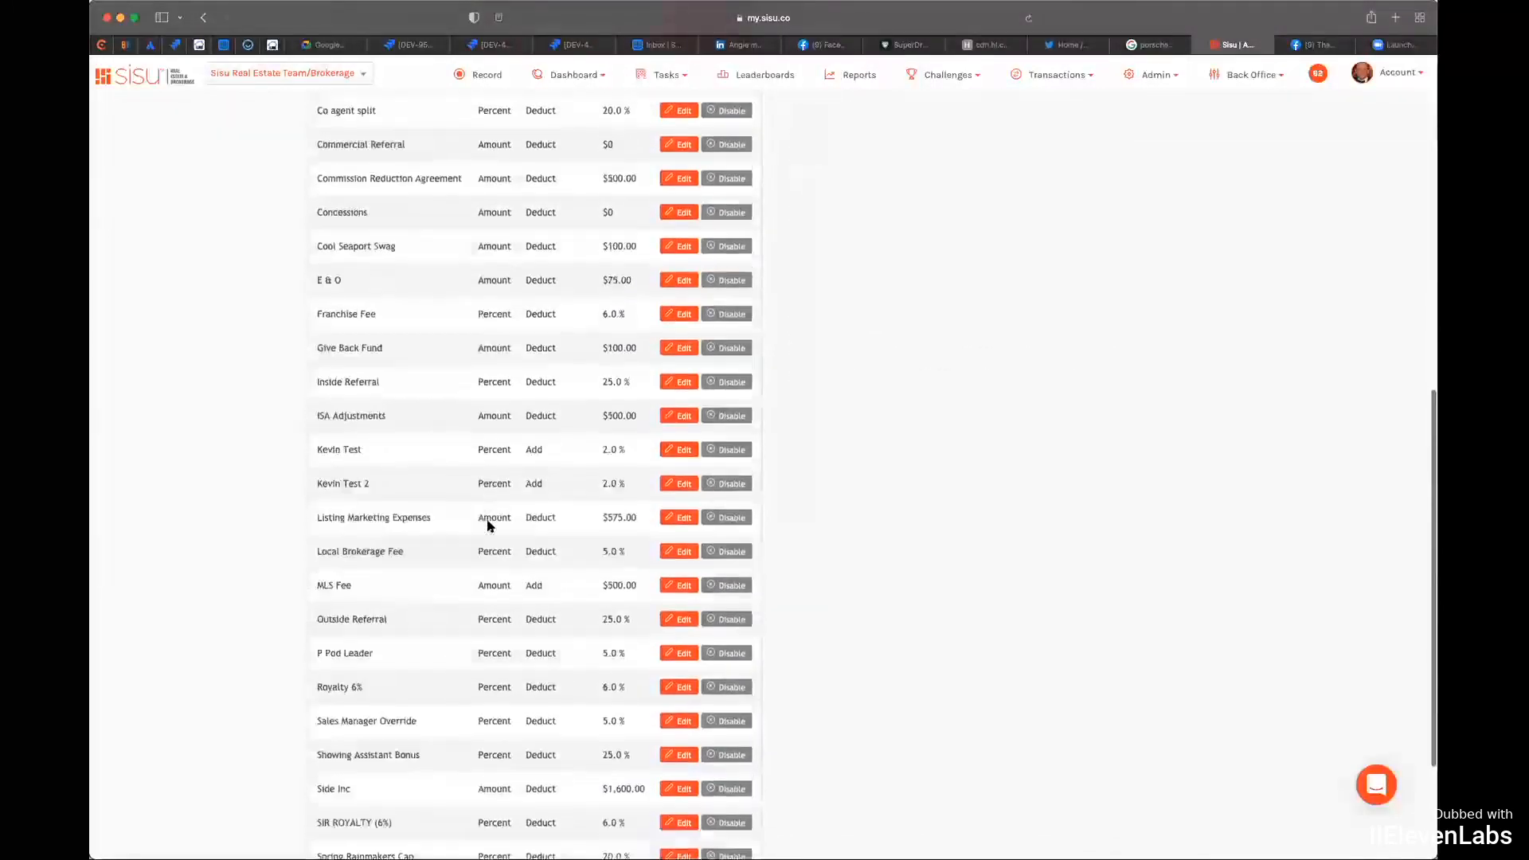
scroll(490, 525, down, 3)
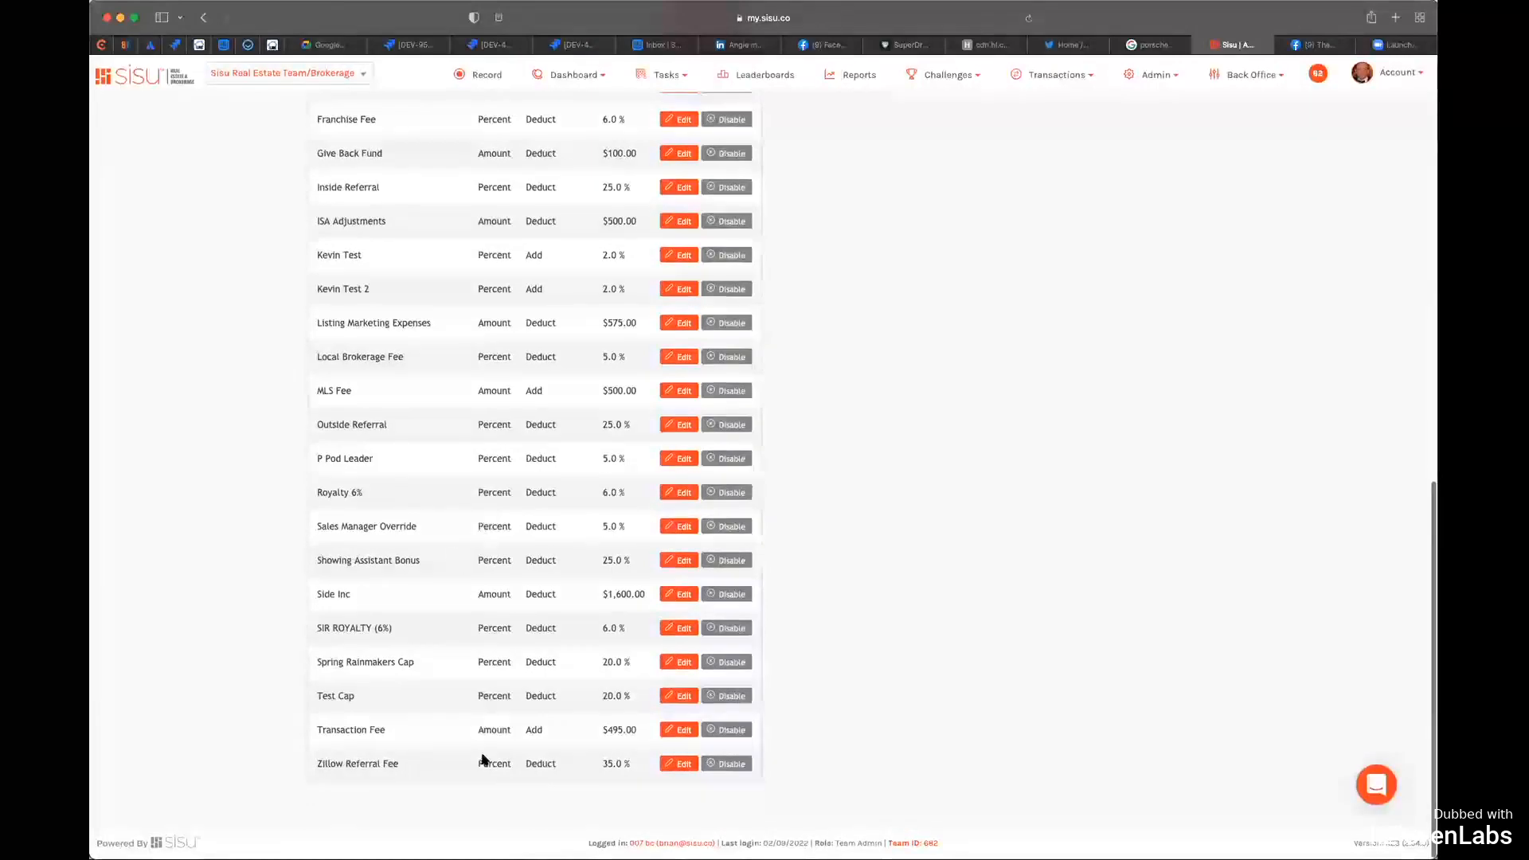
click(683, 730)
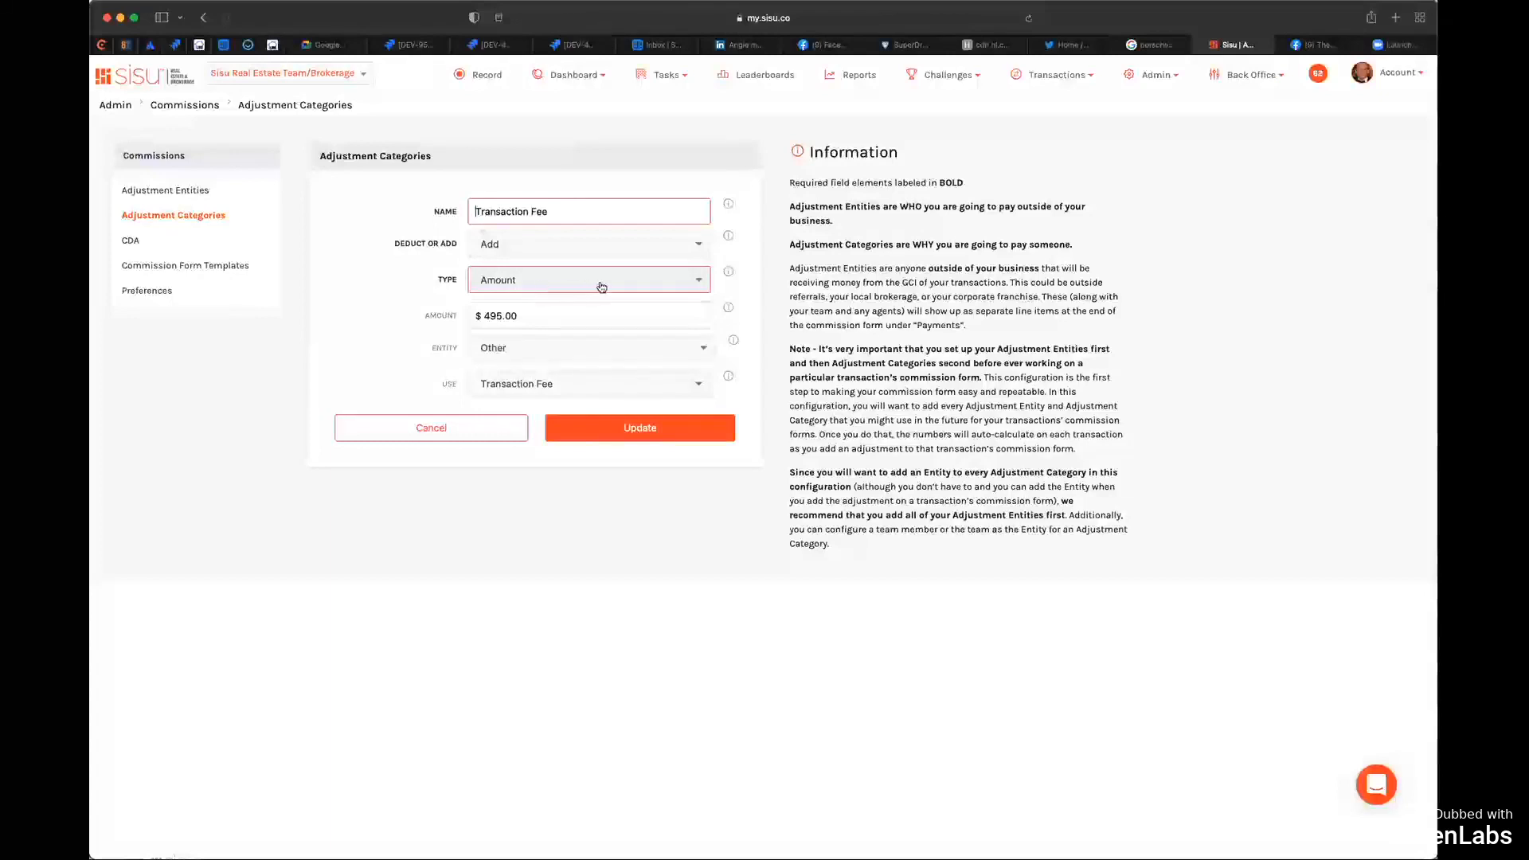
click(641, 279)
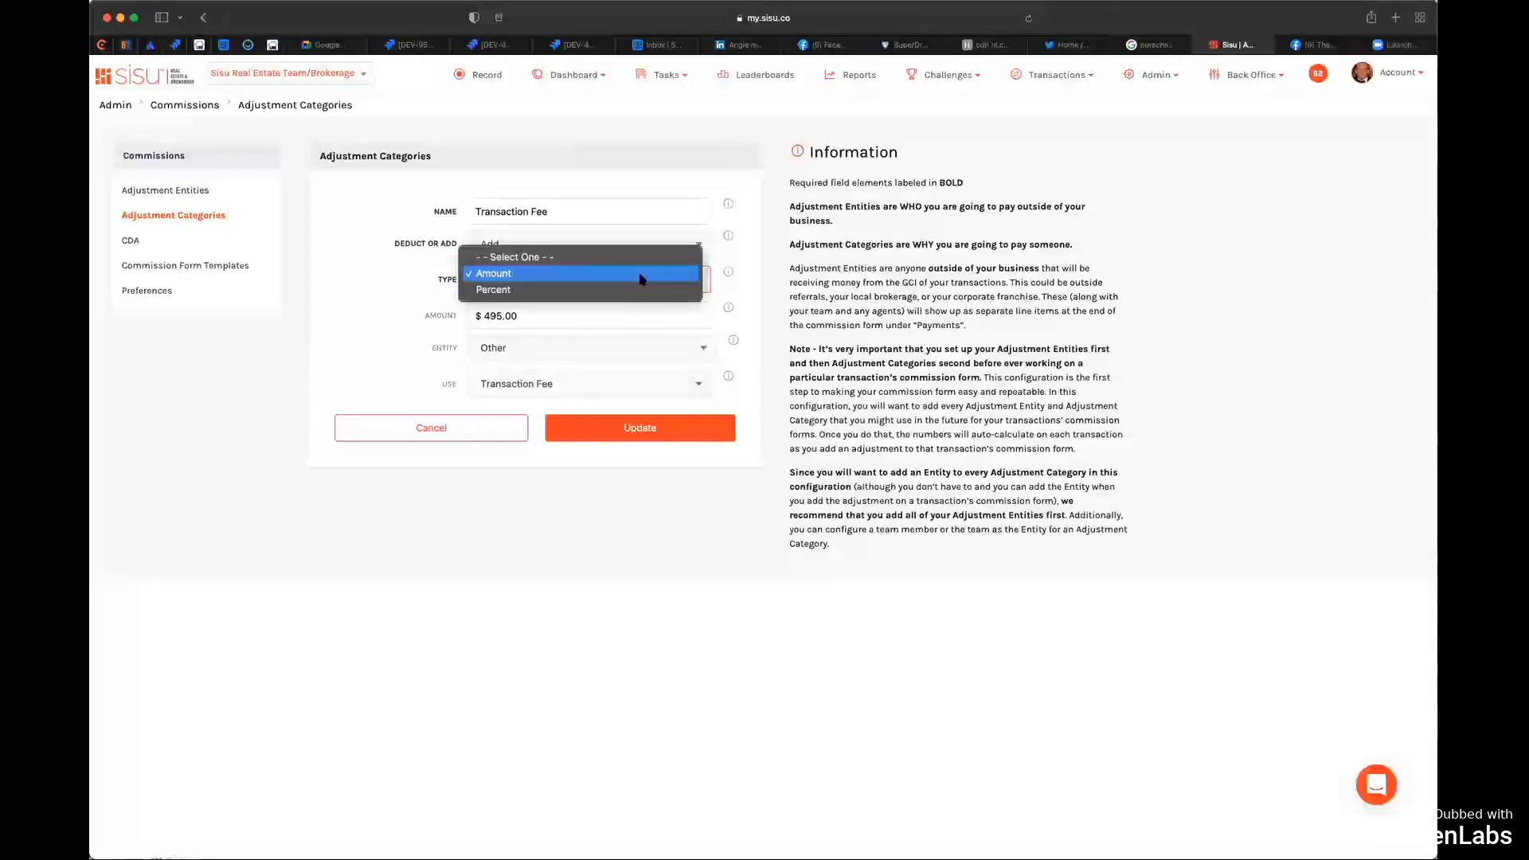
click(633, 277)
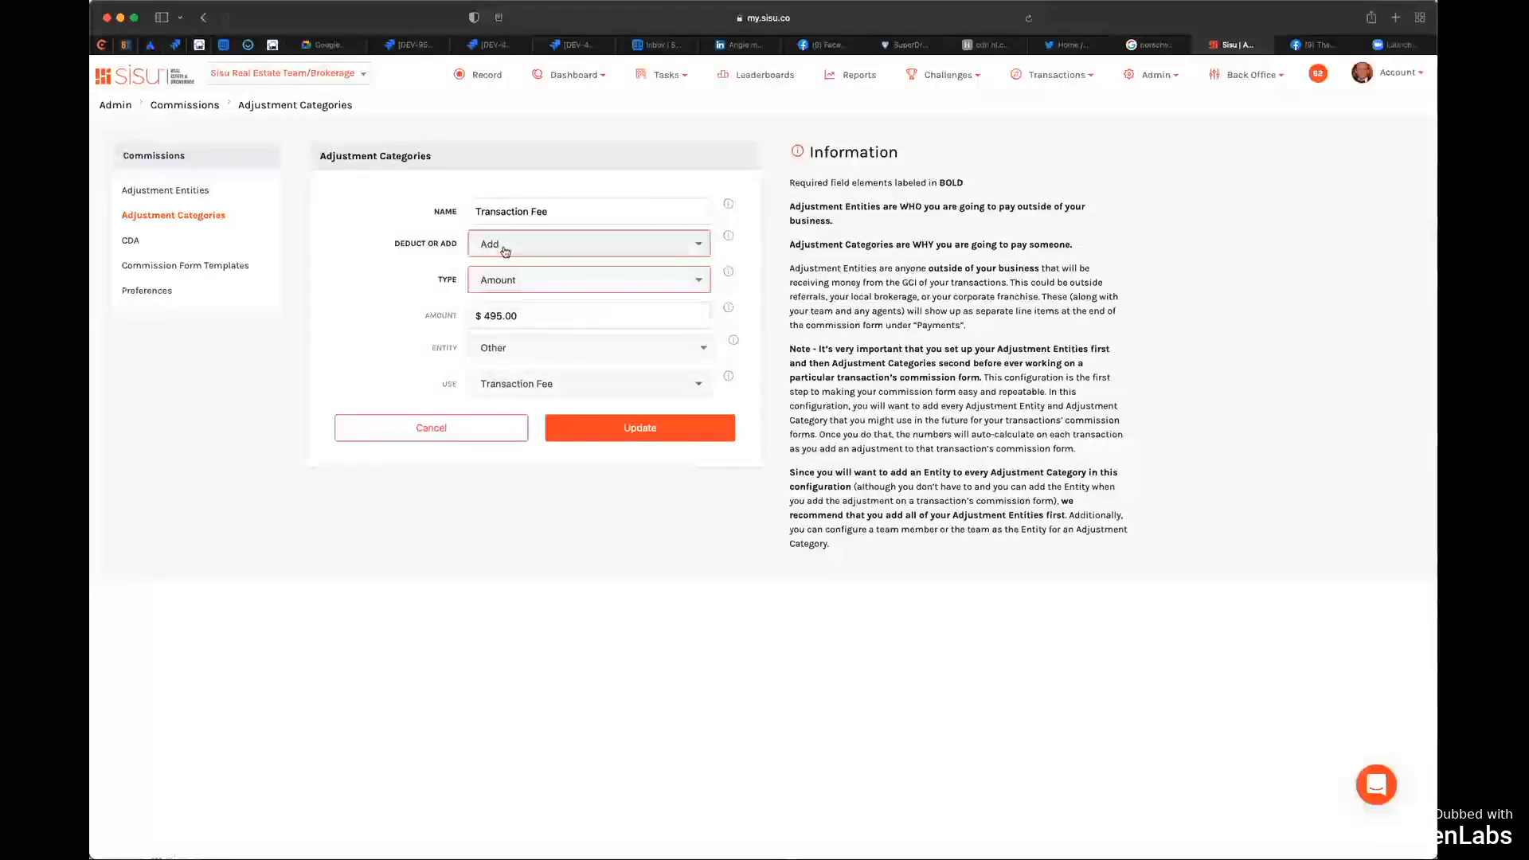
click(539, 248)
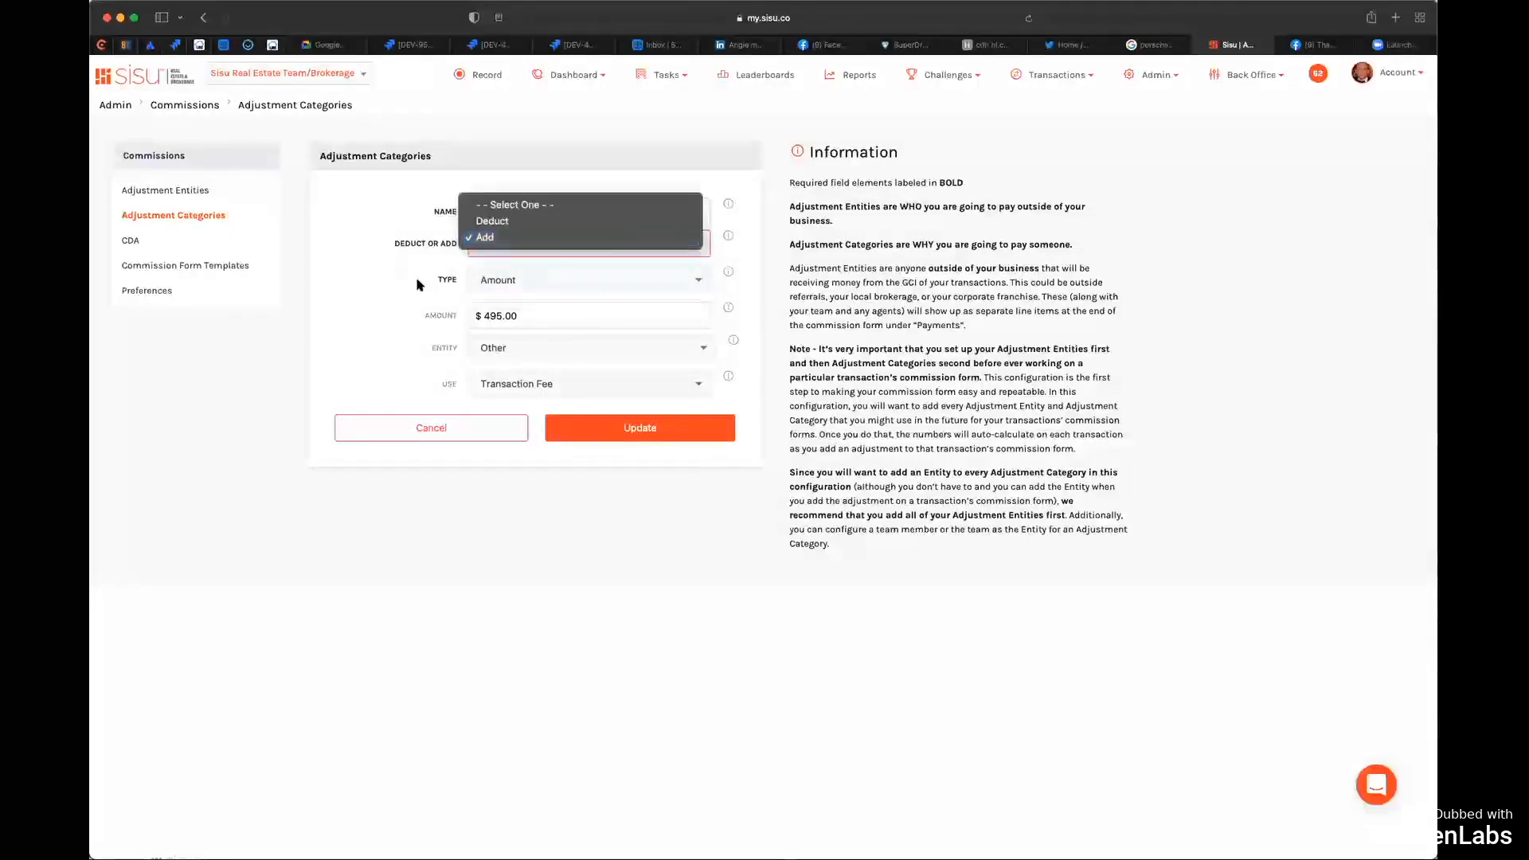
click(493, 242)
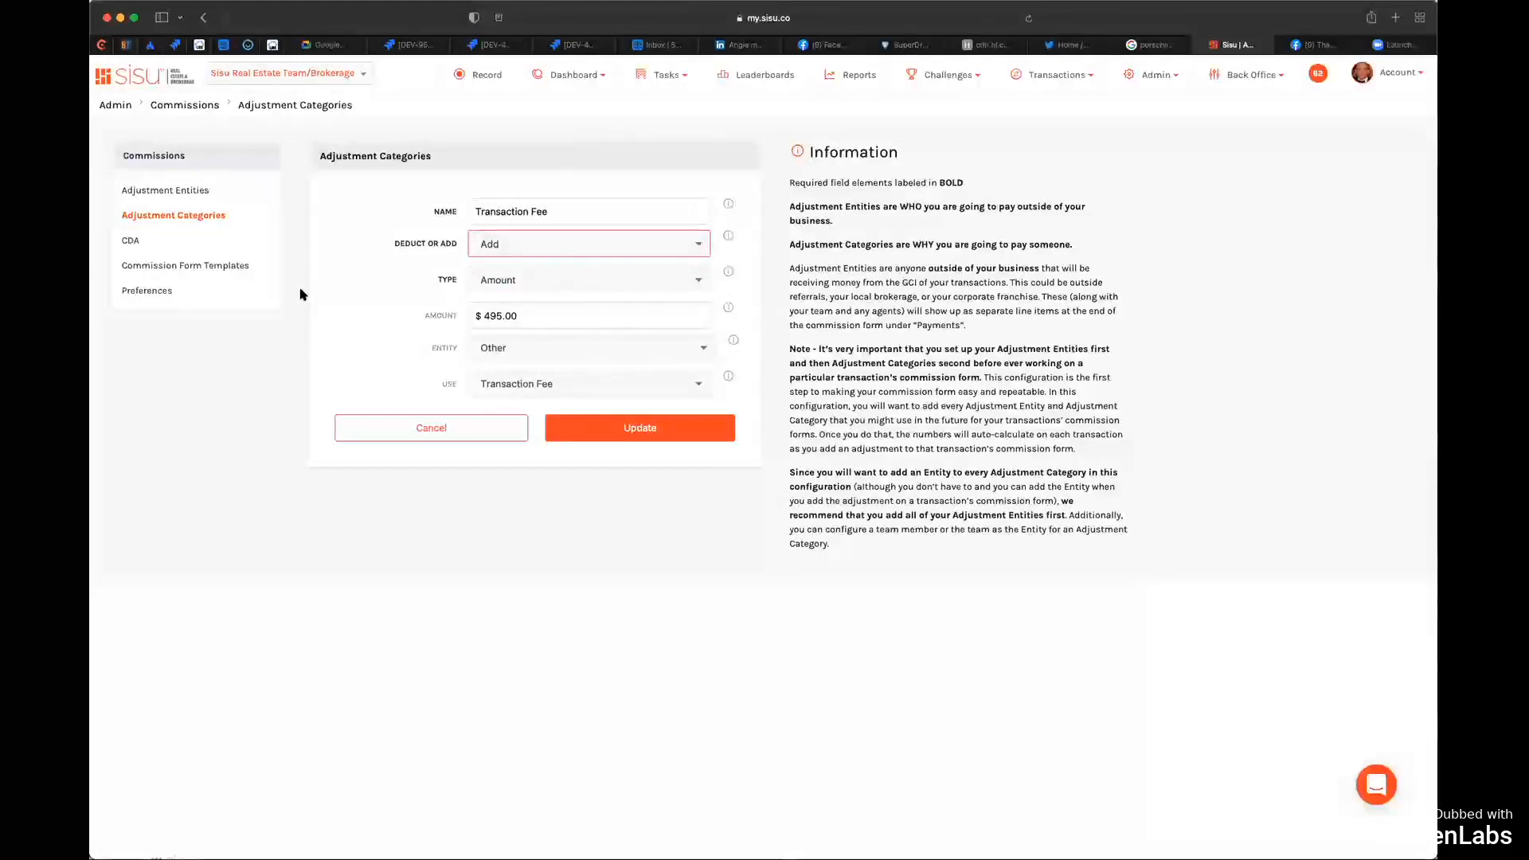
Step: Set the Transaction Fee category's entity to Sisu Real Estate Team/Brokerage and save the update
scroll(318, 293, down, 1)
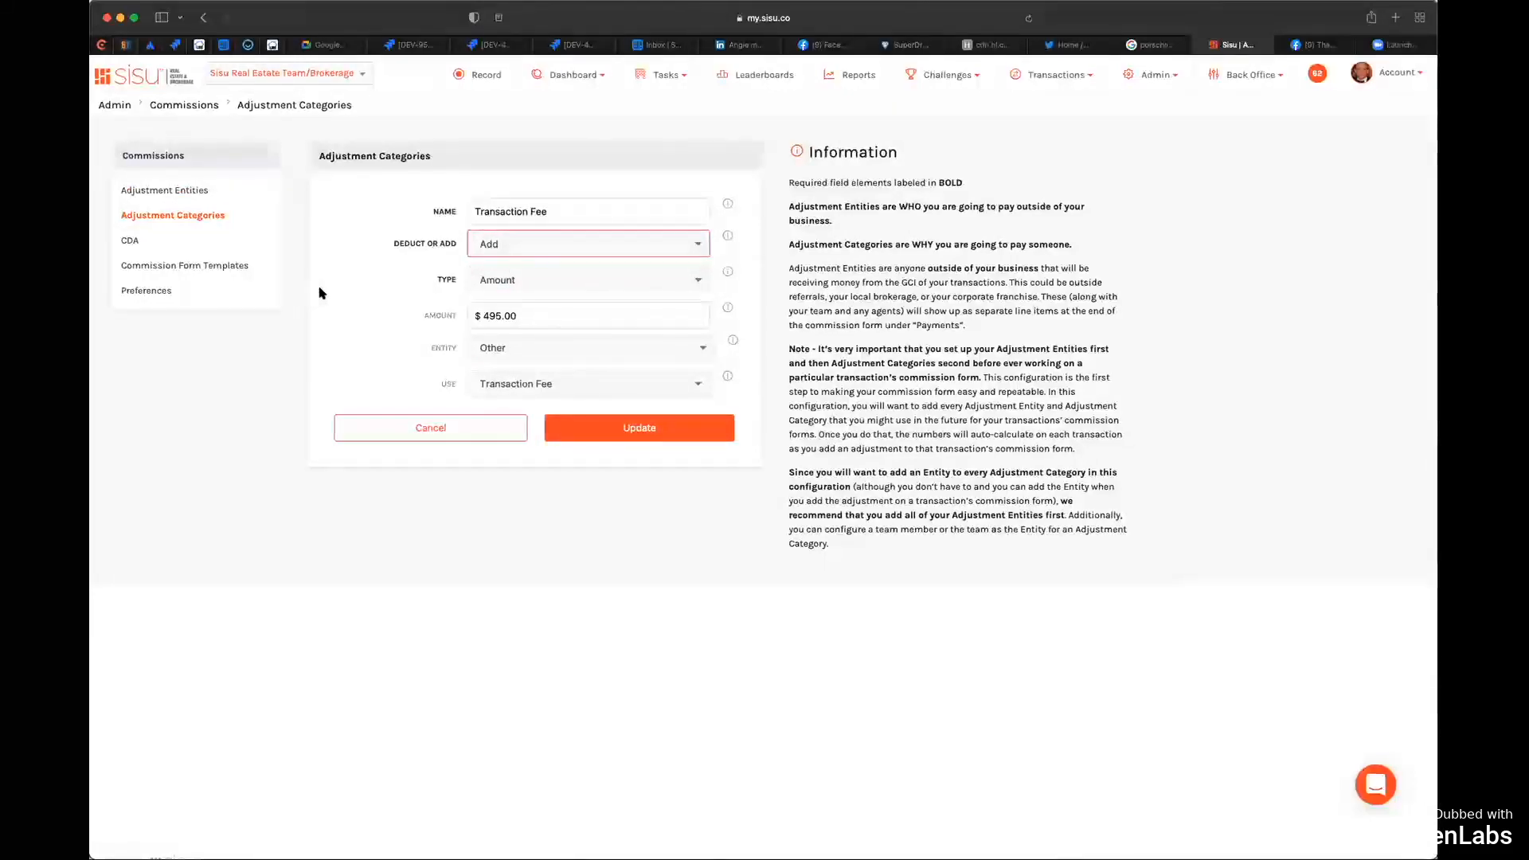
click(548, 345)
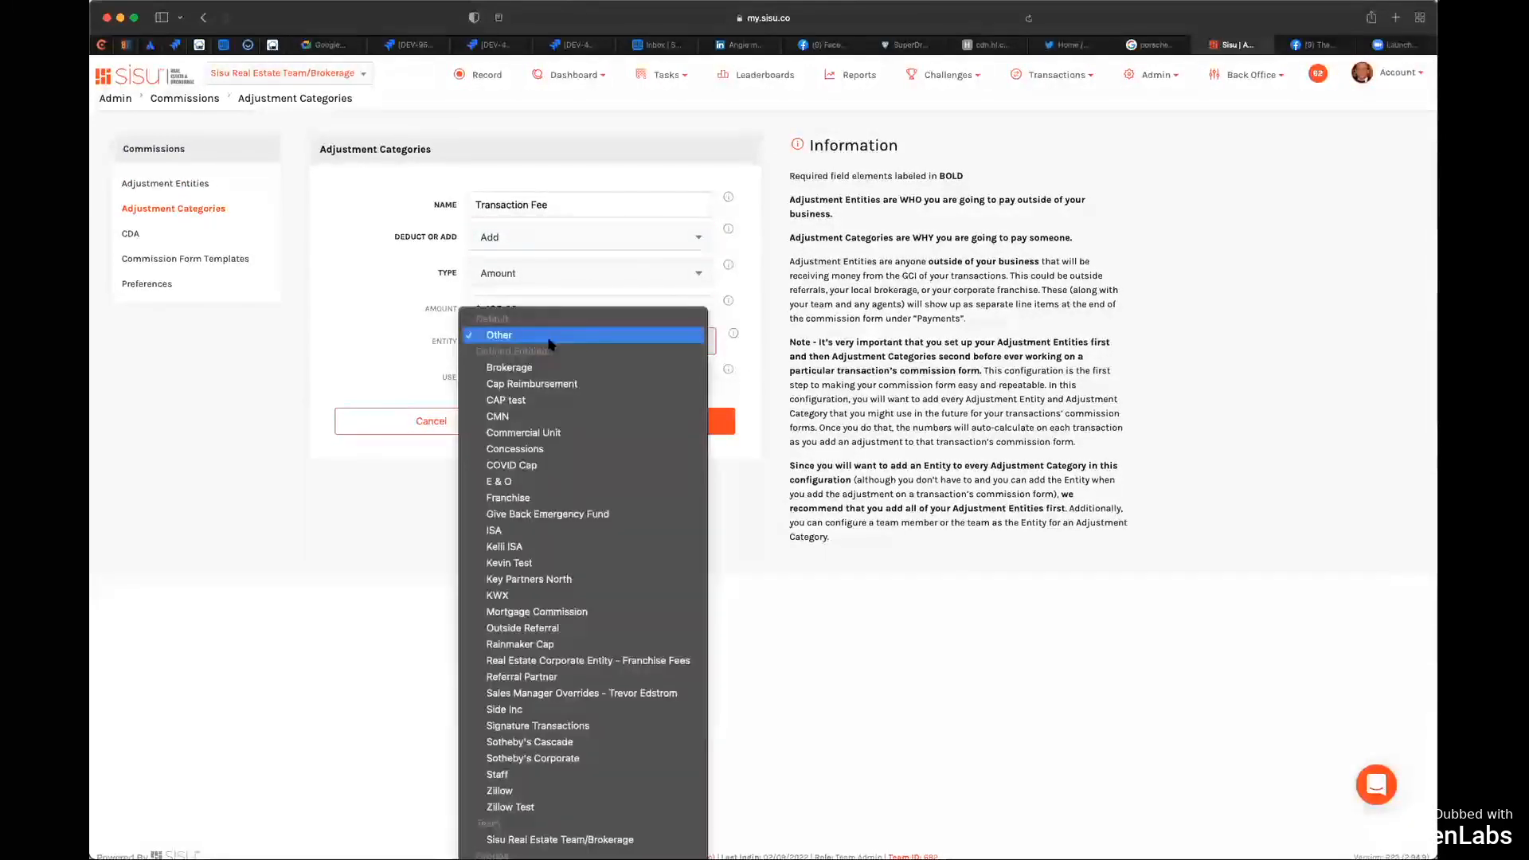
scroll(530, 446, down, 10)
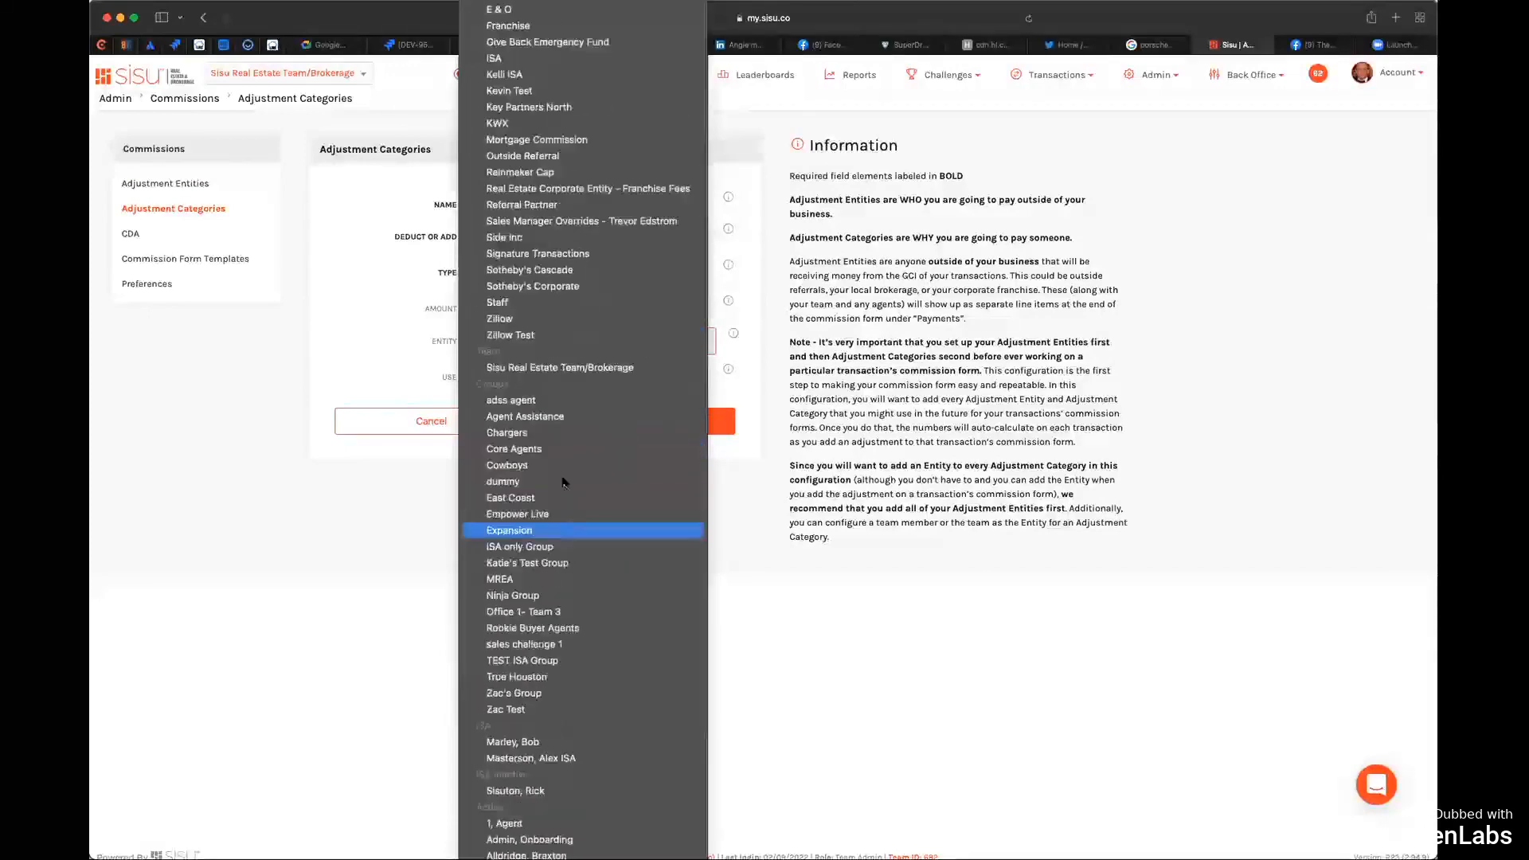
click(506, 352)
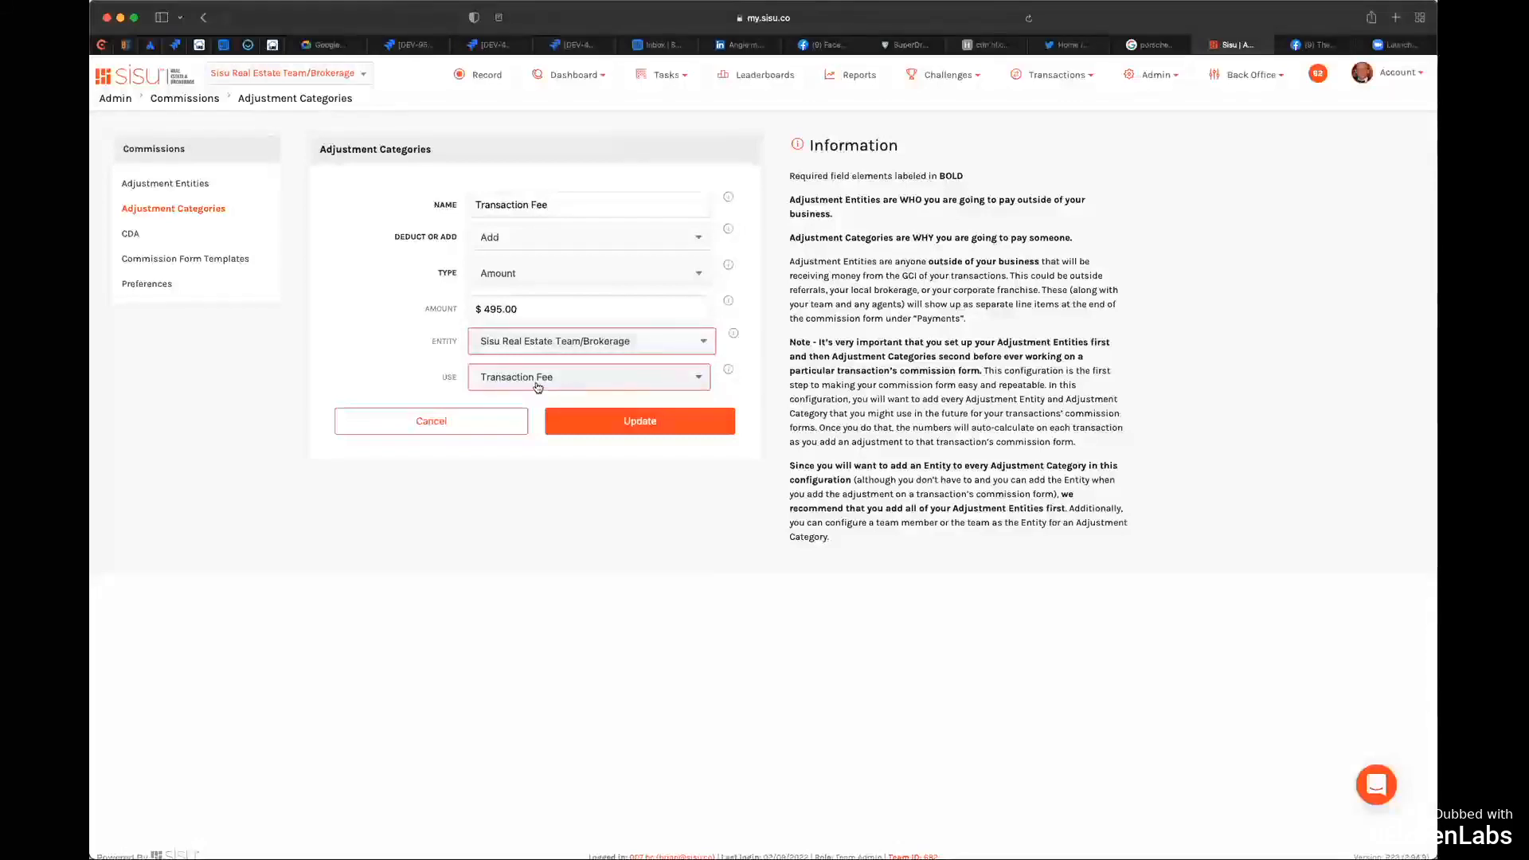
click(642, 424)
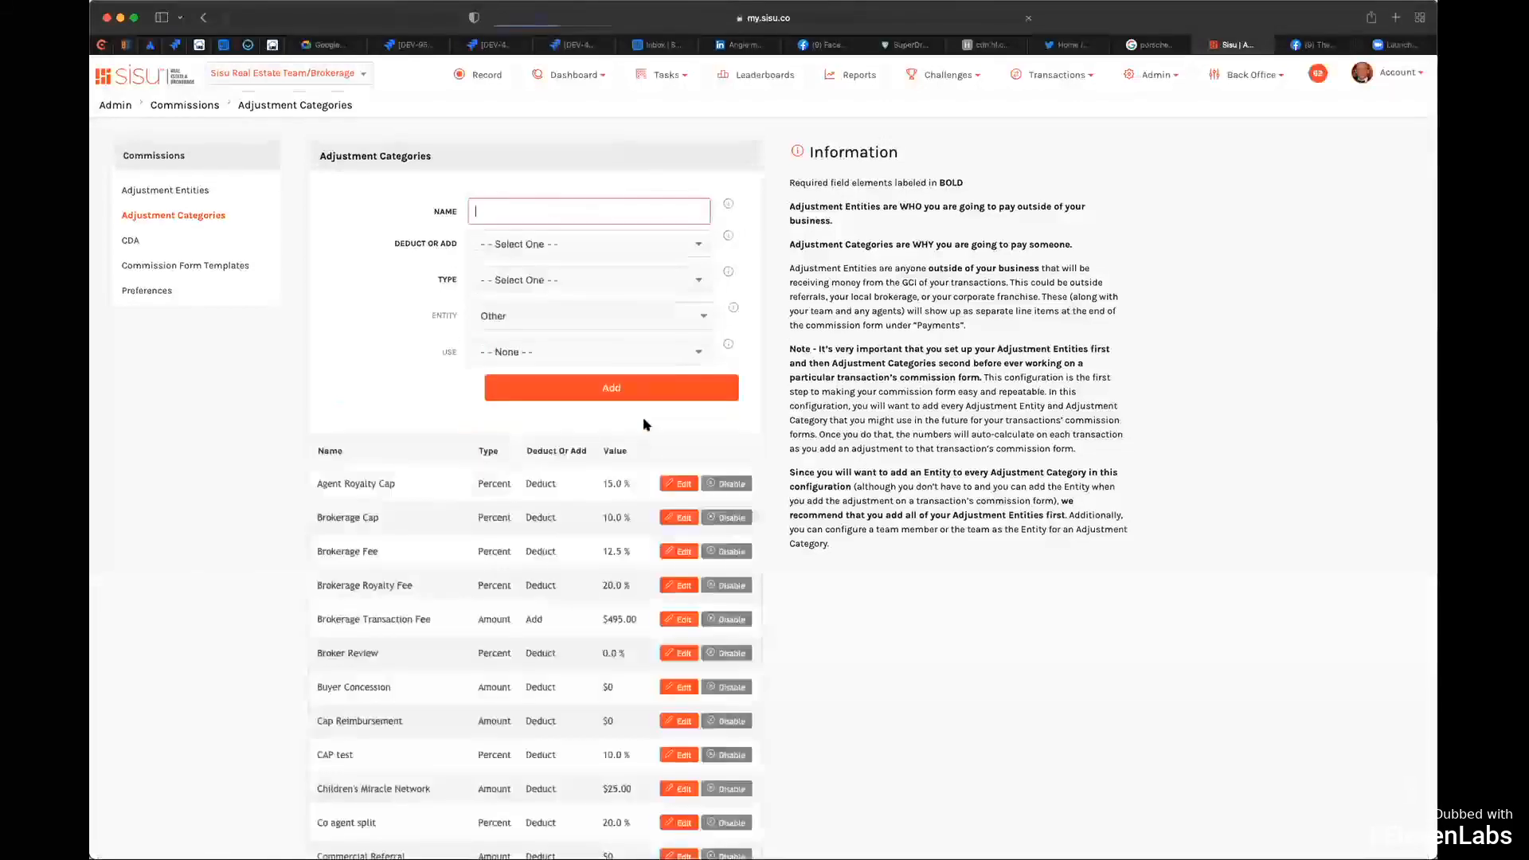
Step: Edit the Agent Royalty Cap category again, review its use options, keep Apply to Royalty Cap and save it
click(679, 484)
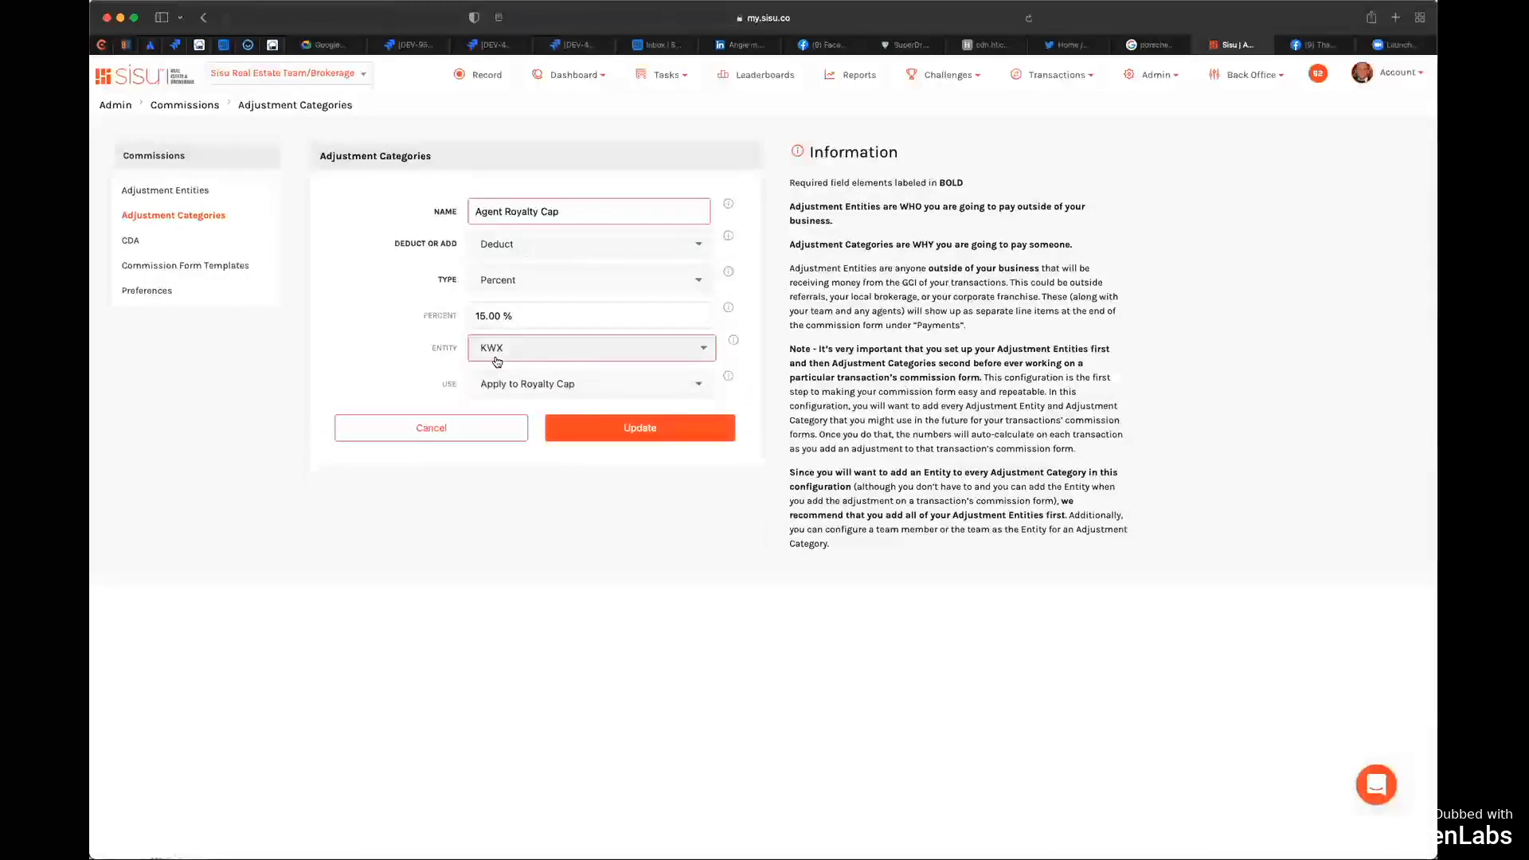
scroll(585, 248, down, 1)
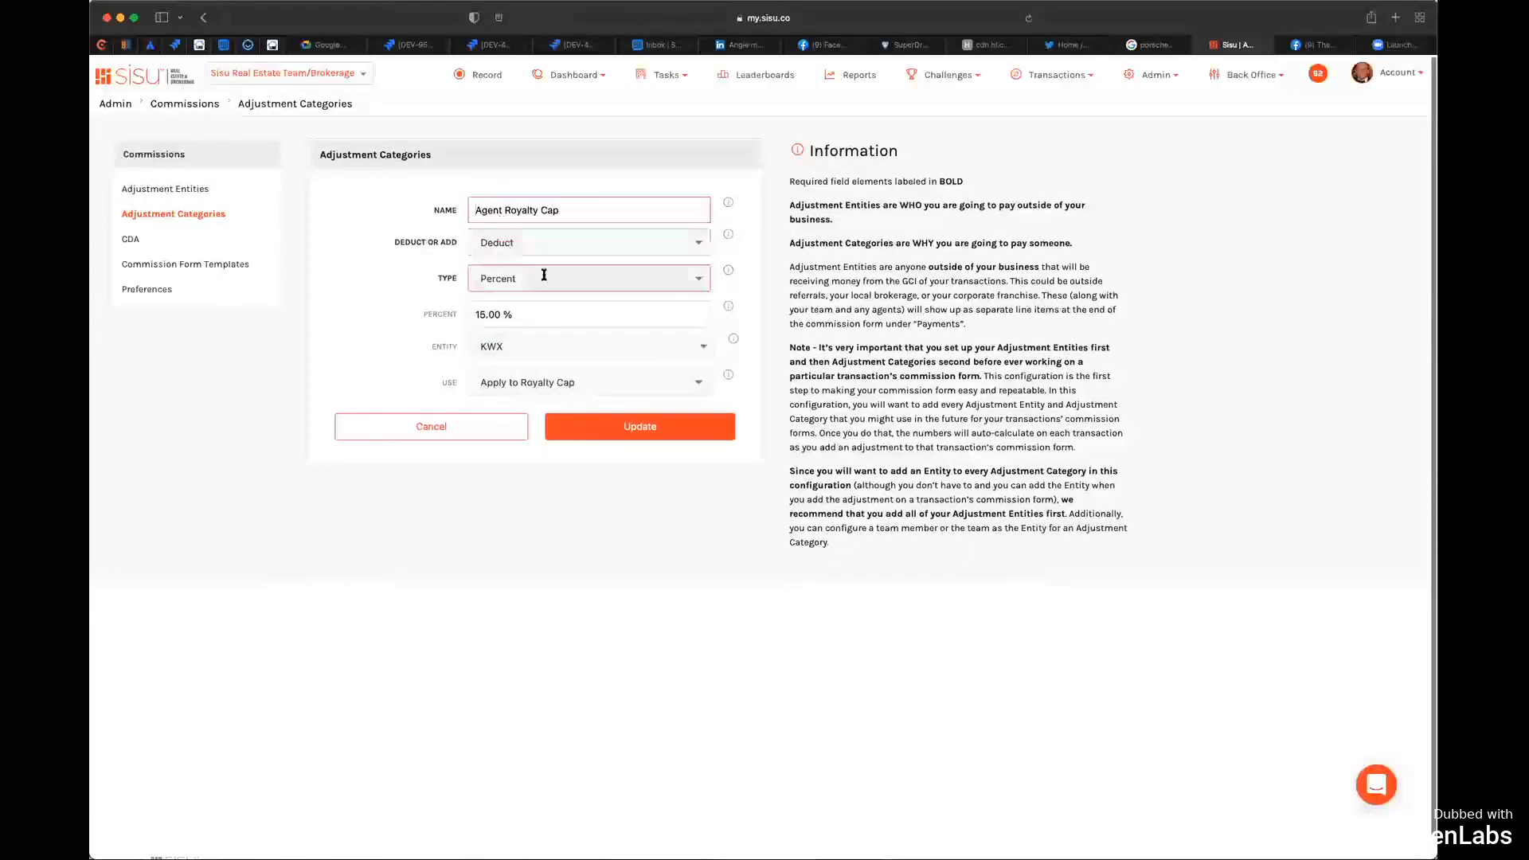
click(629, 385)
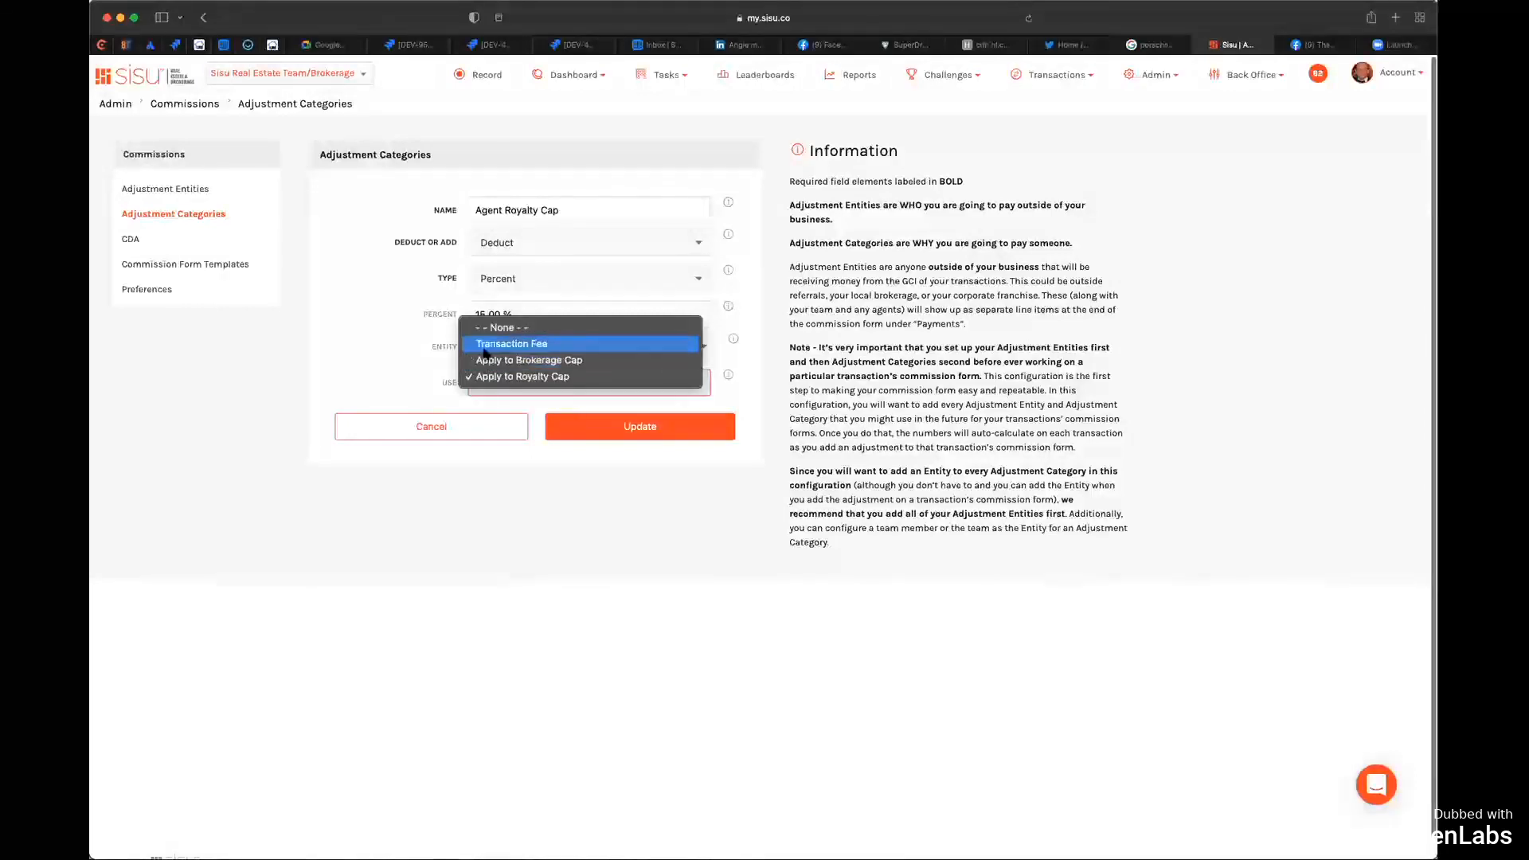
click(537, 379)
click(614, 429)
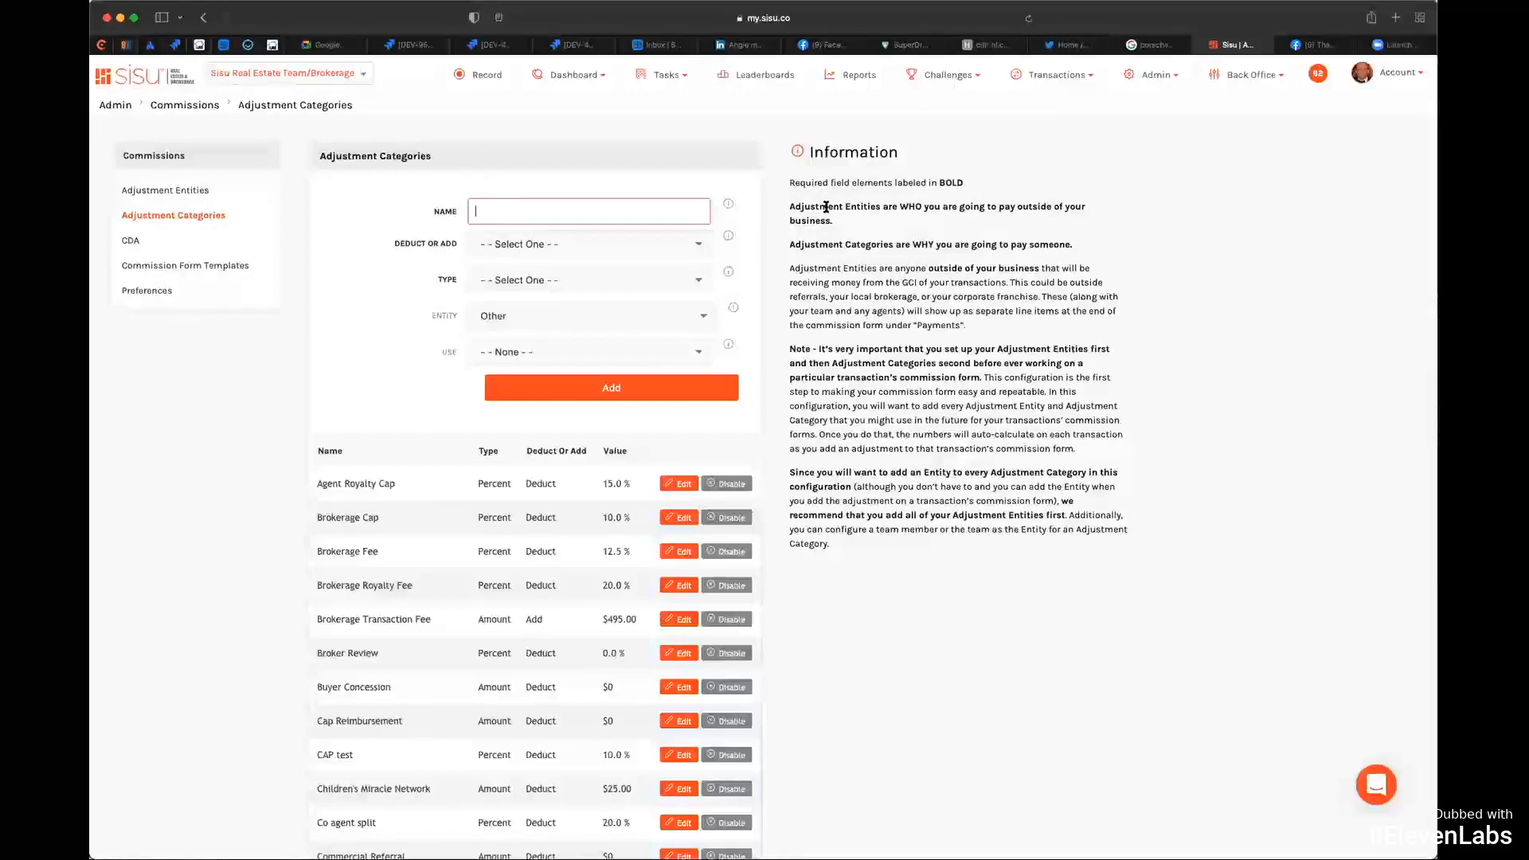
Step: Open the admin Users page in a new browser tab and view the list of active users
click(1144, 65)
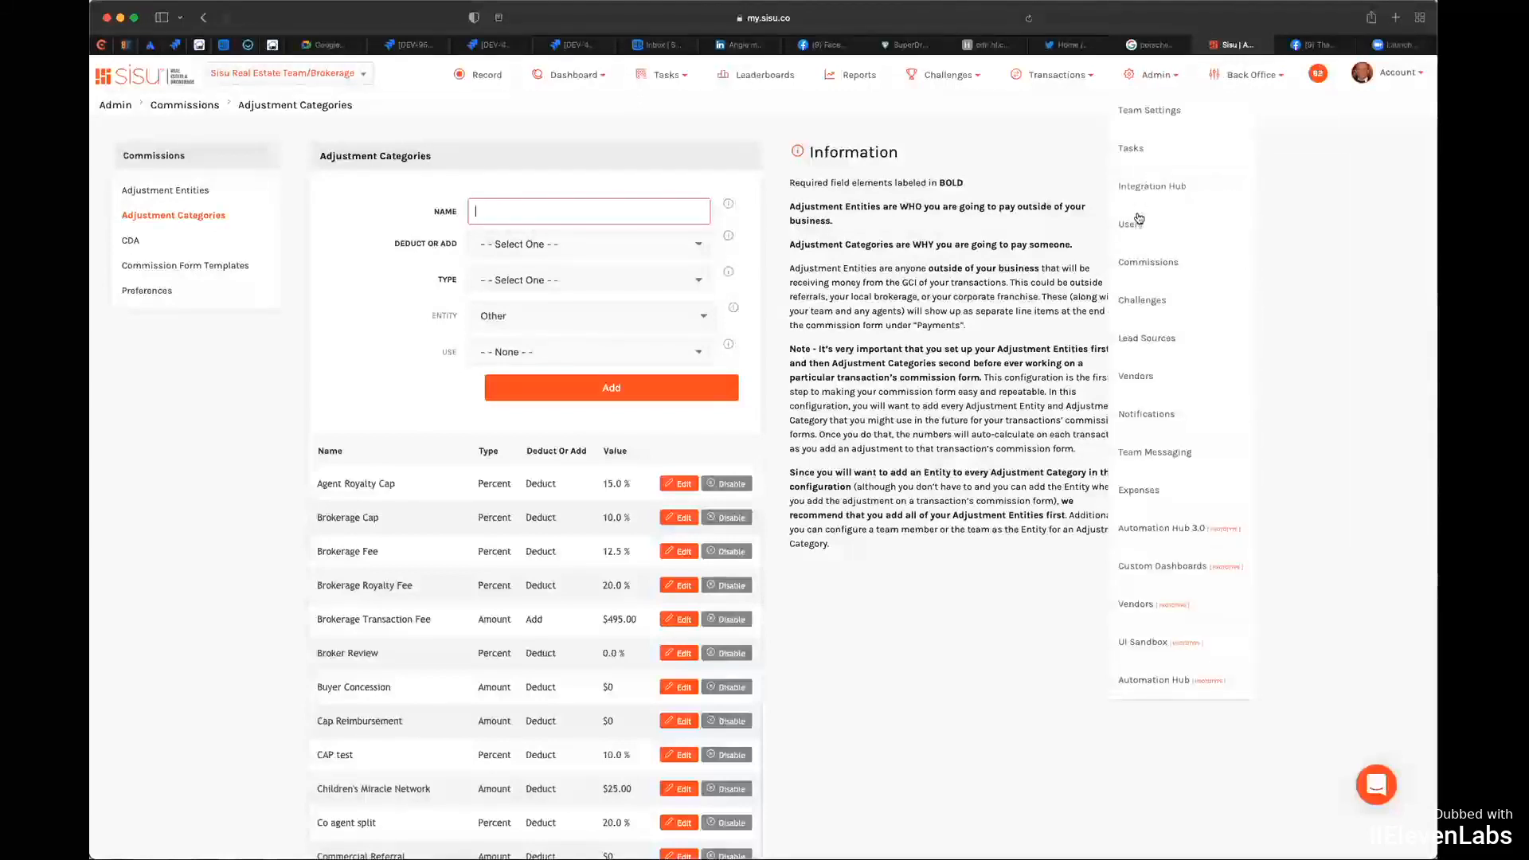
super+click(1131, 224)
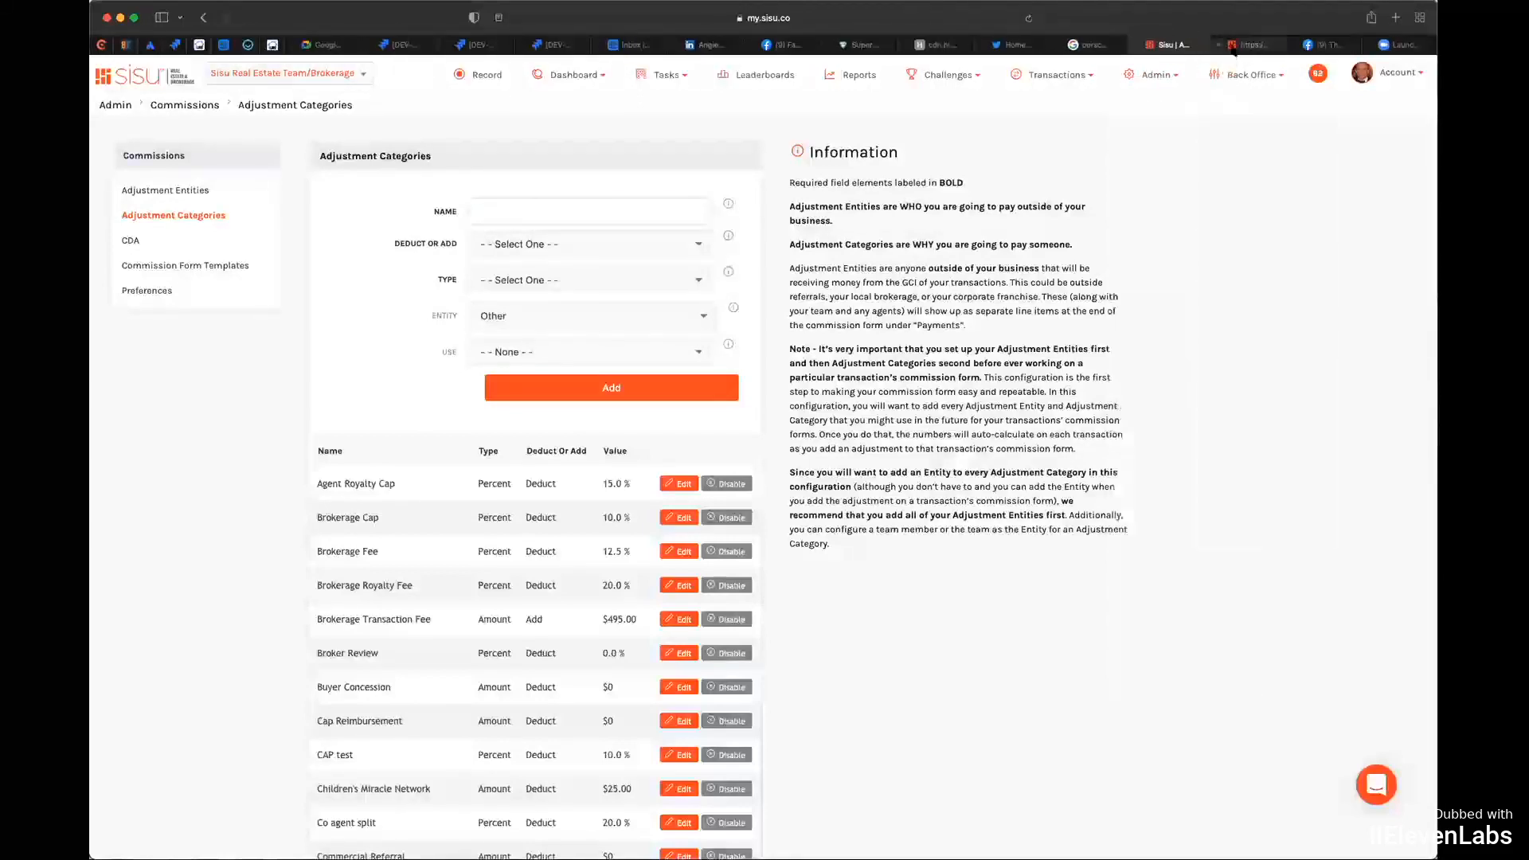
mouse_move(1237, 48)
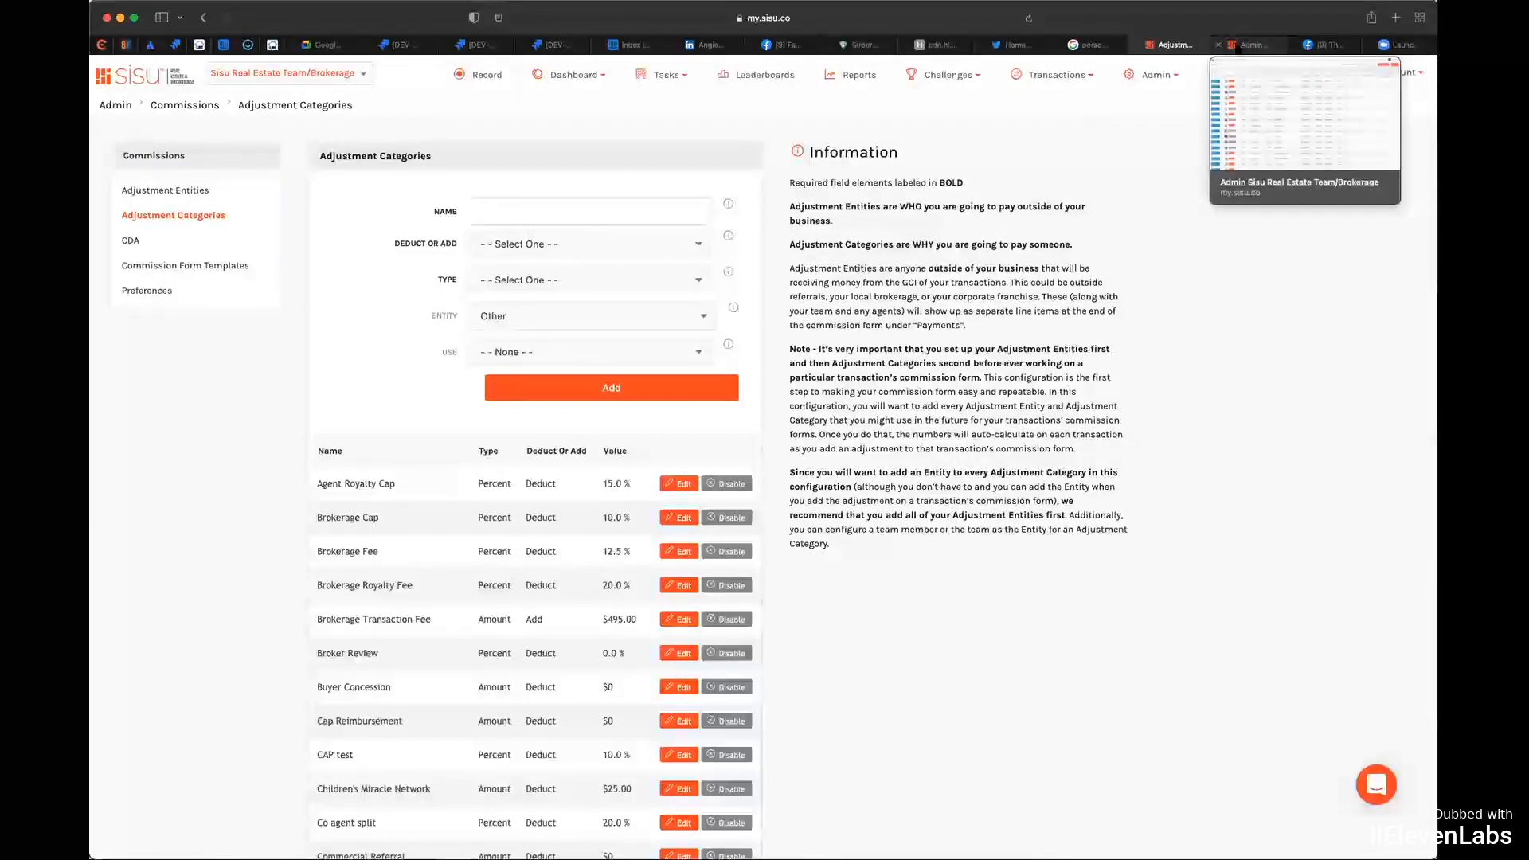
click(1238, 46)
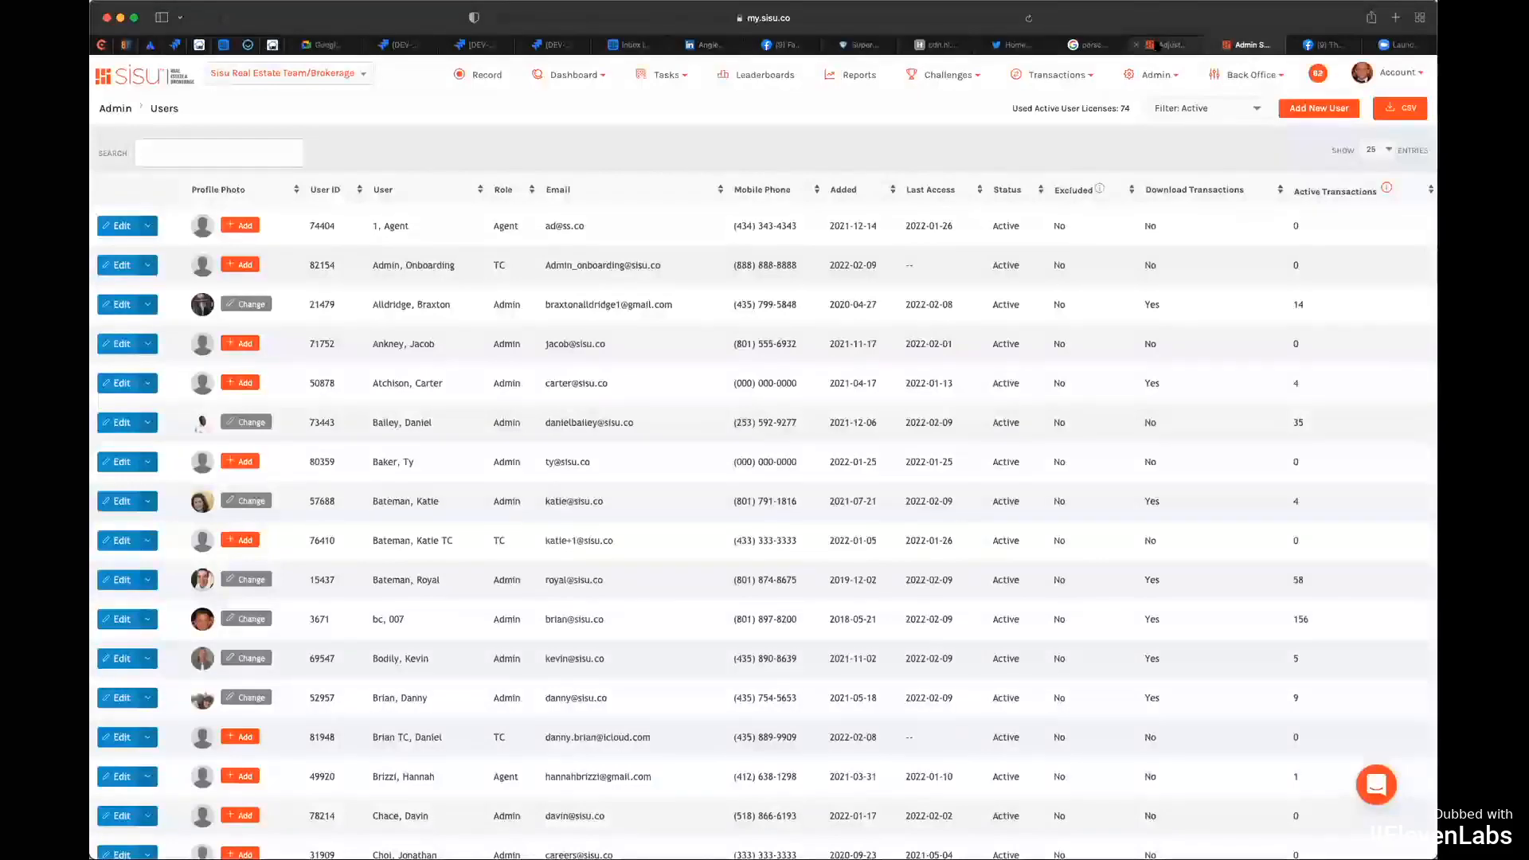
click(1185, 46)
click(1218, 46)
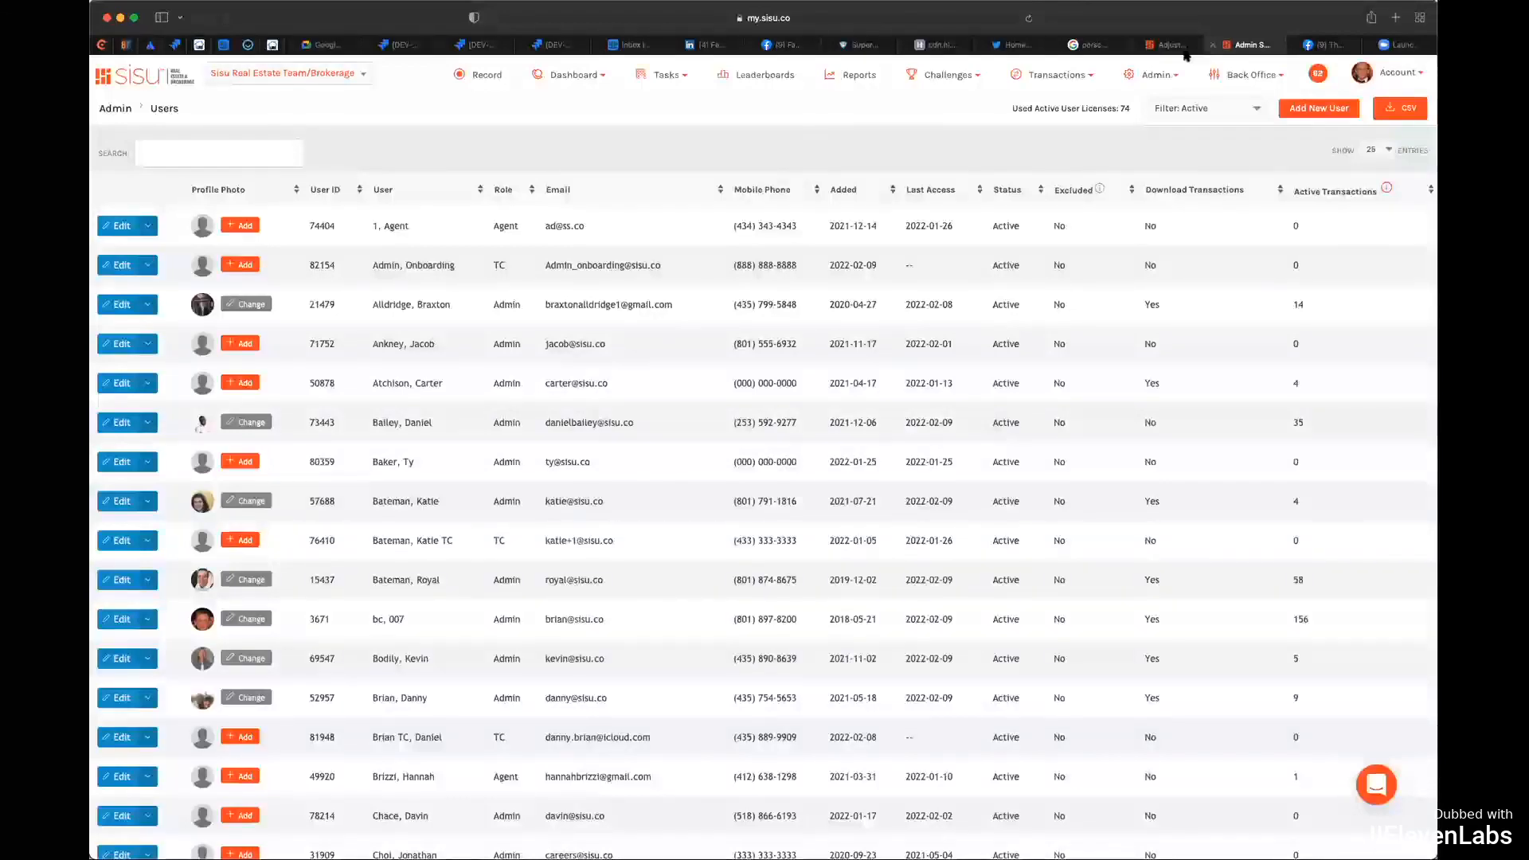
Step: Return to the commission settings and view the adjustment entities followed by the adjustment categories
click(1167, 46)
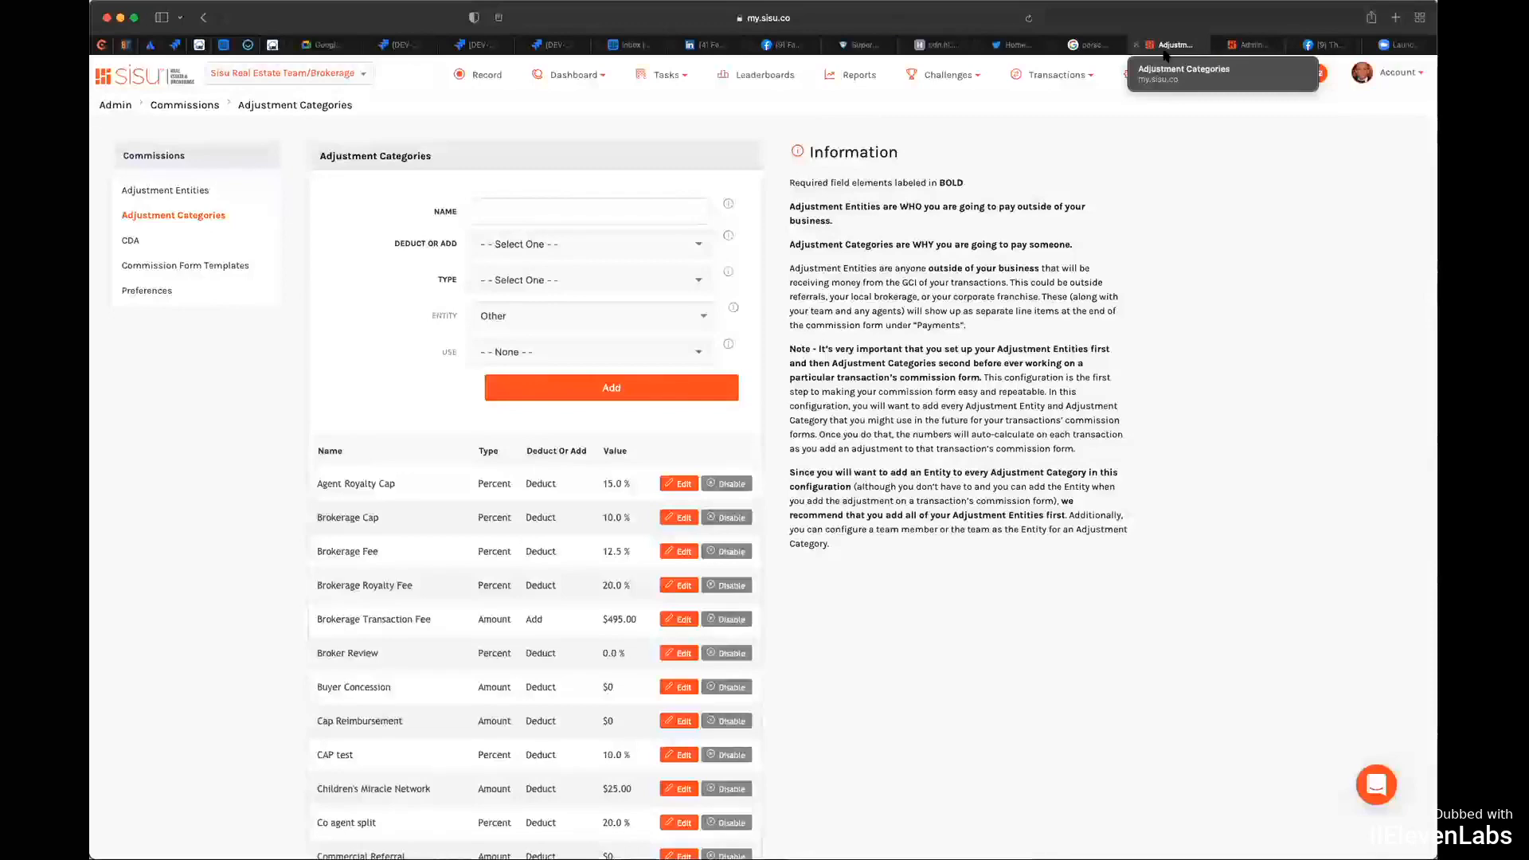
click(176, 193)
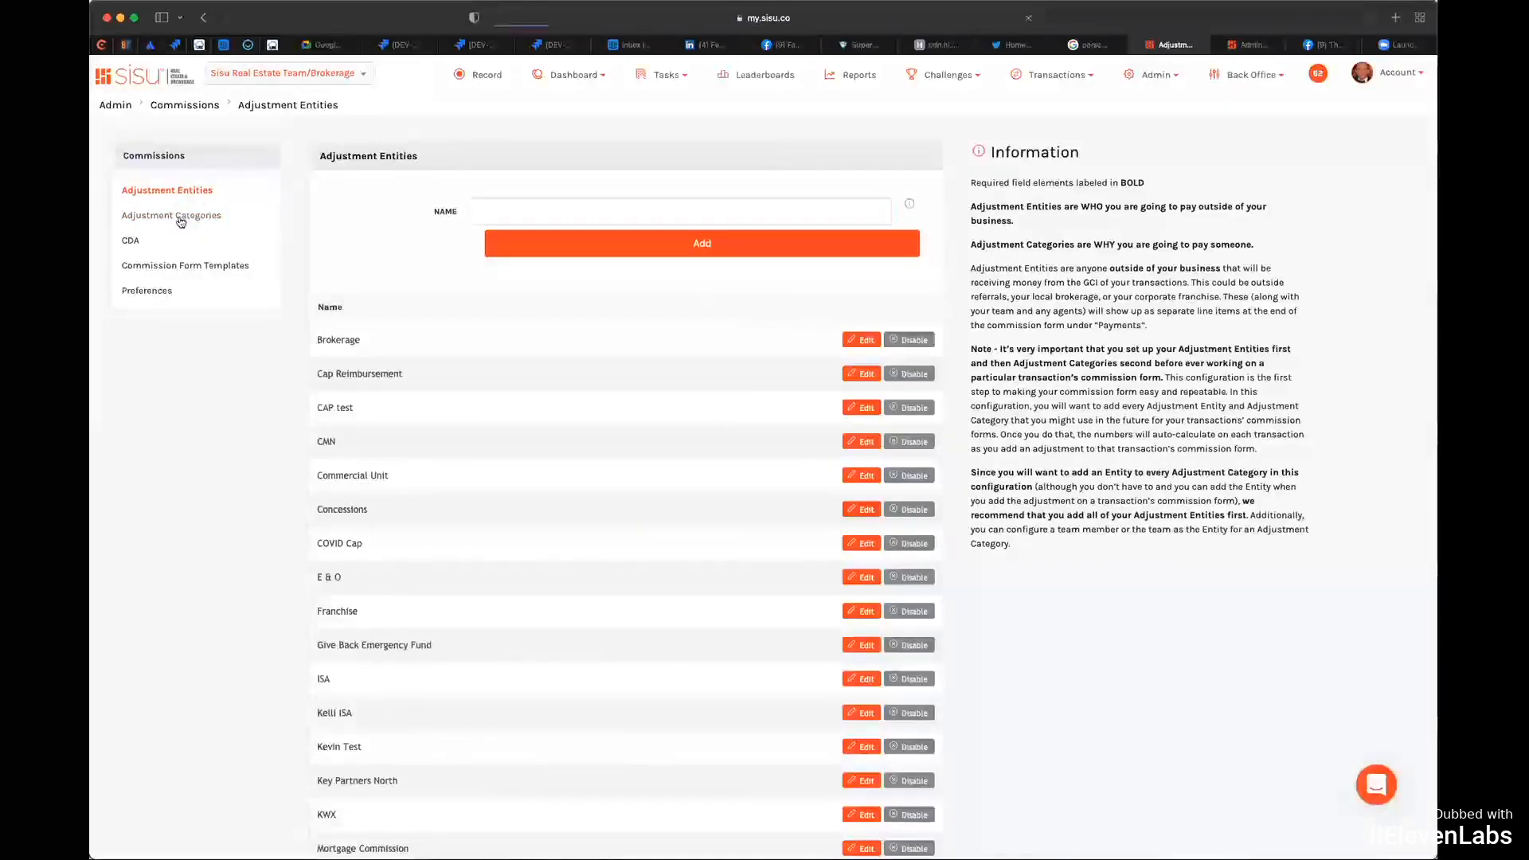
click(175, 216)
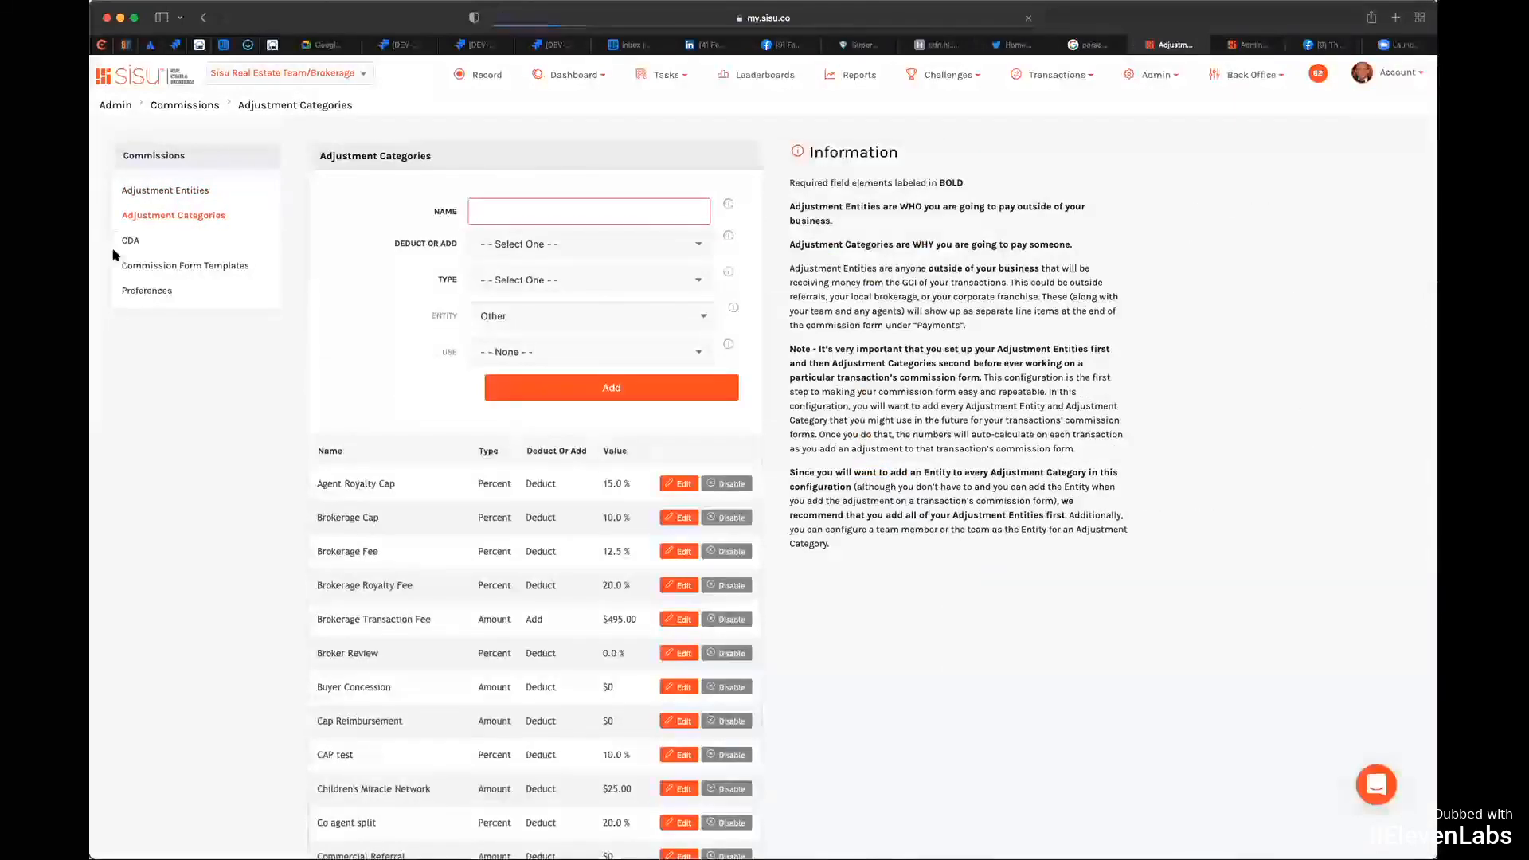
Step: Review the entity options available for a new adjustment category without choosing a different one
click(528, 319)
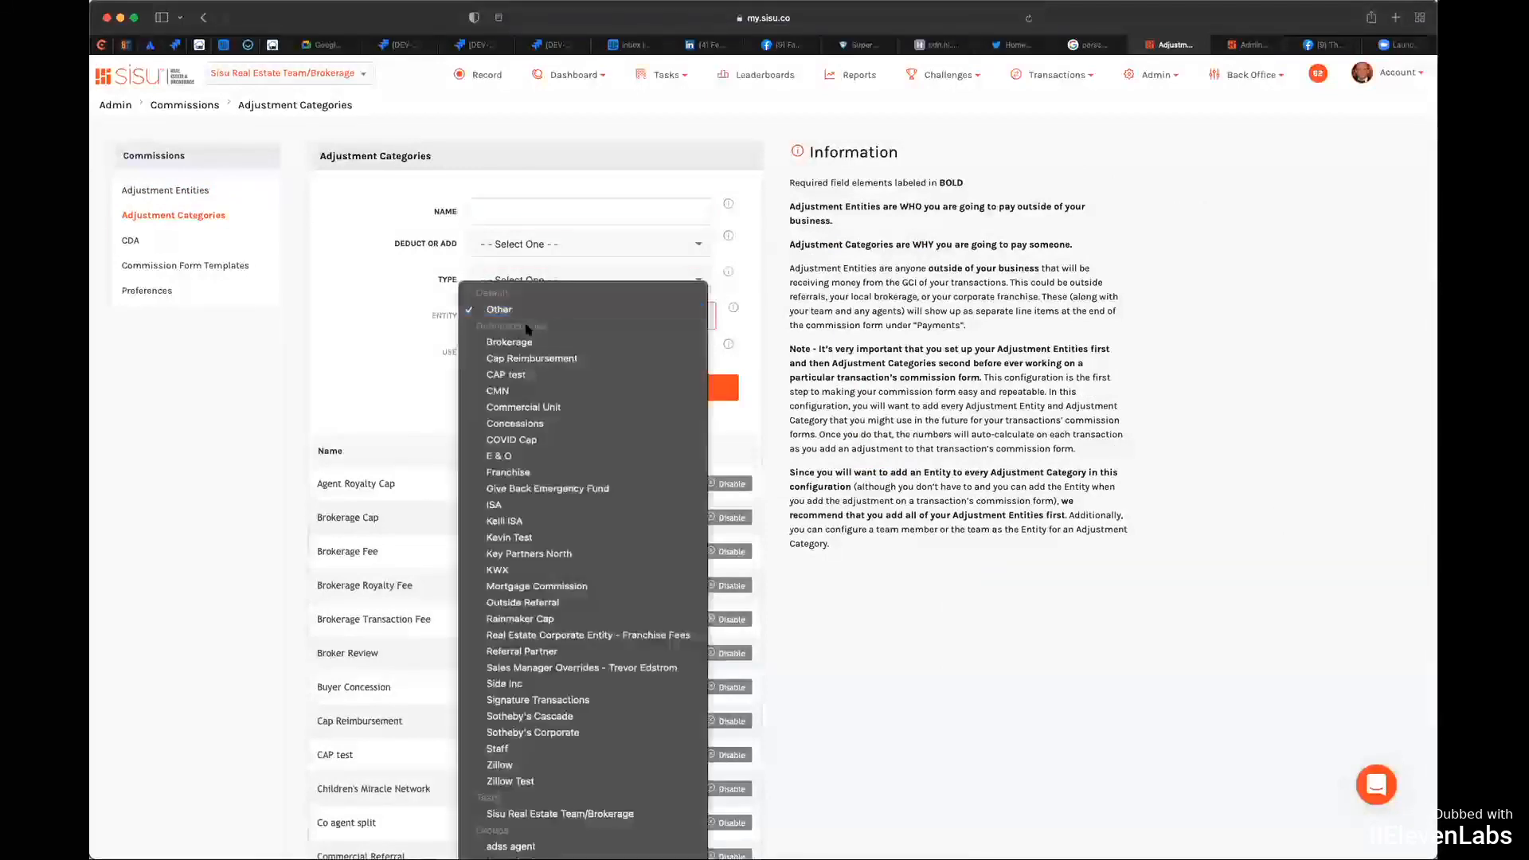
click(395, 280)
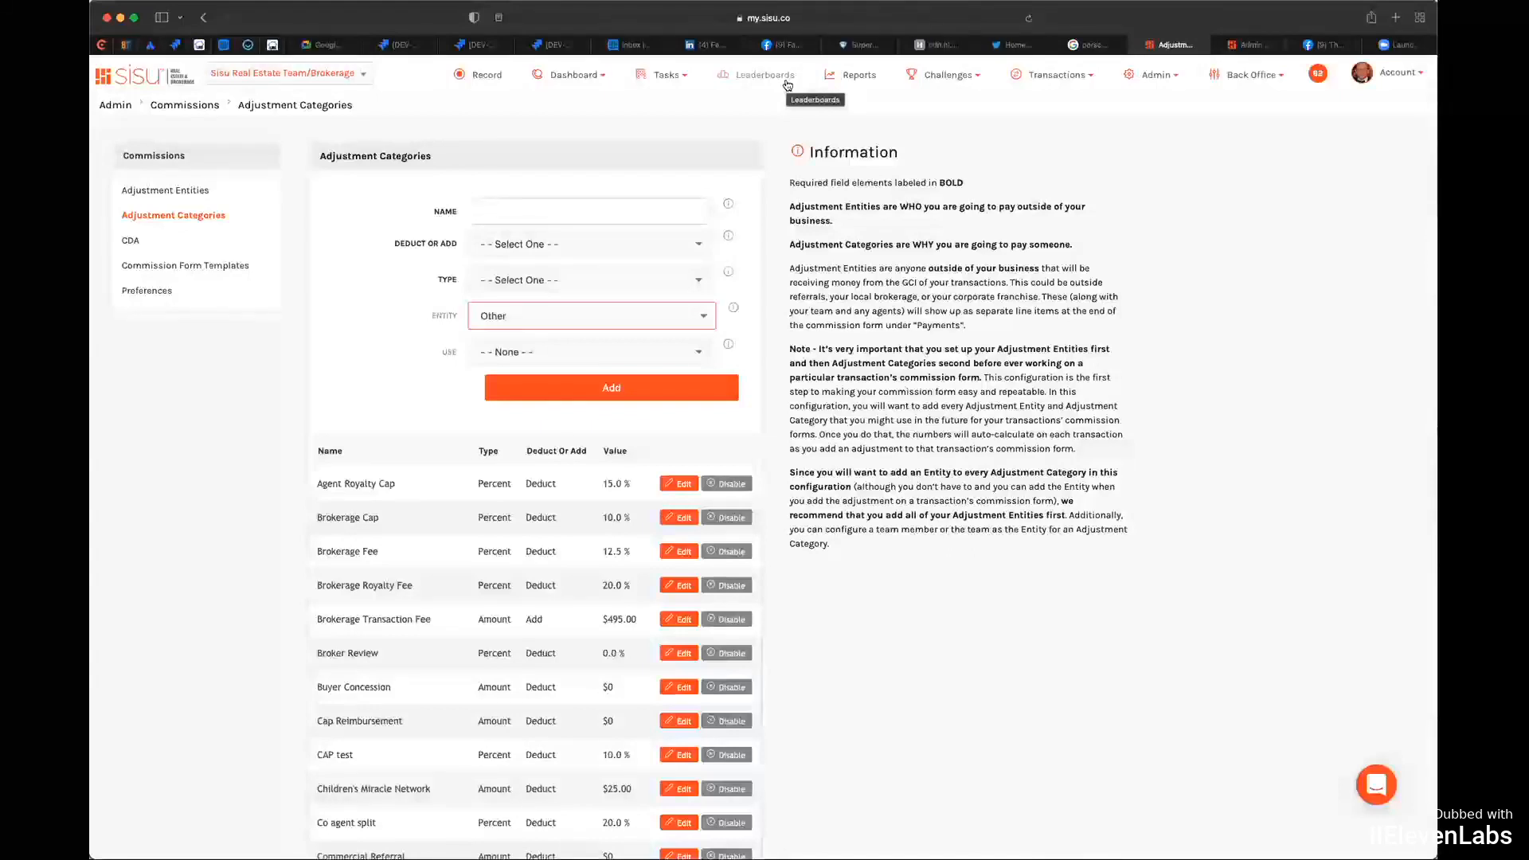
Step: Switch to the admin Users list and open the edit form of the admin user with 156 active transactions
mouse_move(940, 86)
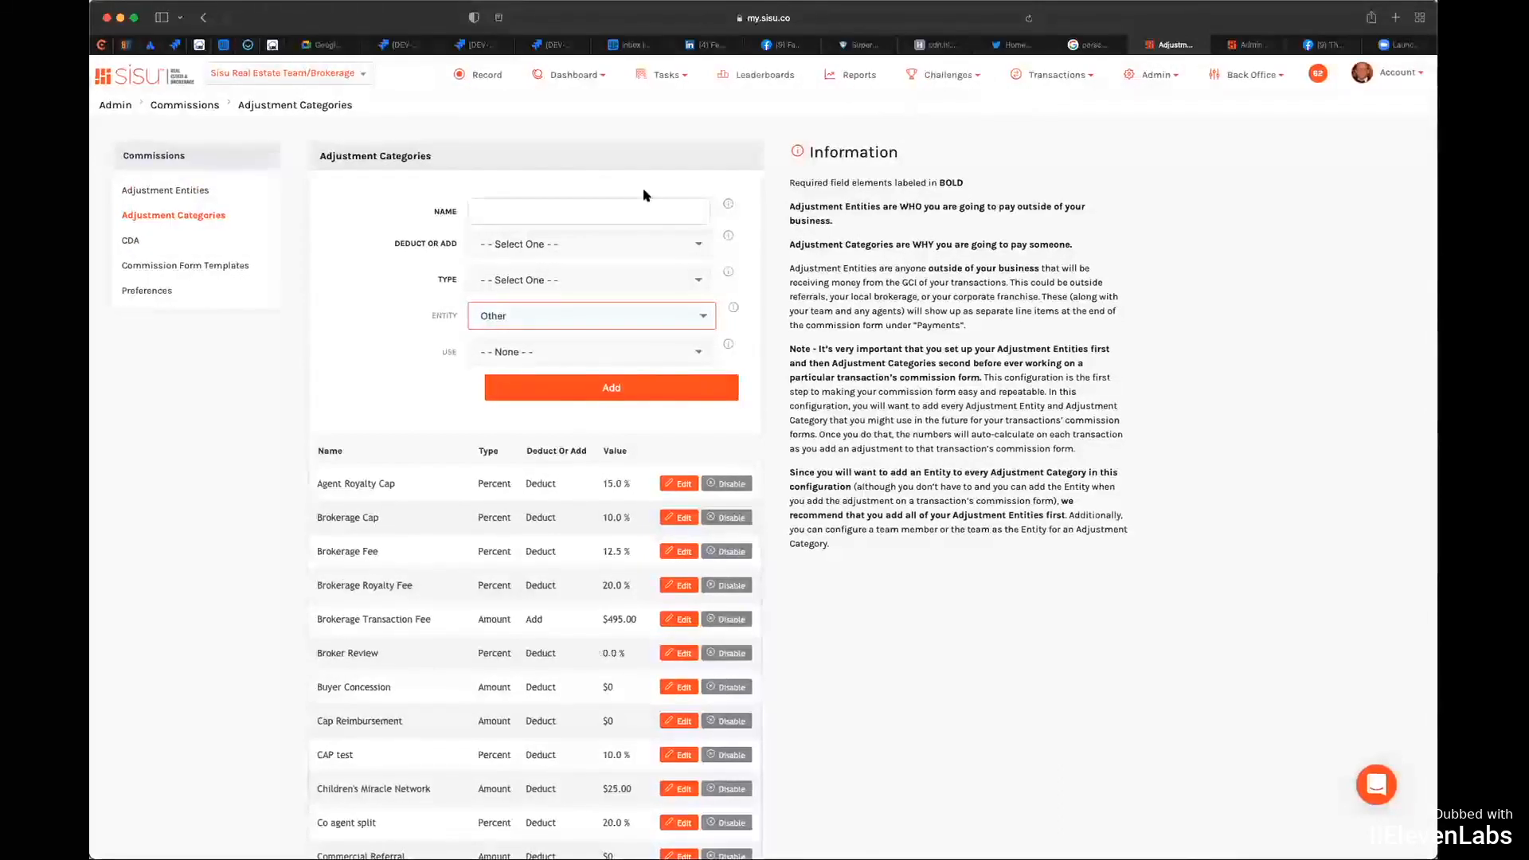
mouse_move(1152, 76)
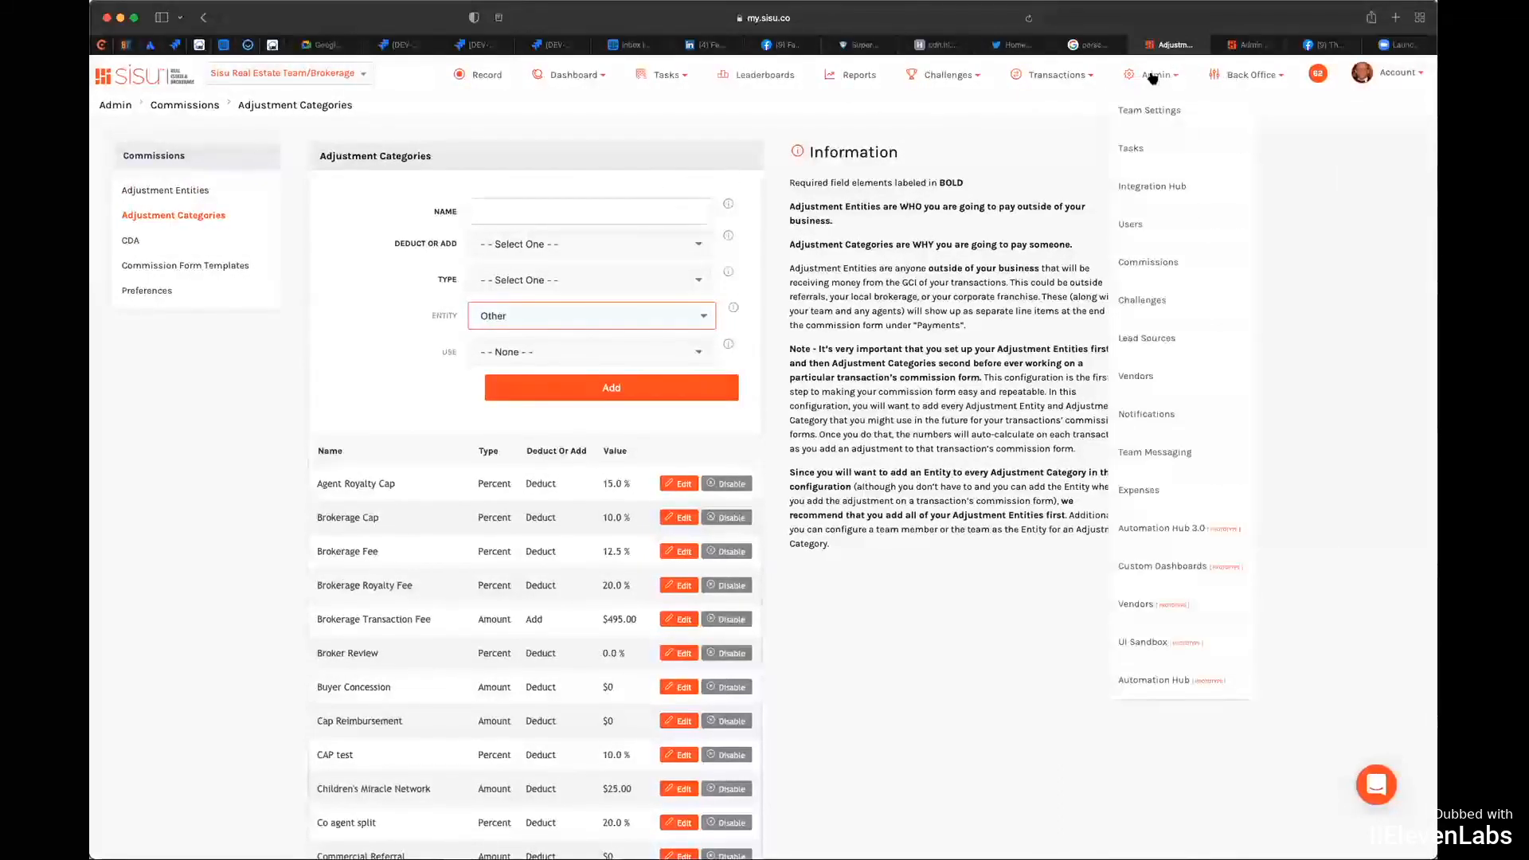
mouse_move(1218, 90)
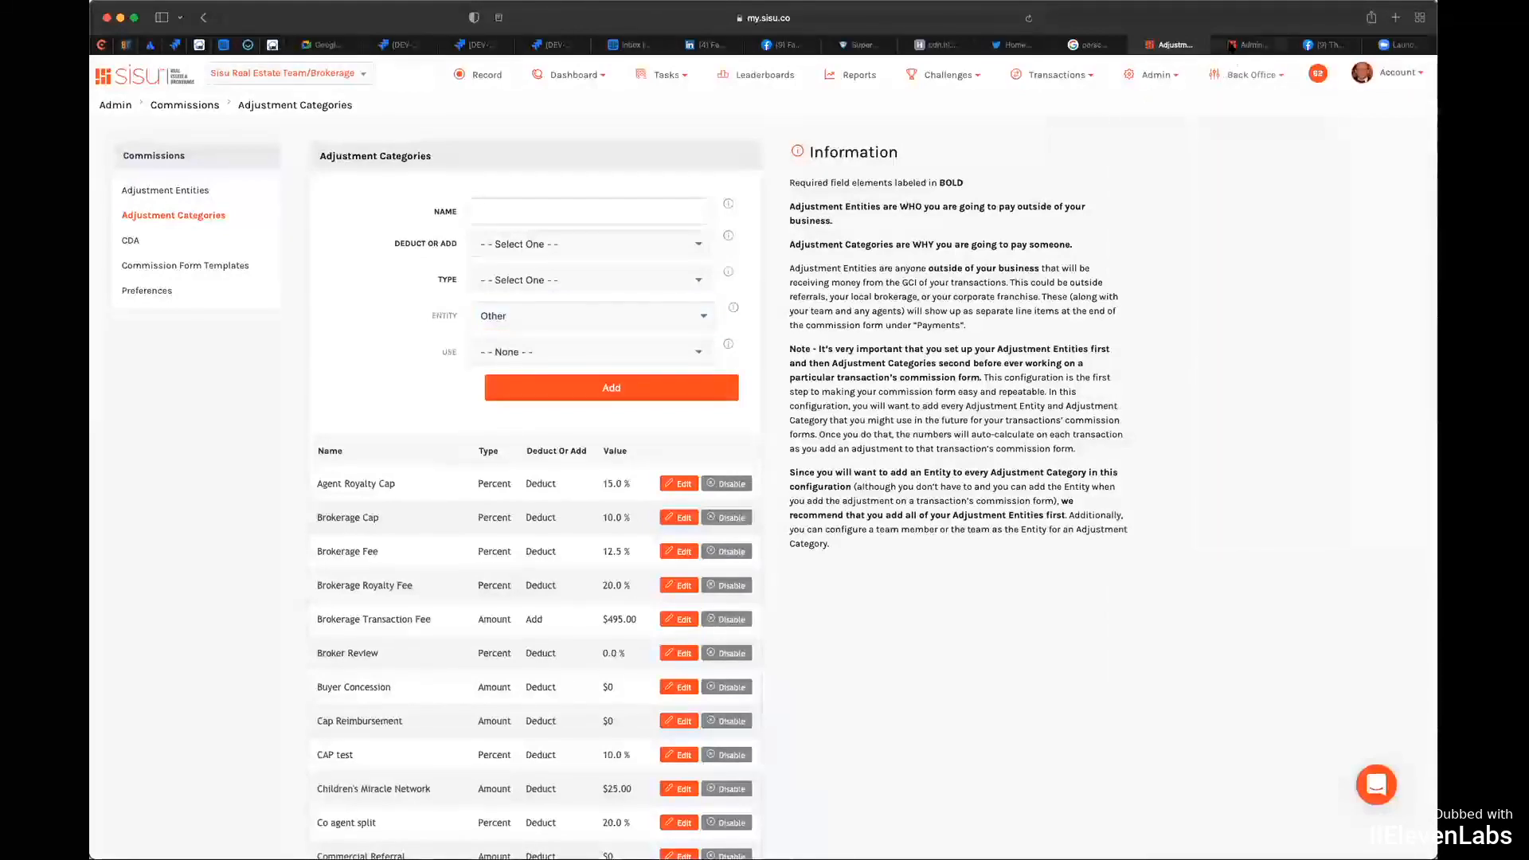
click(1233, 45)
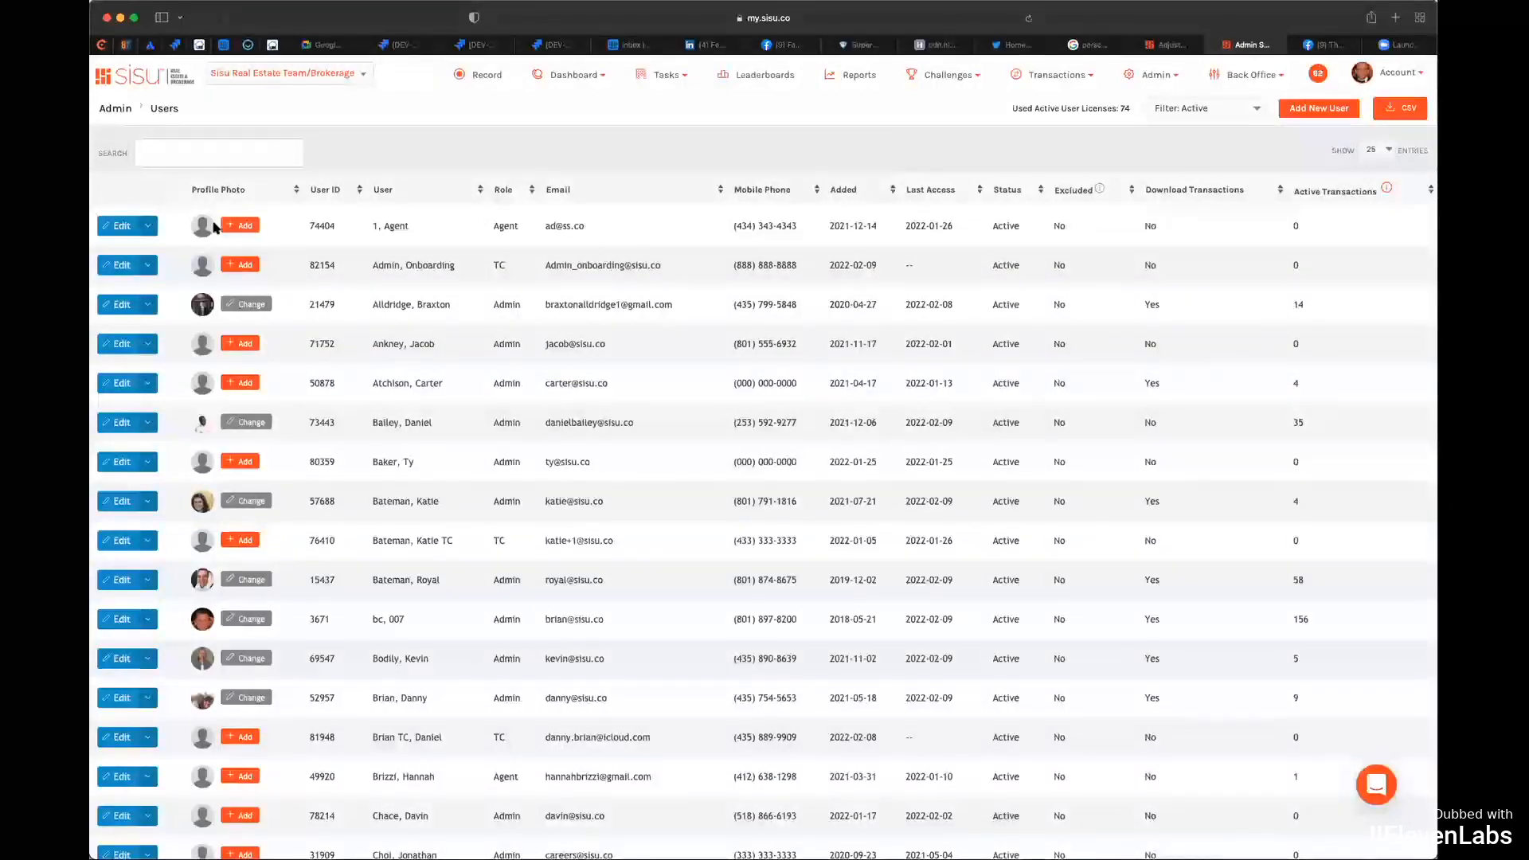
scroll(376, 310, down, 3)
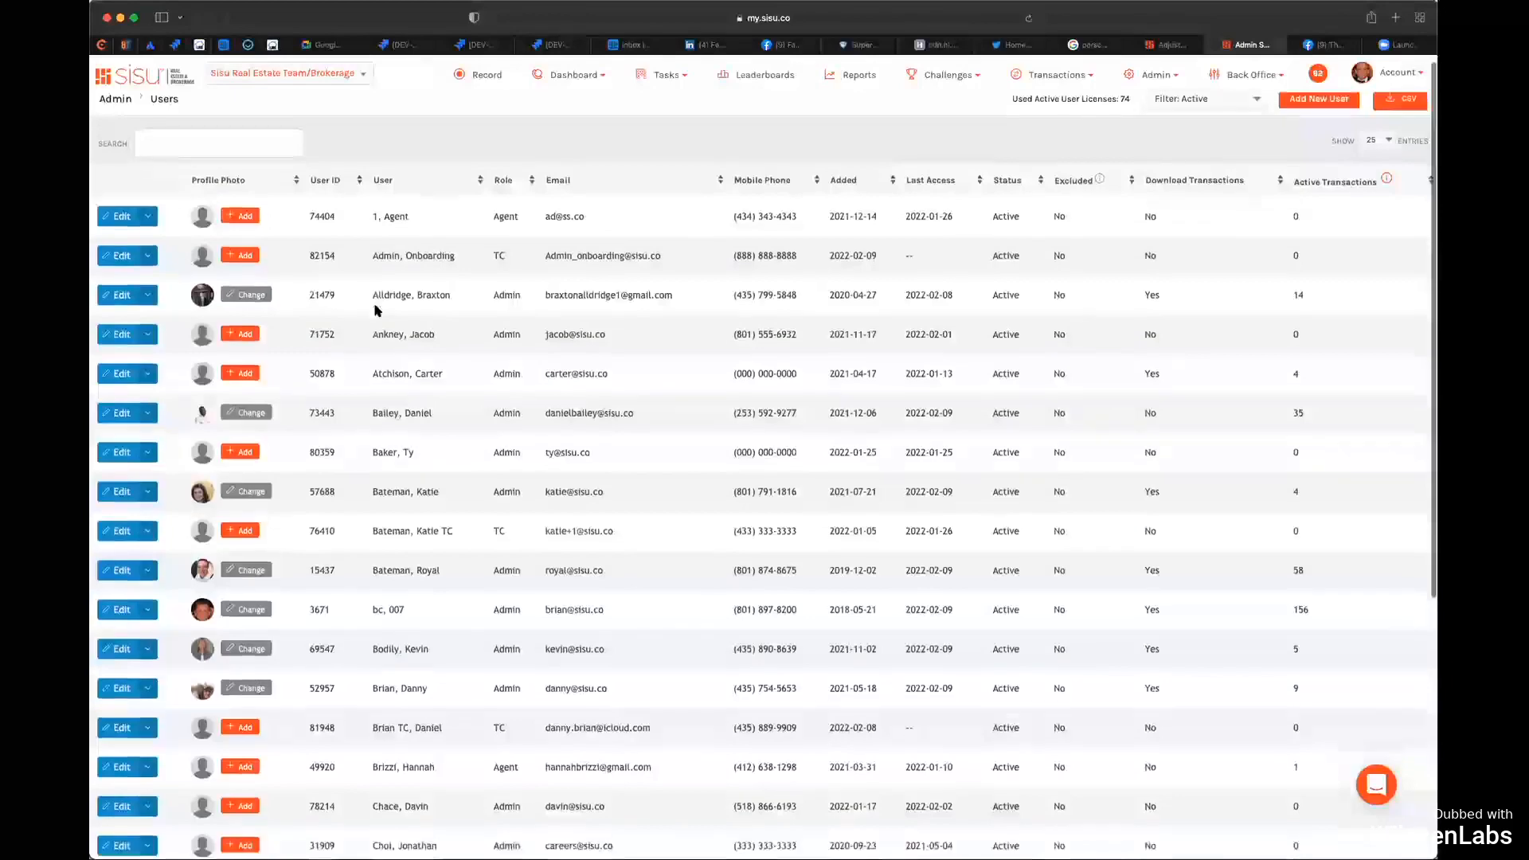
scroll(376, 310, down, 1)
click(146, 487)
click(128, 487)
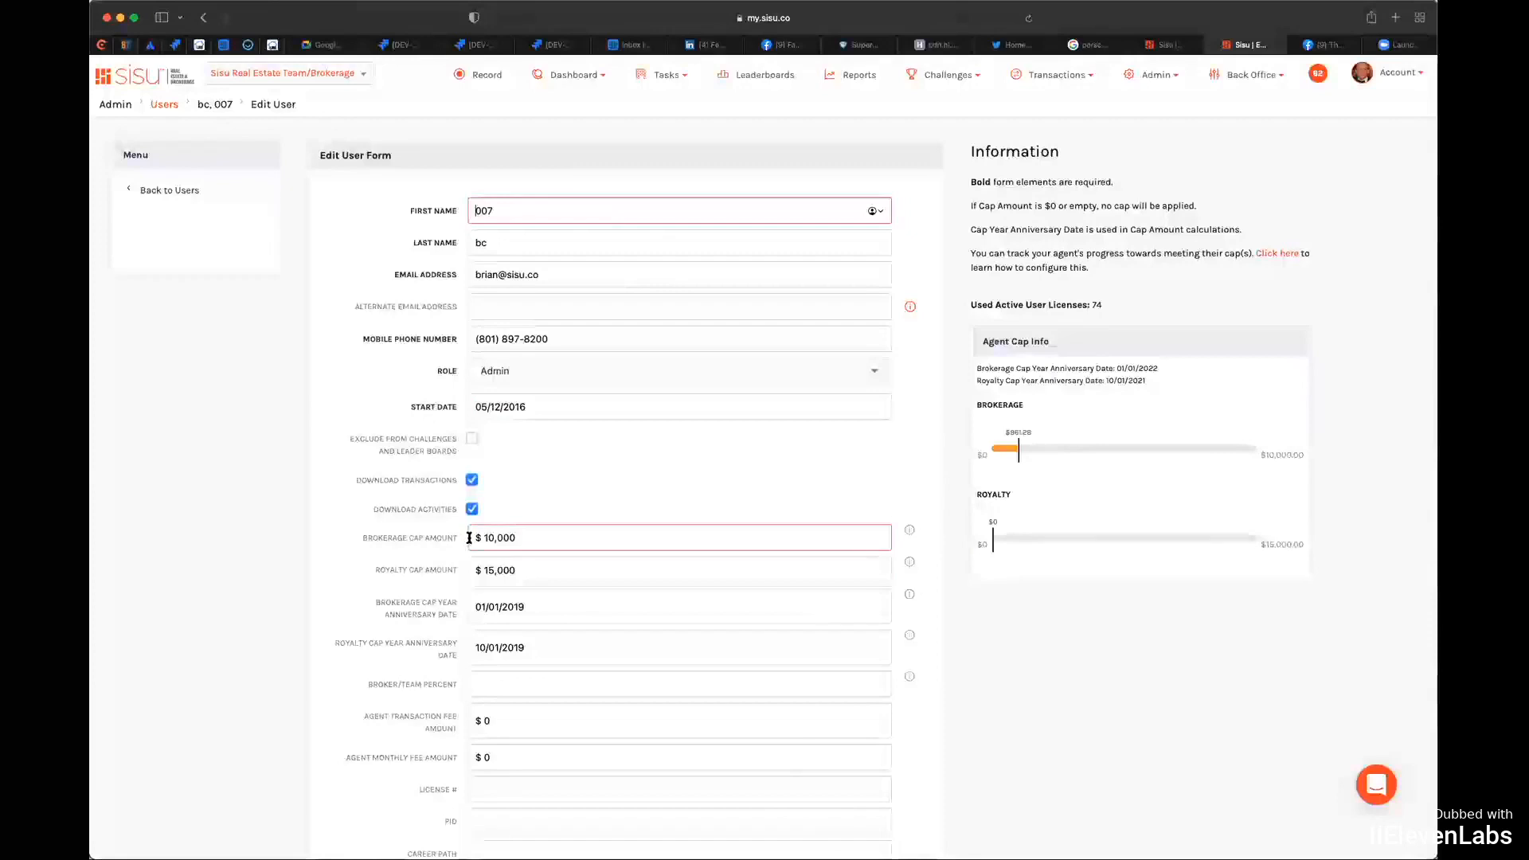
Step: Examine the user's brokerage and royalty cap amounts and their cap year anniversary dates
drag(476, 538, 517, 539)
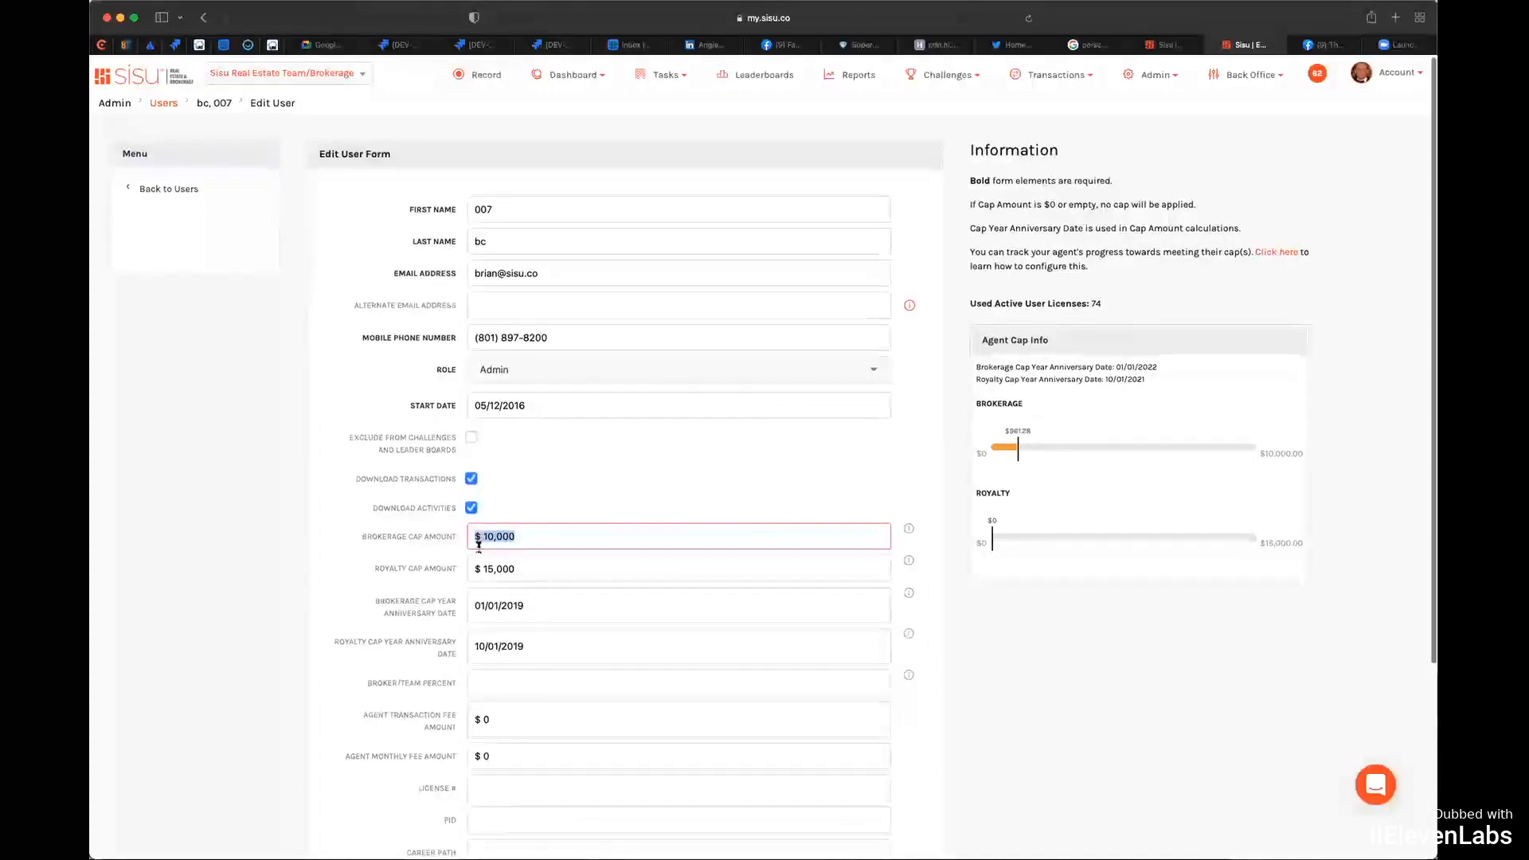
scroll(473, 570, down, 1)
drag(473, 570, 524, 570)
scroll(524, 570, up, 1)
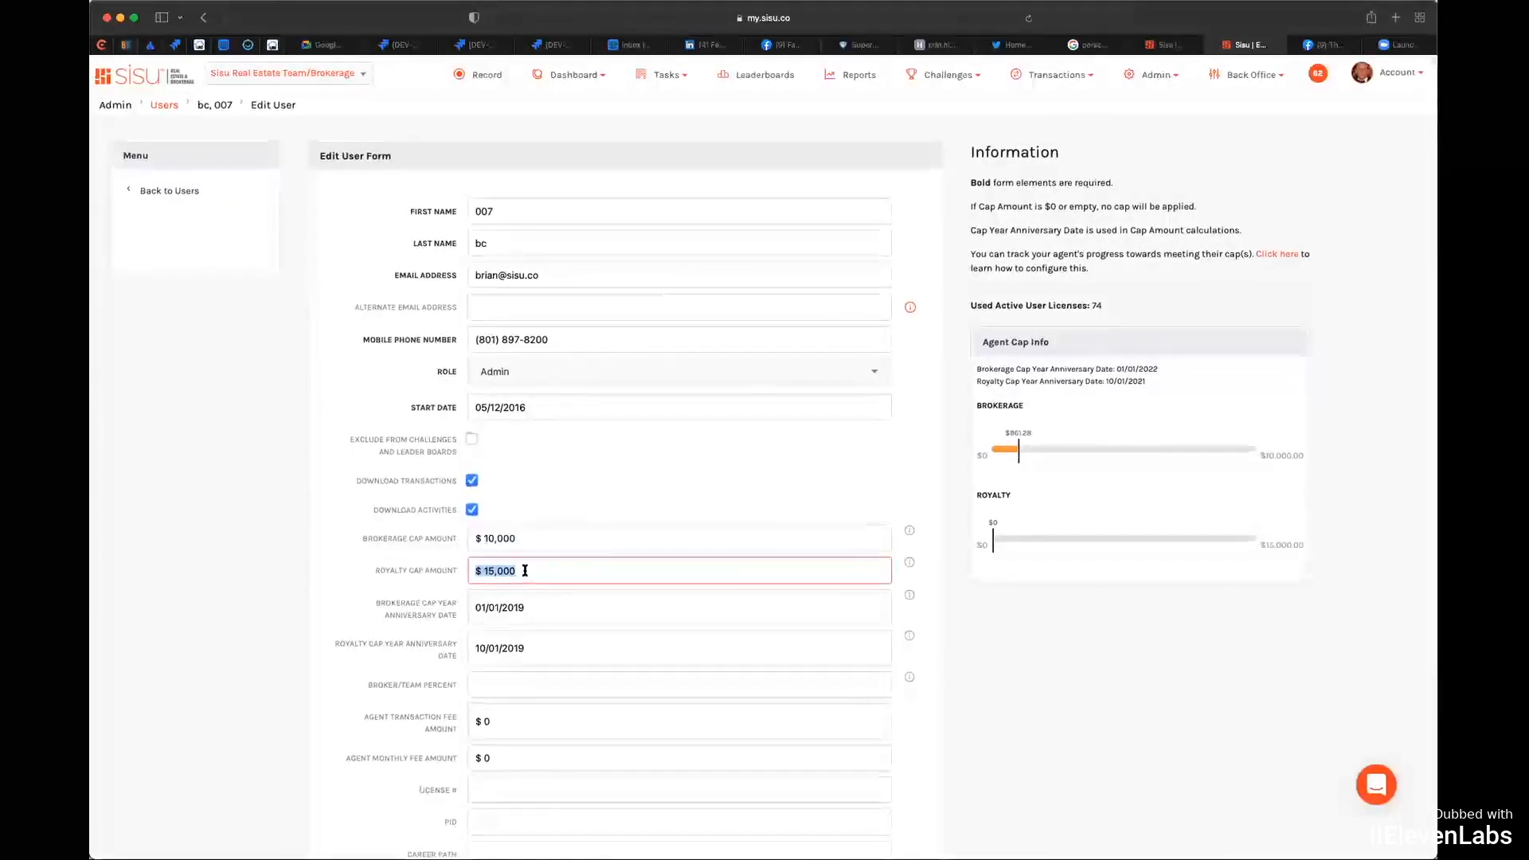
click(482, 608)
drag(527, 611, 440, 606)
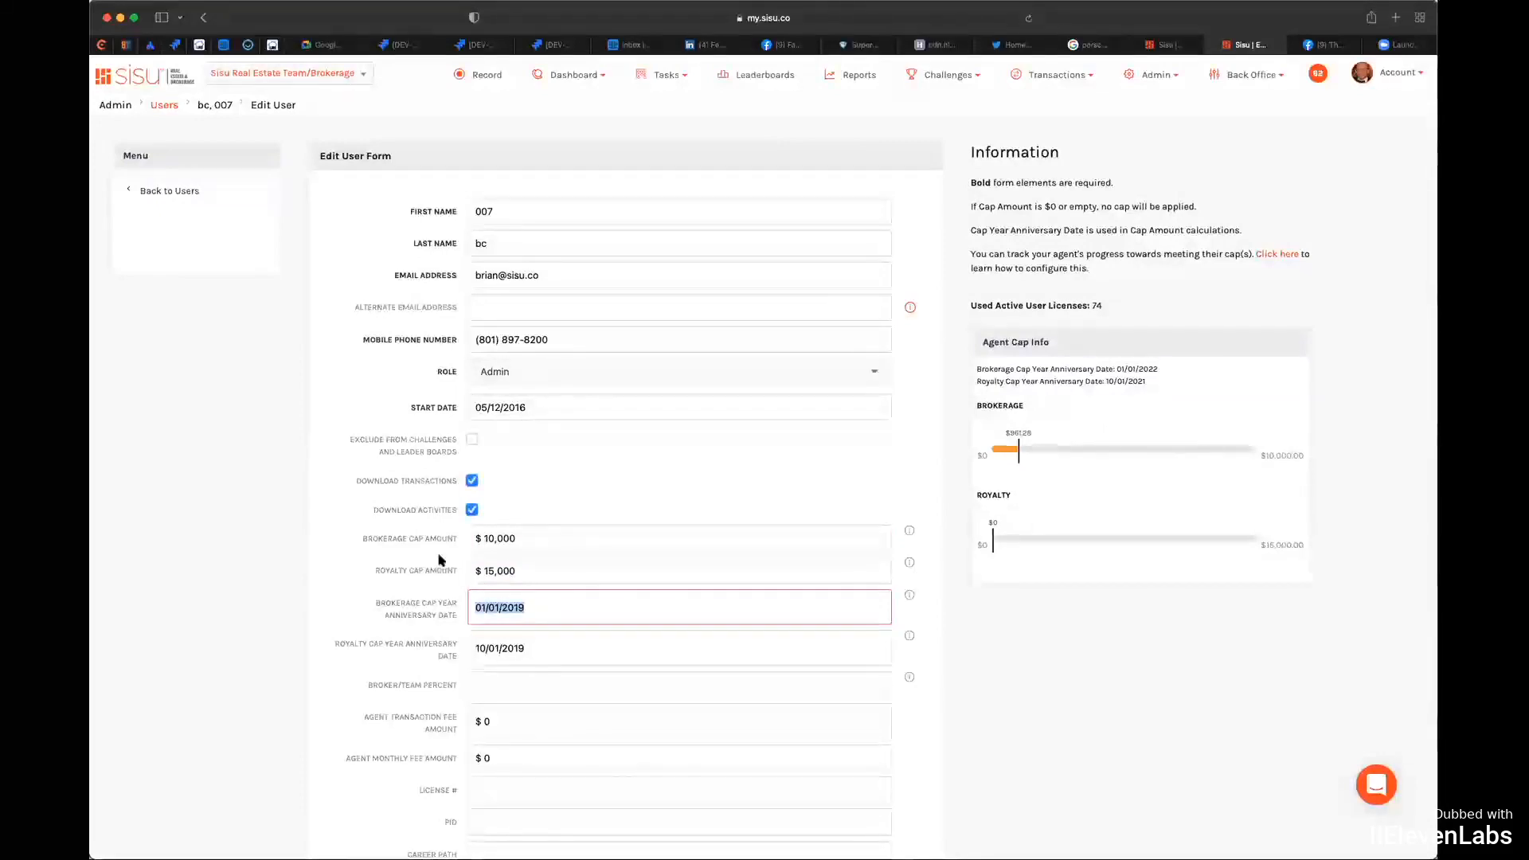
click(538, 649)
drag(537, 648, 467, 652)
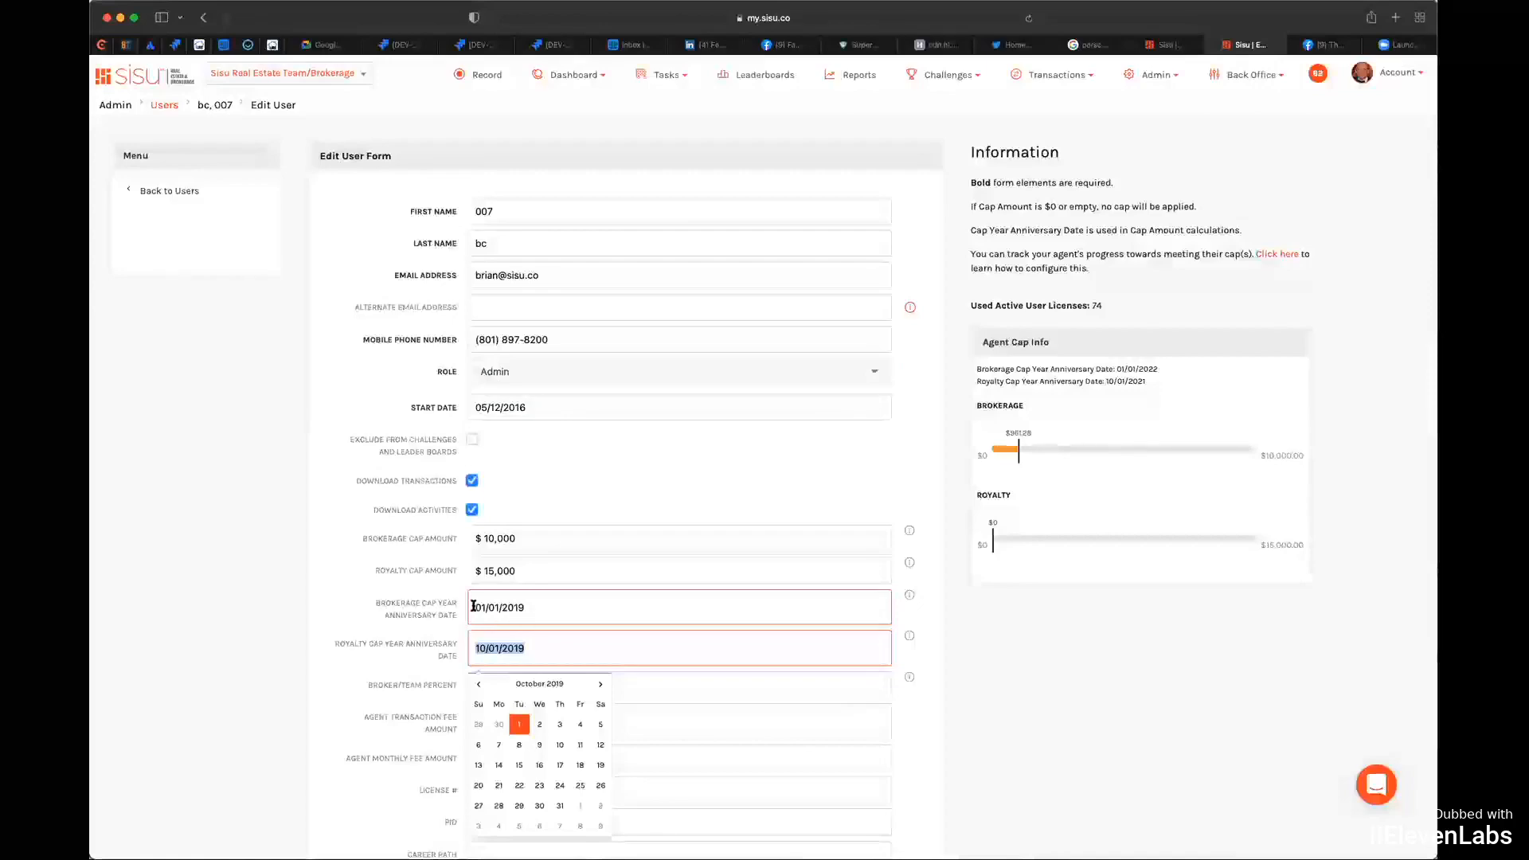
scroll(519, 588, down, 3)
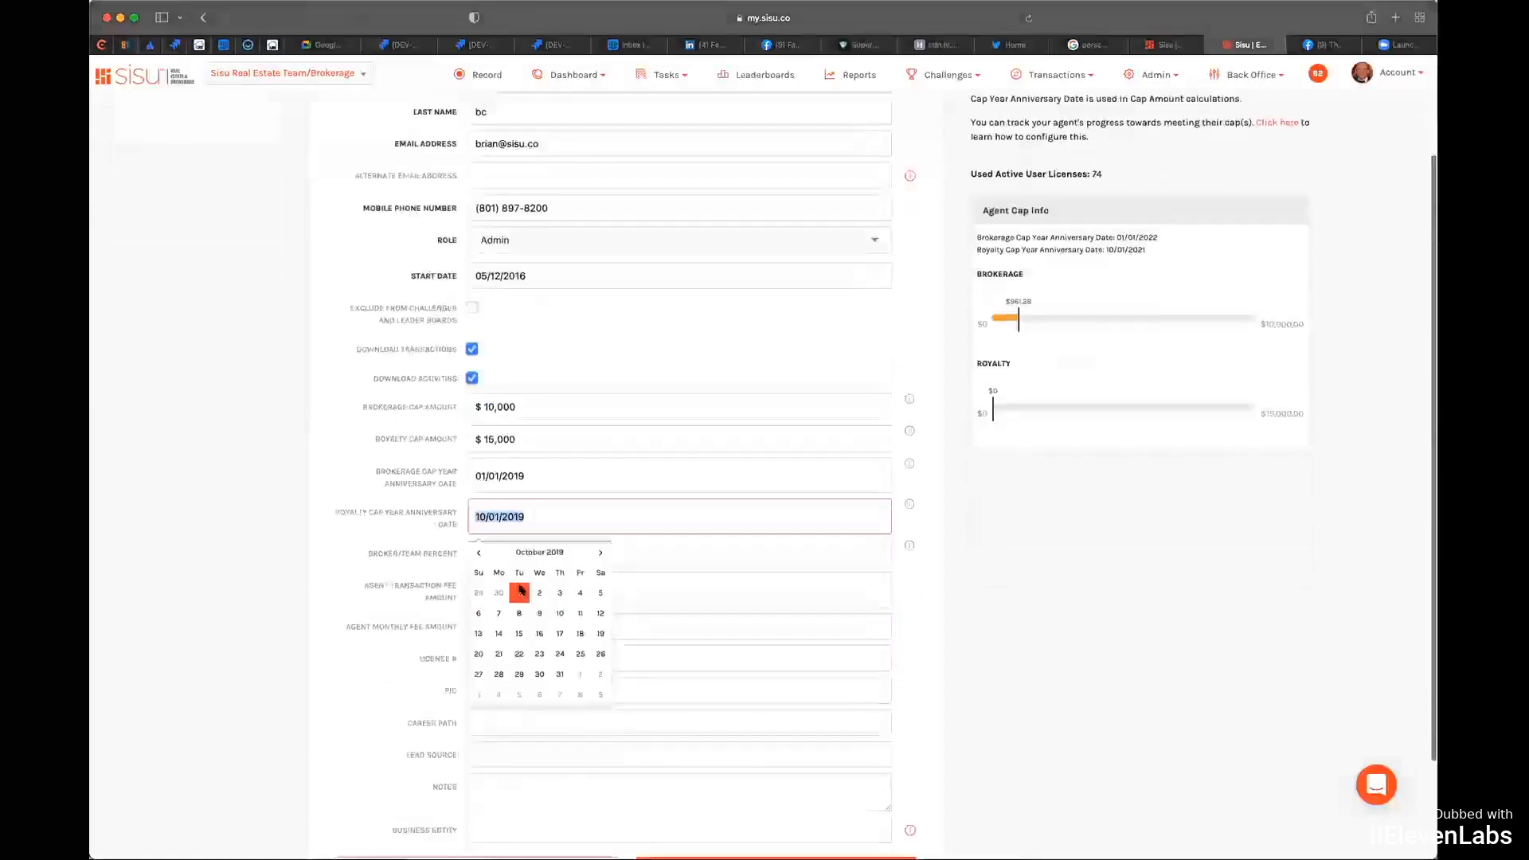
scroll(519, 588, up, 2)
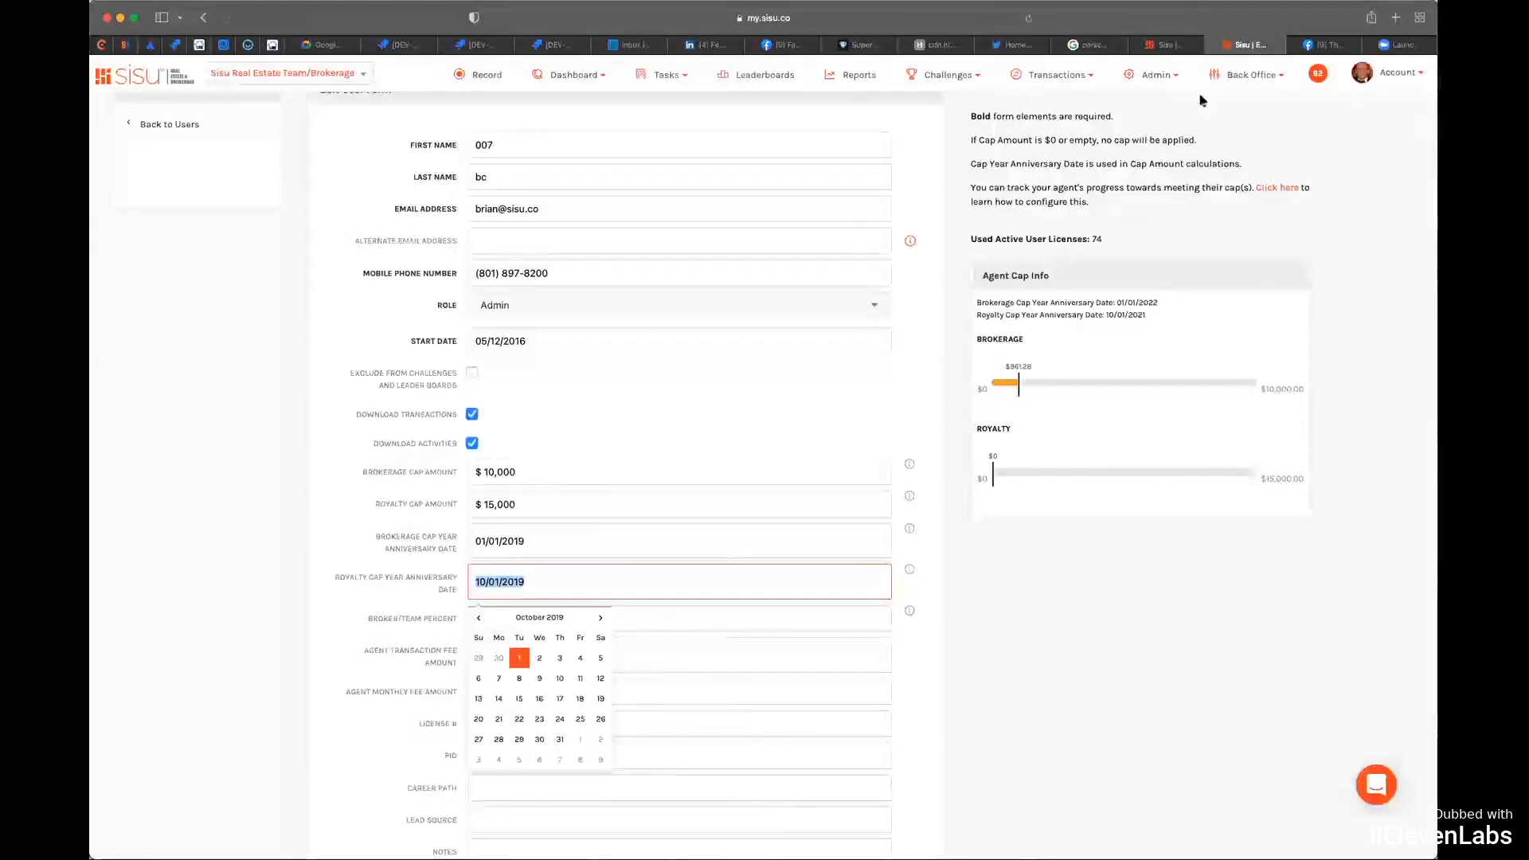
Step: Return to the commission settings and read through the commission instructions for the CDA
click(1165, 44)
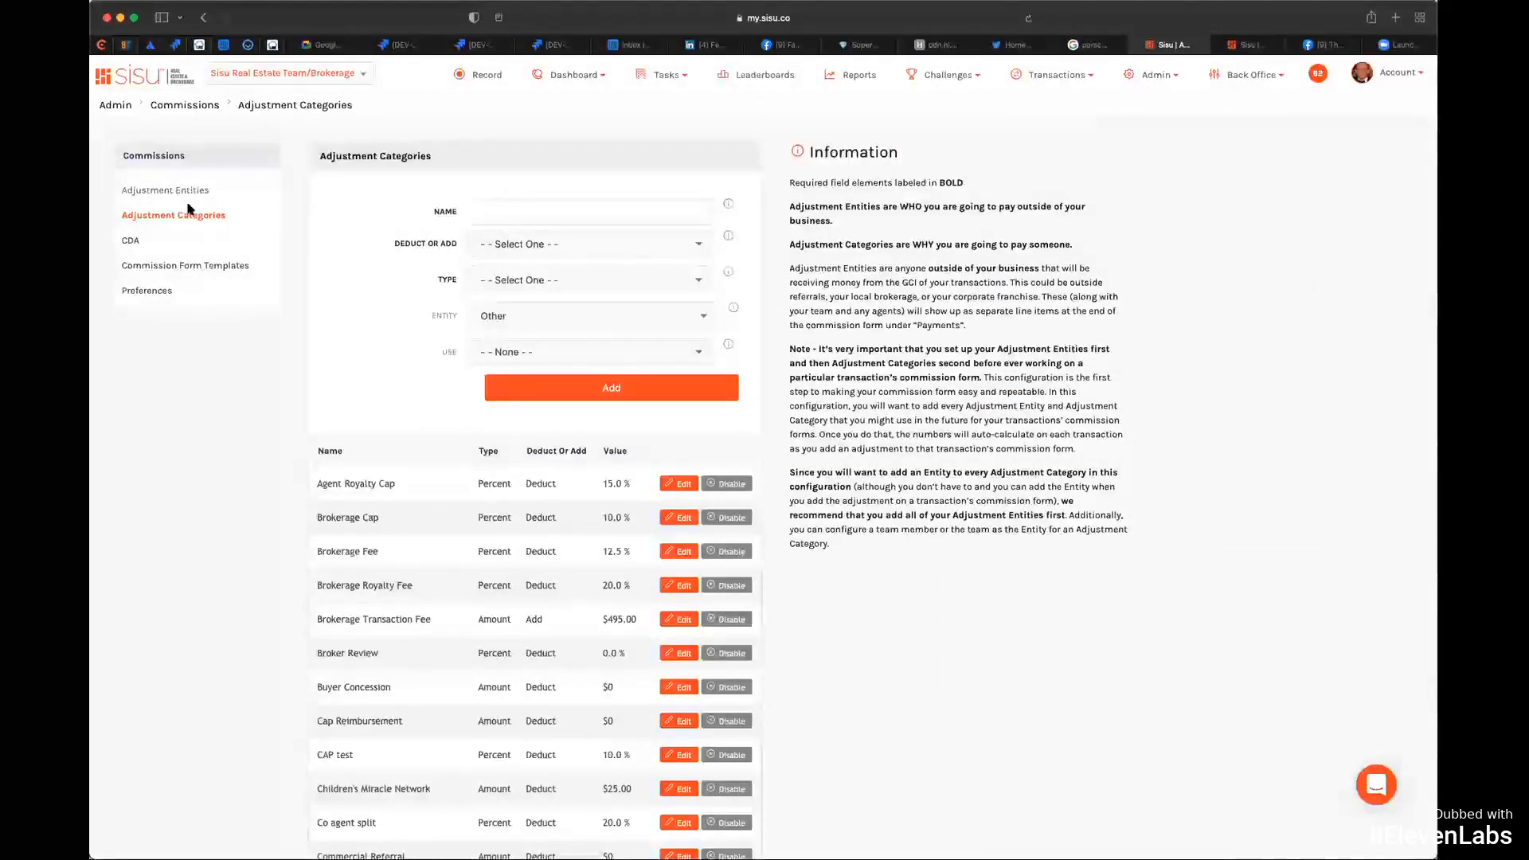
click(129, 241)
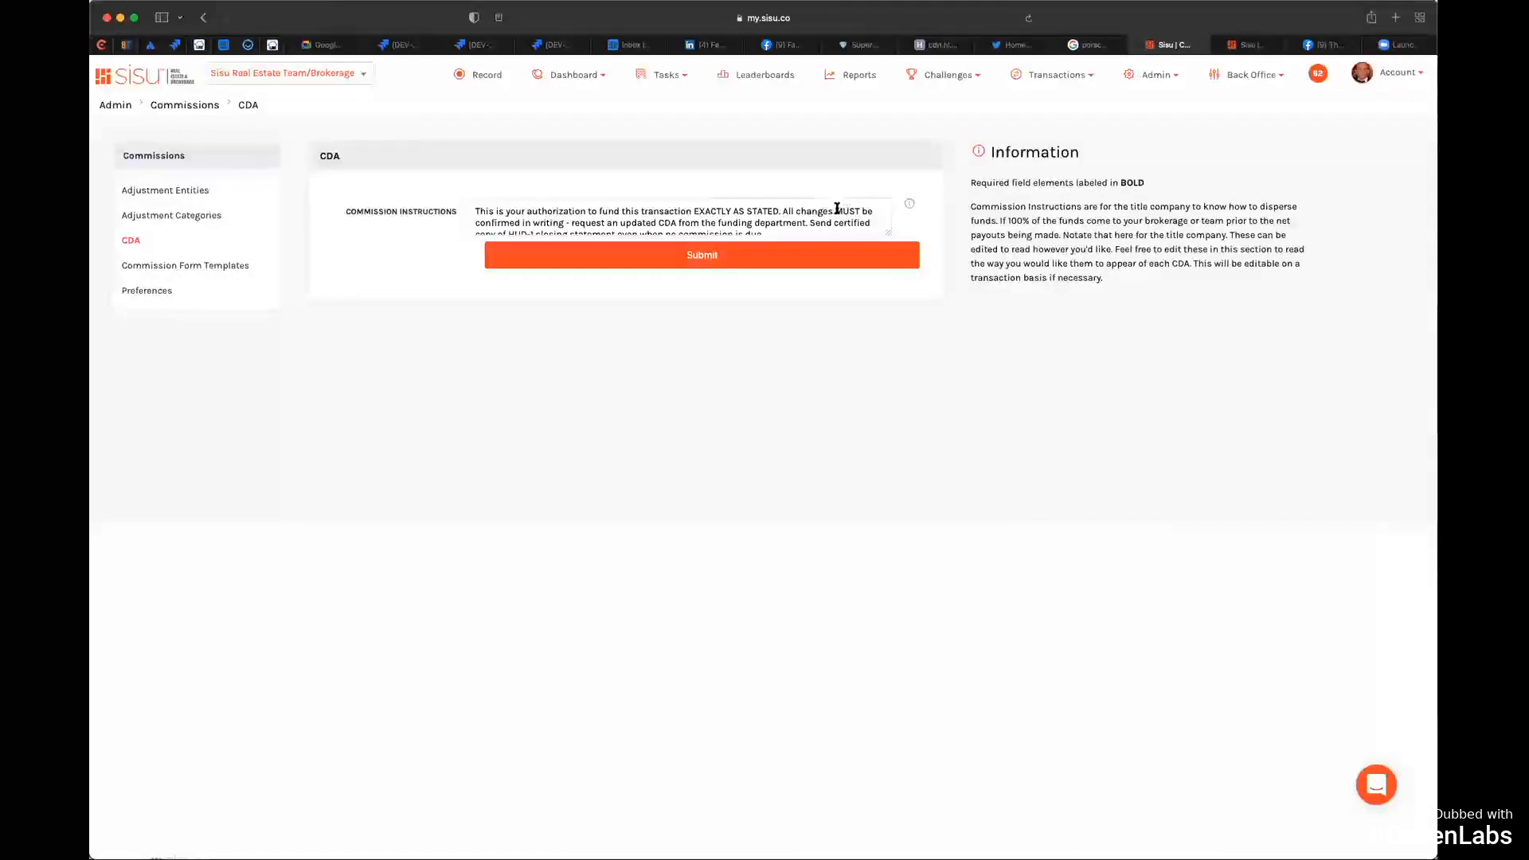
scroll(837, 205, down, 2)
scroll(637, 216, up, 1)
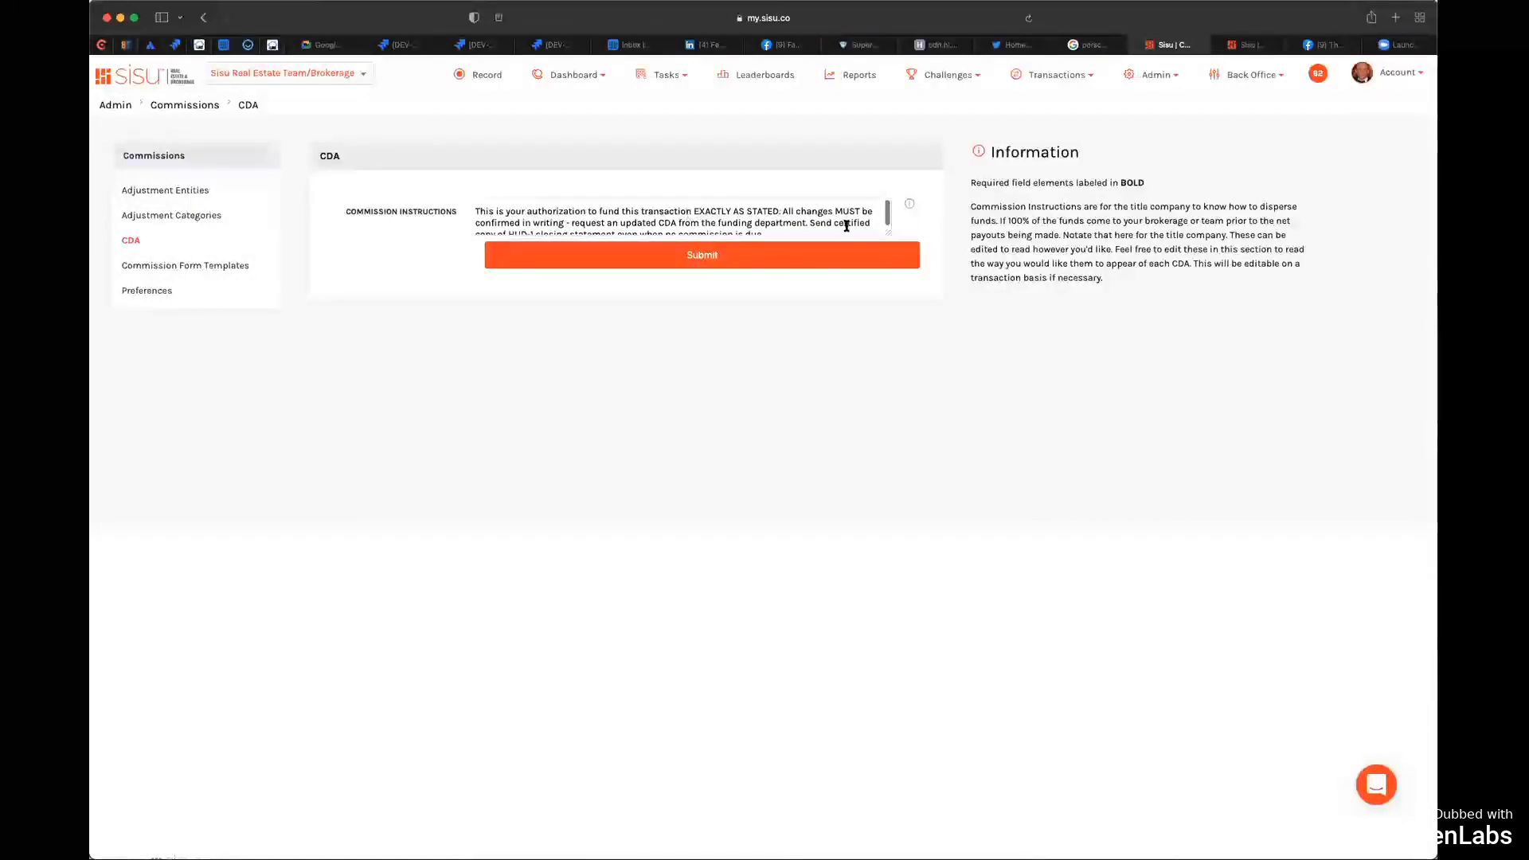
scroll(845, 225, down, 1)
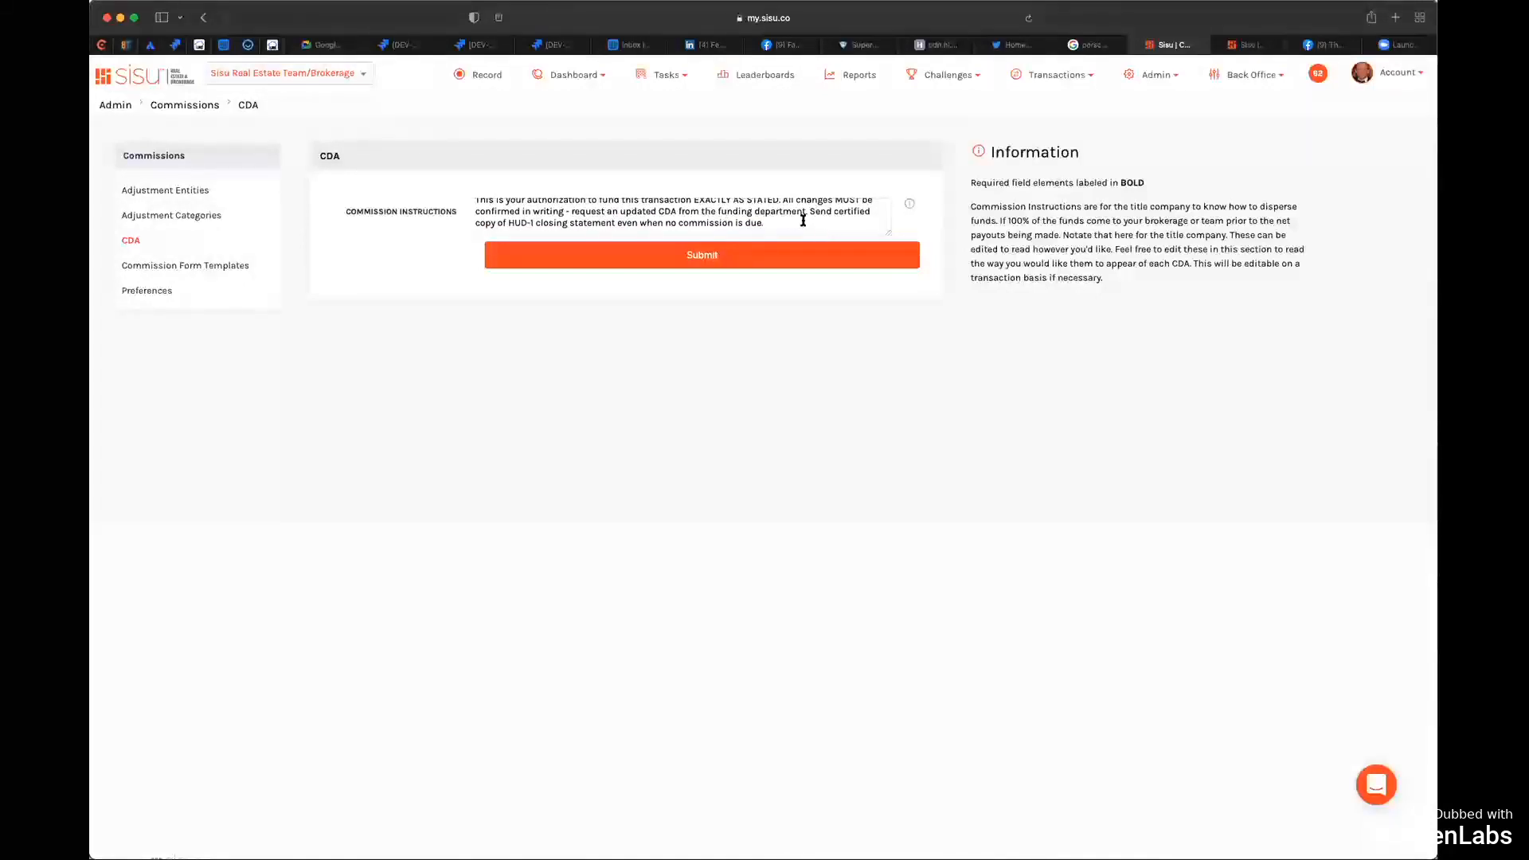
scroll(803, 221, up, 1)
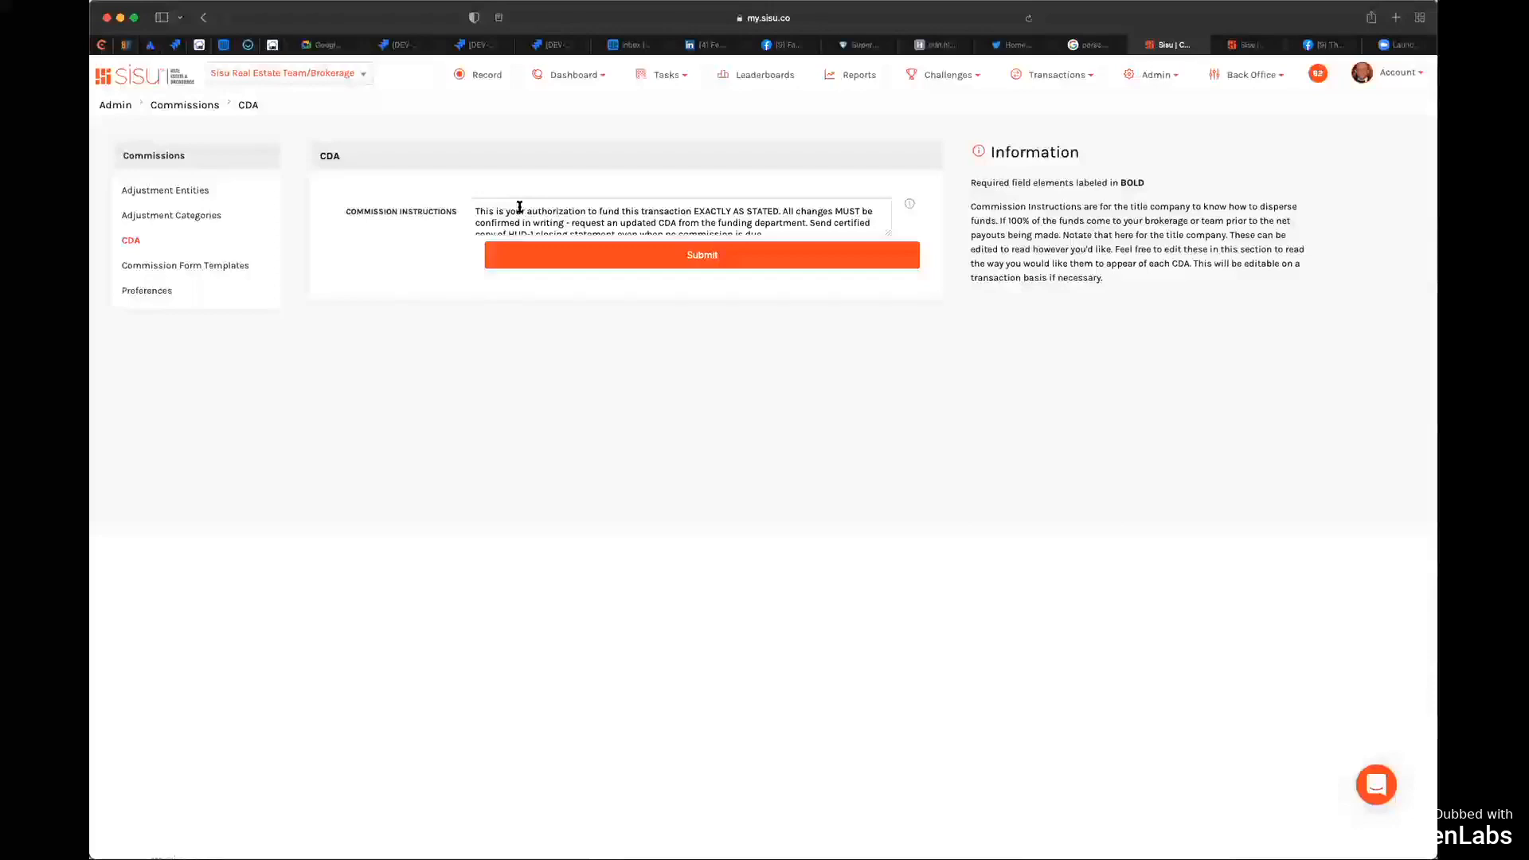
Step: View the list of commission form templates, followed by the commission preferences
click(203, 267)
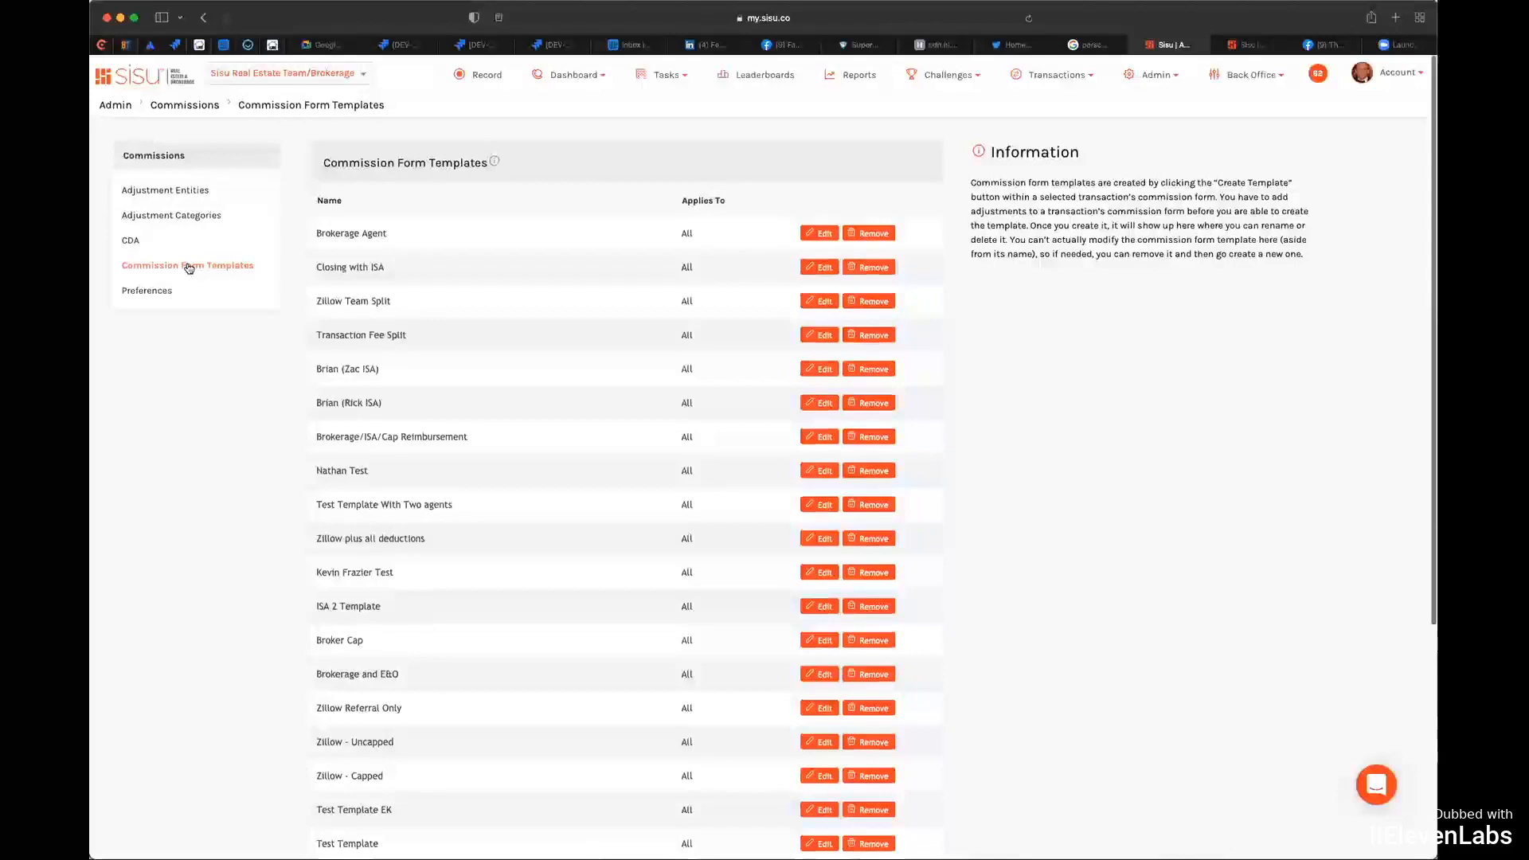
scroll(138, 256, down, 1)
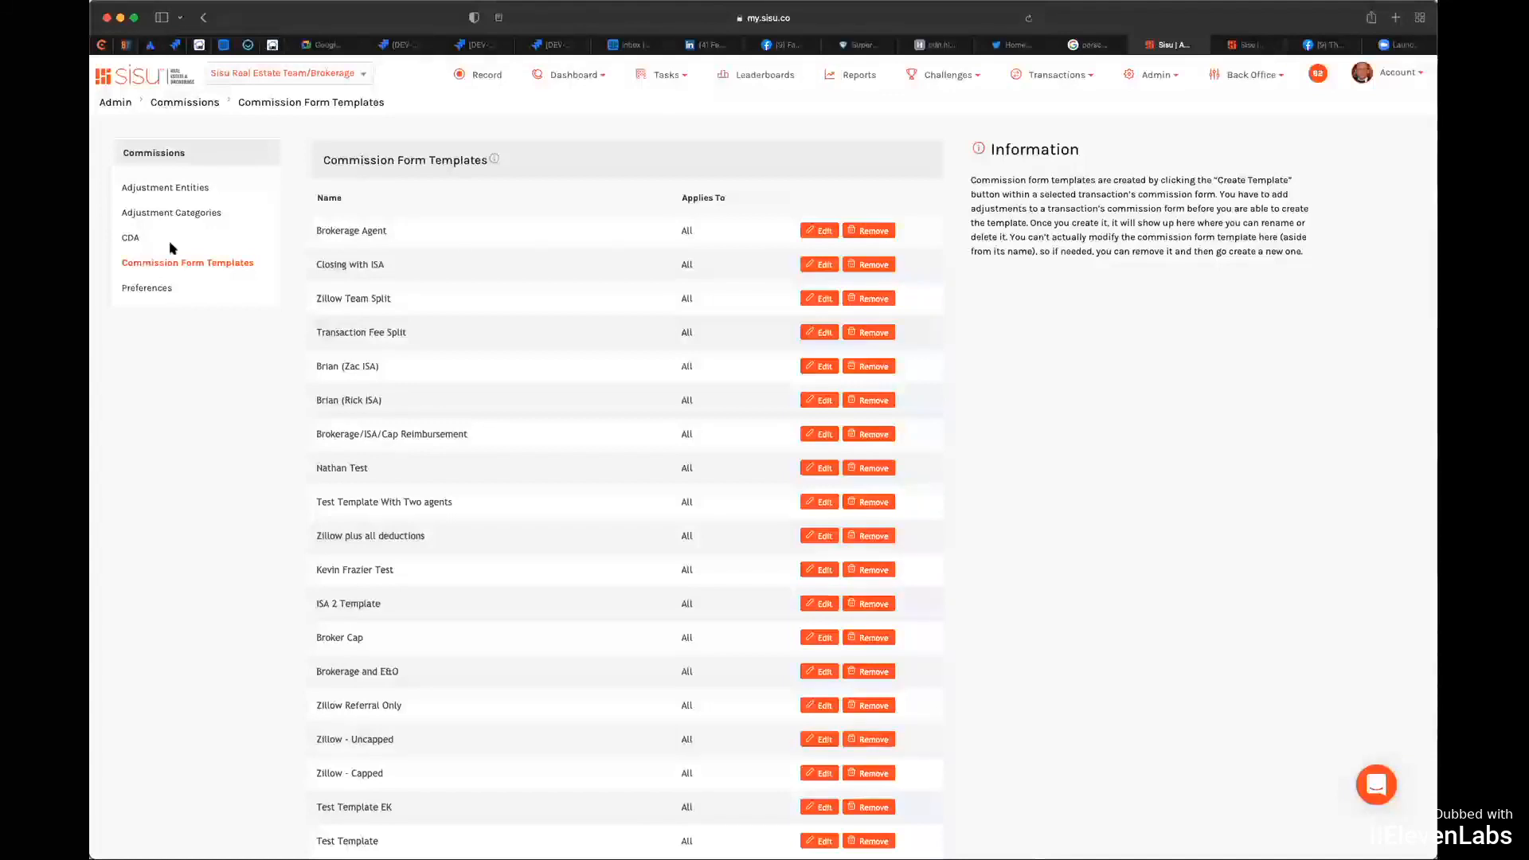
click(151, 290)
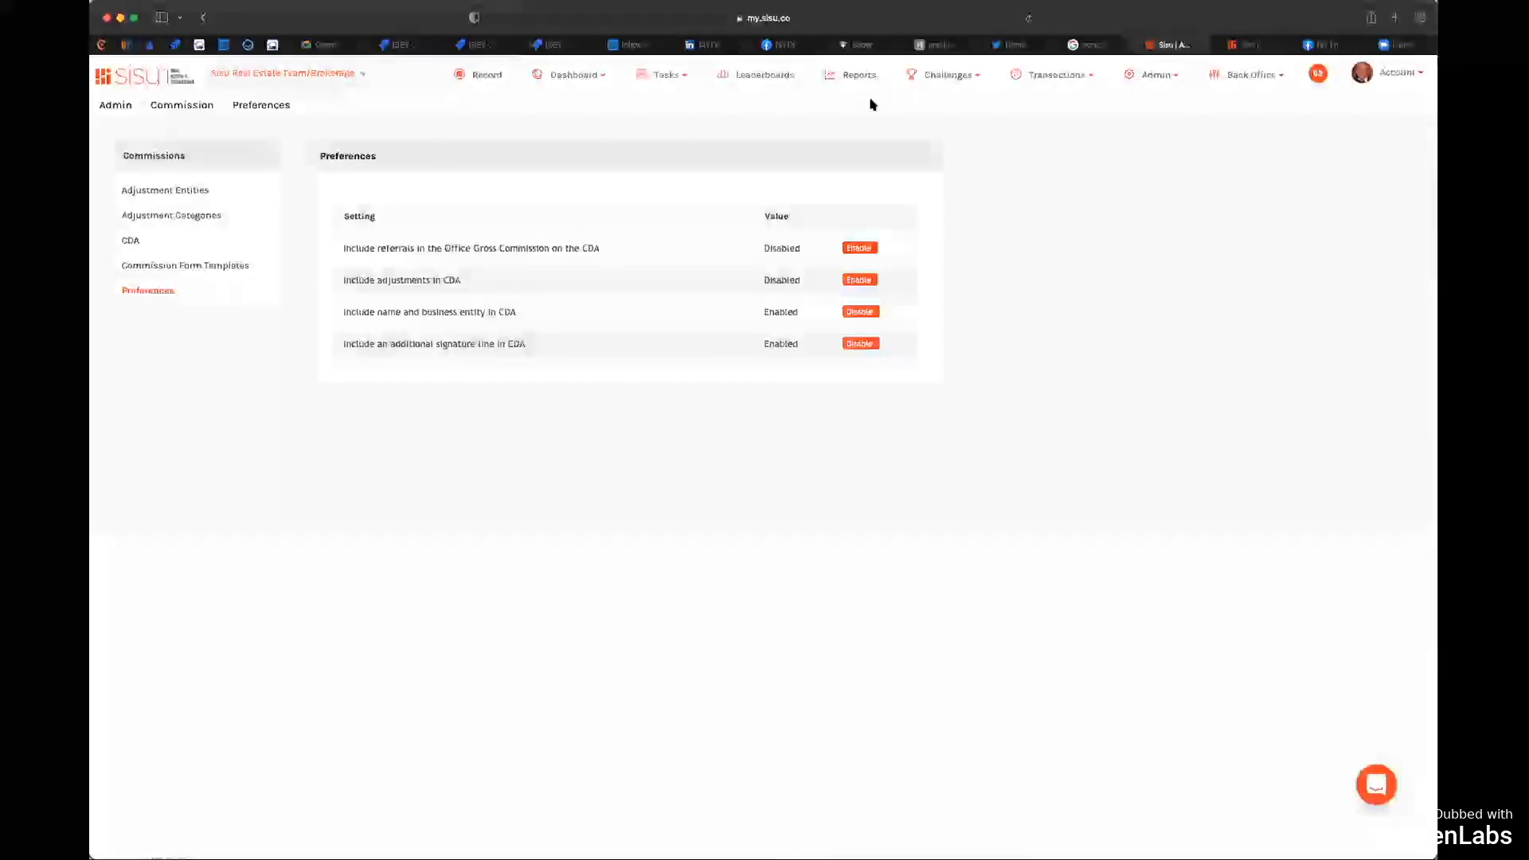
Step: Leave the commission settings, open the transactions list and narrow it to My Transactions
click(1050, 76)
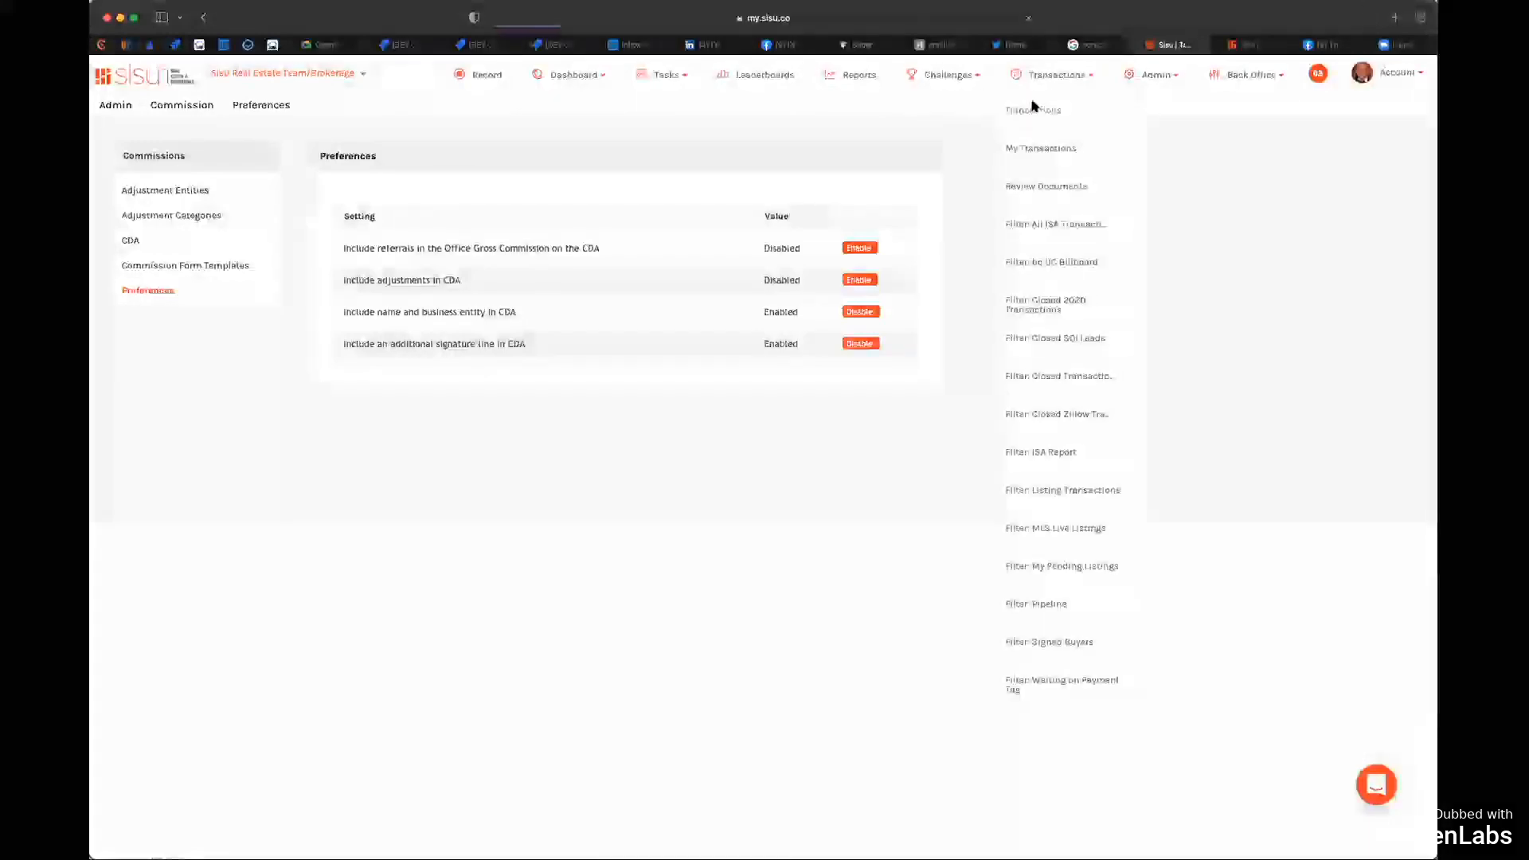
click(1032, 110)
click(1046, 79)
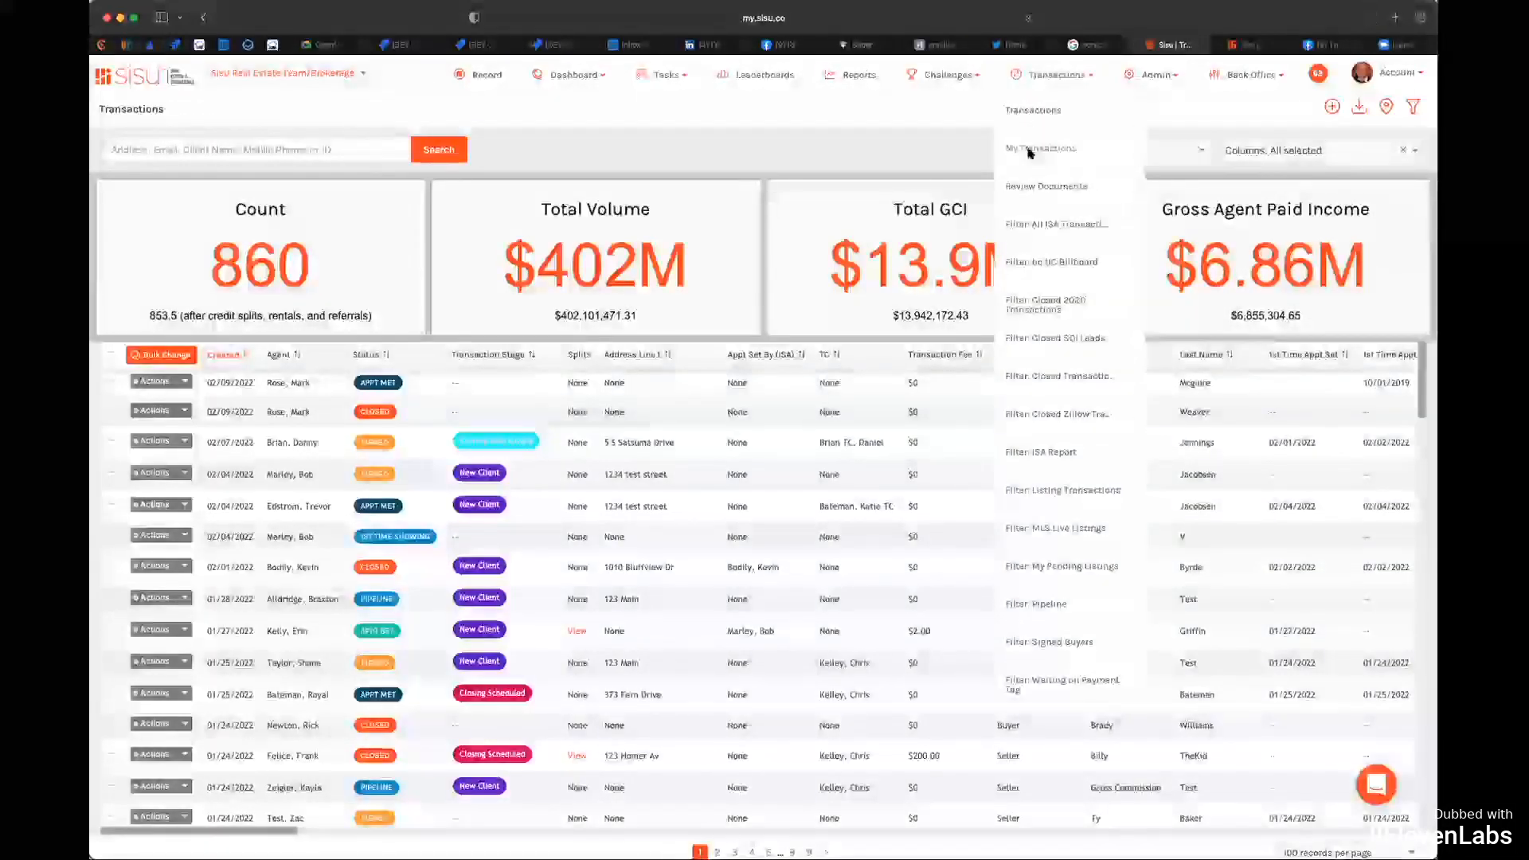
click(1027, 149)
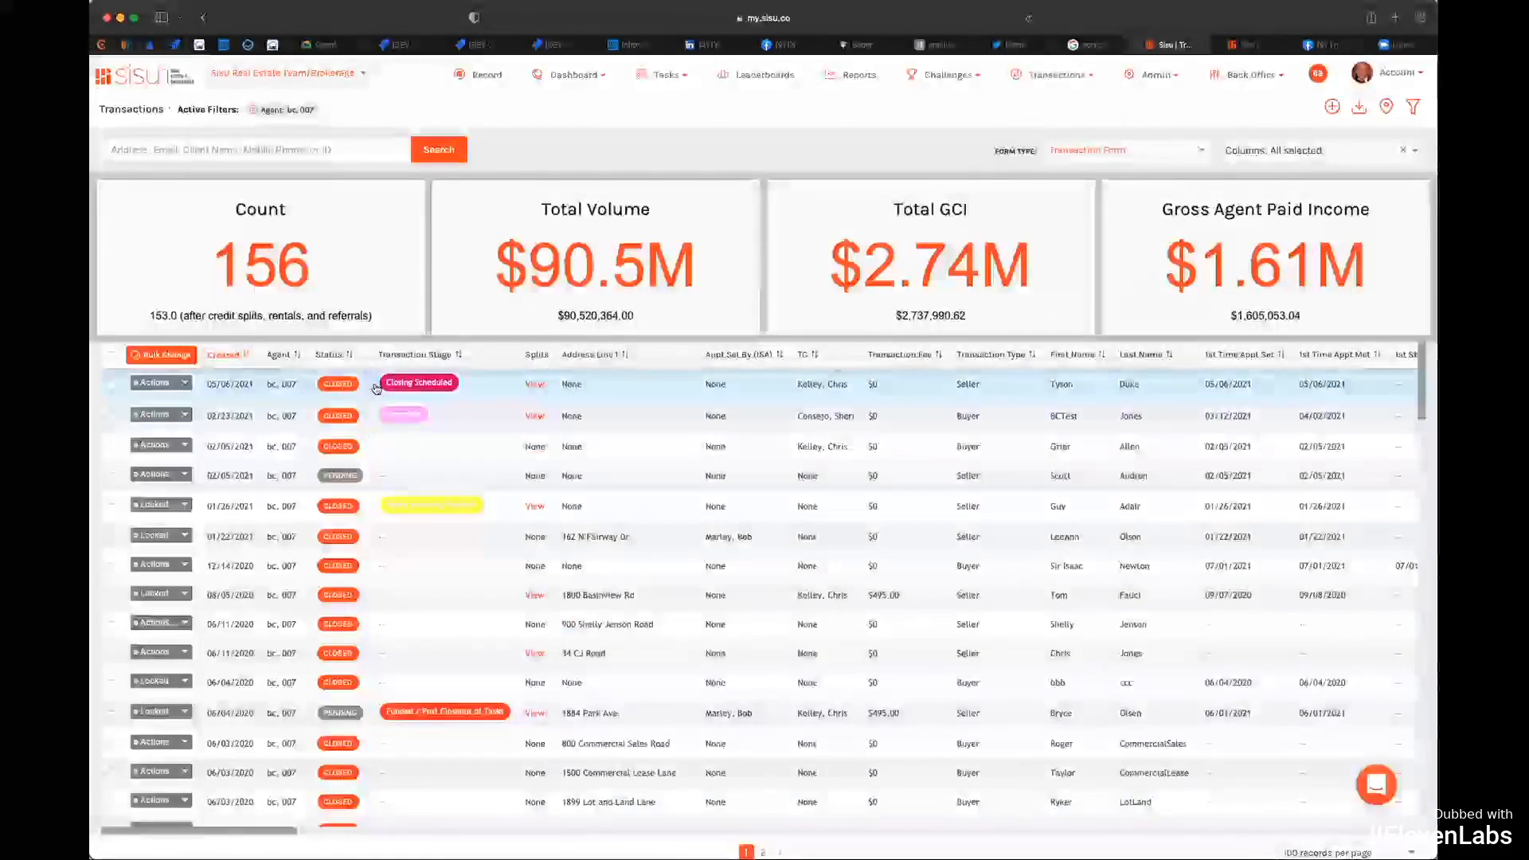
Step: Open the first listed transaction's form, look through its fields and return to the transactions list
click(802, 386)
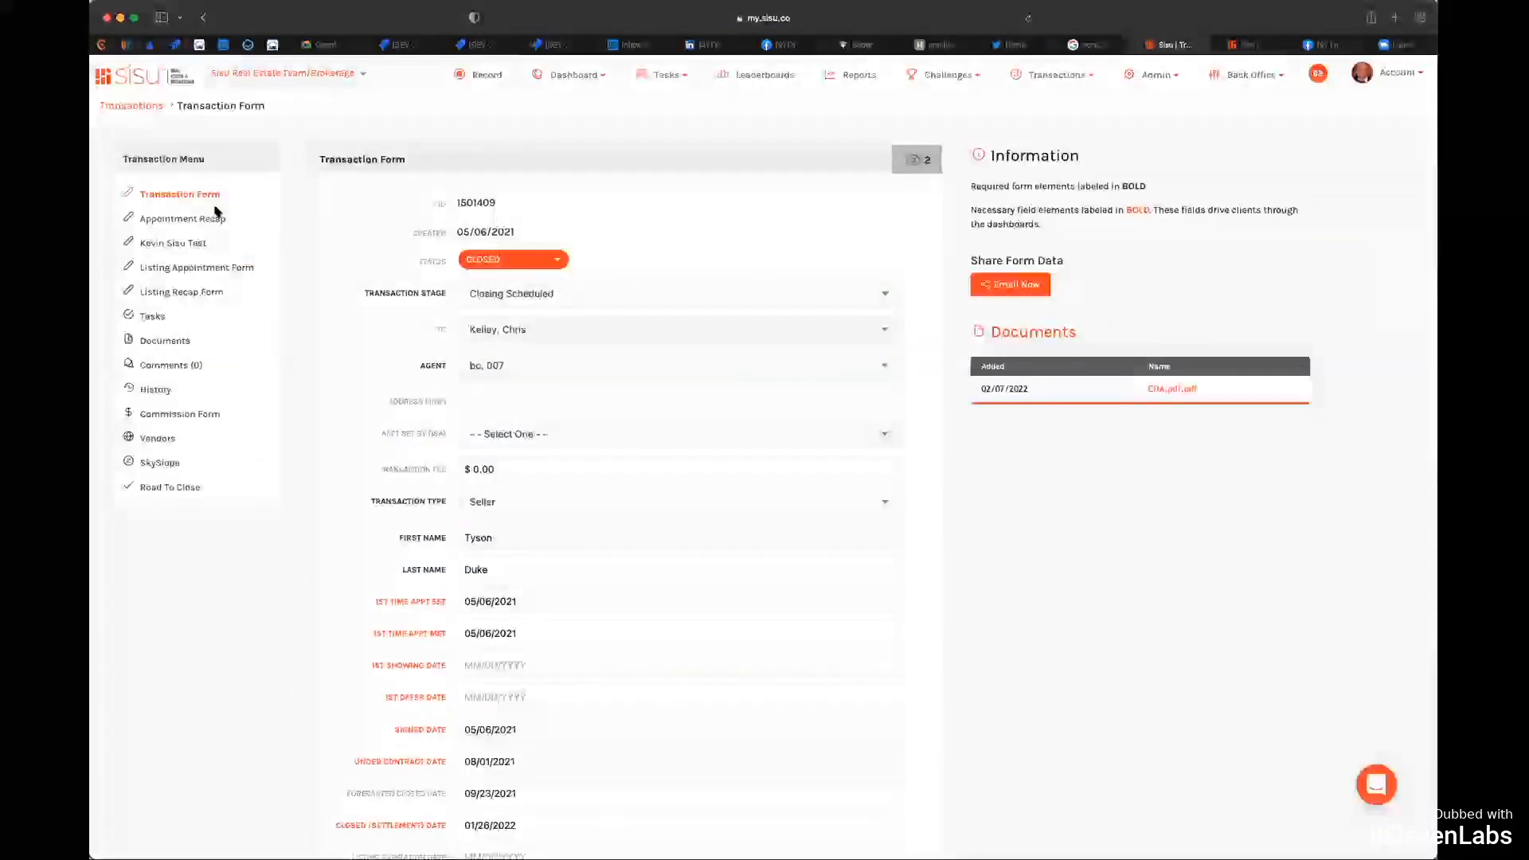
scroll(437, 243, down, 3)
scroll(437, 243, up, 3)
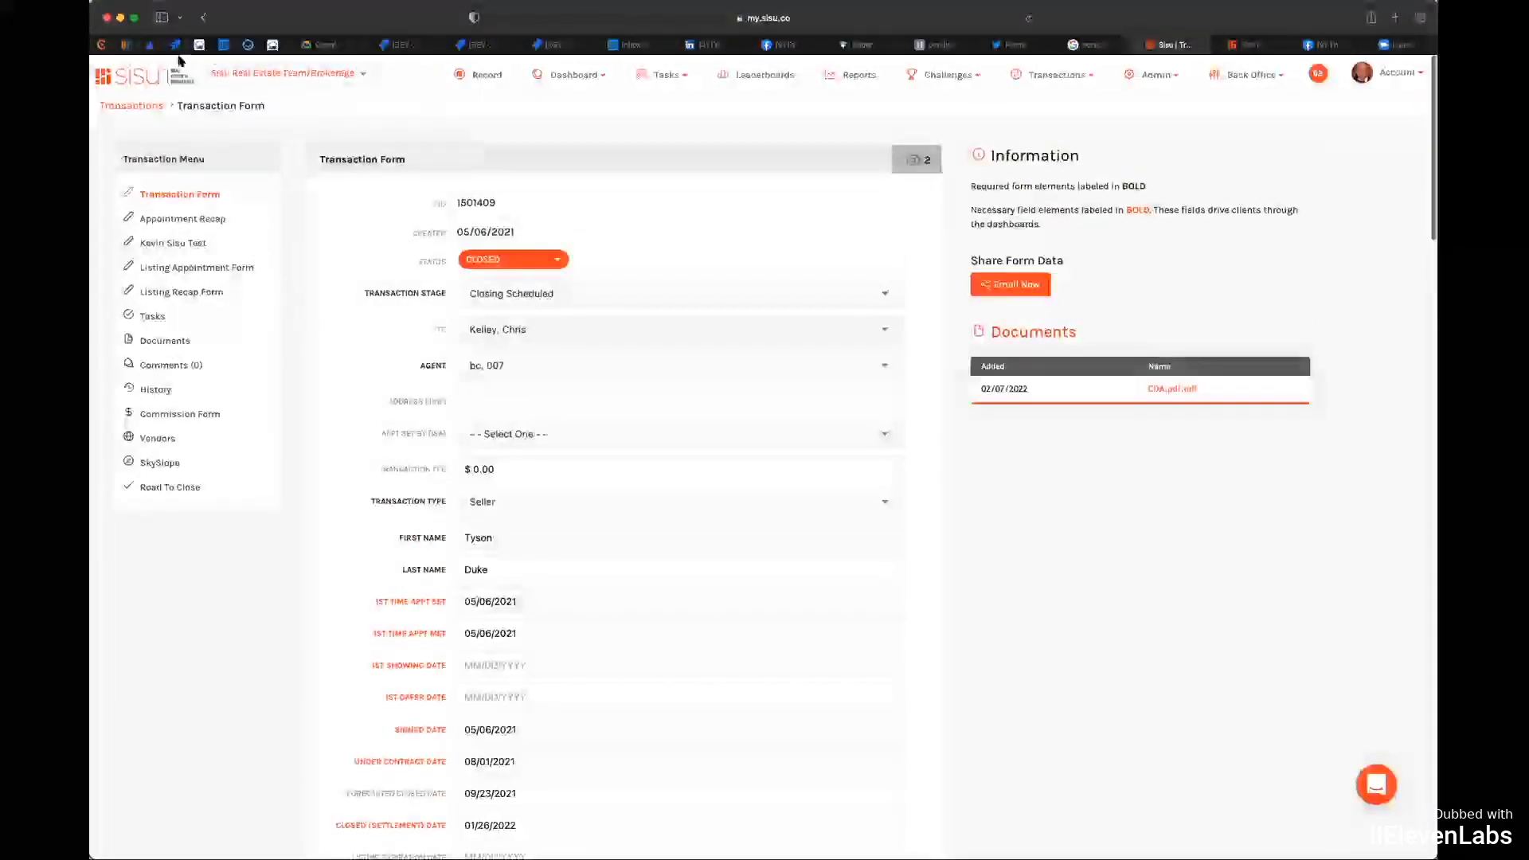
click(203, 18)
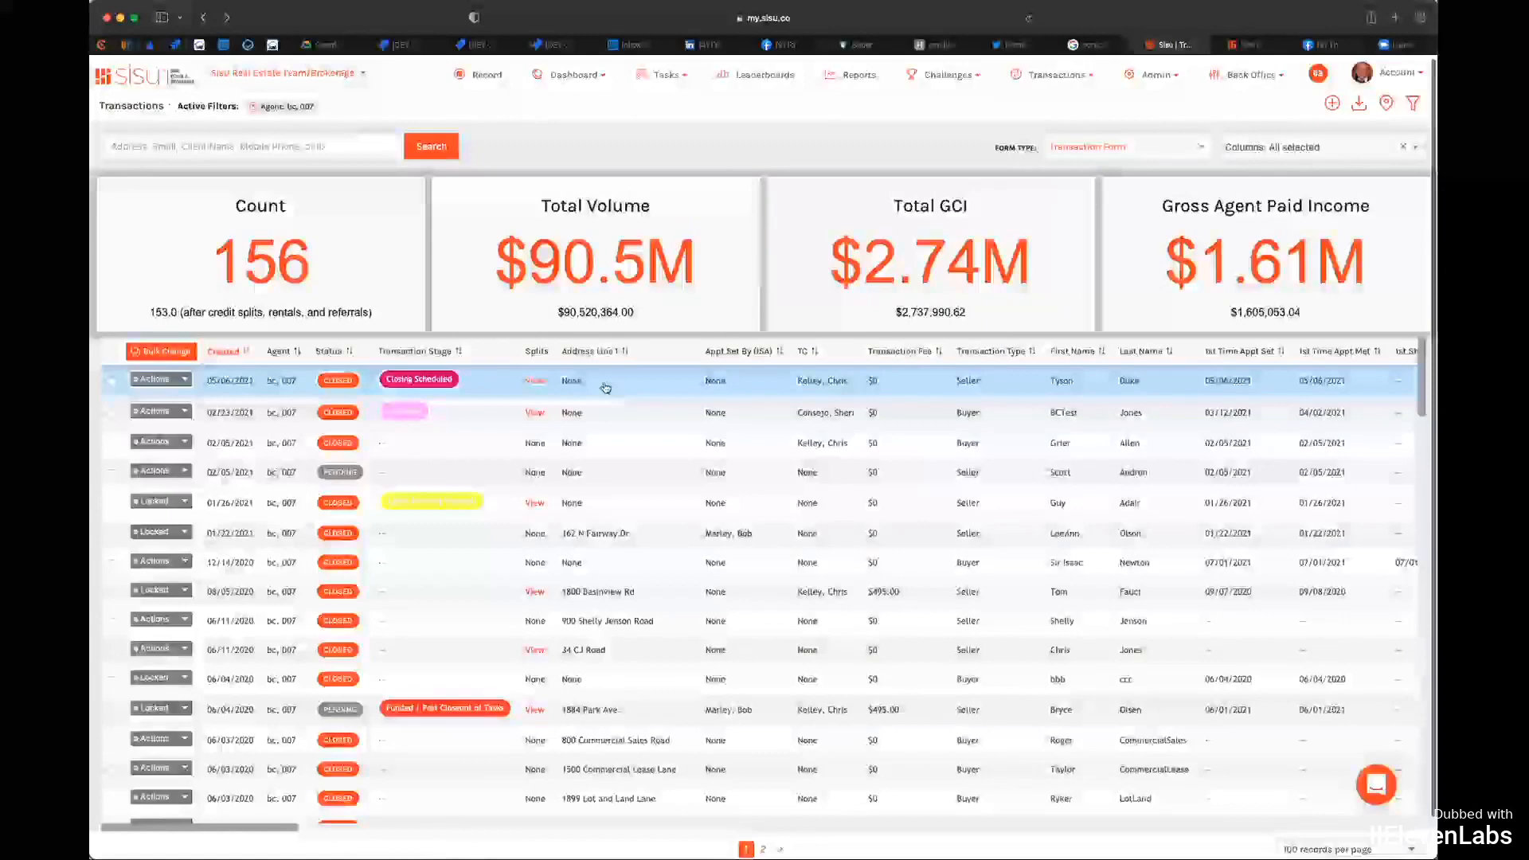
Step: Open the first listed transaction's commission form and examine both agents' cap info alongside the adjustment and split sections
click(184, 383)
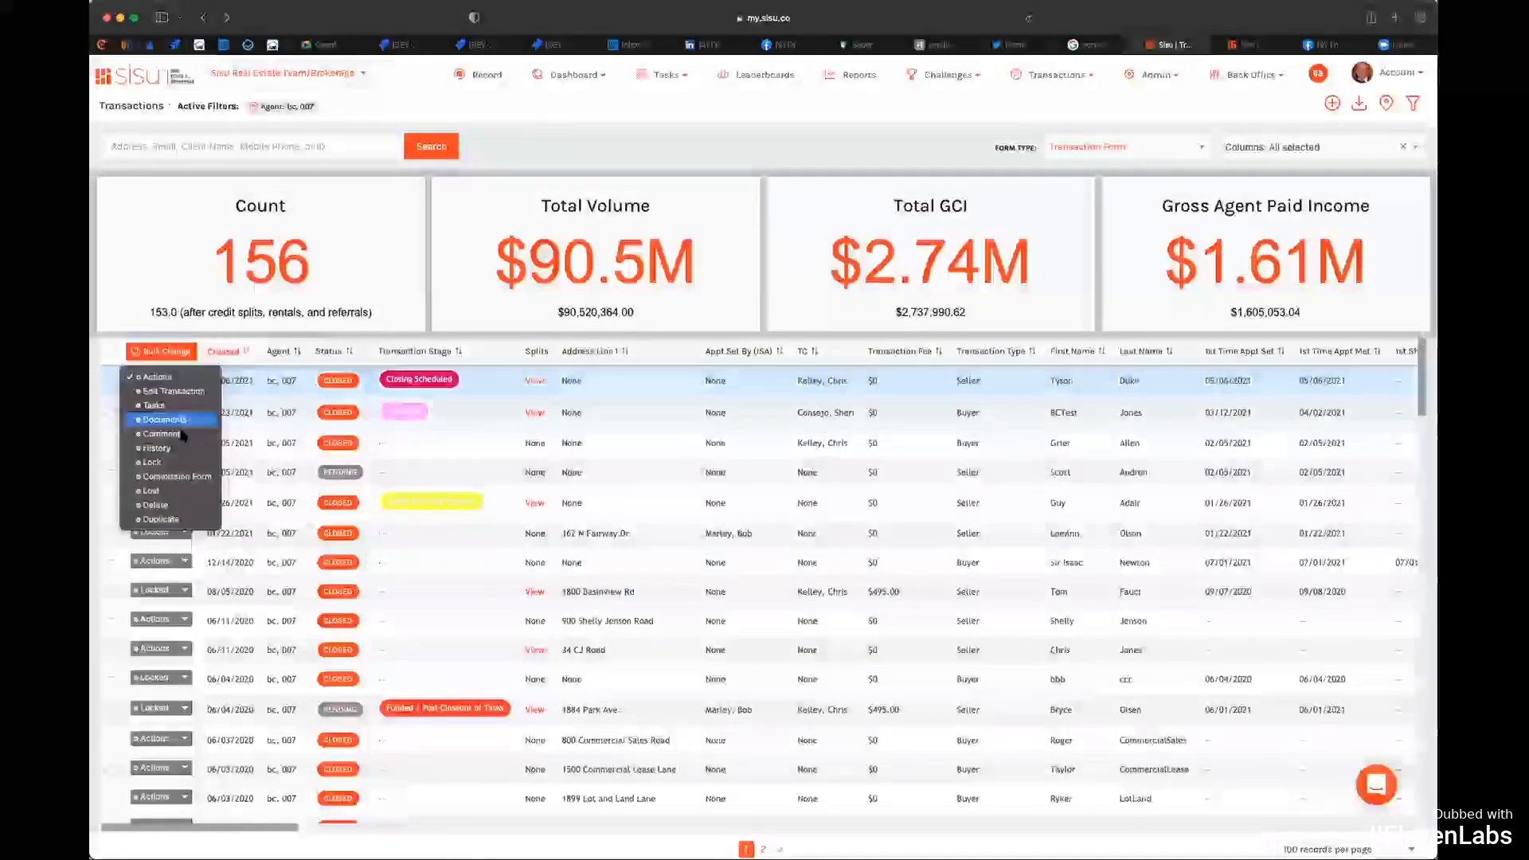
click(178, 477)
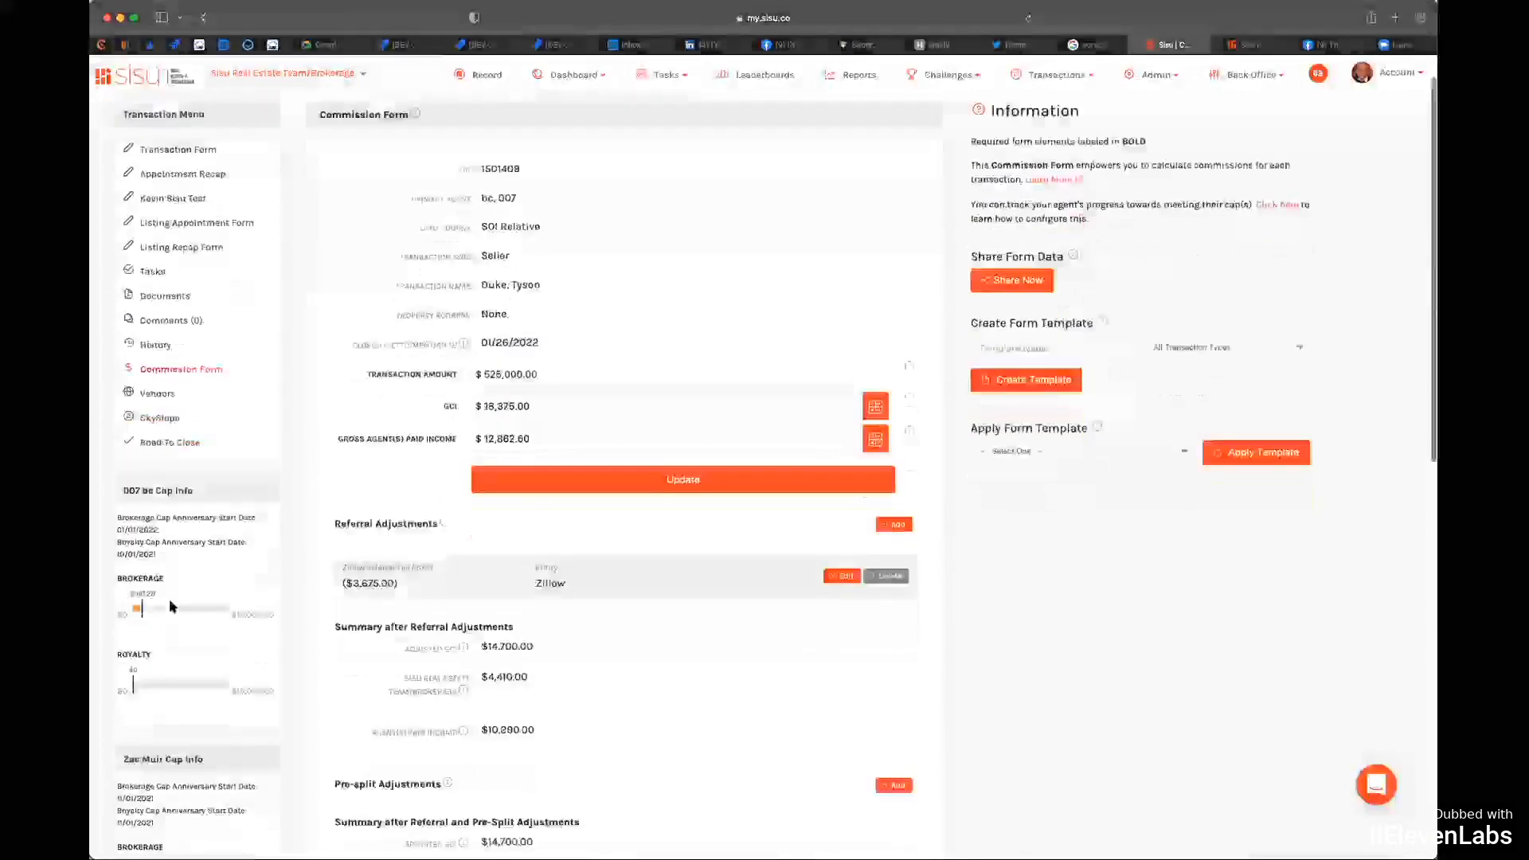
scroll(163, 587, down, 2)
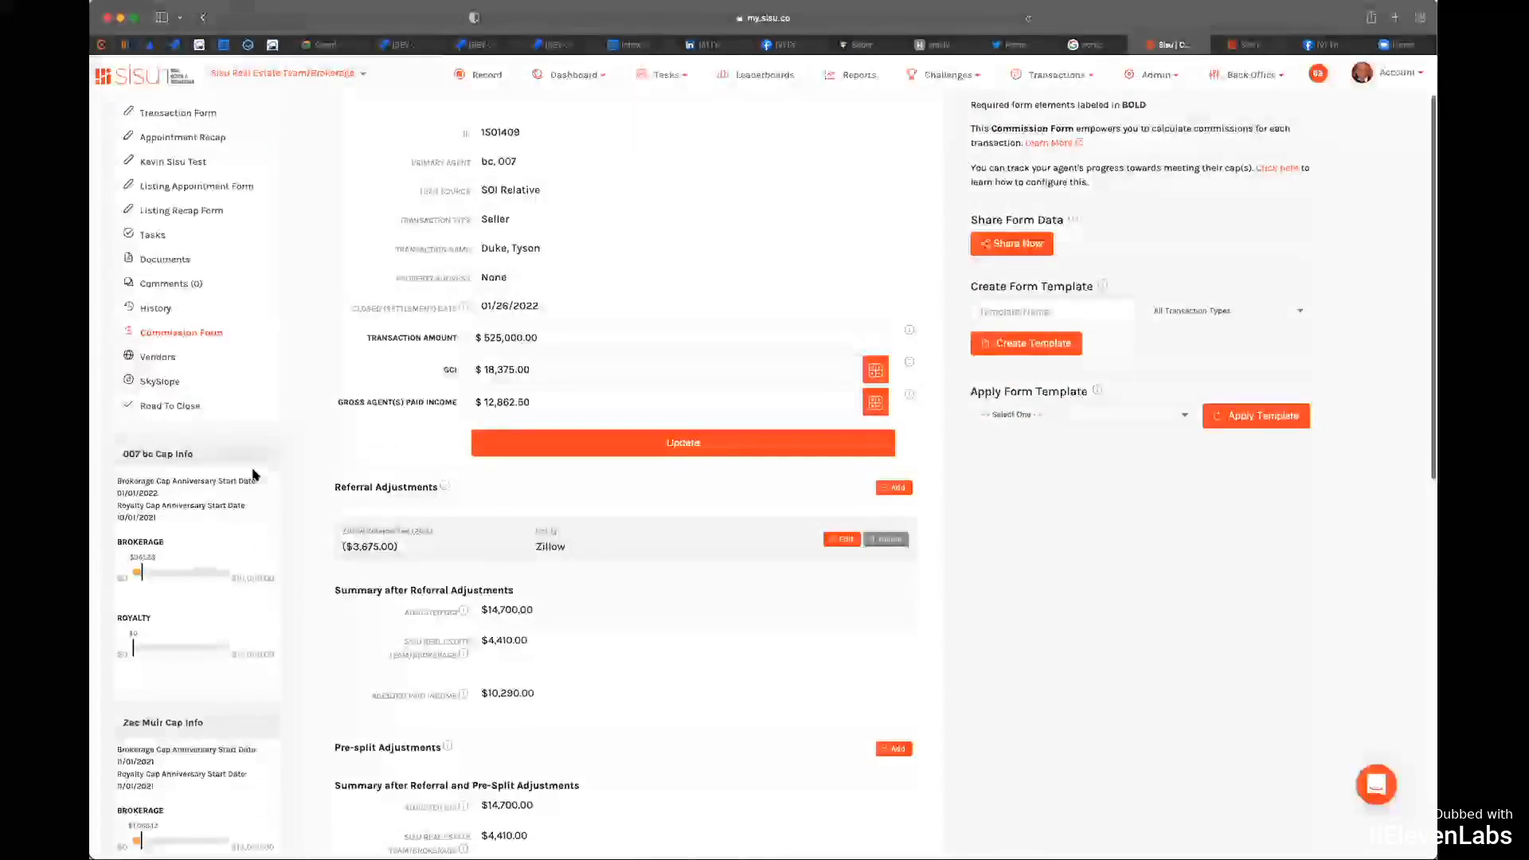
scroll(177, 478, down, 5)
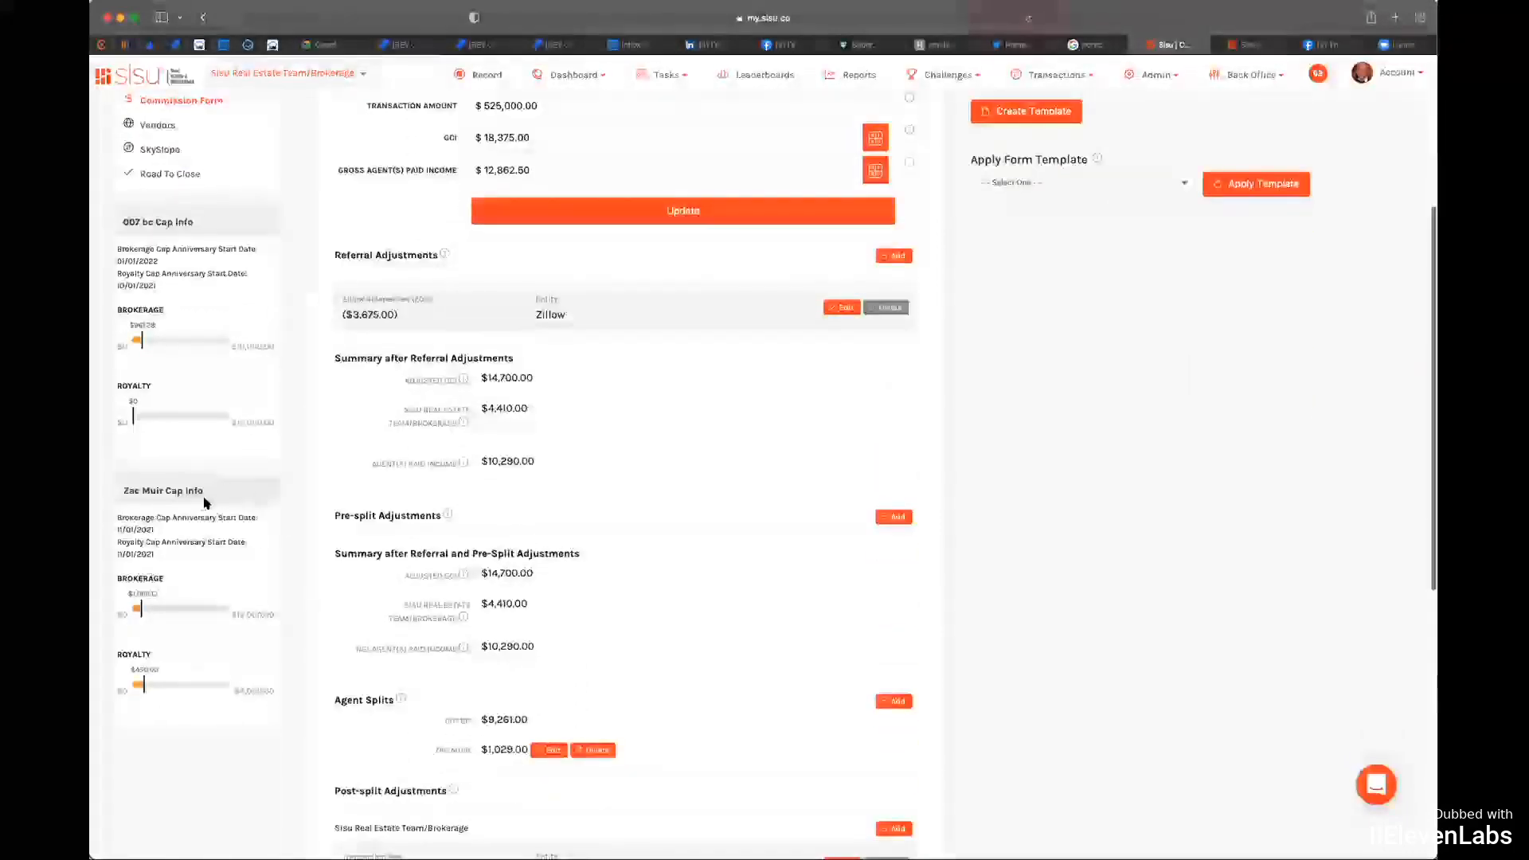
scroll(281, 545, up, 1)
scroll(280, 544, up, 5)
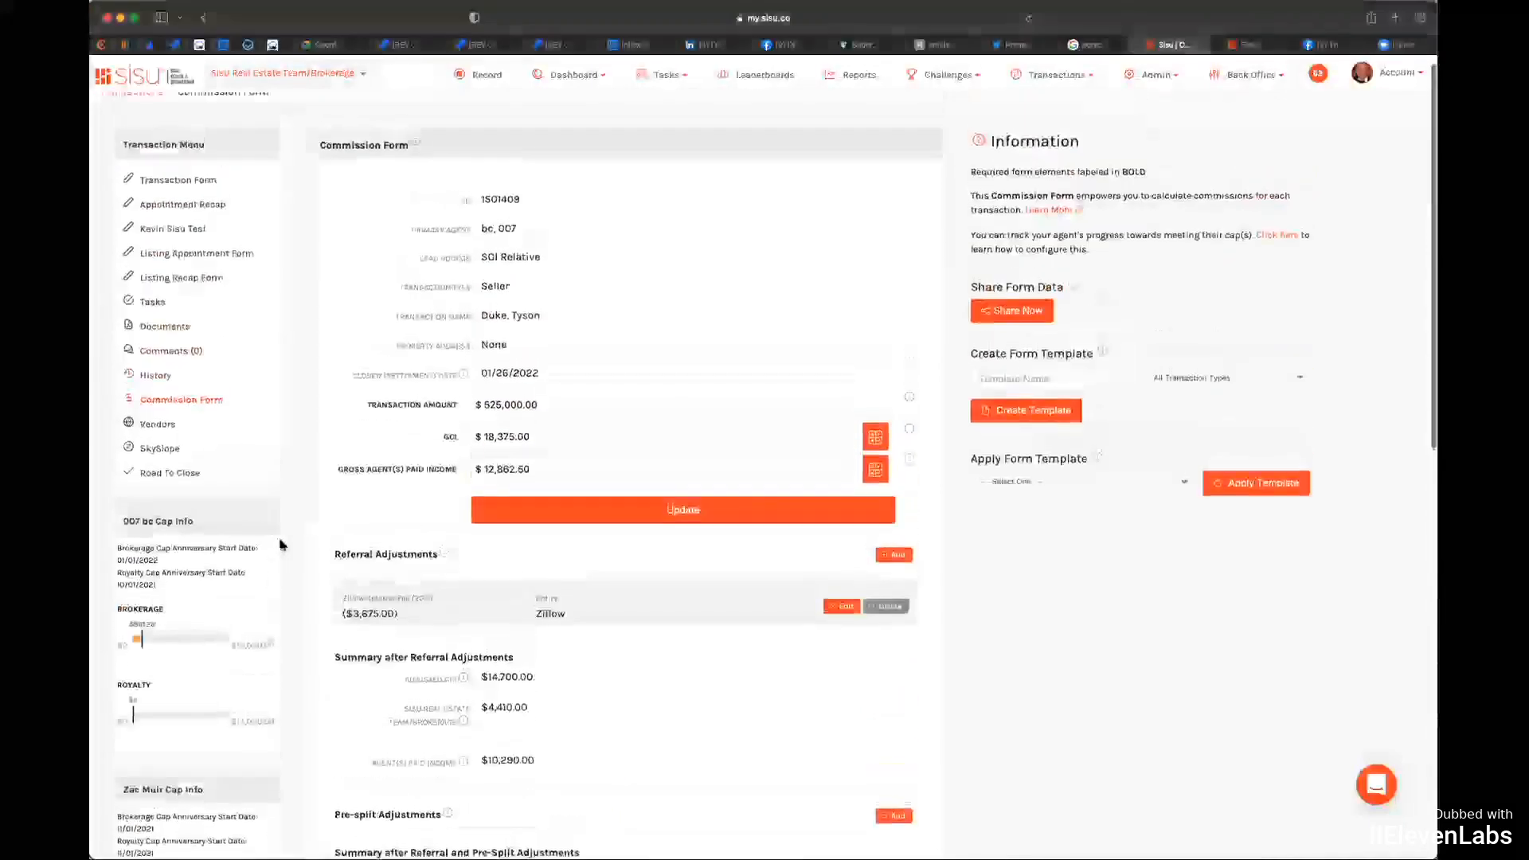
scroll(290, 537, down, 3)
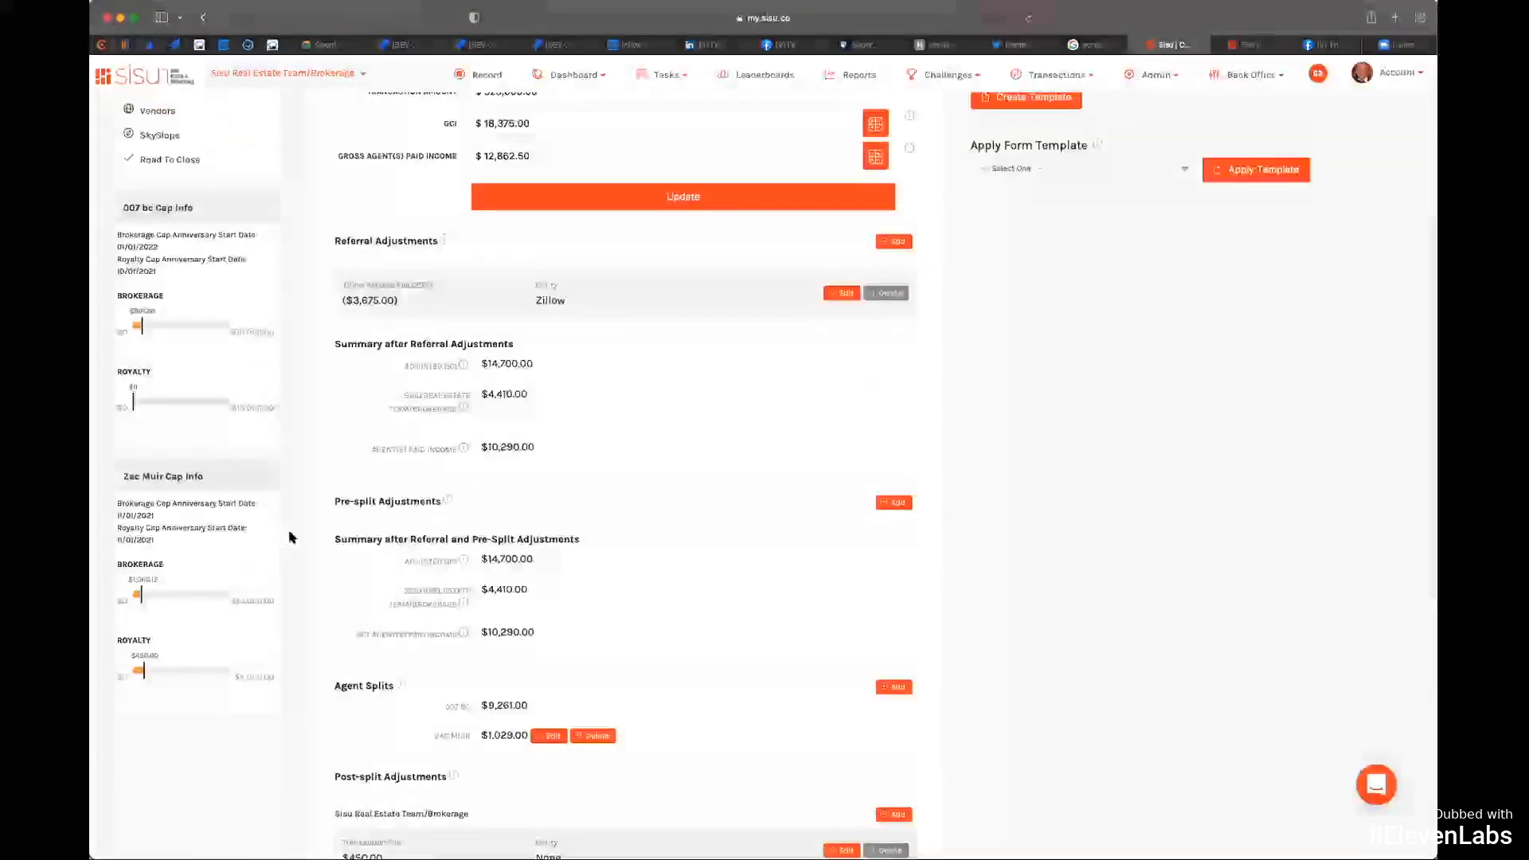
scroll(289, 537, up, 5)
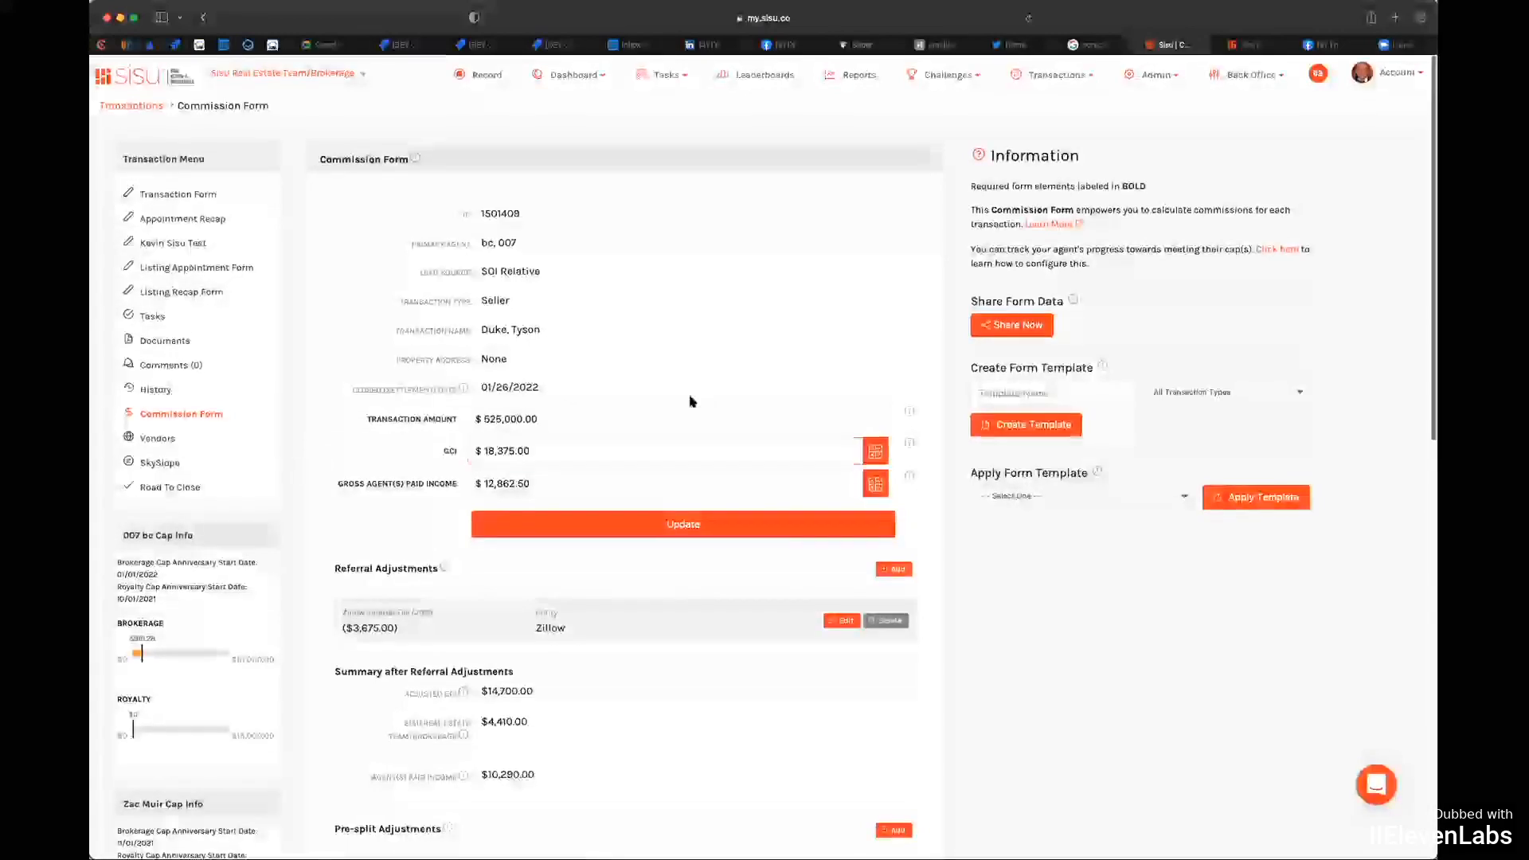
Step: Review the transaction details and the transaction amount at the start of the commission form
click(519, 419)
click(410, 399)
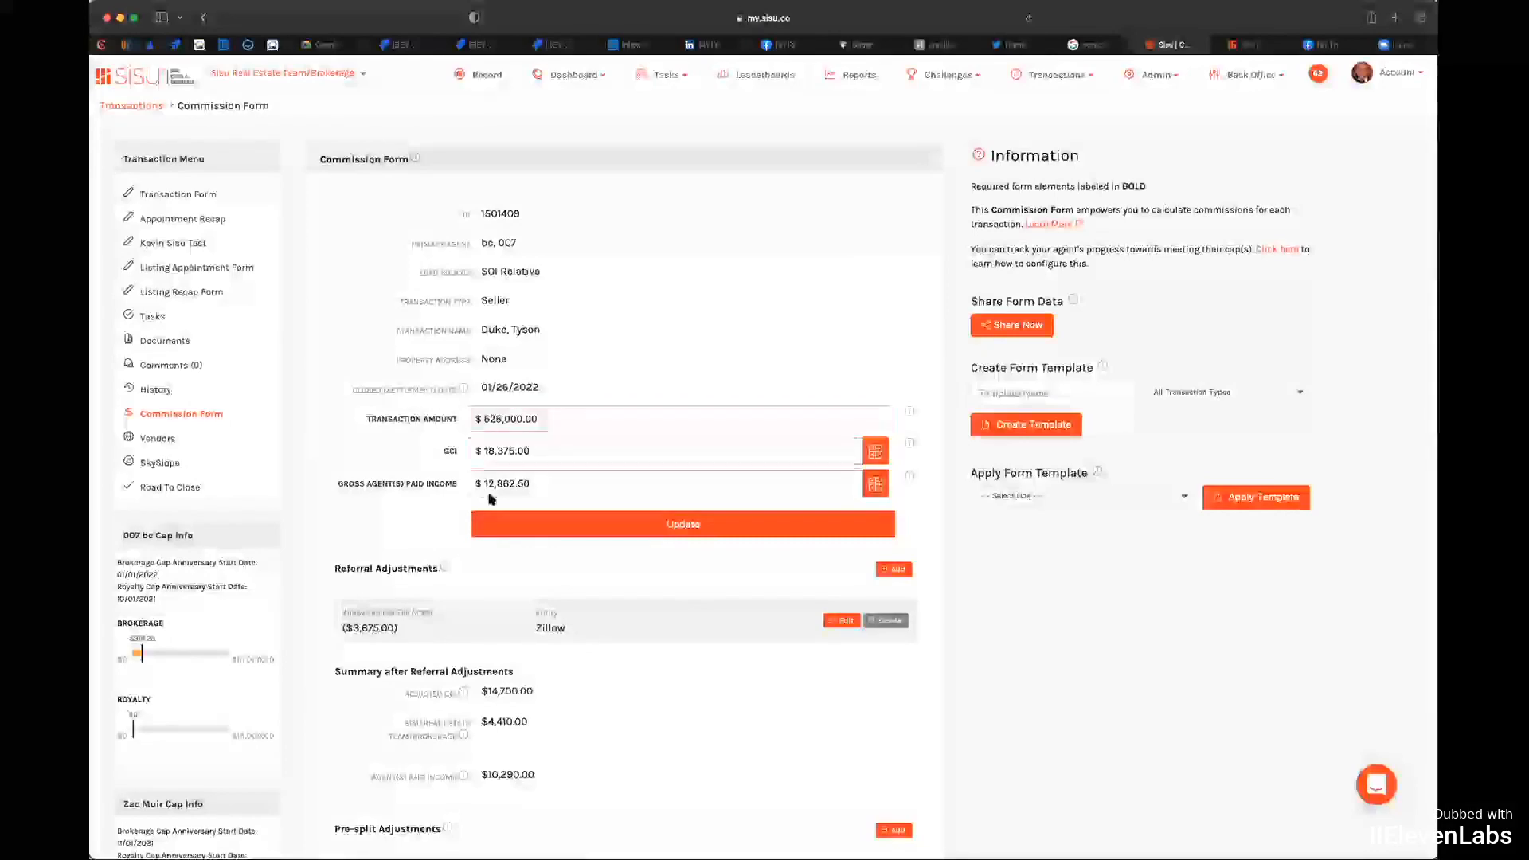
scroll(492, 498, down, 1)
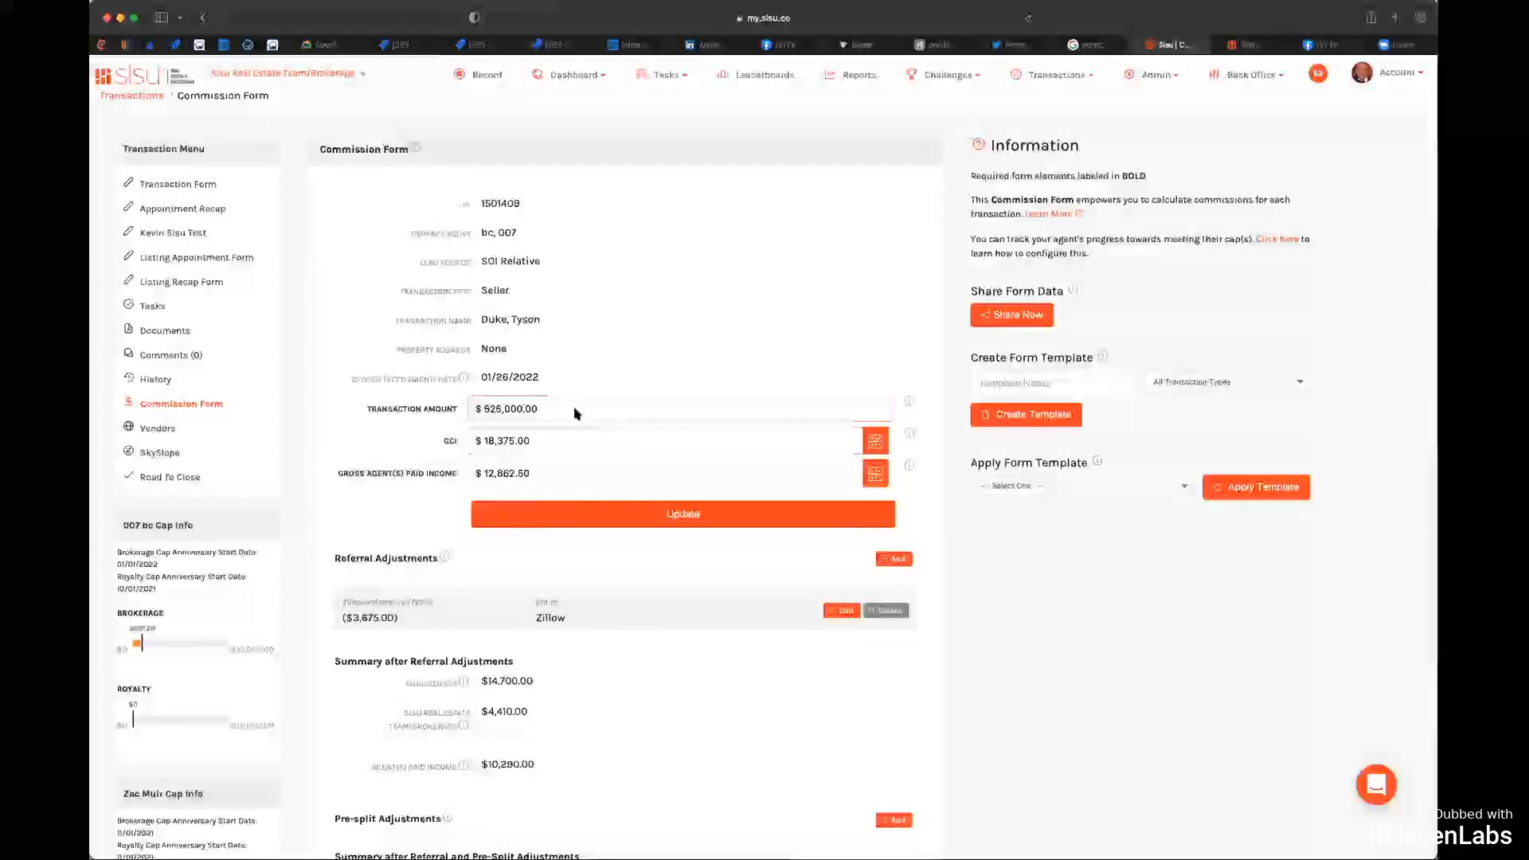
scroll(212, 282, up, 1)
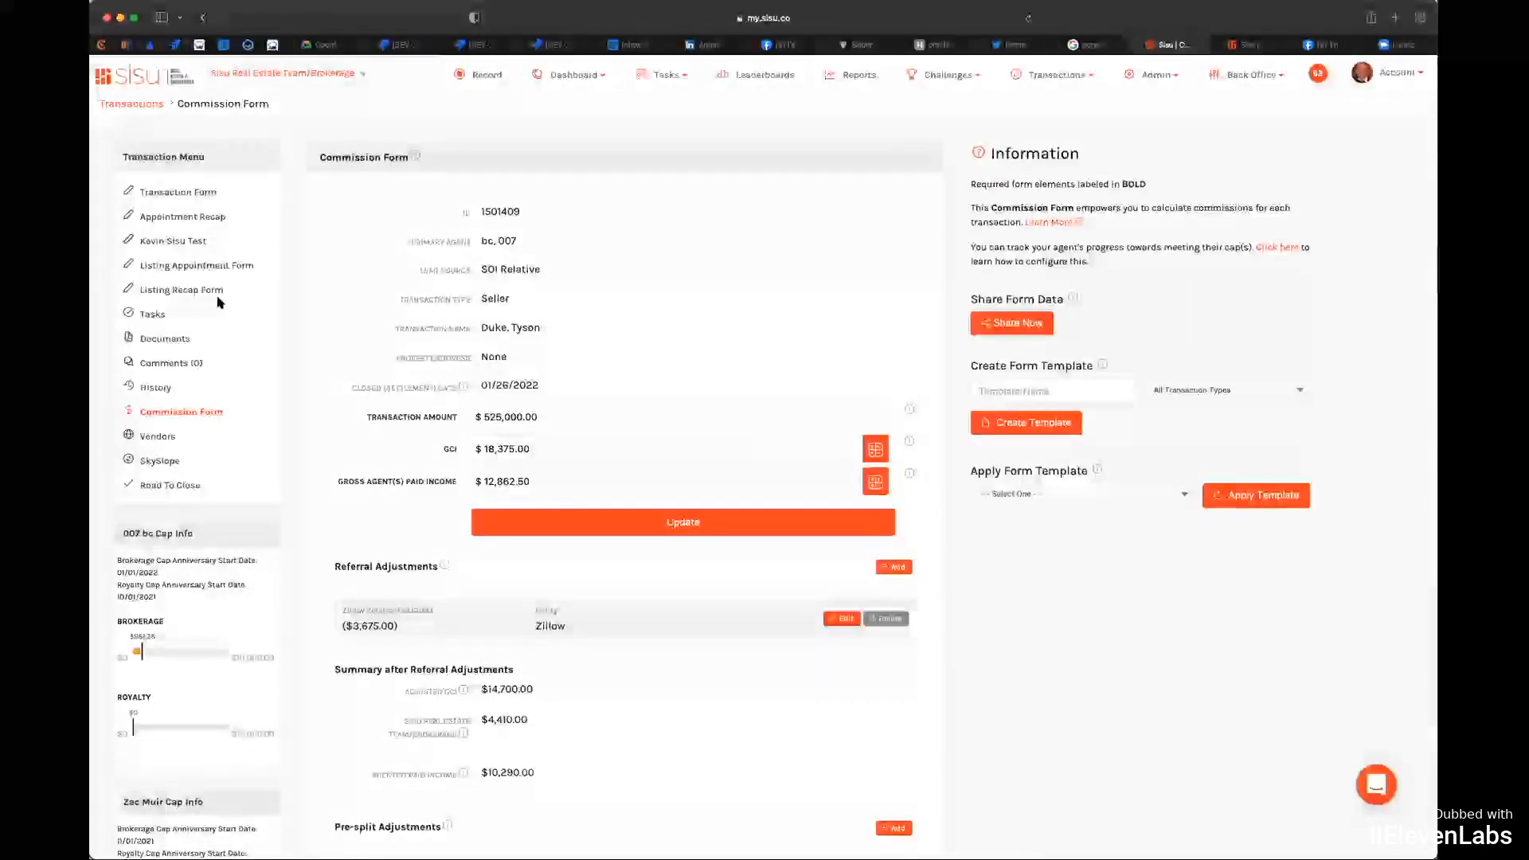
click(519, 416)
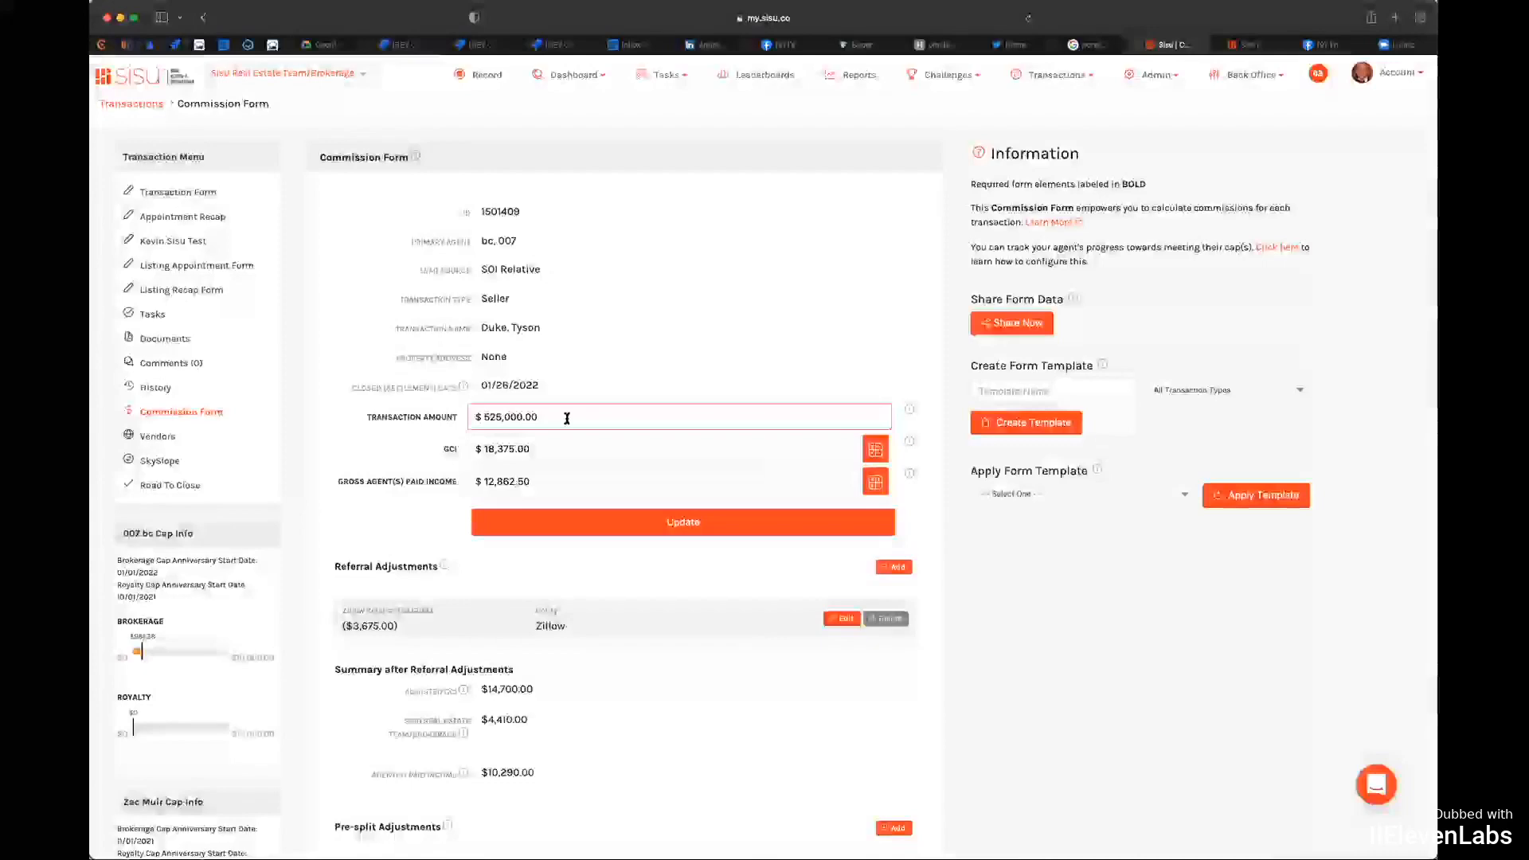
scroll(555, 419, up, 1)
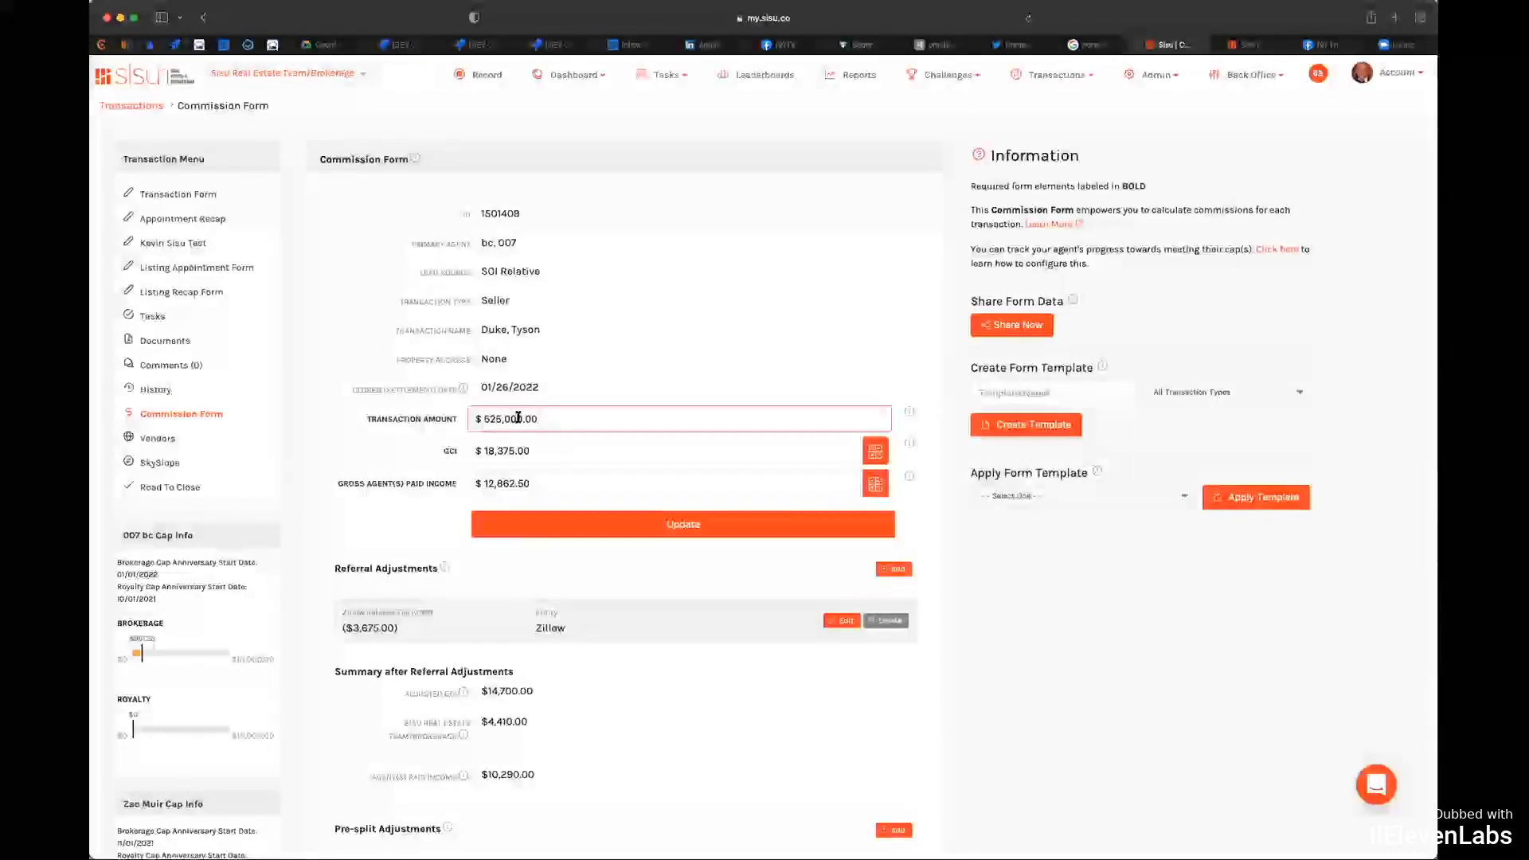
click(472, 418)
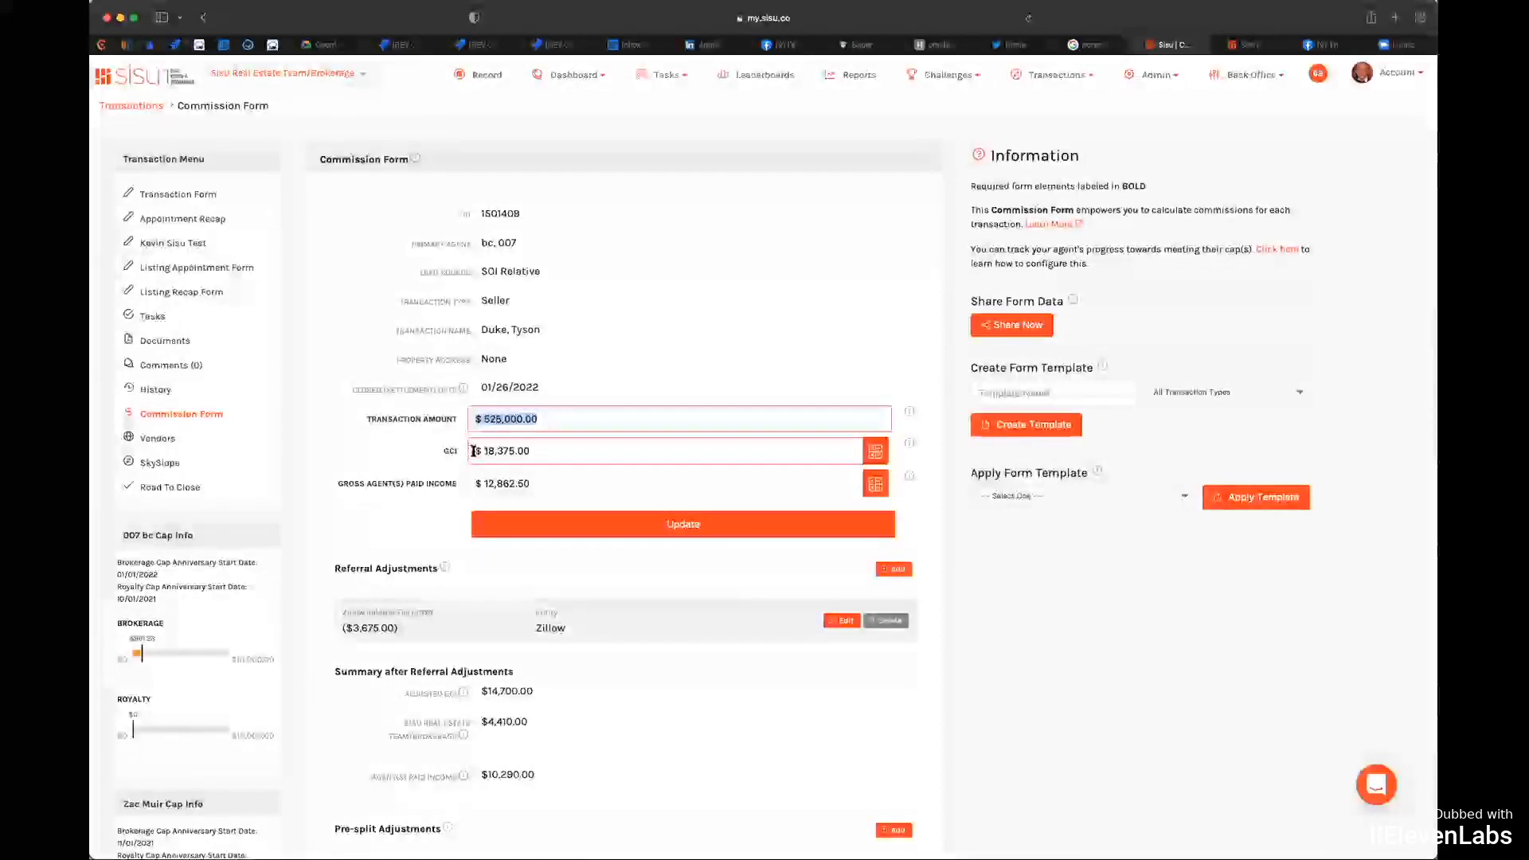
Step: Set the GCI to 3% of the transaction amount and update the commission form
click(875, 451)
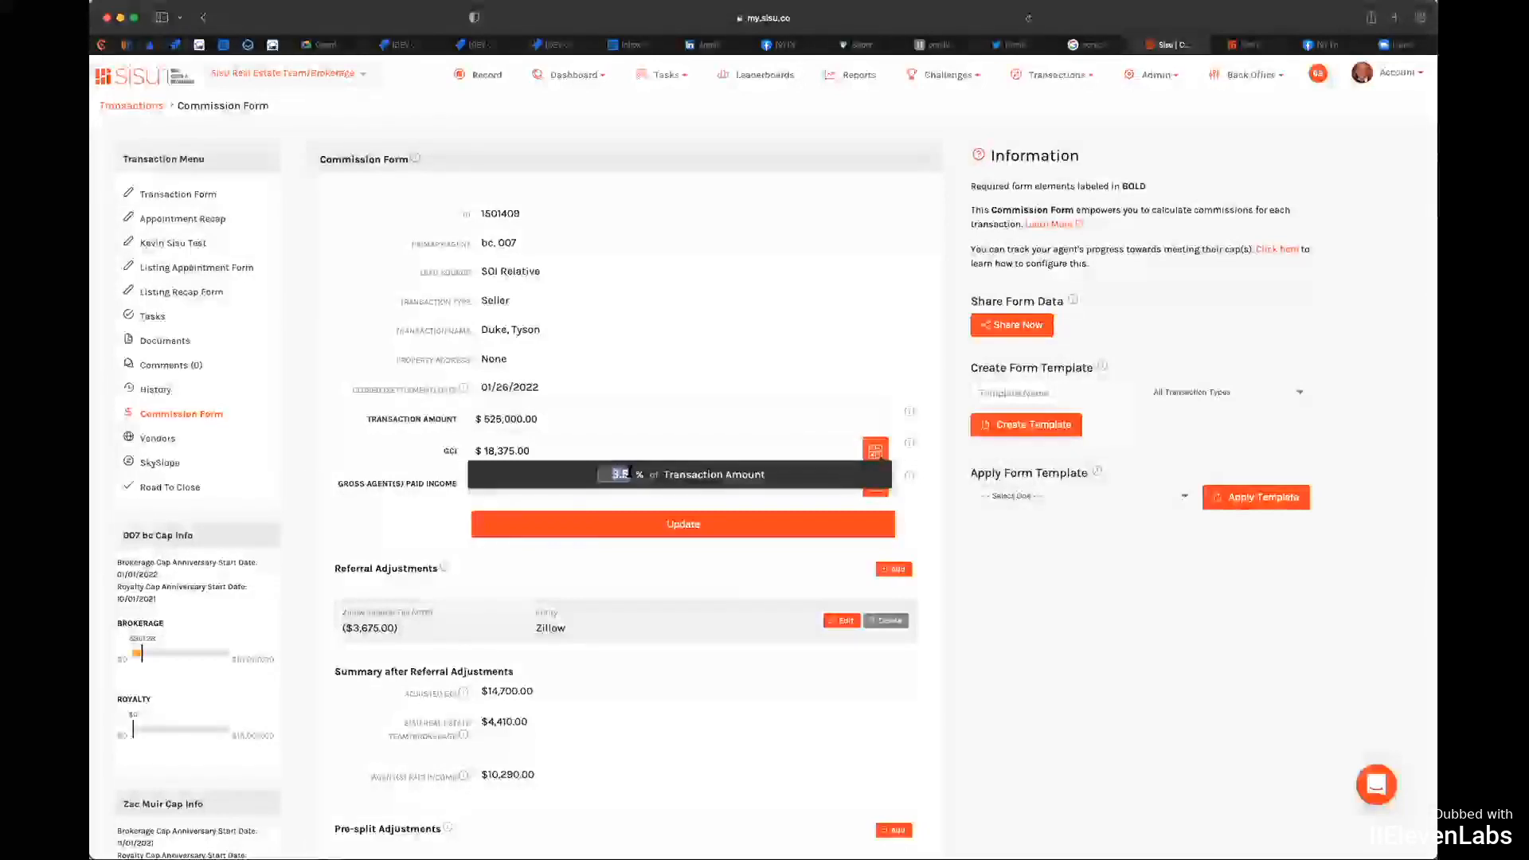
text(3)
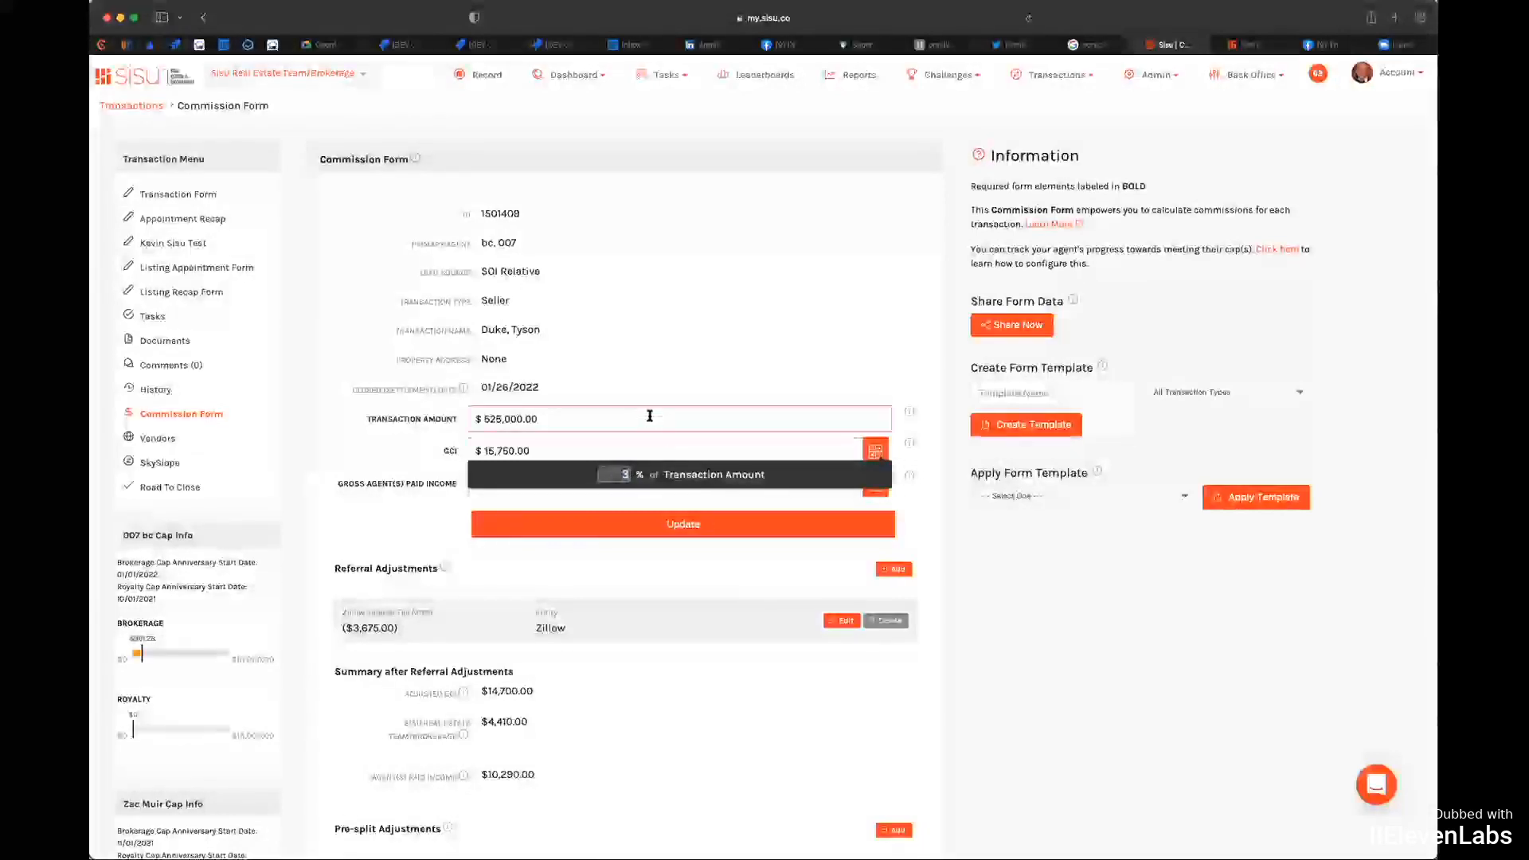
click(667, 375)
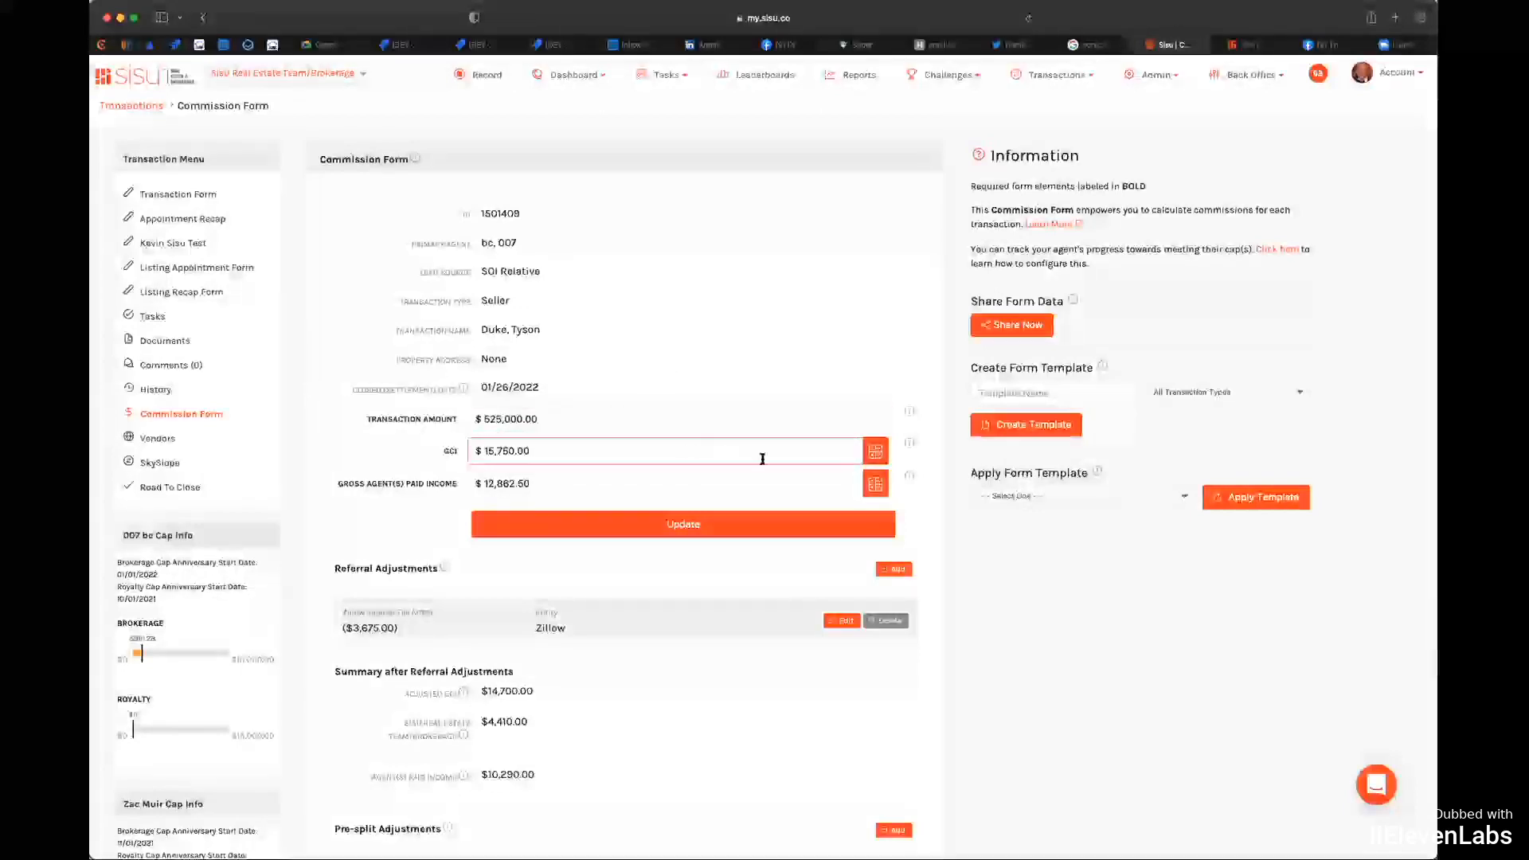
click(875, 451)
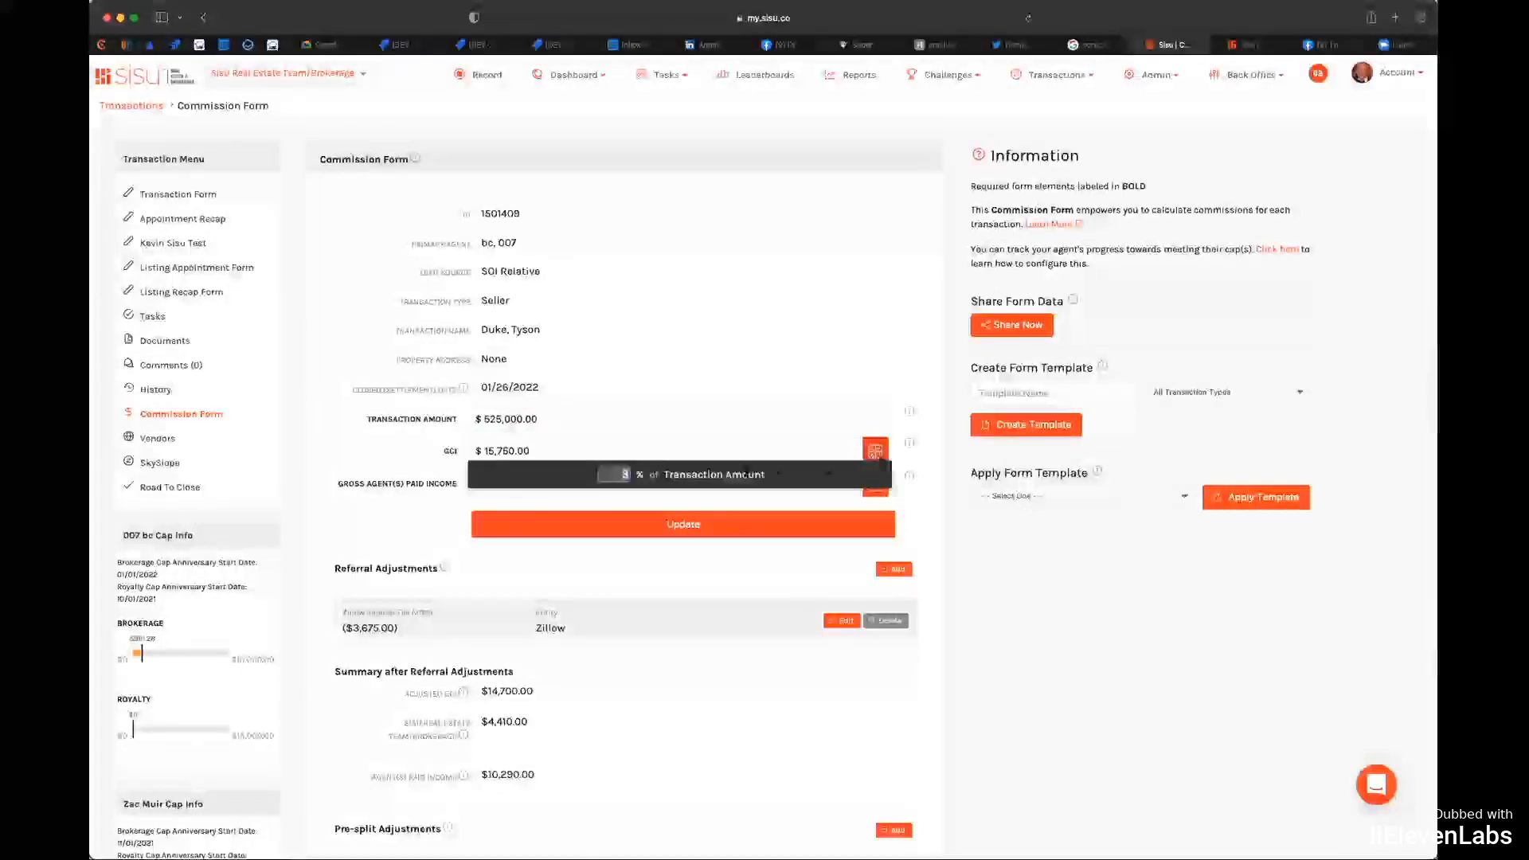
click(909, 475)
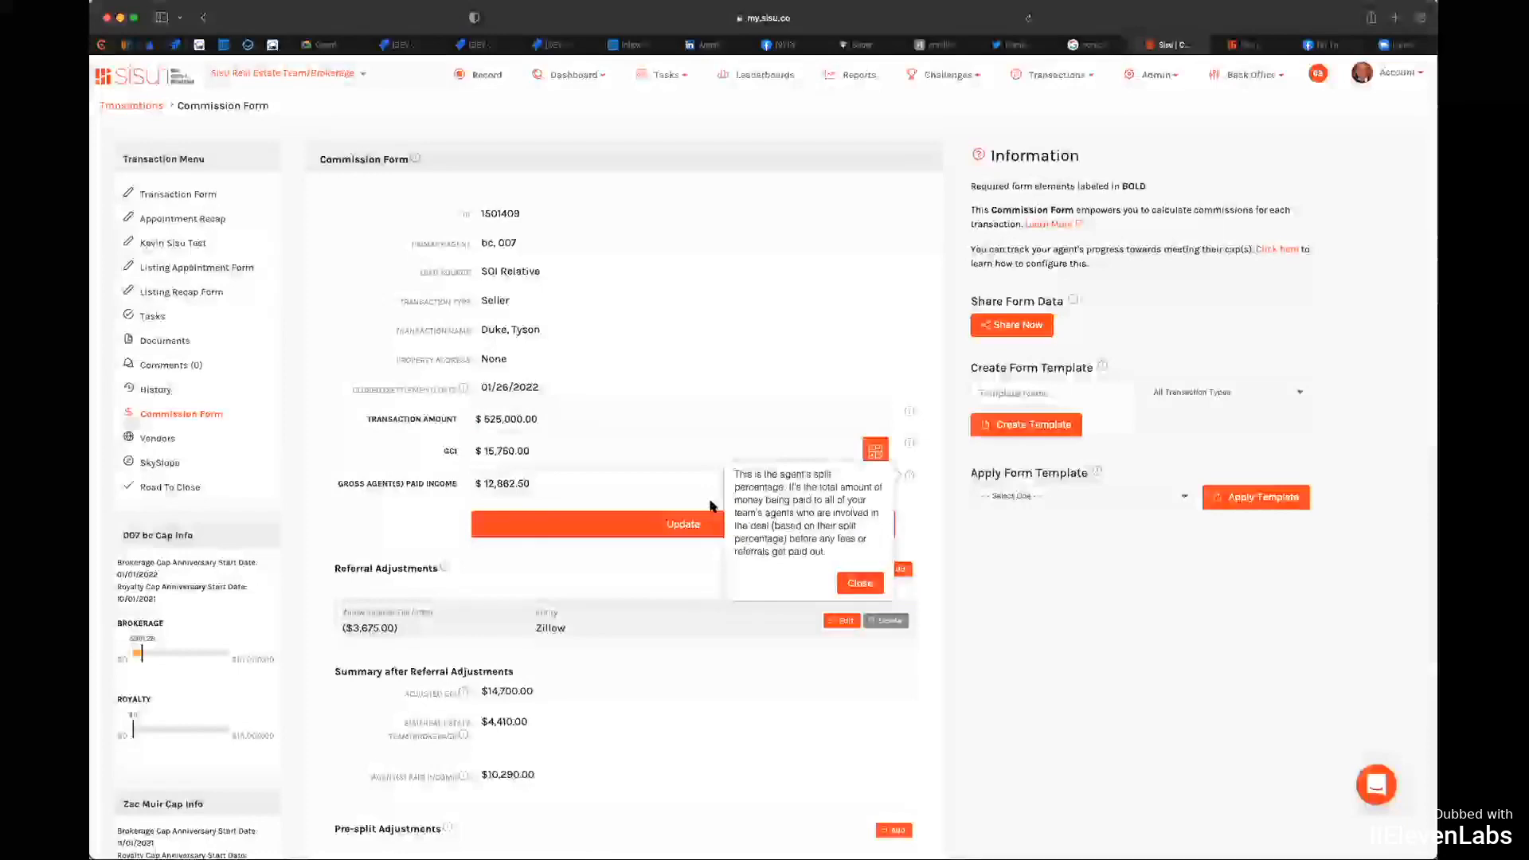
click(924, 499)
click(873, 515)
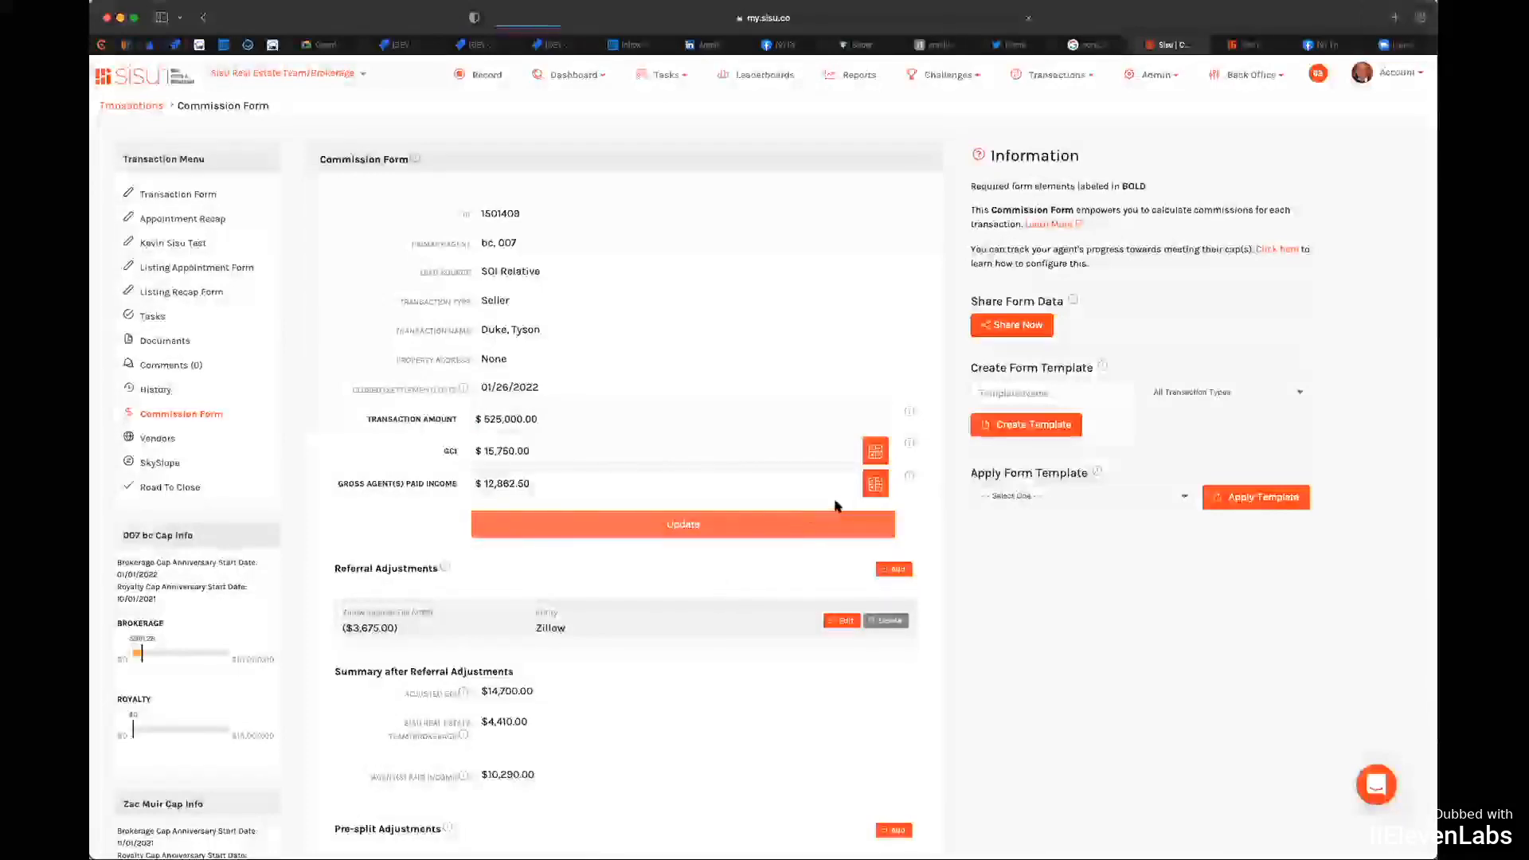
Step: Set the gross agent(s) paid income to 50% of GCI, check both percentages and update the commission form
click(876, 485)
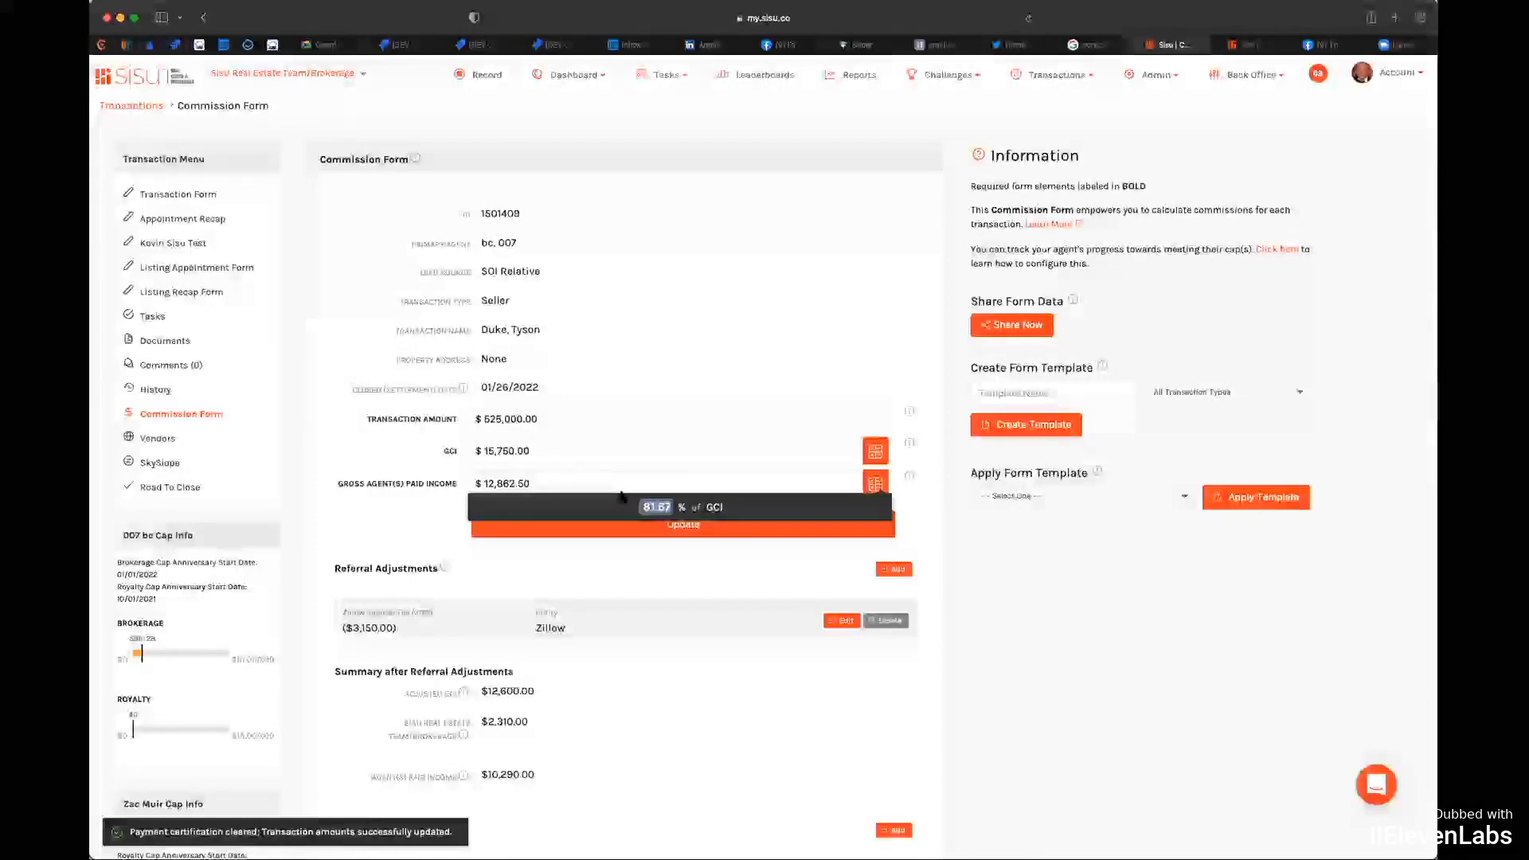
text(50)
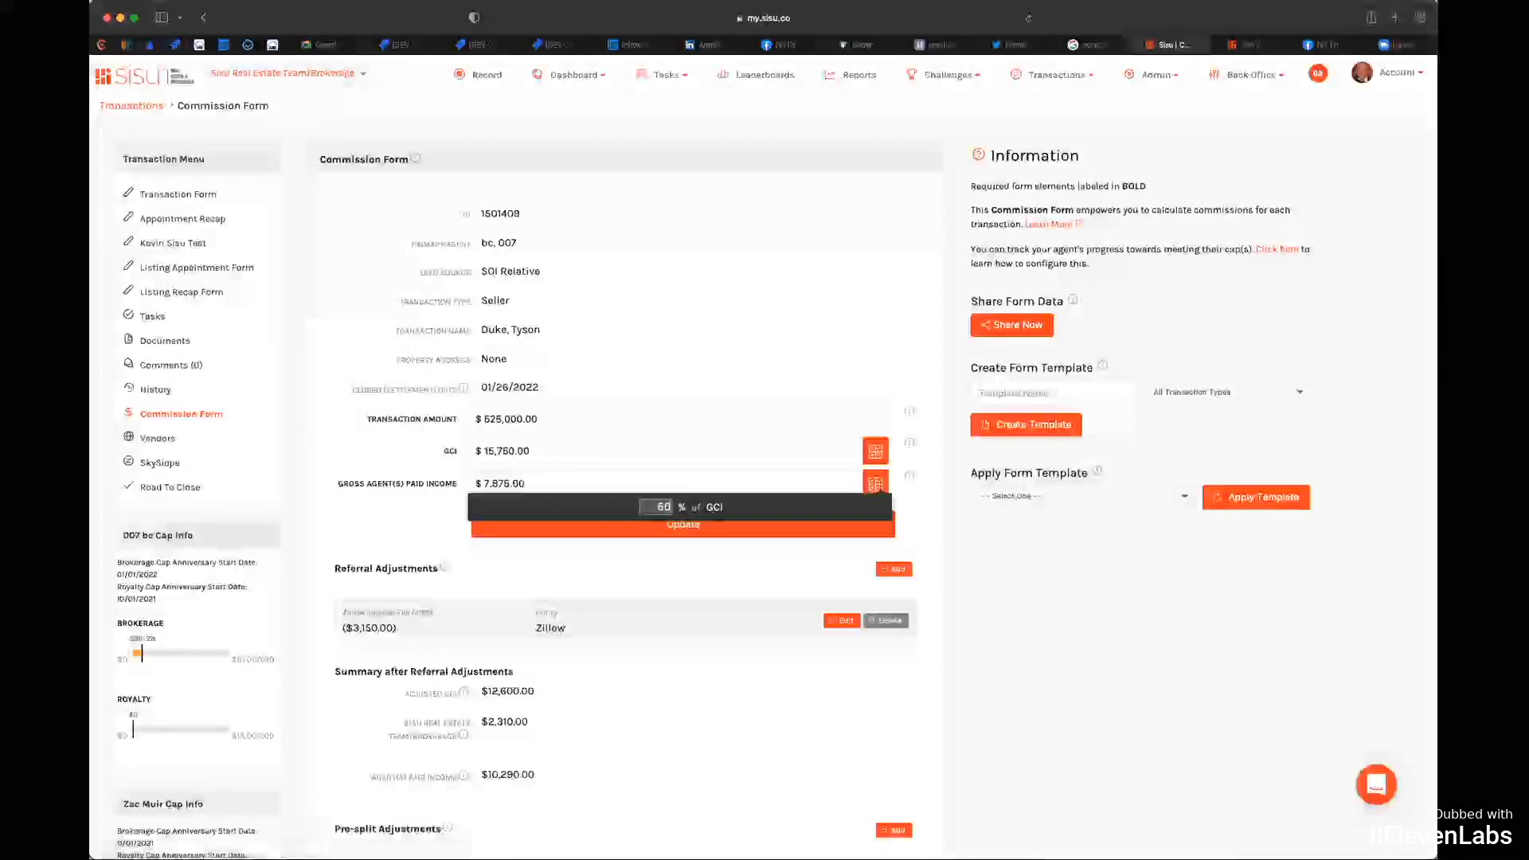
click(705, 532)
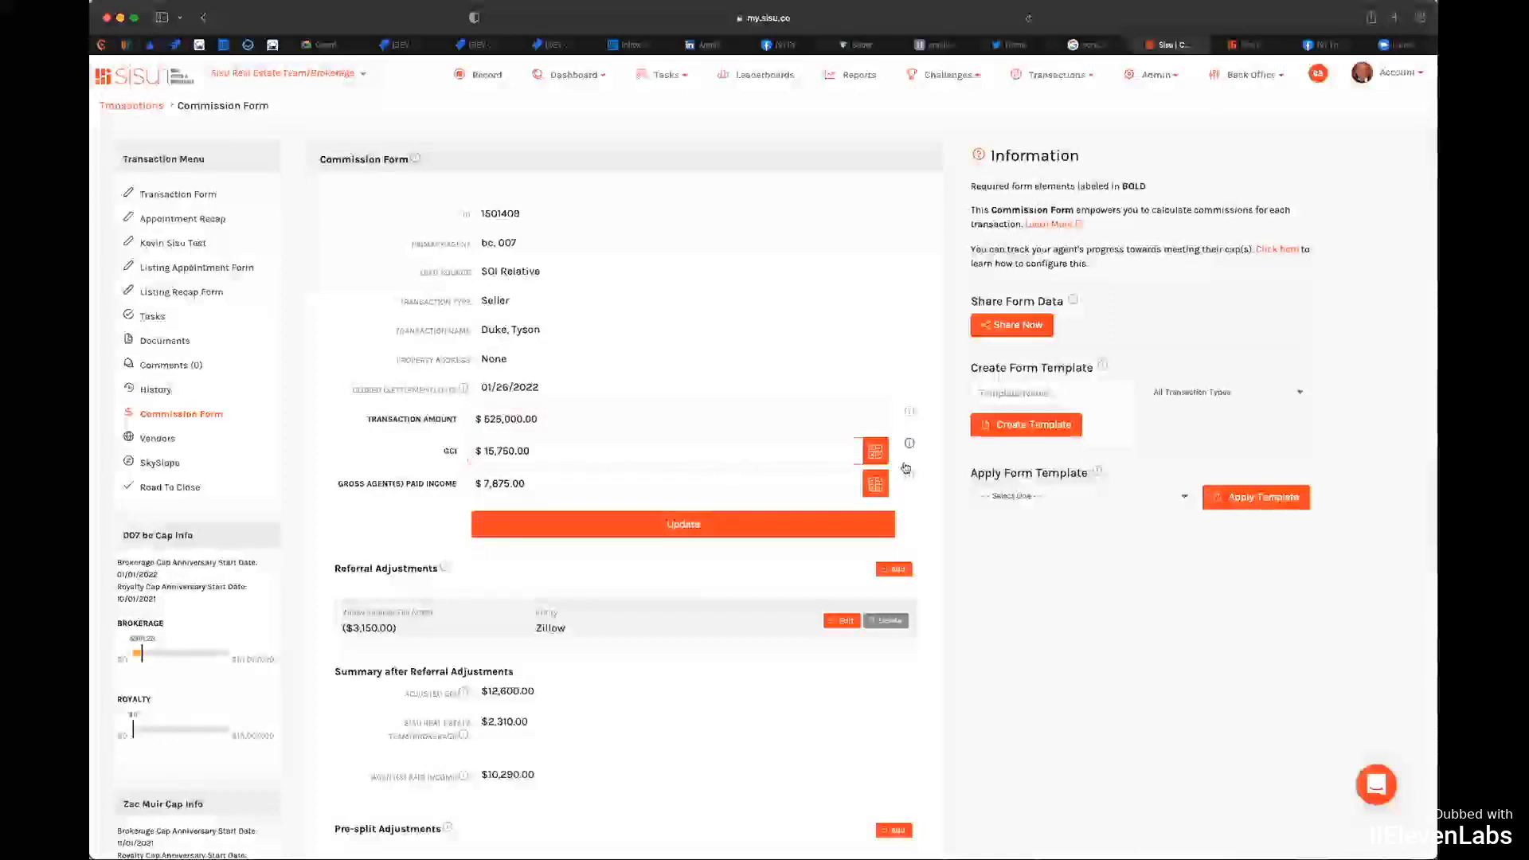
click(874, 453)
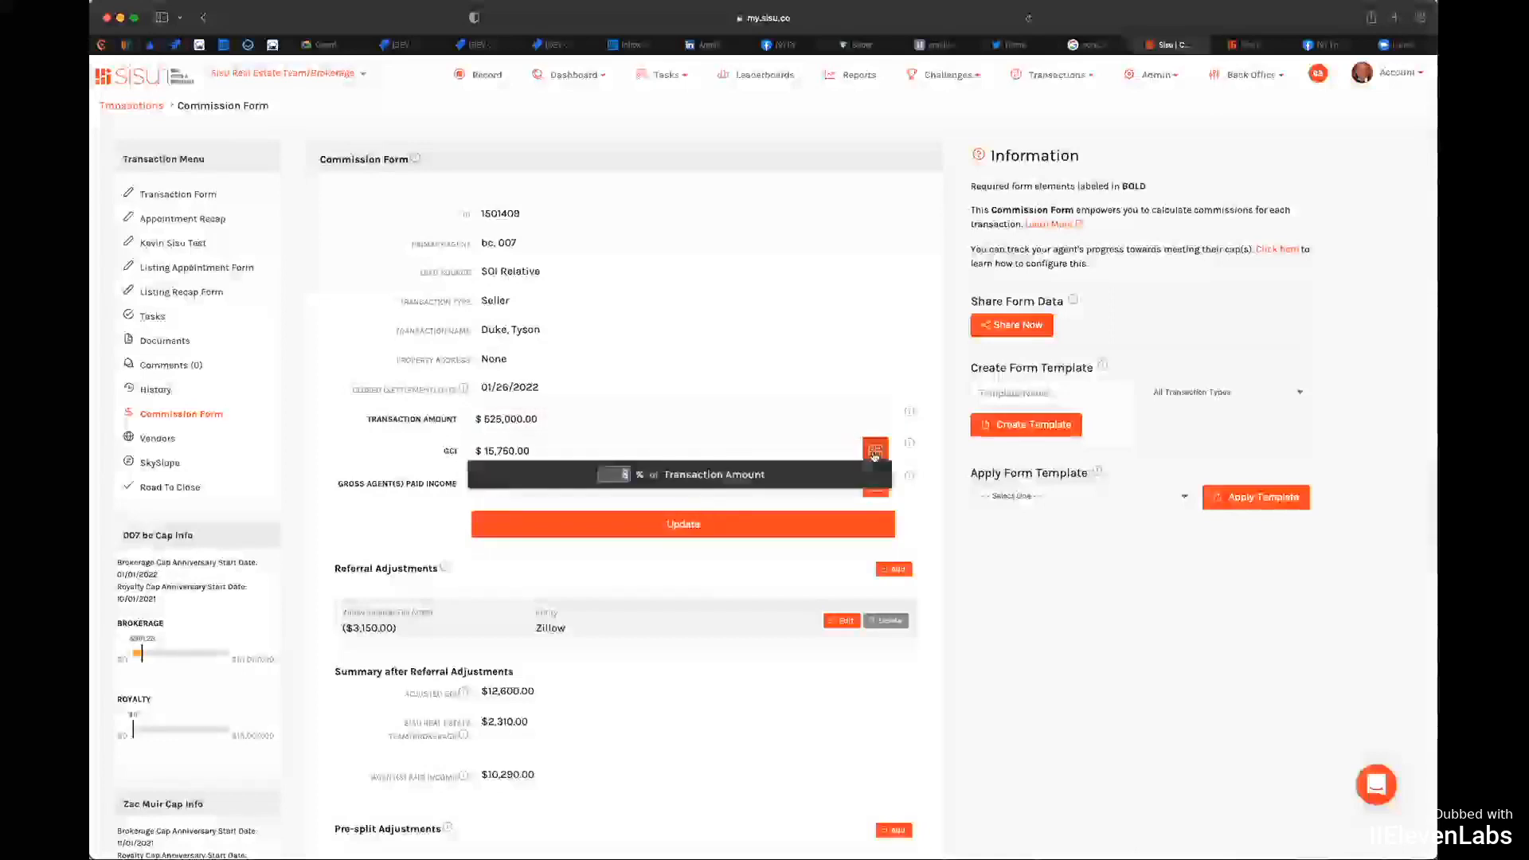
click(558, 453)
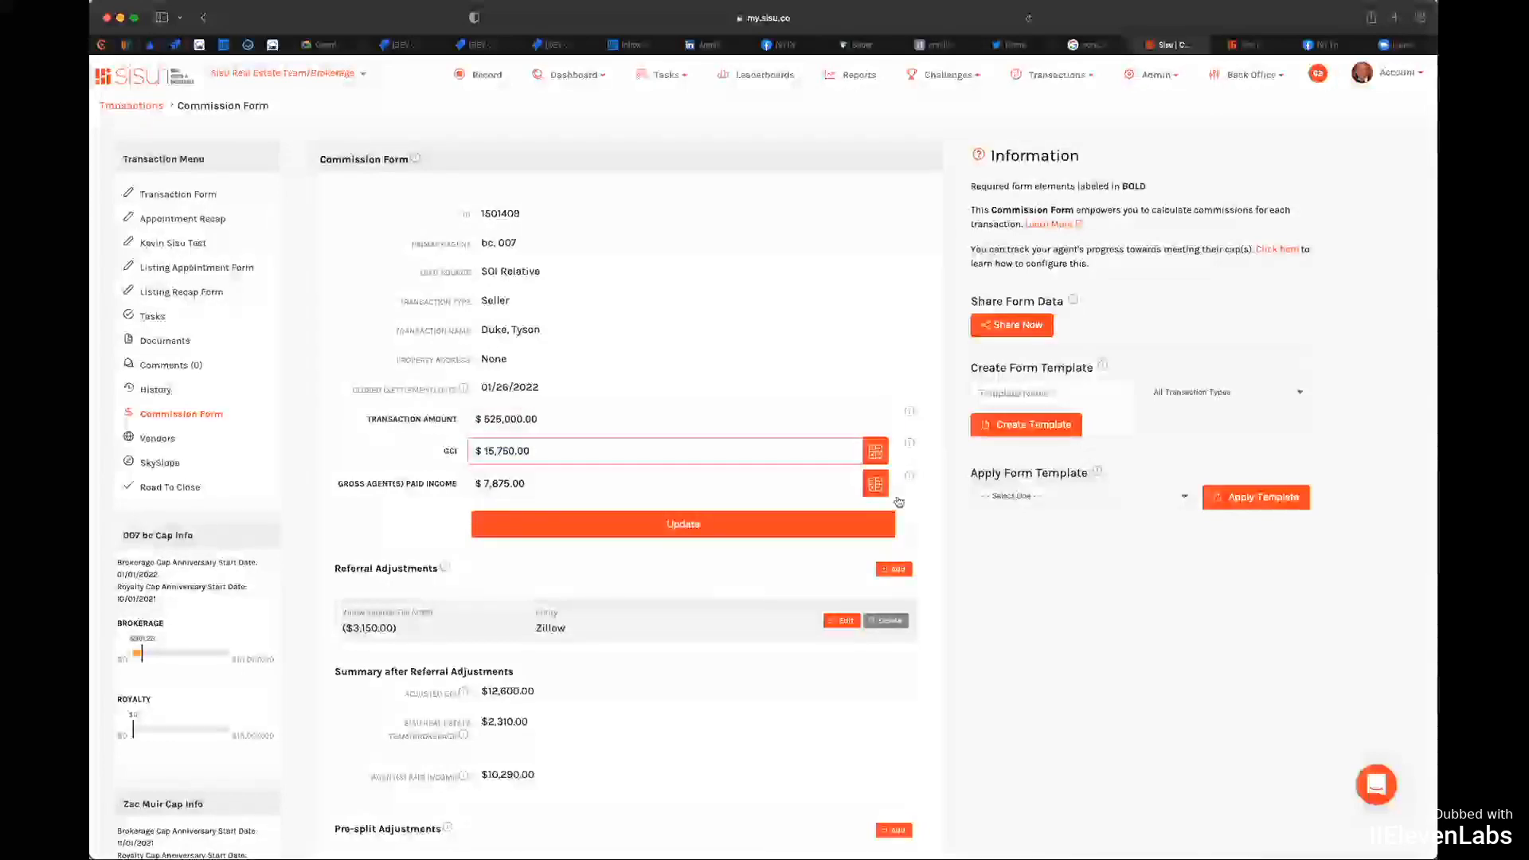
click(876, 484)
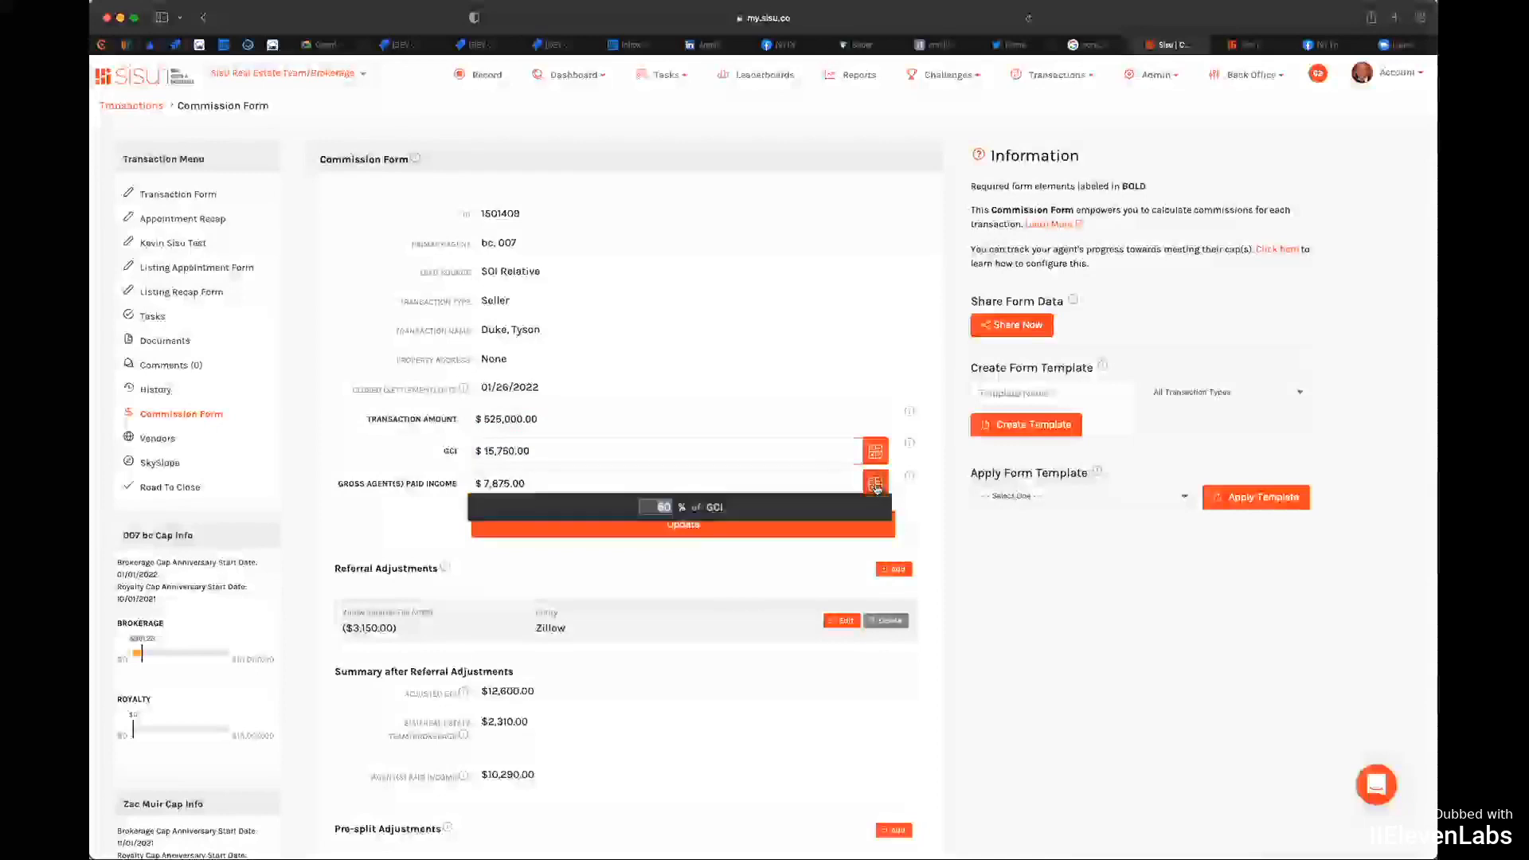
click(512, 482)
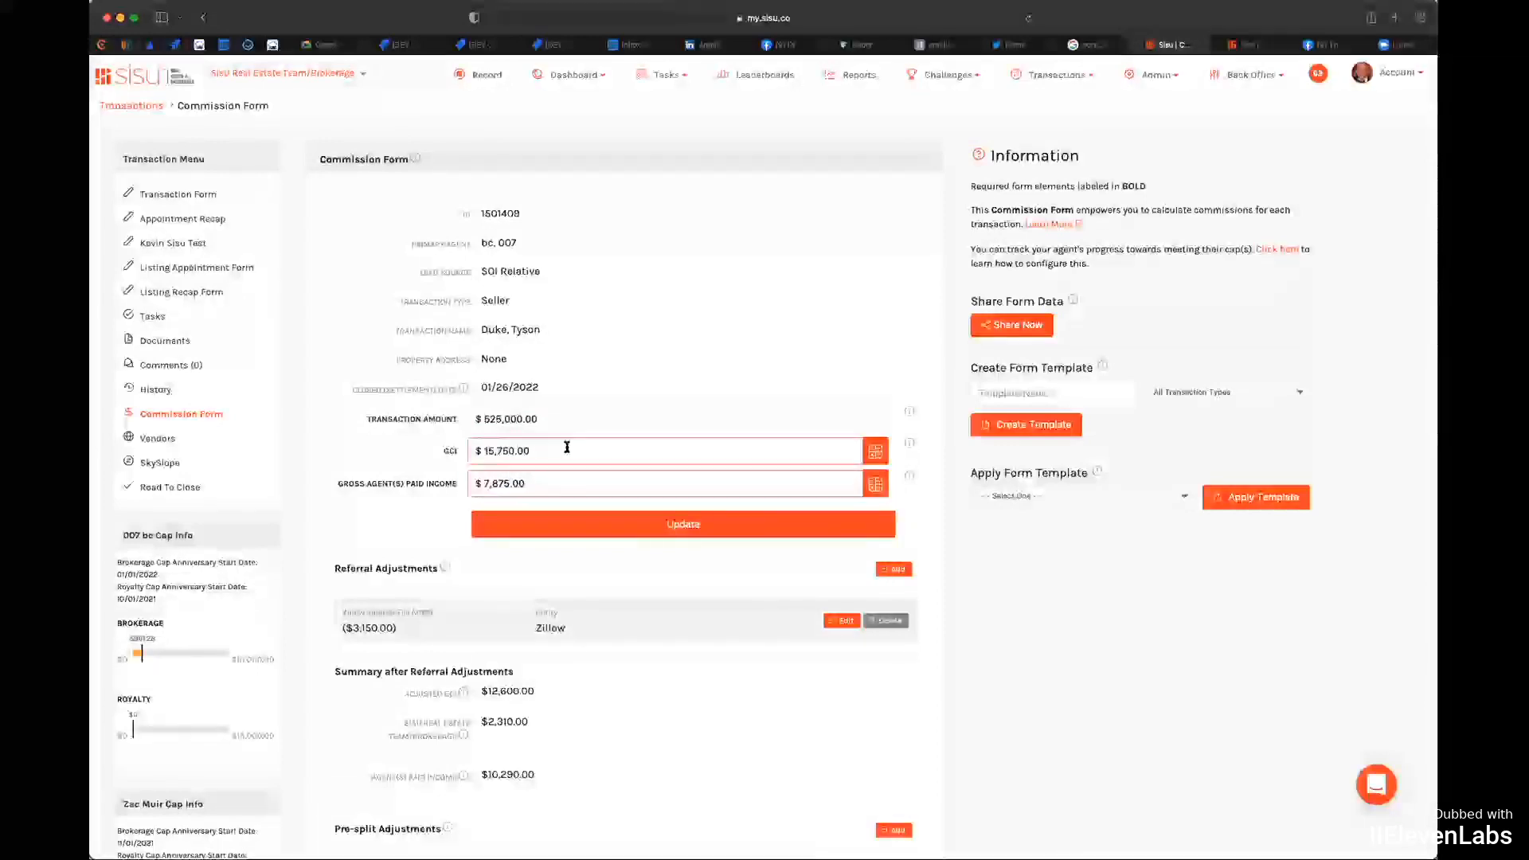
click(669, 525)
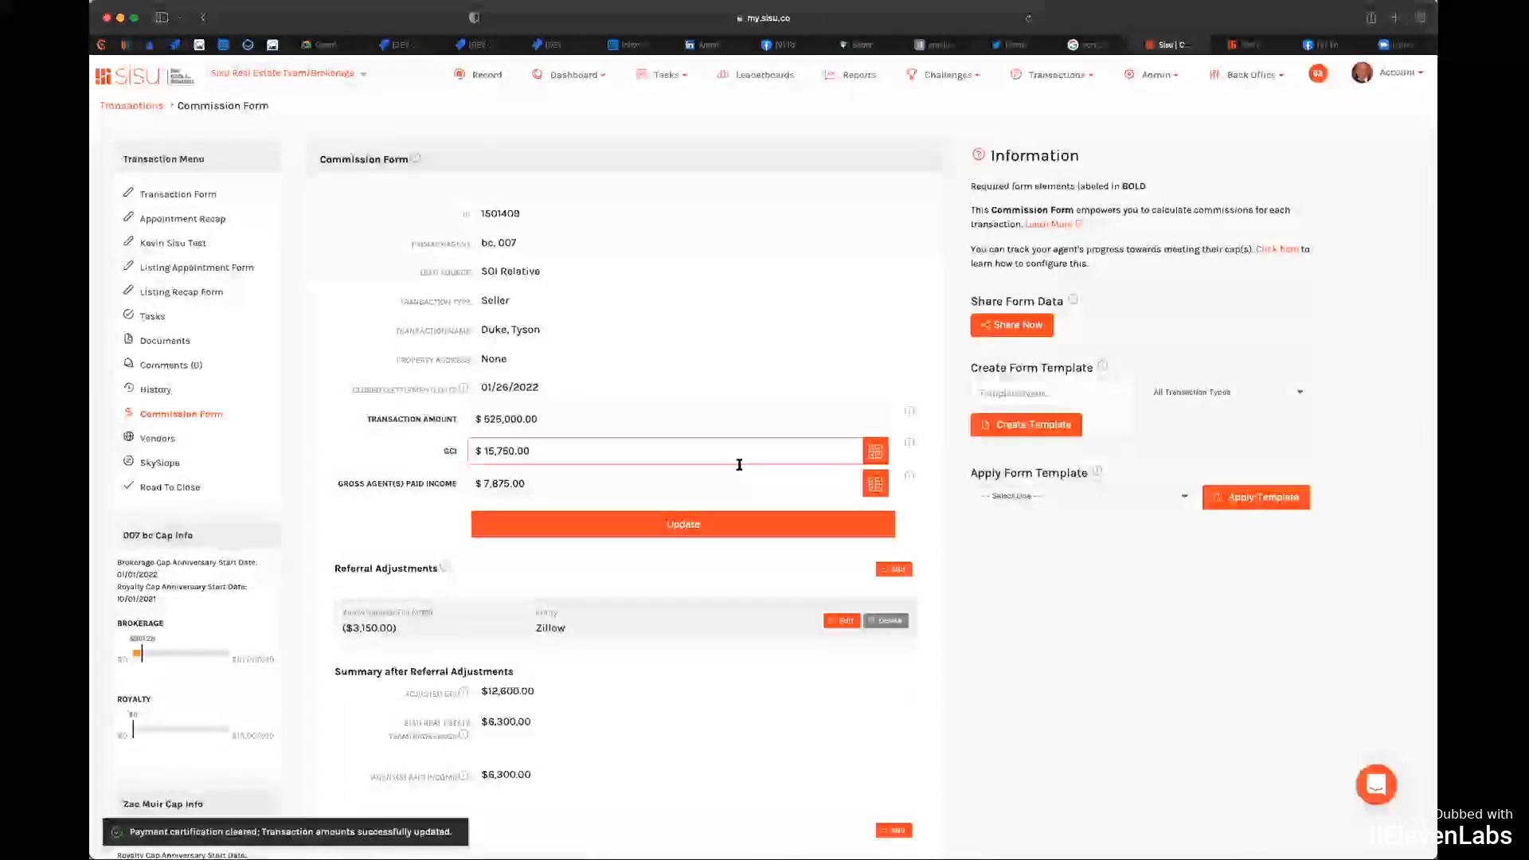
Step: Recheck the percentage of GCI behind the gross agent(s) paid income and compare that amount with the GCI
click(876, 485)
text(60)
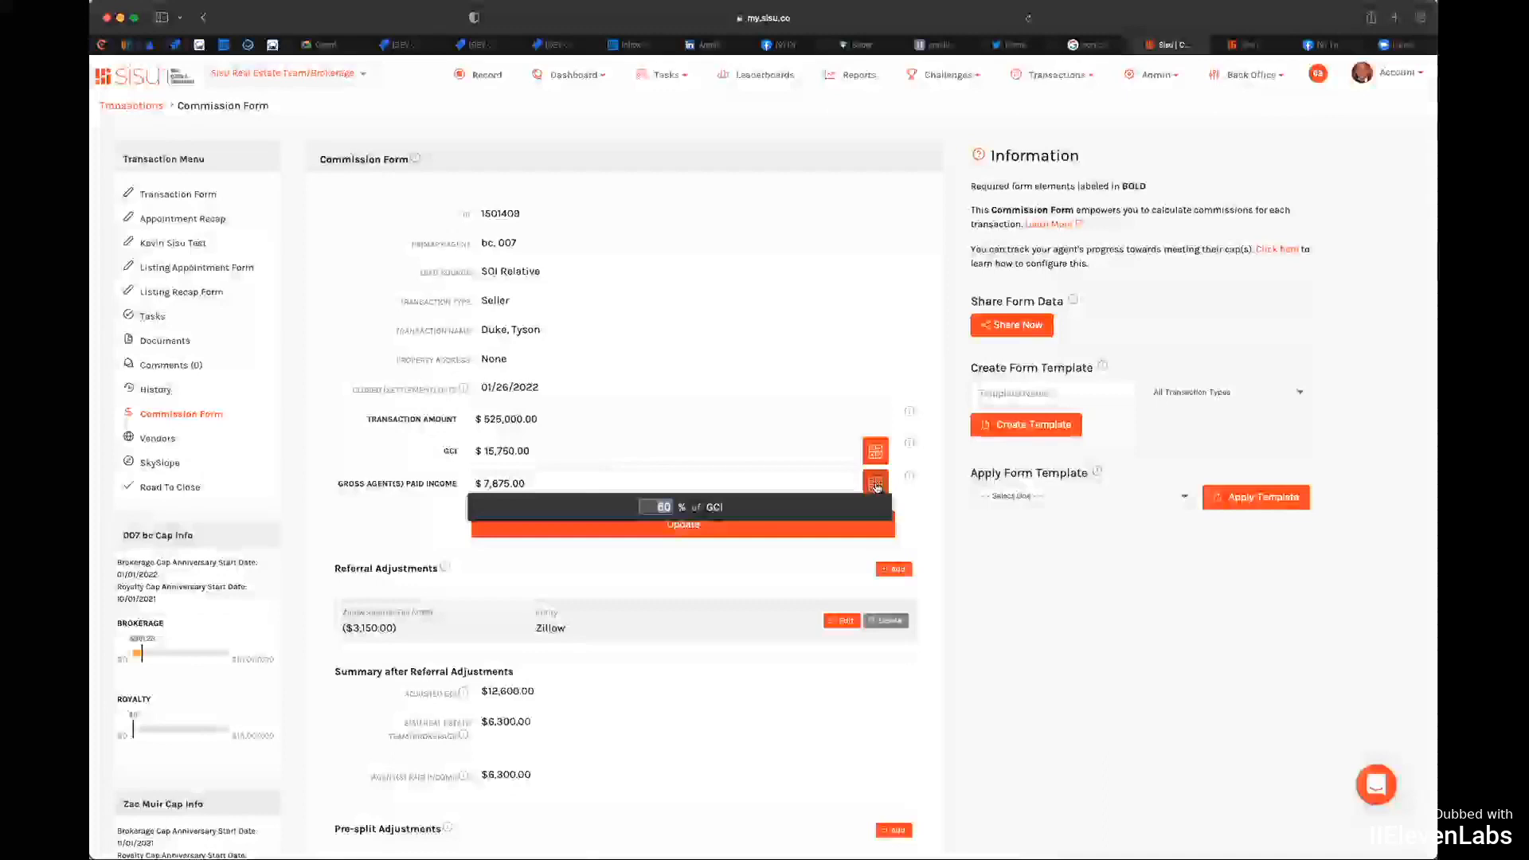
click(644, 569)
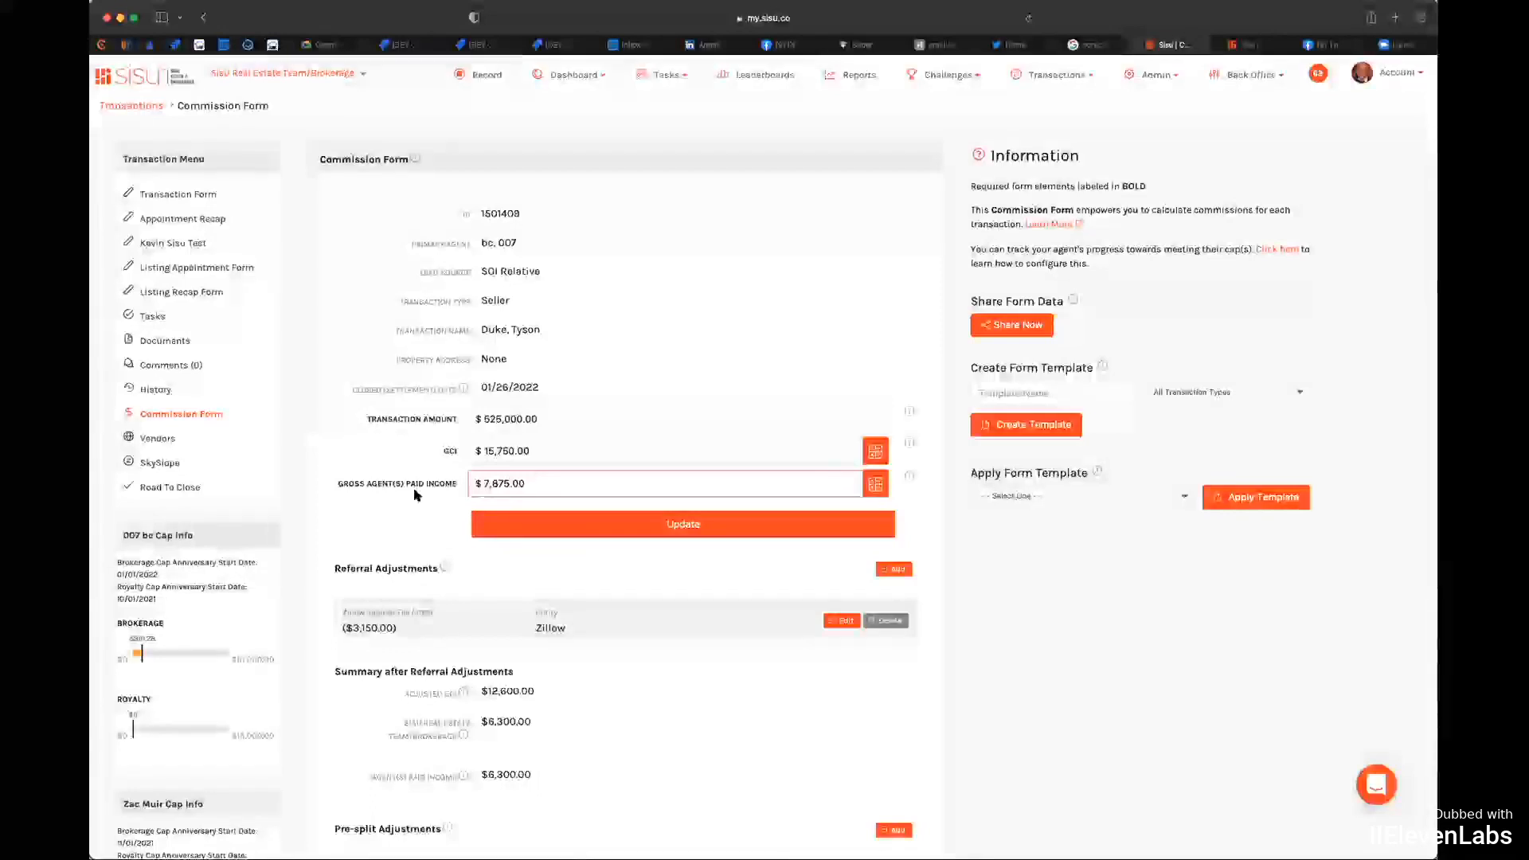
click(443, 450)
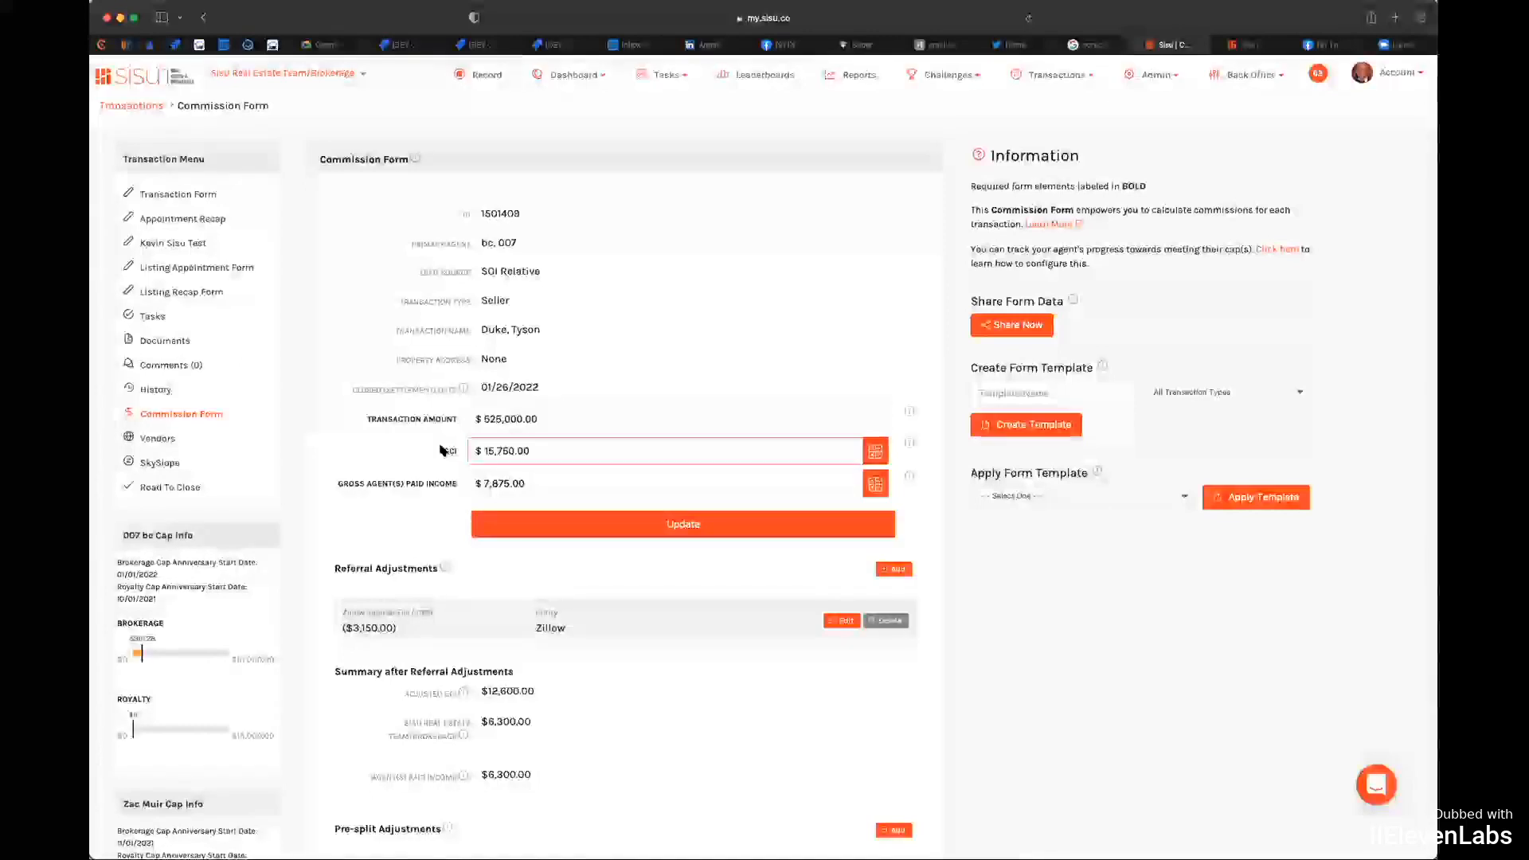
click(569, 478)
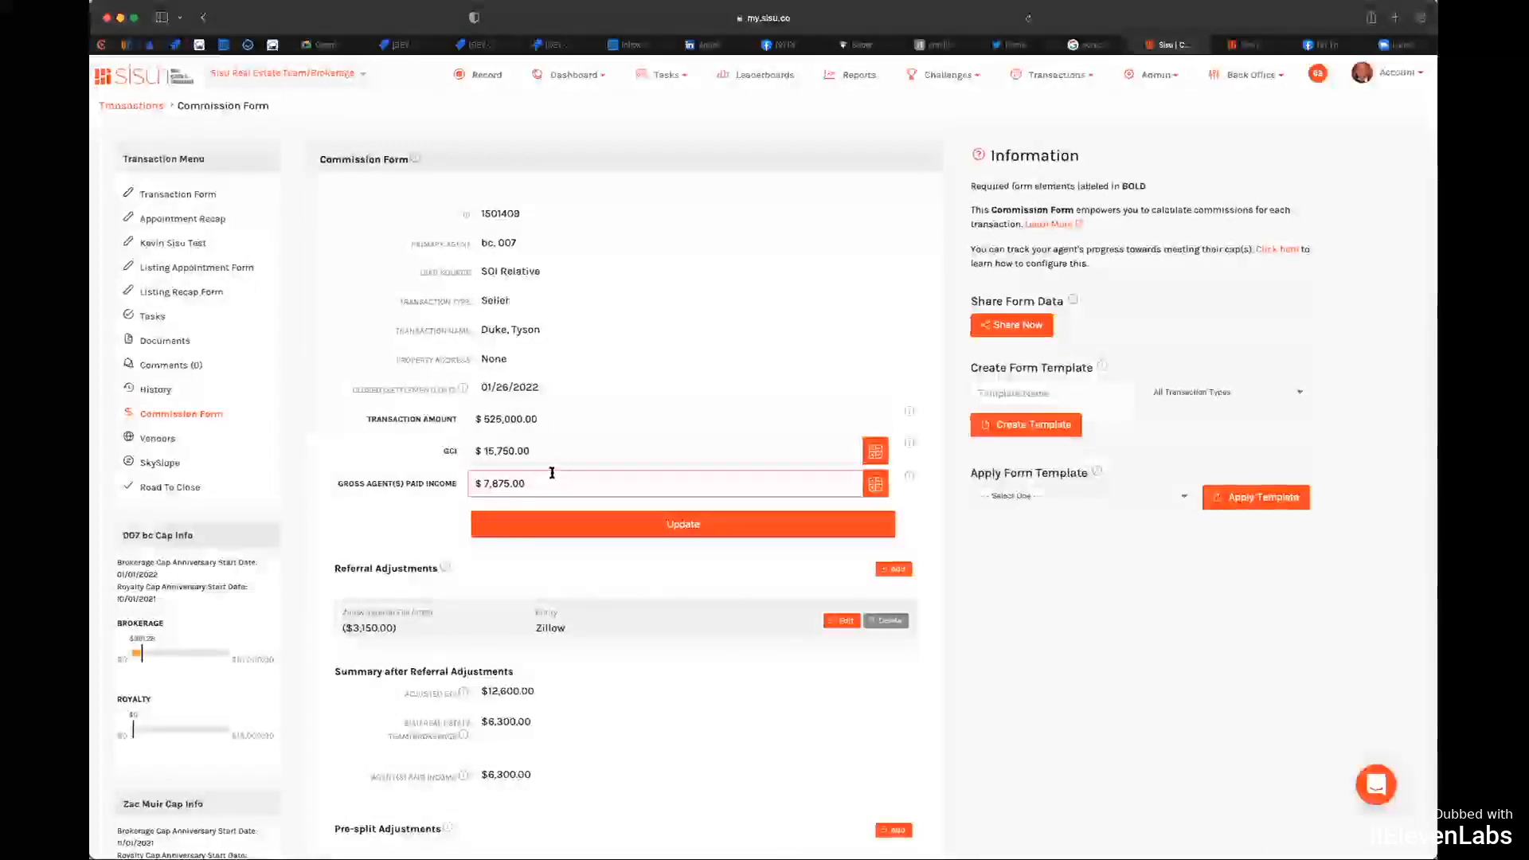
click(551, 457)
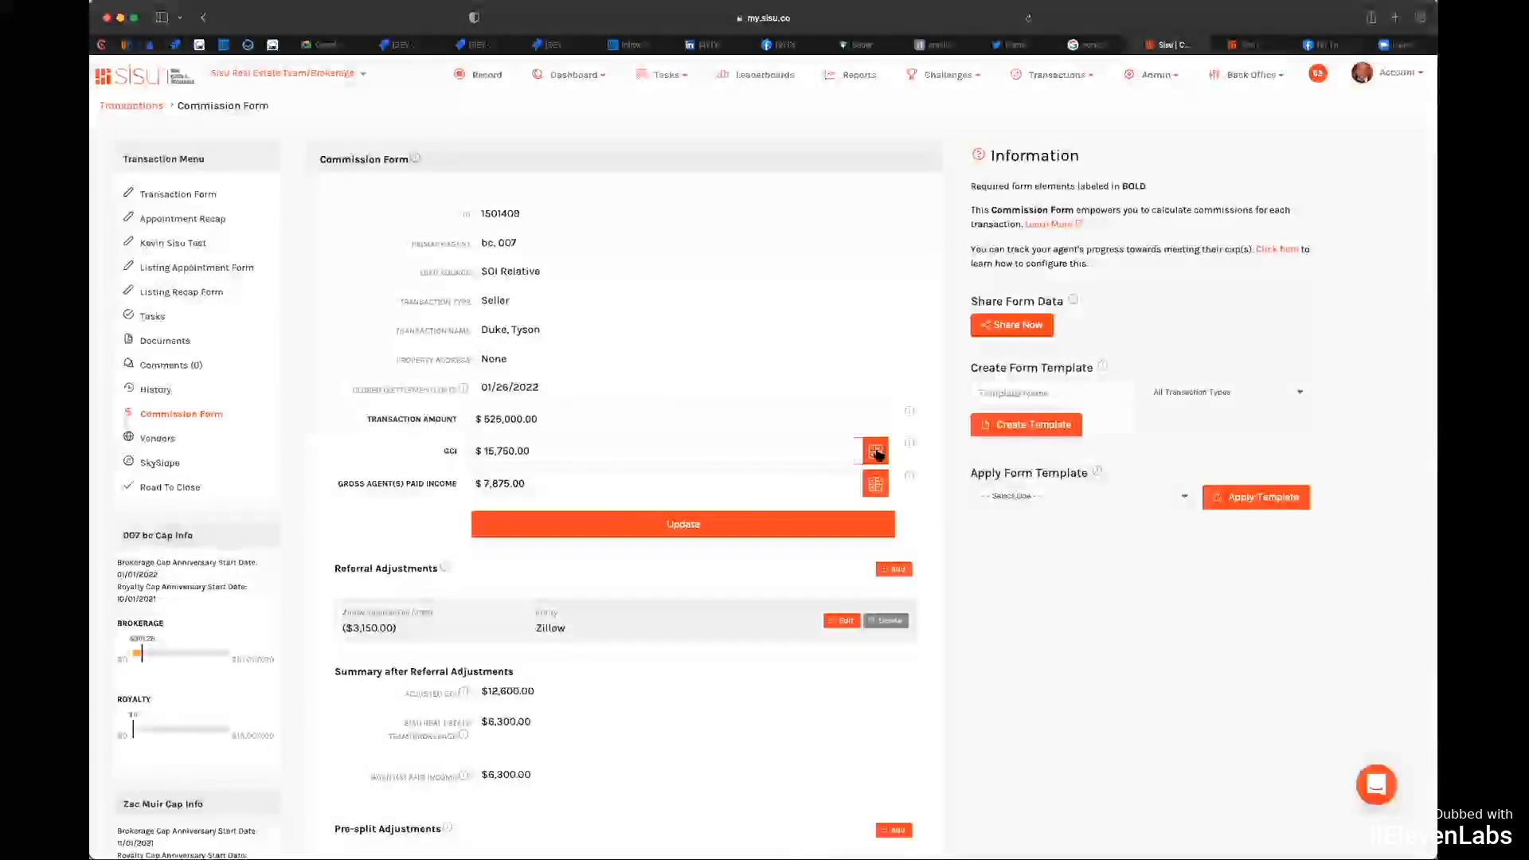
click(875, 486)
click(667, 506)
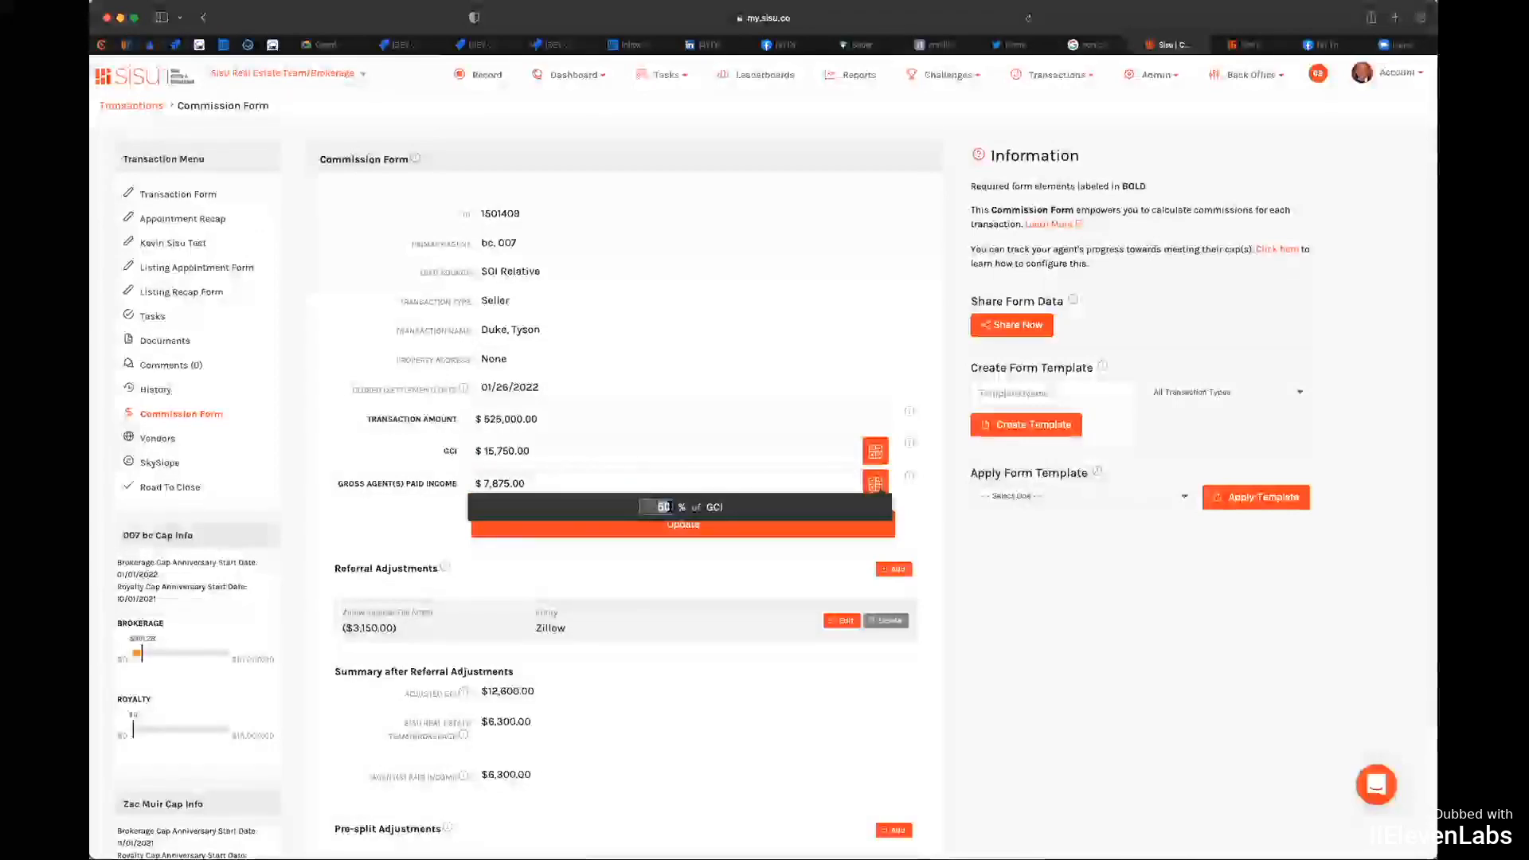
text(50)
scroll(539, 687, down, 1)
scroll(535, 689, down, 1)
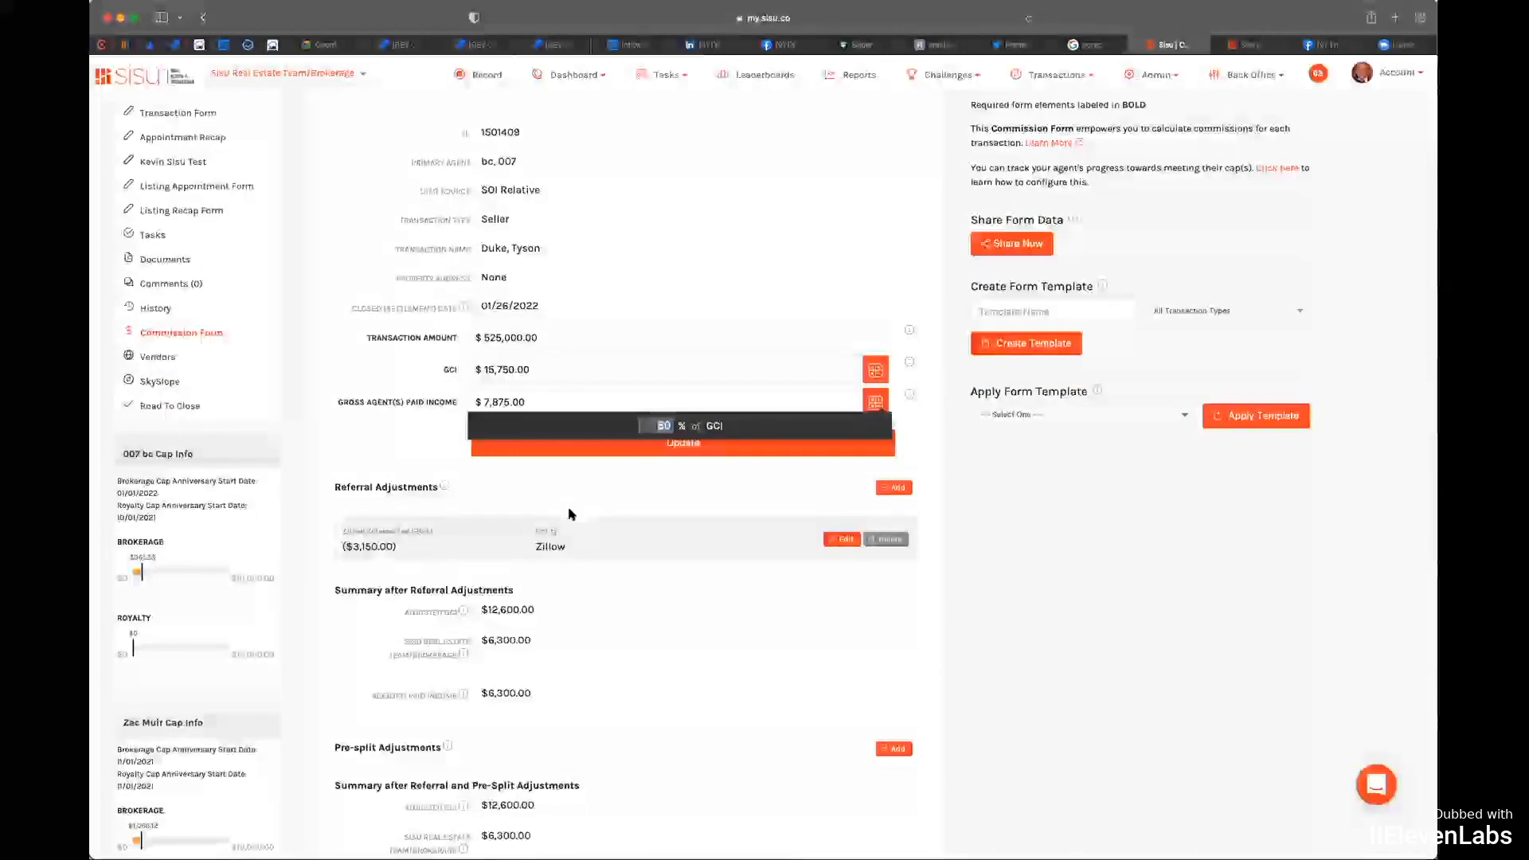
Step: Examine the GCI and gross agent(s) paid income alongside the referral adjustment and the summary after referral adjustments
click(377, 442)
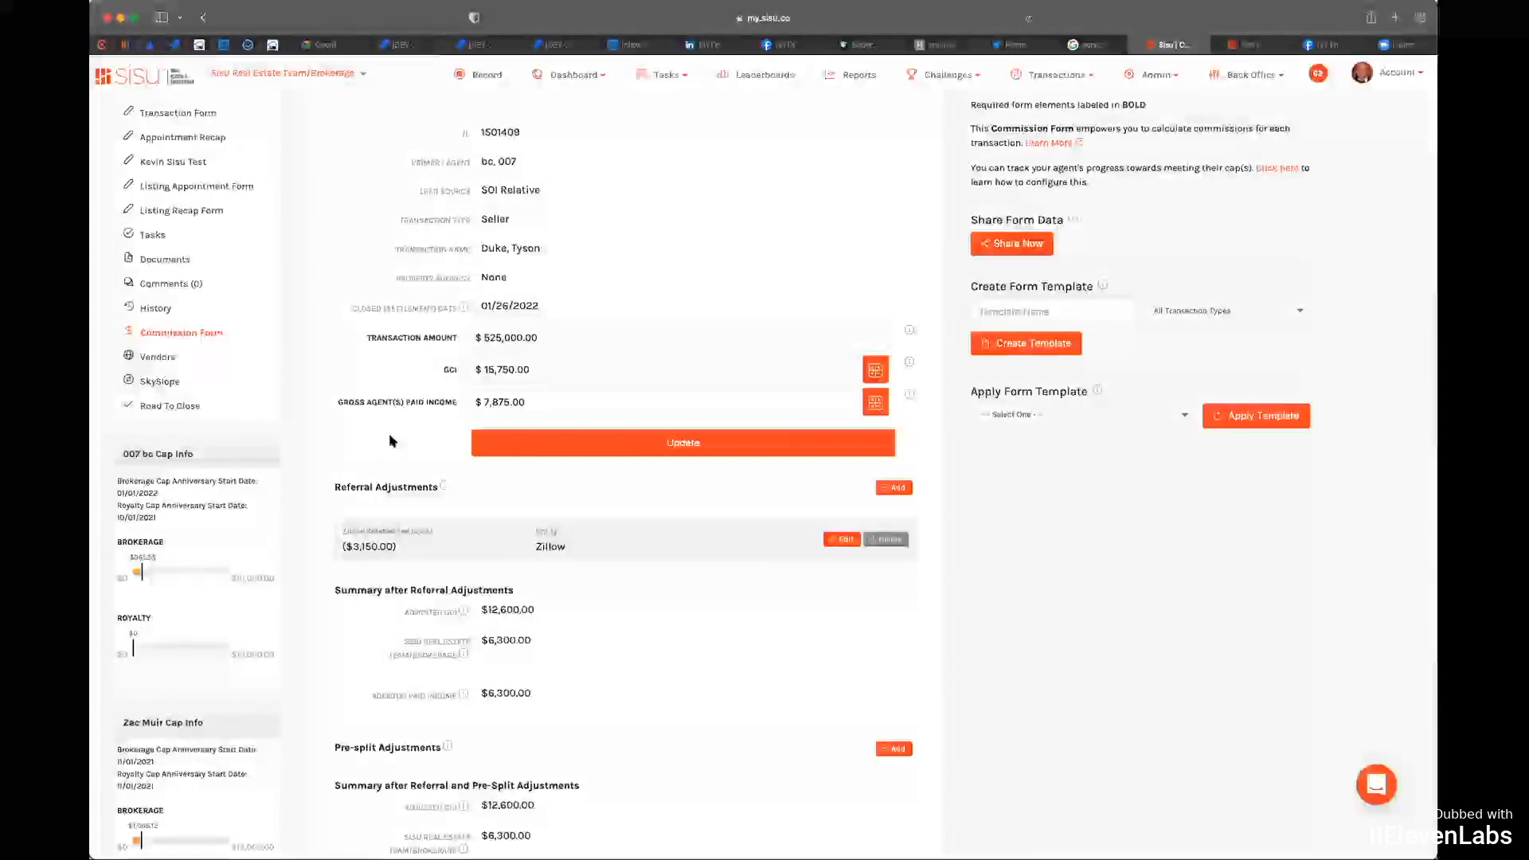
click(487, 408)
scroll(489, 406, down, 1)
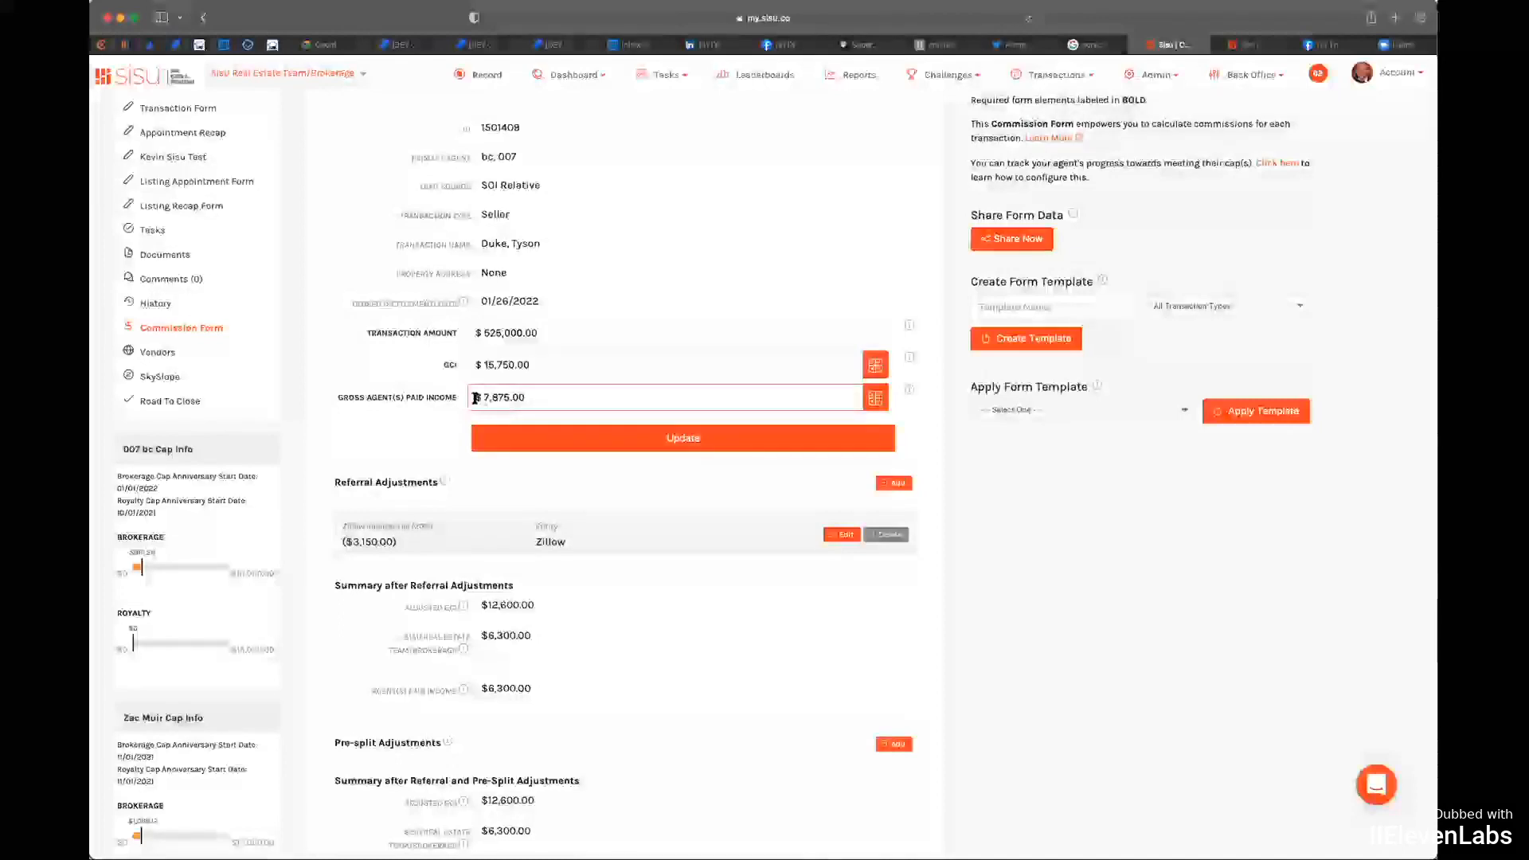
click(477, 362)
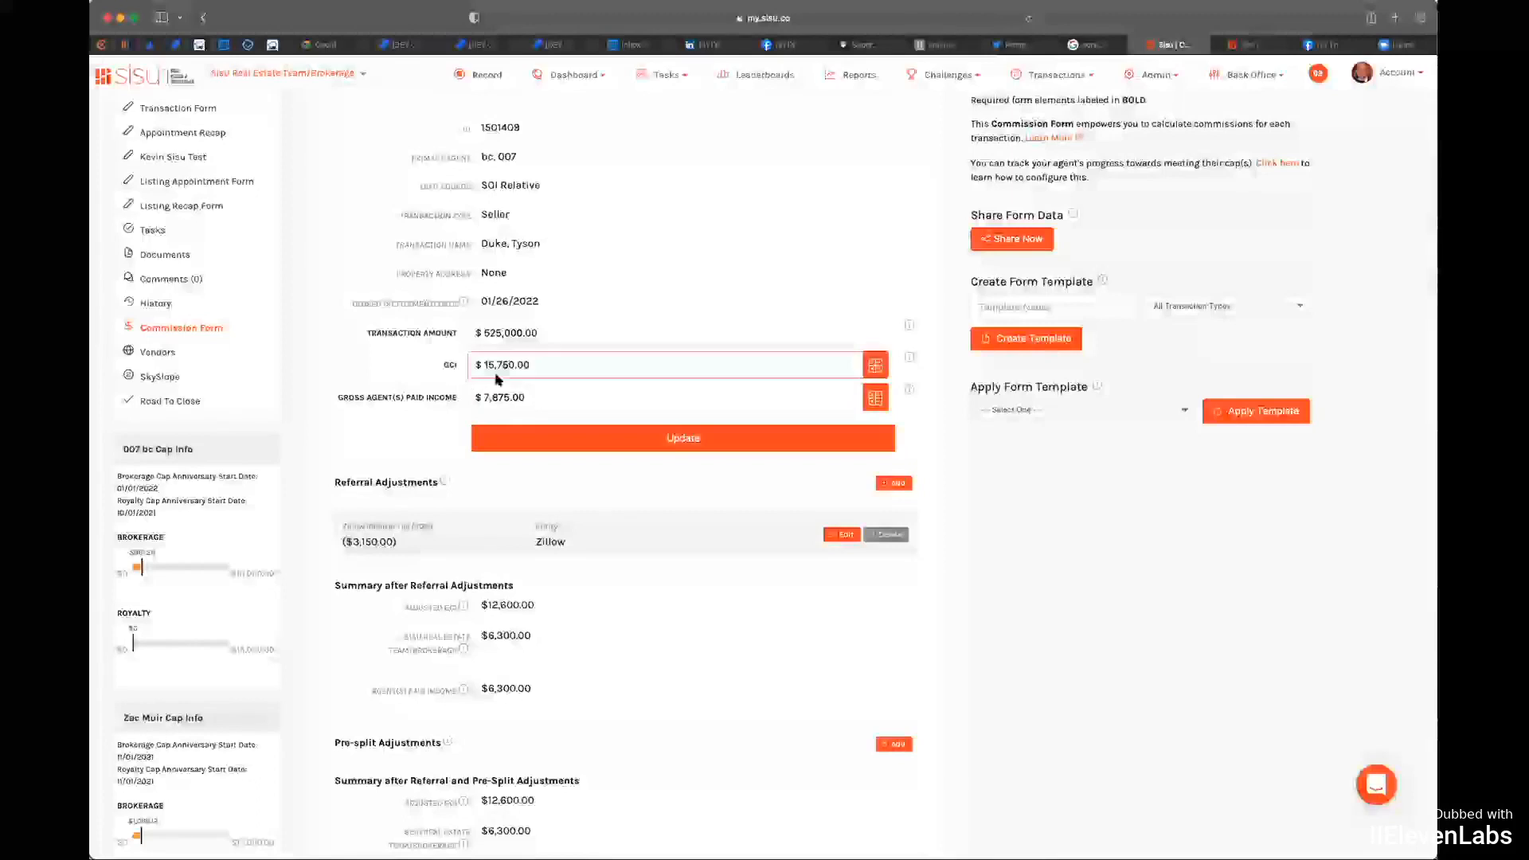
click(513, 385)
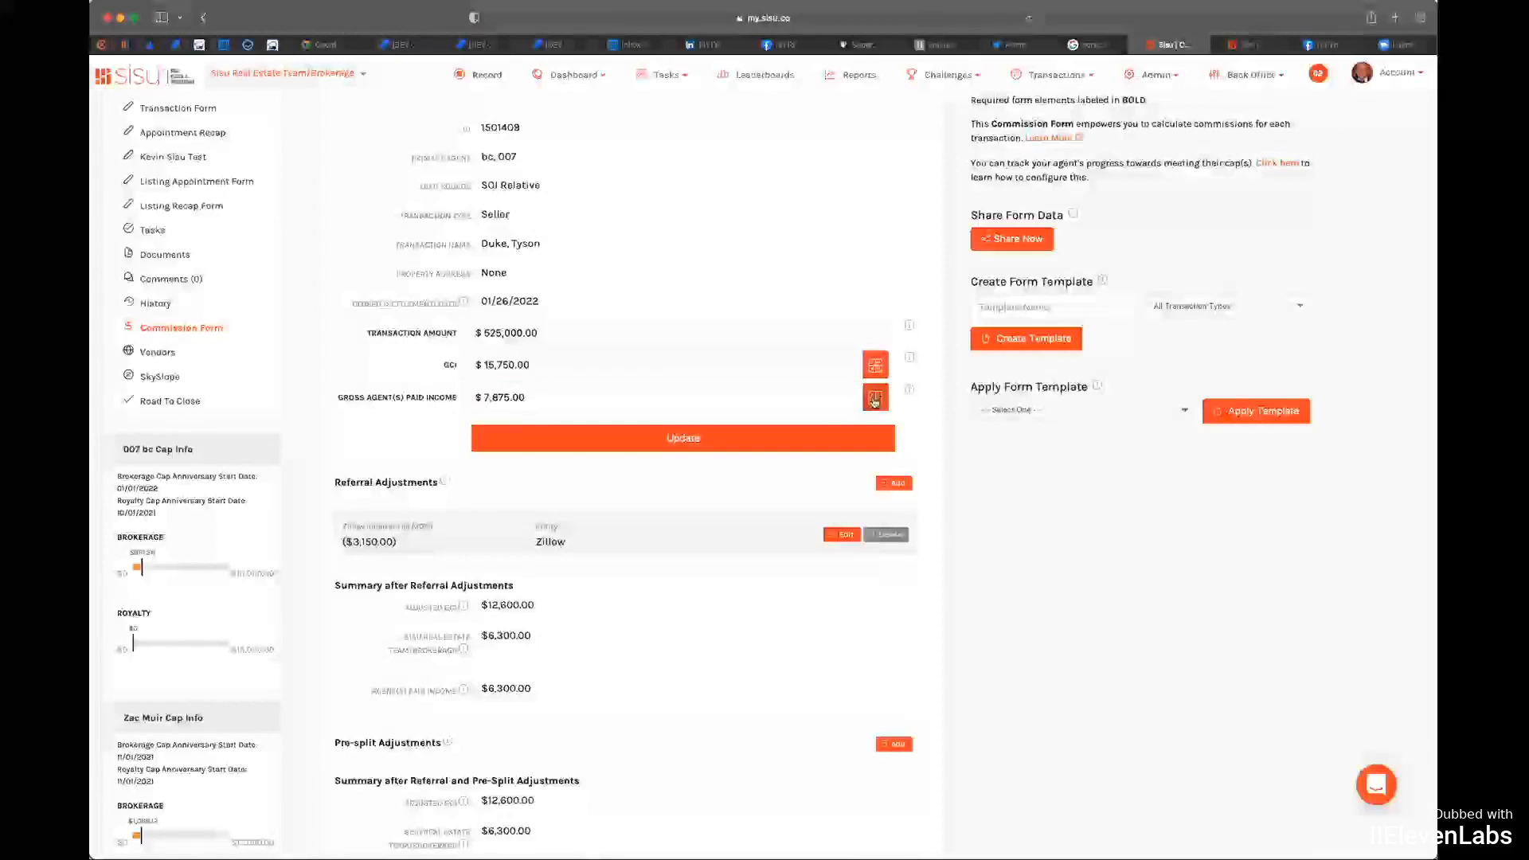
scroll(874, 402, down, 1)
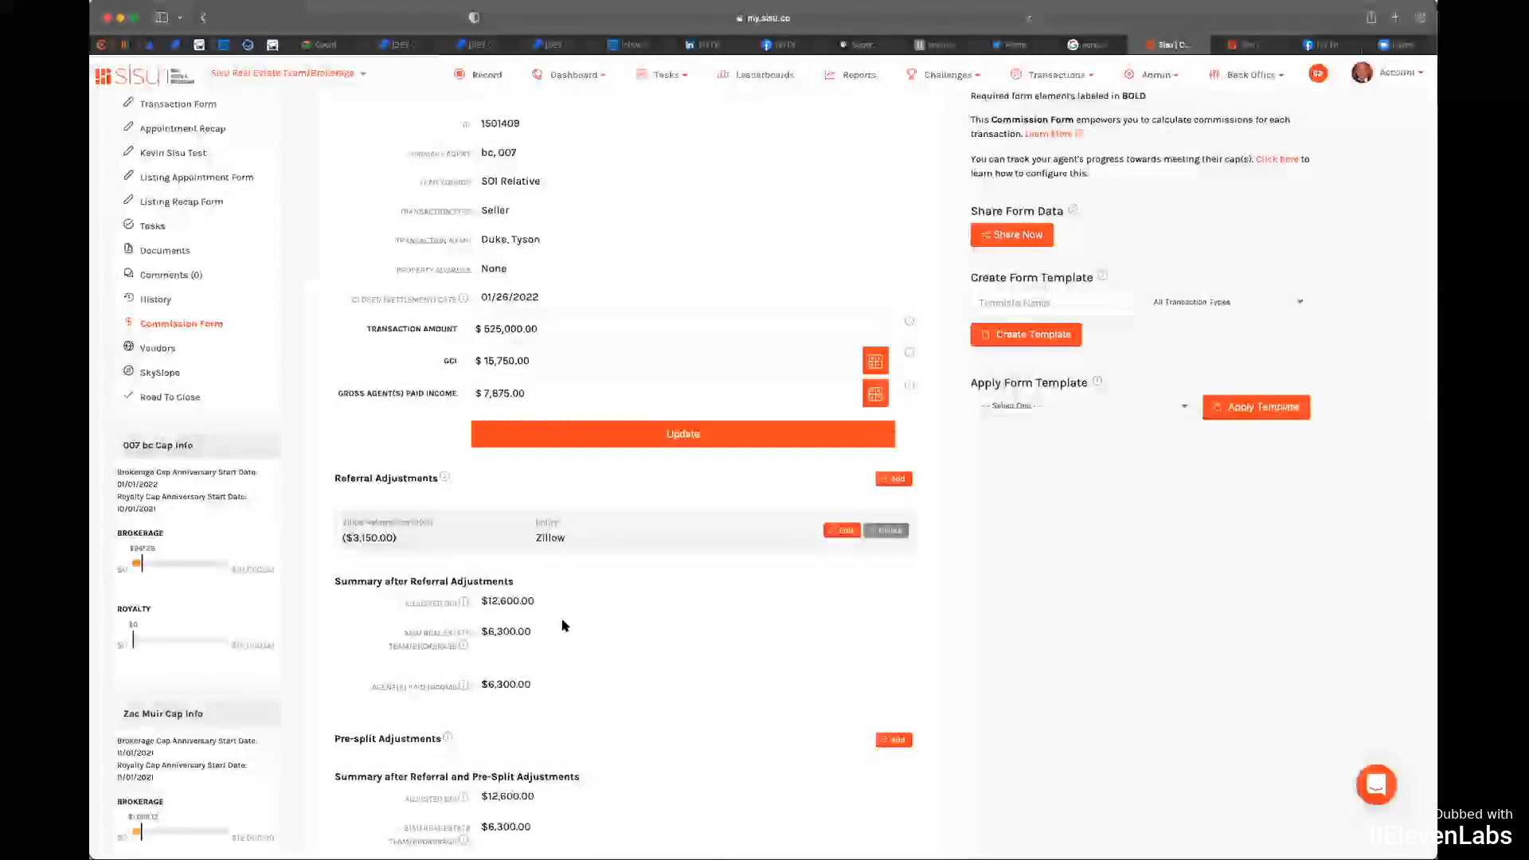
click(495, 390)
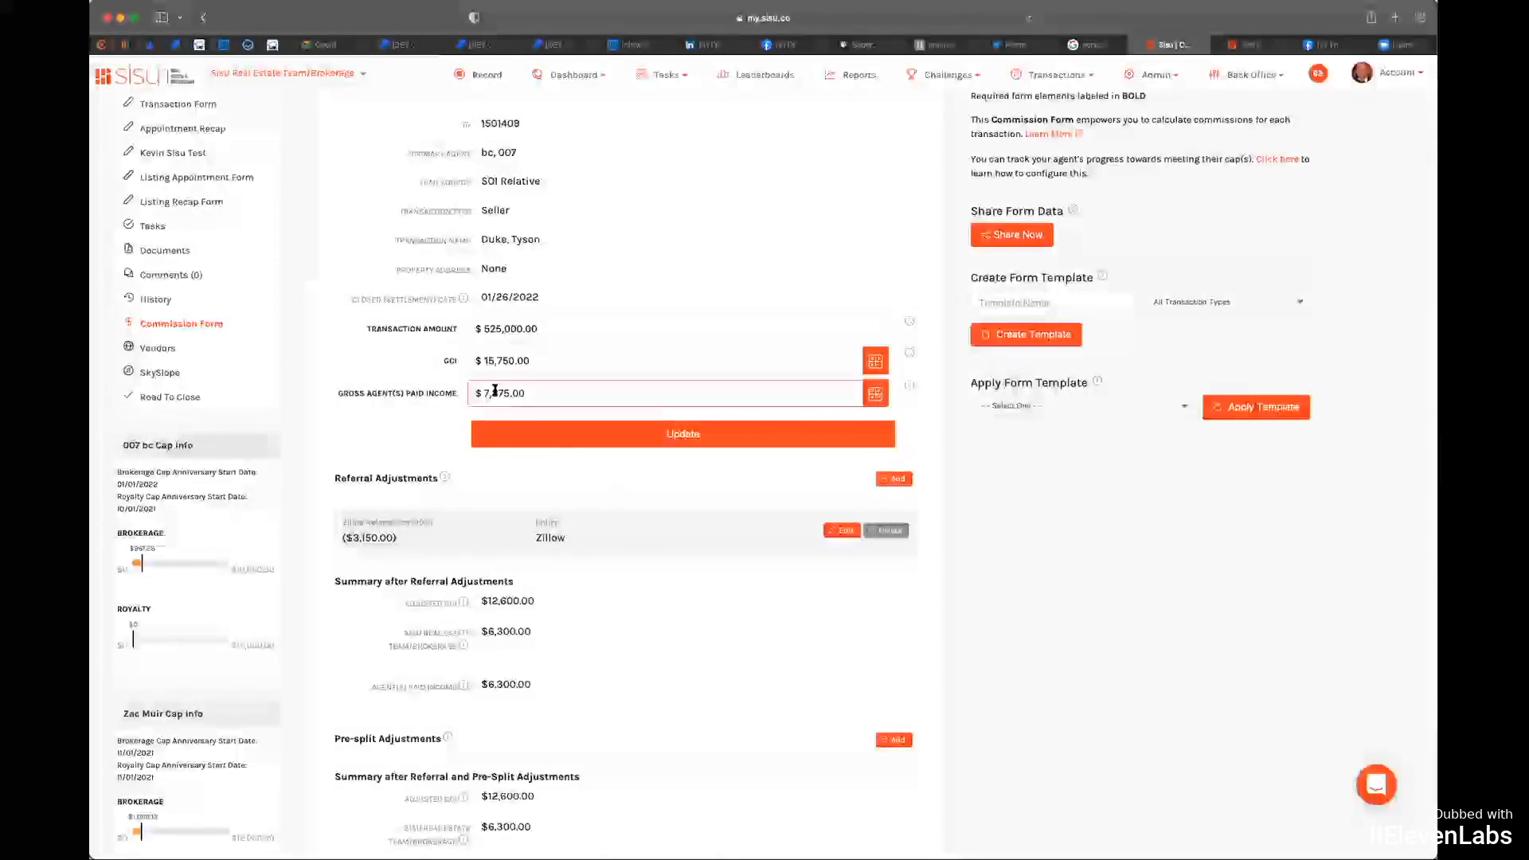
click(458, 420)
Step: Delete the existing Zillow entry from the referral adjustments and confirm leaving the page
scroll(437, 426, up, 1)
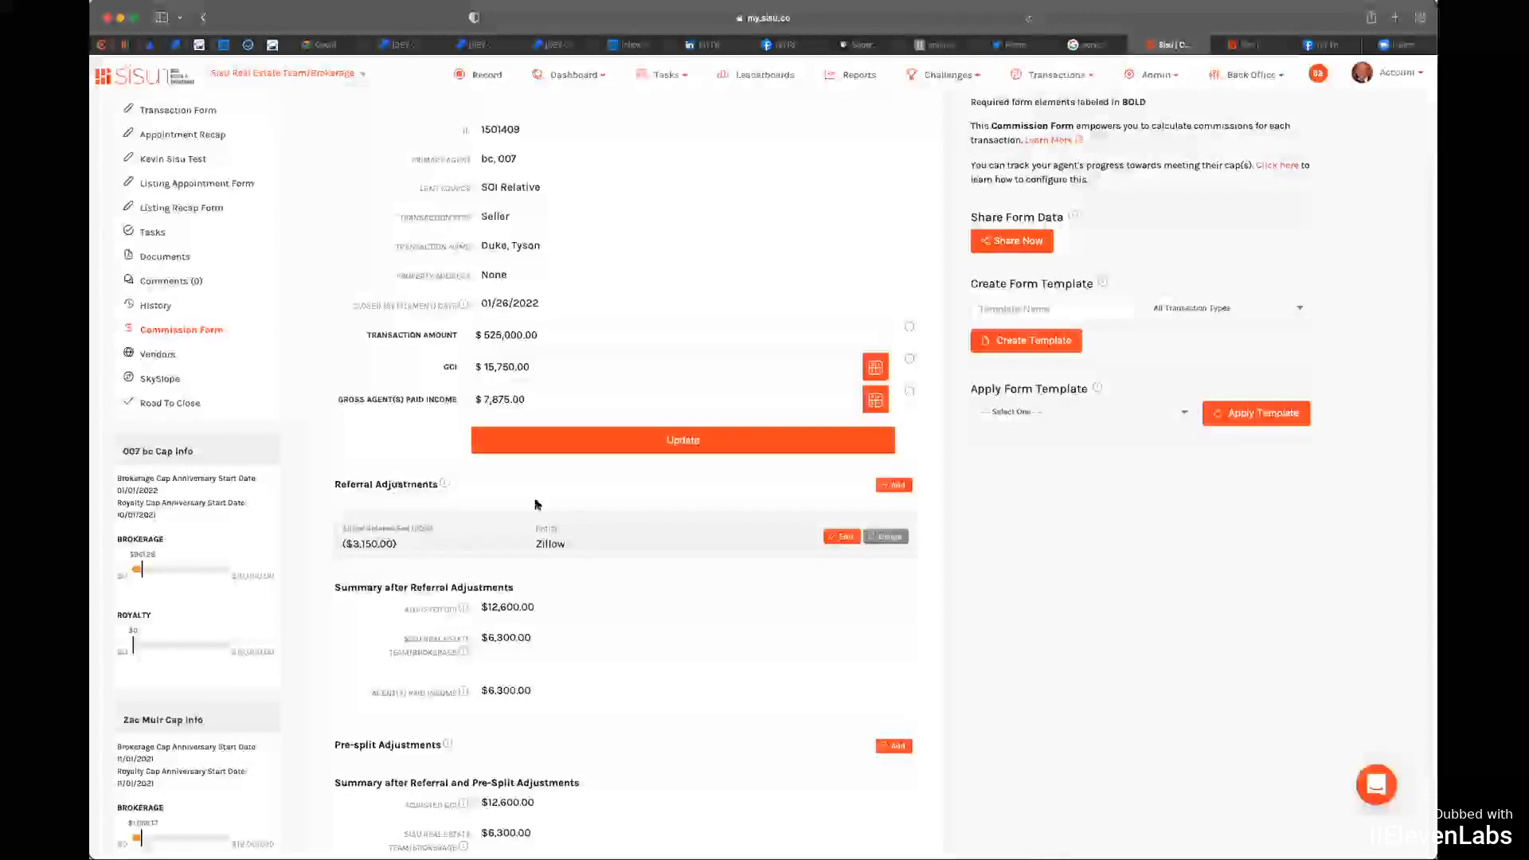
click(836, 540)
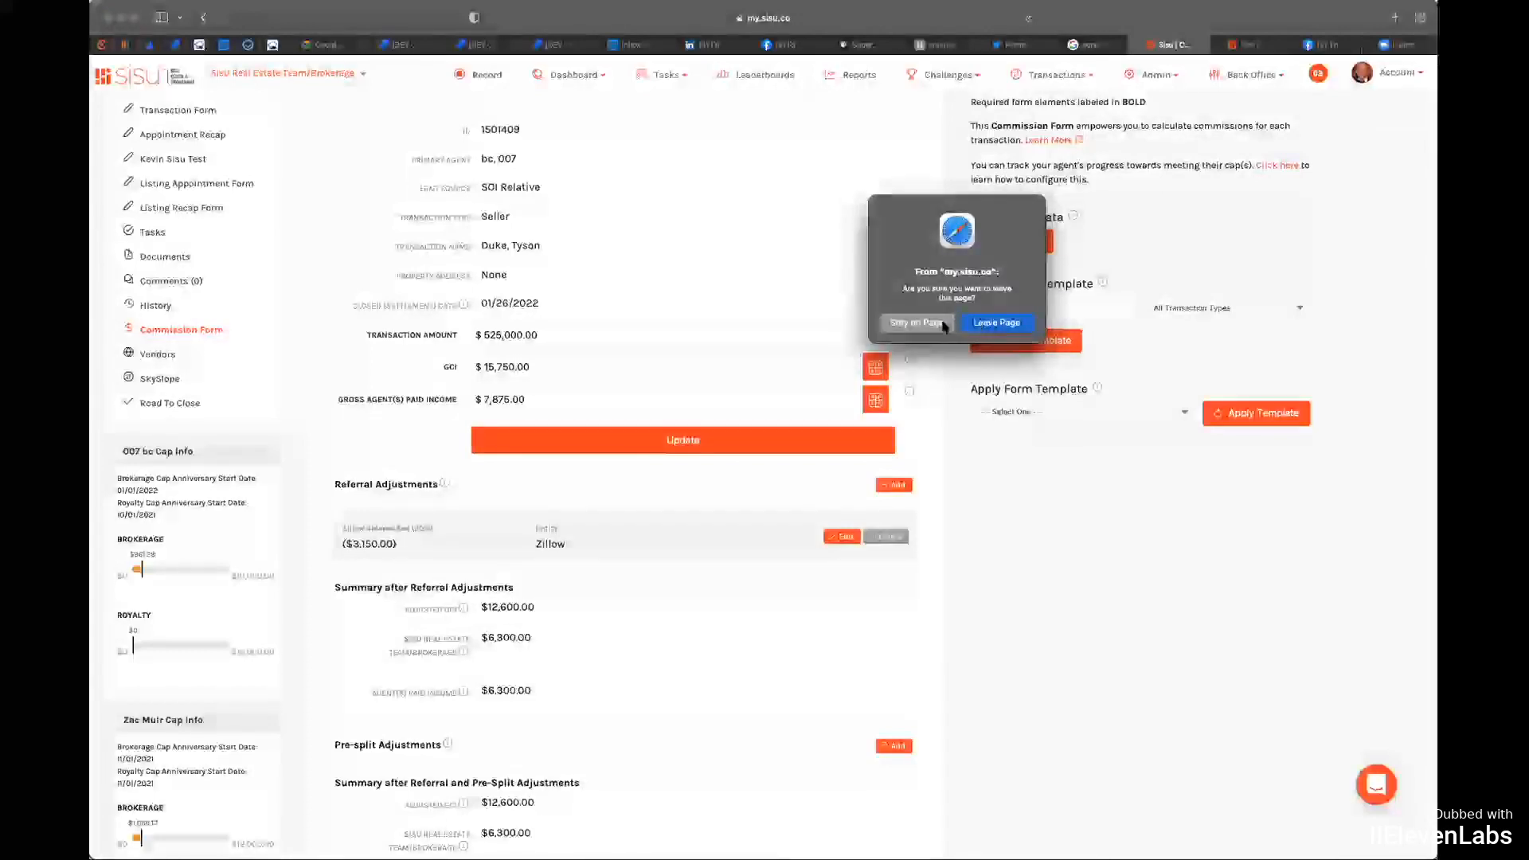
click(988, 326)
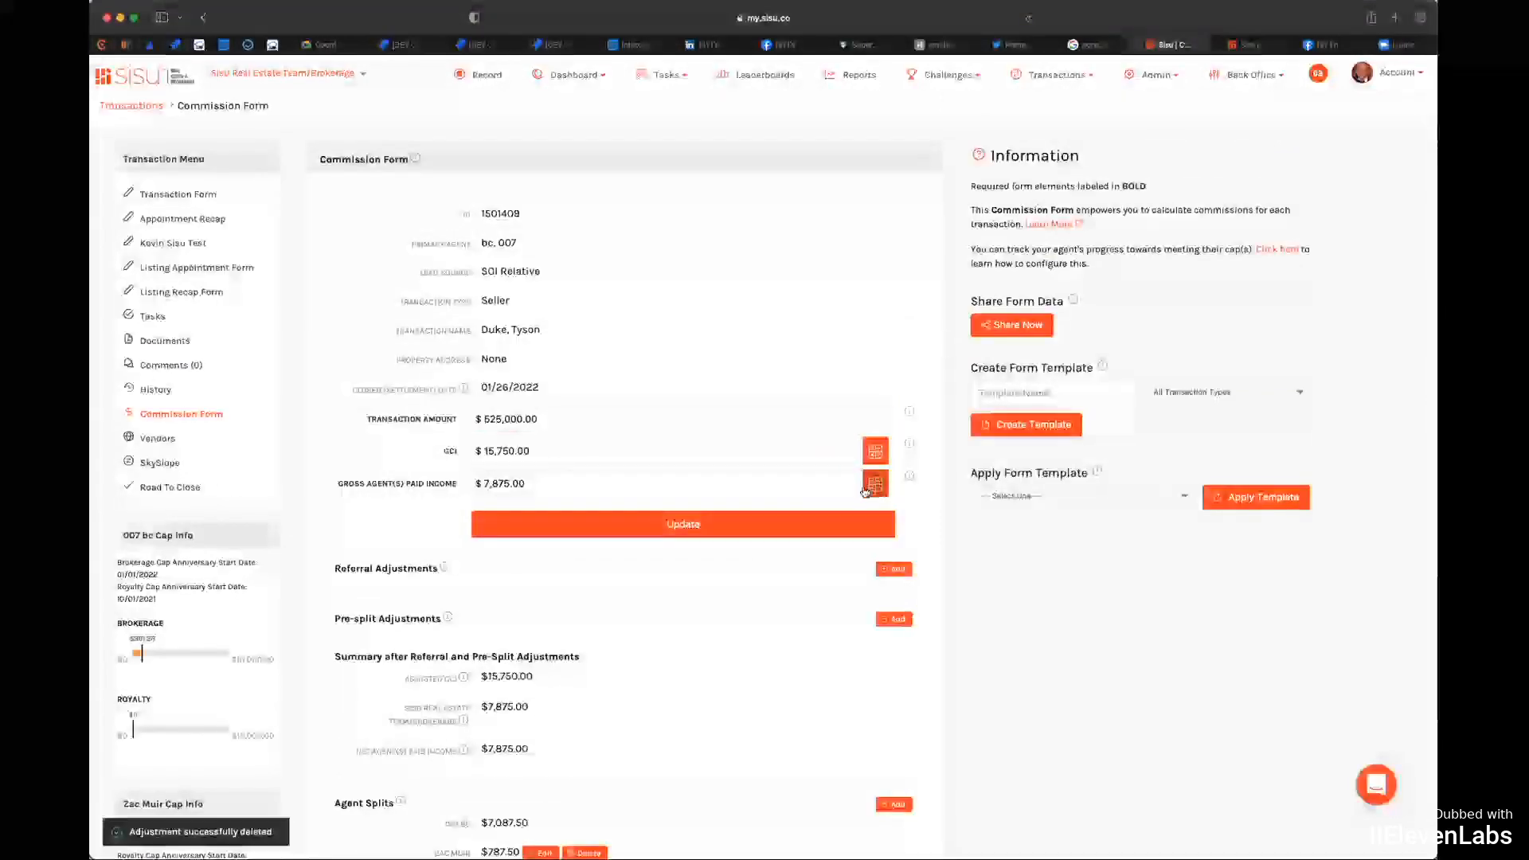
Step: Add a referral adjustment with the Zillow Referral Fee category, deducting 35 percent for the entity Zillow
click(895, 571)
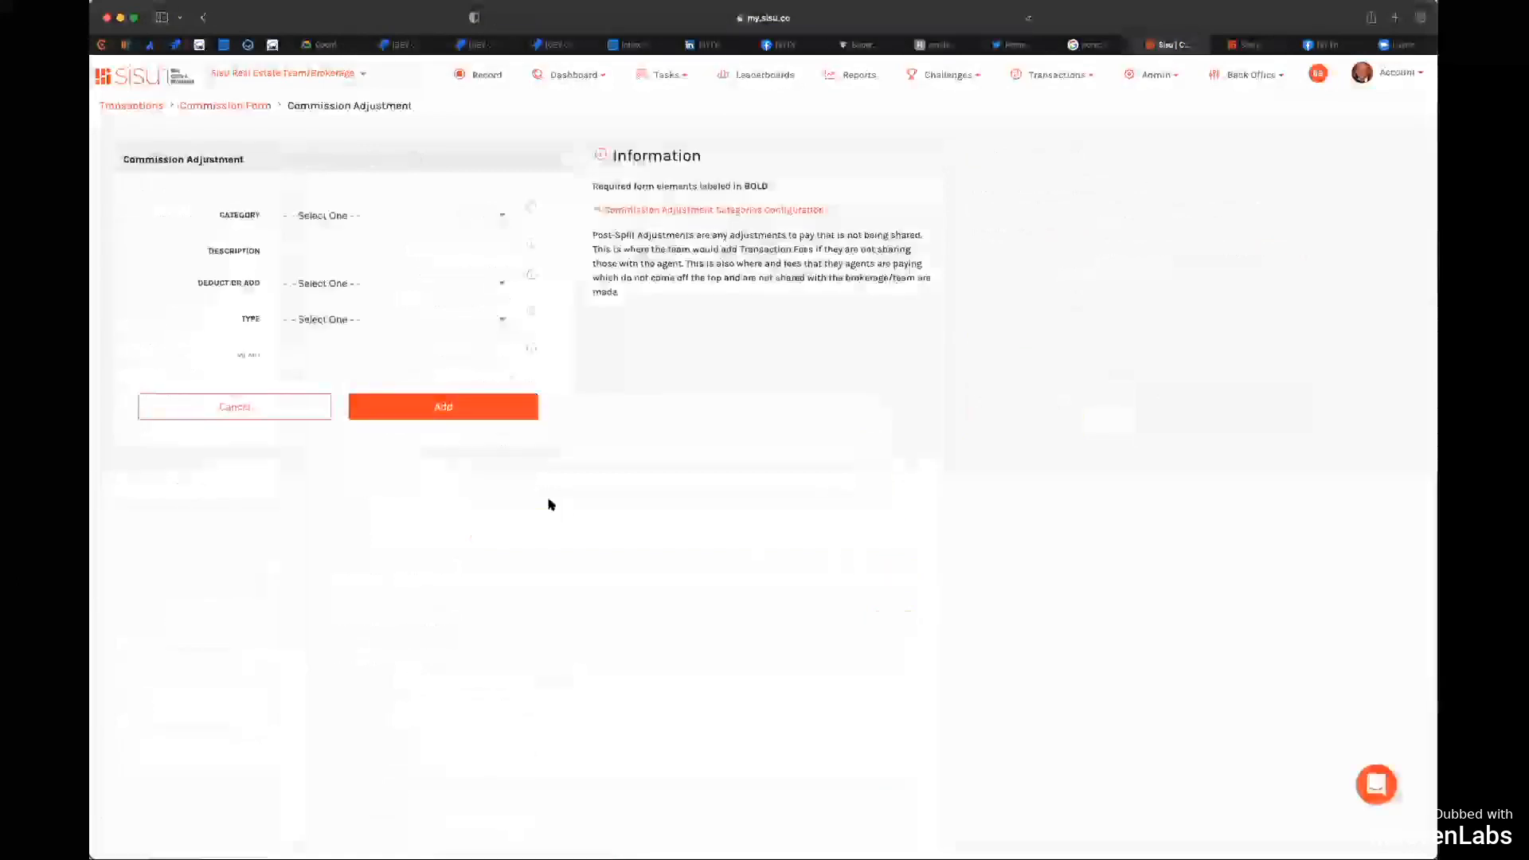
click(445, 216)
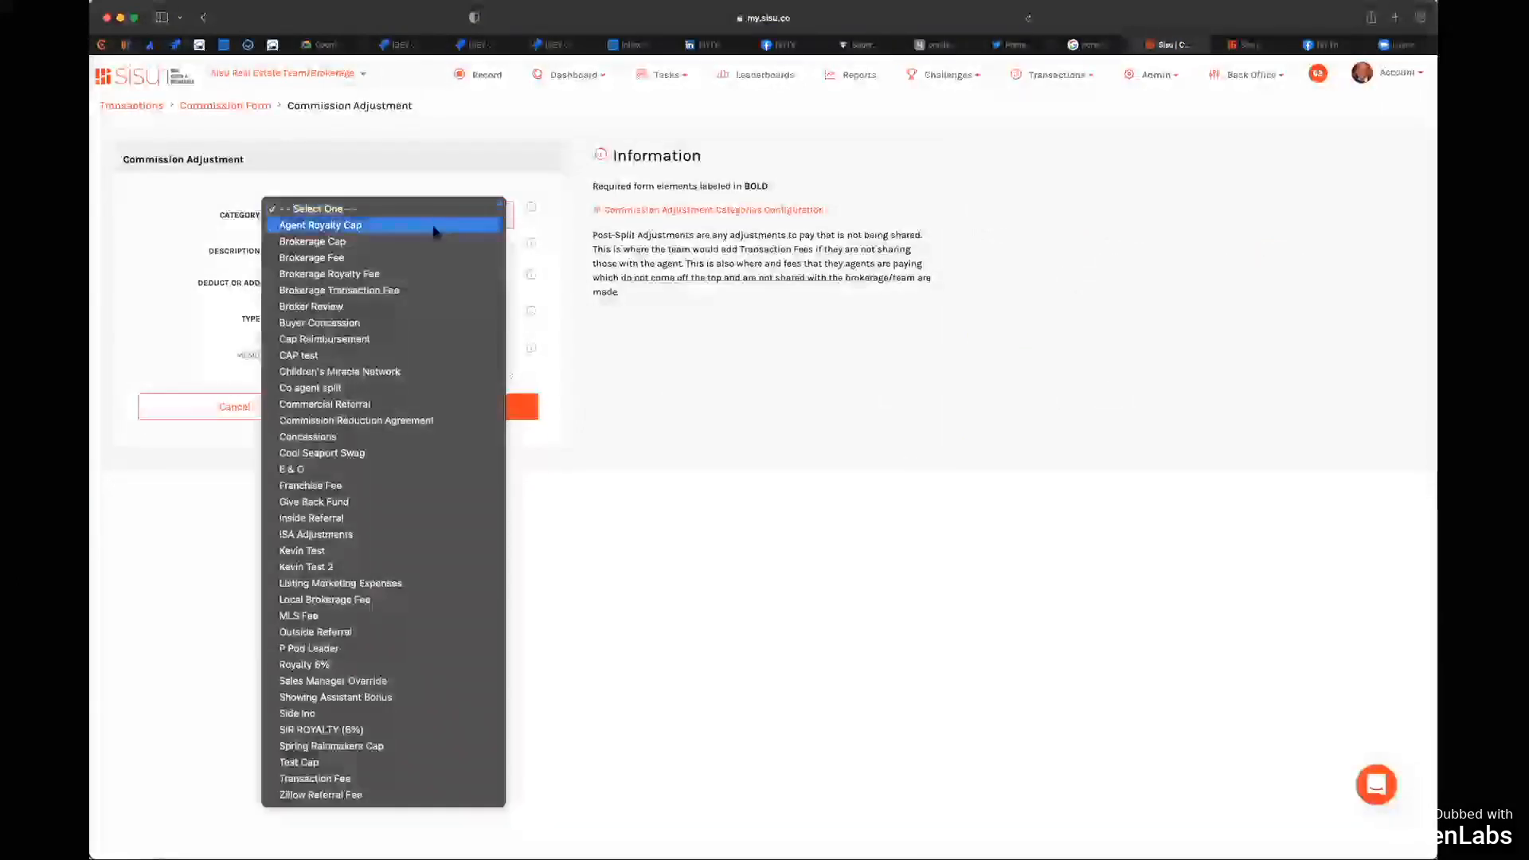
click(312, 795)
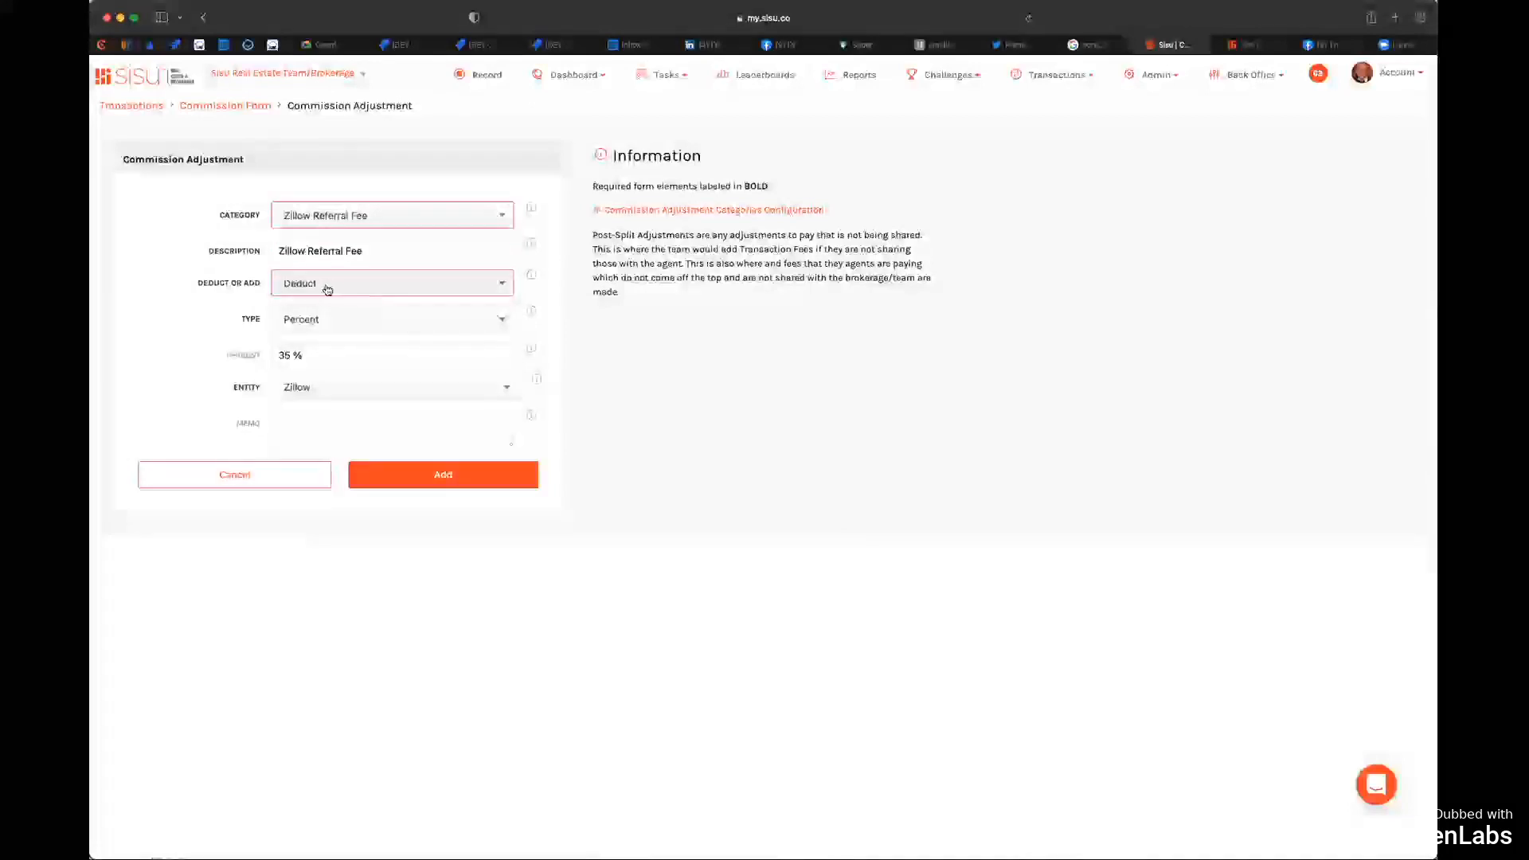
click(311, 354)
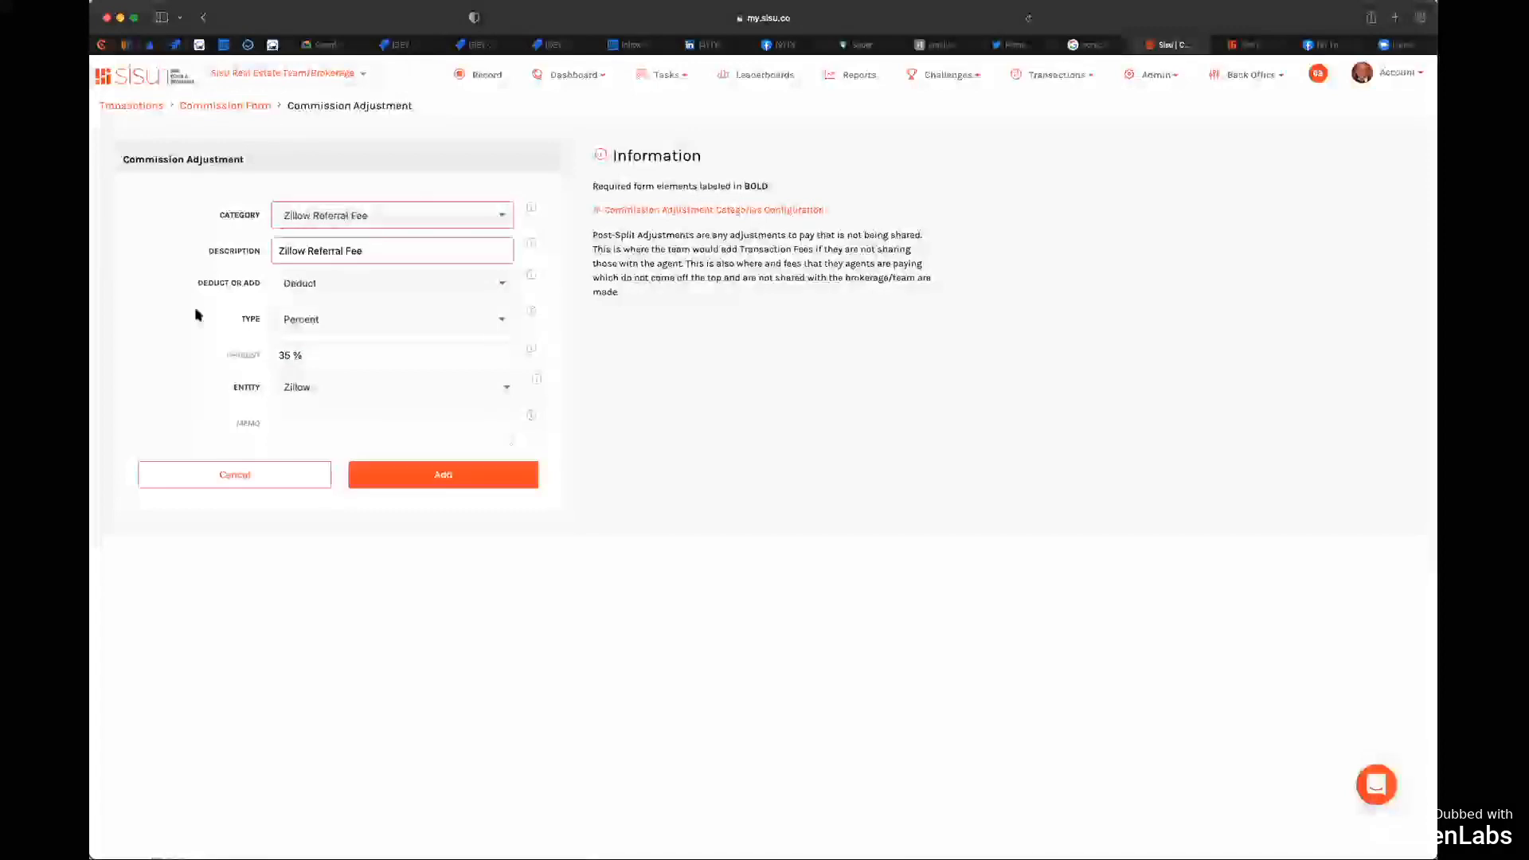
click(455, 475)
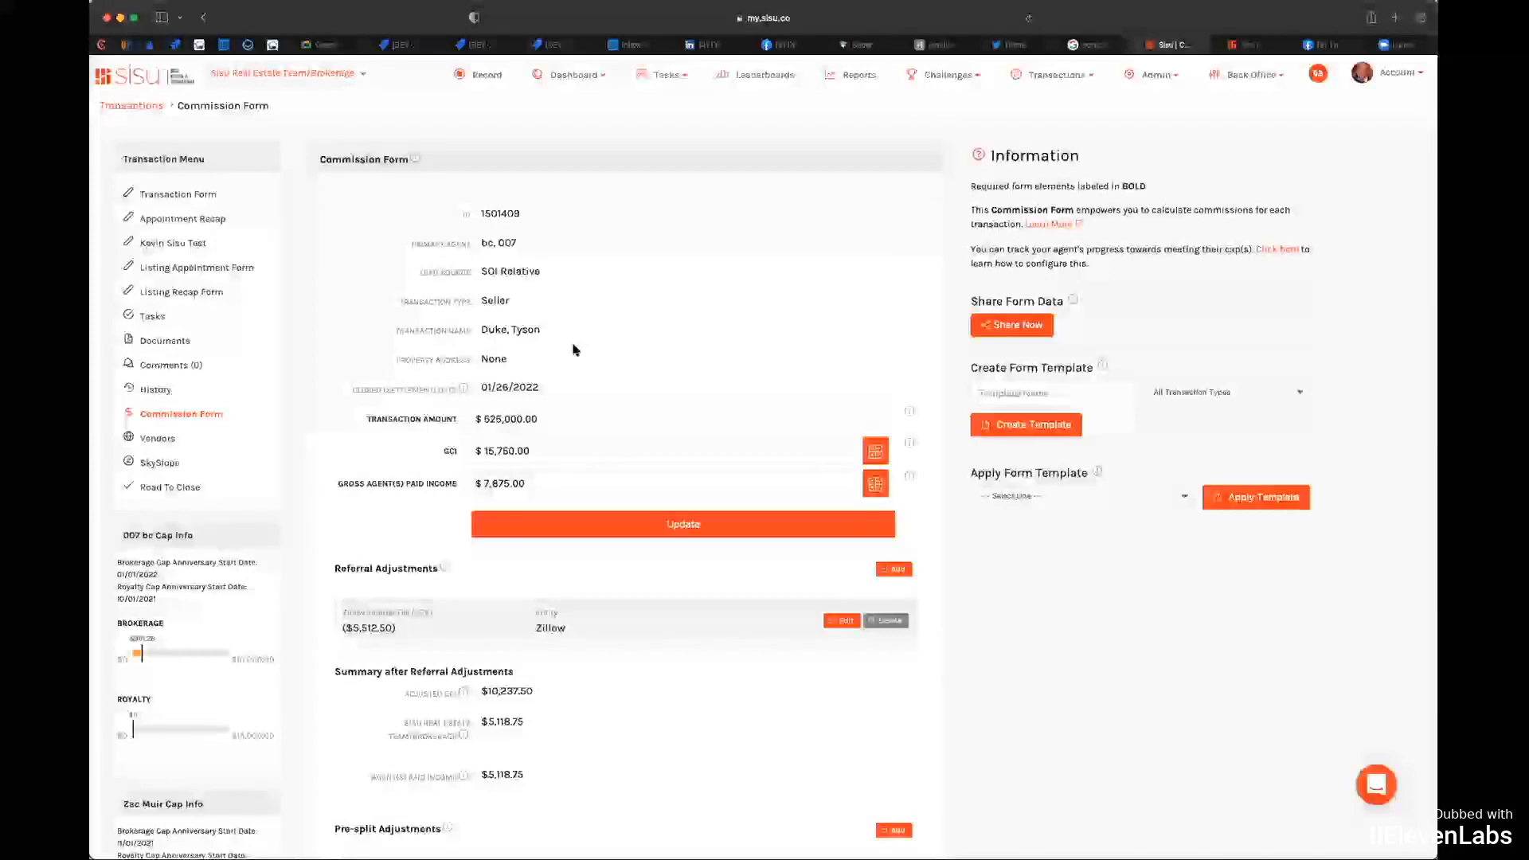
Step: Examine the new Zillow referral adjustment against the GCI, gross agent(s) paid income and summary after referral adjustments
scroll(551, 438, down, 1)
scroll(539, 499, up, 1)
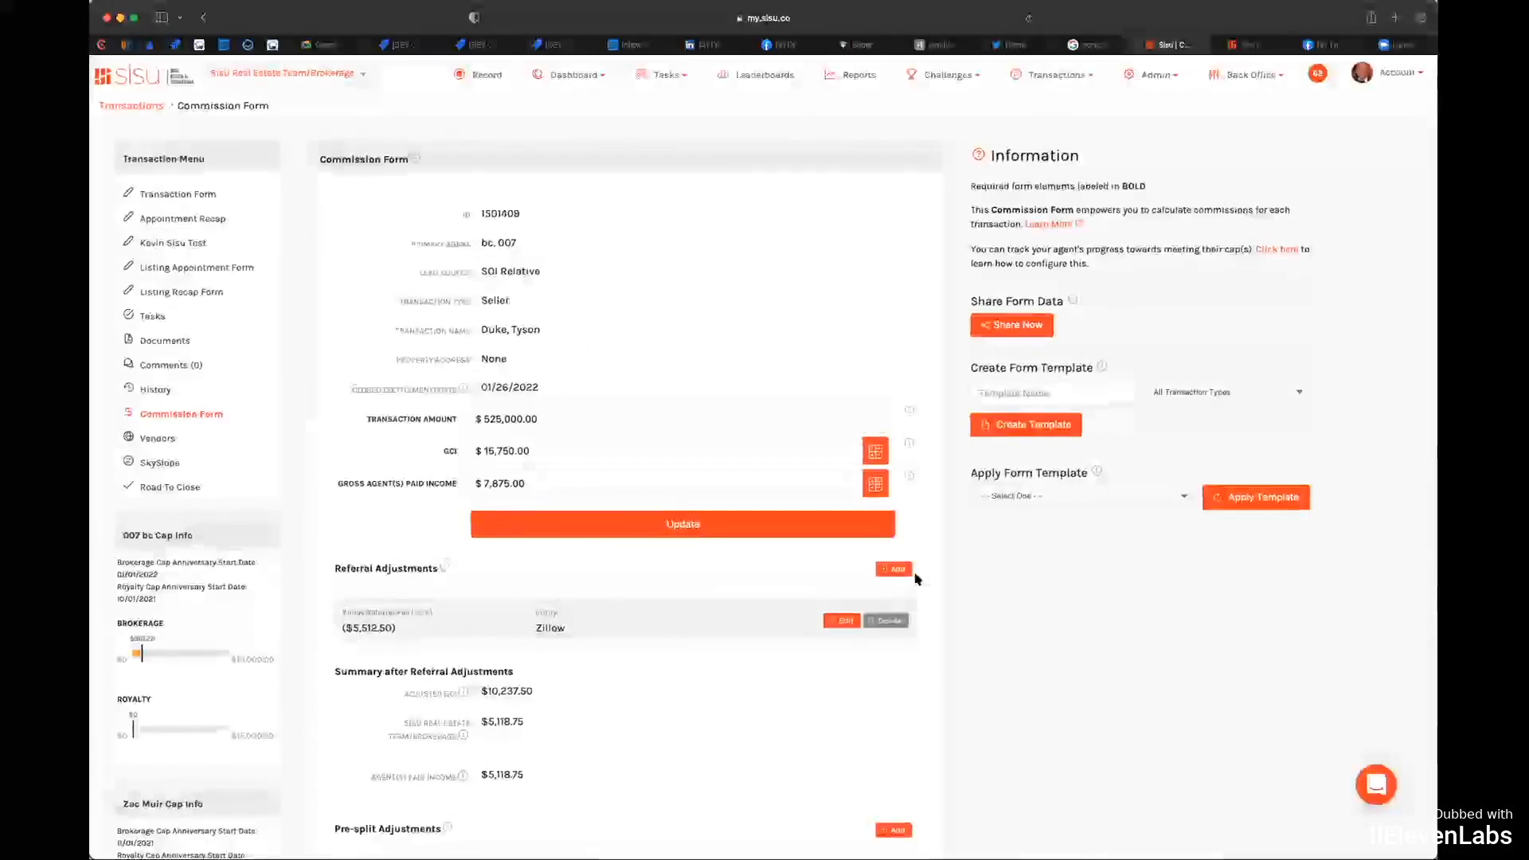
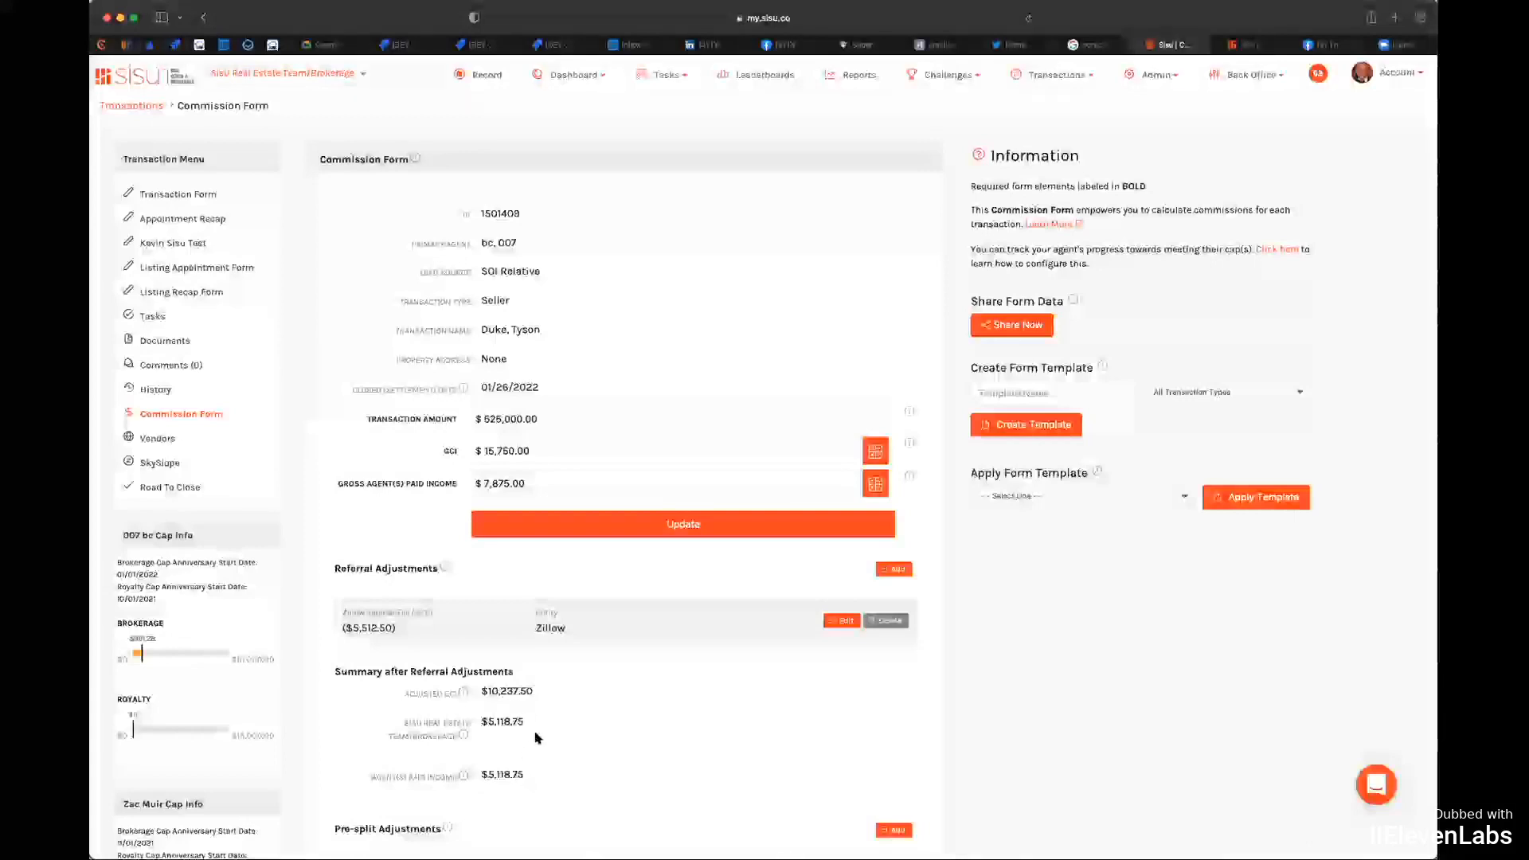
scroll(542, 738, down, 2)
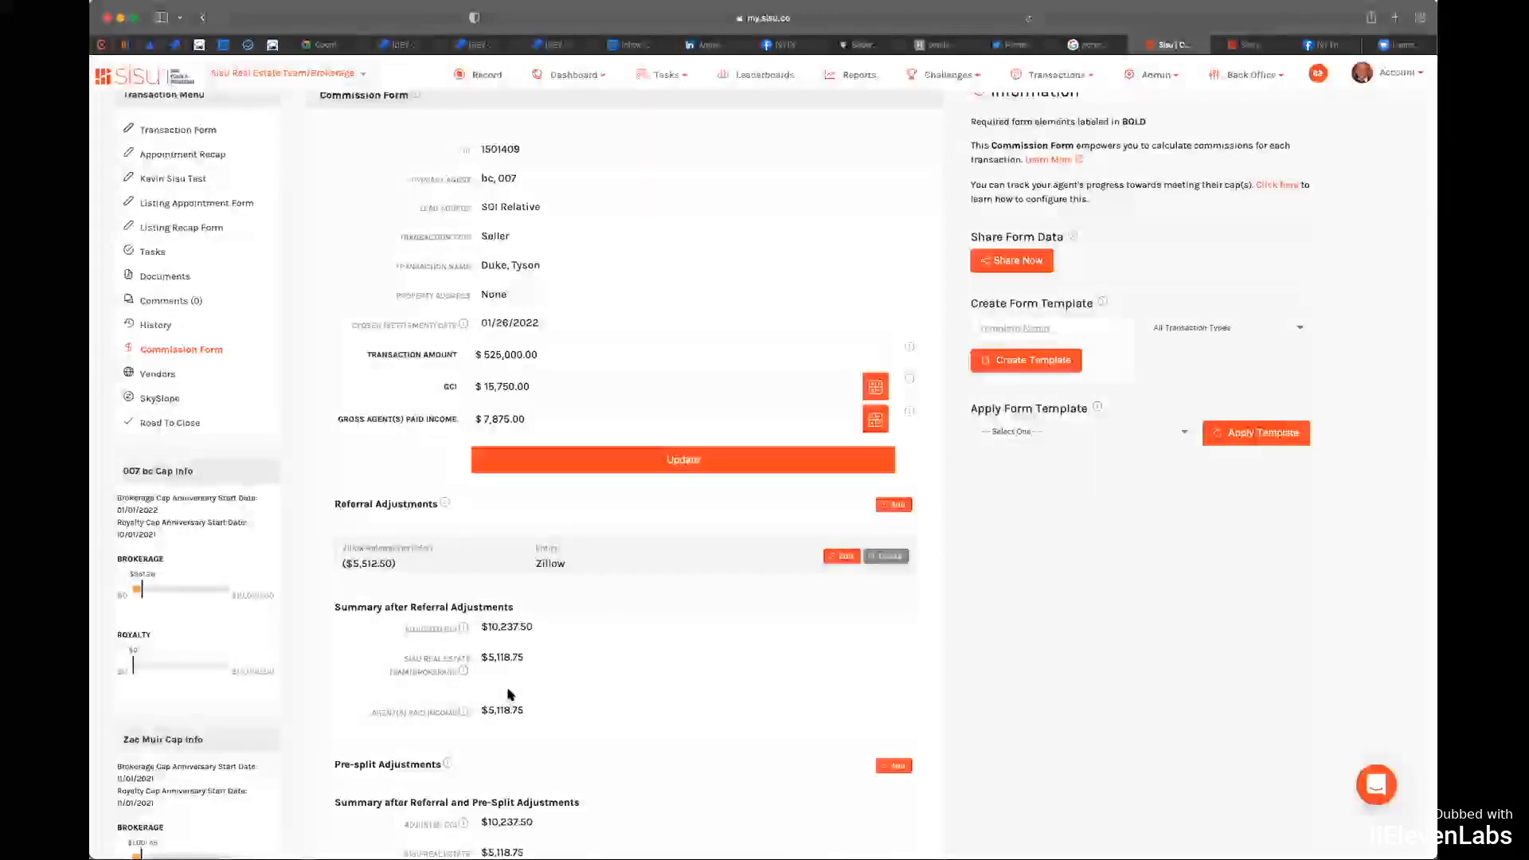
click(608, 420)
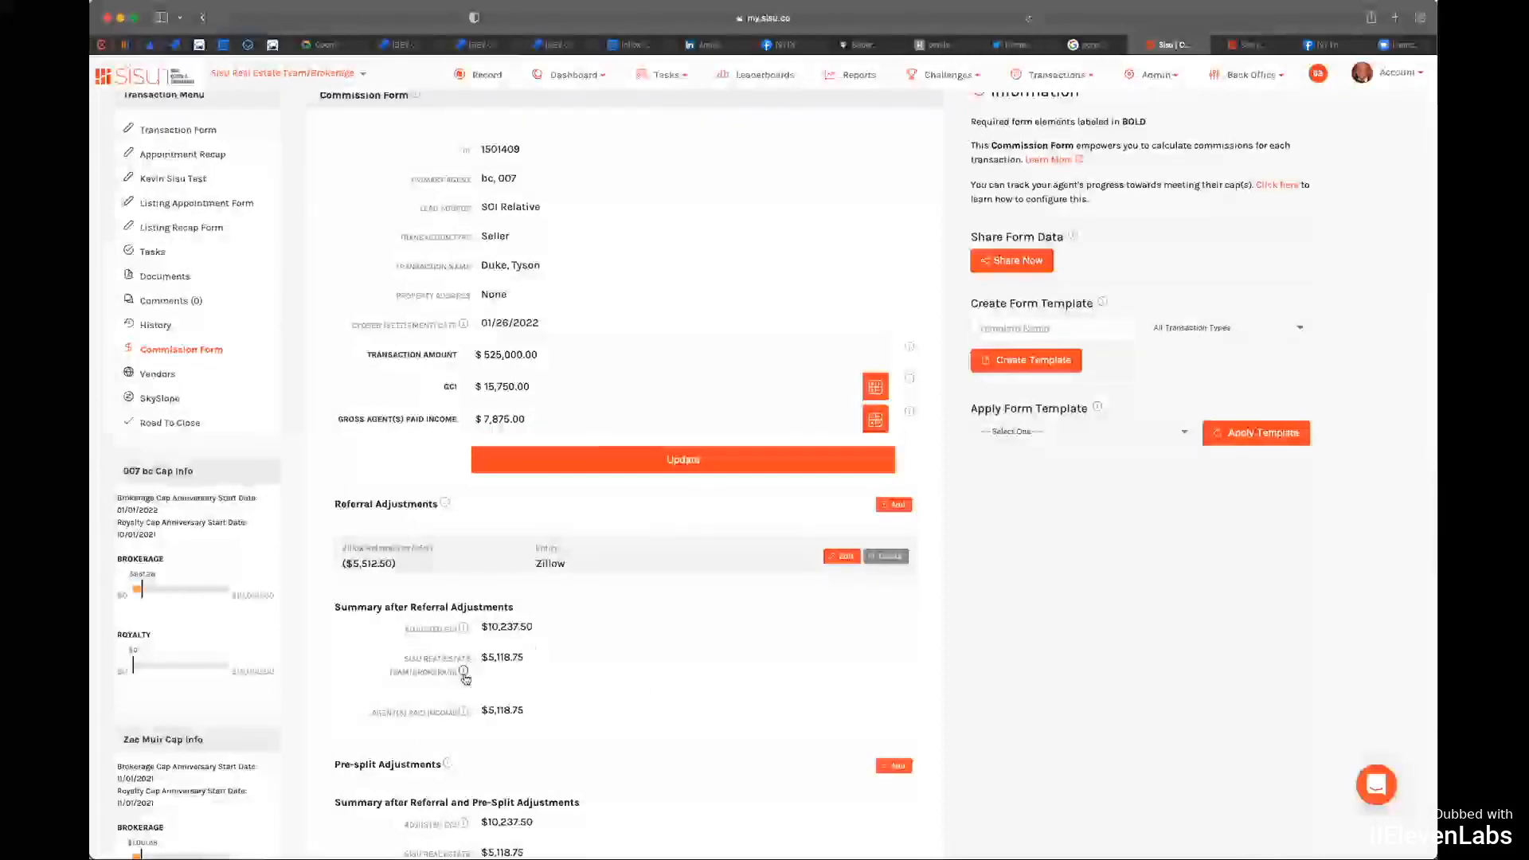
scroll(464, 677, down, 3)
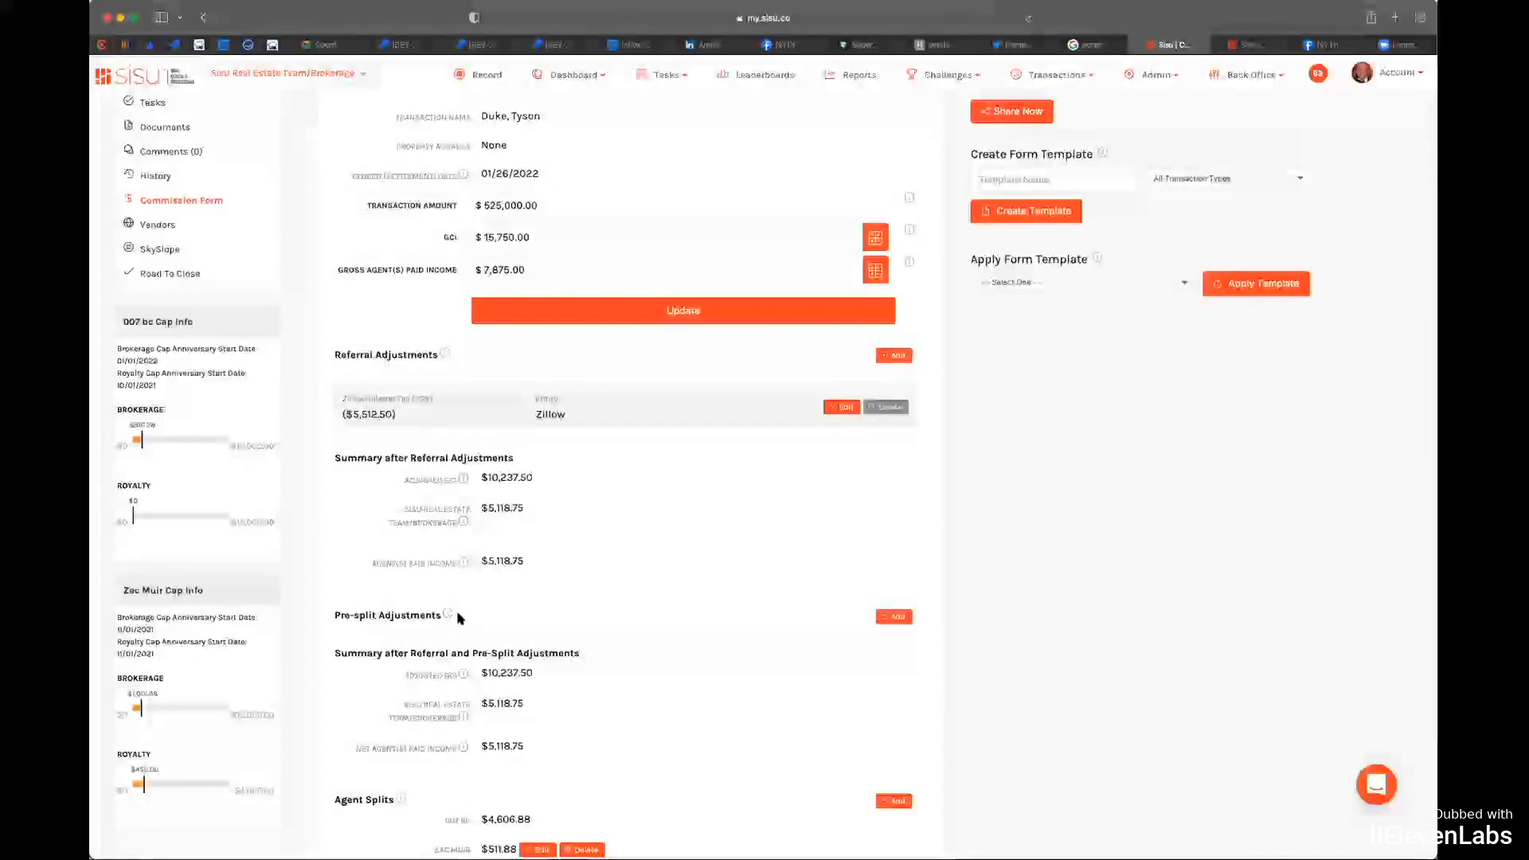
Step: Add a pre-split adjustment with the Transaction Fee category, adding an amount of $495.00
scroll(867, 619, up, 1)
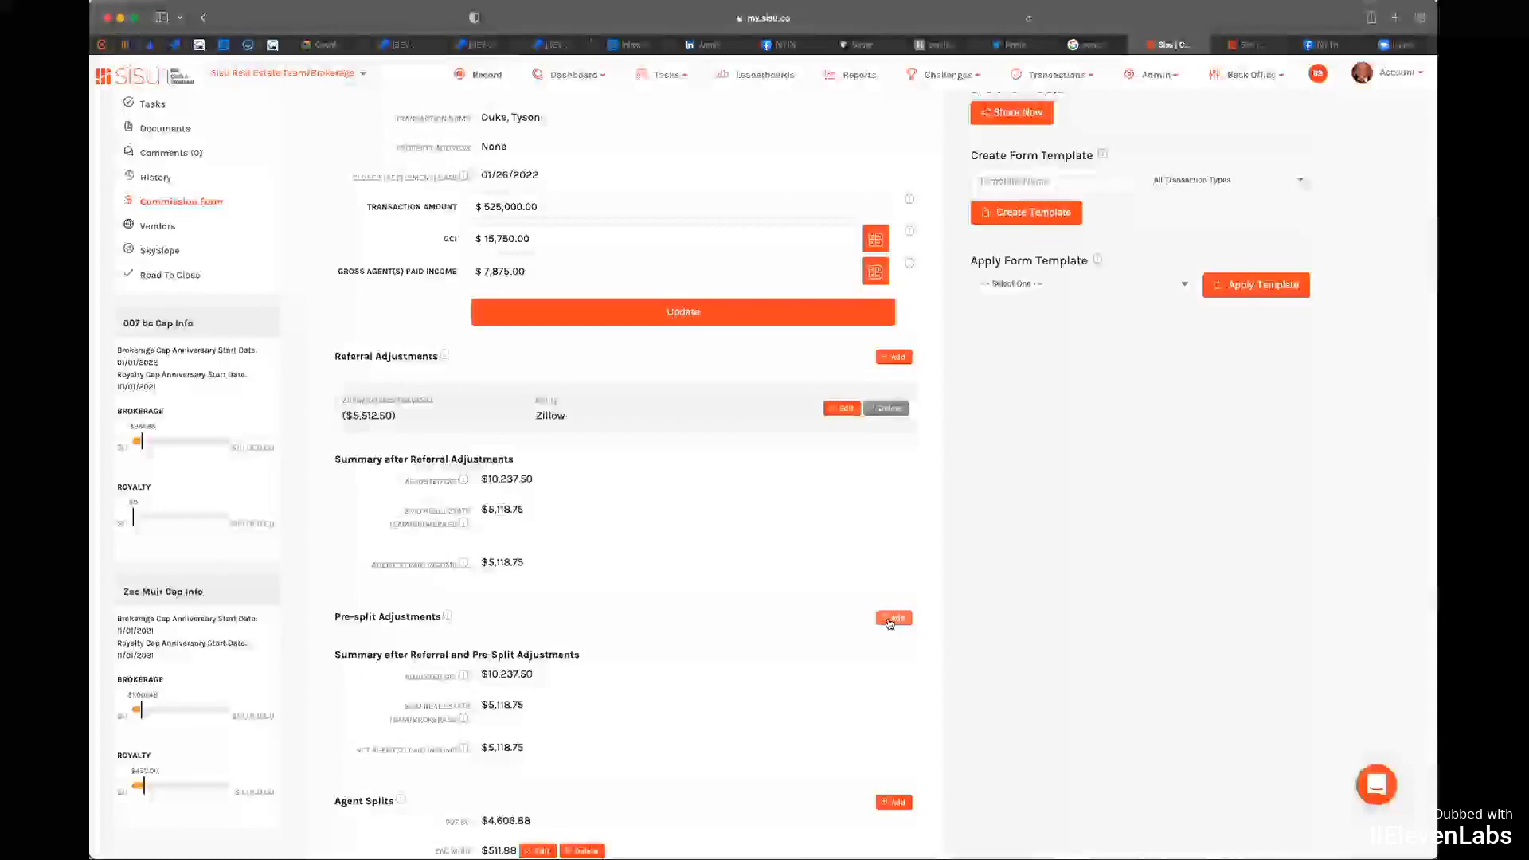
scroll(889, 623, up, 1)
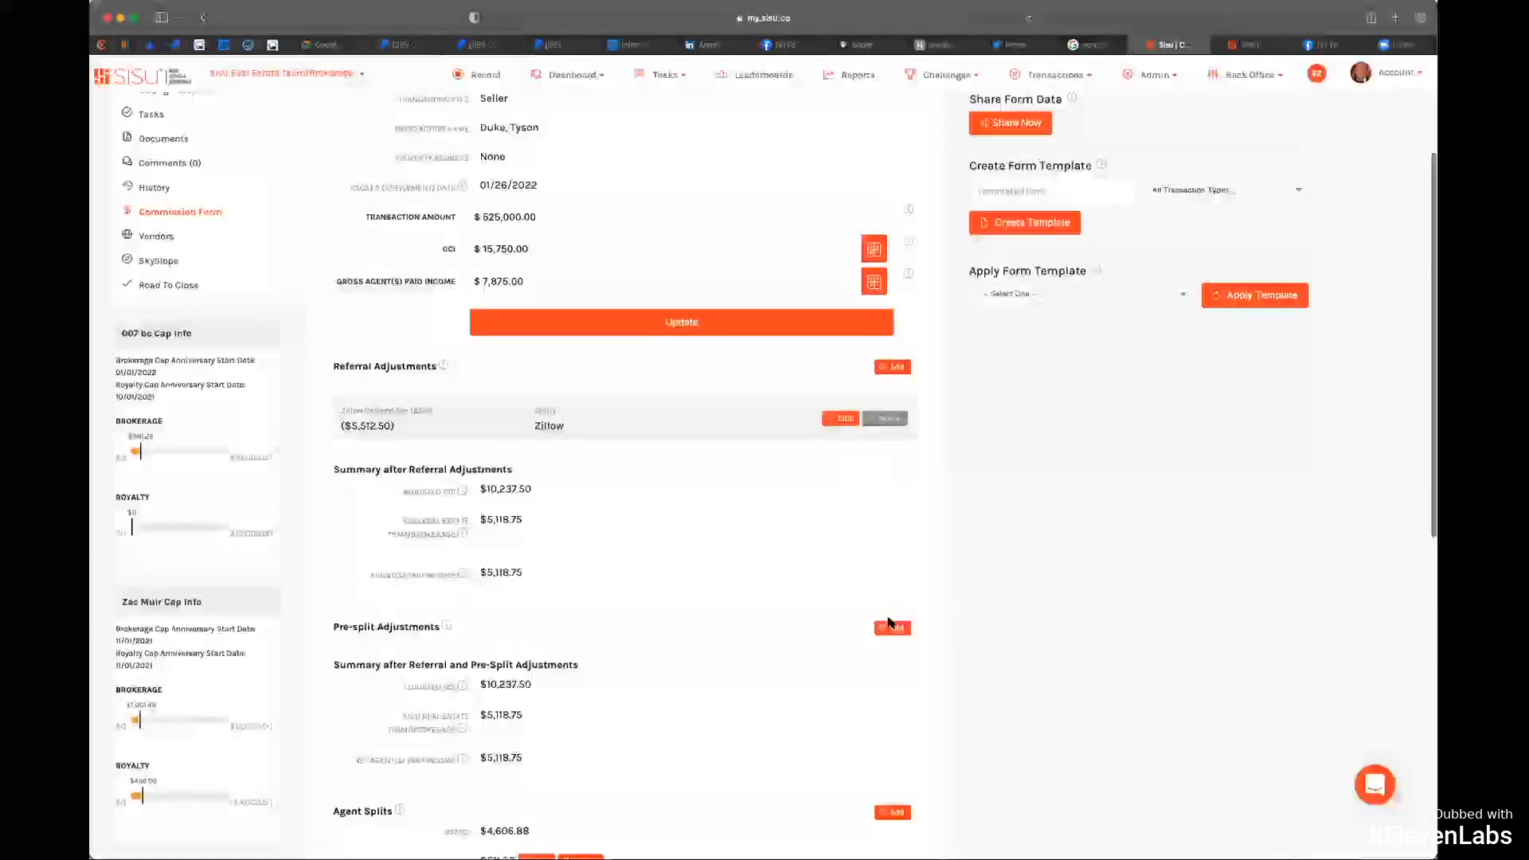
click(891, 626)
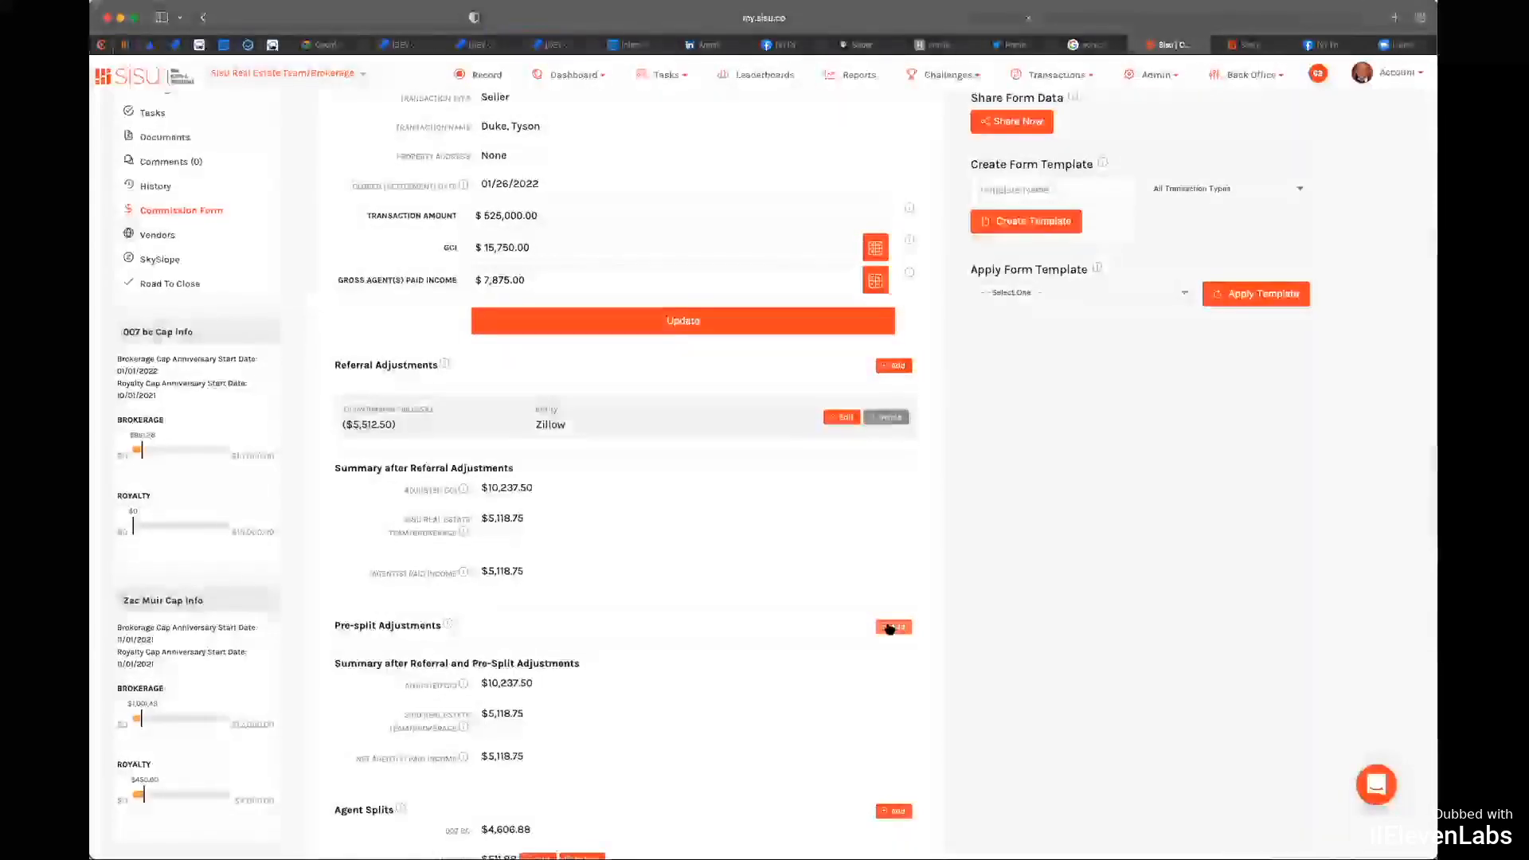
click(495, 215)
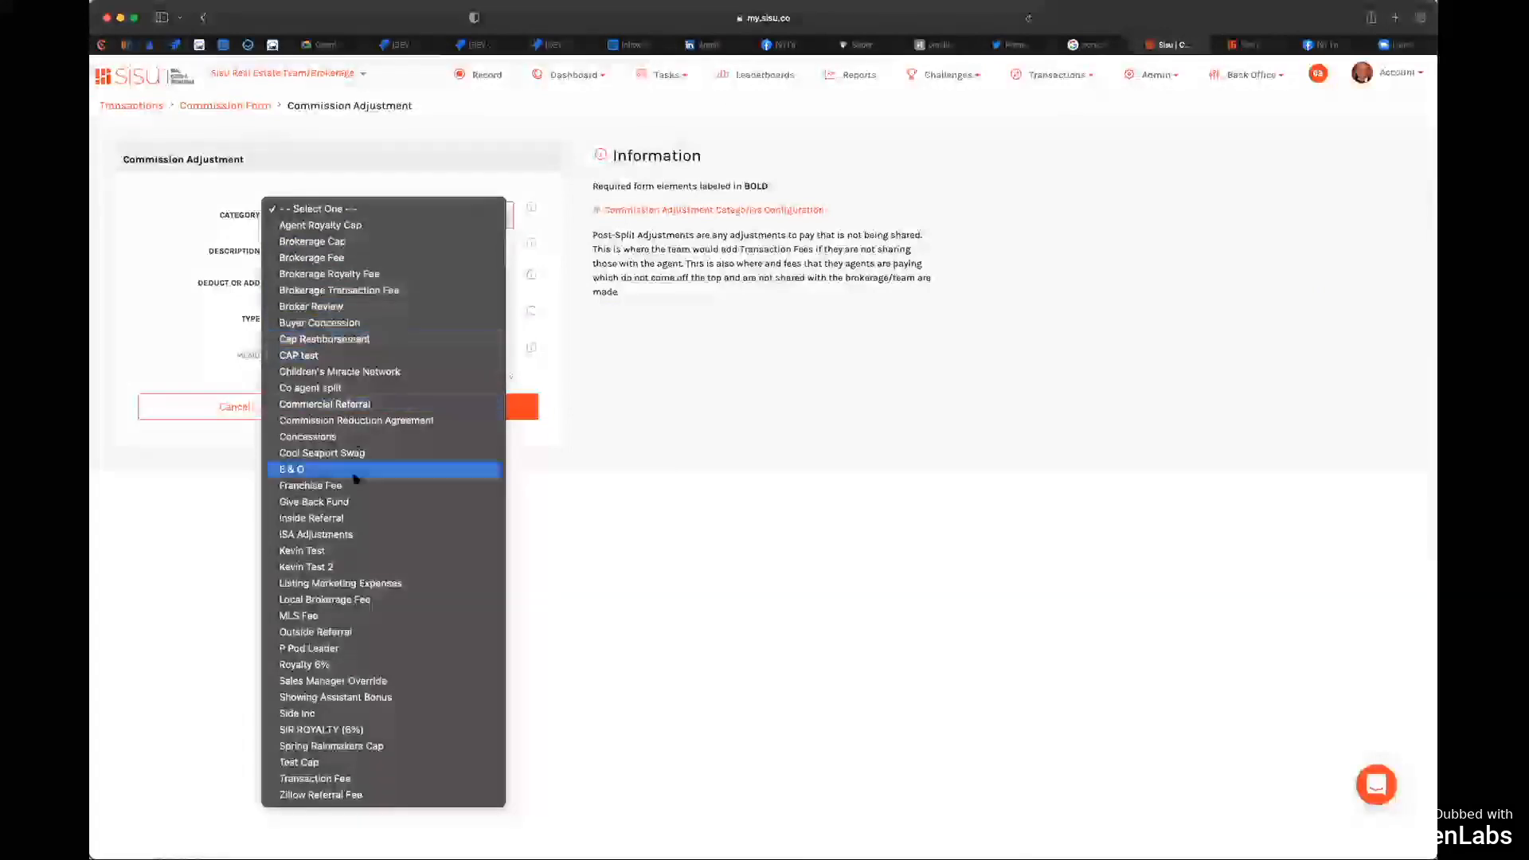
click(343, 778)
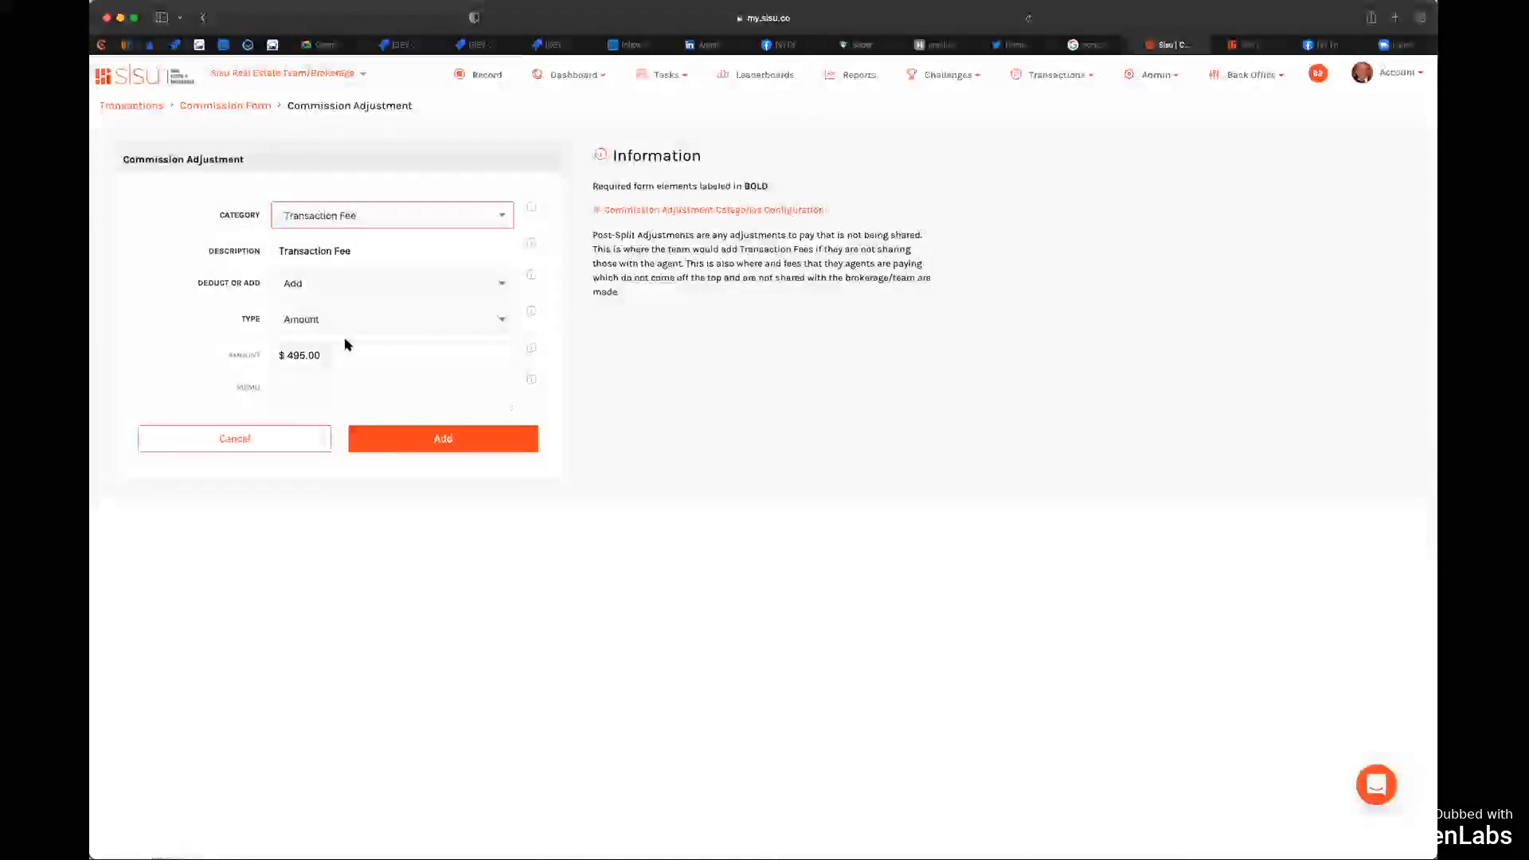
click(438, 440)
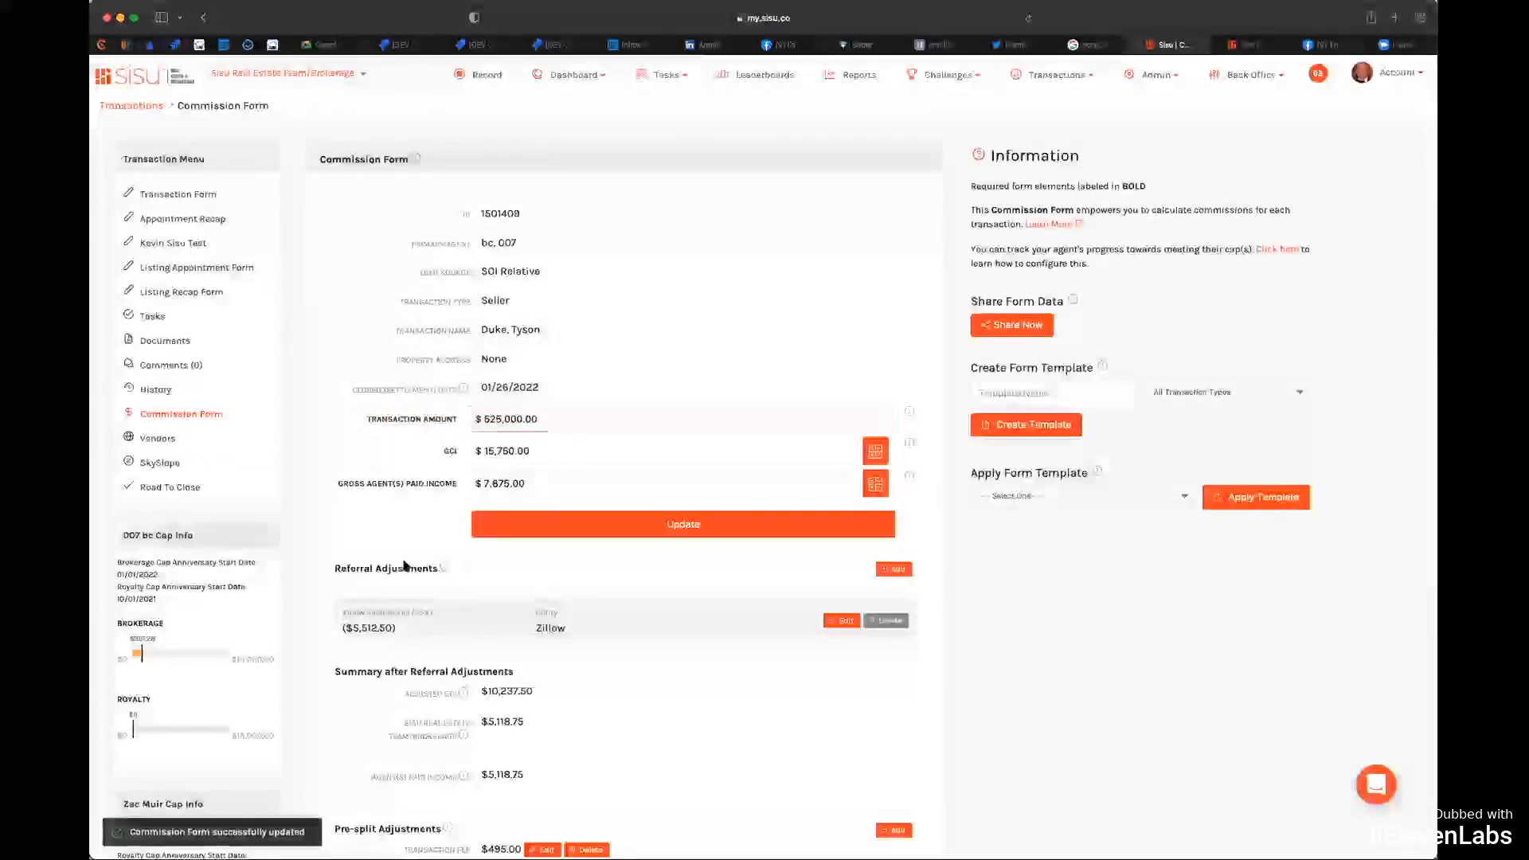
Step: Examine how the transaction fee carries through the pre-split adjustments, the summary after referral and pre-split adjustments, and the agent splits
scroll(584, 674, down, 5)
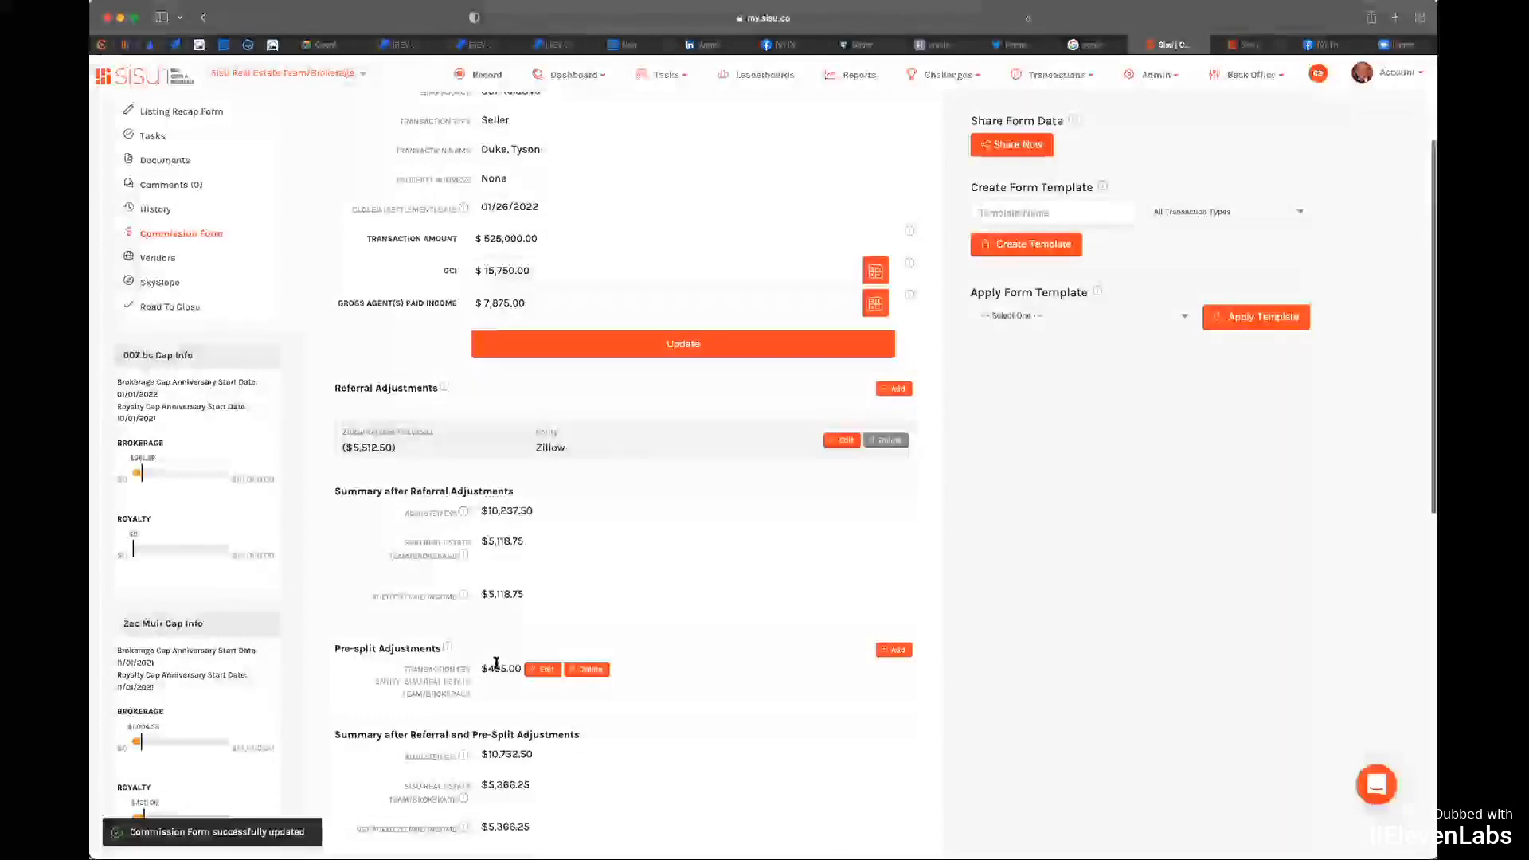
scroll(498, 661, down, 1)
scroll(498, 661, down, 2)
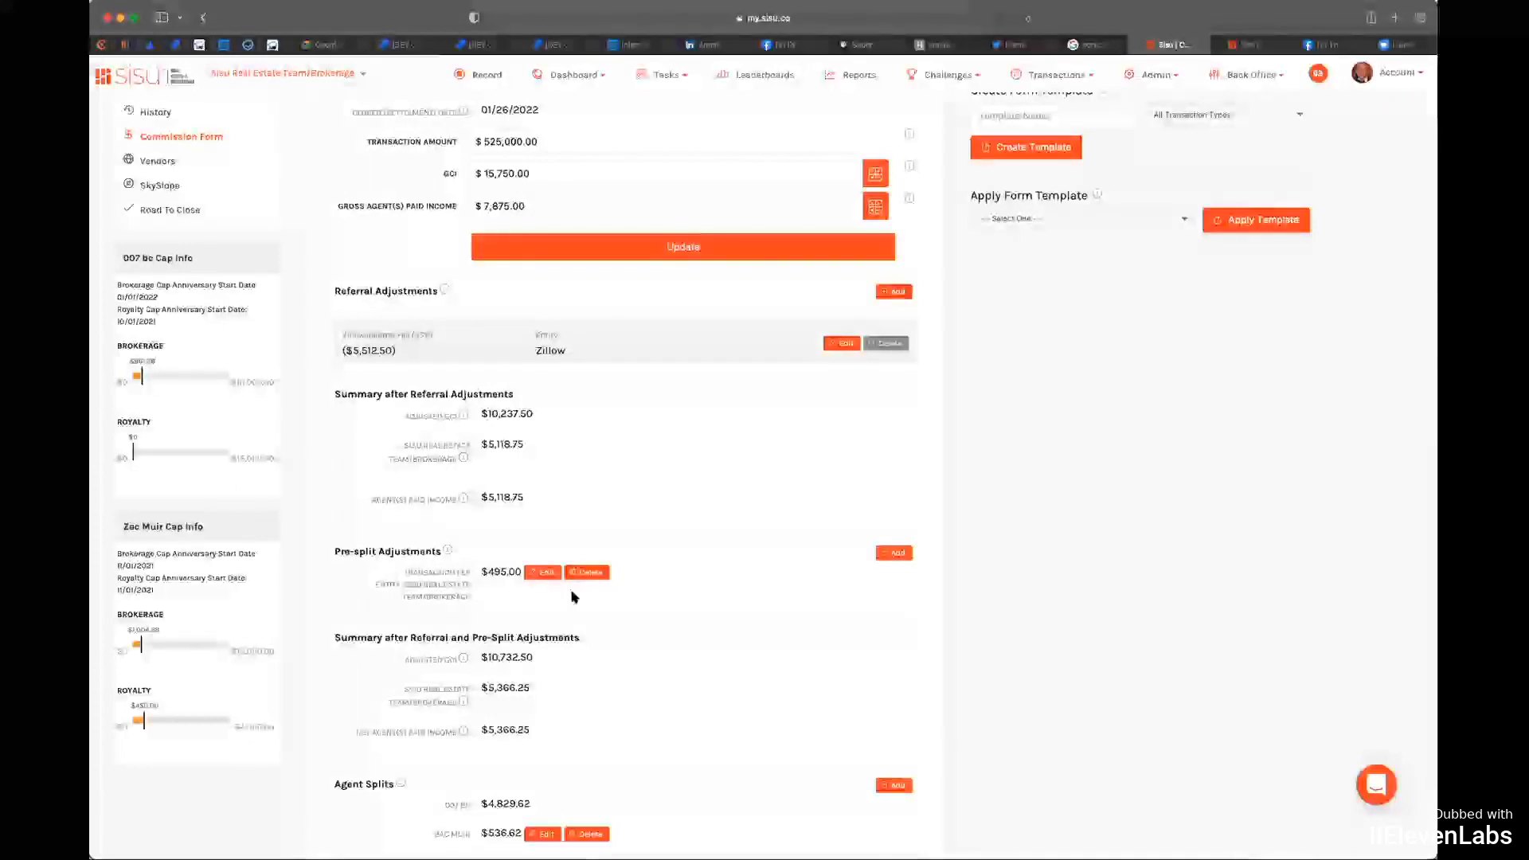
scroll(572, 597, down, 4)
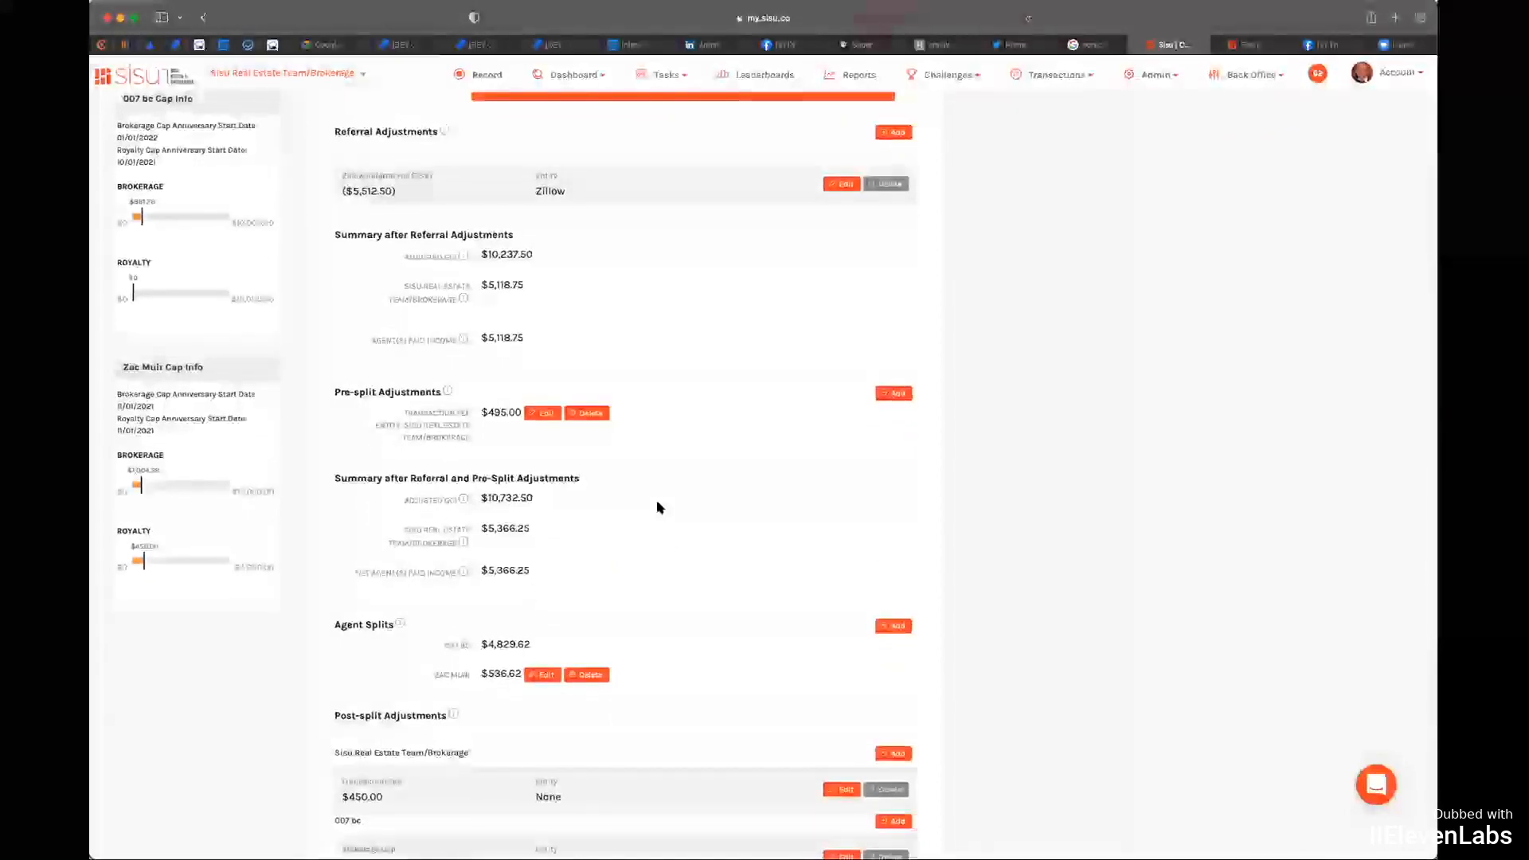
scroll(380, 394, down, 1)
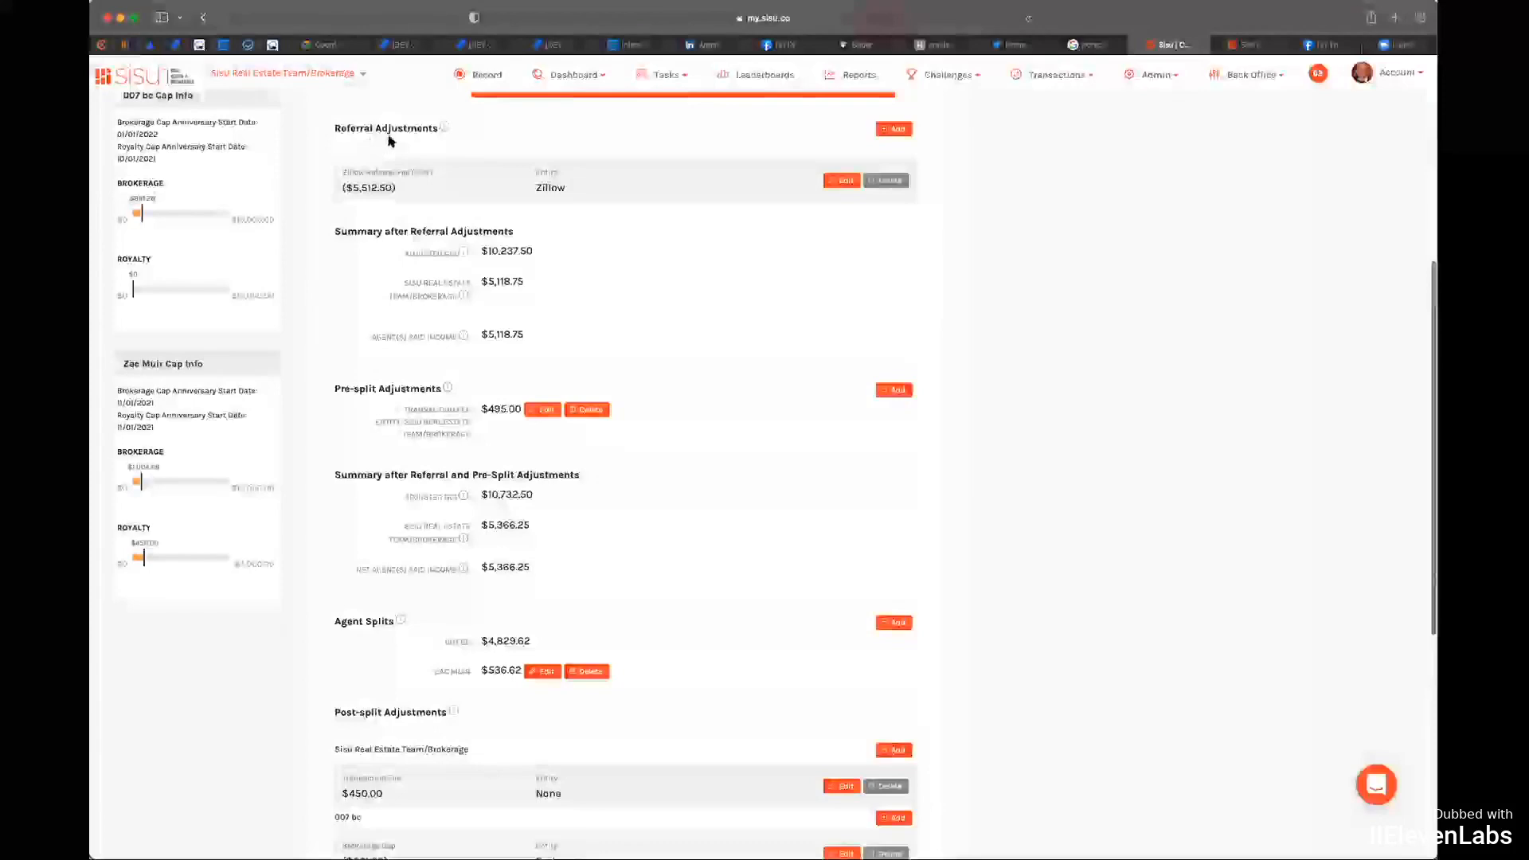
scroll(389, 141, up, 6)
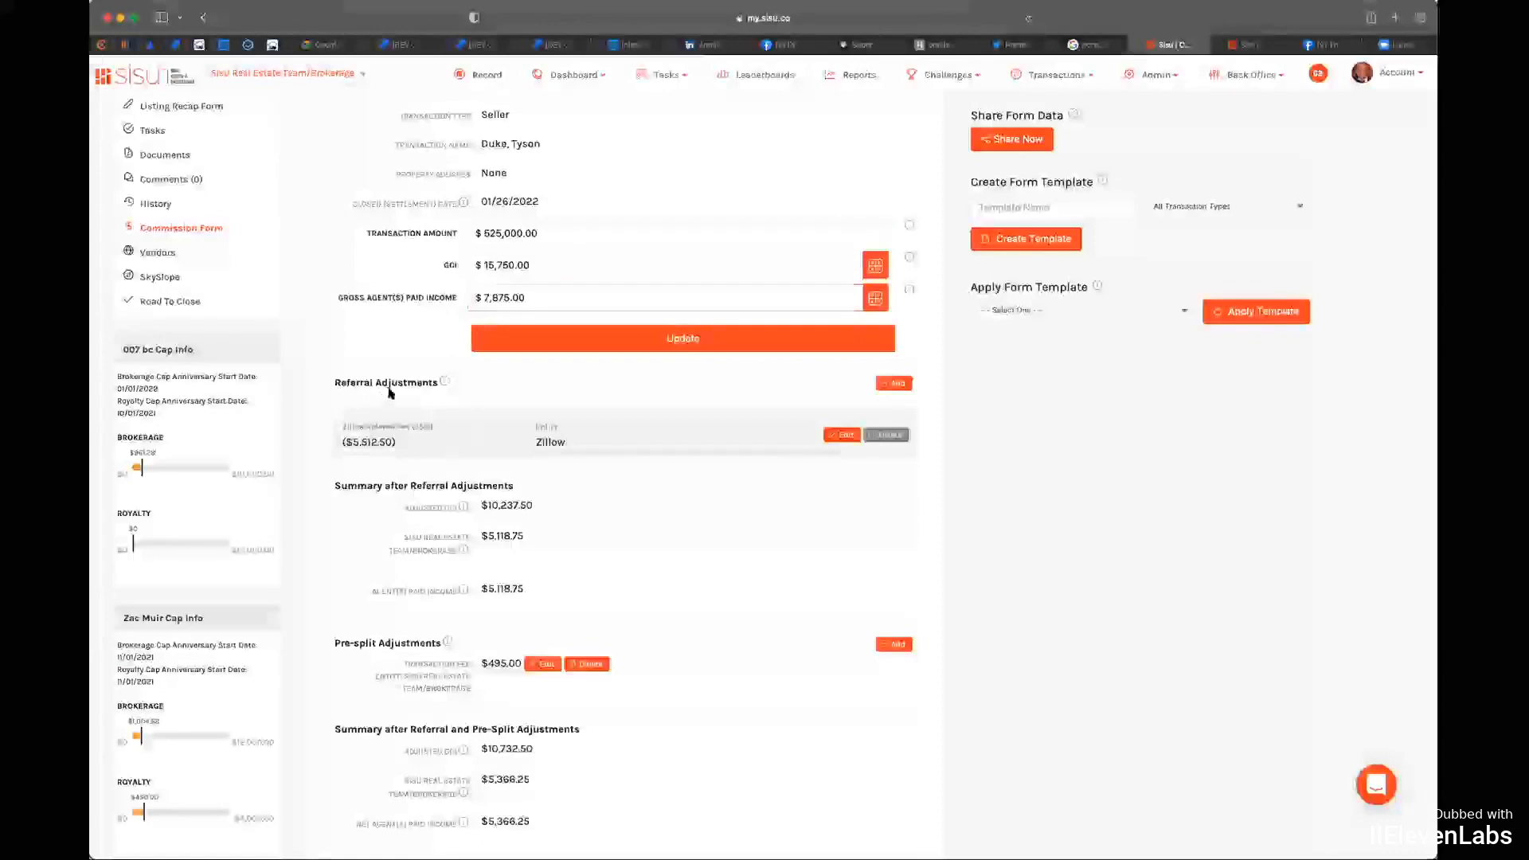
scroll(393, 410, down, 3)
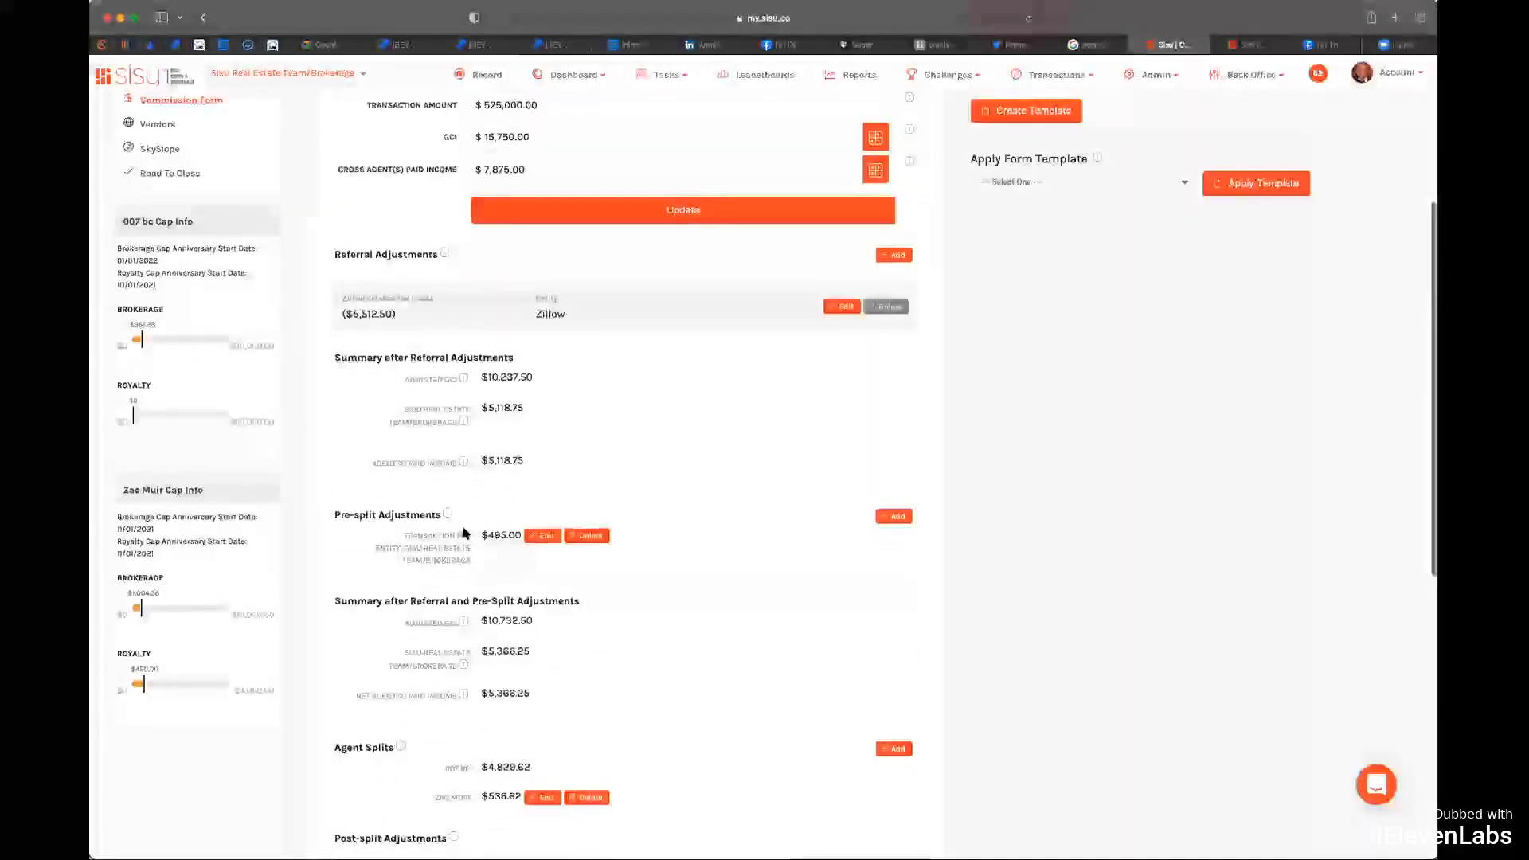
scroll(478, 531, down, 1)
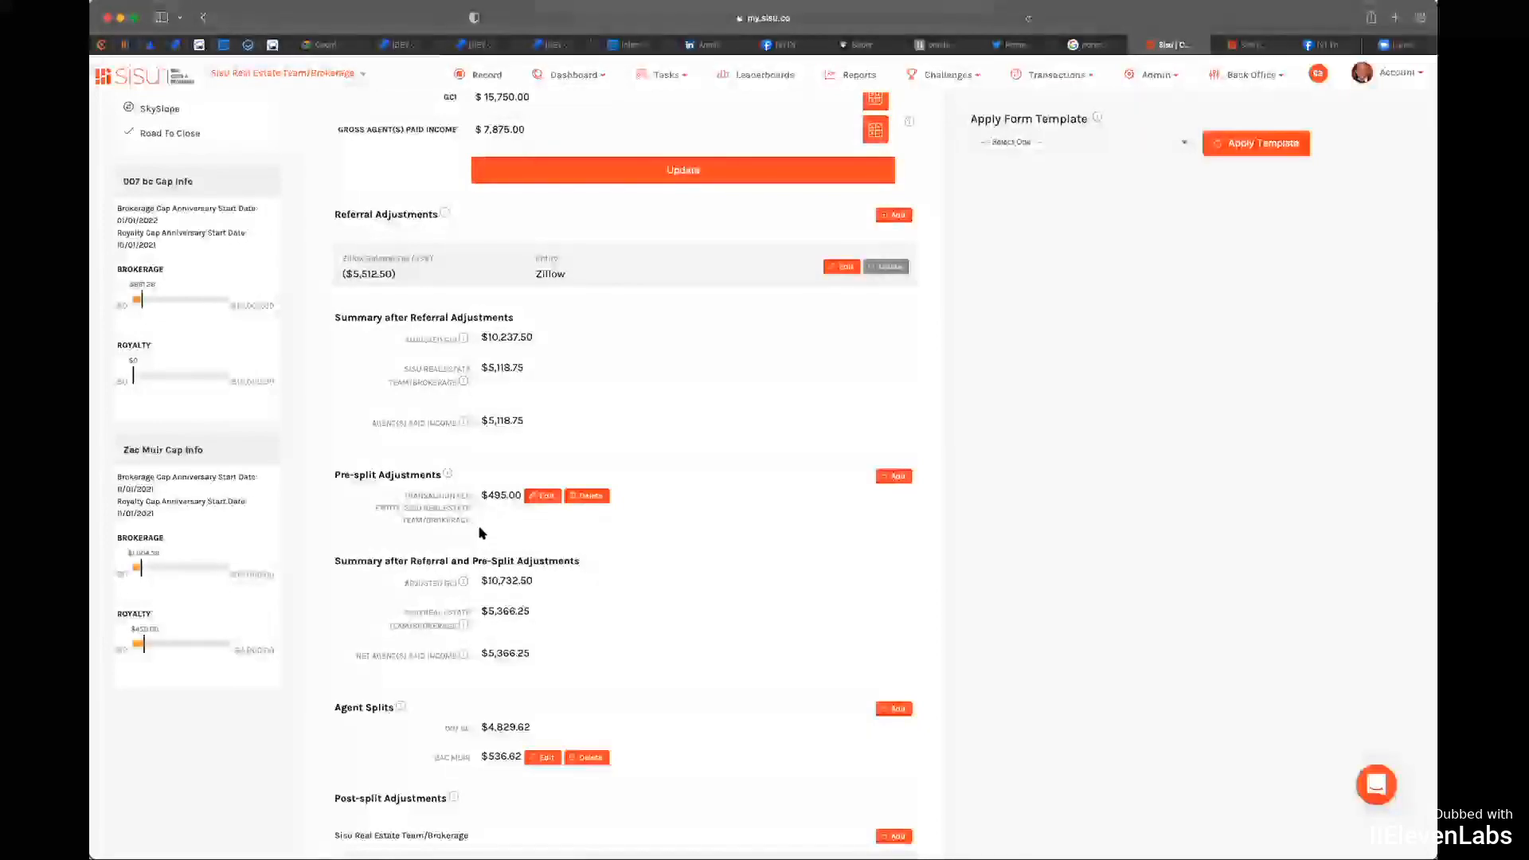
scroll(481, 532, down, 3)
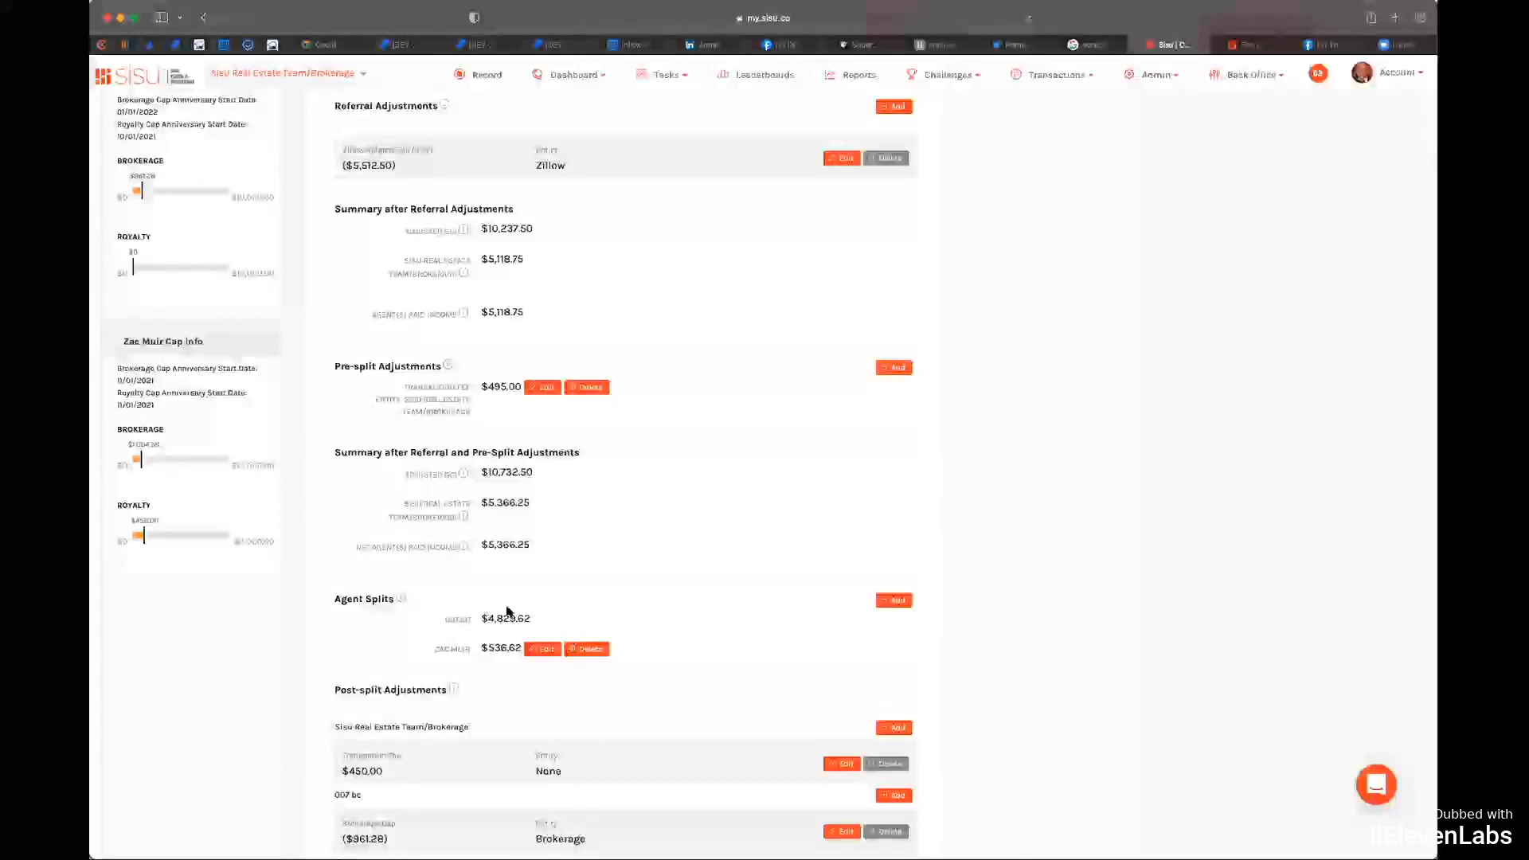
Step: Check the Showing Assistant reason code and percentage of paid income in the additional agent's split, and update the split
scroll(495, 607, down, 3)
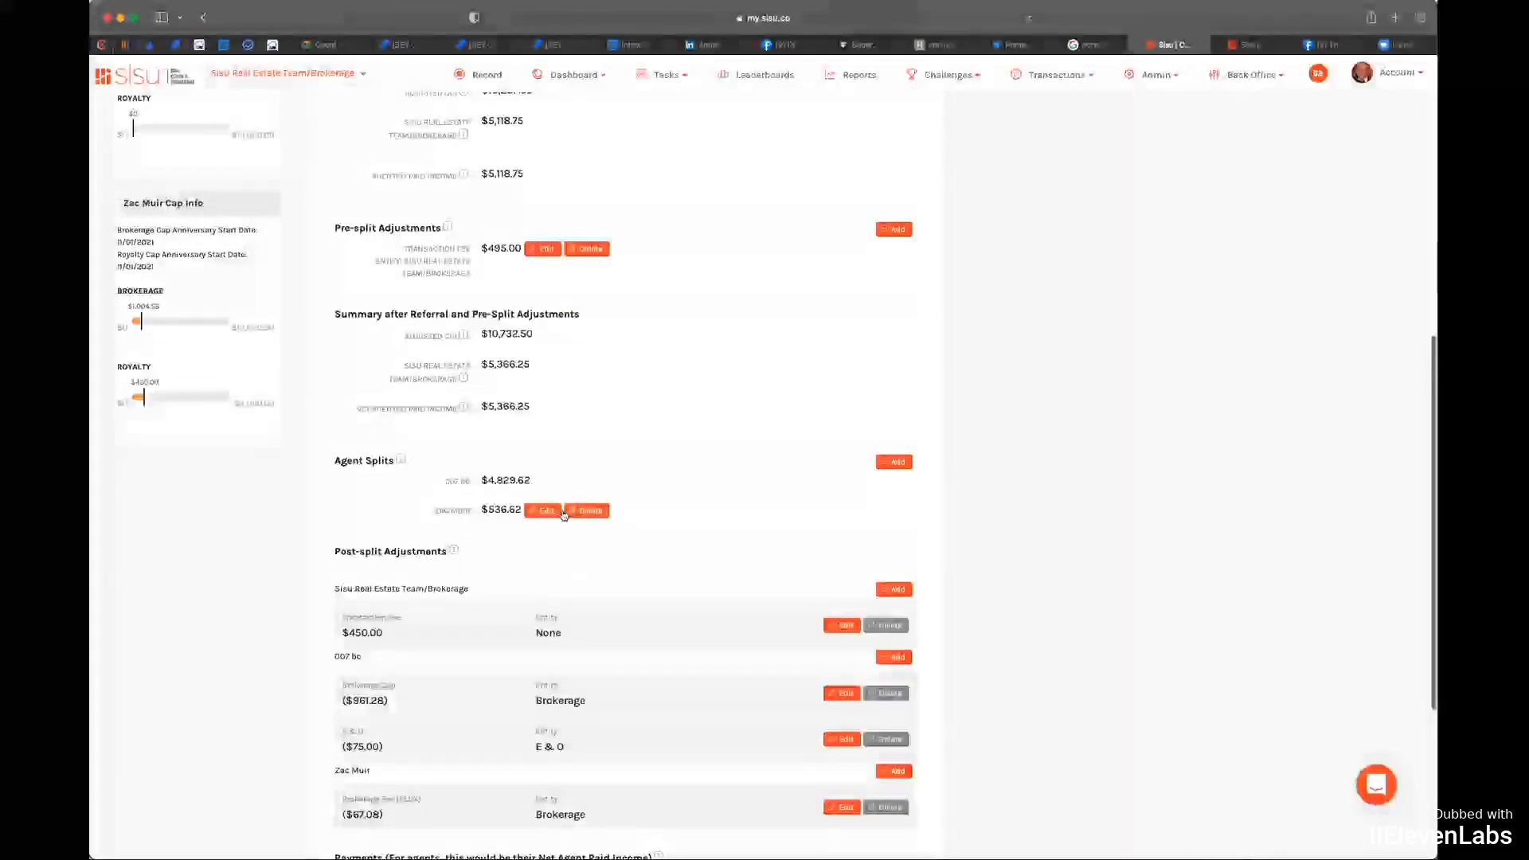
click(532, 512)
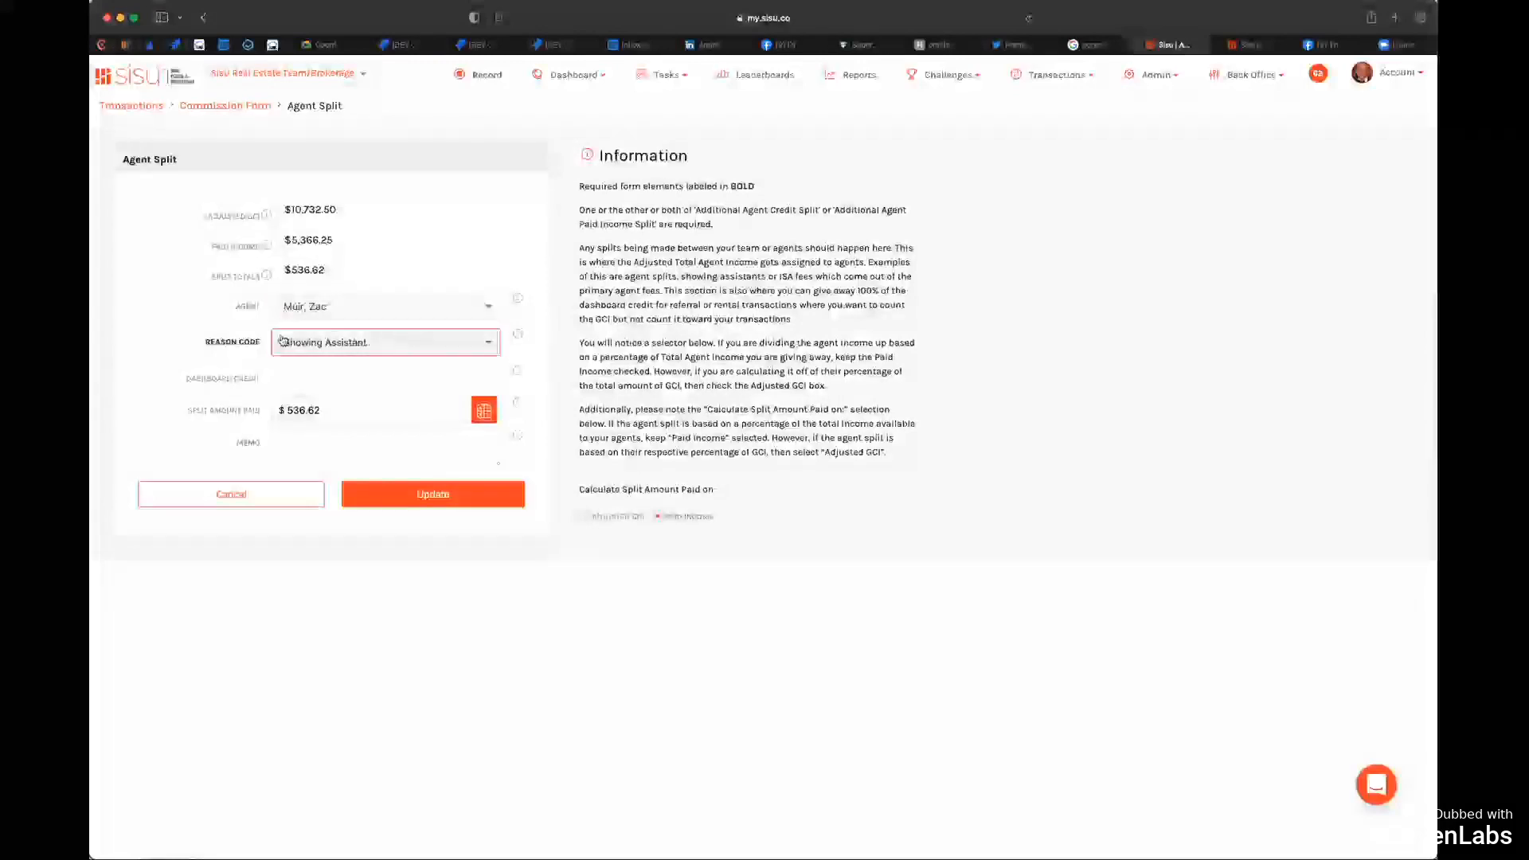
click(393, 342)
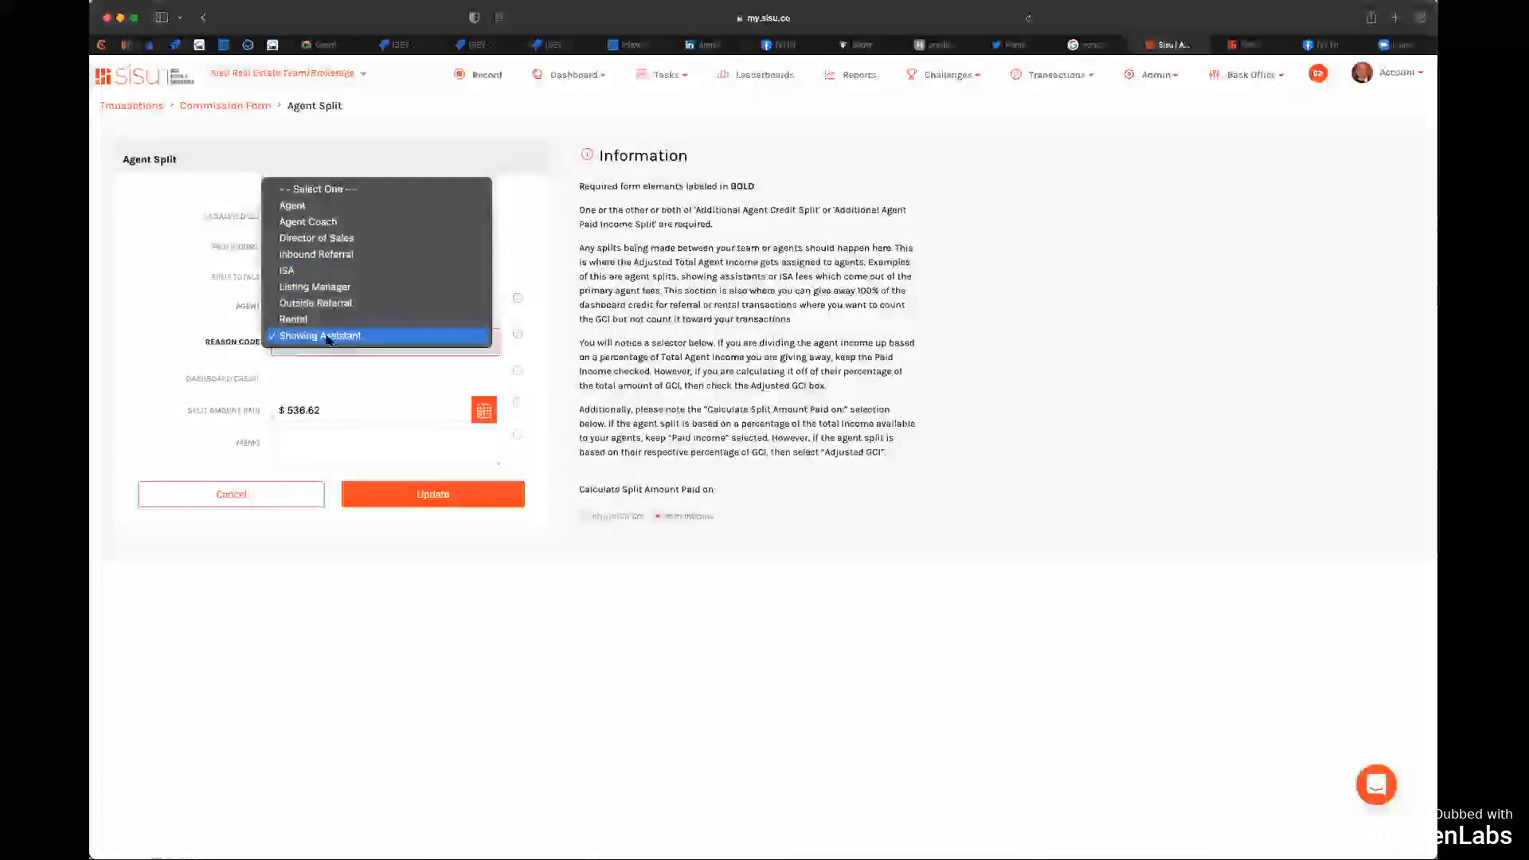
click(165, 305)
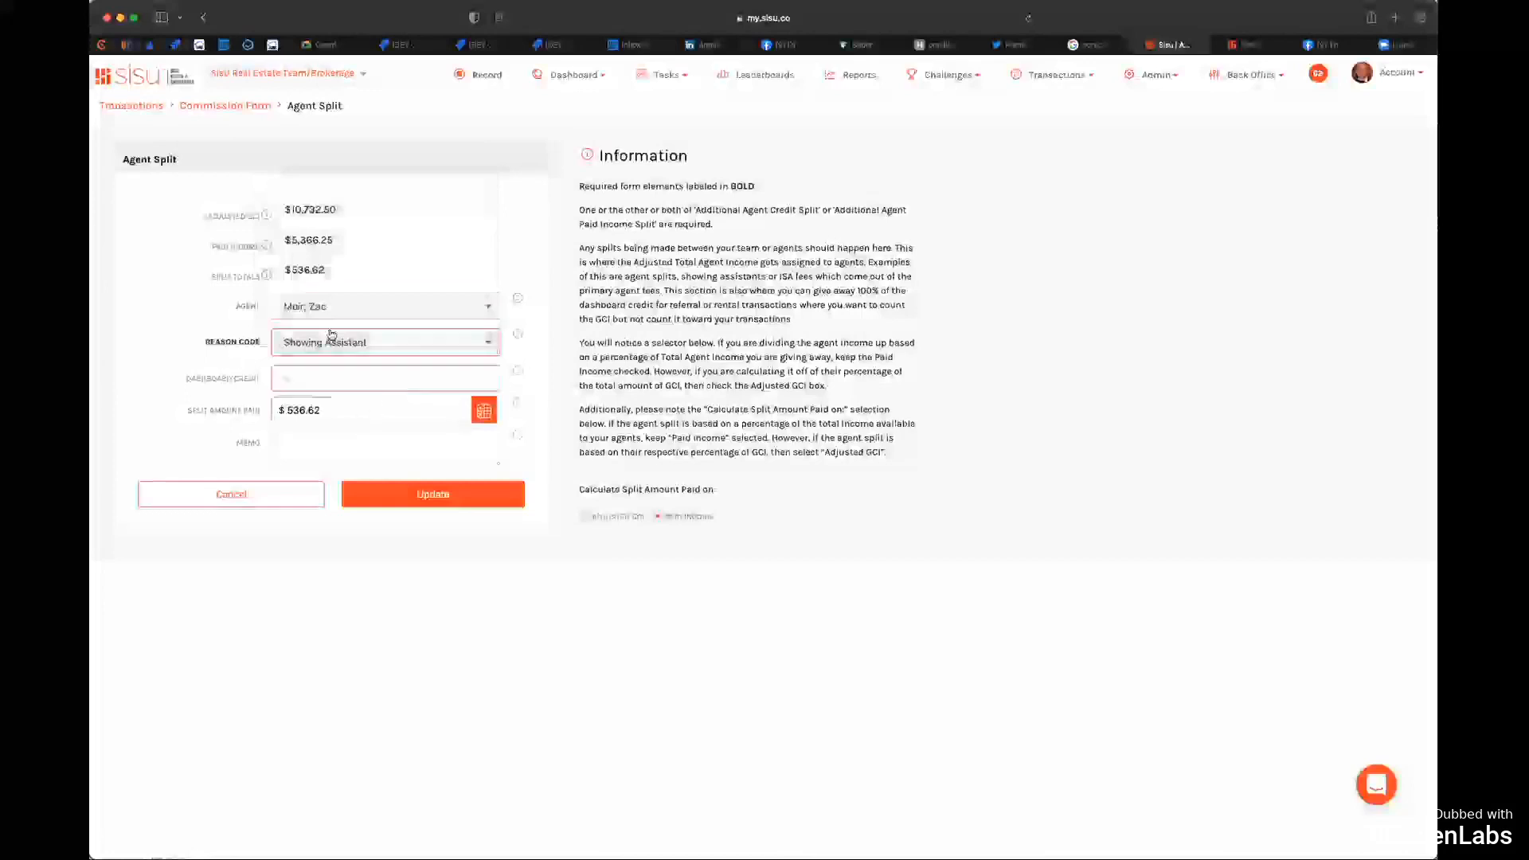
click(483, 410)
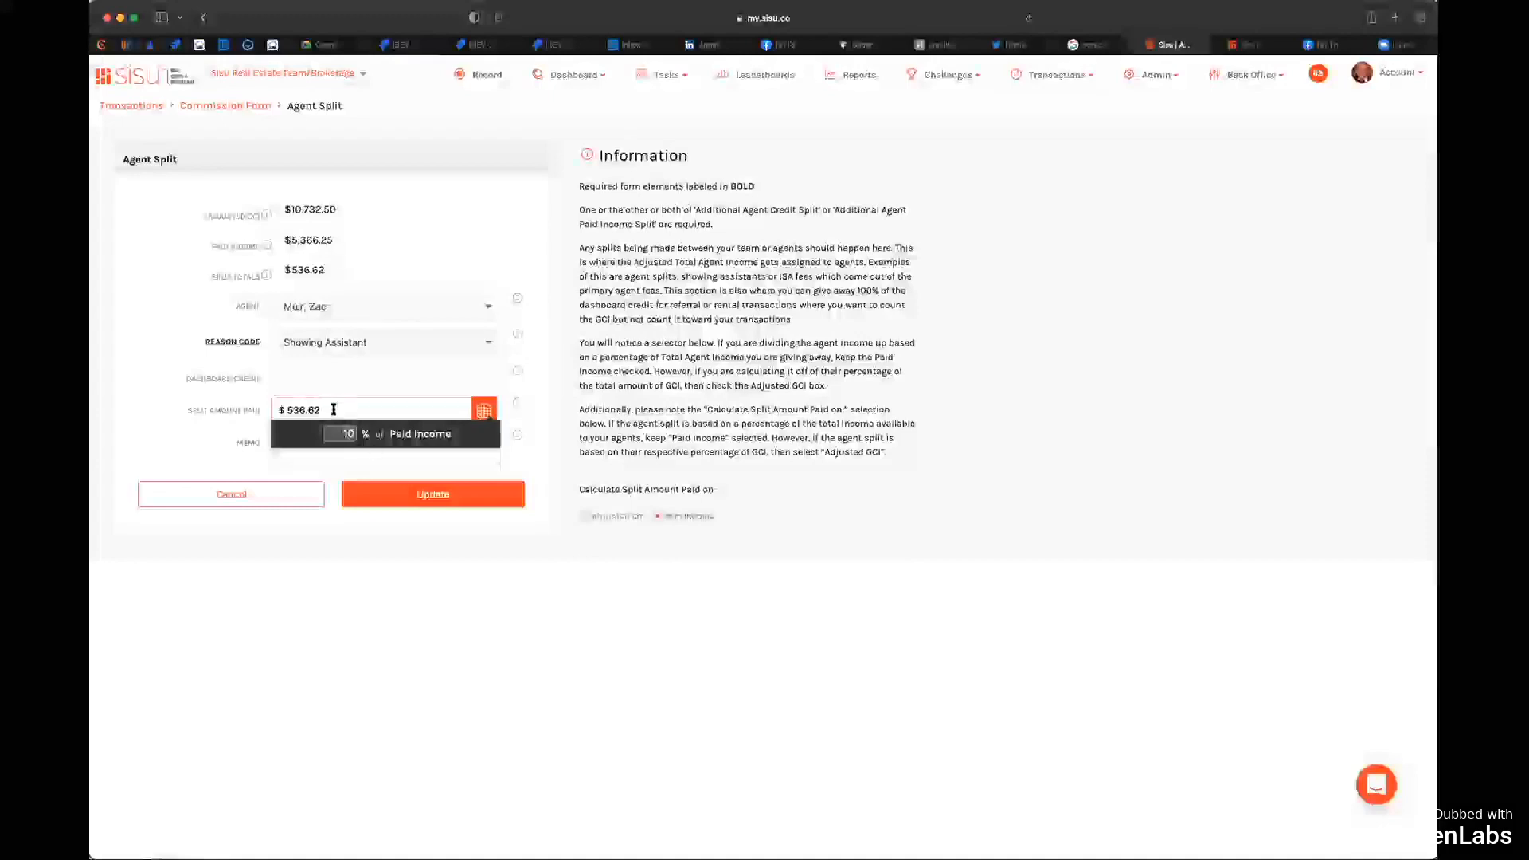
click(418, 498)
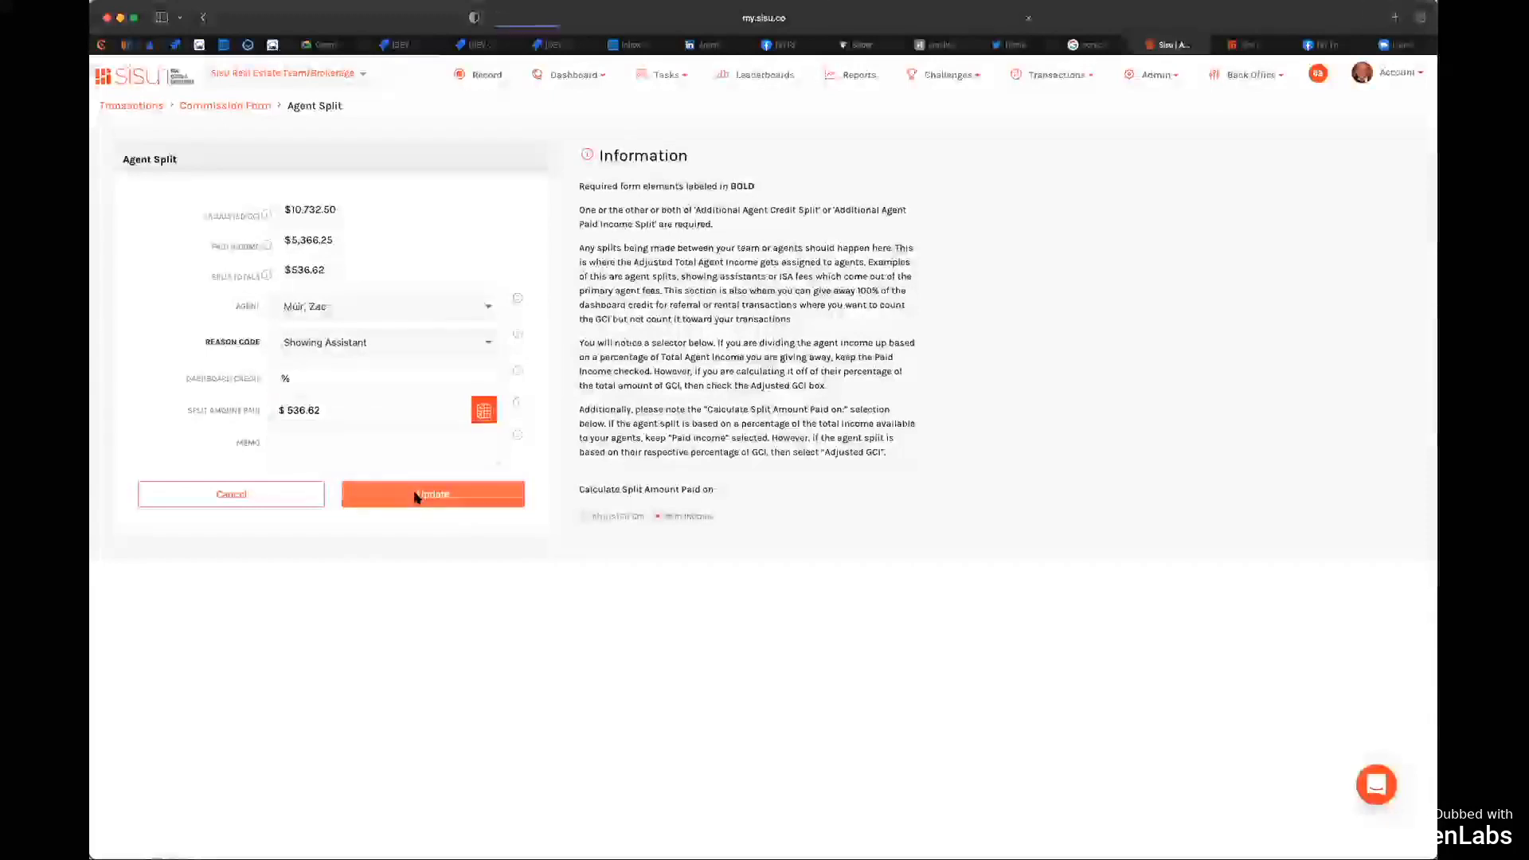
scroll(487, 467, down, 10)
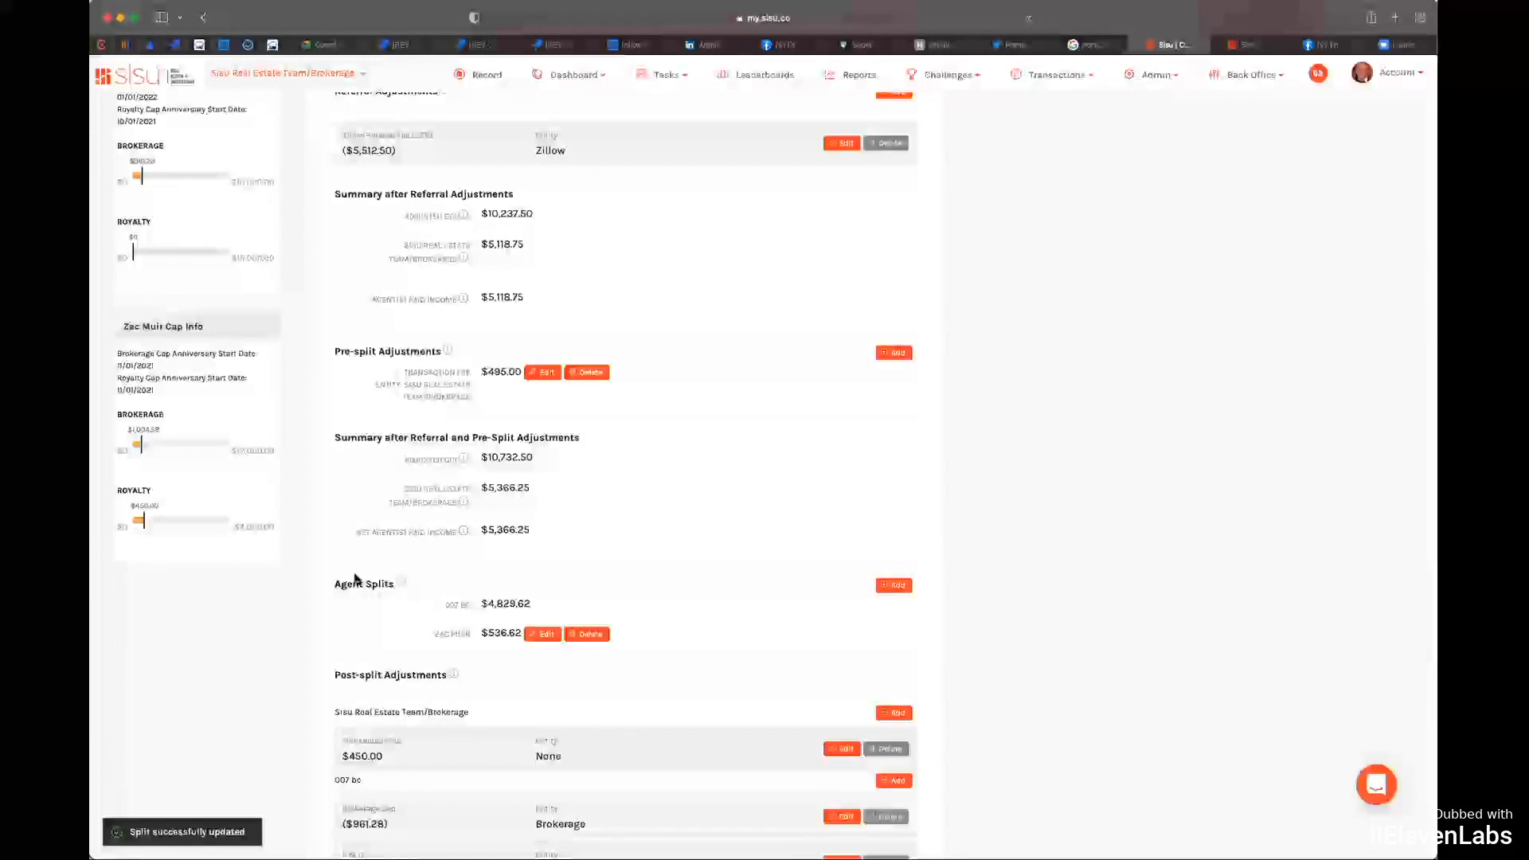
scroll(430, 574, down, 2)
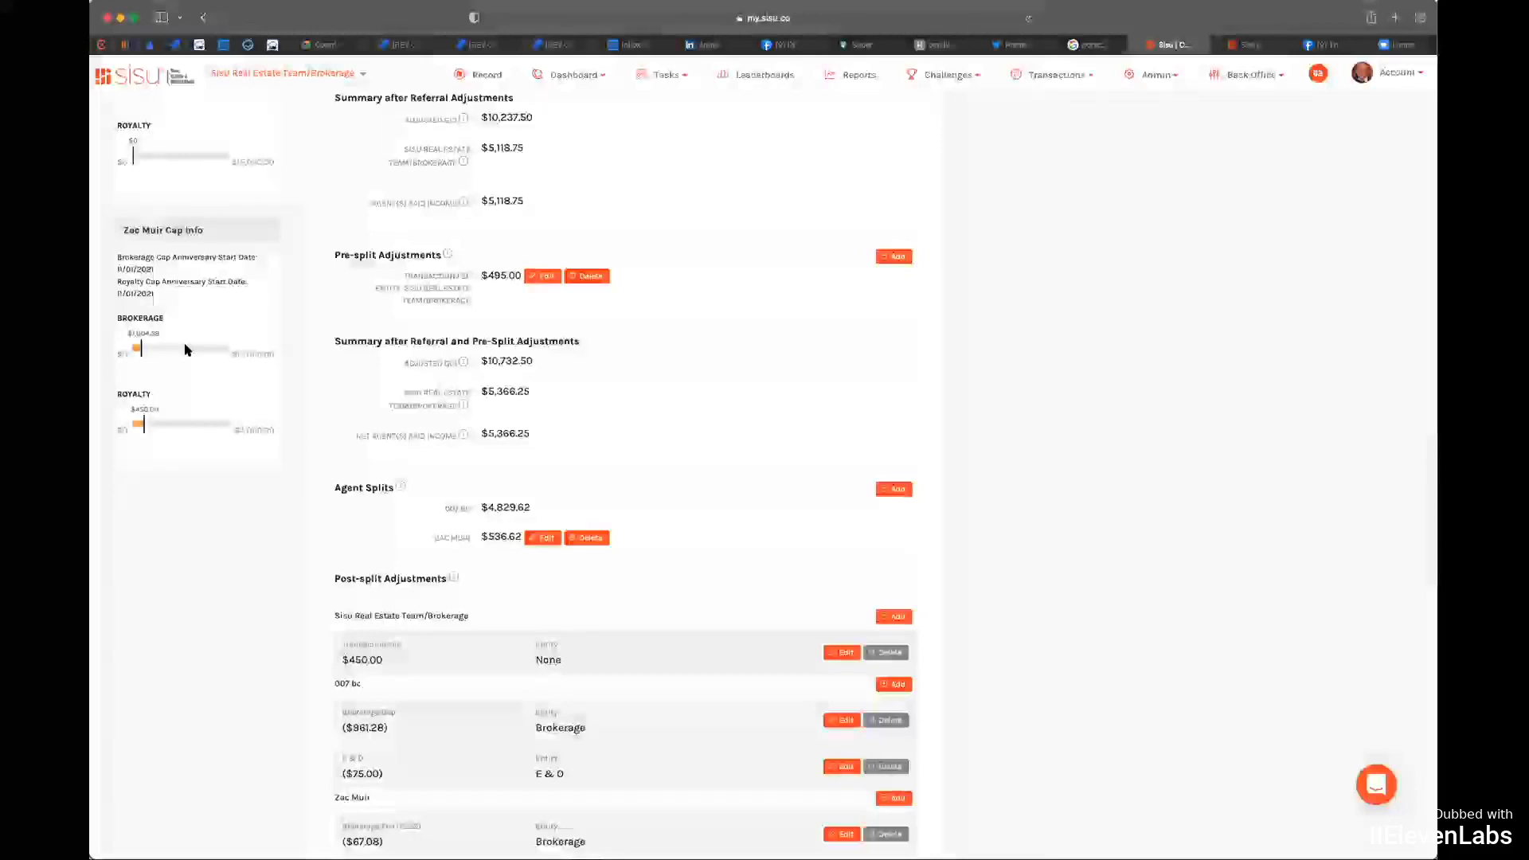
Step: Review the split amount paid in the additional agent's split and its paid income calculation basis, and save the split again
click(542, 538)
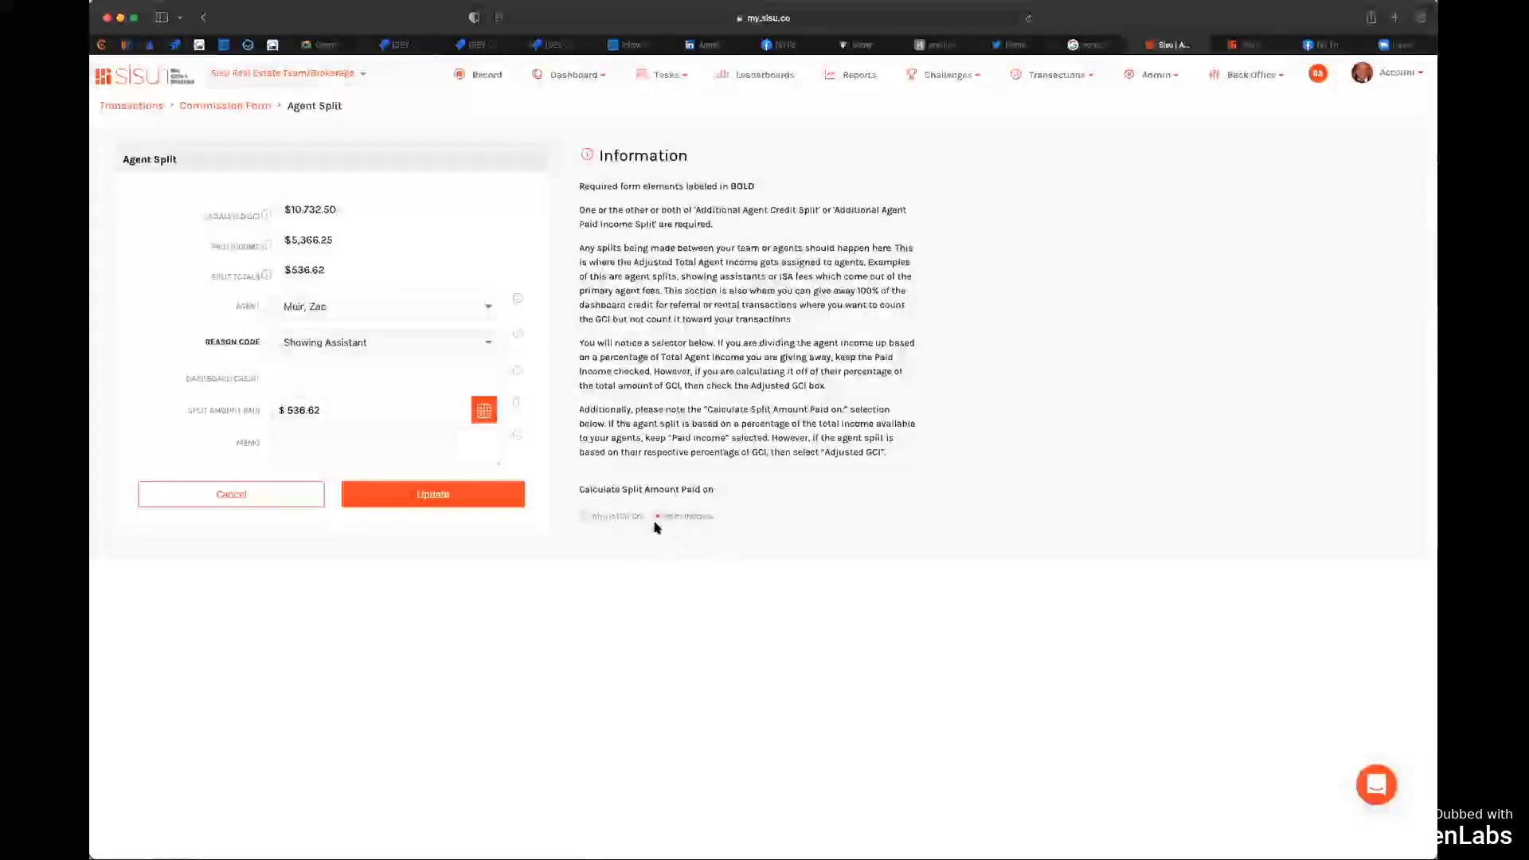
scroll(671, 519, down, 1)
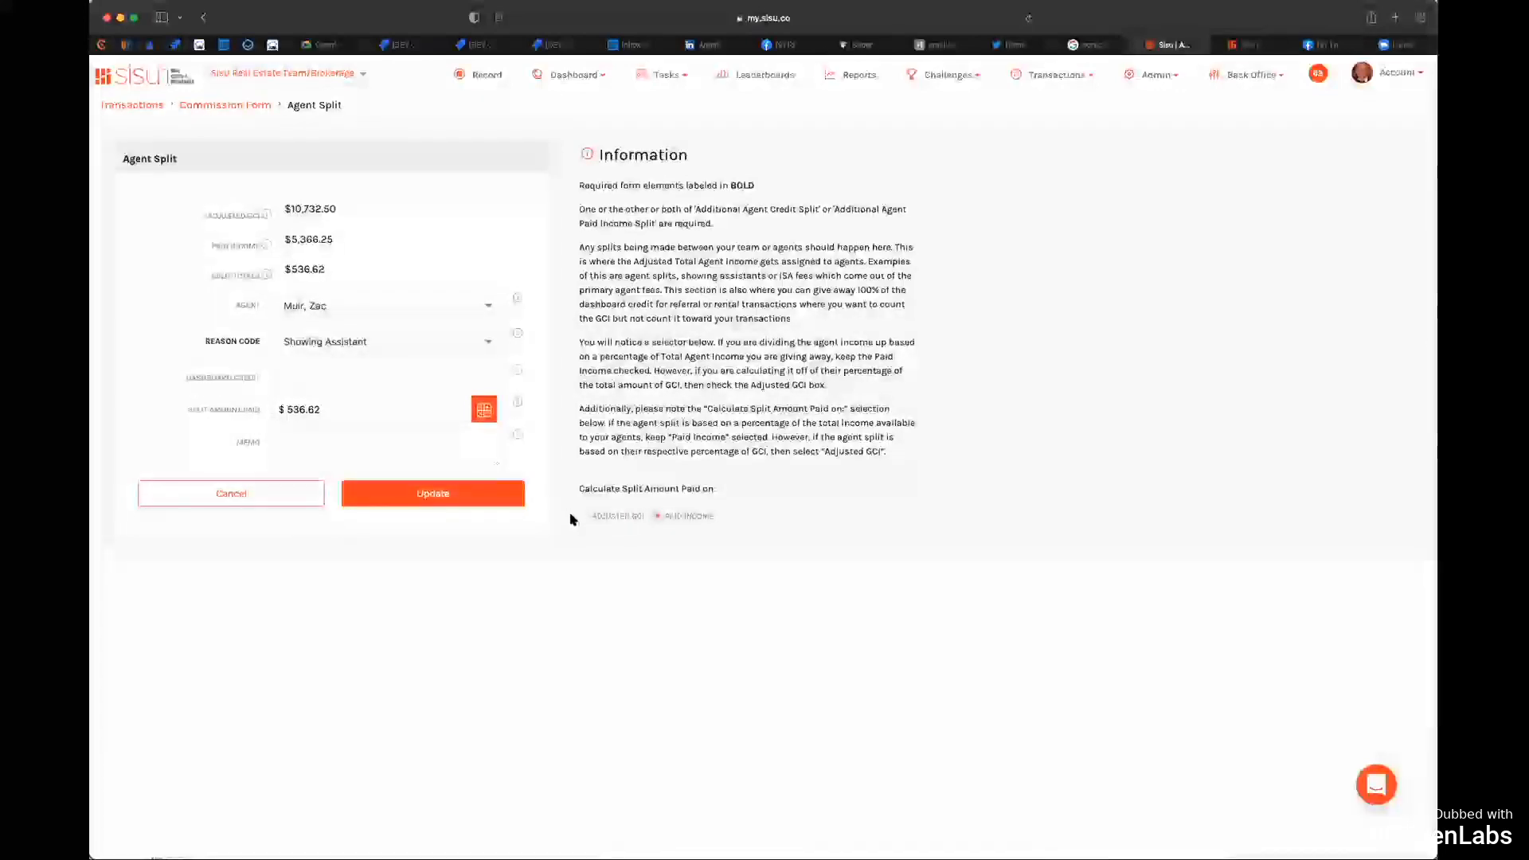
scroll(618, 519, up, 1)
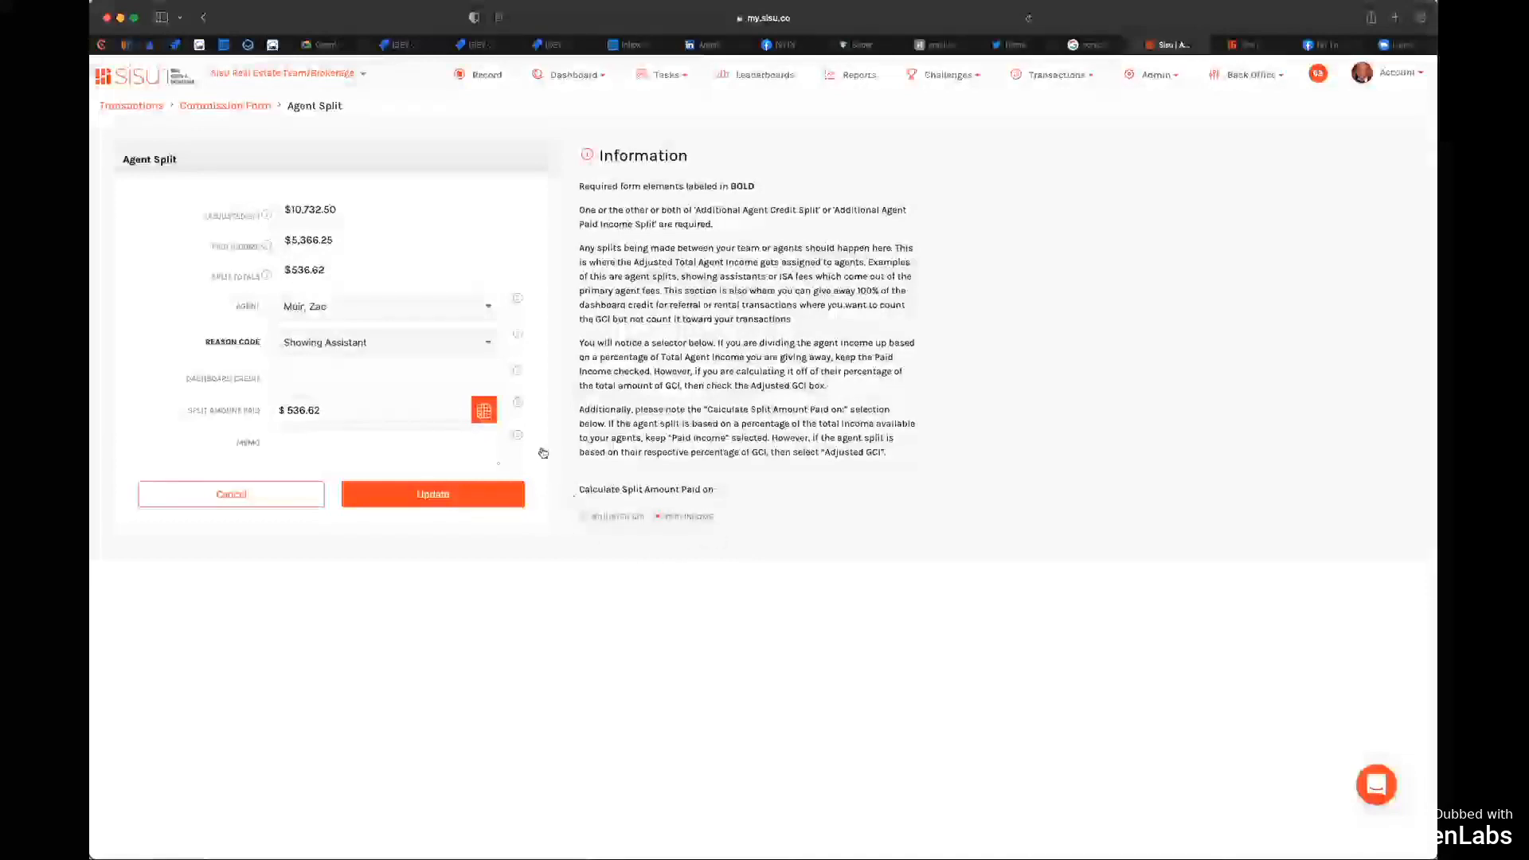
click(416, 408)
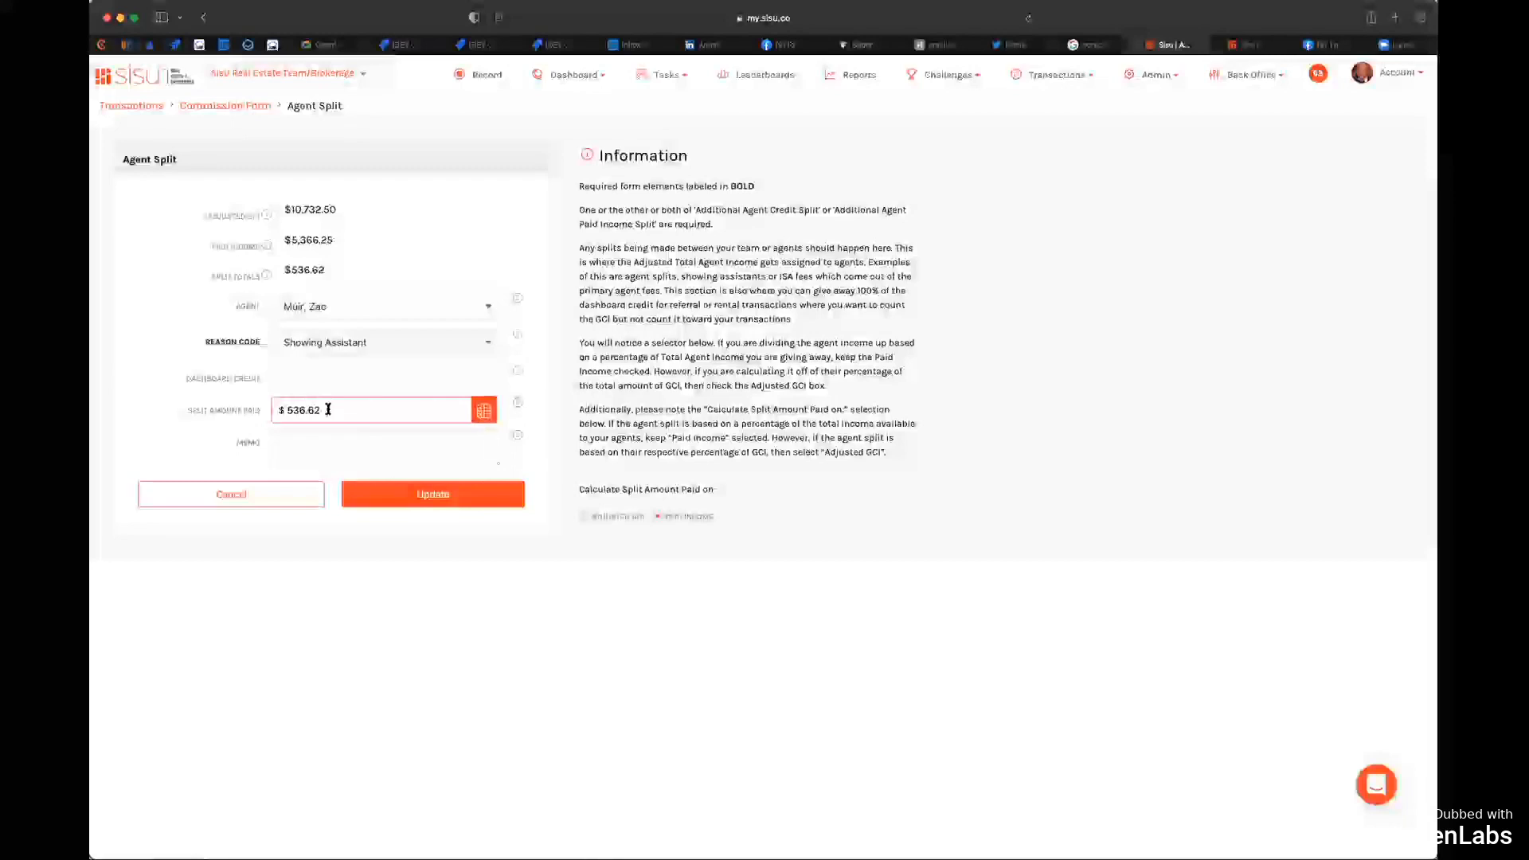
scroll(327, 409, down, 1)
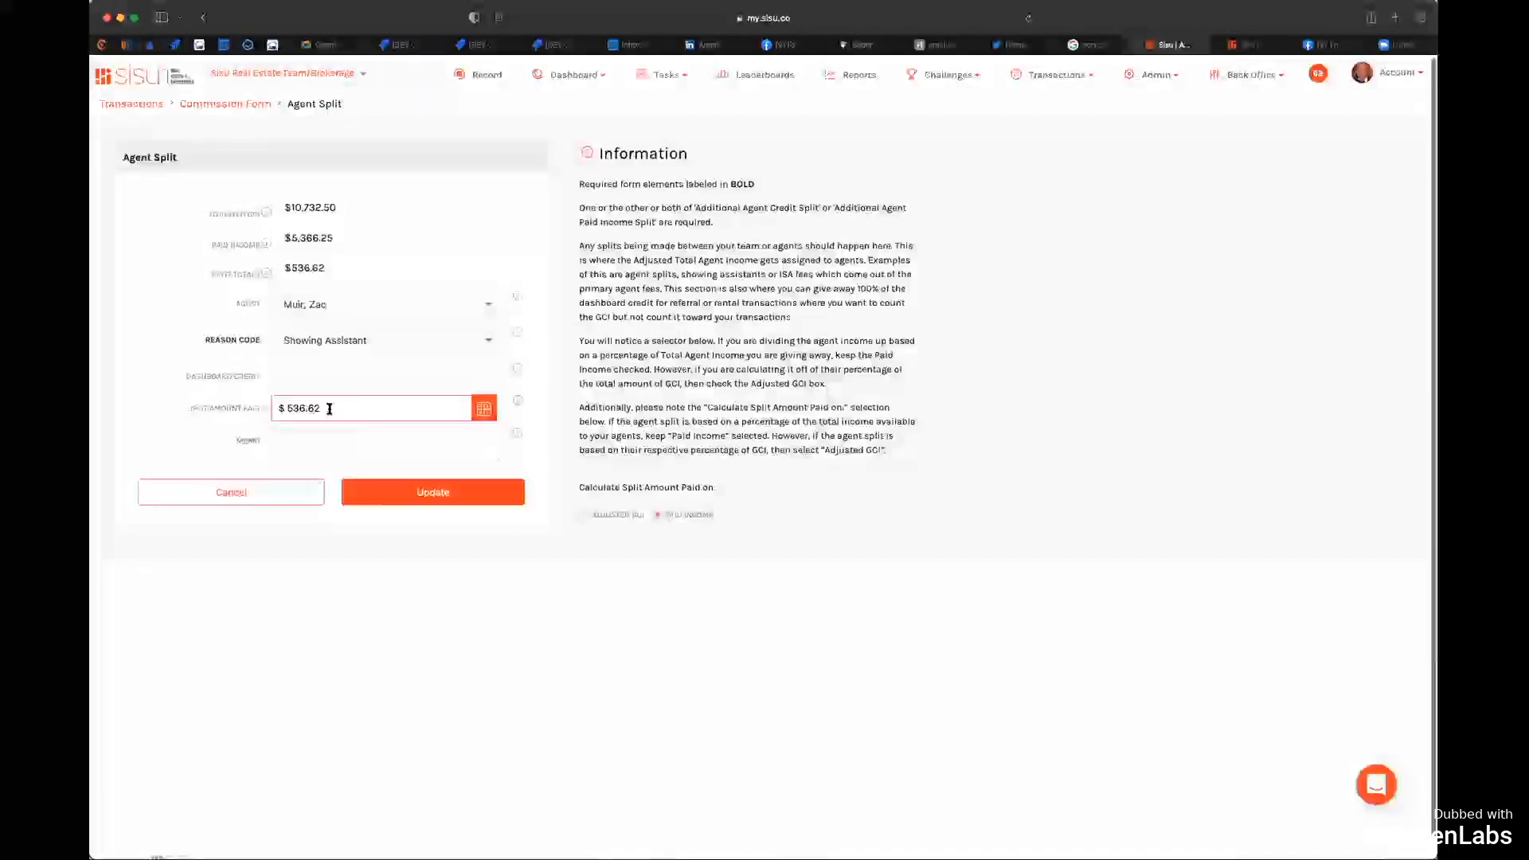
drag(329, 409, 226, 406)
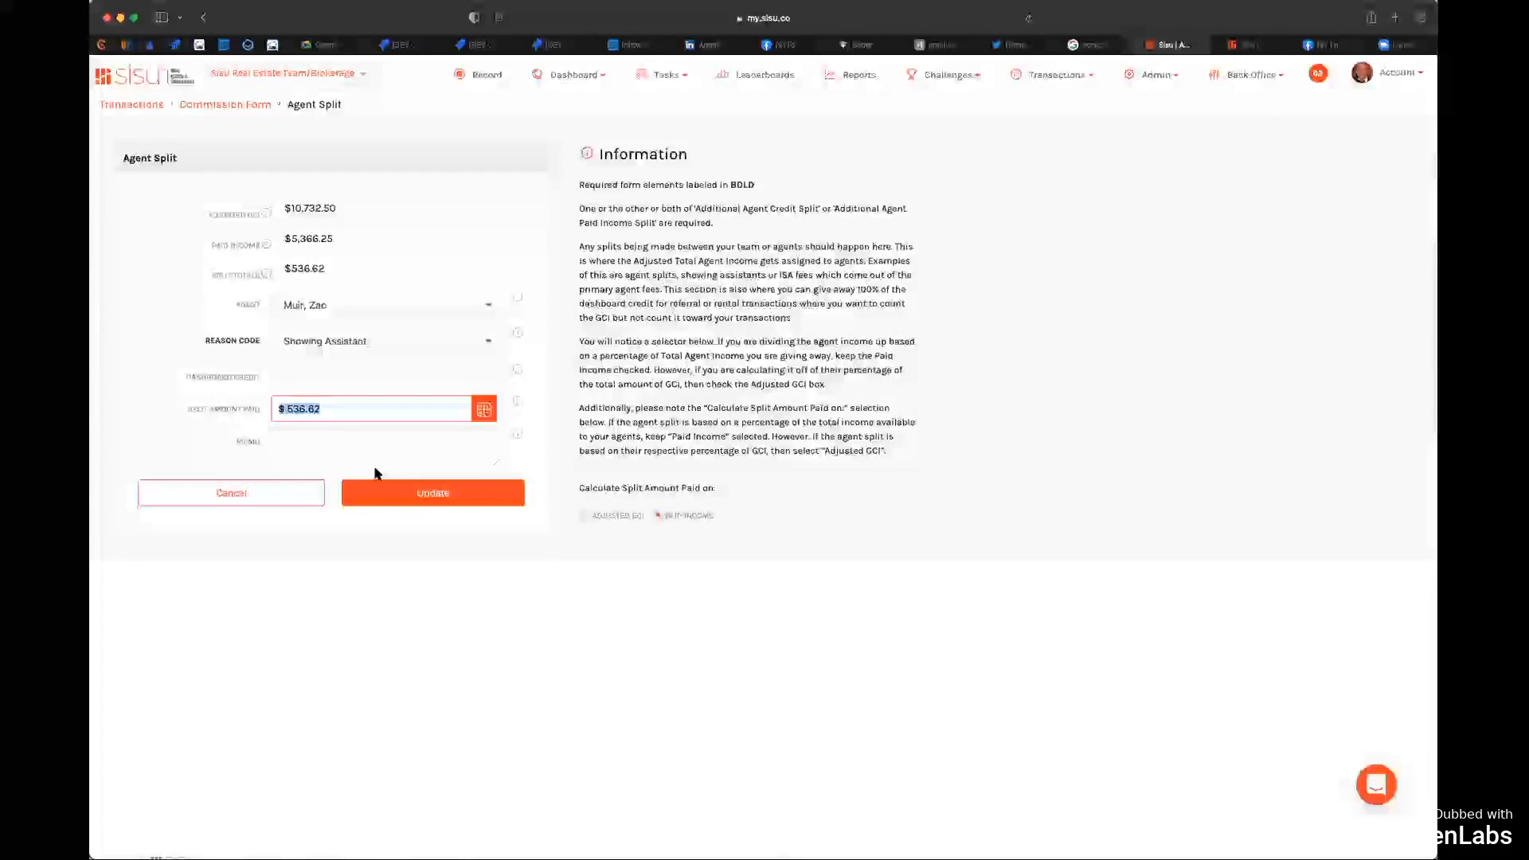
click(431, 496)
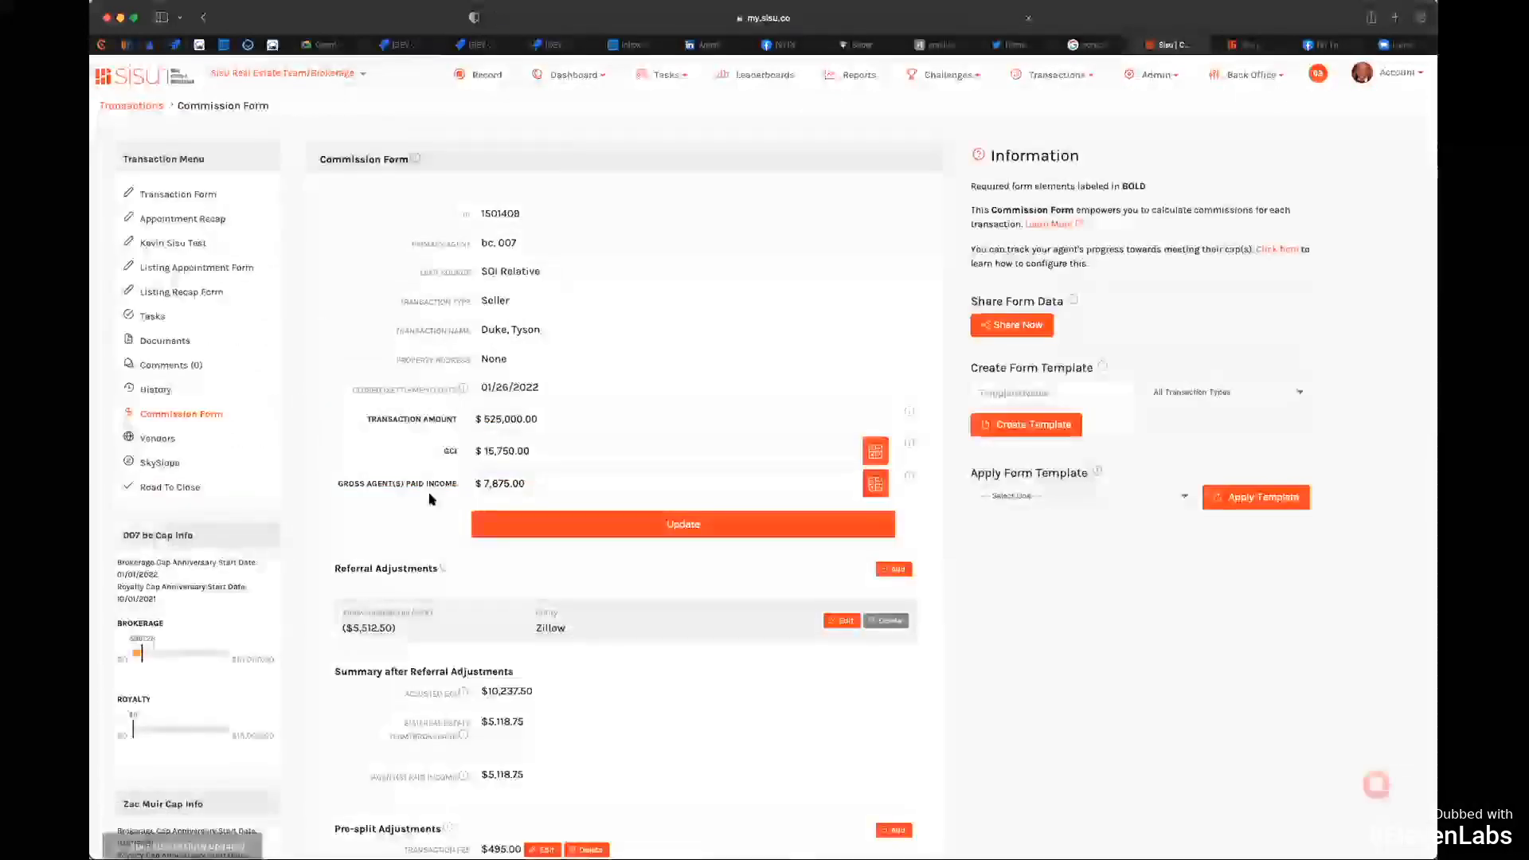
Step: Delete the team/brokerage's $450.00 post-split adjustment and the transaction fee under the pre-split adjustments
scroll(414, 496, down, 3)
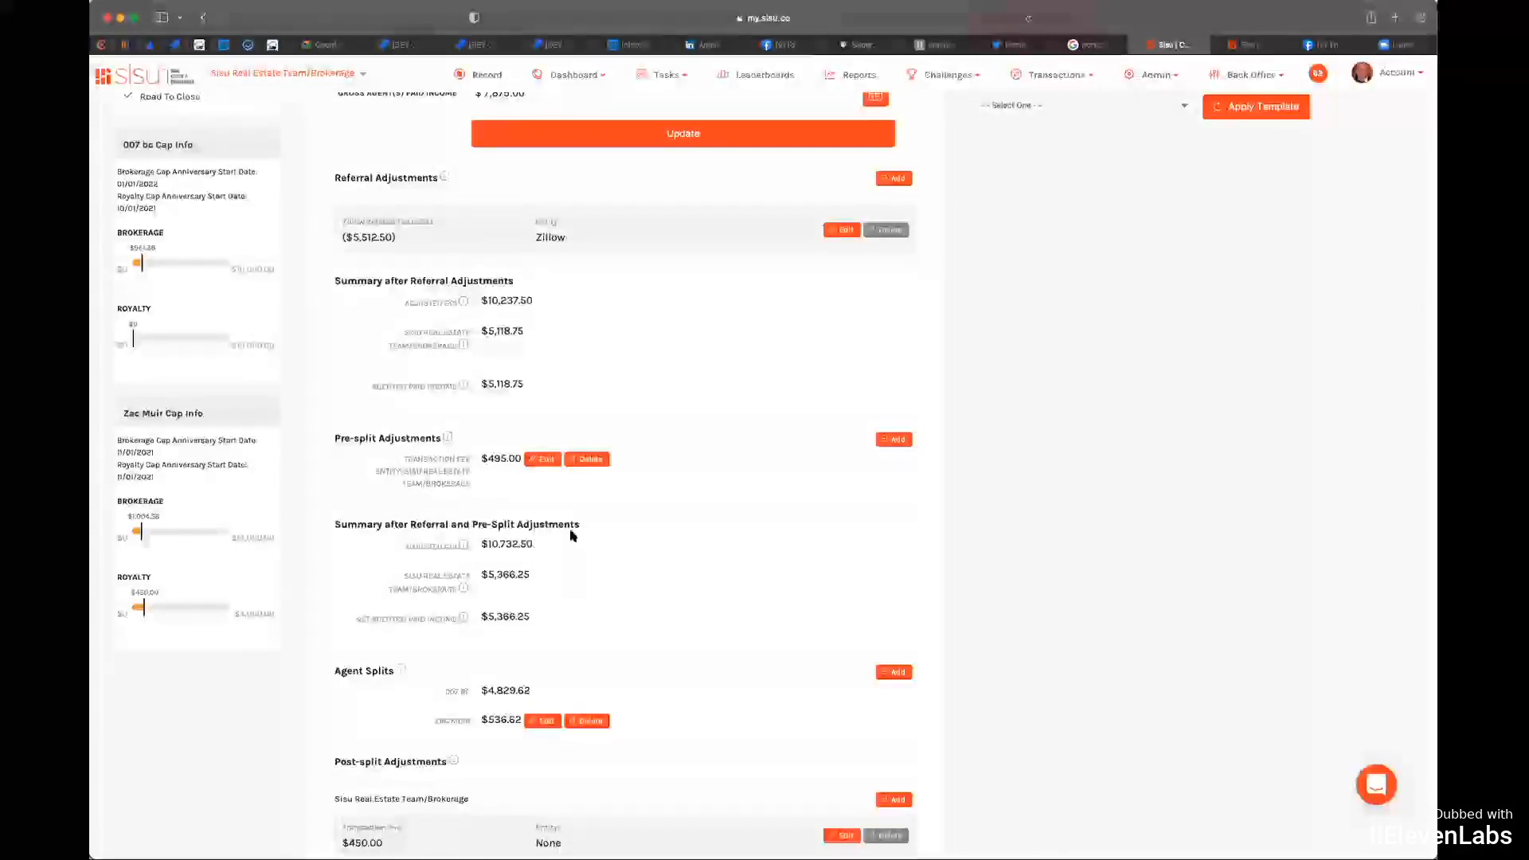
scroll(496, 597, down, 1)
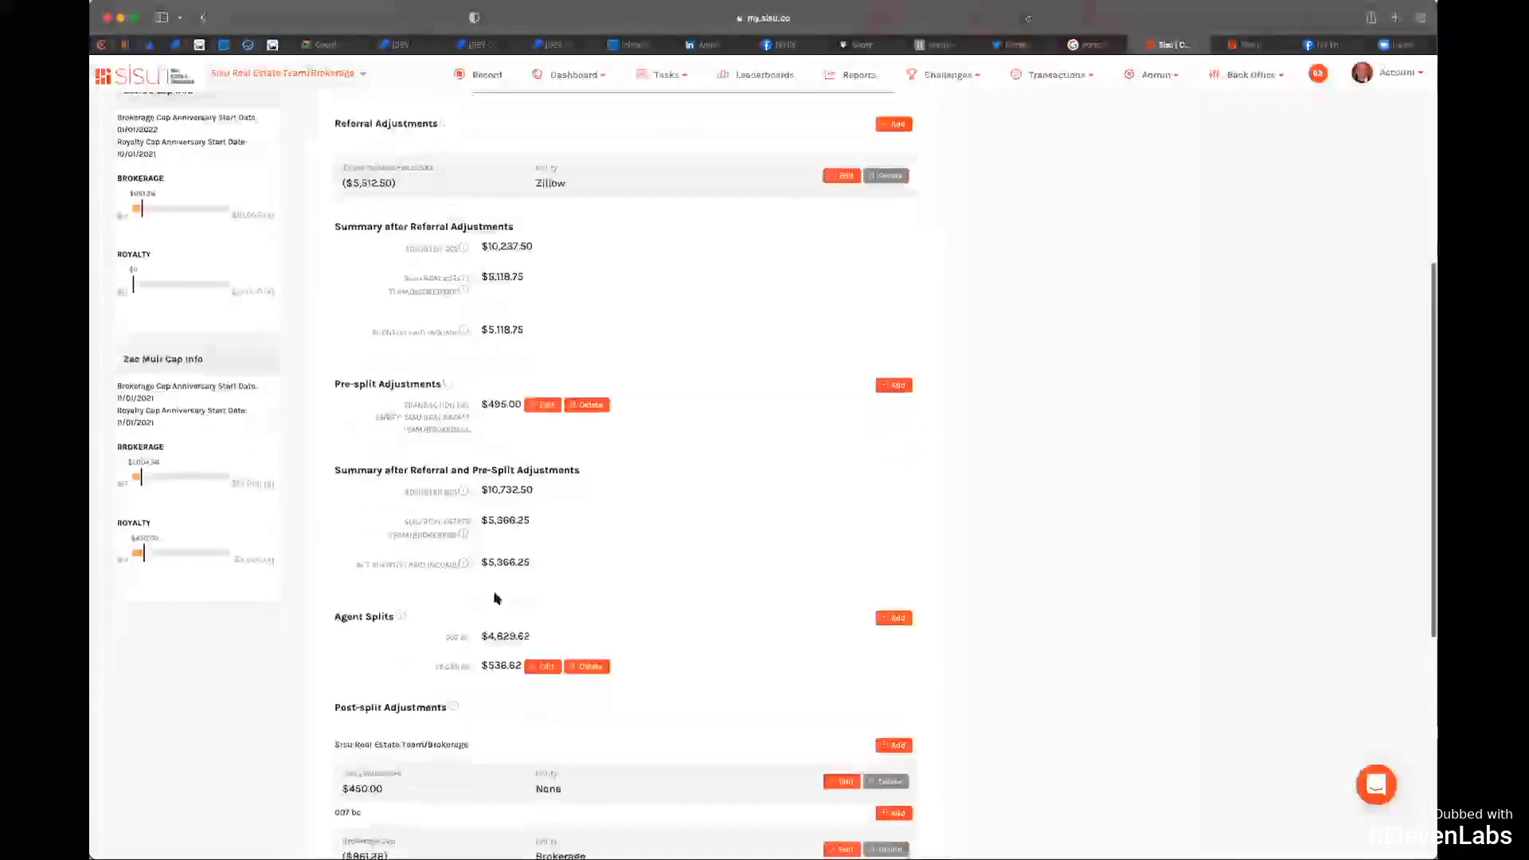
scroll(510, 653, down, 5)
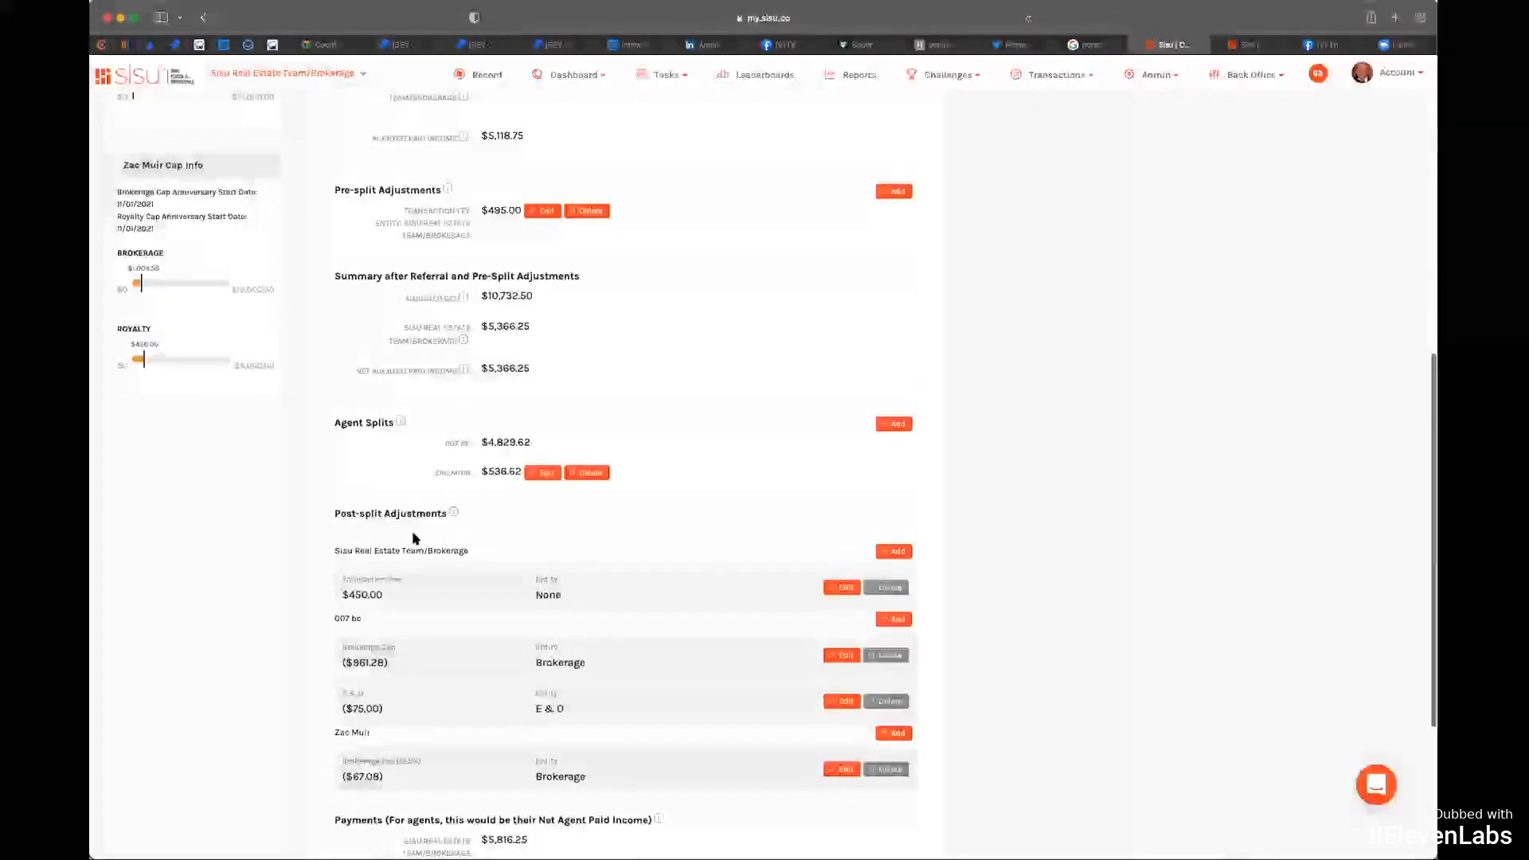
scroll(468, 555, down, 1)
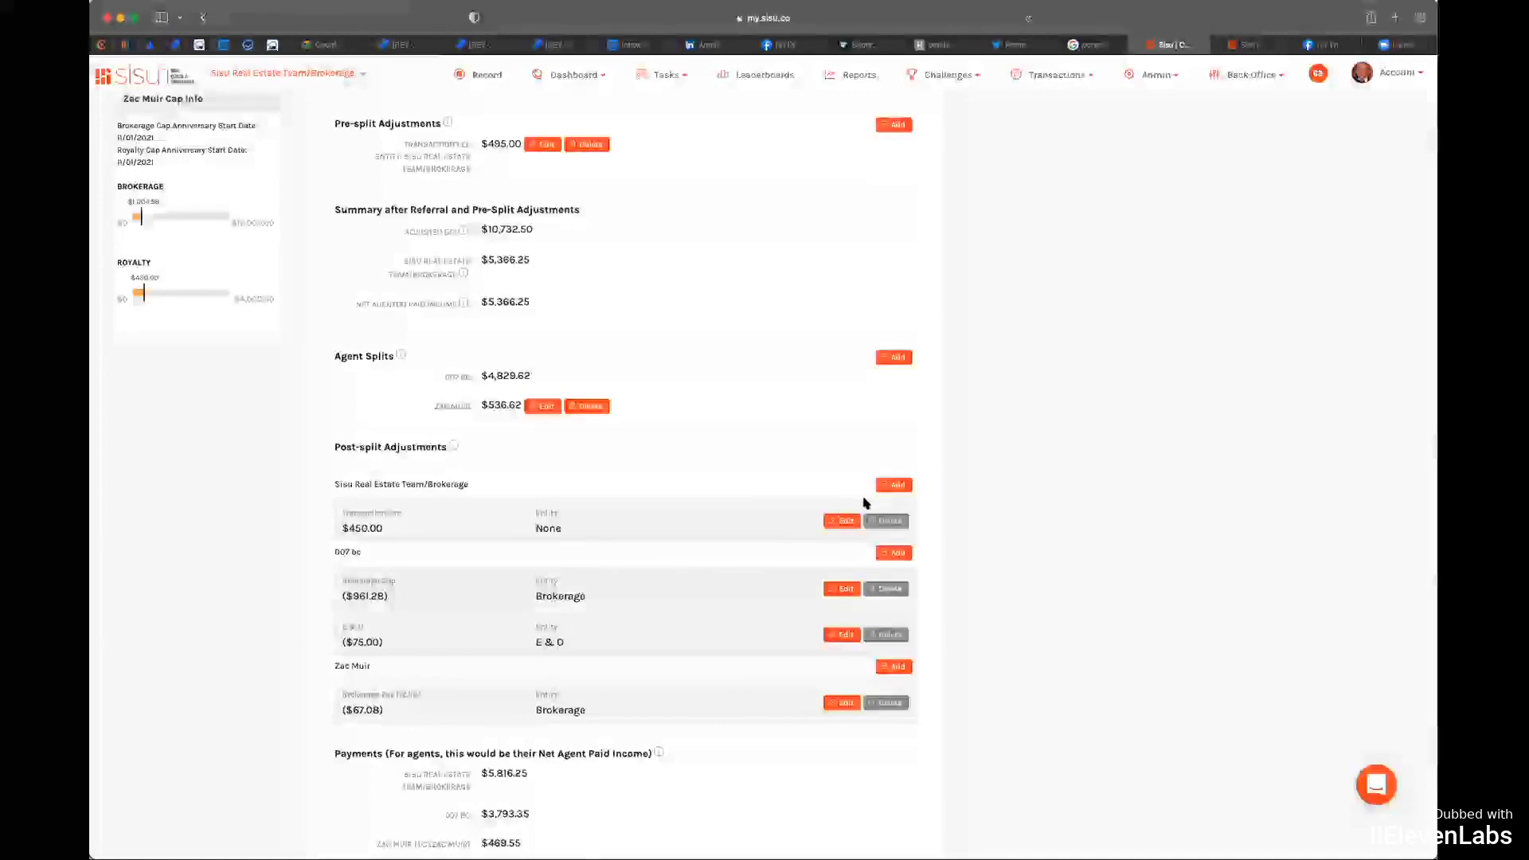
scroll(852, 501, down, 1)
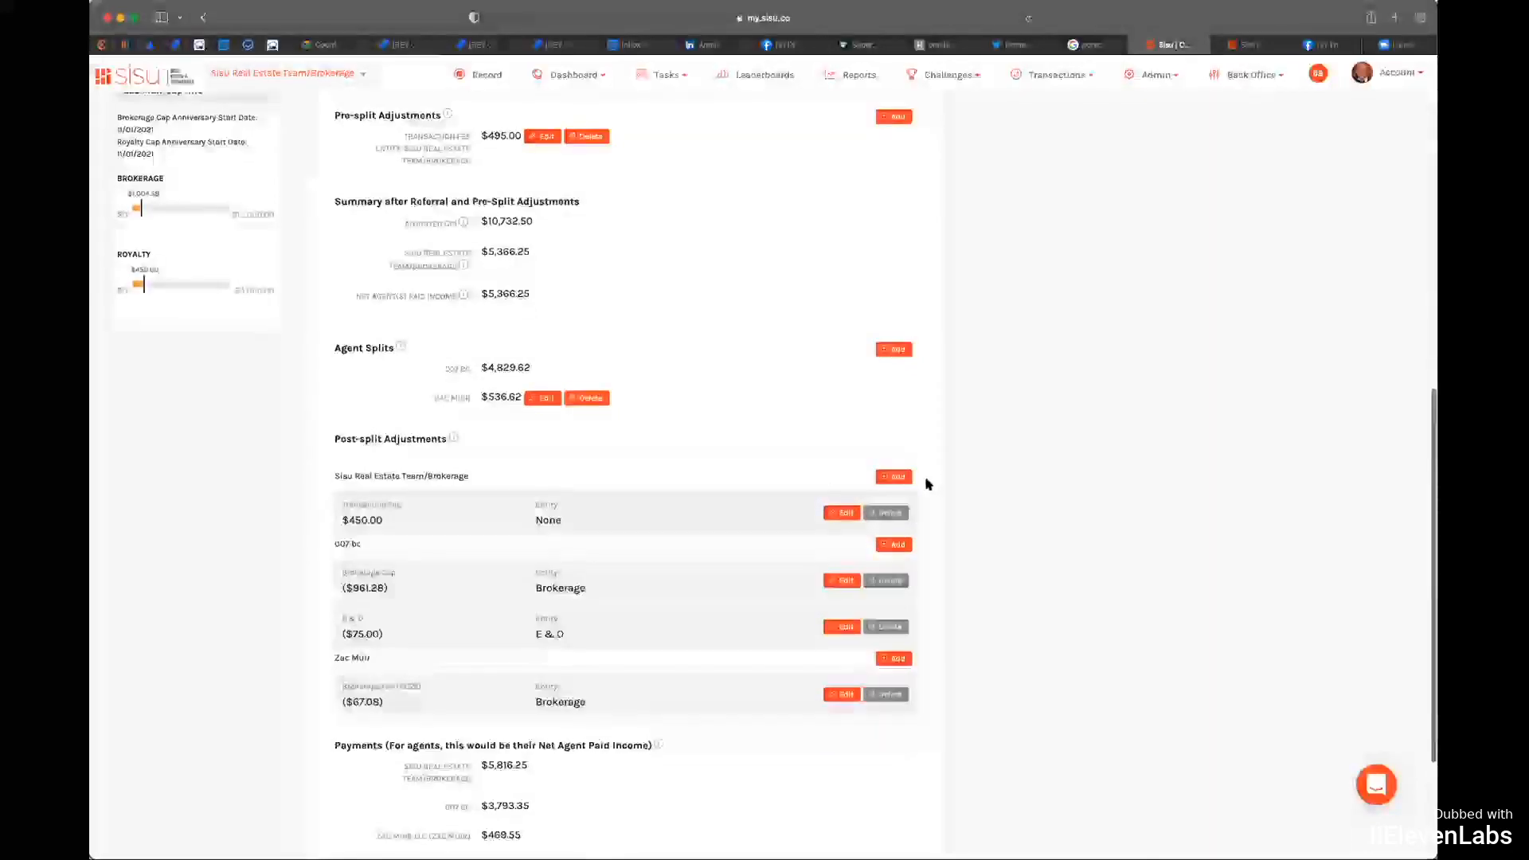
click(885, 513)
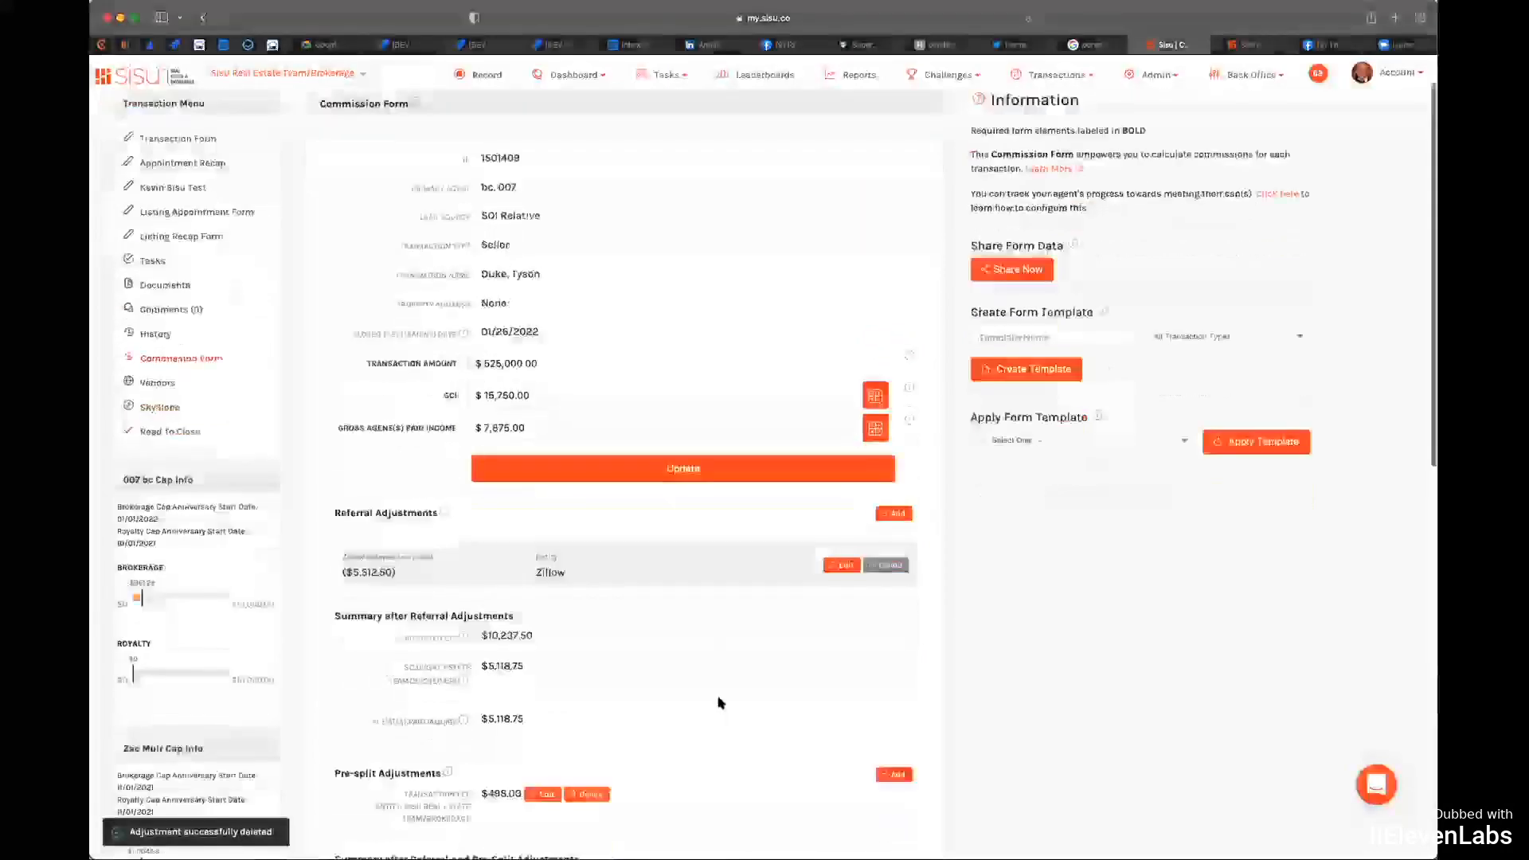
scroll(717, 677, down, 3)
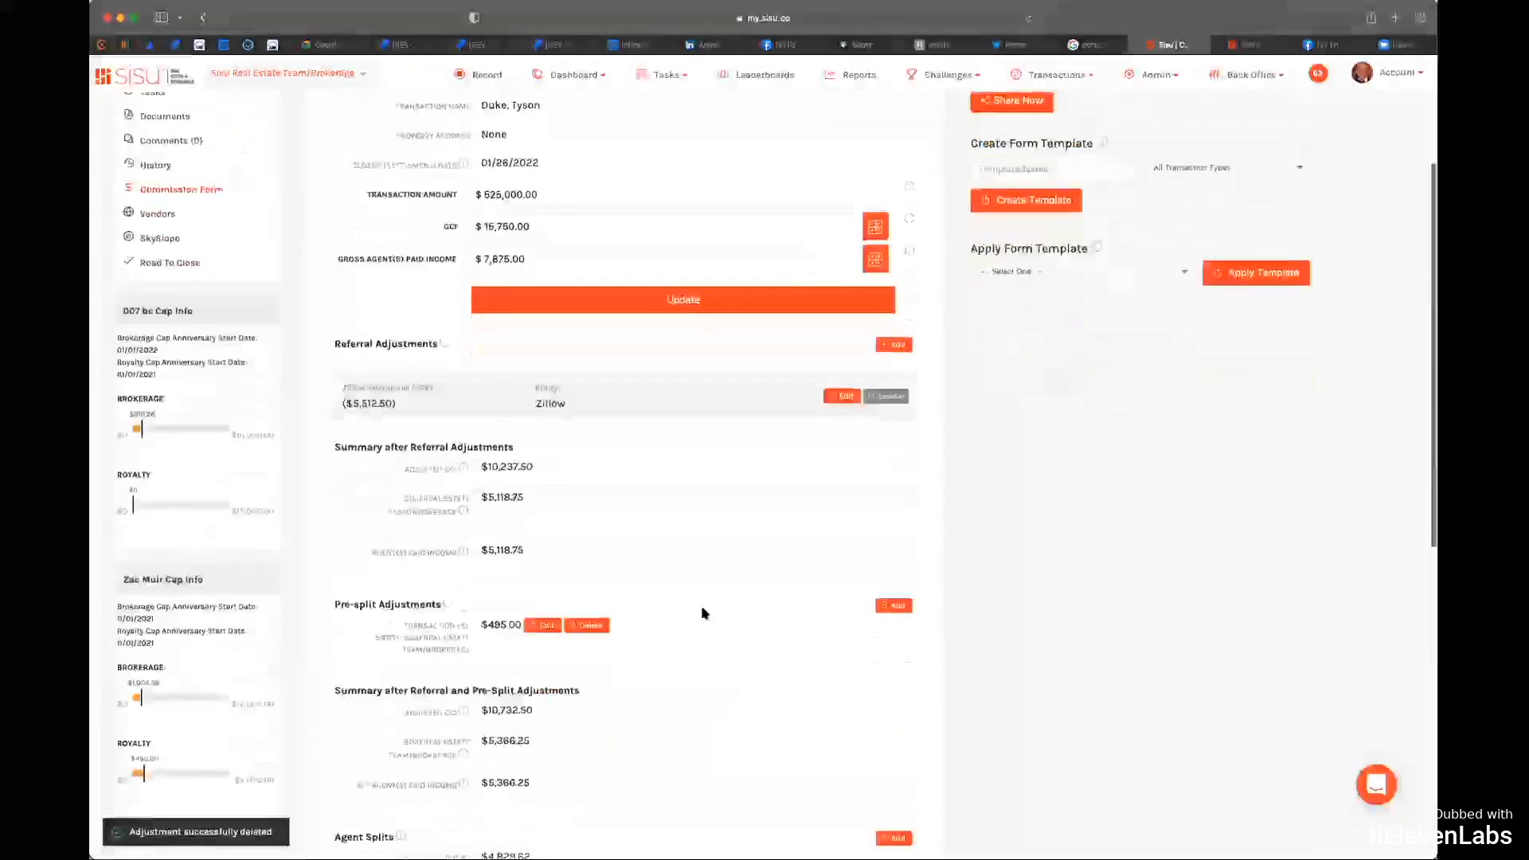
click(590, 627)
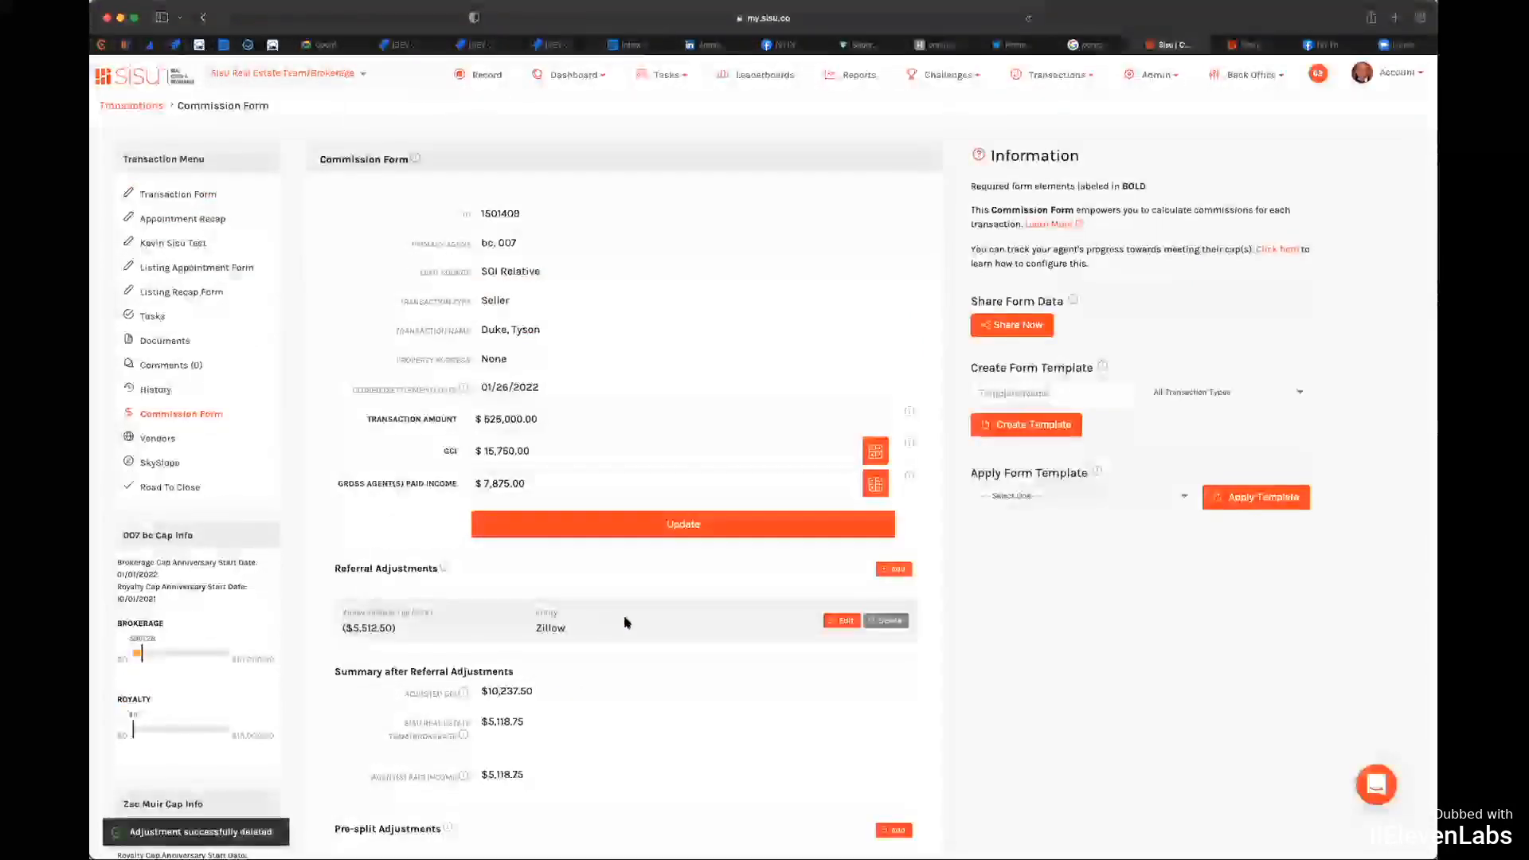
Step: Add a post-split adjustment for Sisu Real Estate Team/Brokerage with the Transaction Fee category, adding an amount of $495.00
scroll(625, 622, down, 5)
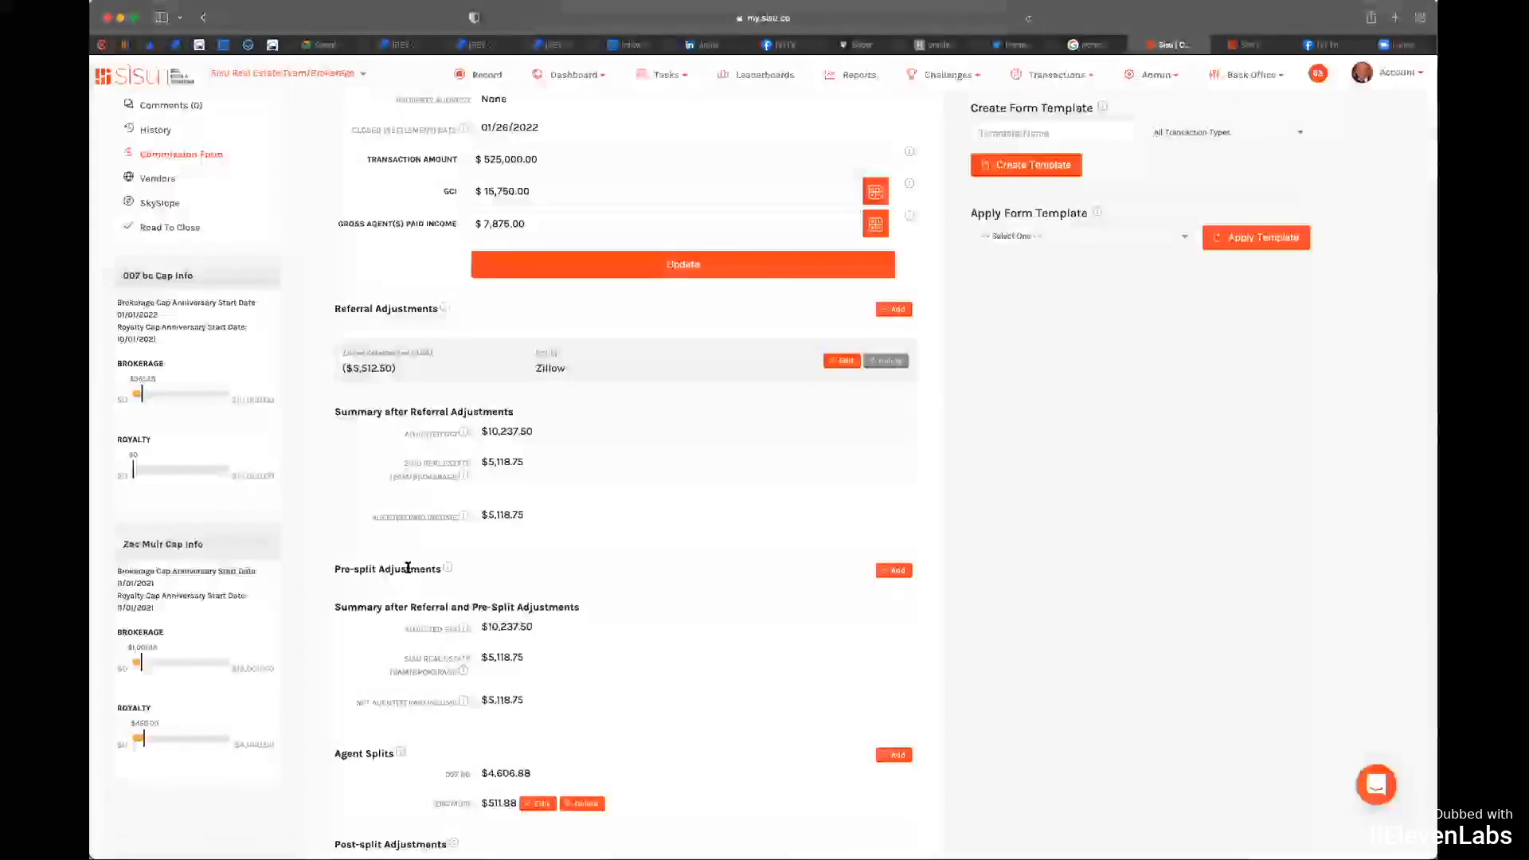
scroll(468, 574, down, 1)
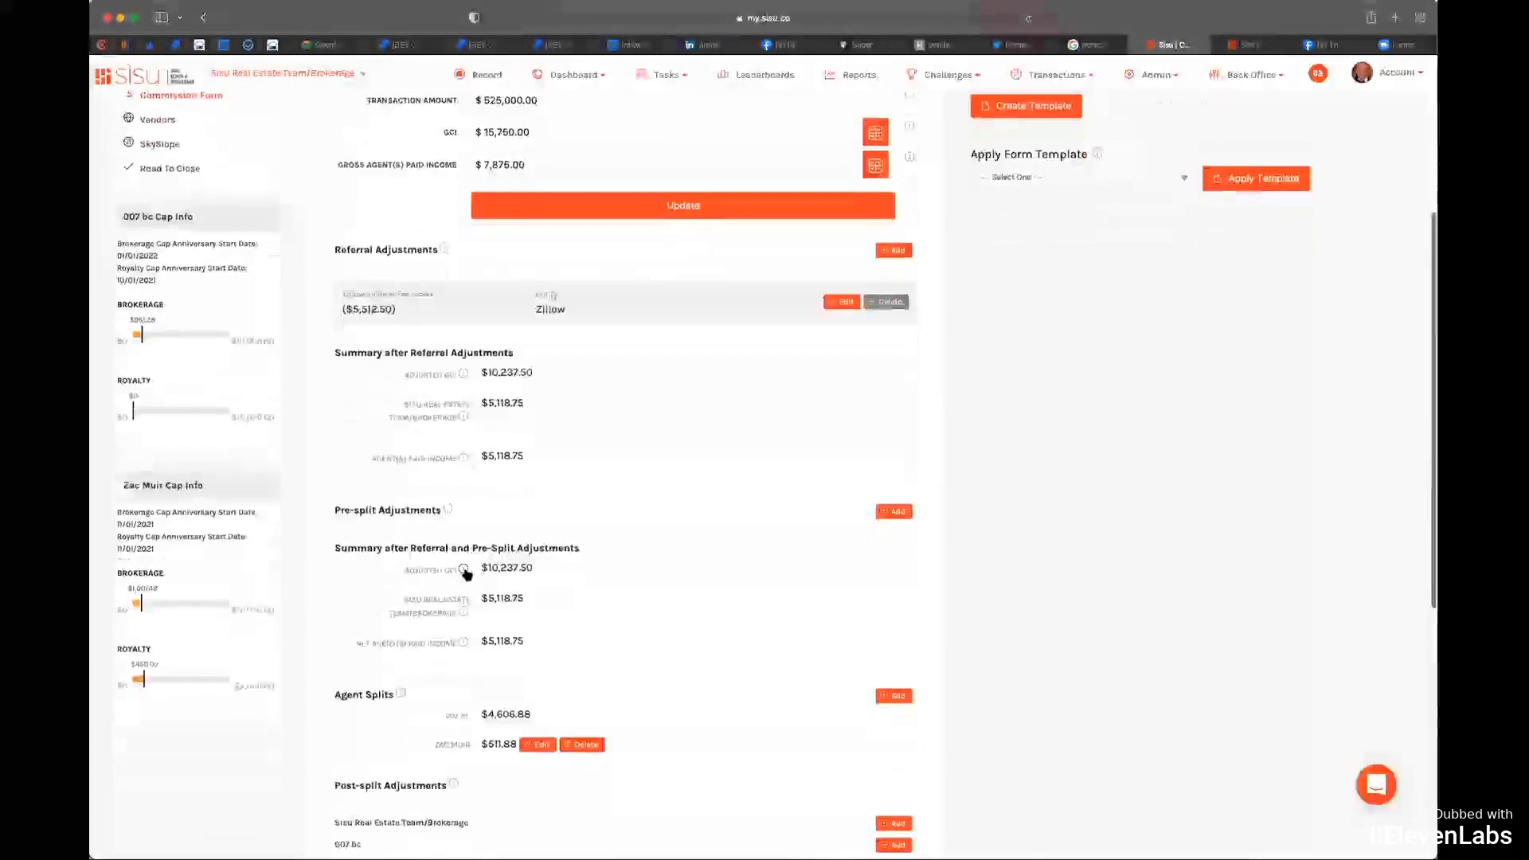
scroll(518, 619, down, 3)
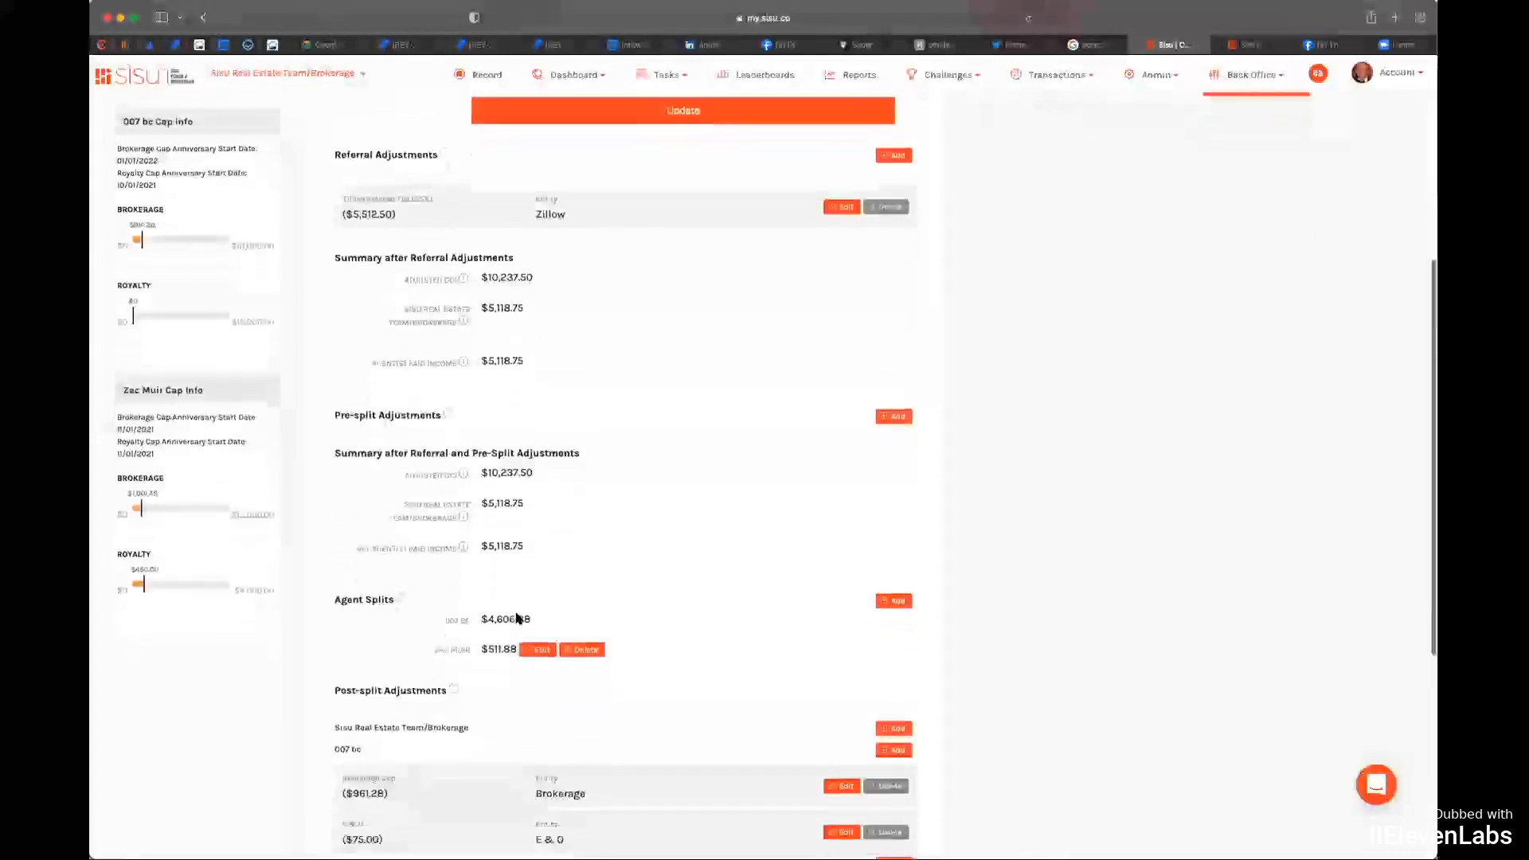
scroll(669, 665, down, 2)
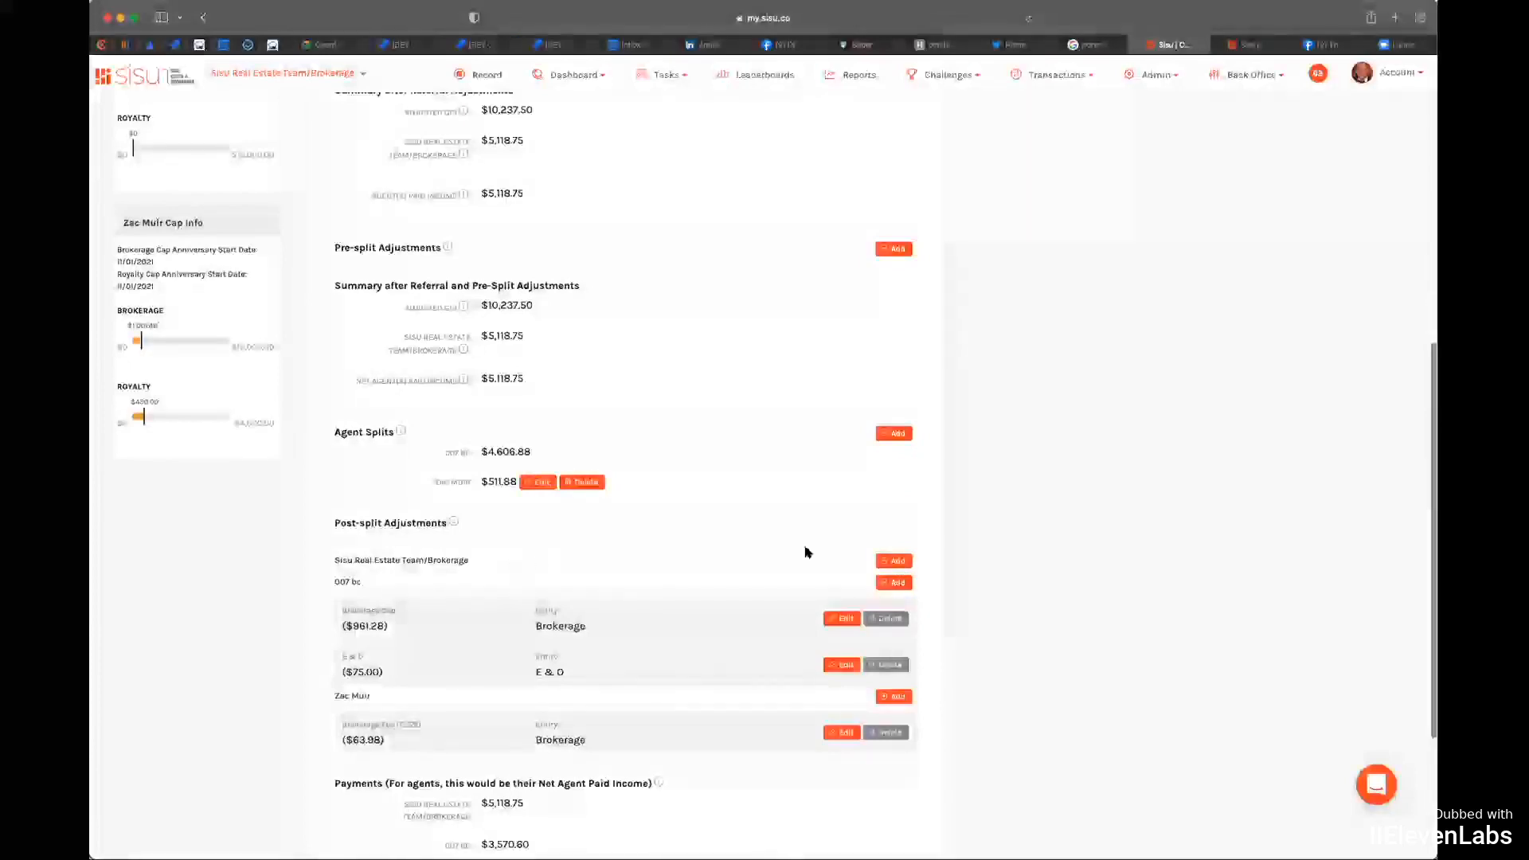
click(895, 561)
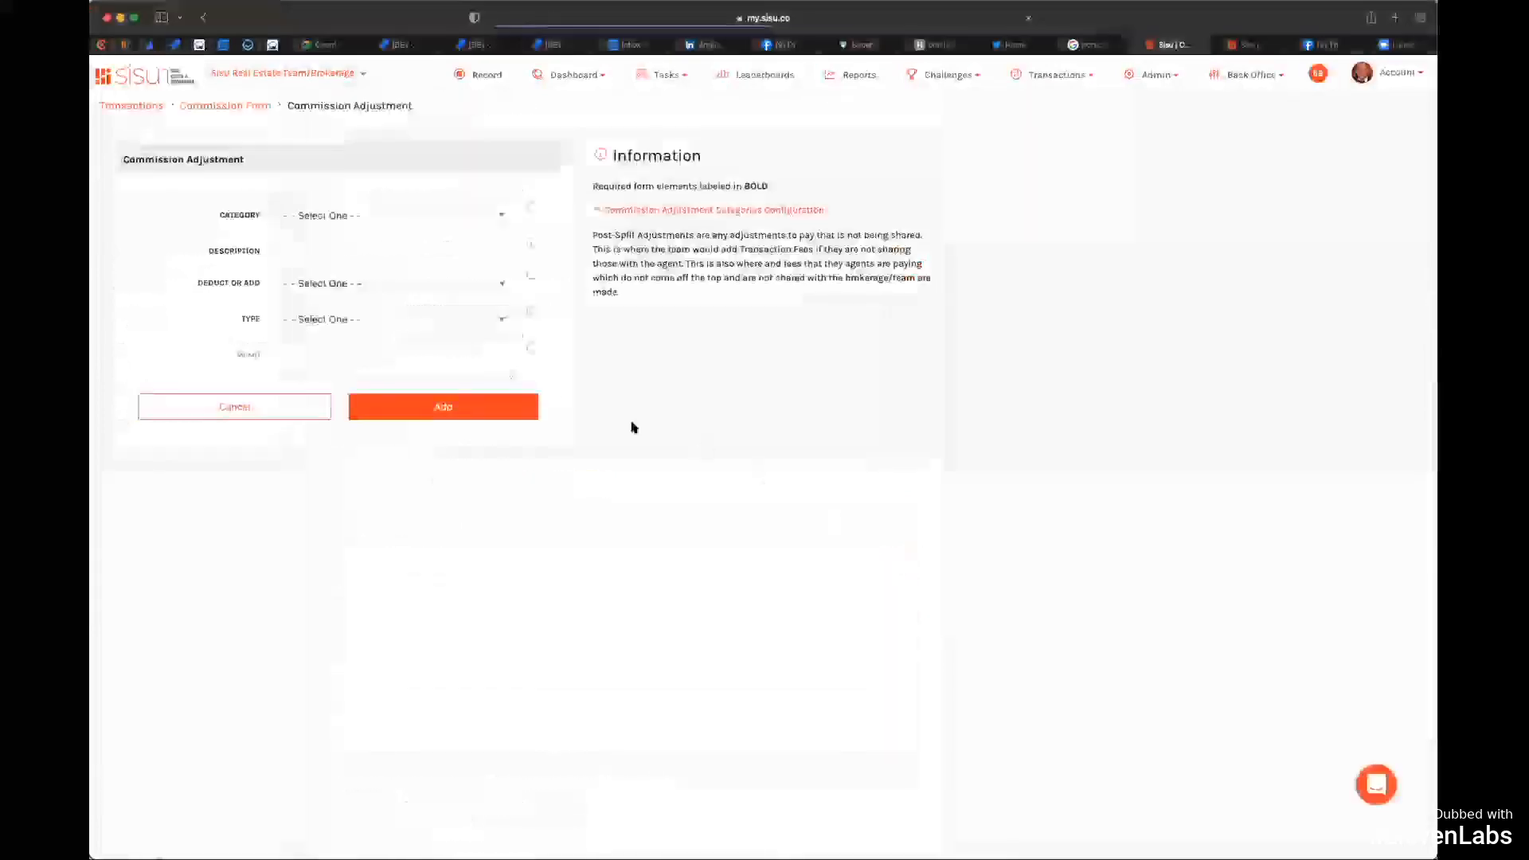
click(502, 215)
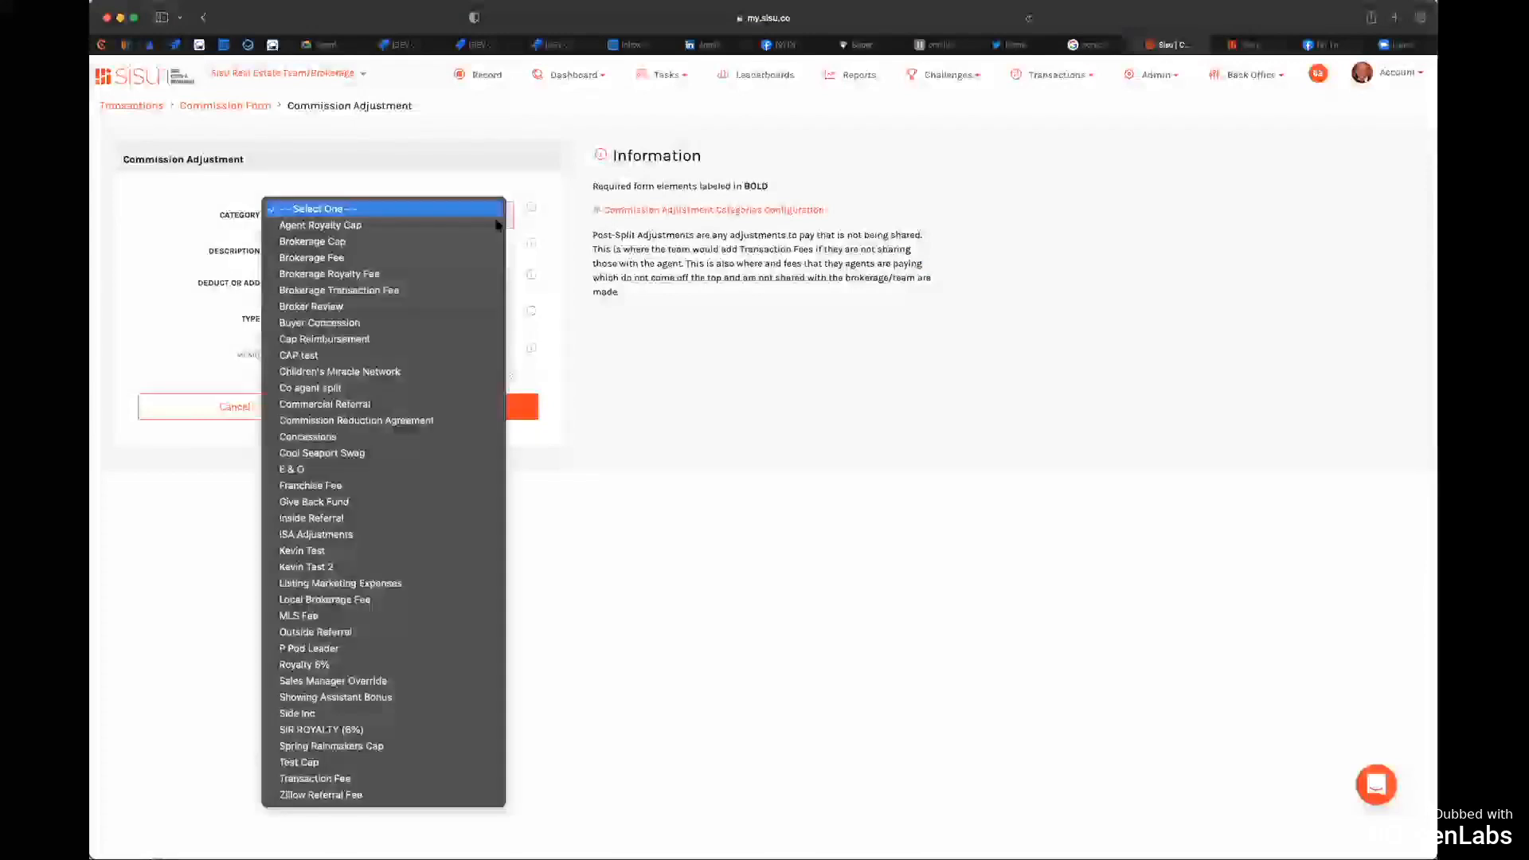
click(355, 780)
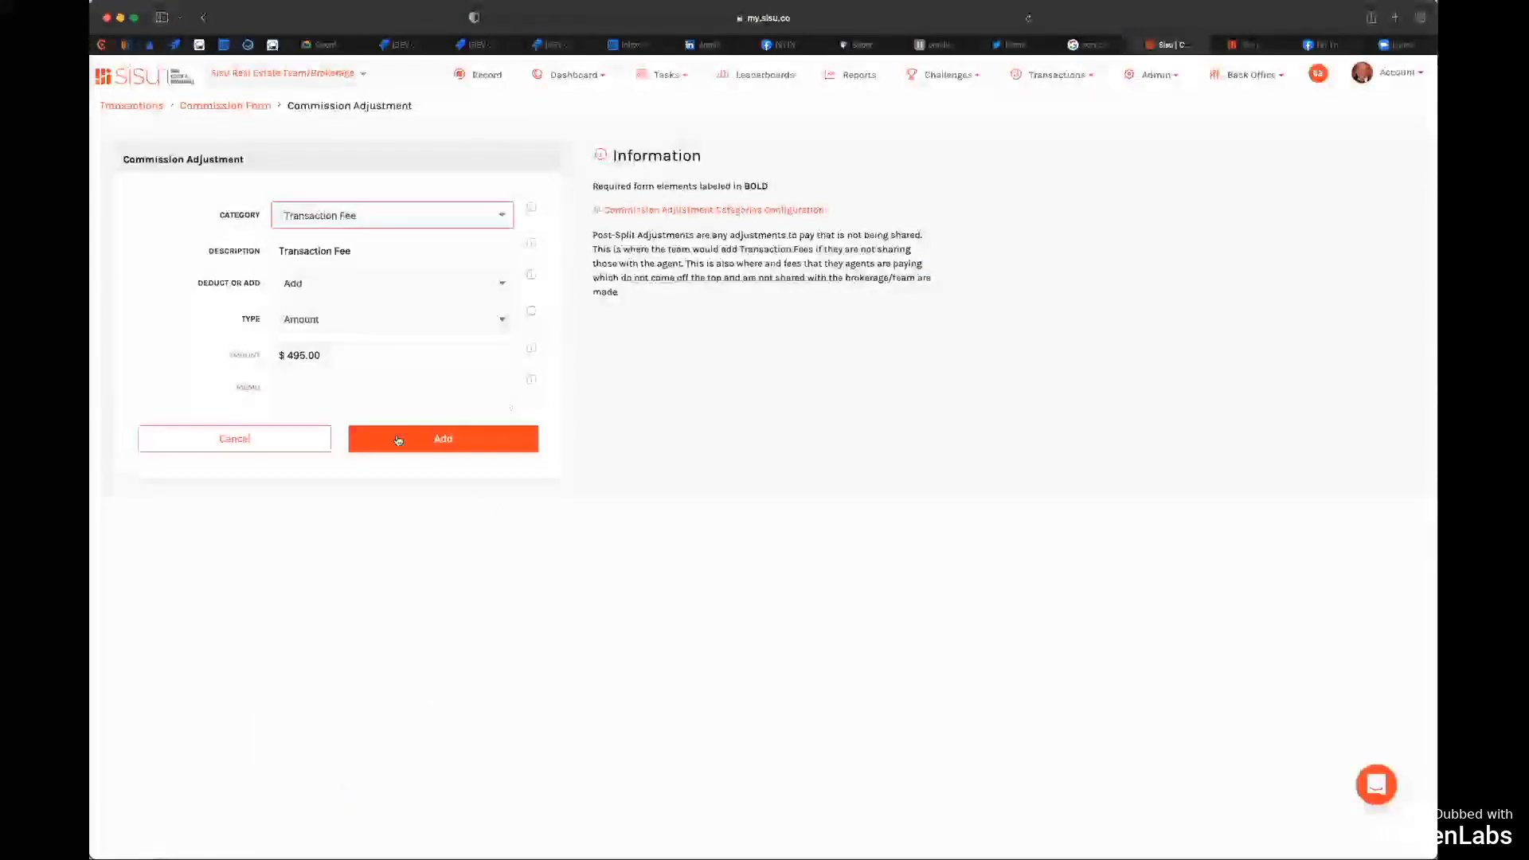
click(443, 439)
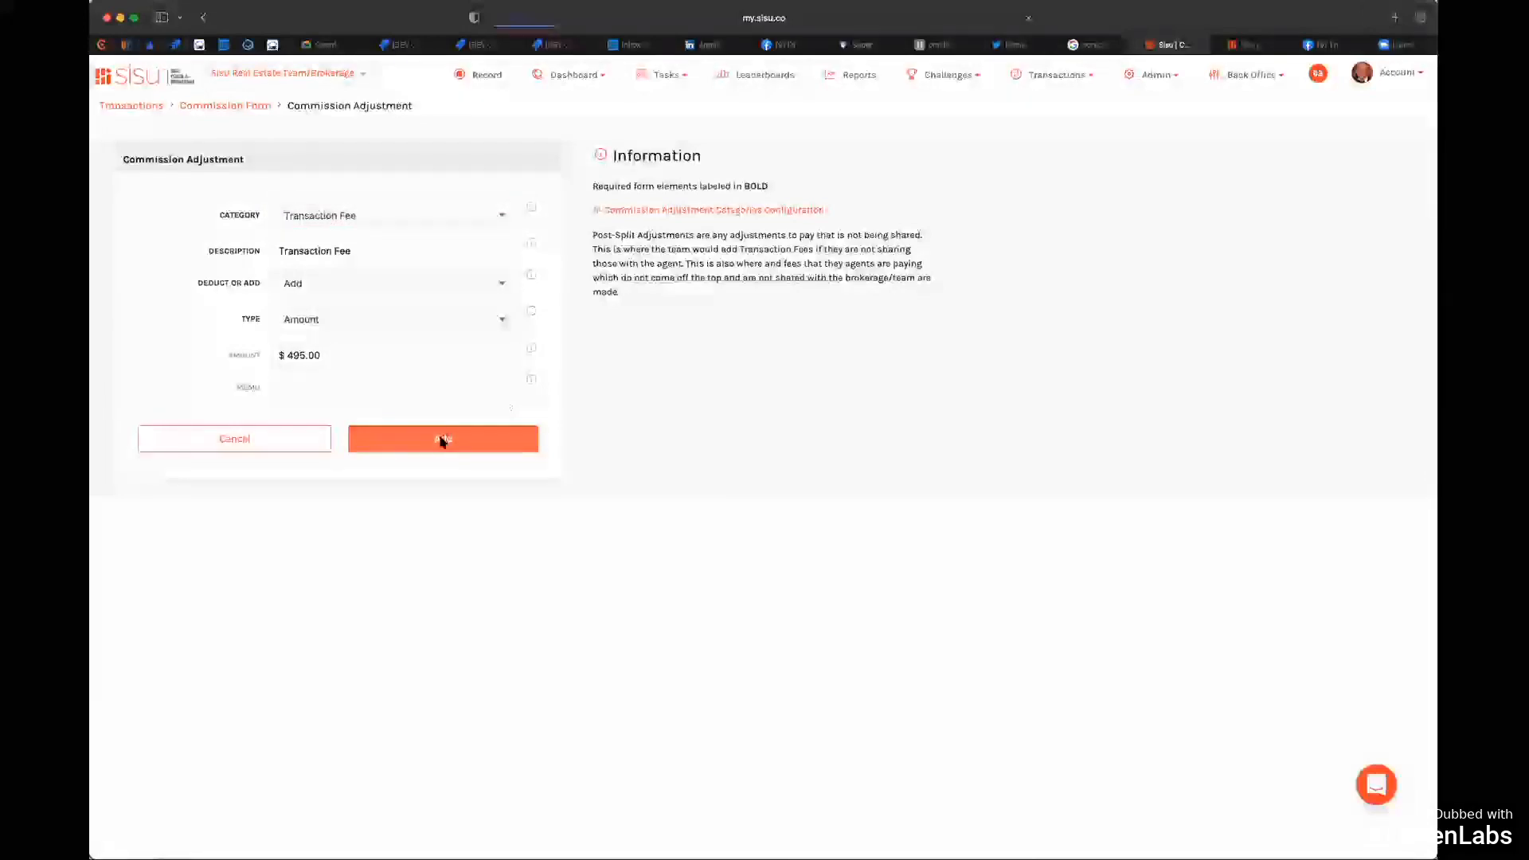
Step: Examine the post-split adjustments of the team/brokerage and both agents against the summaries, agent splits and payments
scroll(796, 550, down, 10)
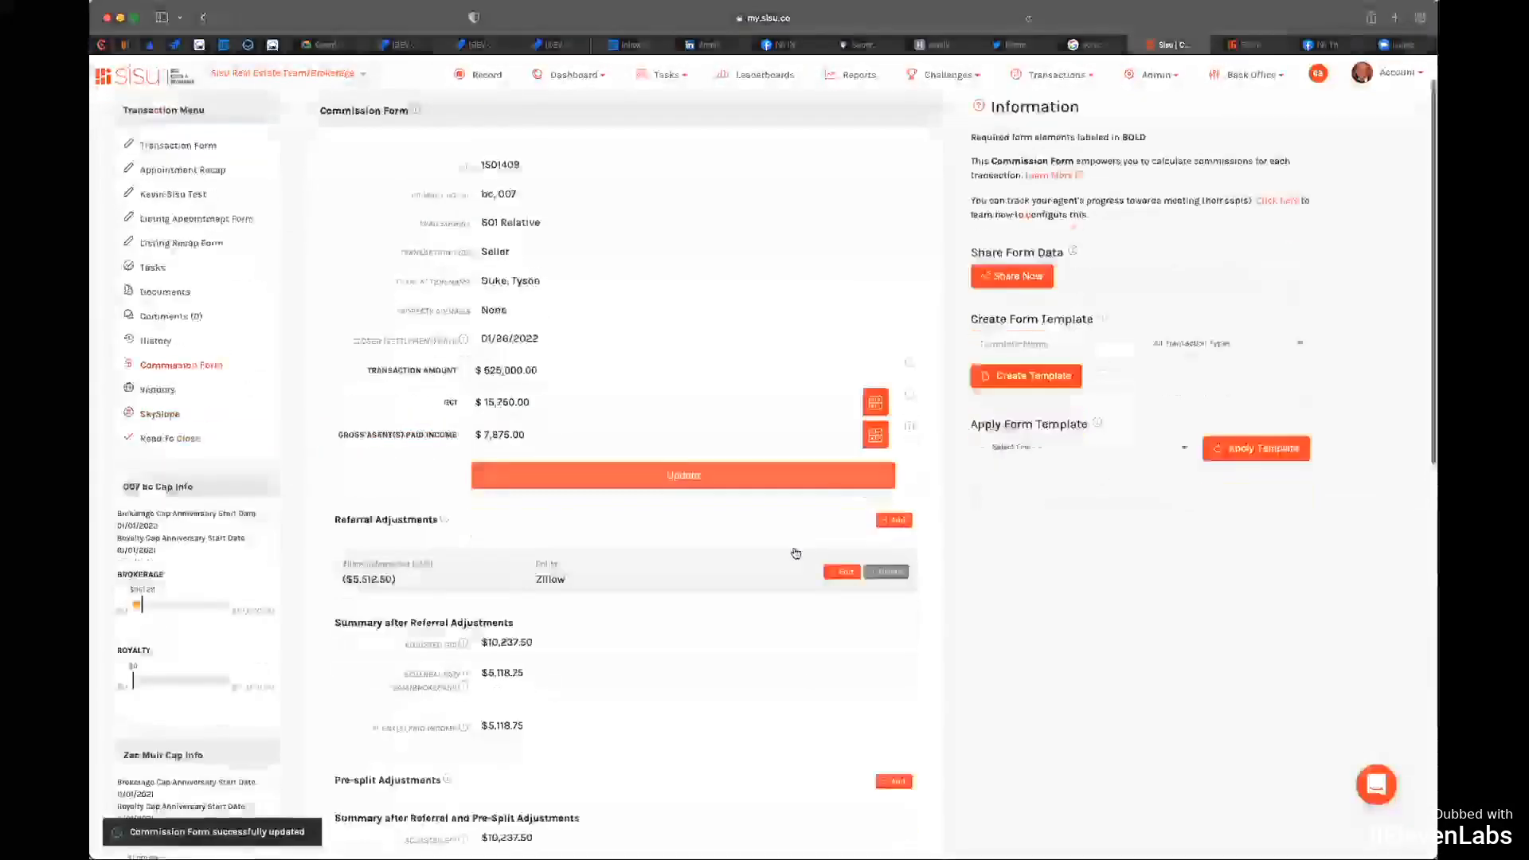
scroll(744, 519, down, 2)
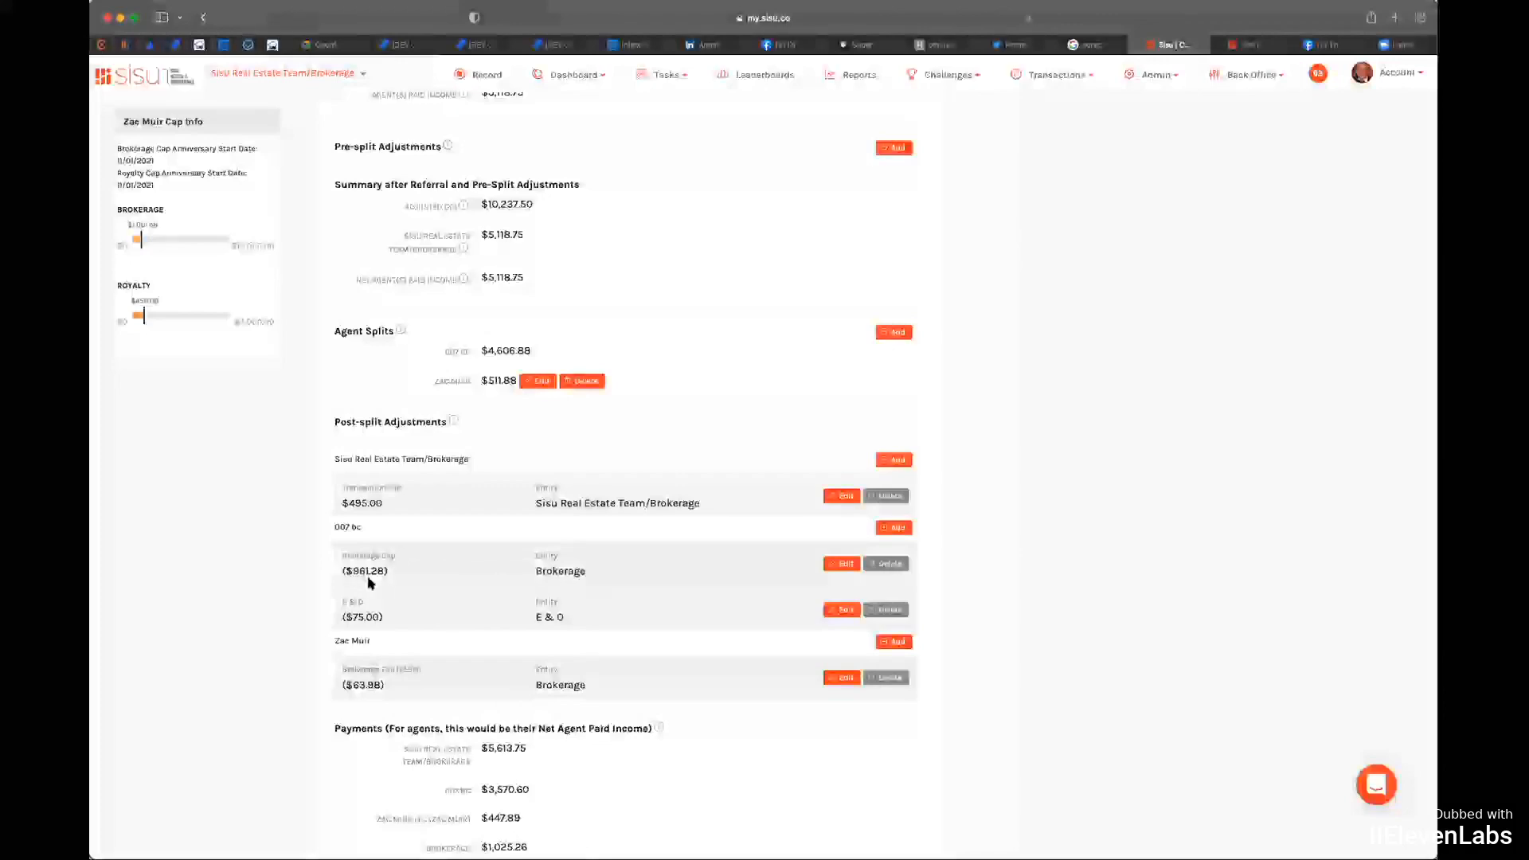
scroll(446, 556, up, 2)
scroll(447, 556, up, 8)
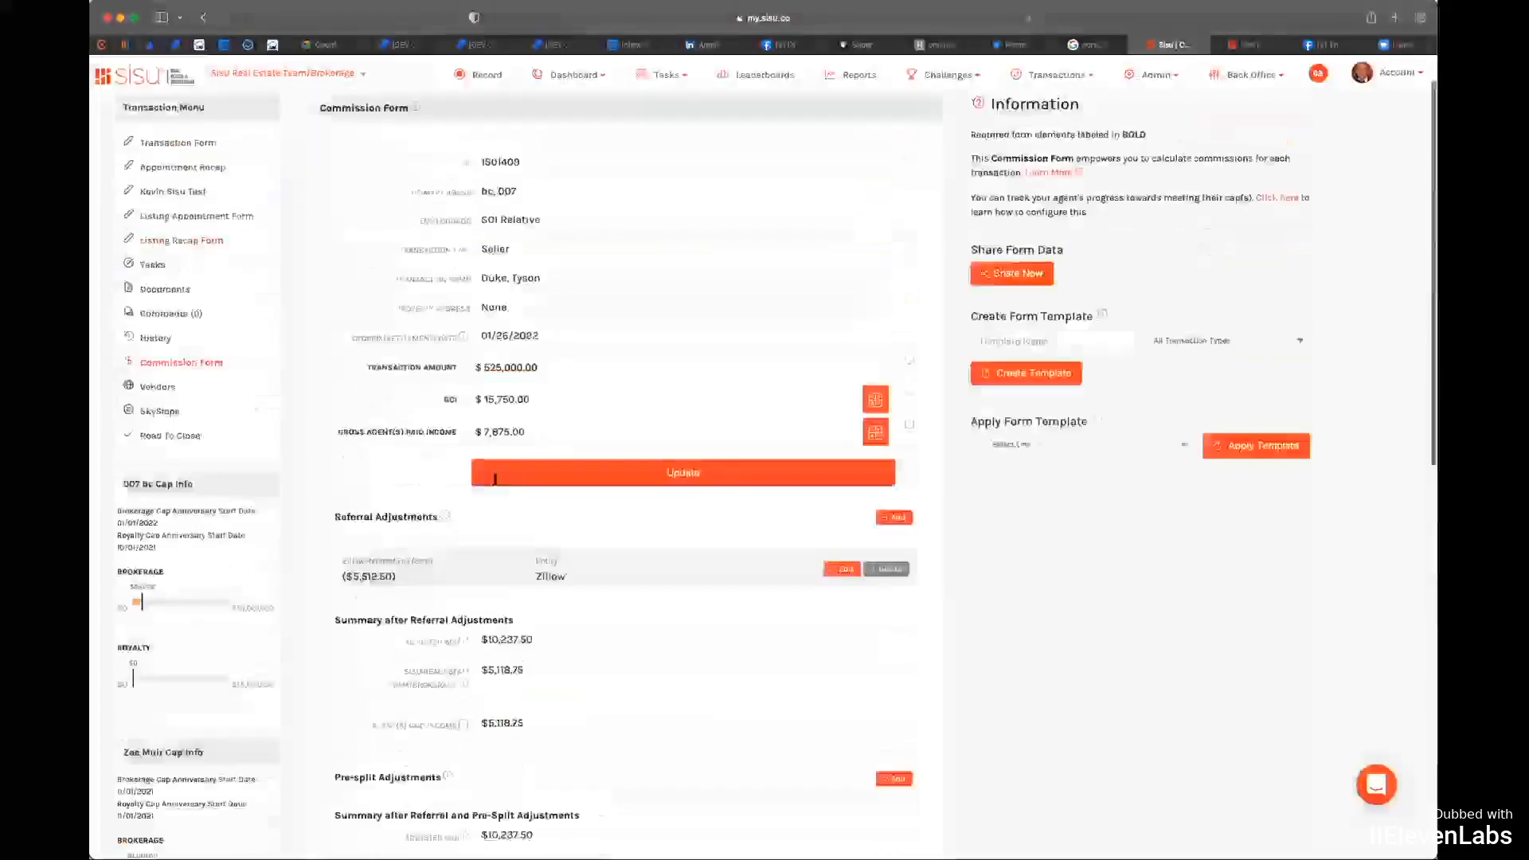
scroll(535, 729, down, 3)
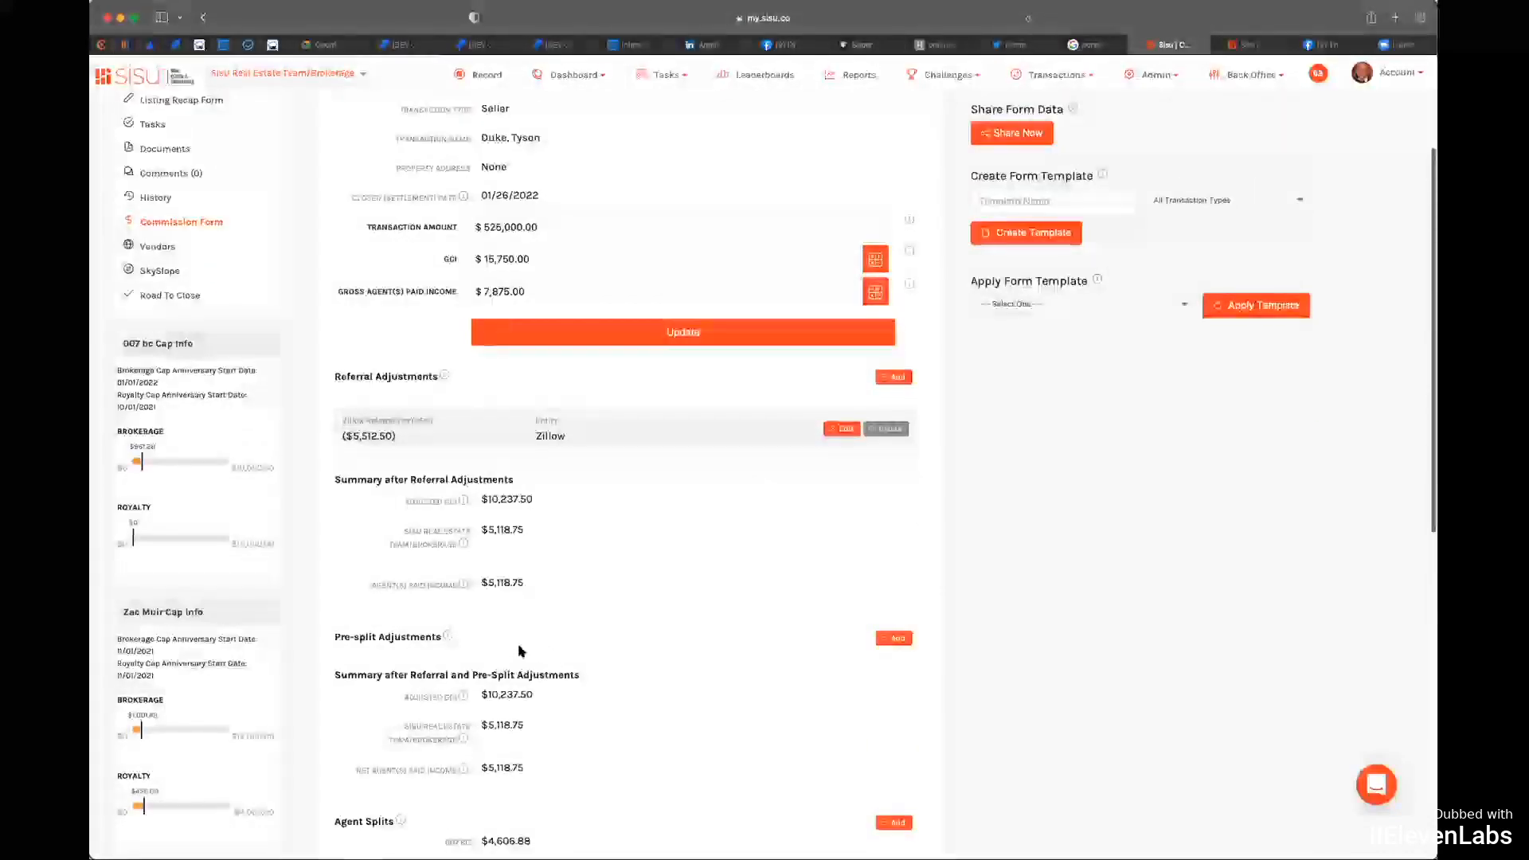
scroll(500, 642, down, 9)
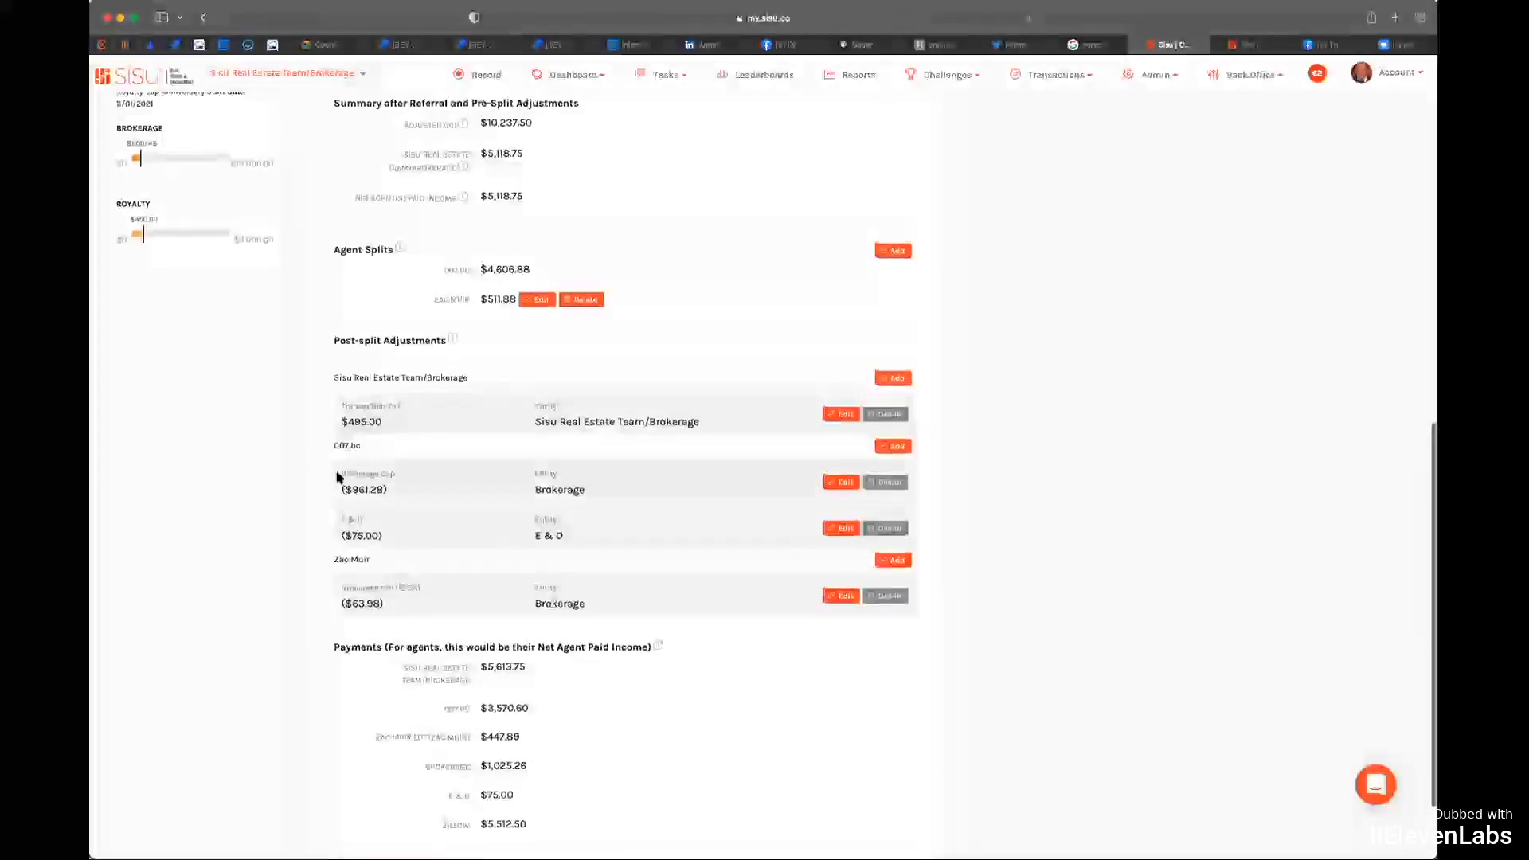
scroll(341, 474, up, 1)
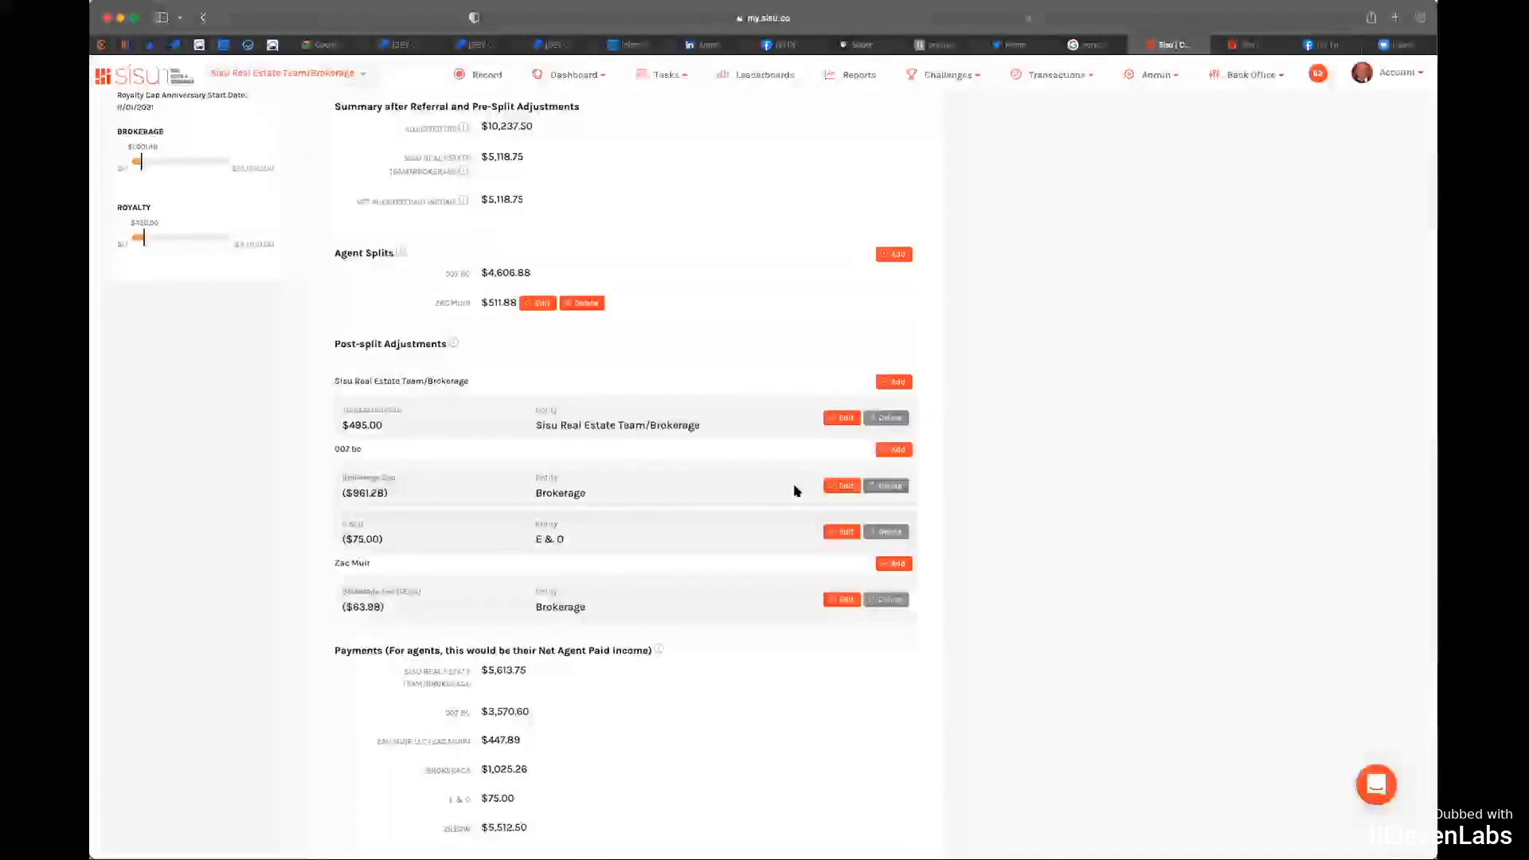
Step: Edit the primary agent's Brokerage Cap post-split adjustment and change its type to Percent
click(844, 487)
click(411, 358)
click(473, 319)
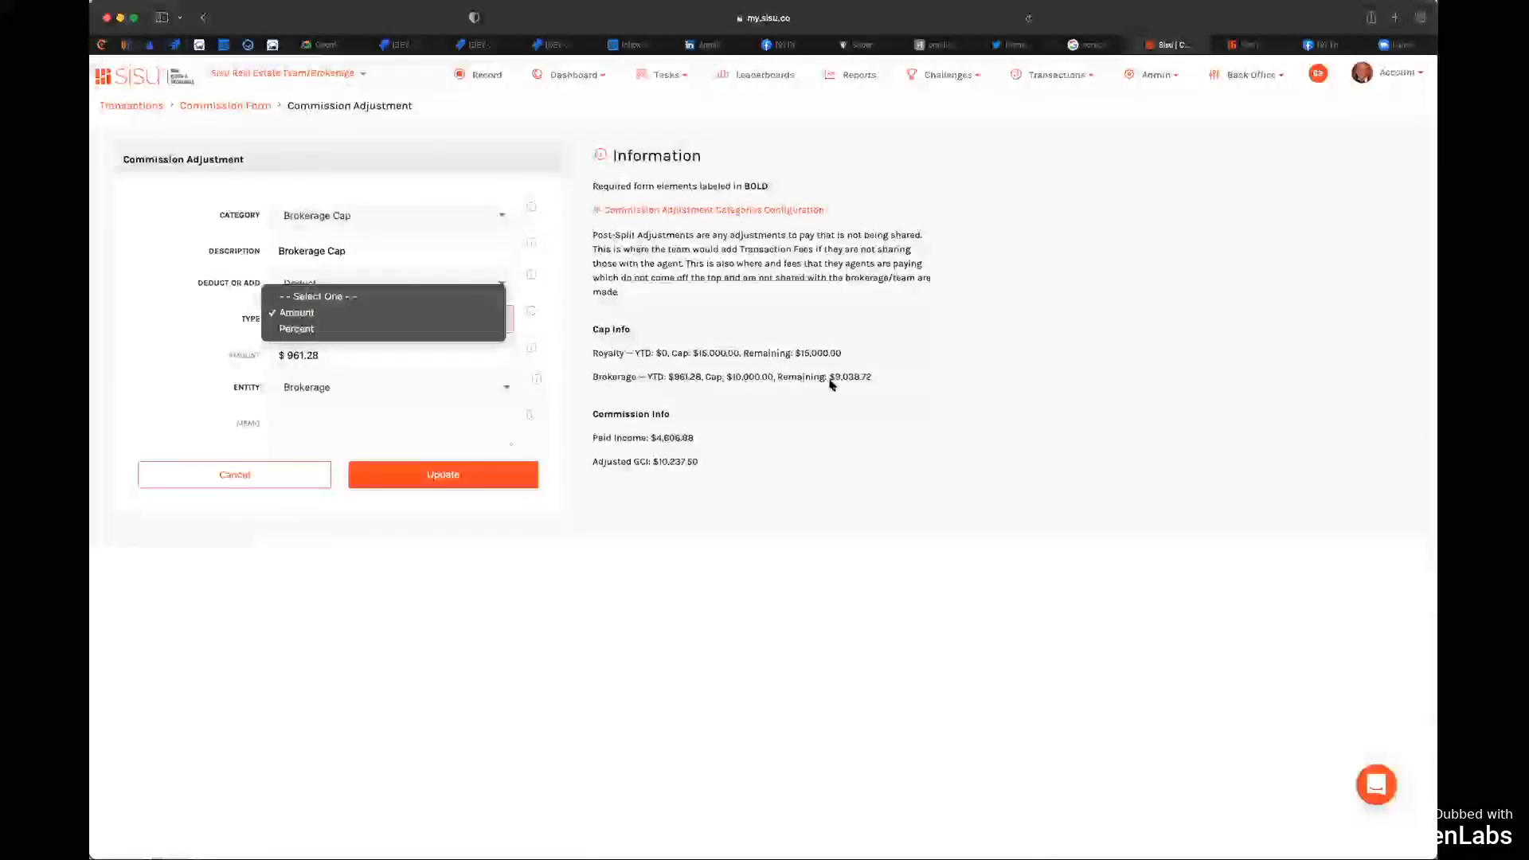
click(355, 351)
click(360, 351)
click(335, 320)
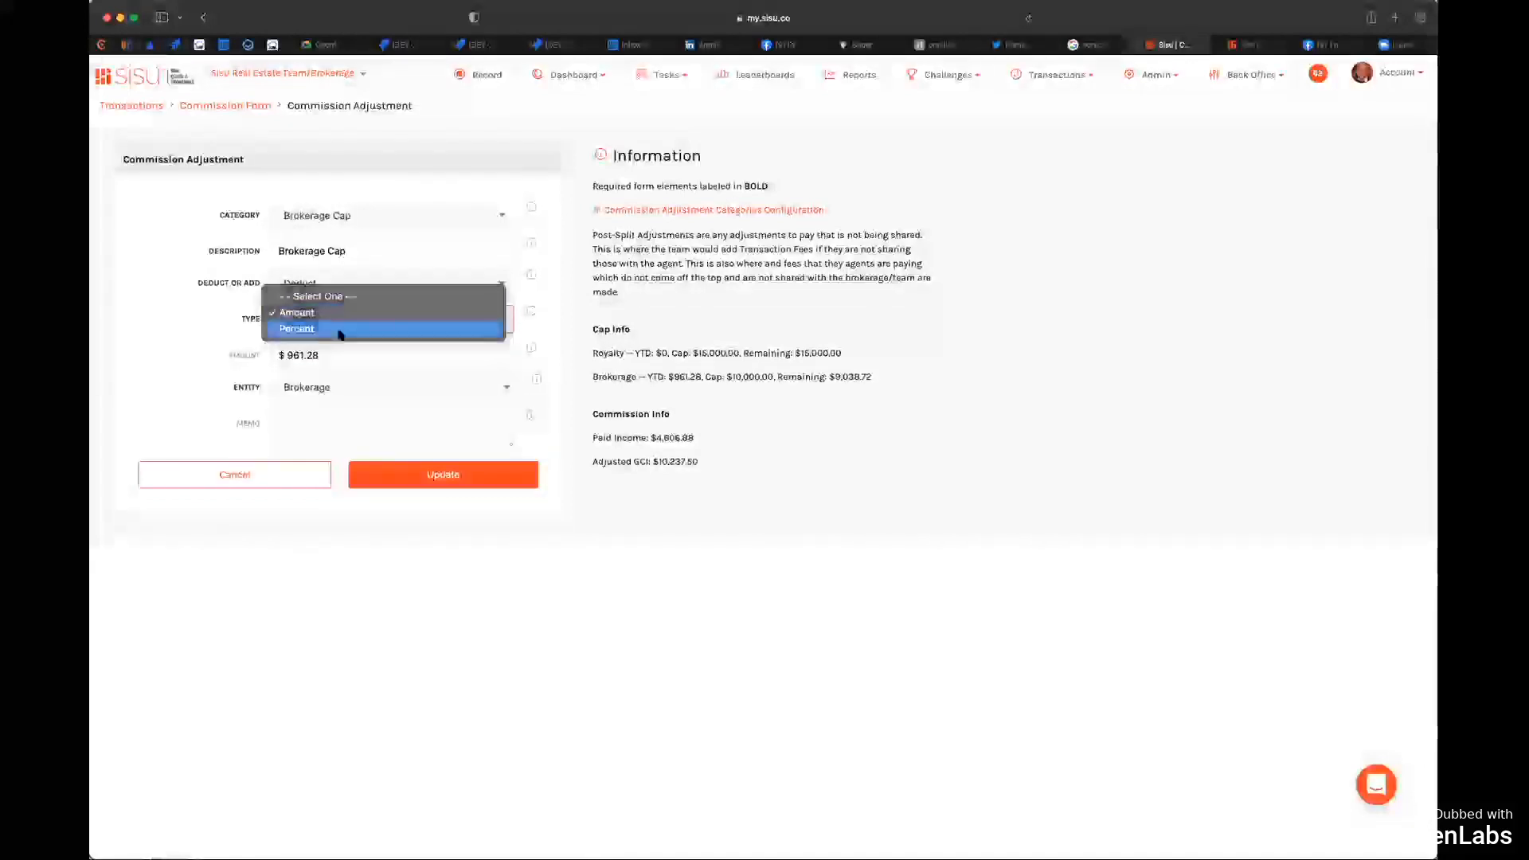
click(330, 331)
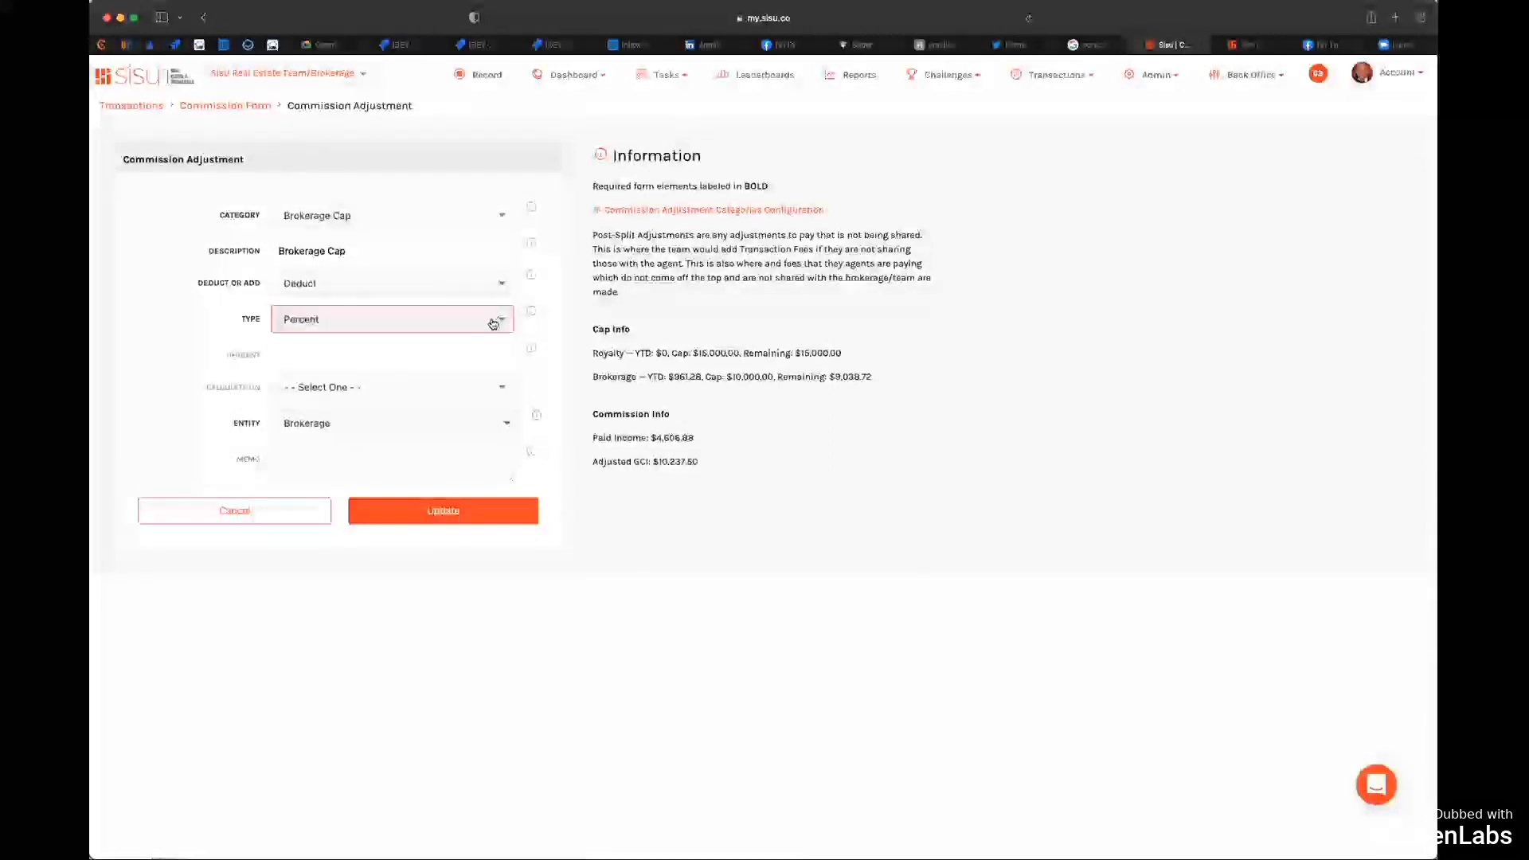
Step: Set the Brokerage Cap deduction to 10% calculated from Paid Income and save the adjustment
click(414, 354)
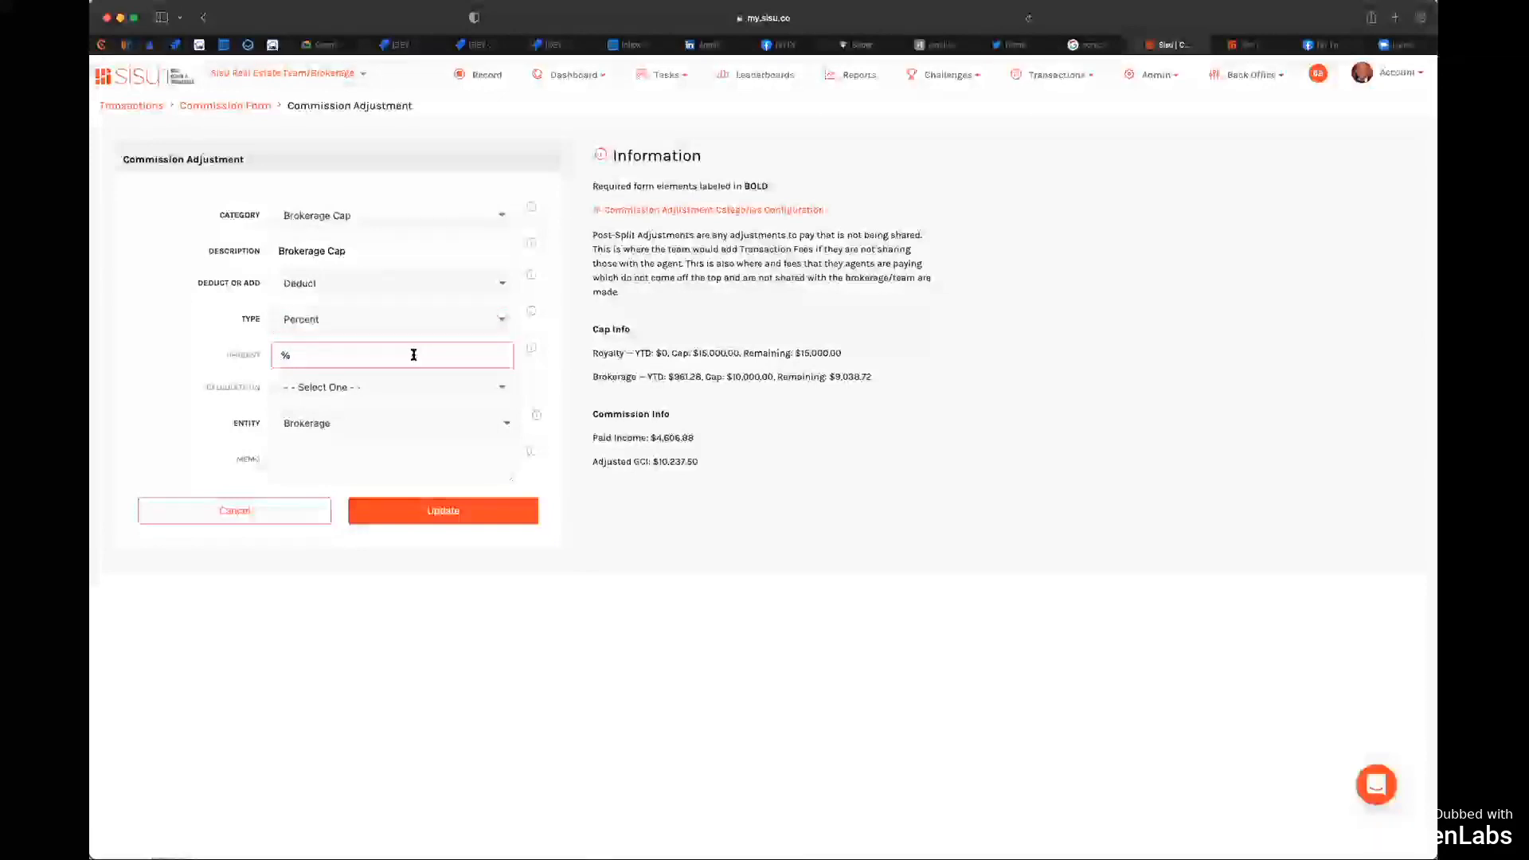
text(10)
click(391, 388)
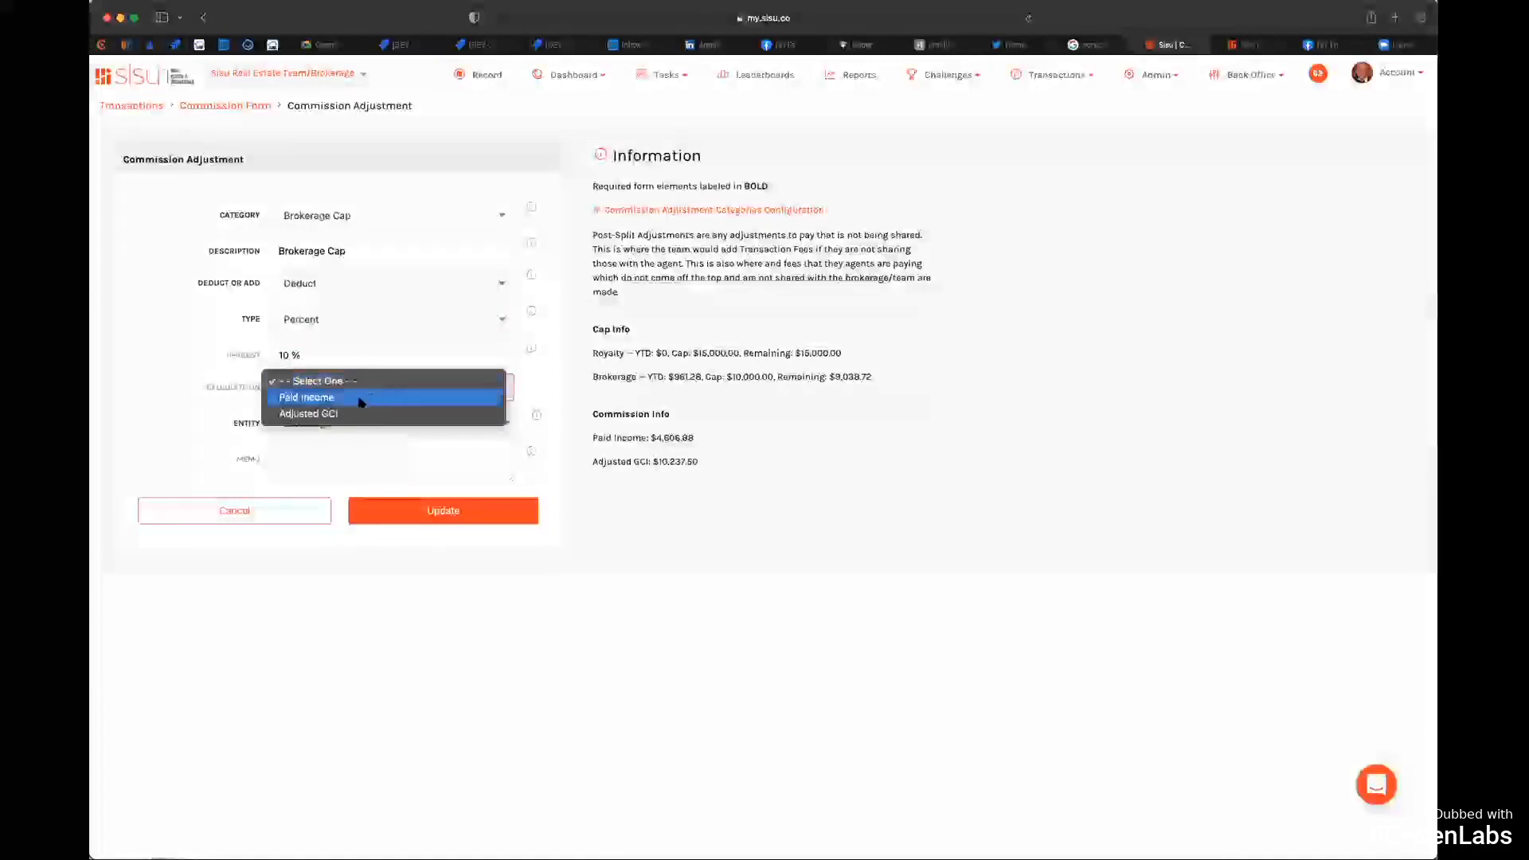
click(315, 399)
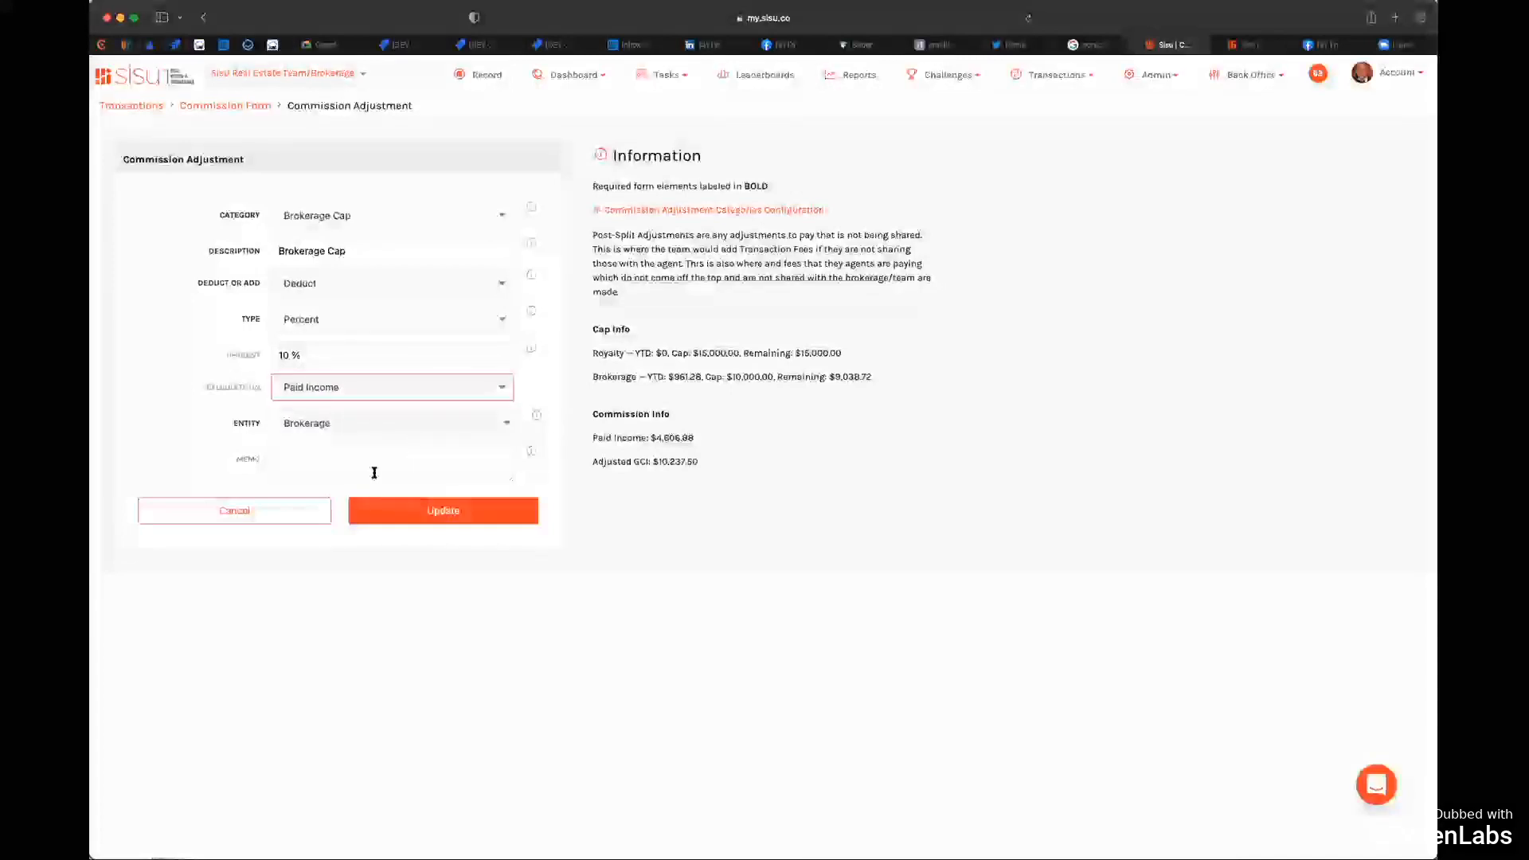
click(460, 515)
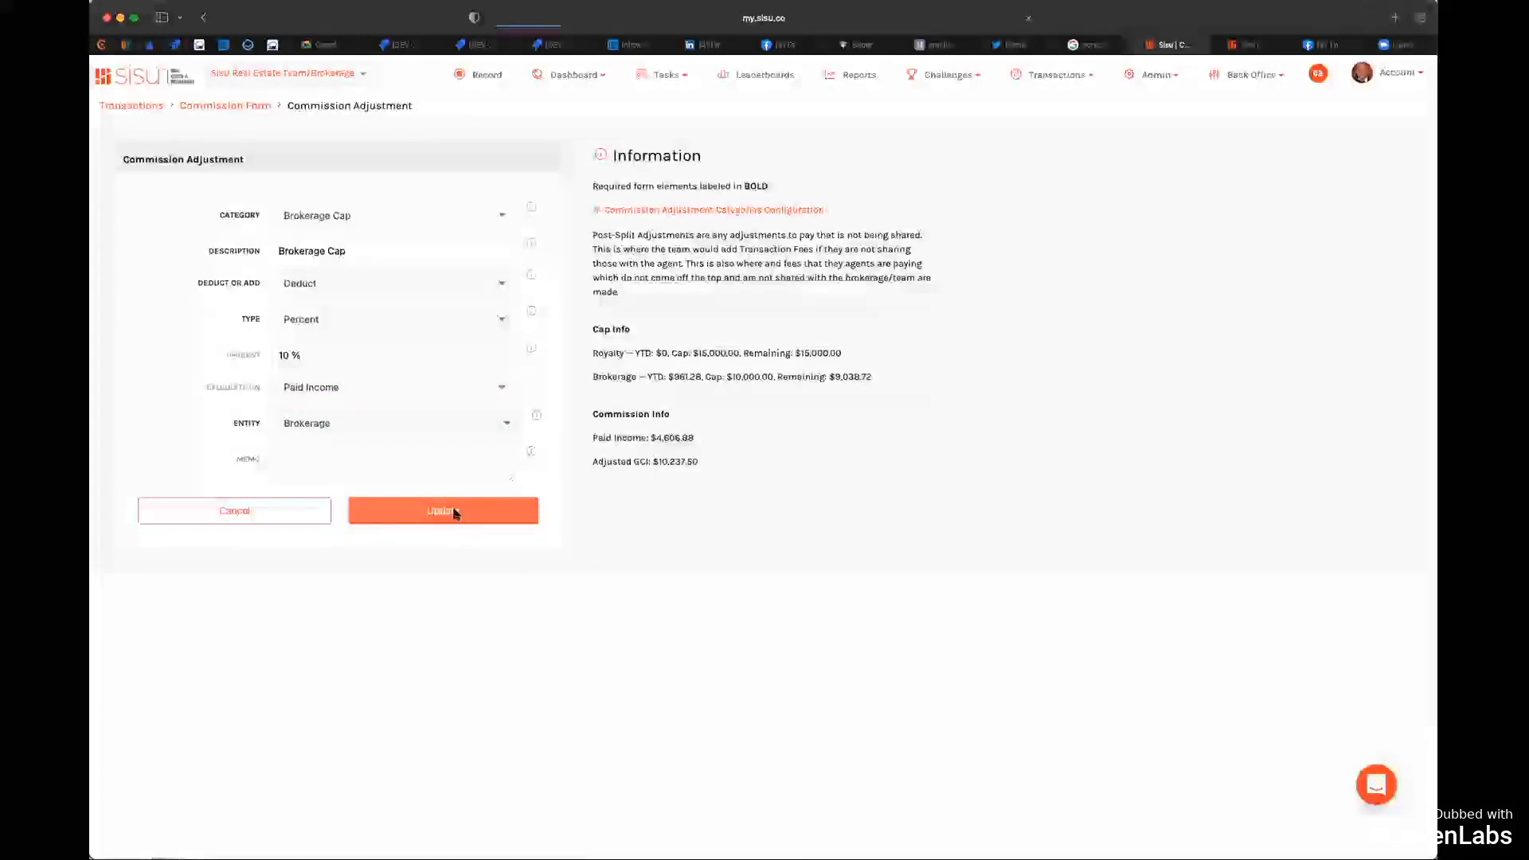
Step: Examine both agents' post-split adjustments and the payments against the agent splits and the referral summaries
scroll(536, 512, down, 6)
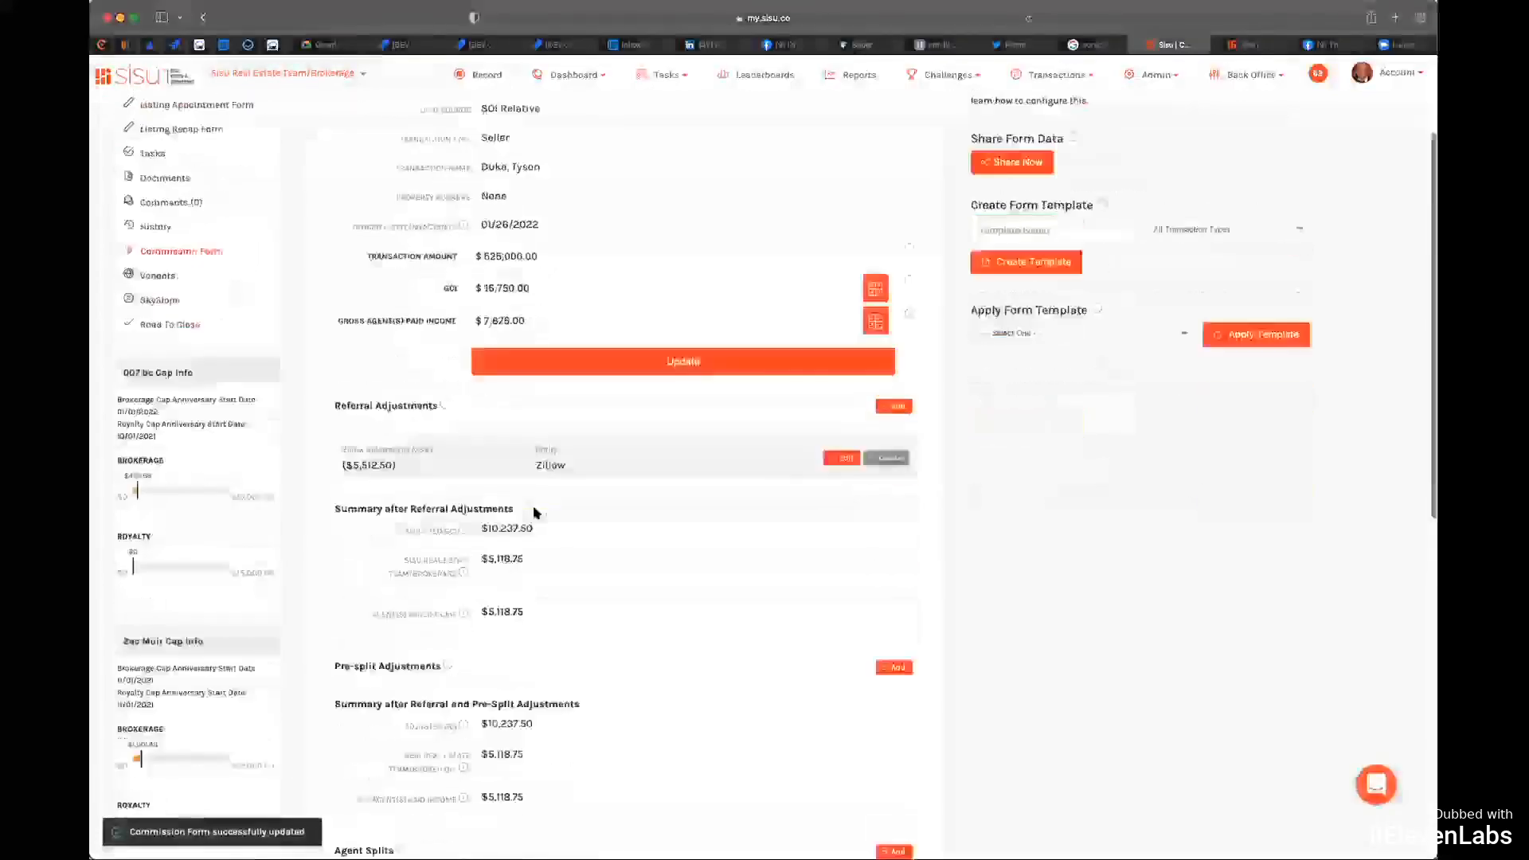
scroll(536, 512, down, 4)
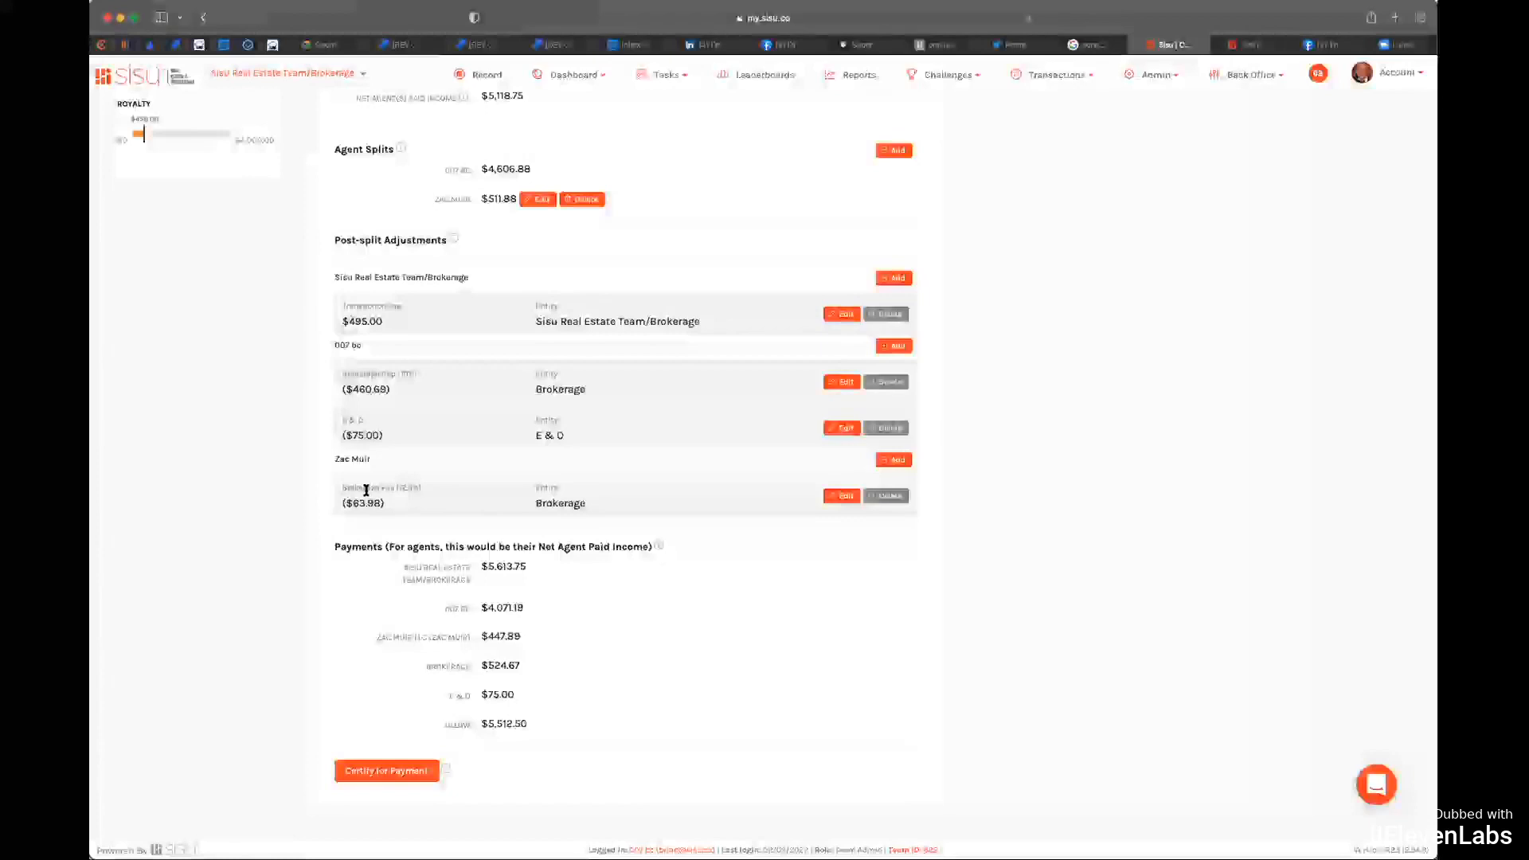
scroll(350, 490, up, 3)
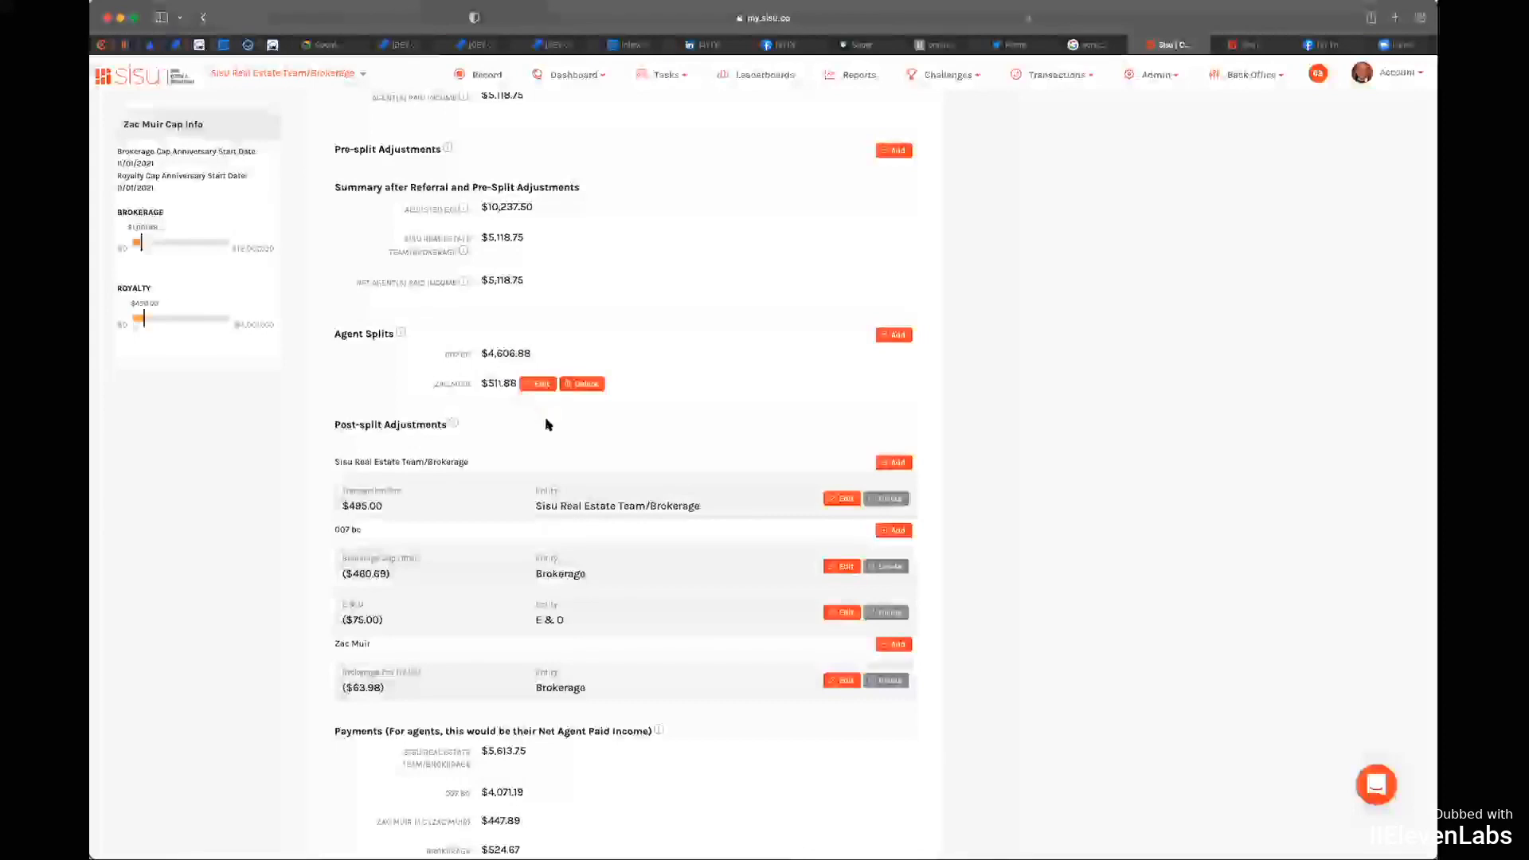
scroll(546, 423, down, 3)
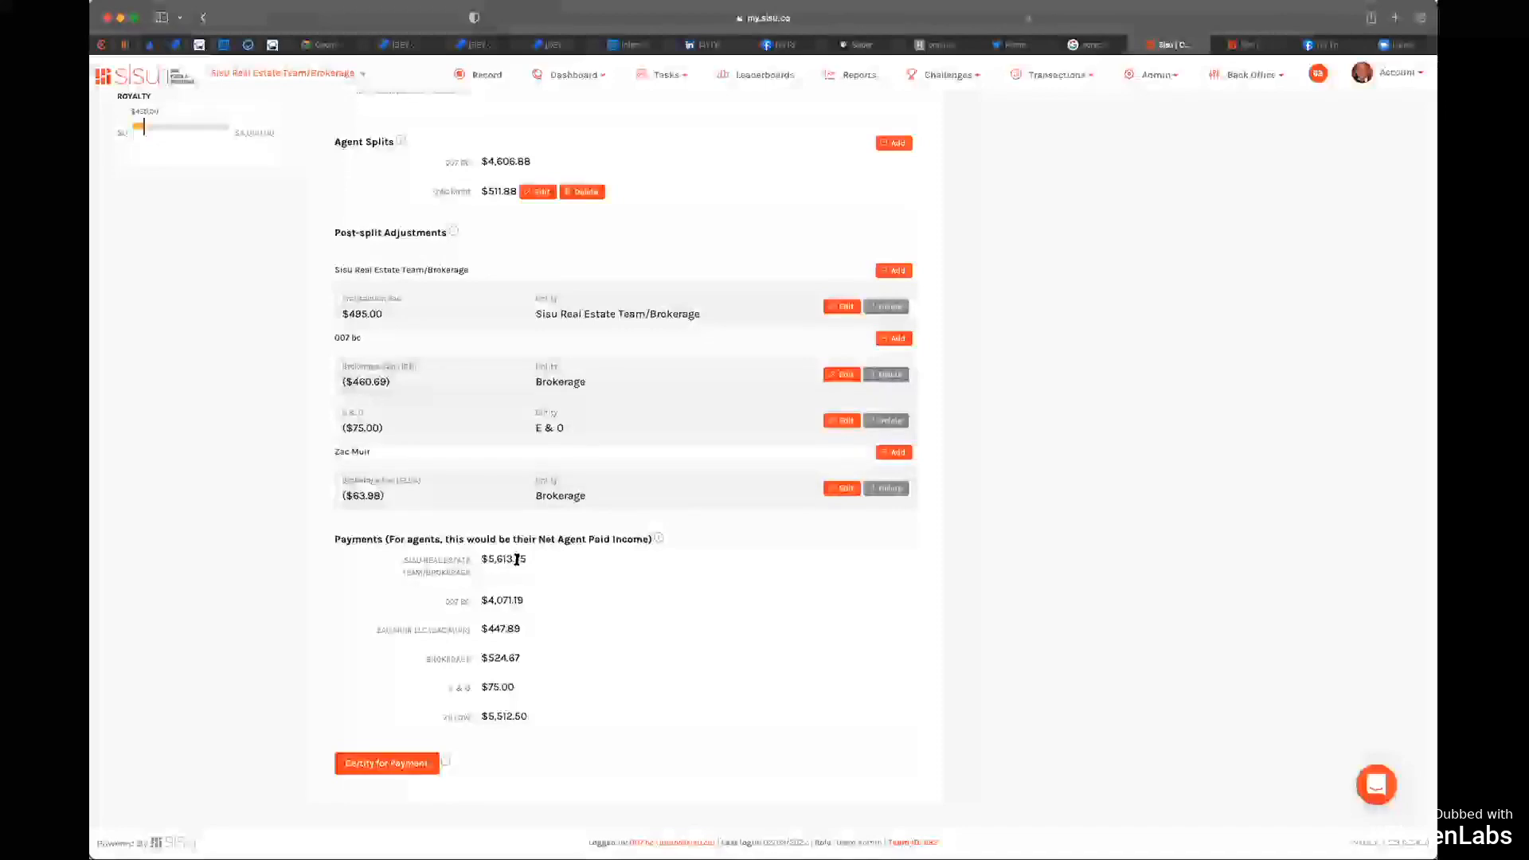
scroll(1149, 513, up, 10)
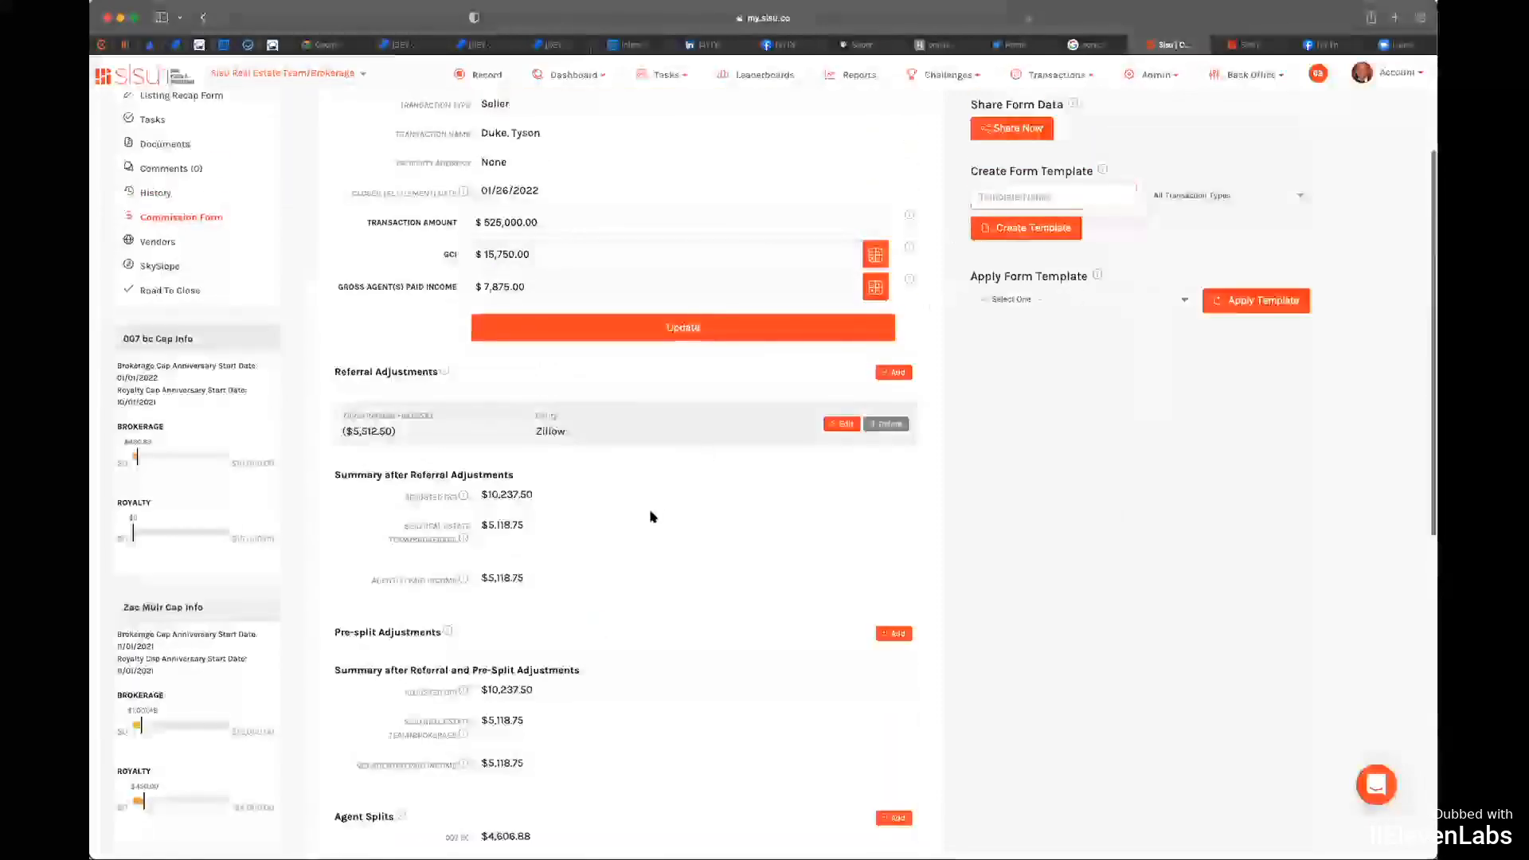
scroll(649, 514, down, 10)
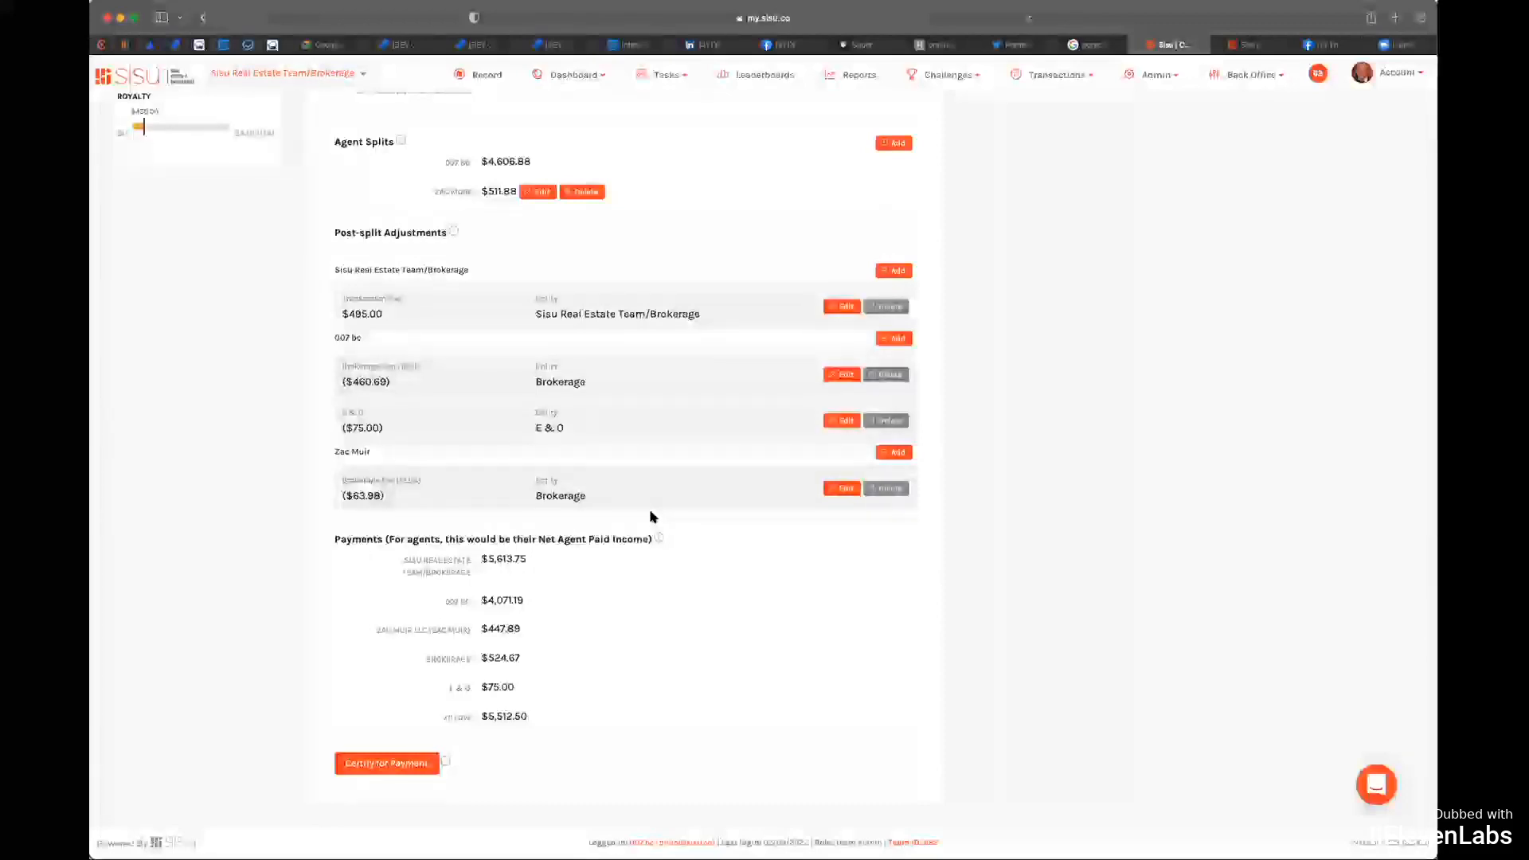
scroll(653, 518, up, 1)
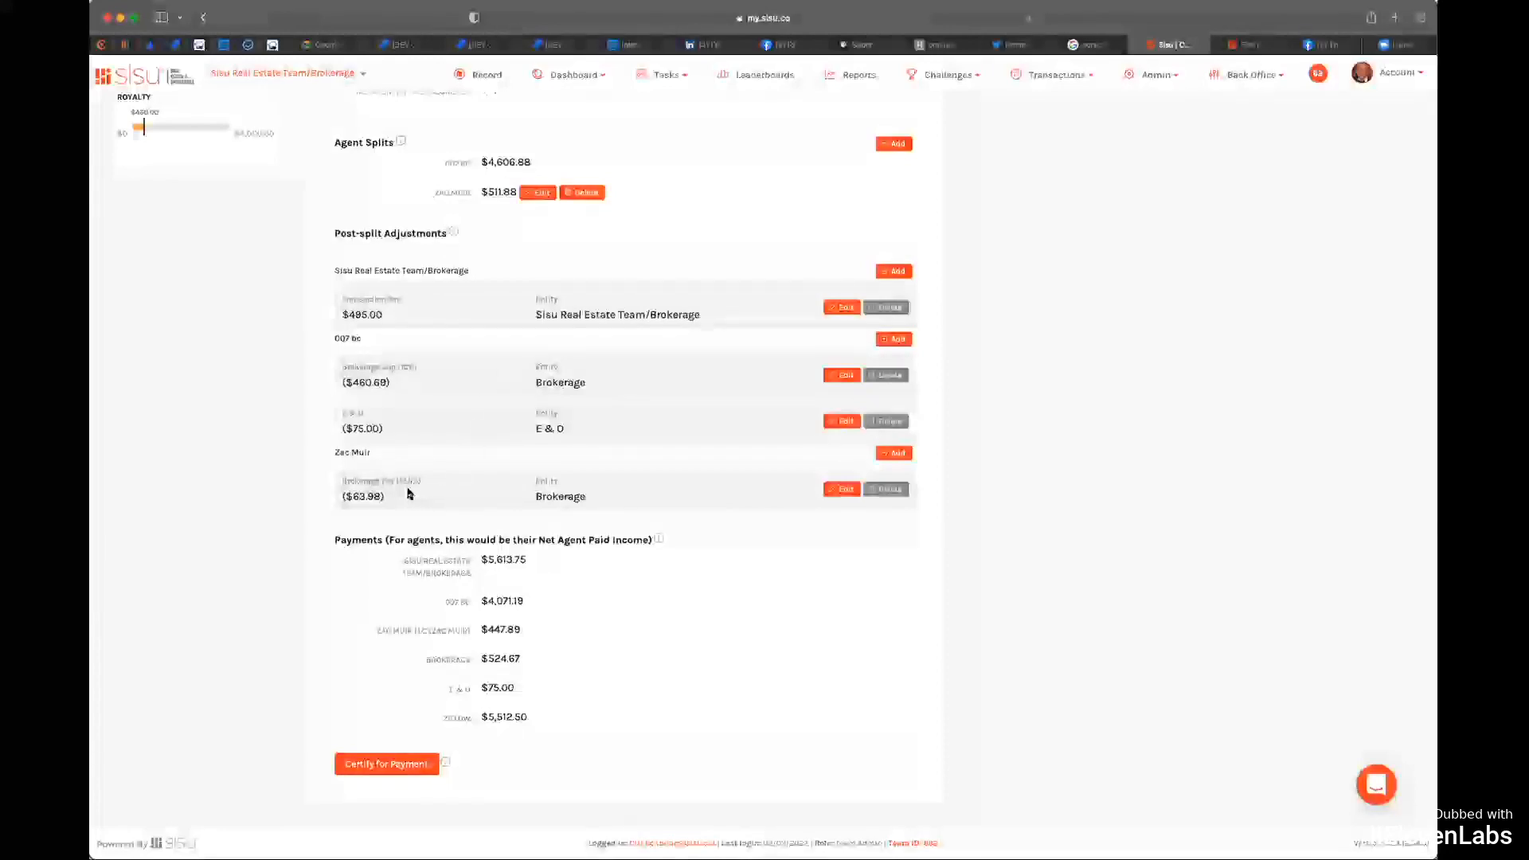
Step: Create a commission form template named "Zillow Referral" for all transaction types
scroll(495, 498, up, 10)
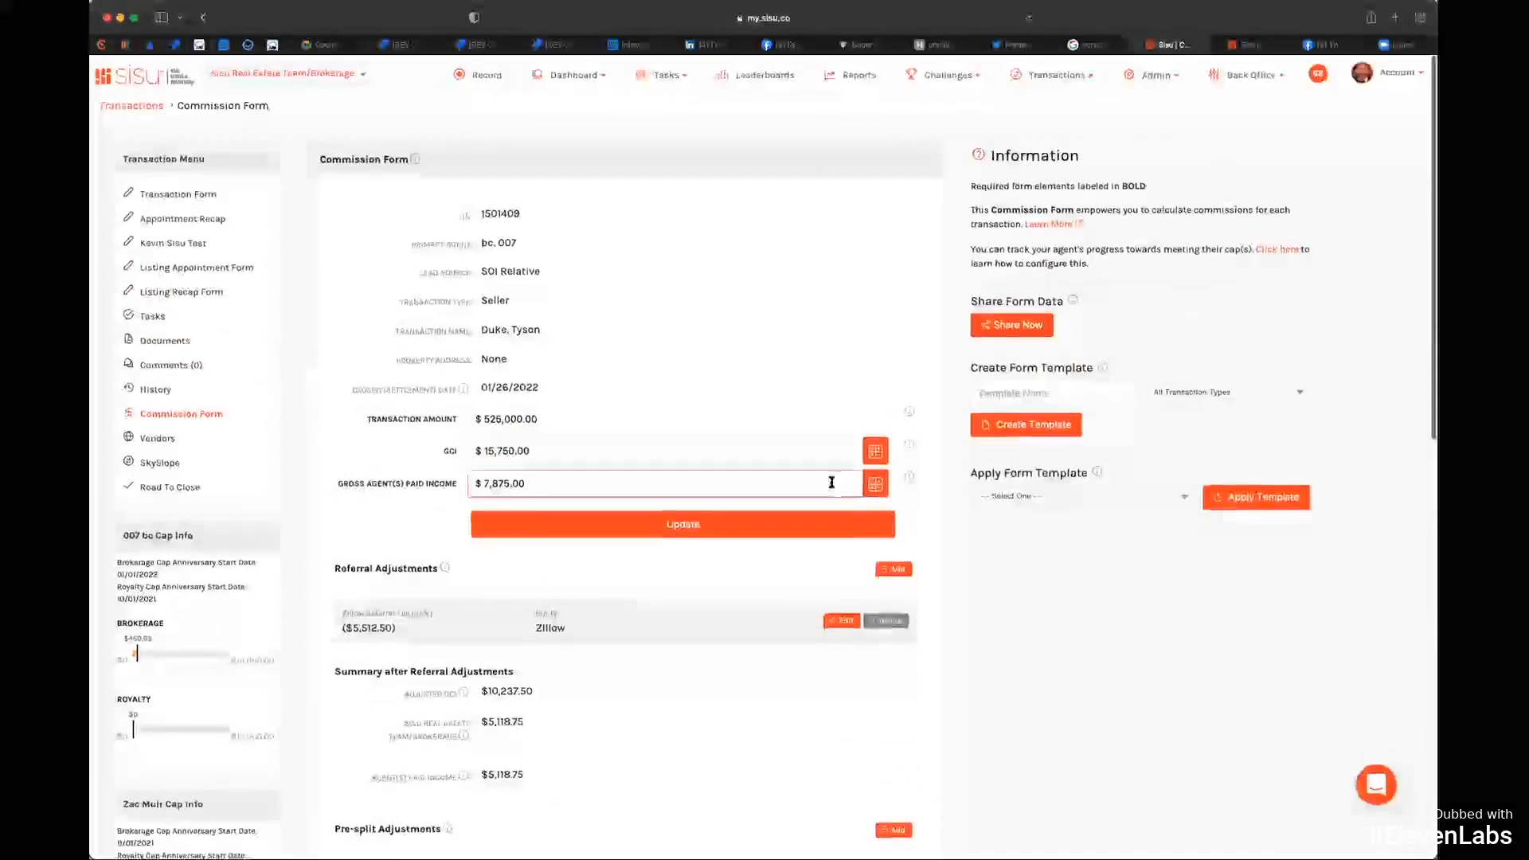
click(1115, 391)
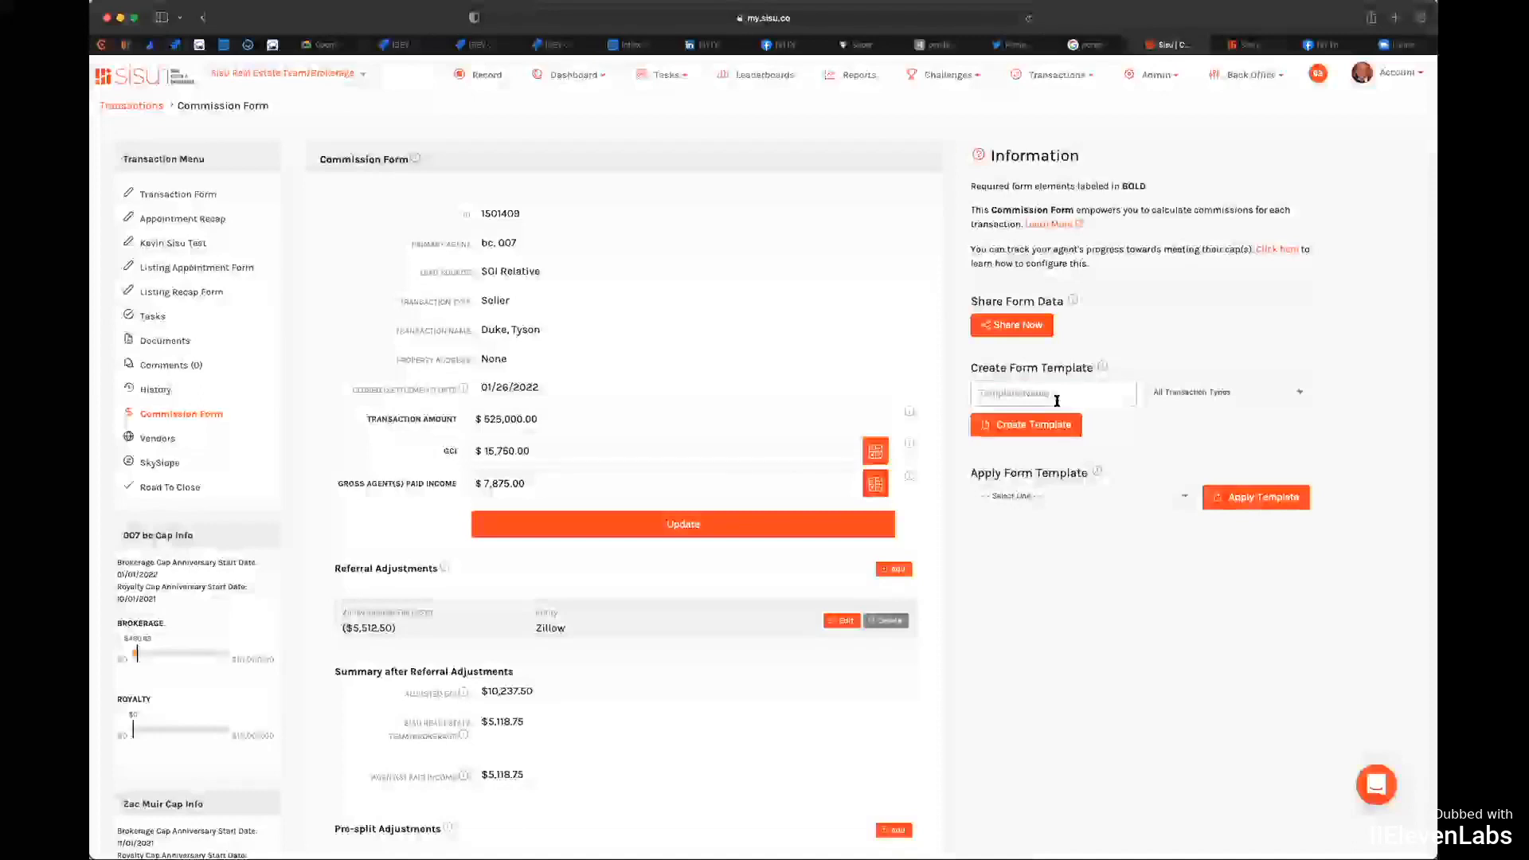
text(Zillow Referral)
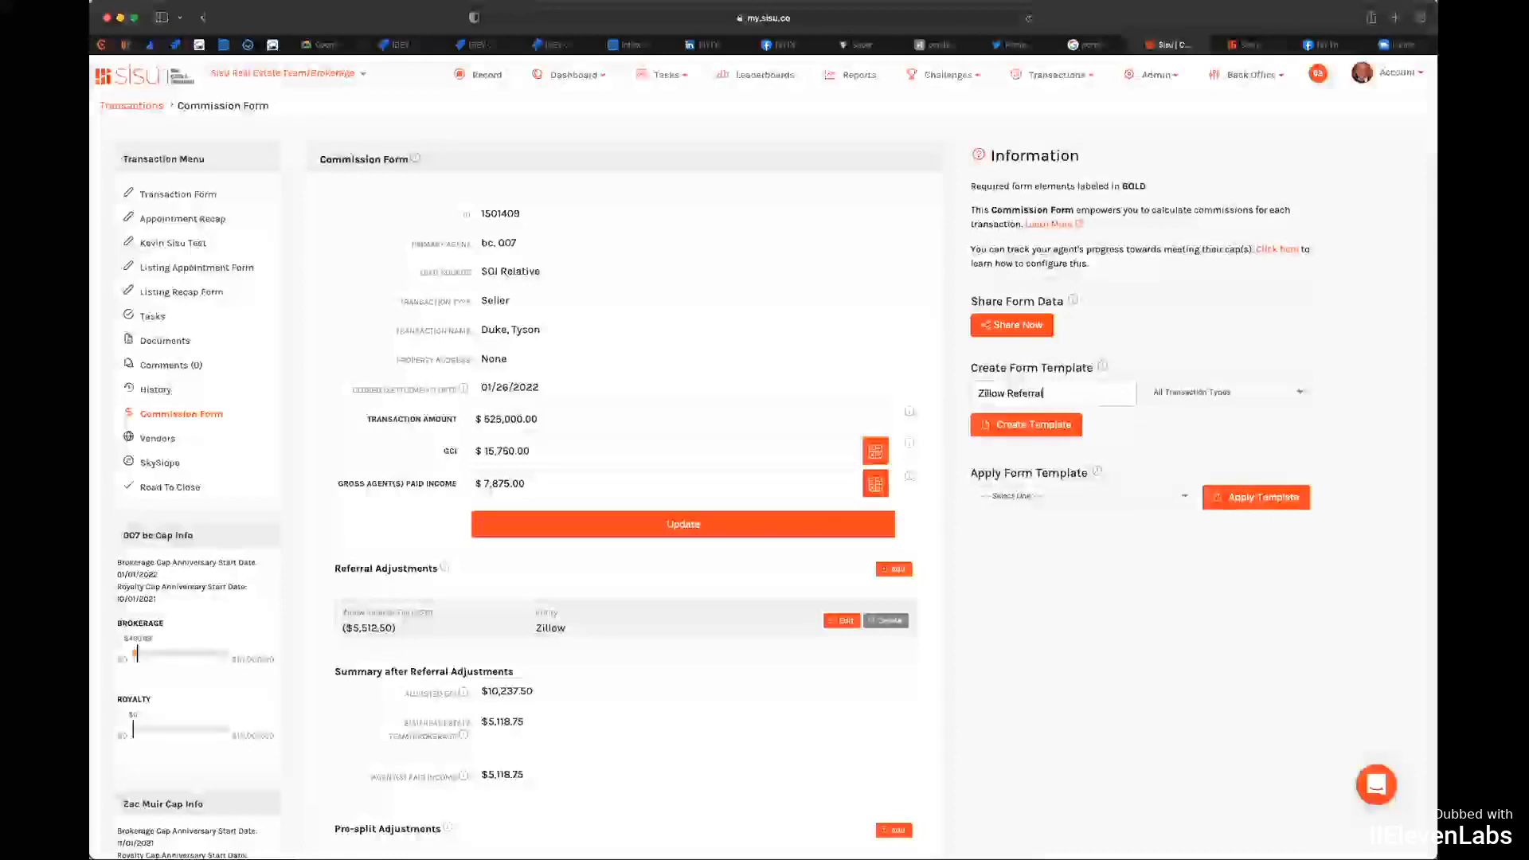
click(1050, 428)
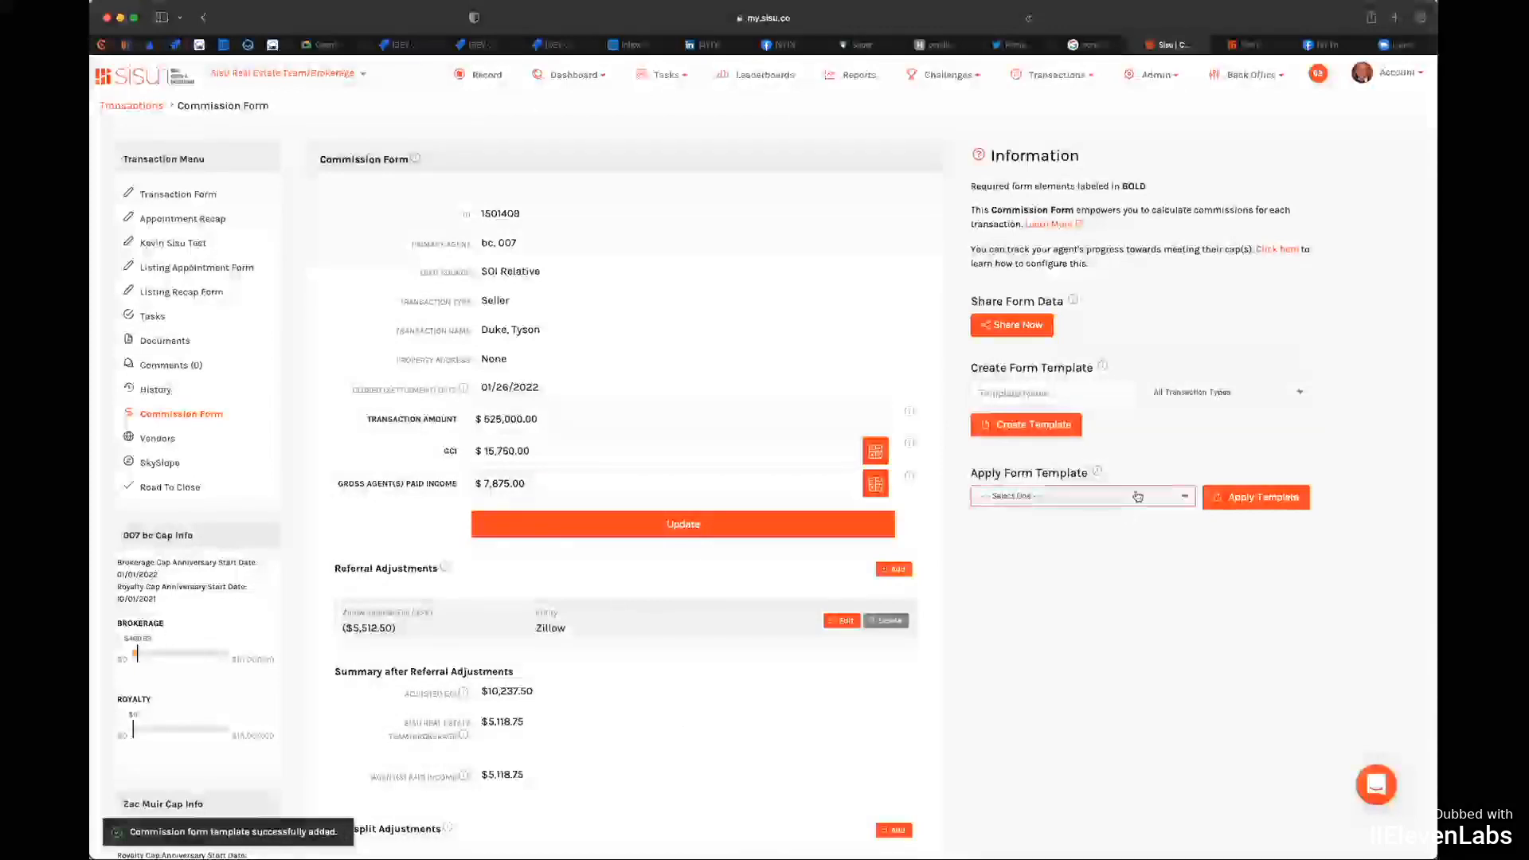
Step: Look through the form templates available to apply and review the current form's referral, pre-split and post-split adjustments
click(1184, 495)
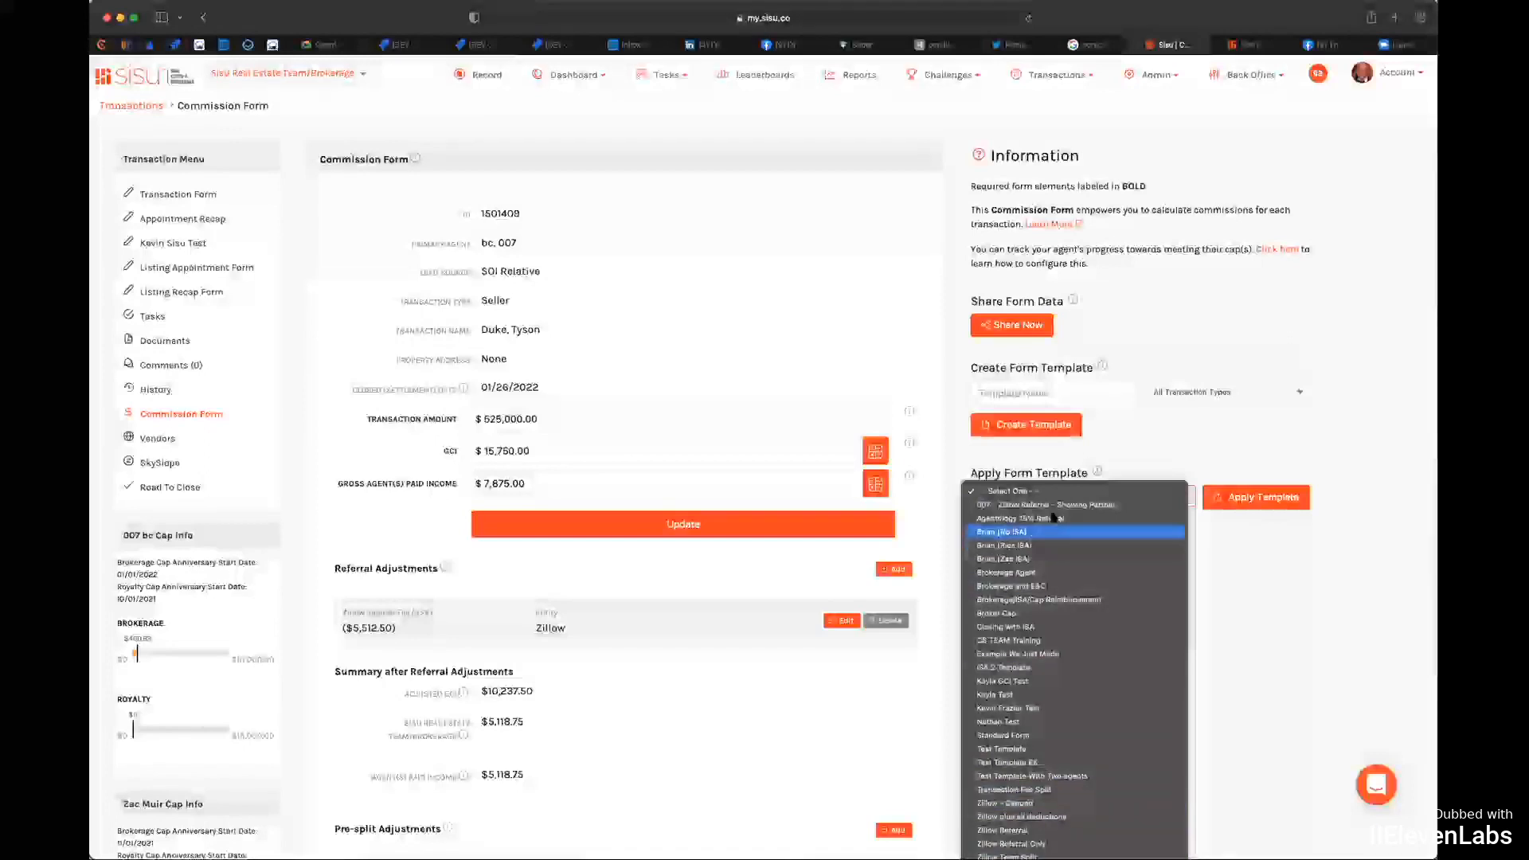
click(1303, 588)
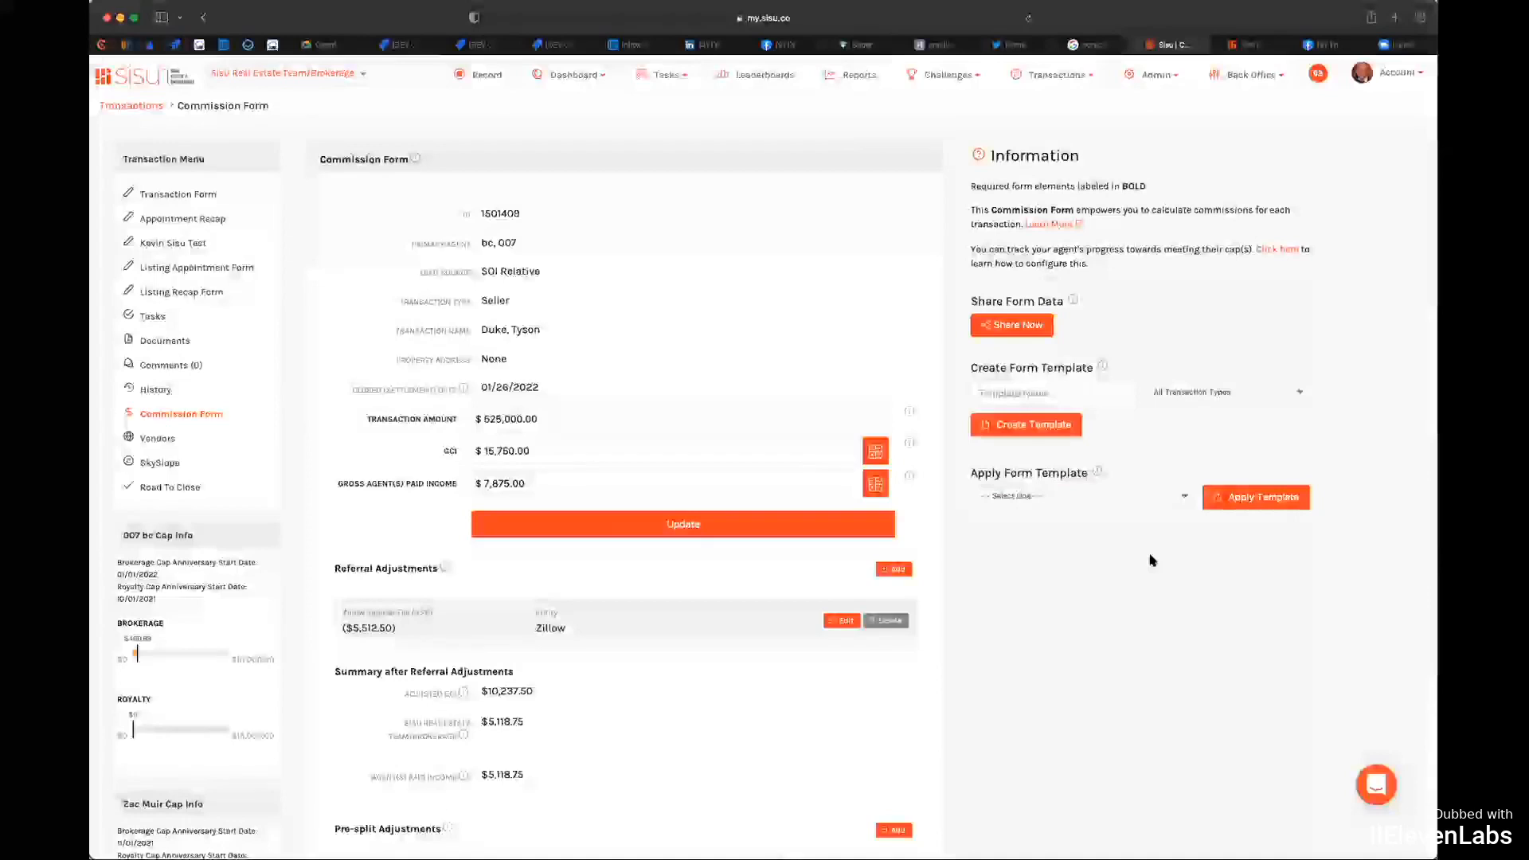
click(1127, 496)
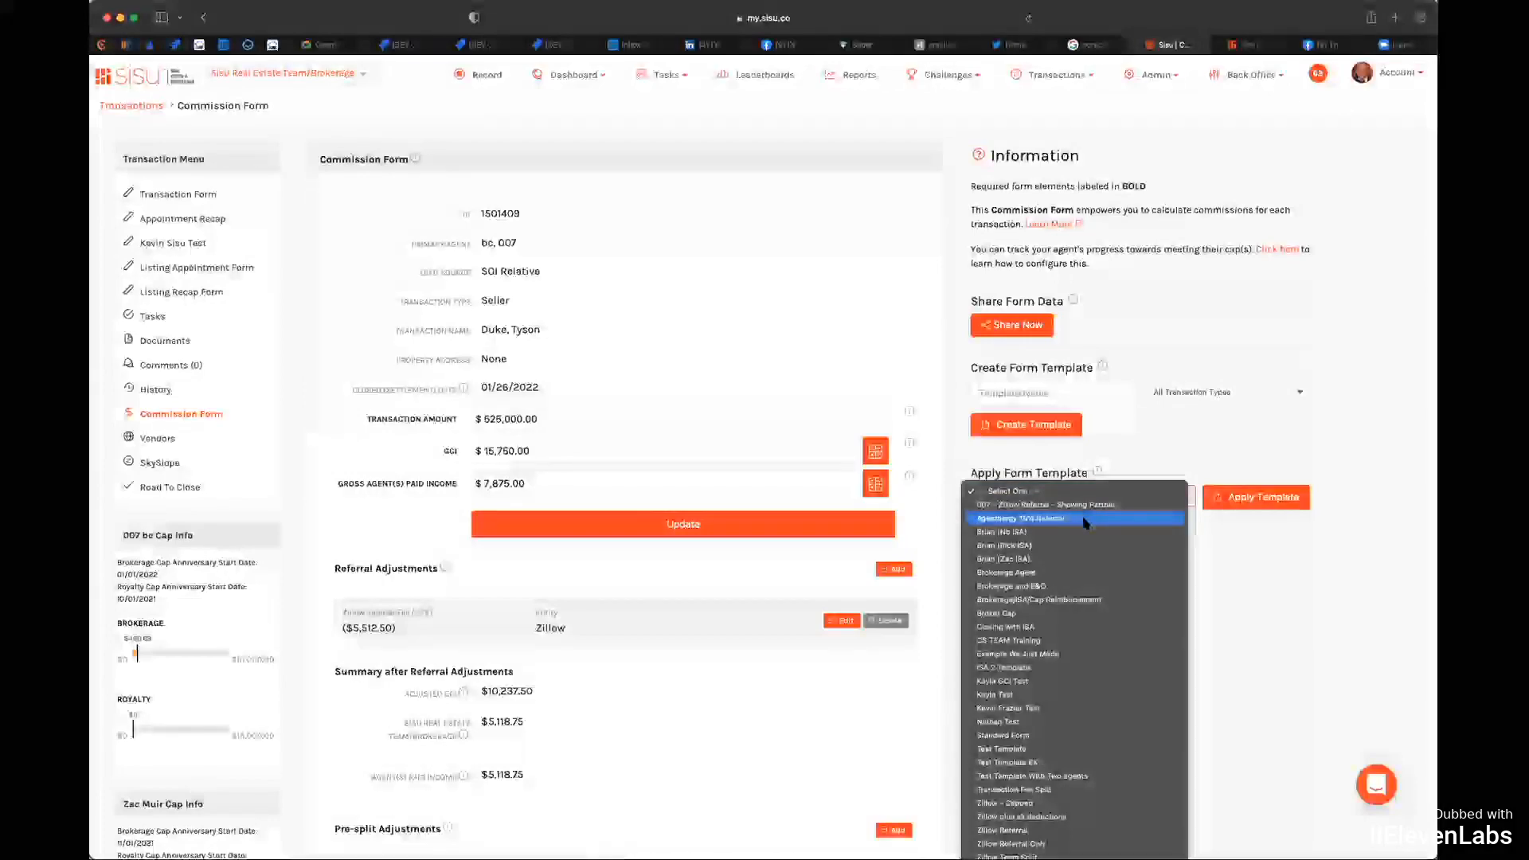
click(1252, 527)
scroll(841, 544, down, 3)
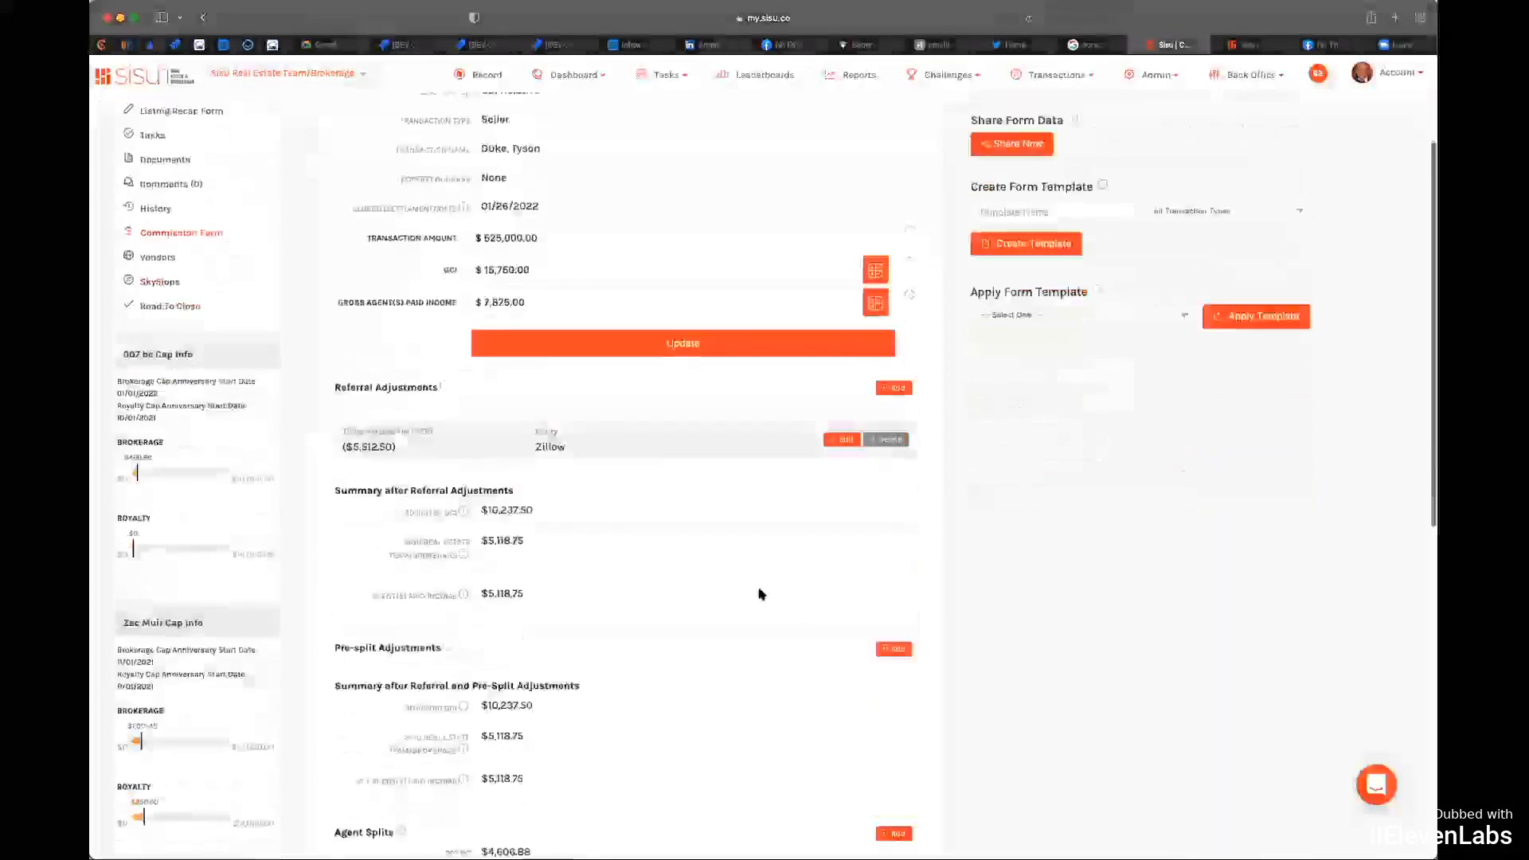
scroll(822, 391, down, 2)
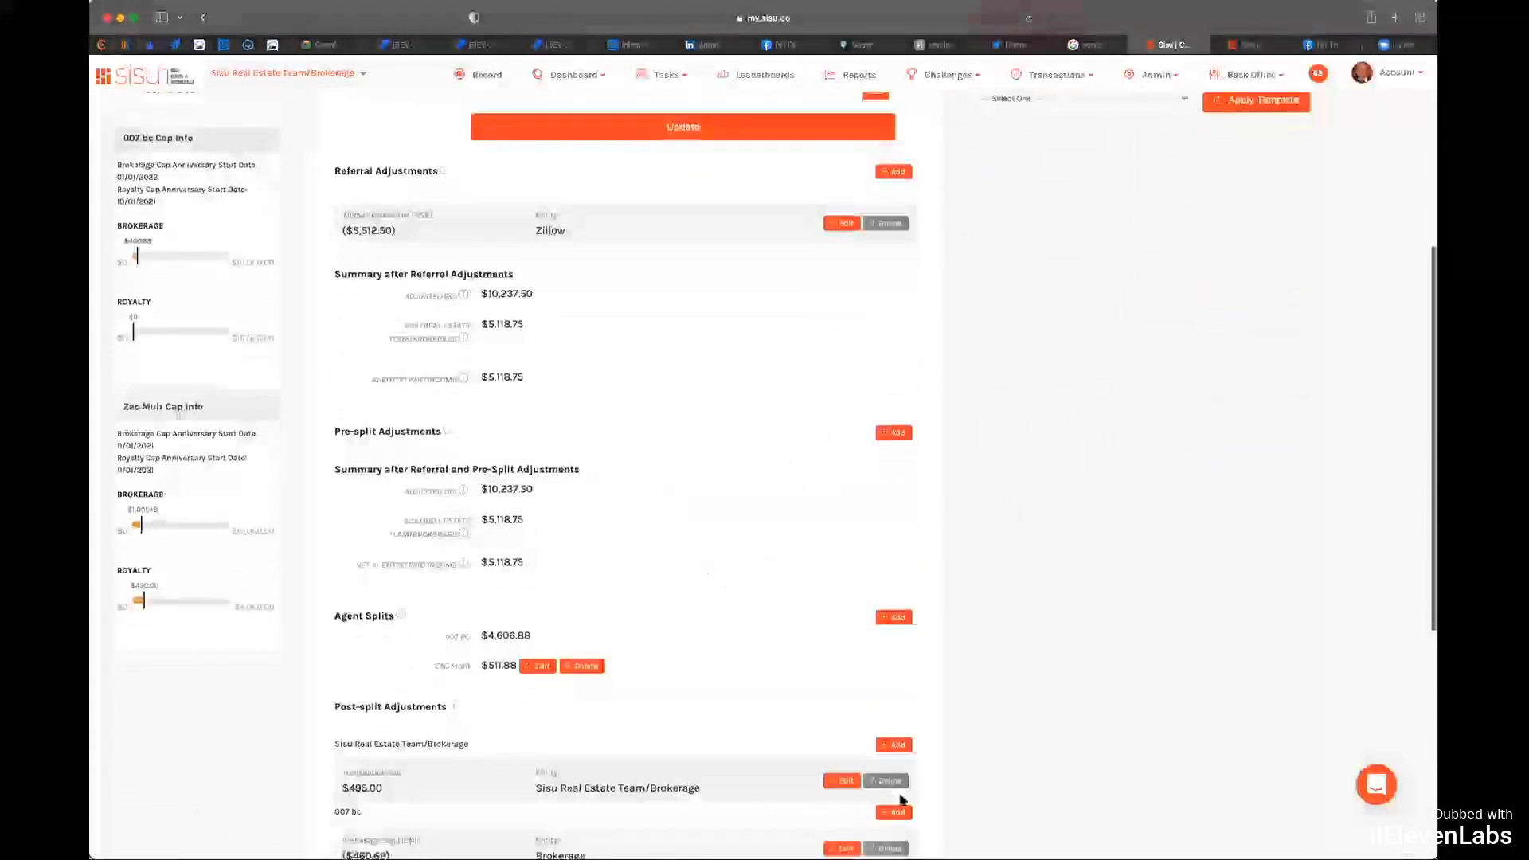
scroll(682, 658, down, 4)
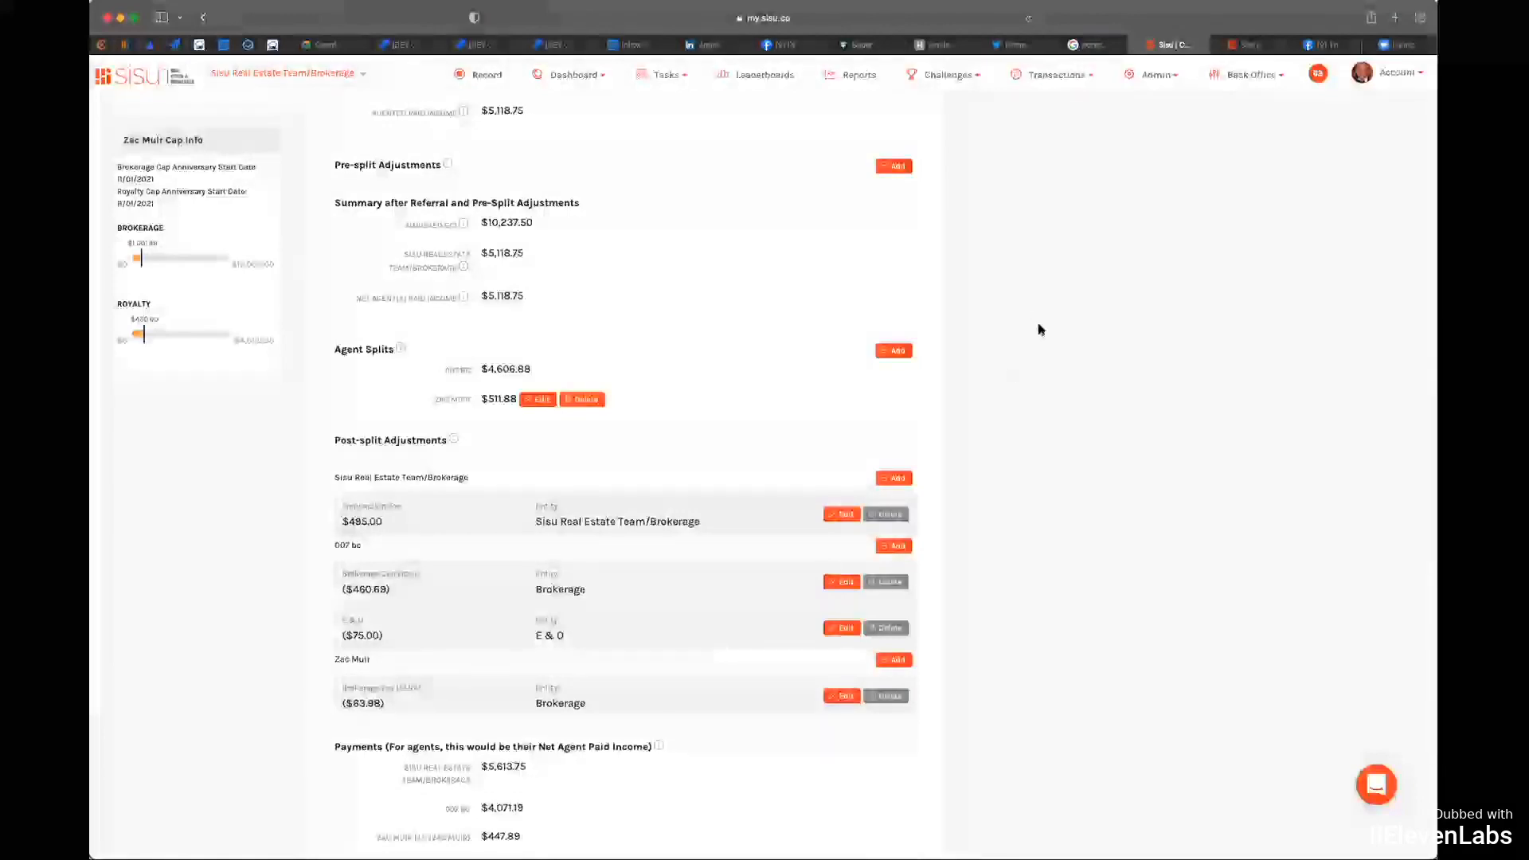
Step: Open the admin commission settings in the other browser tab and look through the adjustment entities
click(1248, 46)
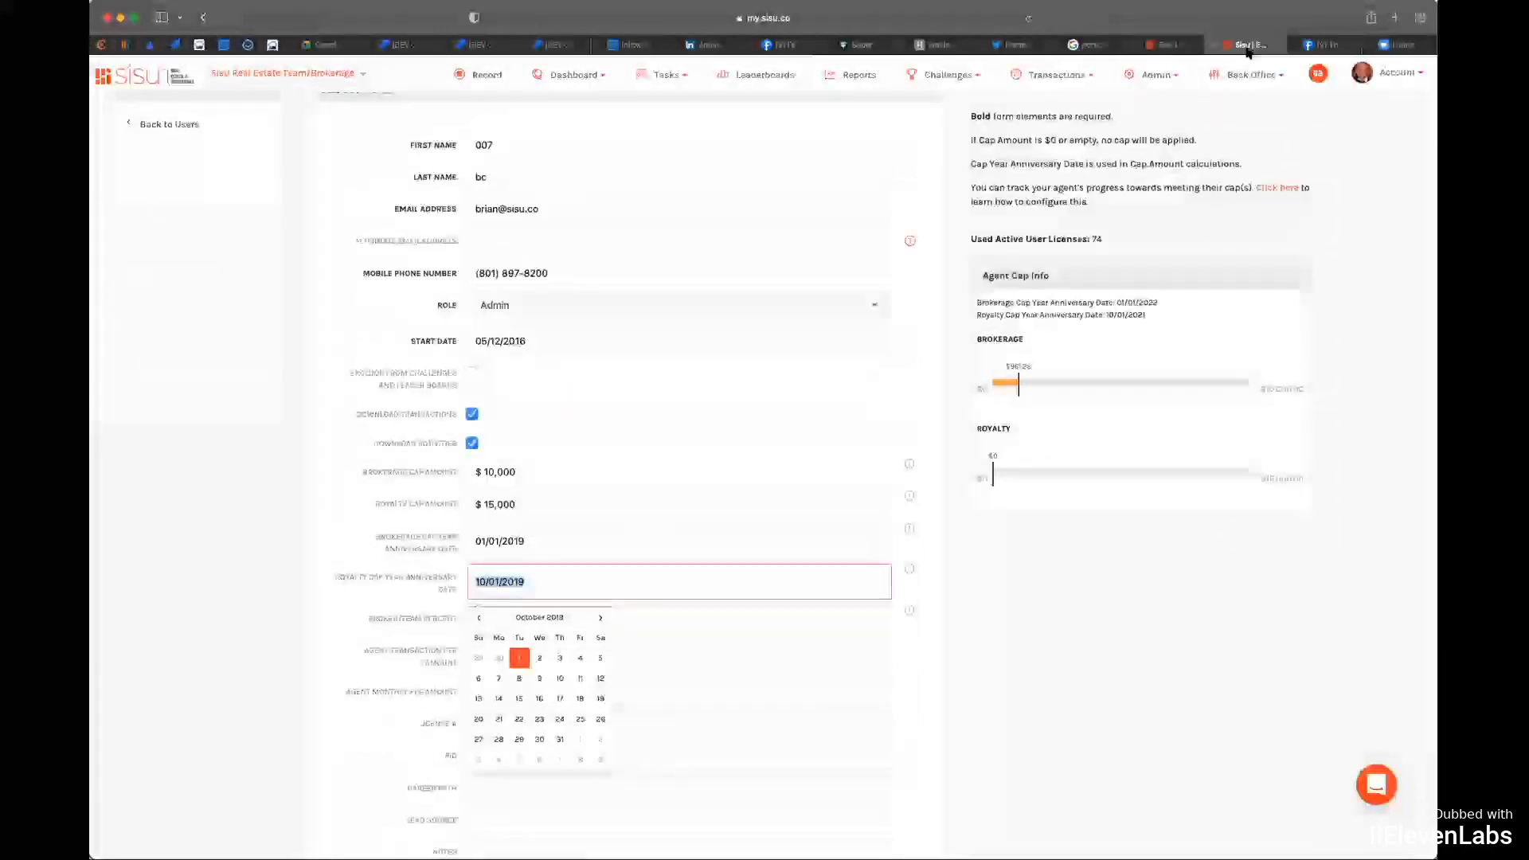
mouse_move(1154, 80)
scroll(1148, 112, up, 1)
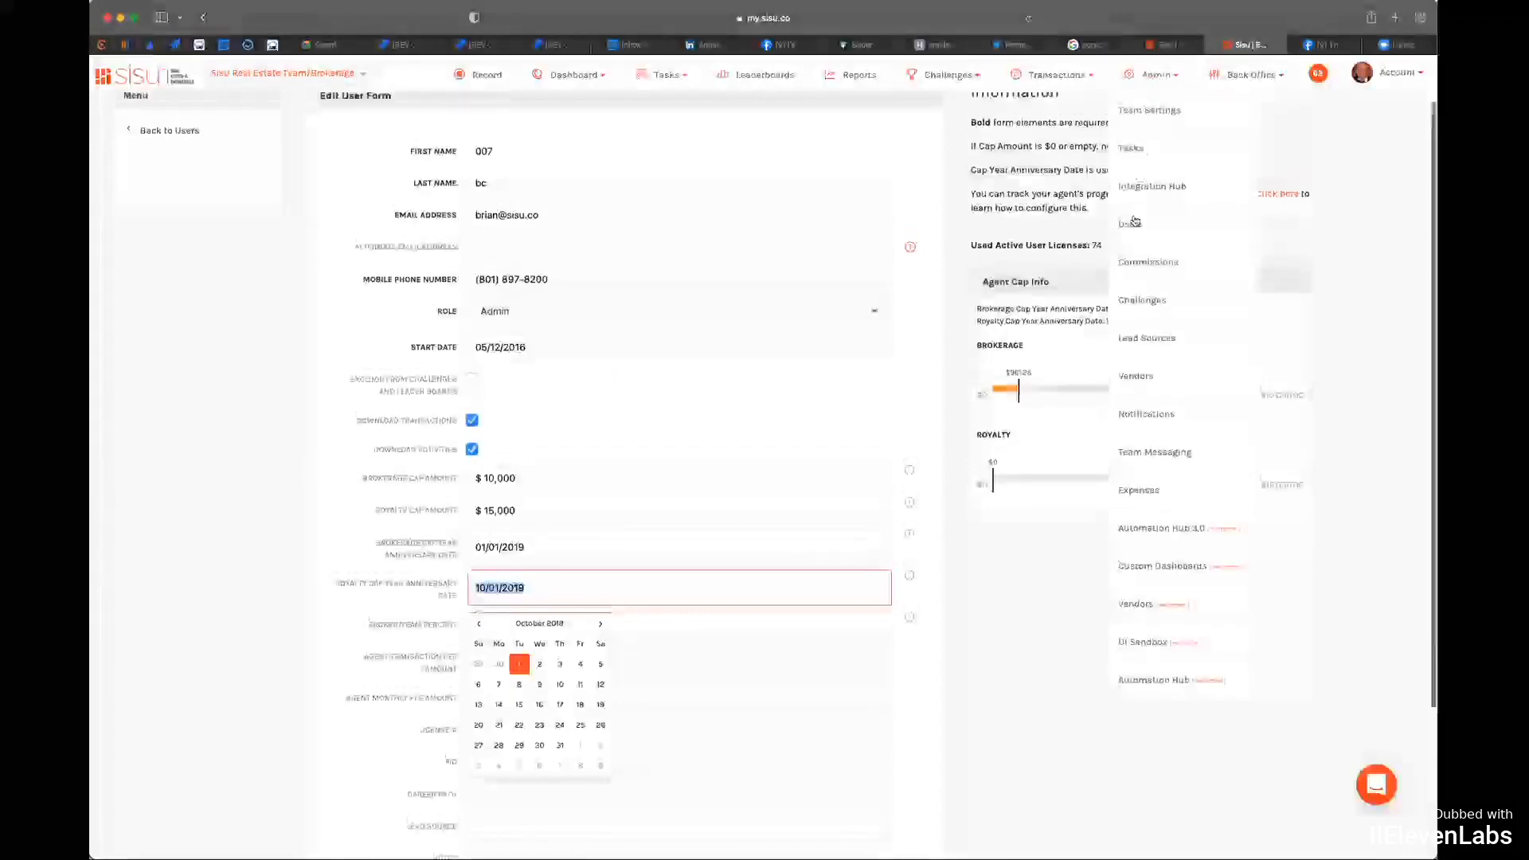
click(1137, 263)
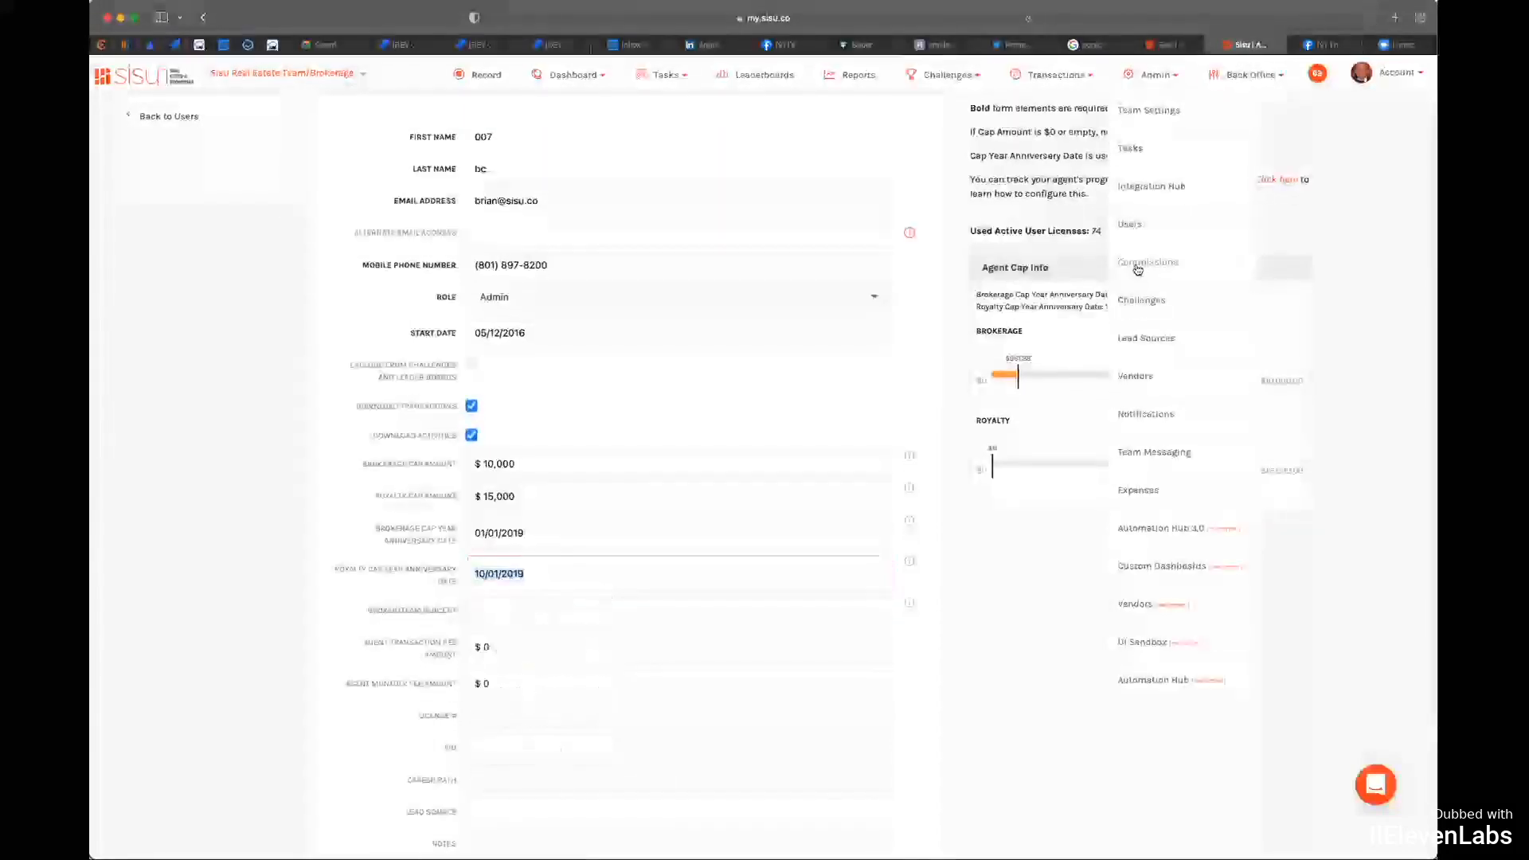
scroll(443, 391, down, 6)
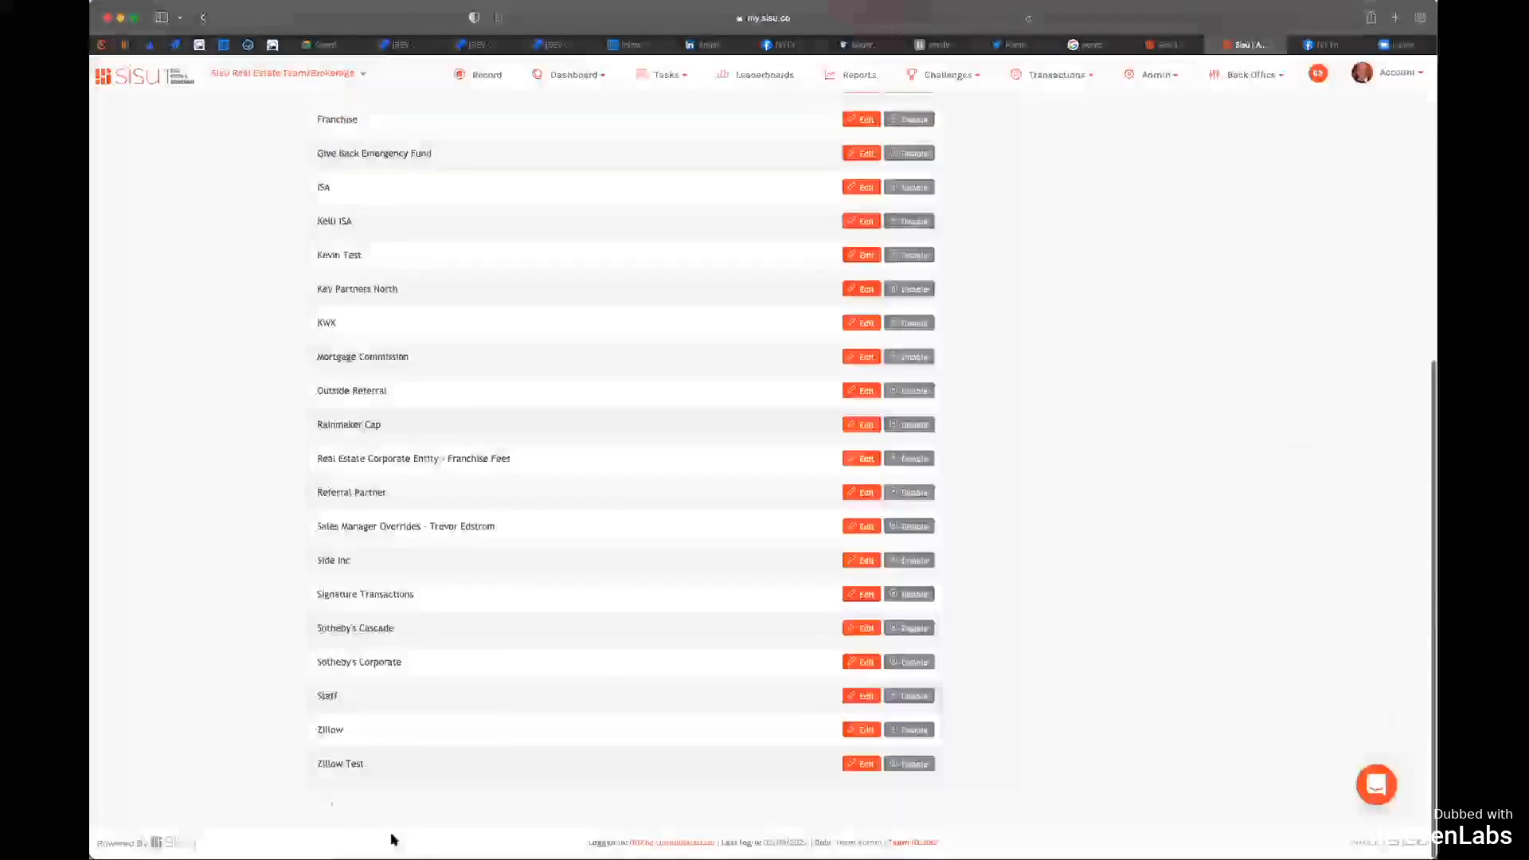
scroll(451, 678, up, 3)
scroll(451, 679, up, 4)
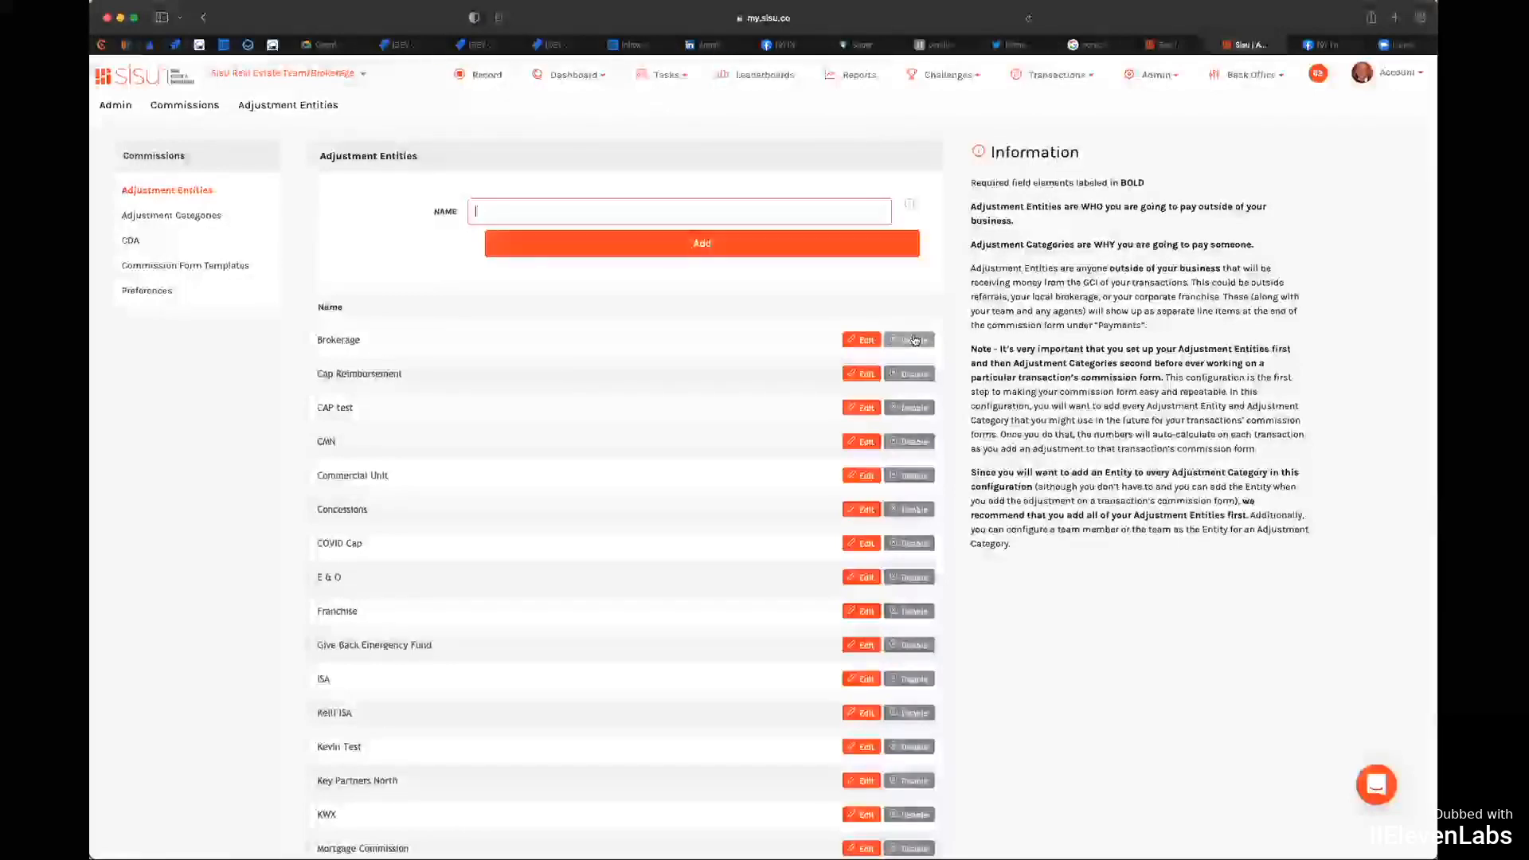
Step: Remove the "Zillow Referral" template from the commission form templates and return to the transaction's commission form
click(188, 267)
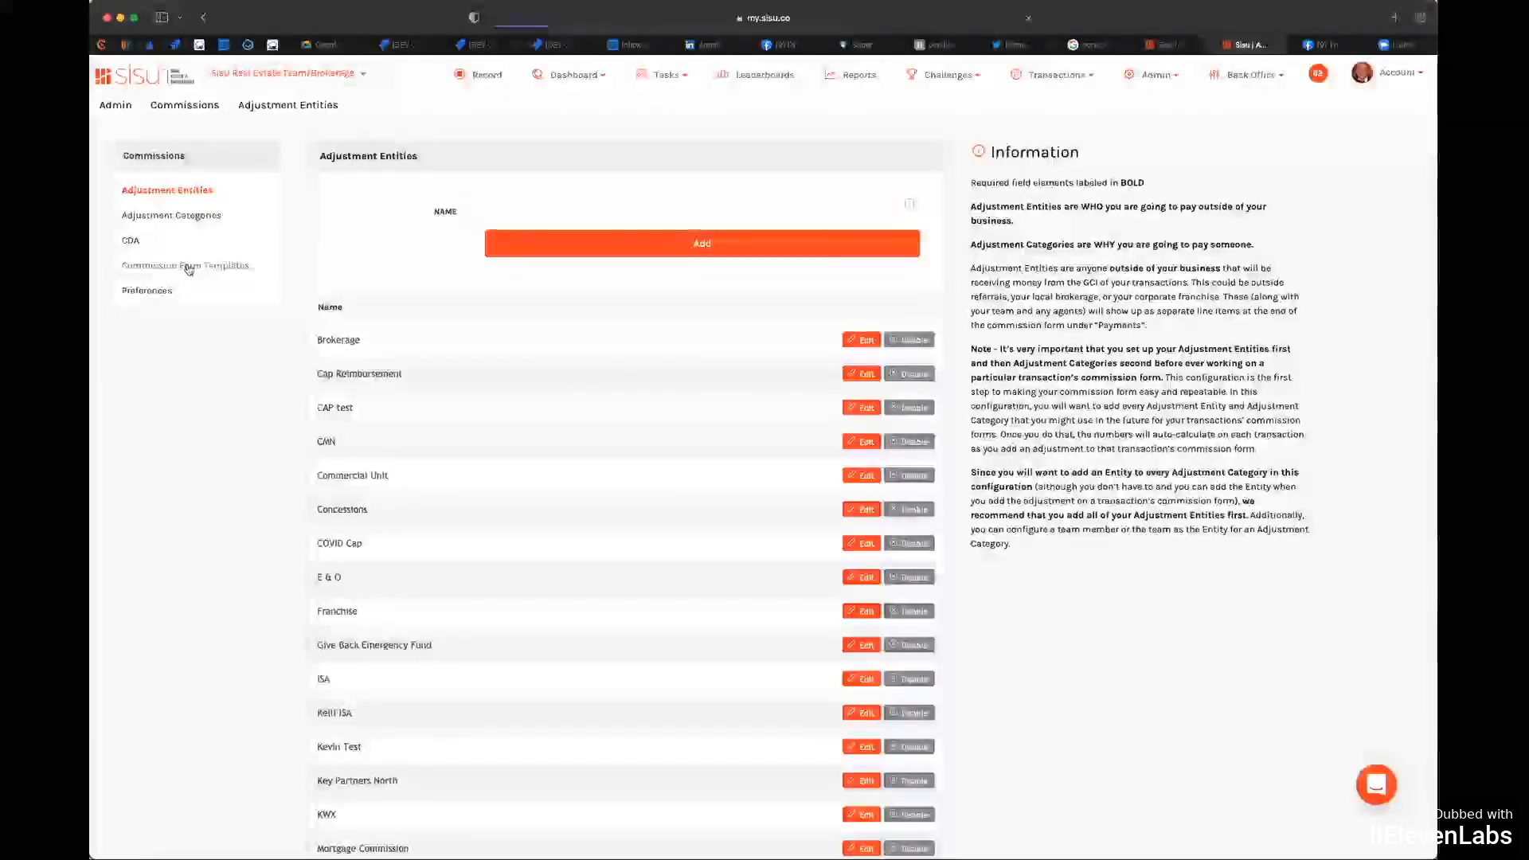
scroll(637, 312, down, 15)
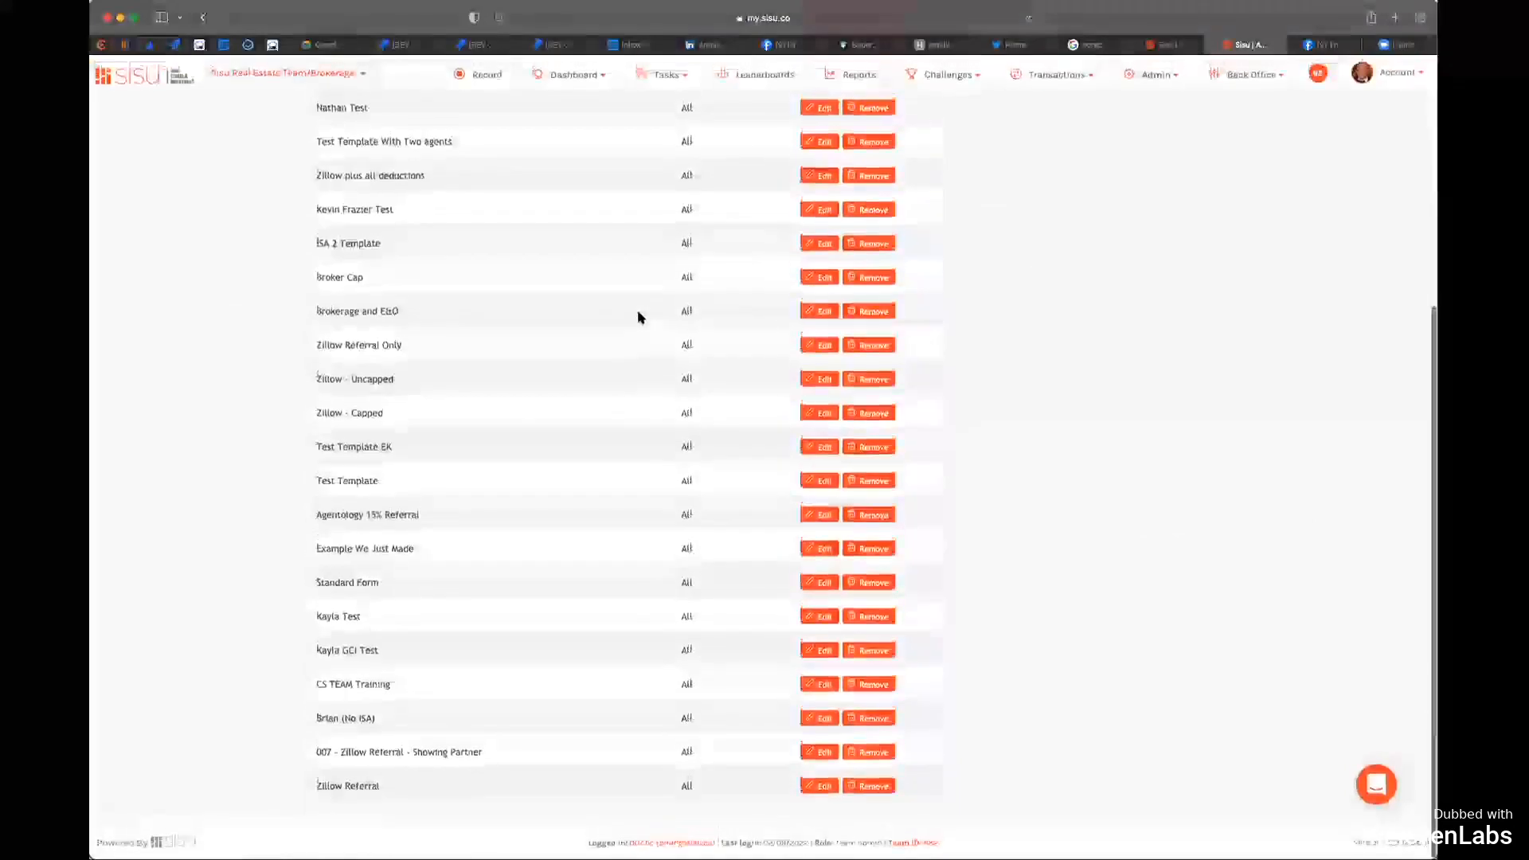
click(871, 787)
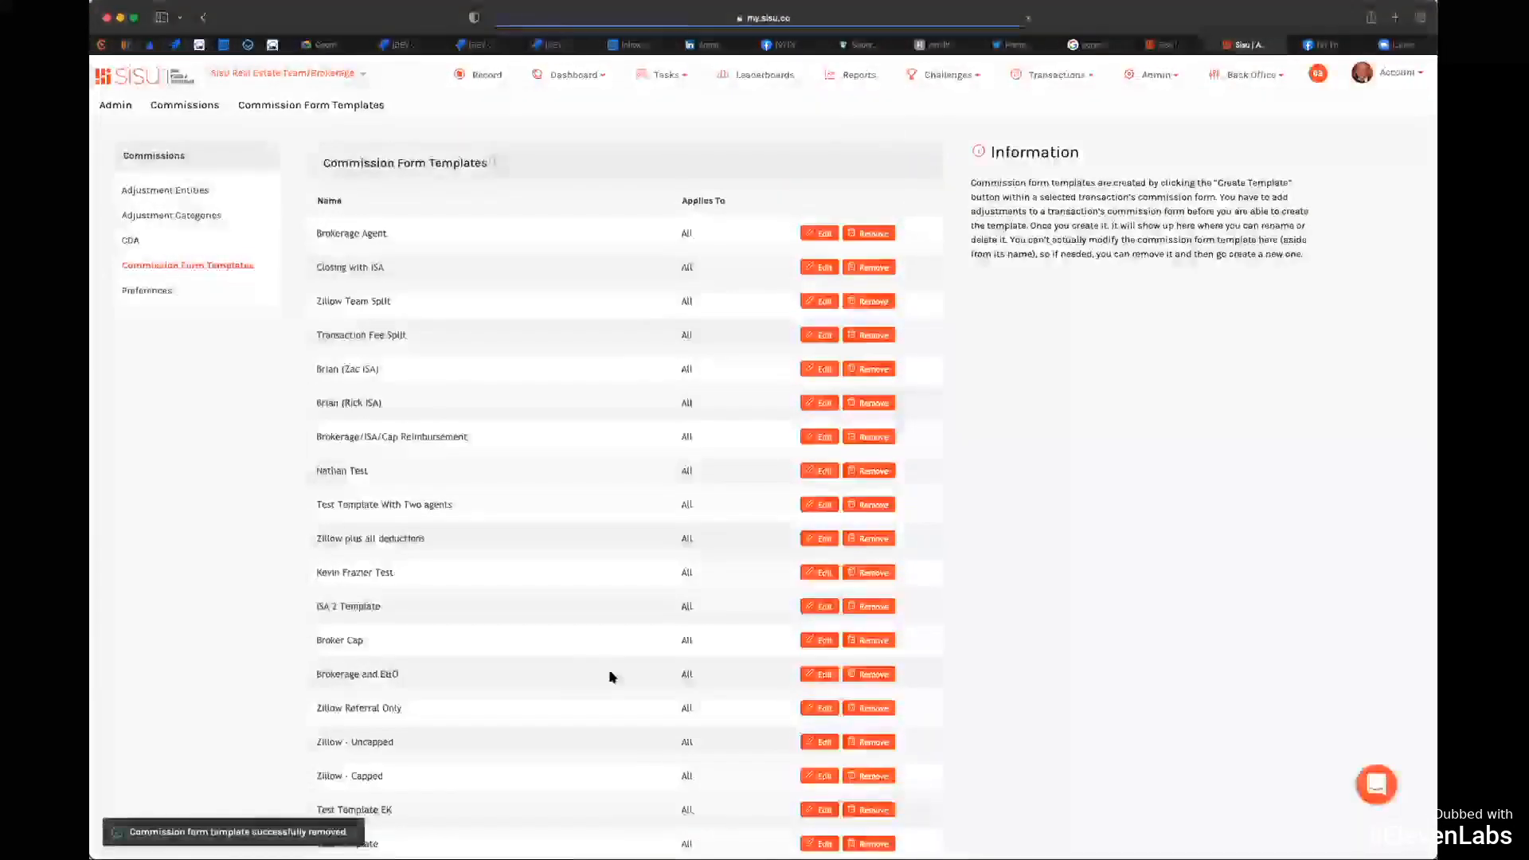
scroll(569, 643, down, 5)
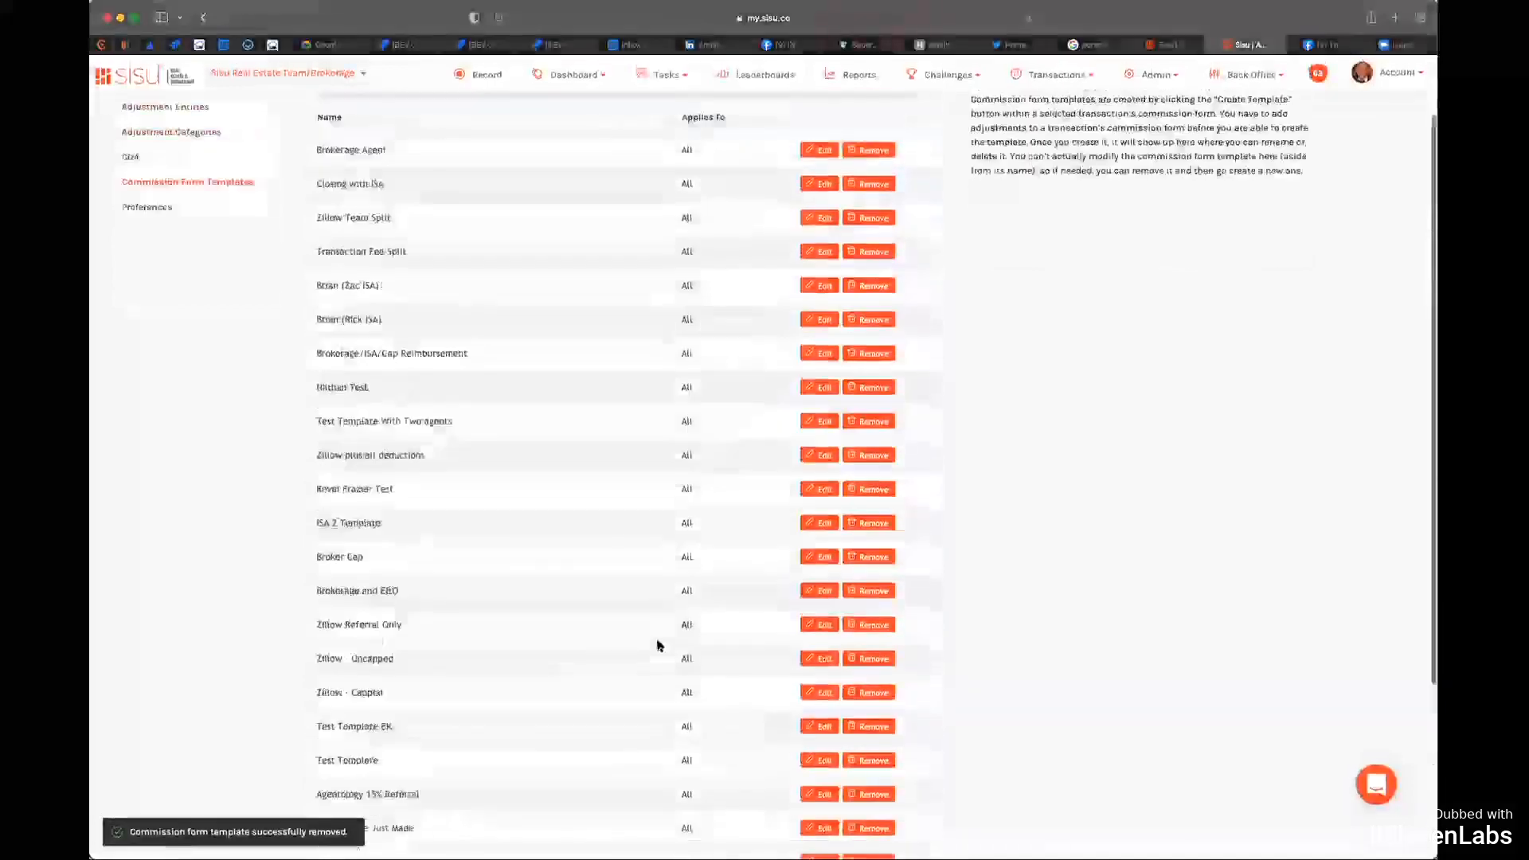
scroll(426, 249, up, 10)
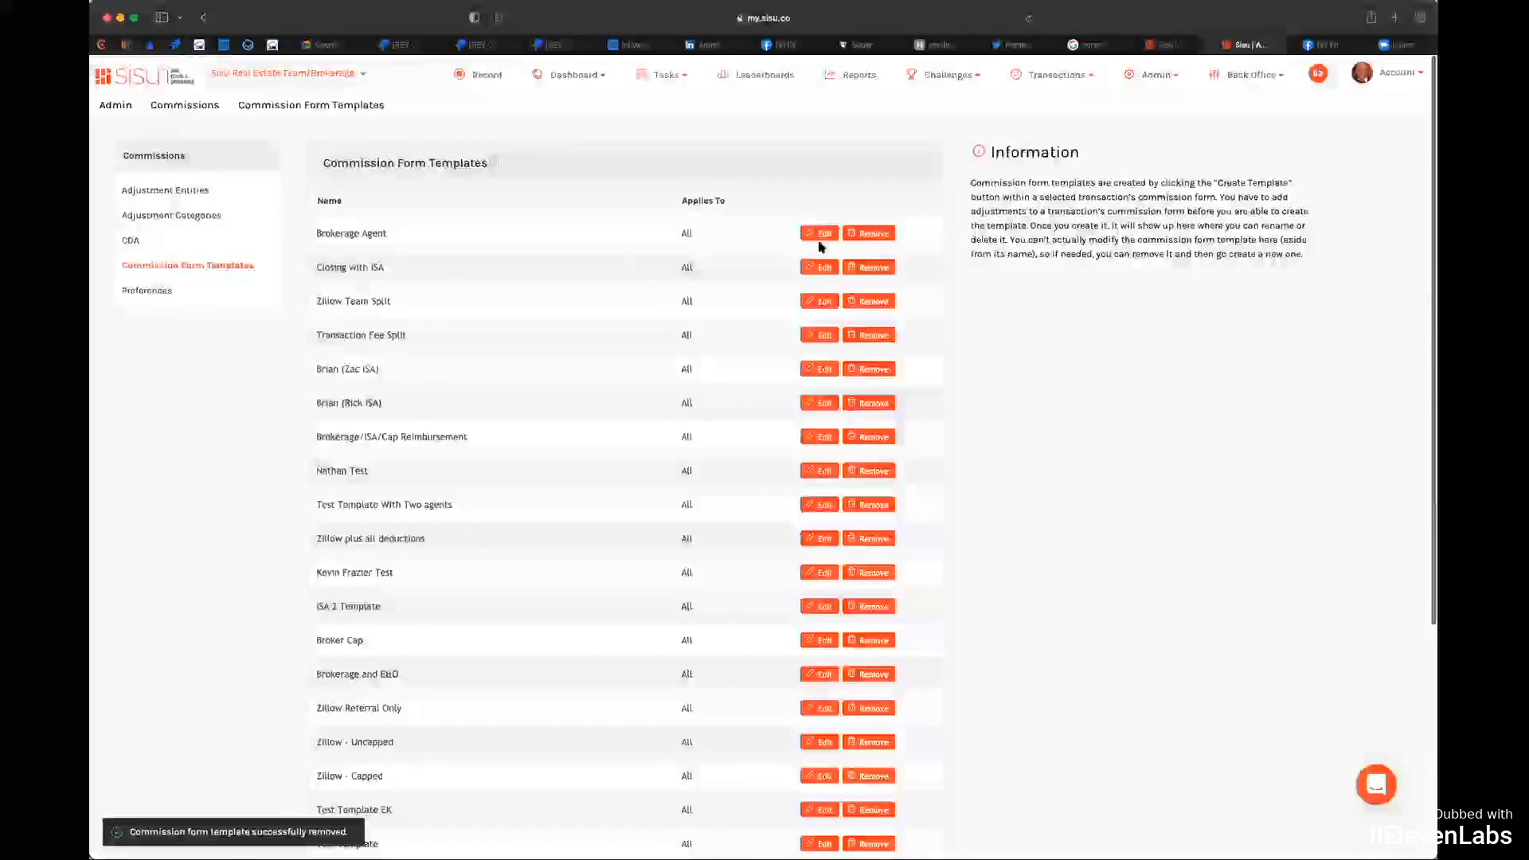
click(1162, 45)
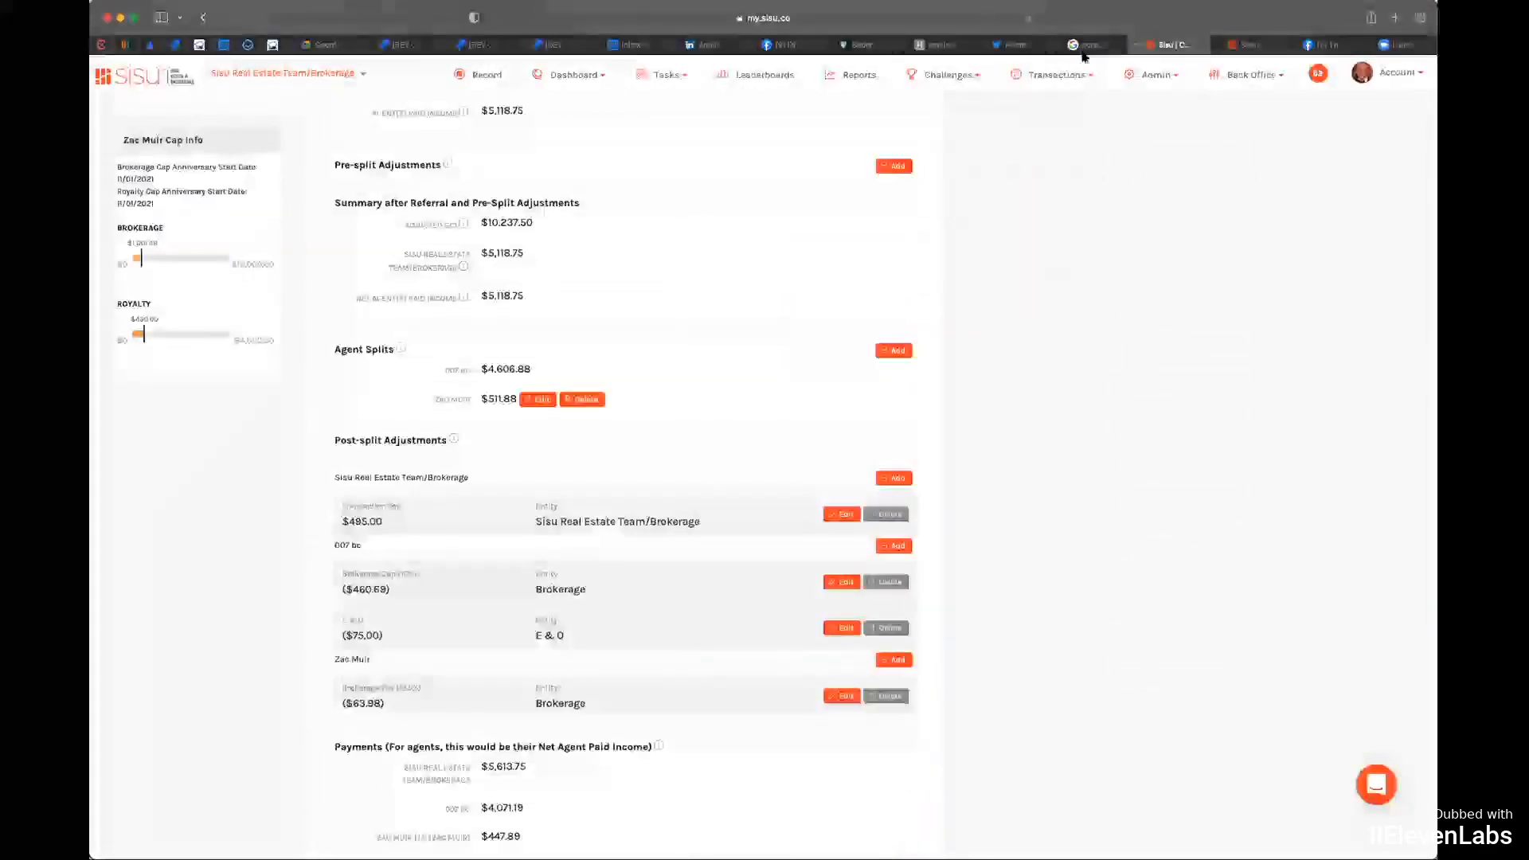
Step: Review the commission form's post-split adjustments and payments, and look through the form templates available to apply
scroll(427, 534, down, 5)
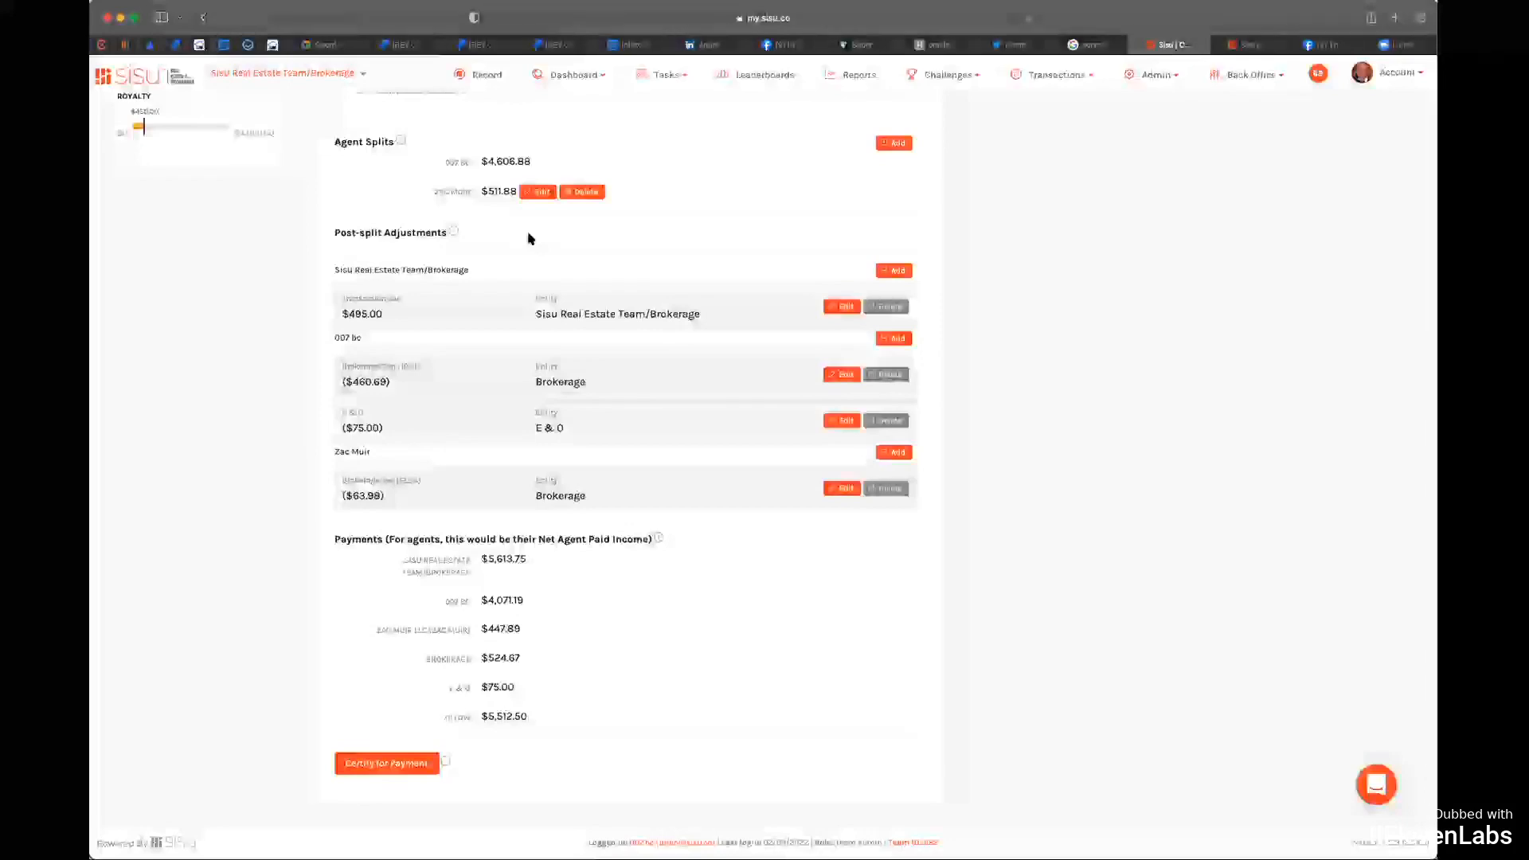
scroll(924, 212, up, 10)
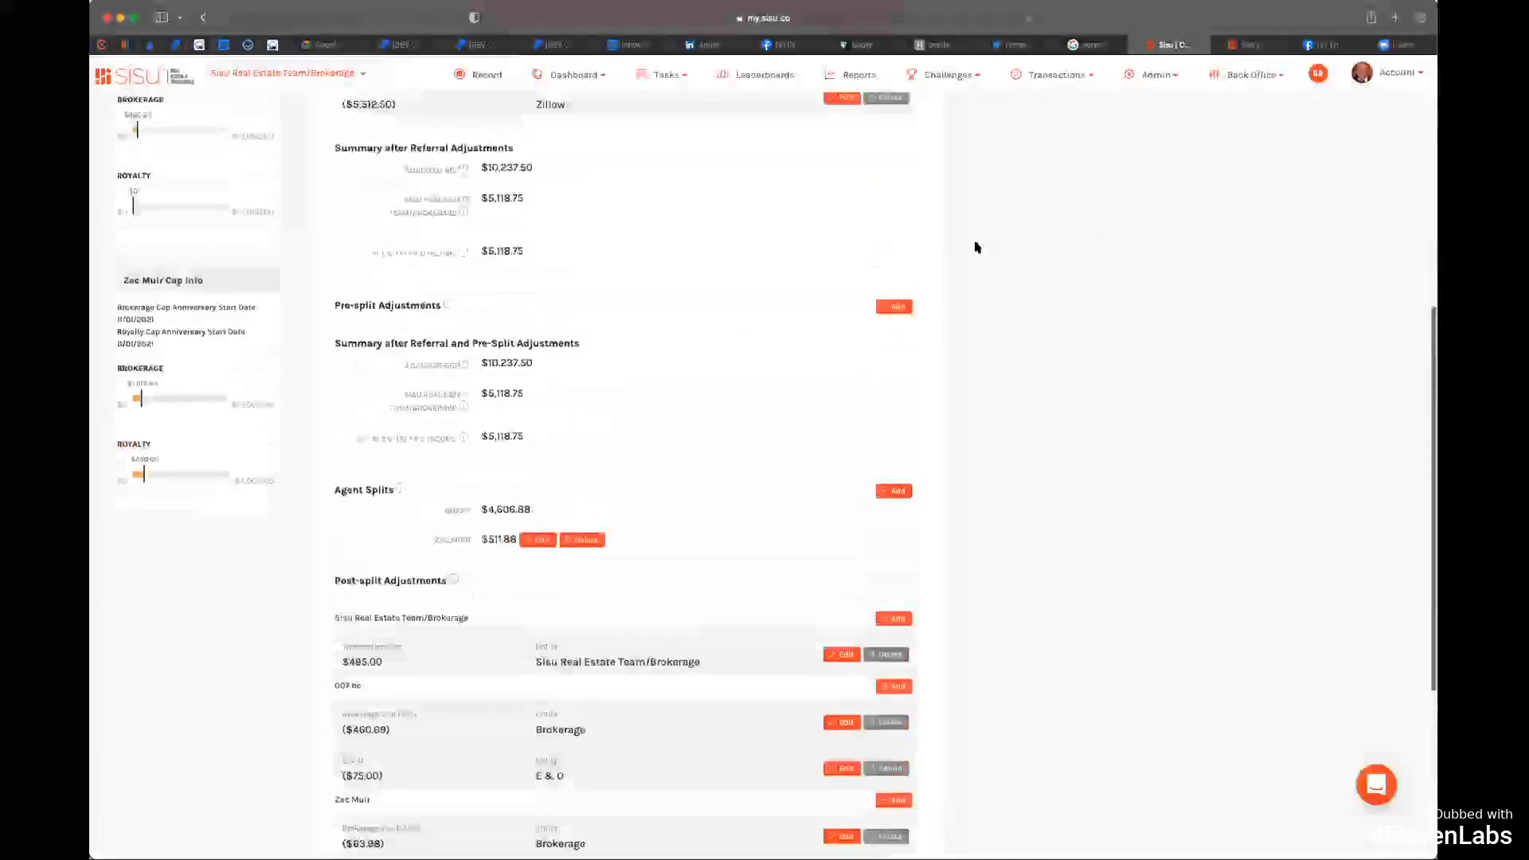
scroll(964, 260, up, 5)
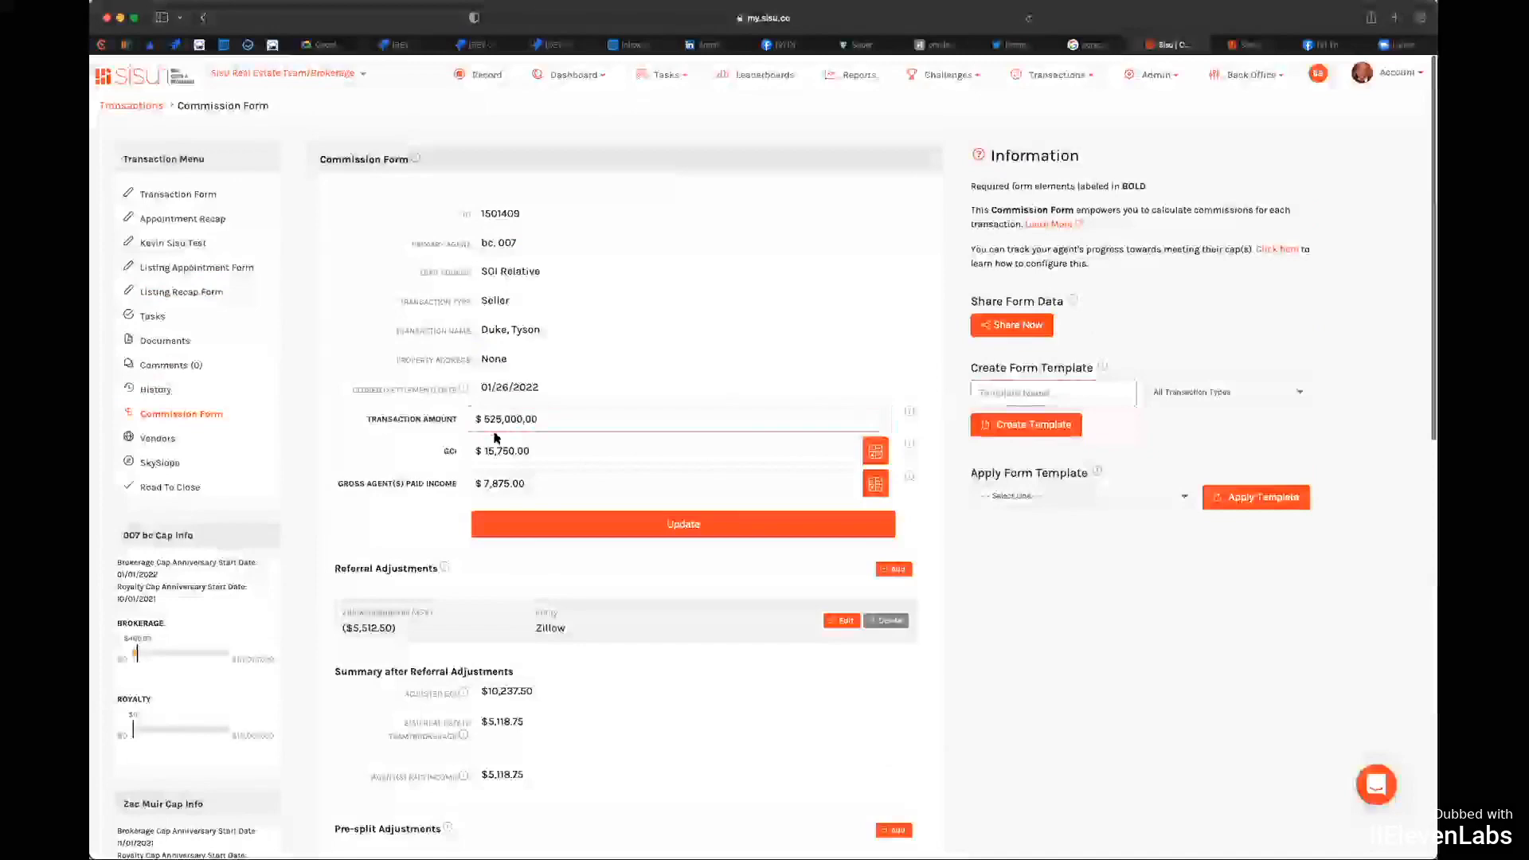
click(1186, 497)
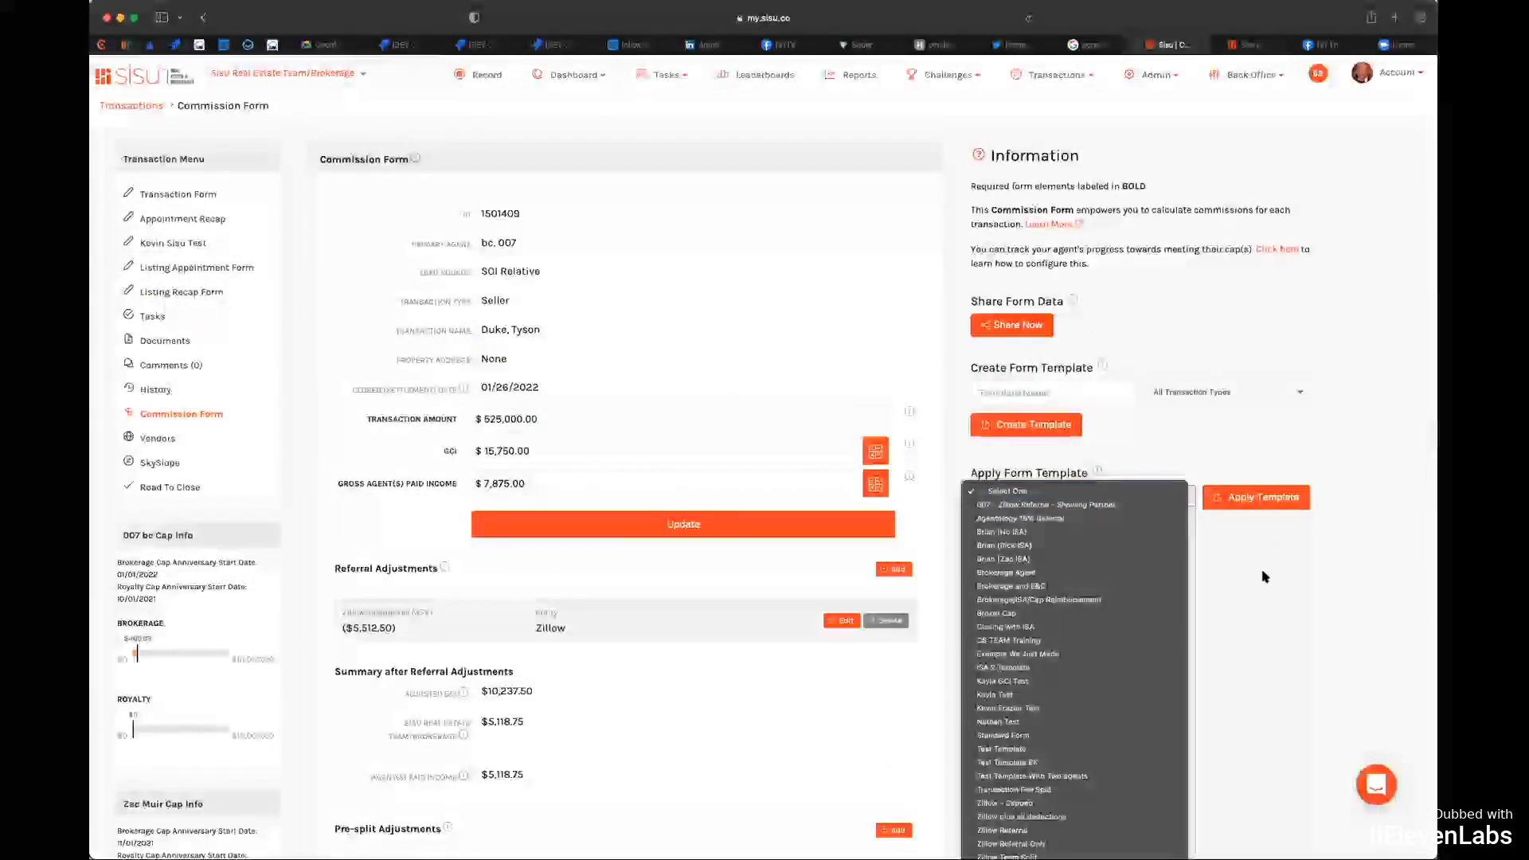
click(813, 548)
Step: Delete the $495.00 transaction fee from the Sisu Real Estate Team/Brokerage post-split adjustments
scroll(813, 548, down, 15)
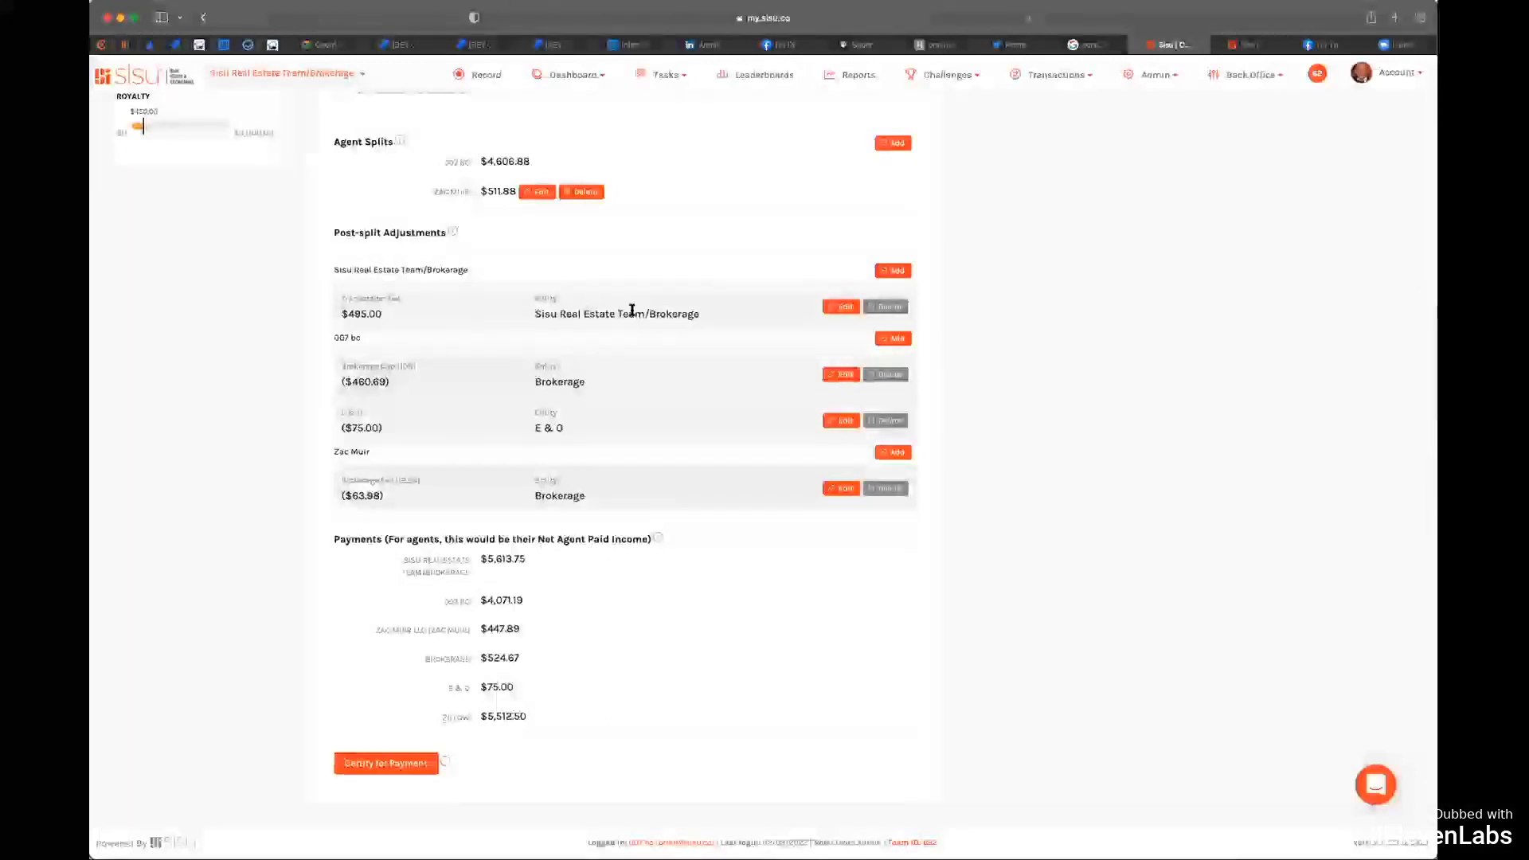
scroll(417, 311, up, 1)
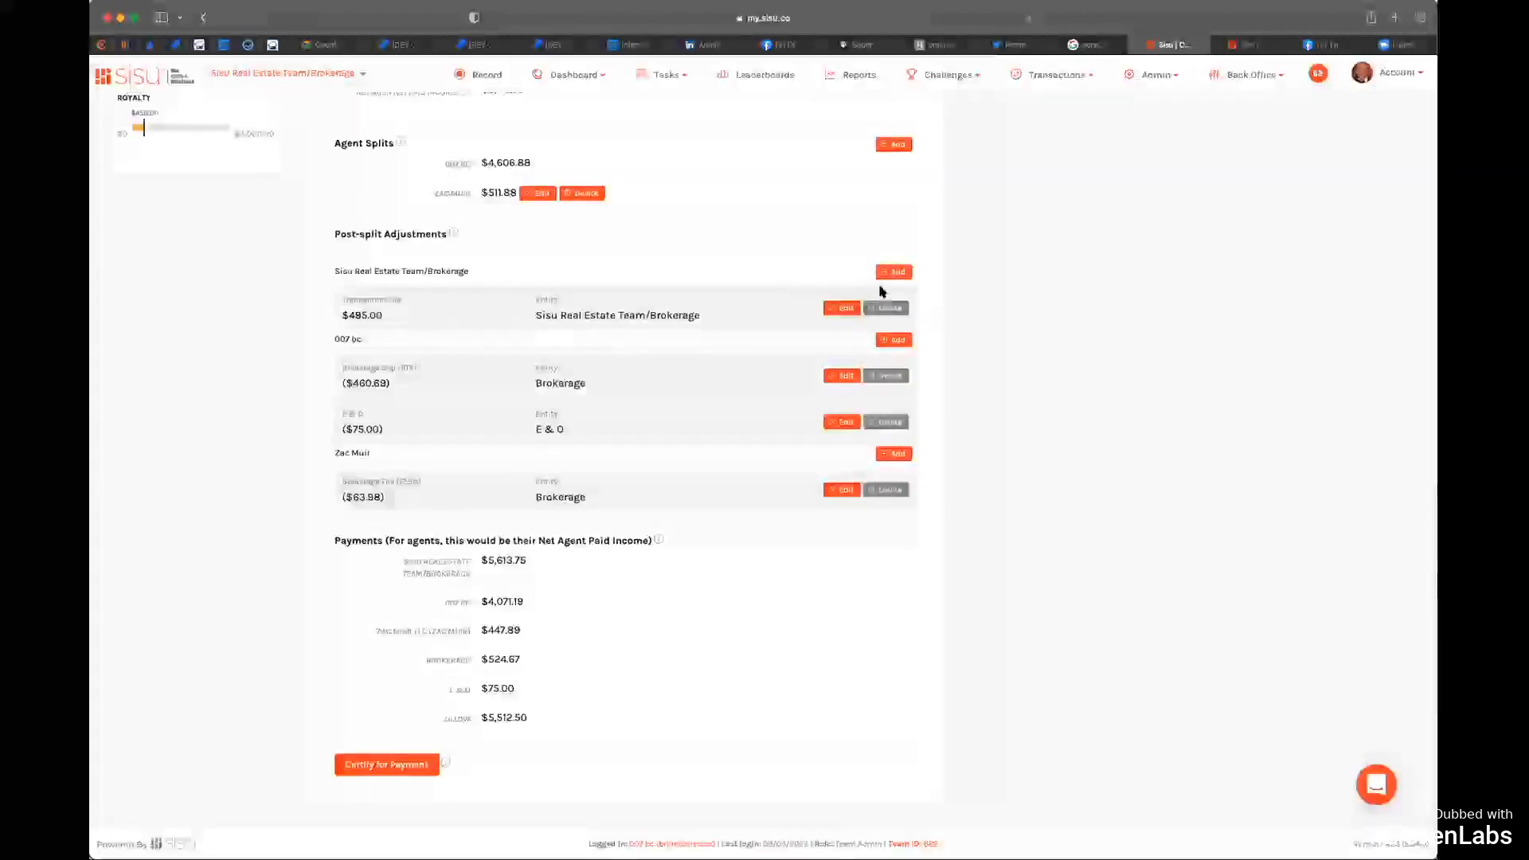
scroll(900, 287, up, 1)
scroll(894, 302, down, 1)
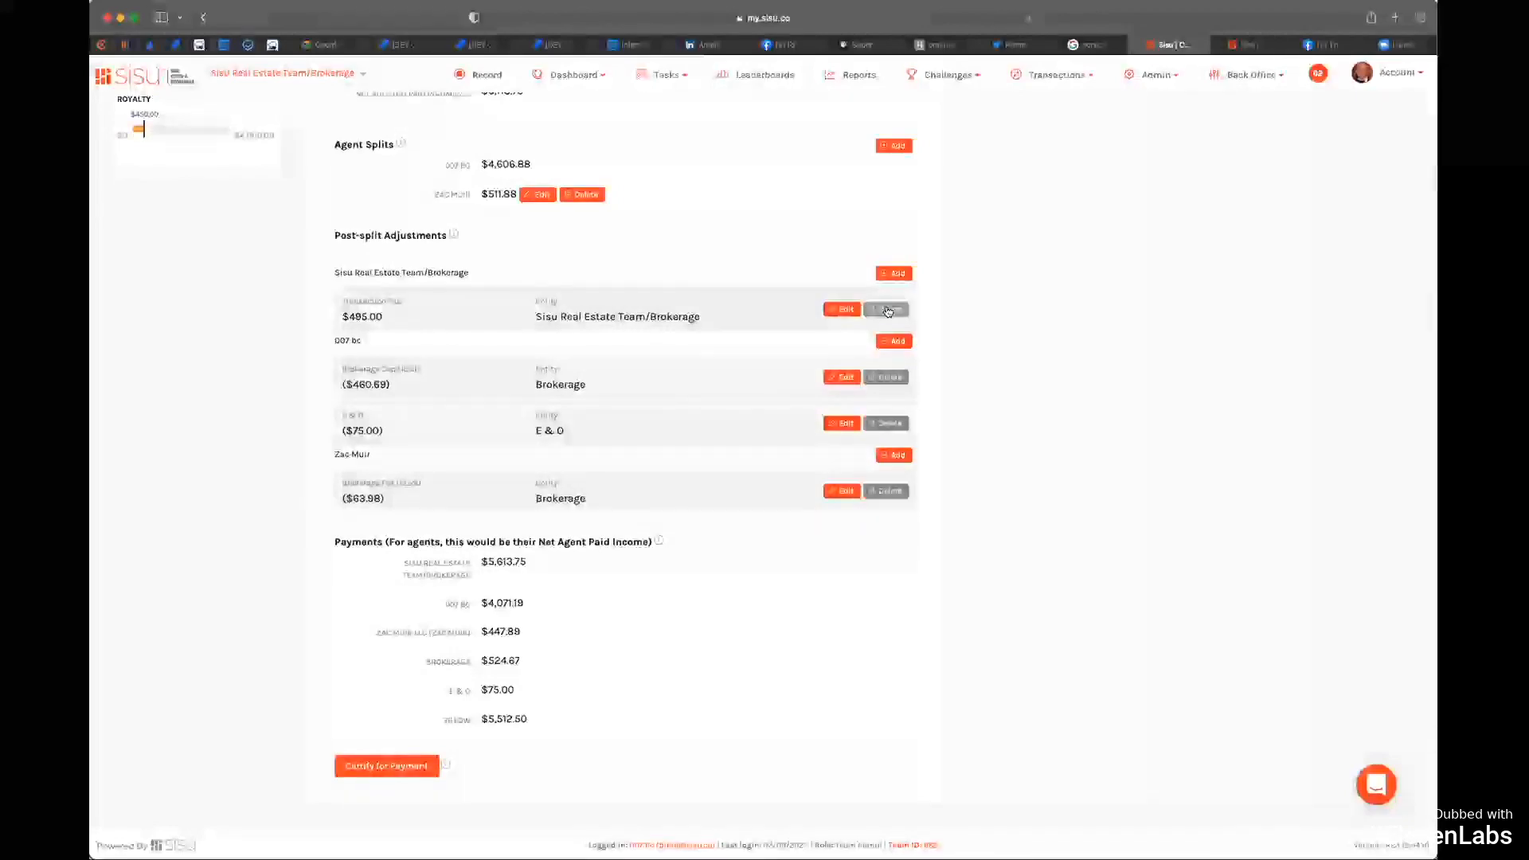
click(888, 310)
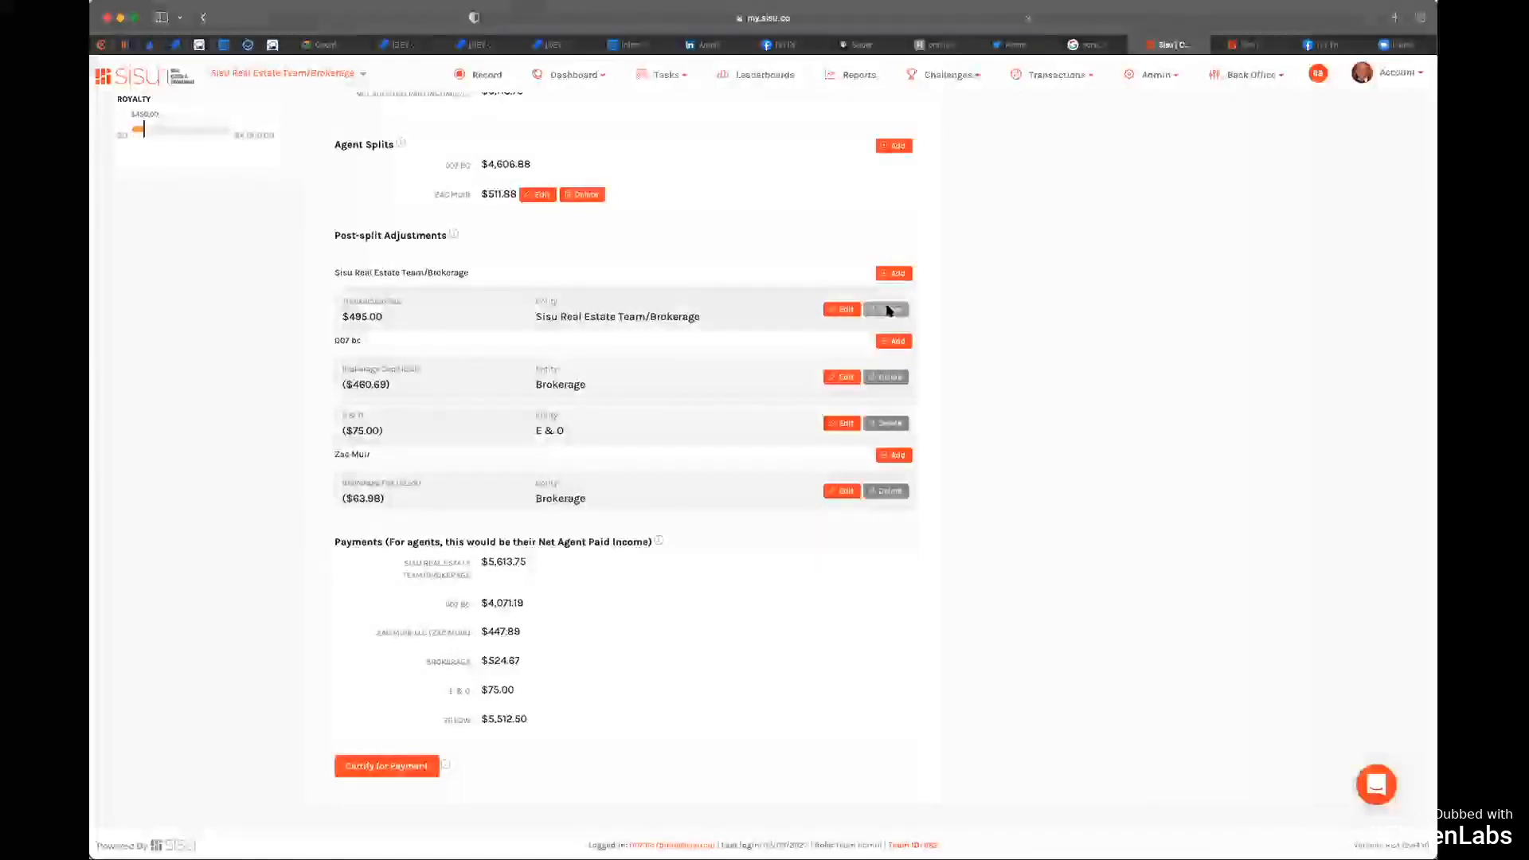
Step: Add a post-split Transaction Fee adjustment that deducts $495.00 from the primary agent, with Sisu Real Estate Team/Brokerage as the entity
scroll(632, 414, down, 10)
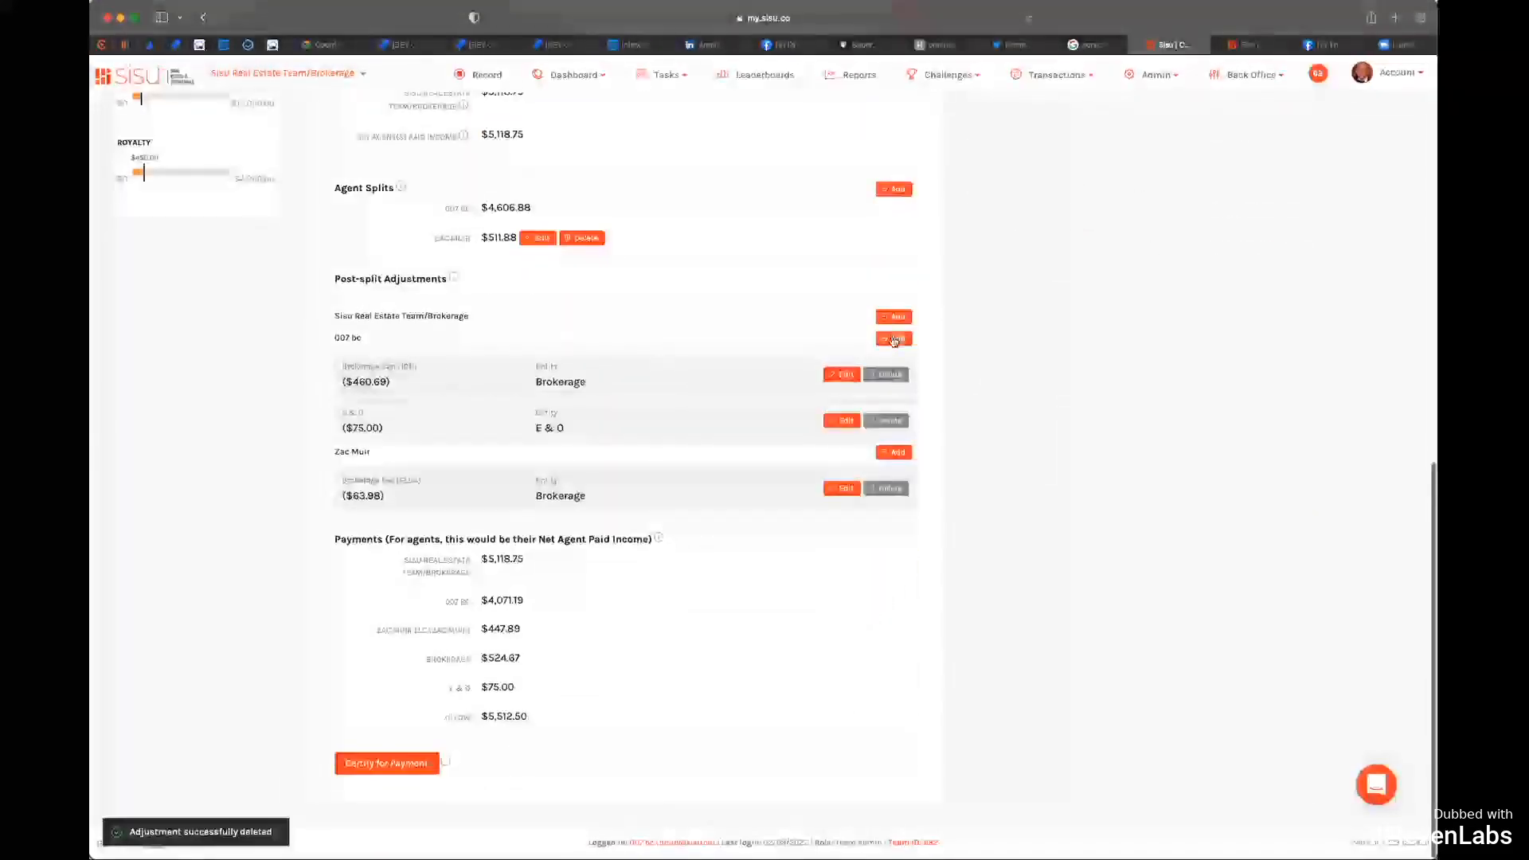
click(893, 339)
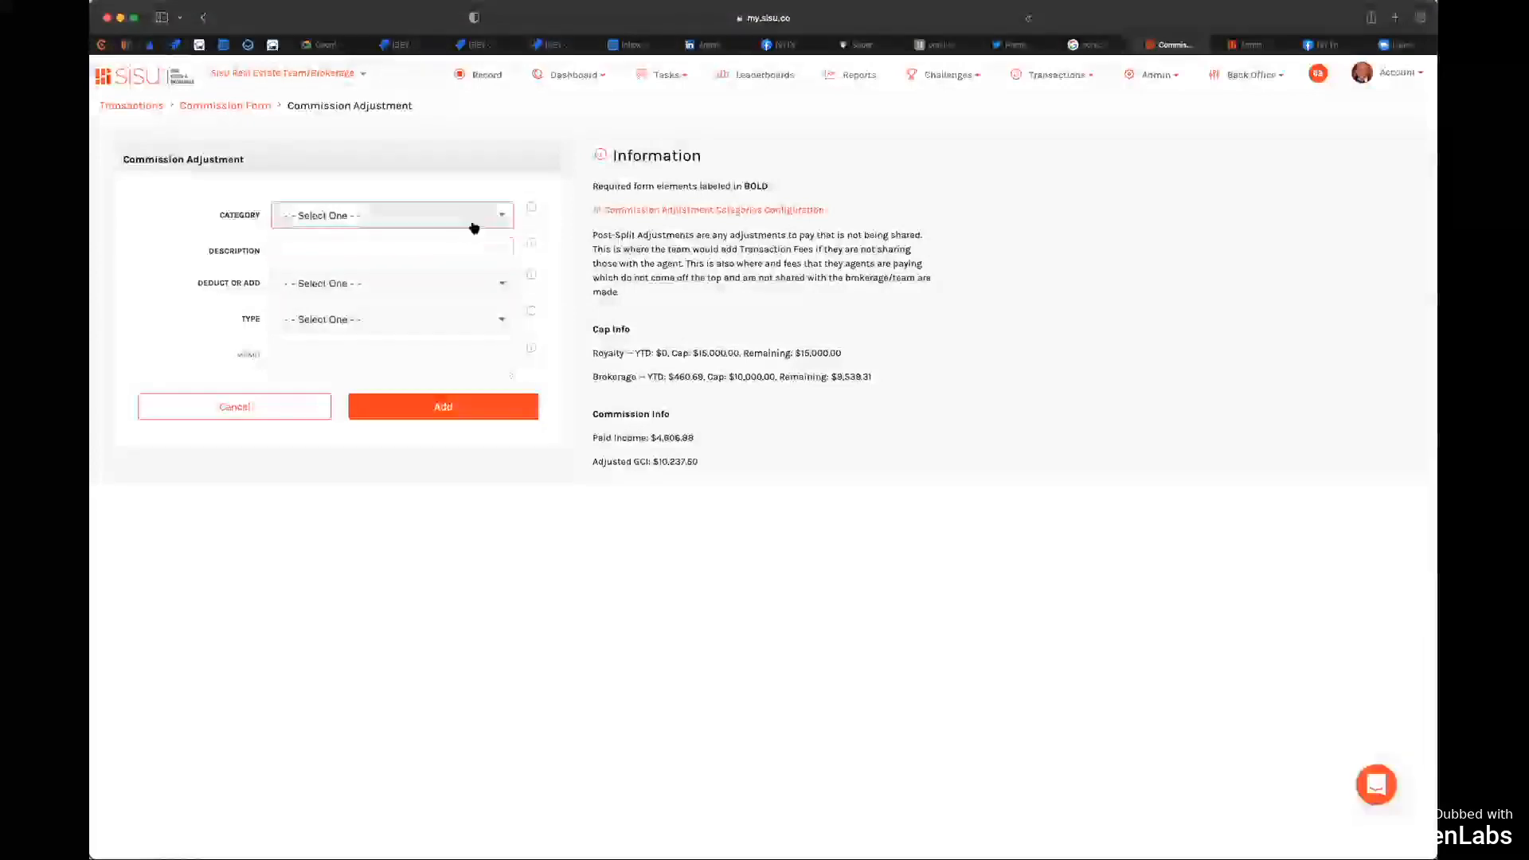
click(474, 222)
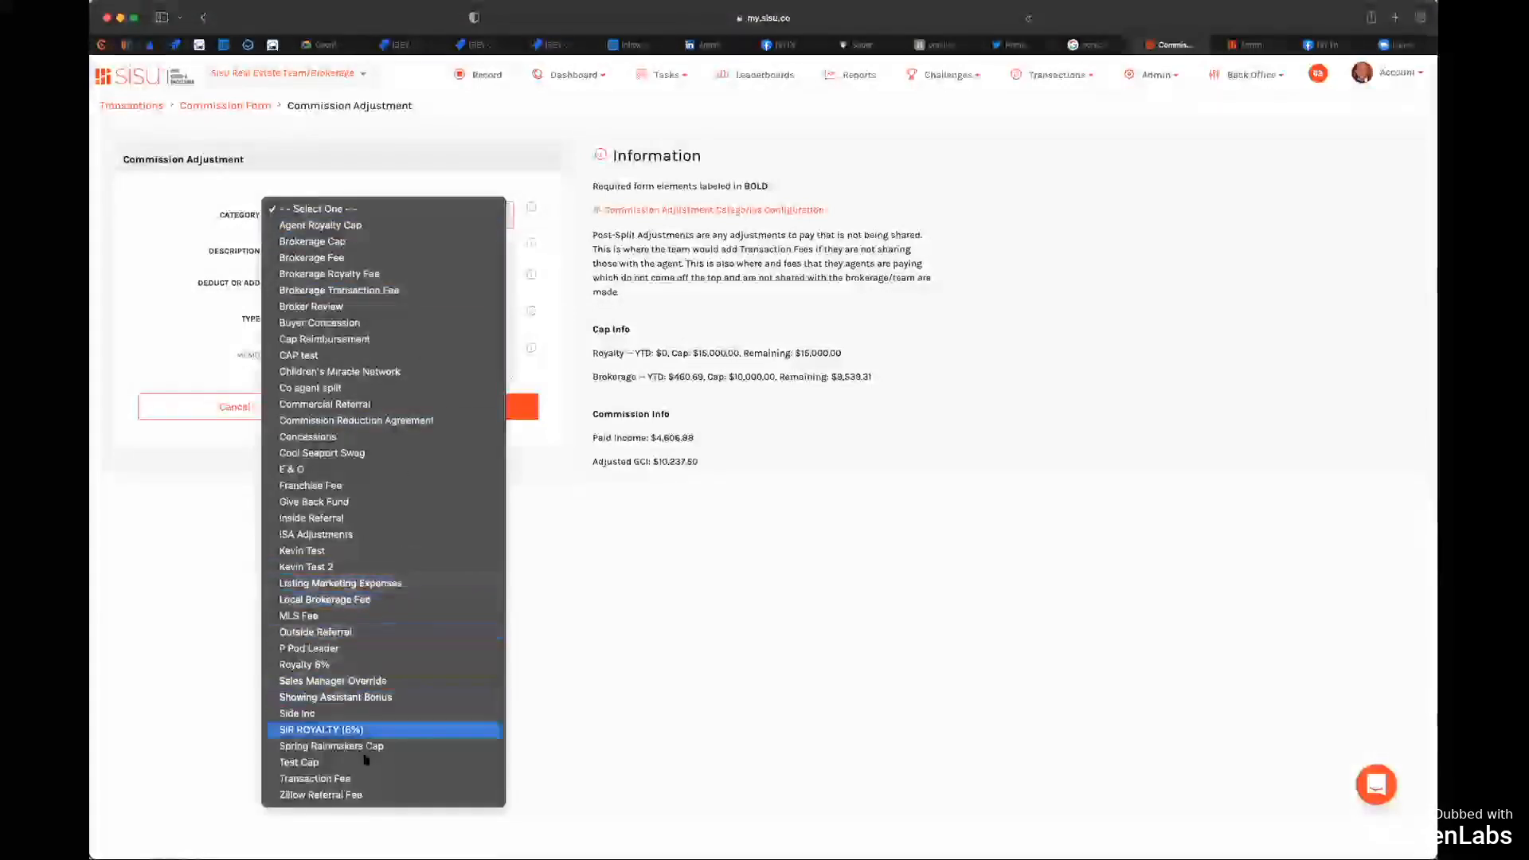
click(347, 779)
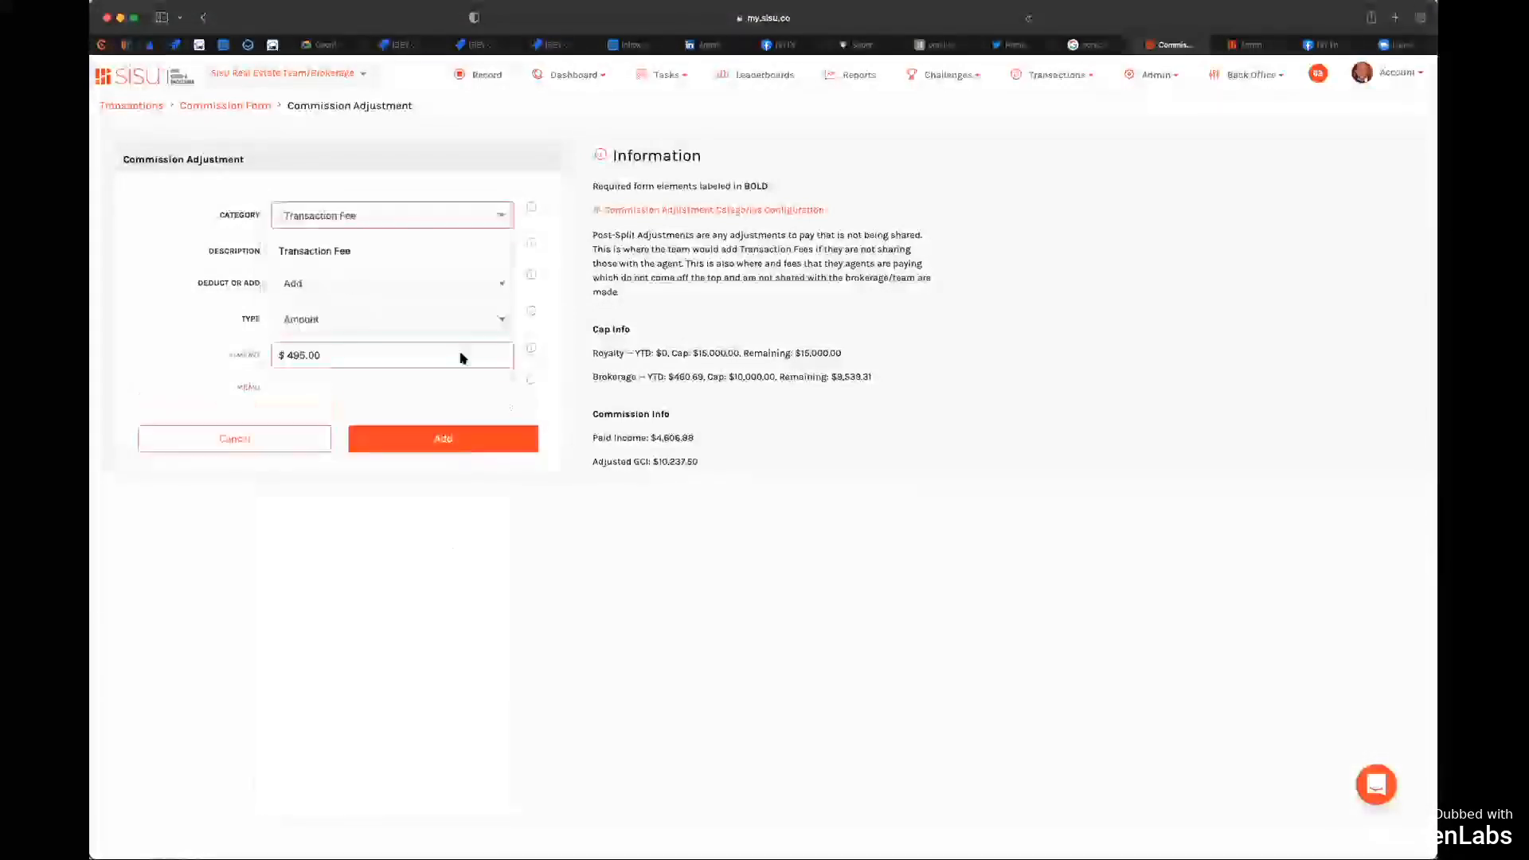
click(376, 284)
click(342, 261)
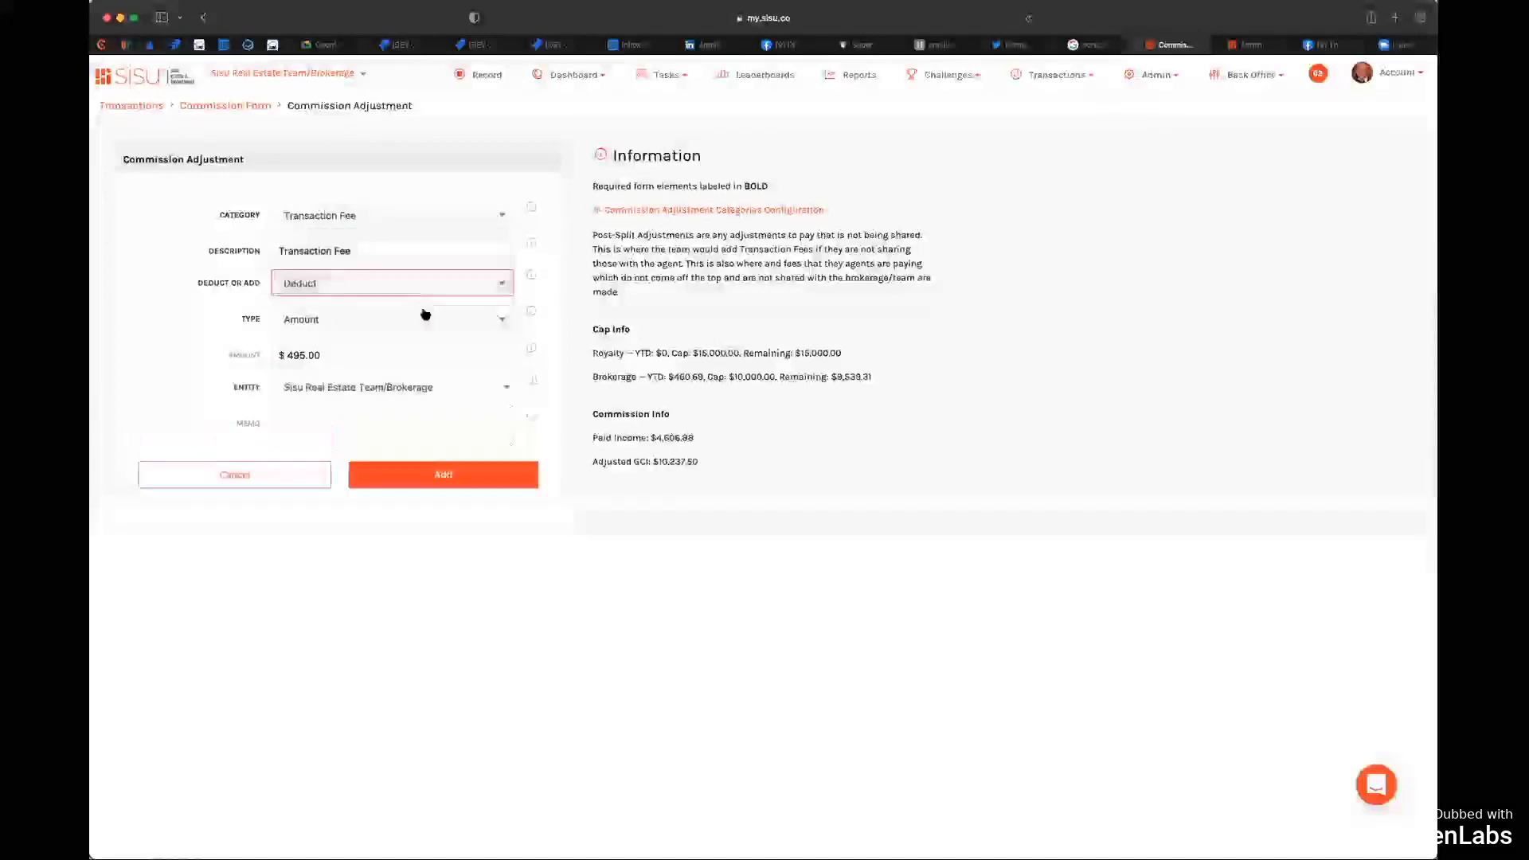
scroll(422, 354, down, 1)
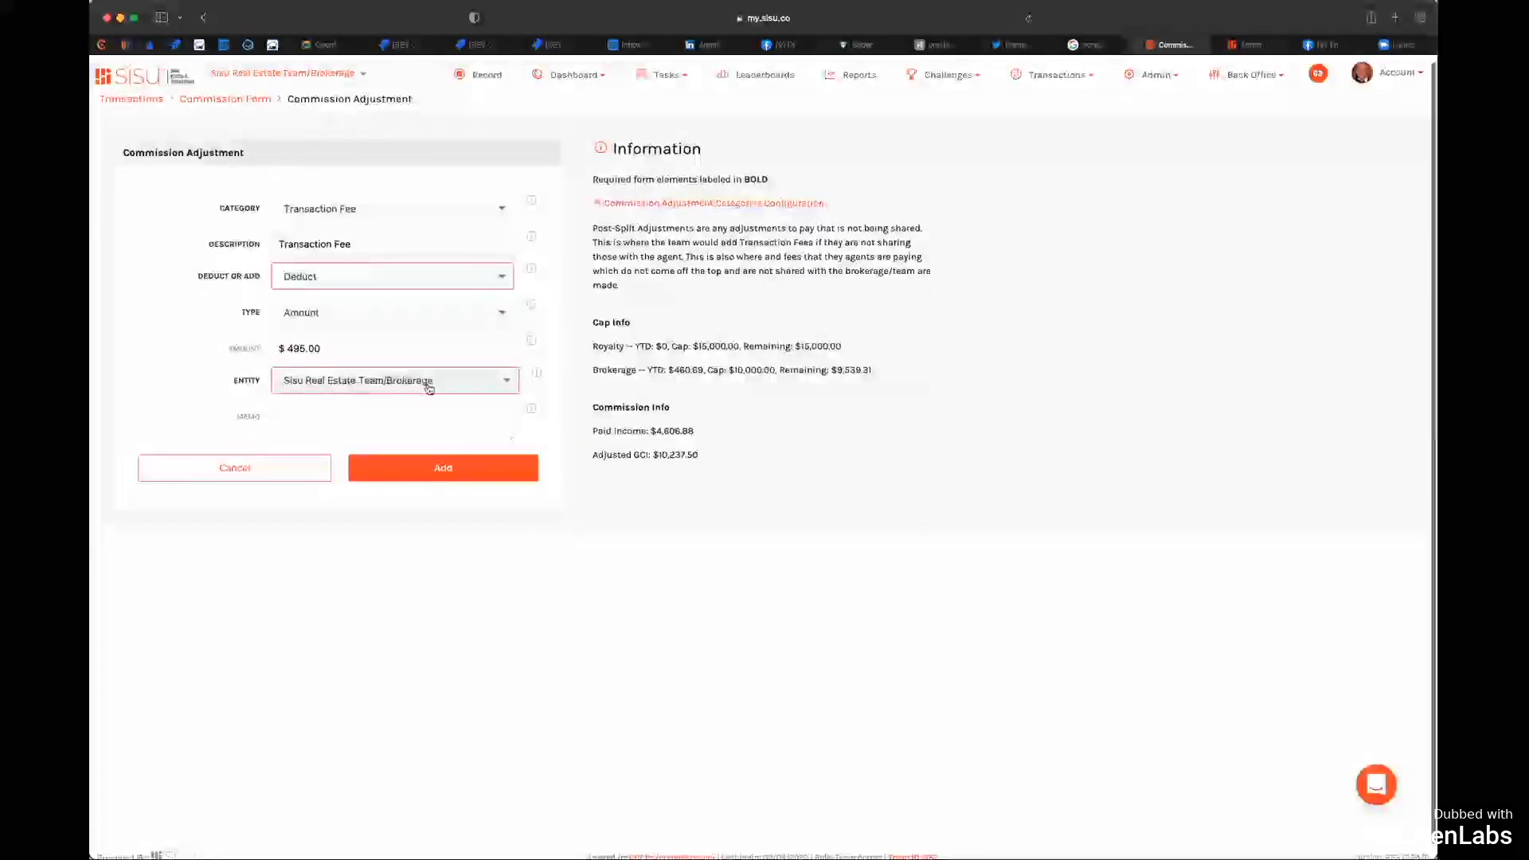
scroll(417, 390, down, 1)
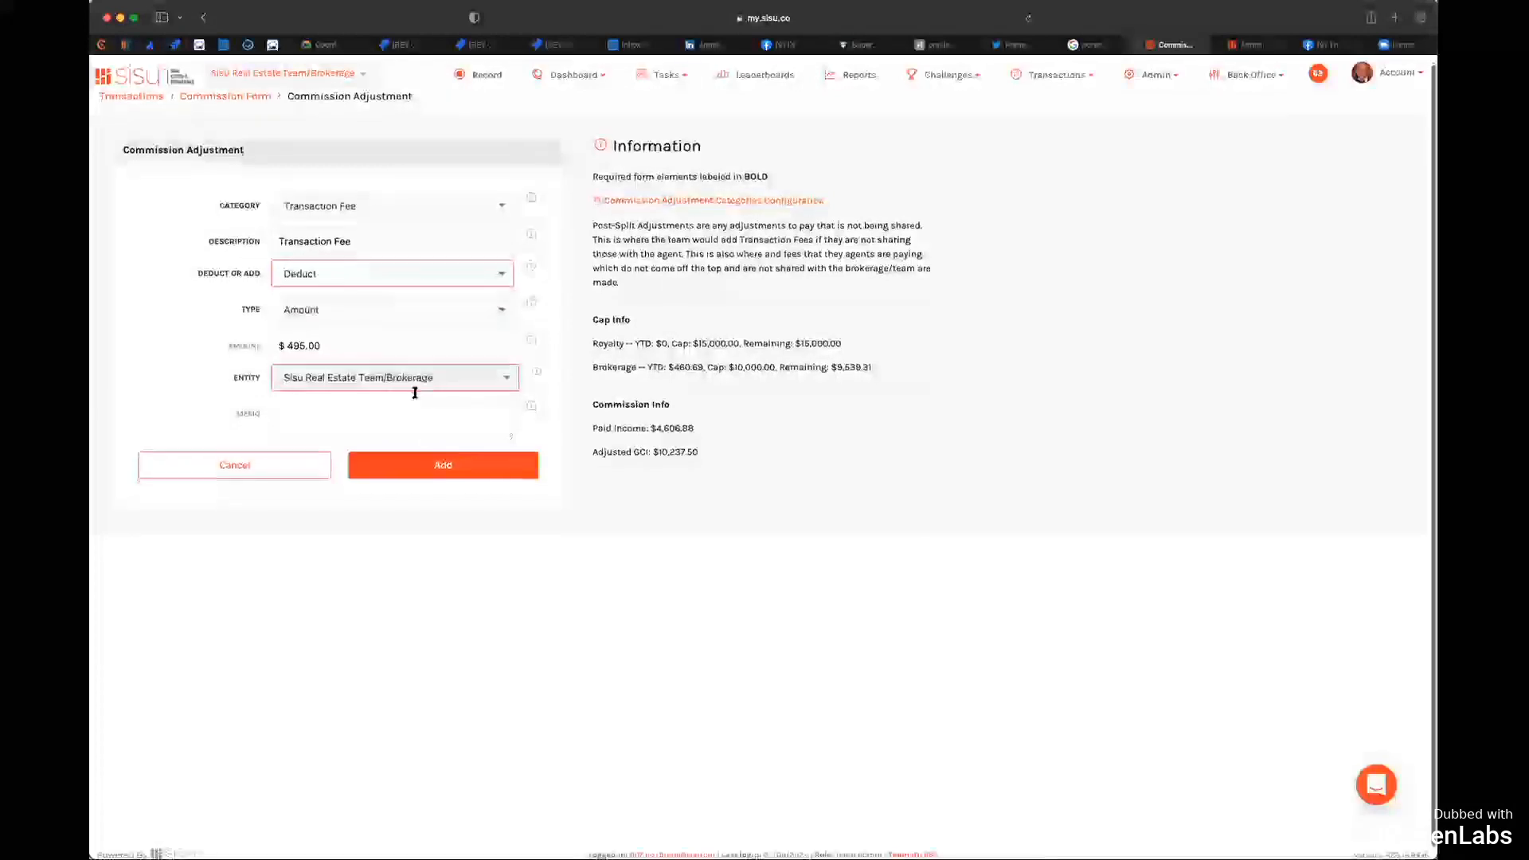
click(443, 474)
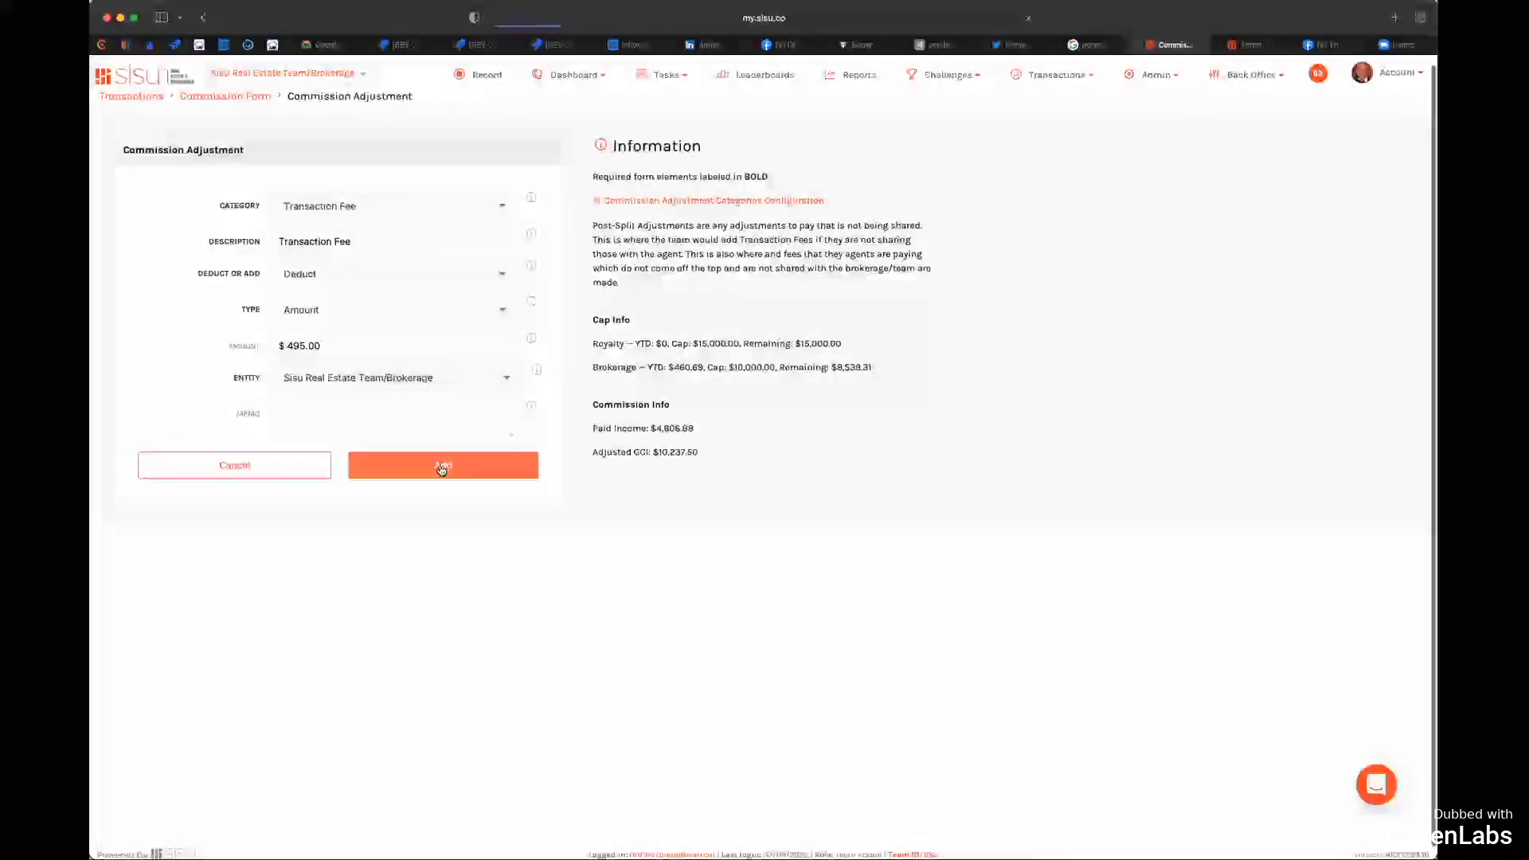
Step: Certify the transaction for payment and review the certified form down to its commission disbursement (CDA) section
scroll(443, 467, down, 15)
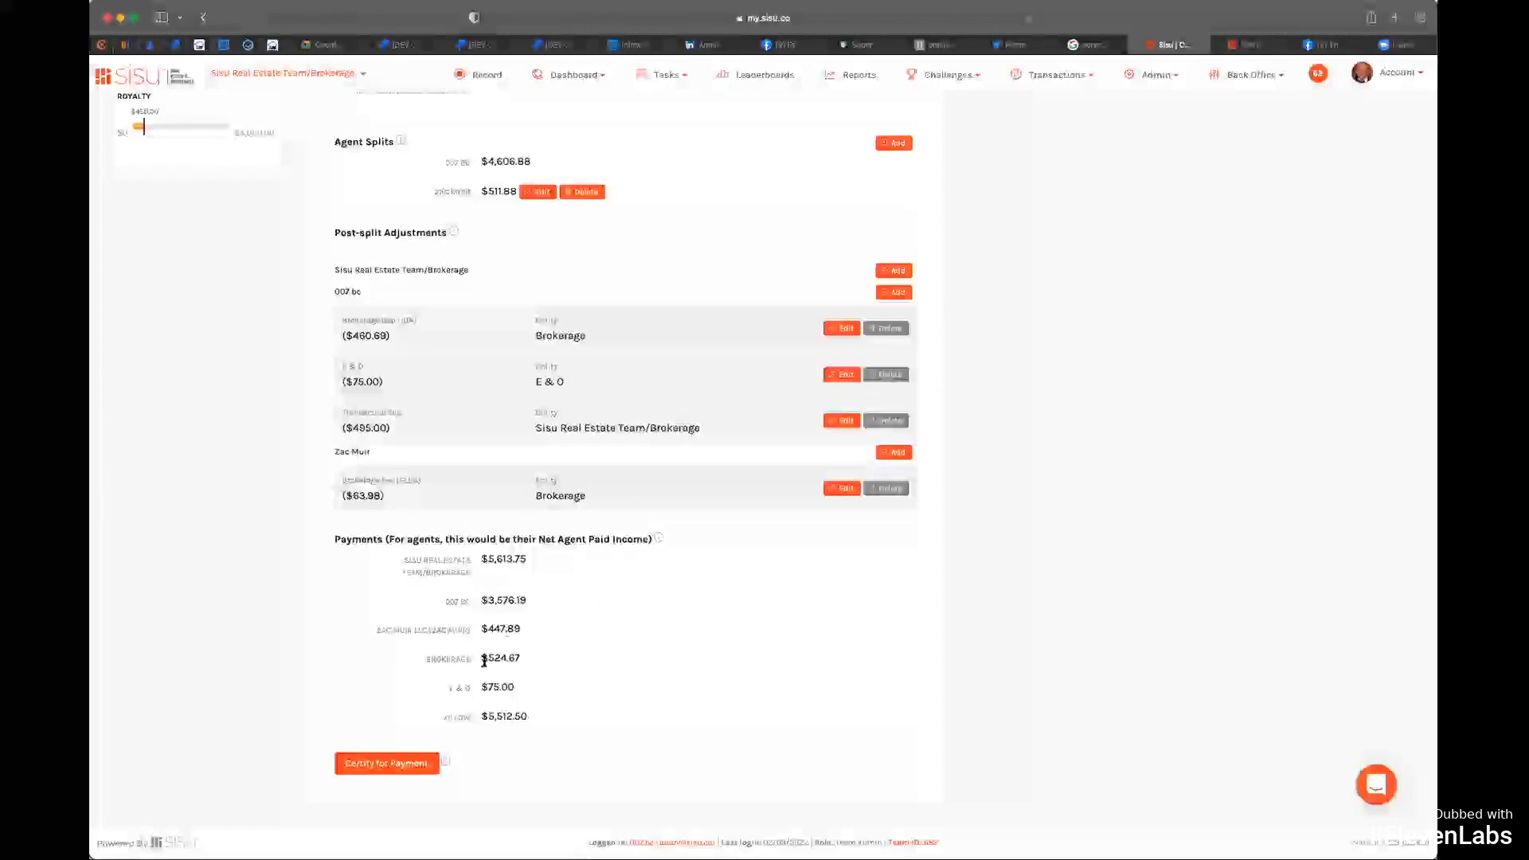
click(372, 766)
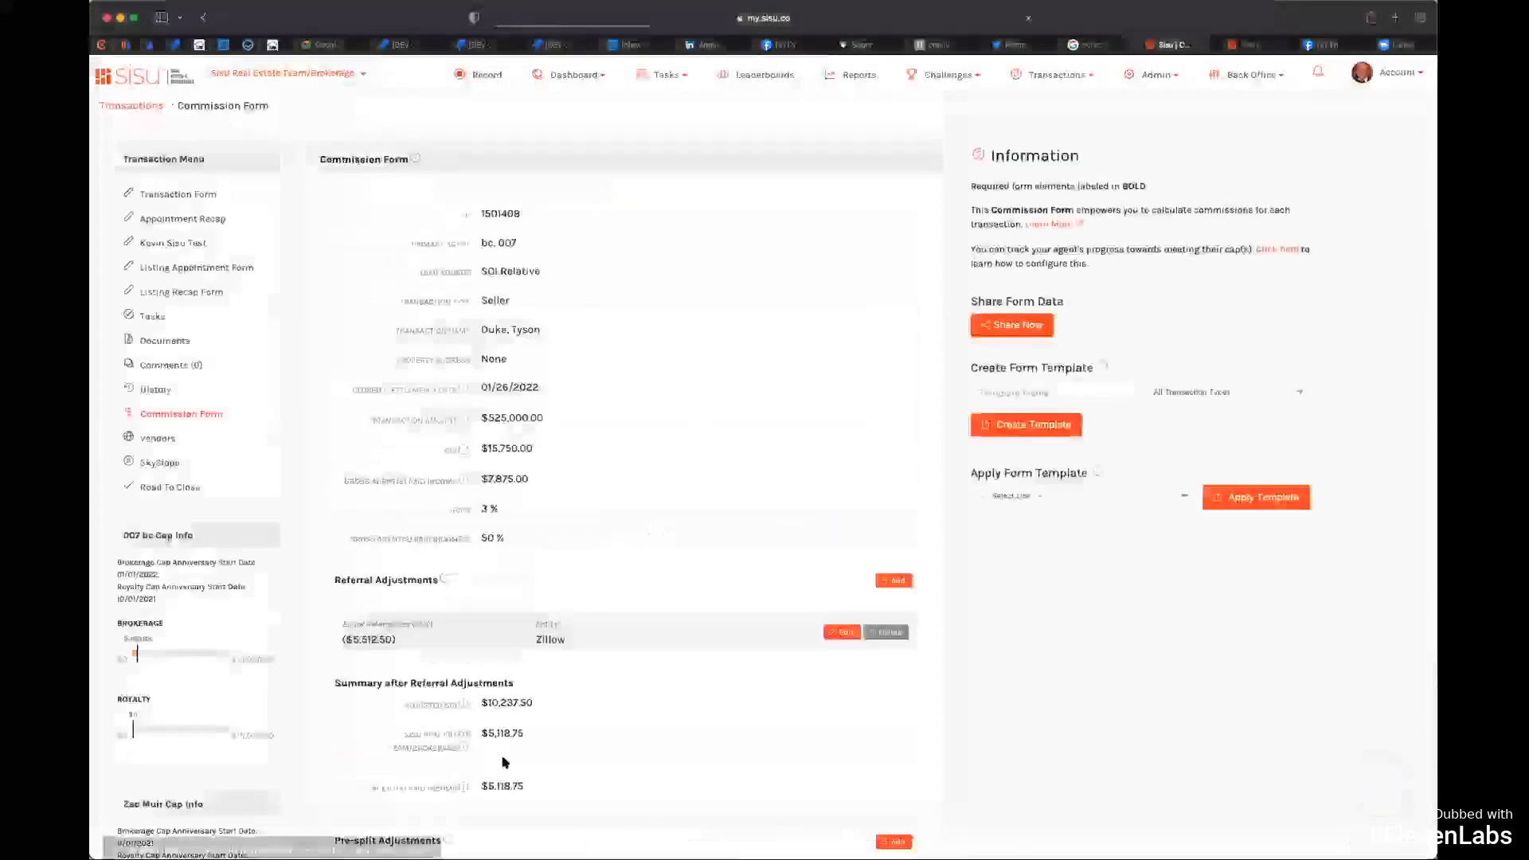
scroll(508, 758, down, 5)
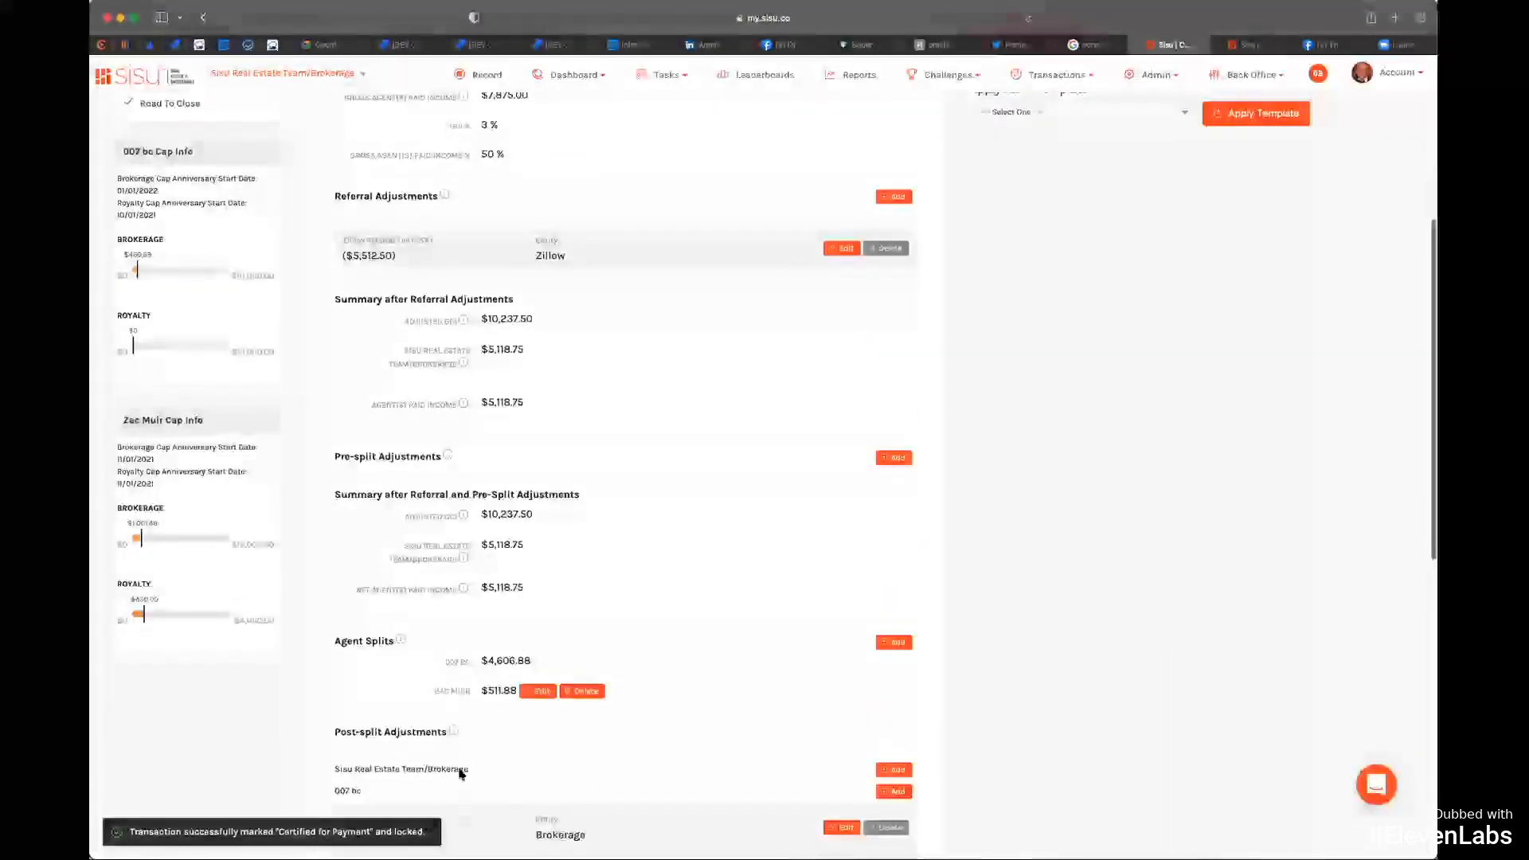
scroll(407, 830, down, 1)
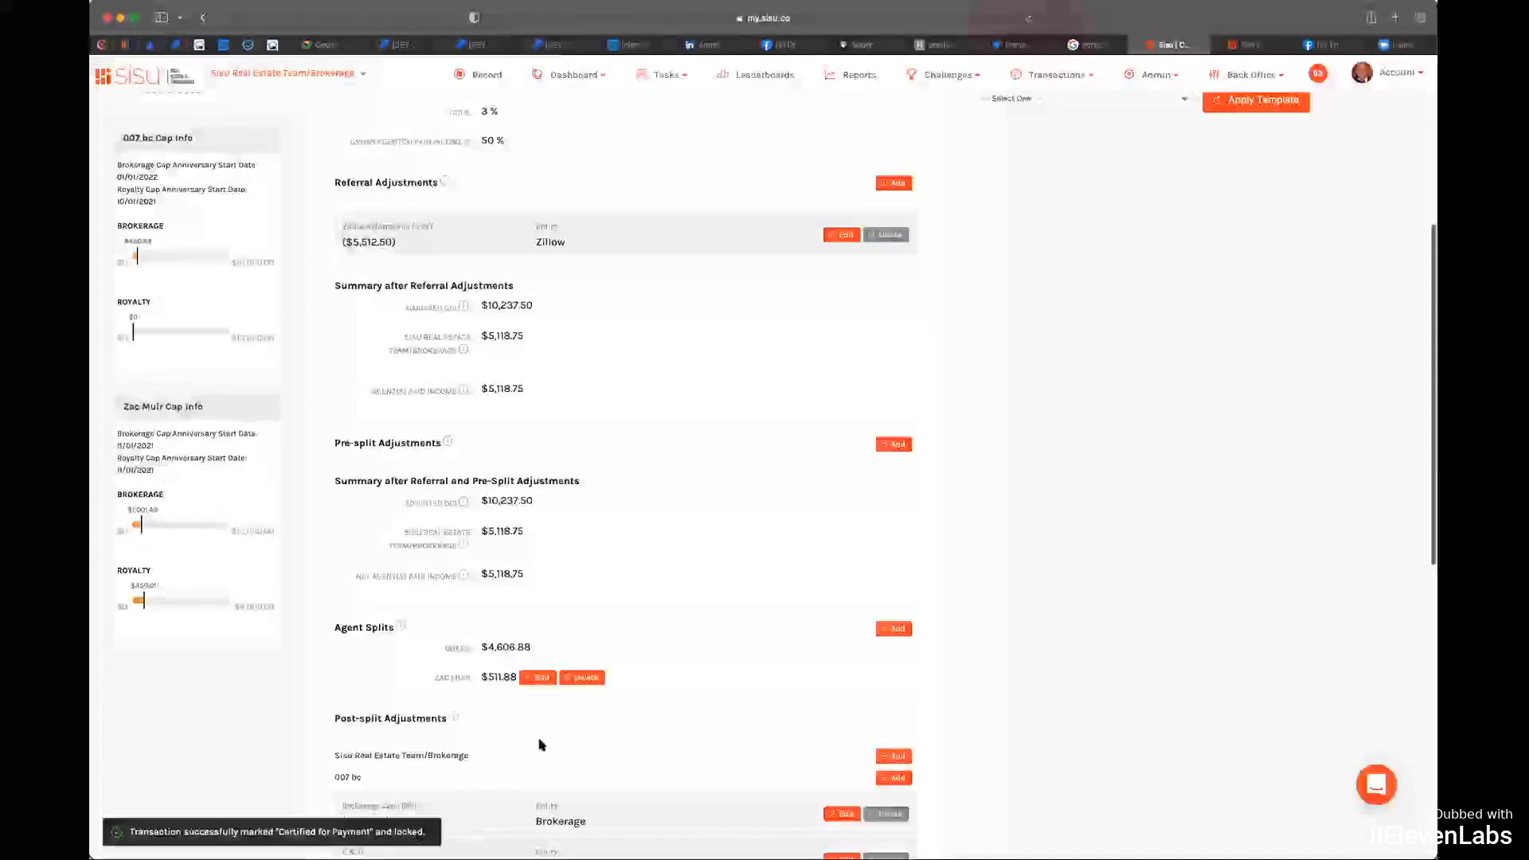
scroll(538, 741, down, 1)
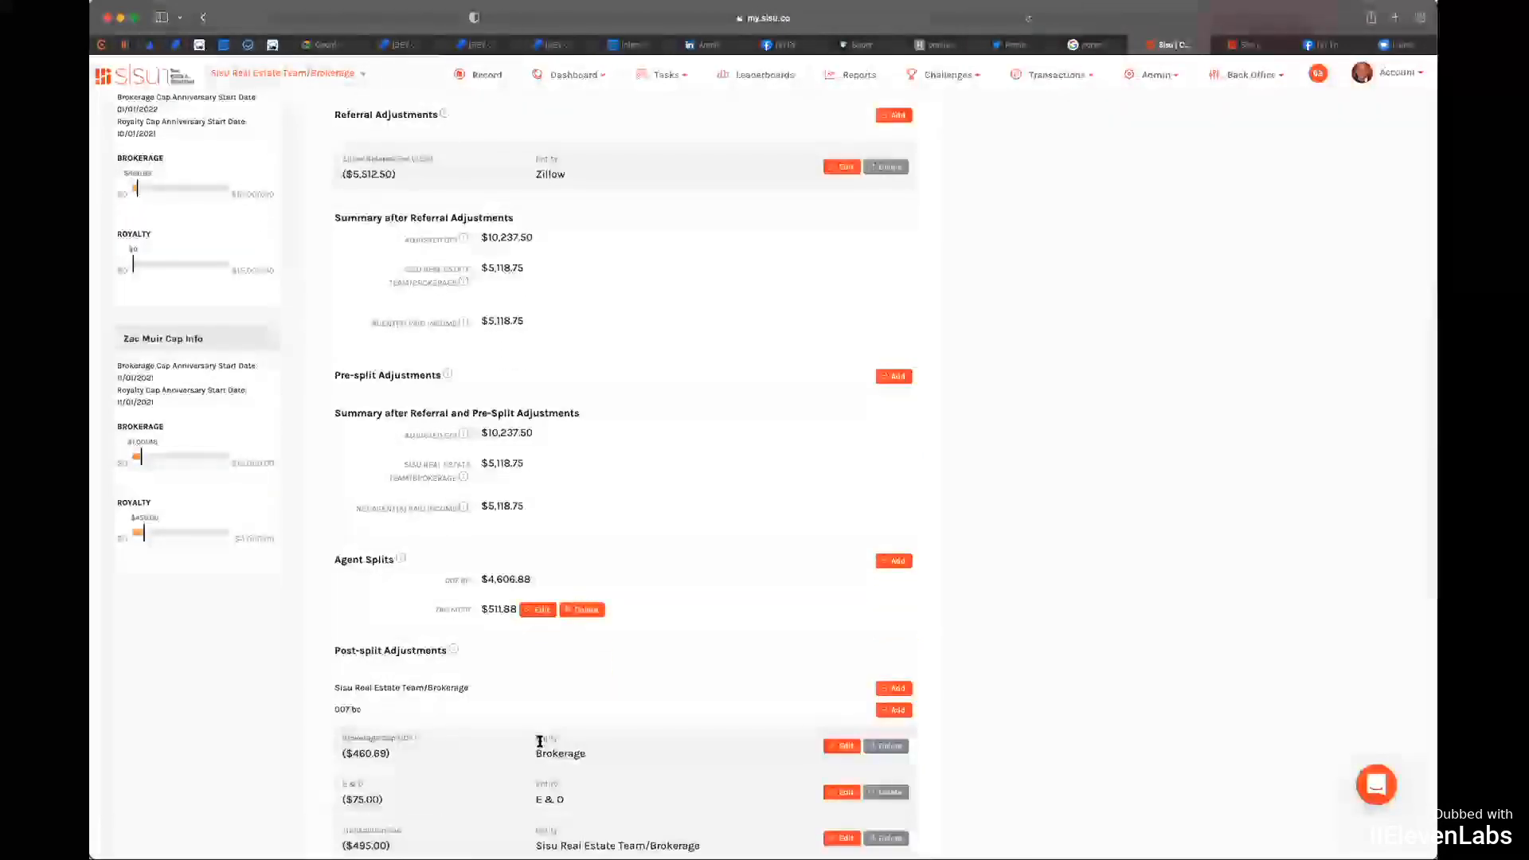
scroll(522, 756, down, 8)
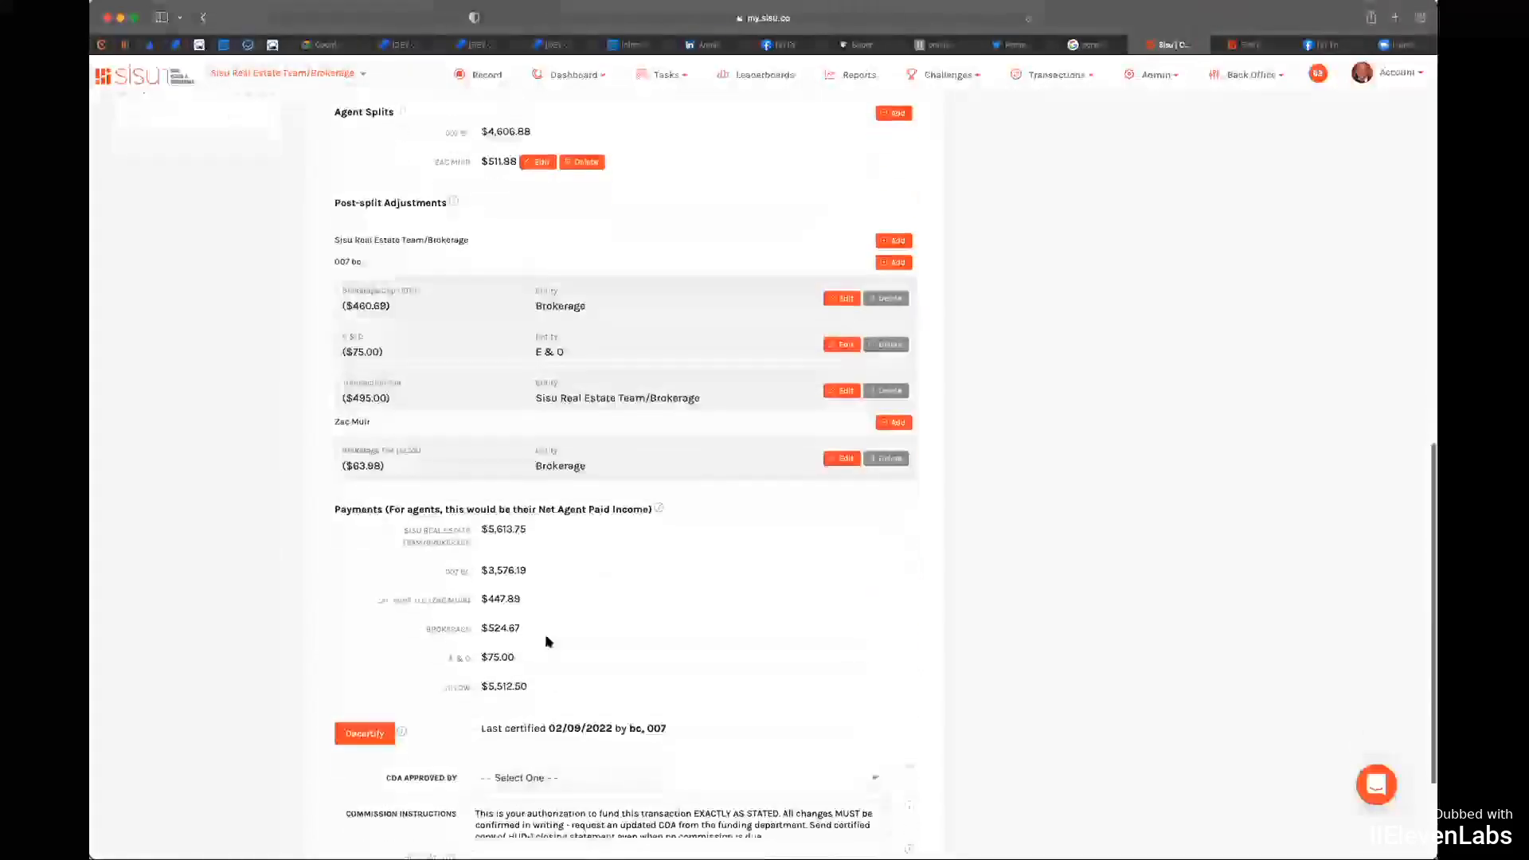
scroll(522, 623, down, 1)
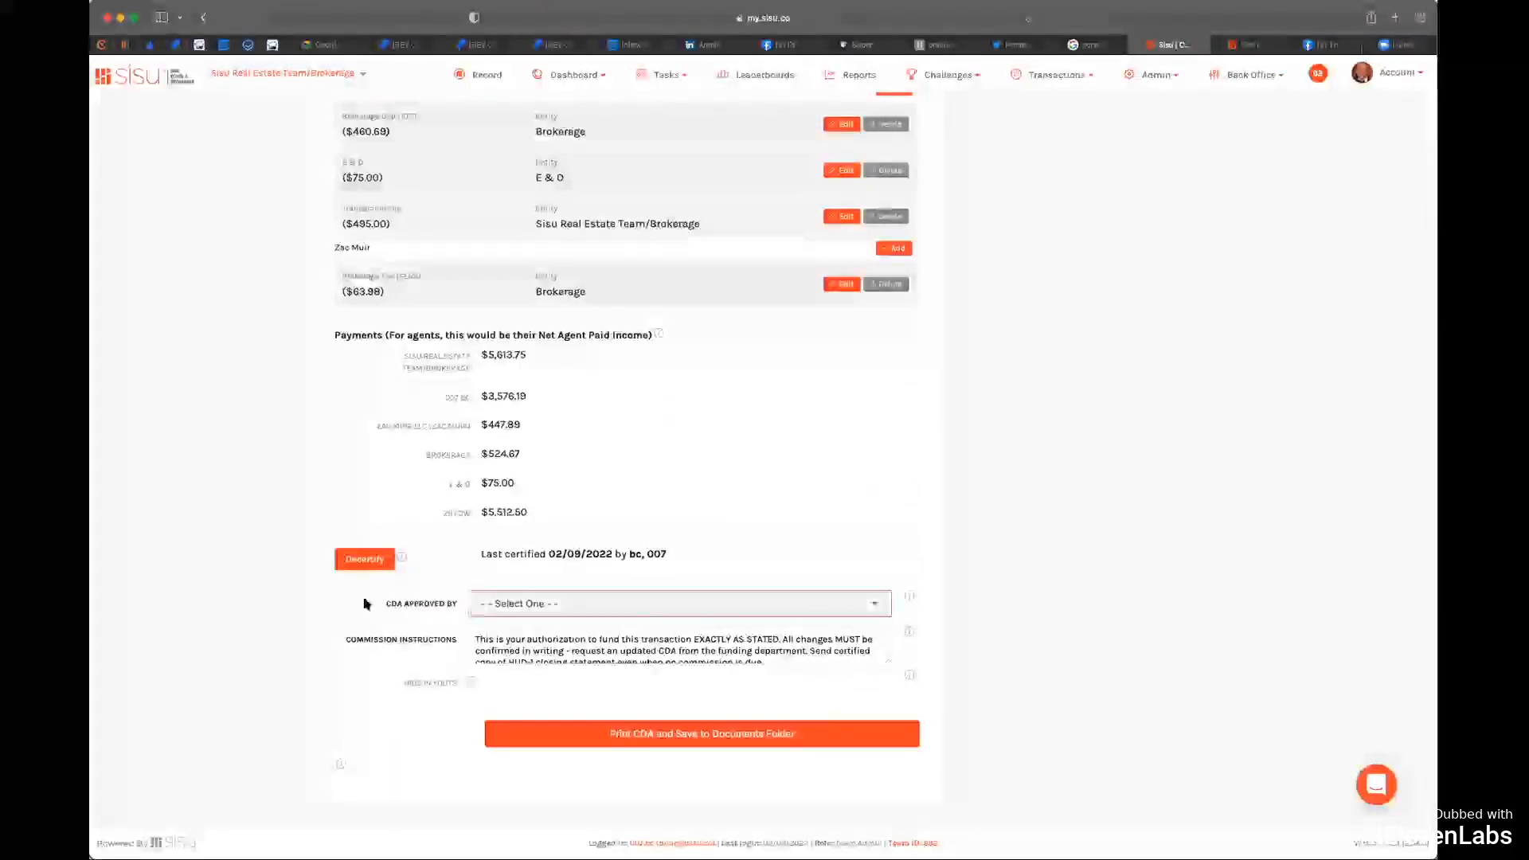
Step: Examine the transaction amount, GCI, agent paid income and percentage fields on the certified commission form
scroll(480, 564, up, 1)
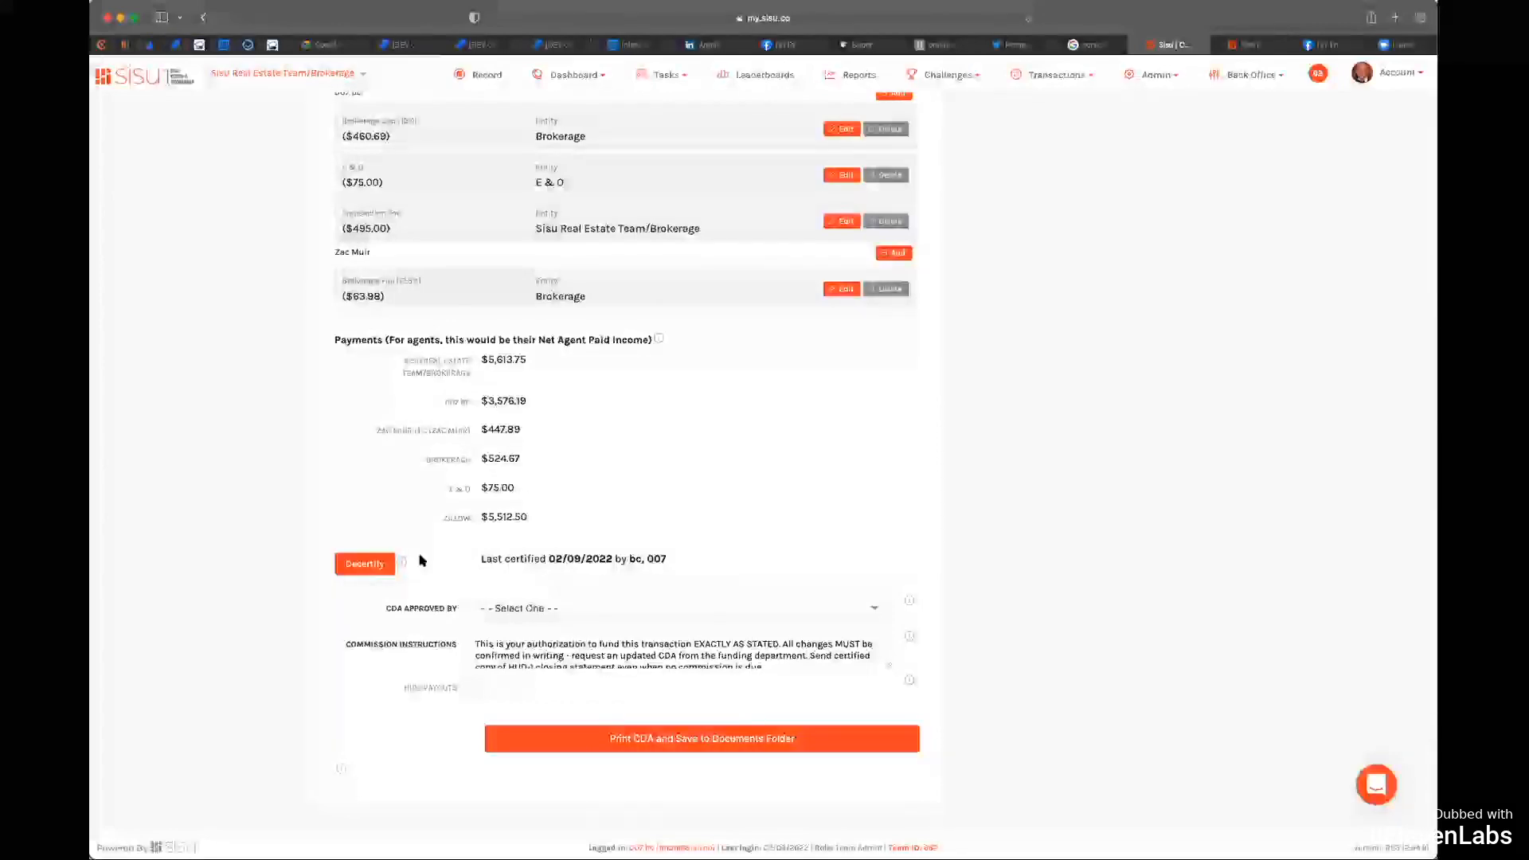
scroll(468, 442, up, 1)
scroll(468, 443, up, 15)
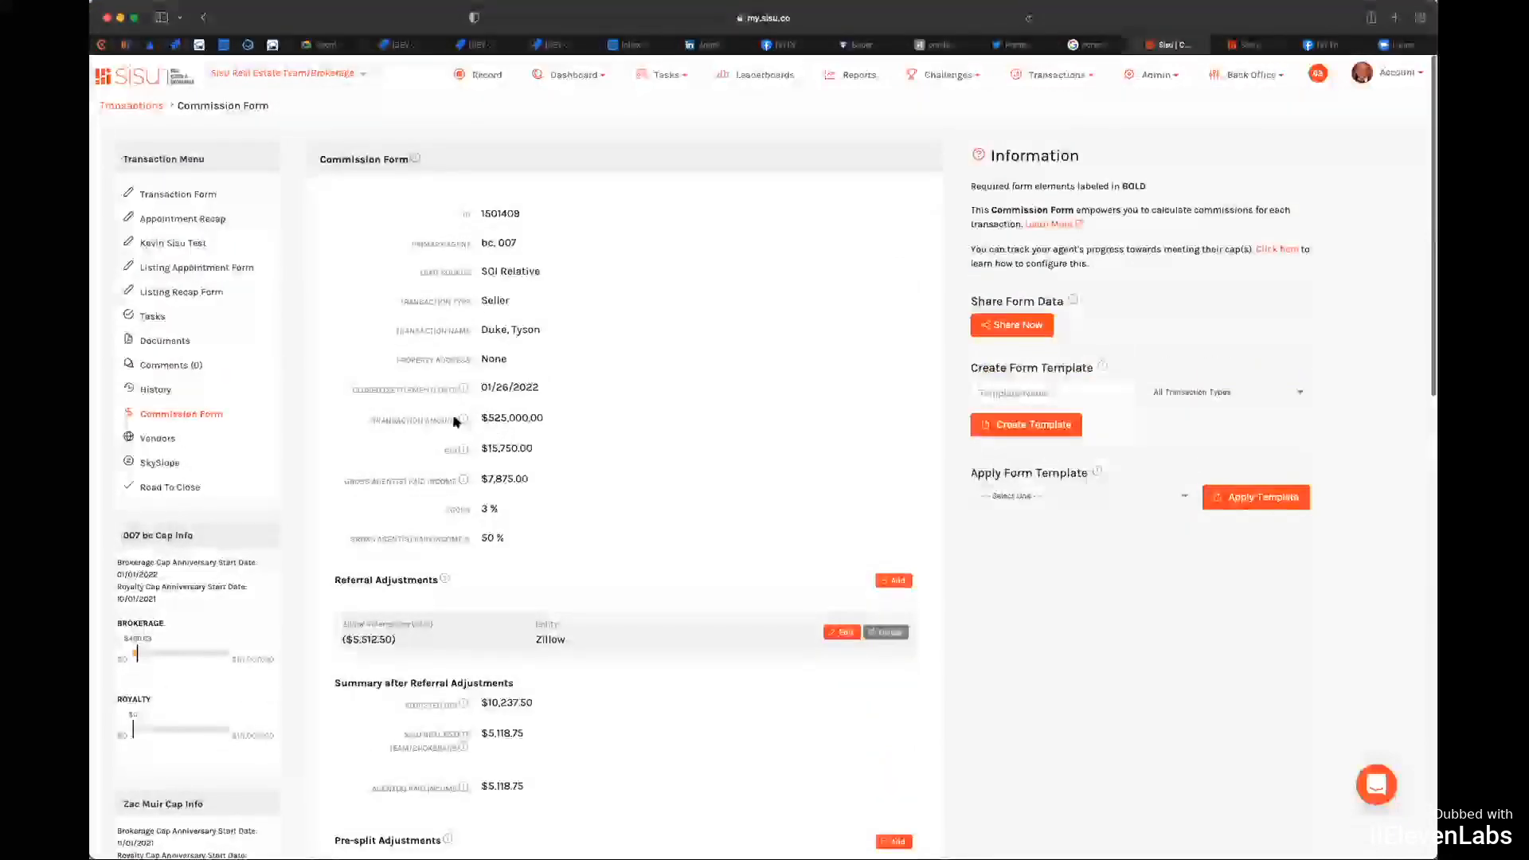
drag(484, 418, 555, 532)
drag(391, 424, 550, 537)
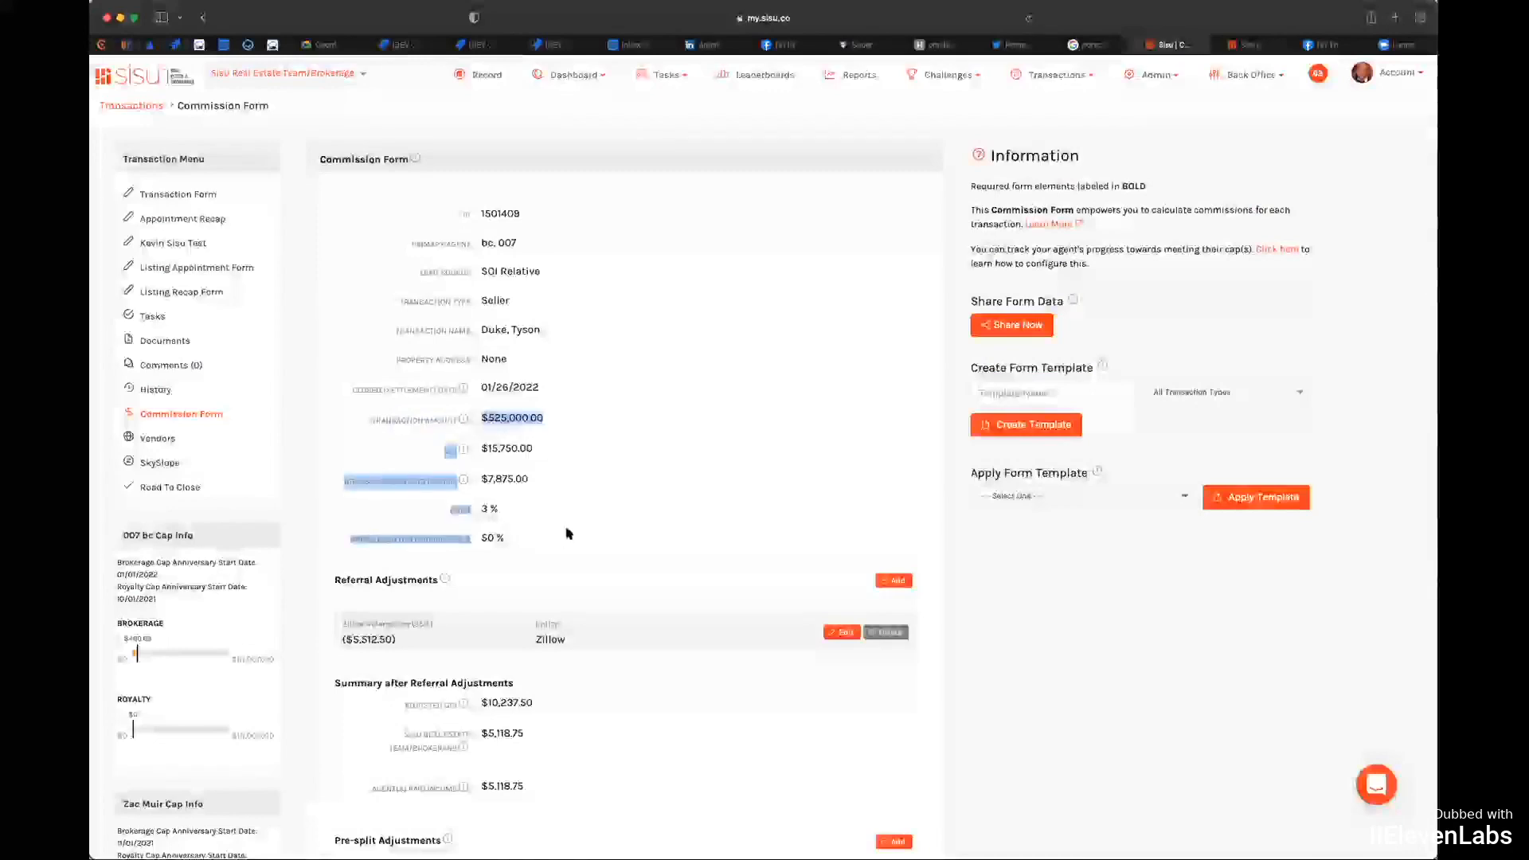
Step: Look through the available CDA approvers and read the commission instructions on the certified form
scroll(590, 491, down, 15)
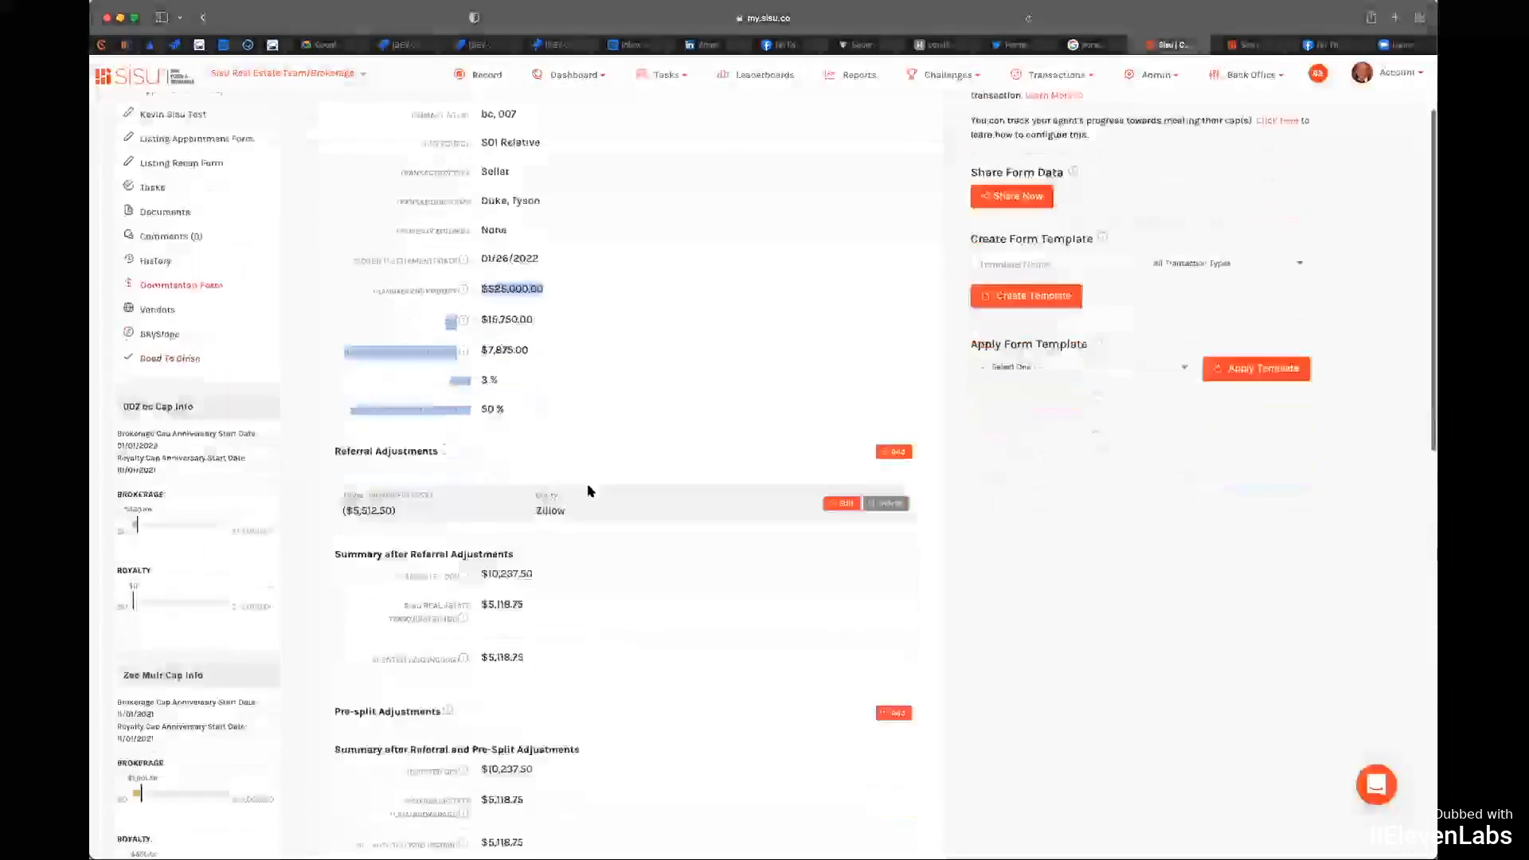
scroll(591, 491, down, 2)
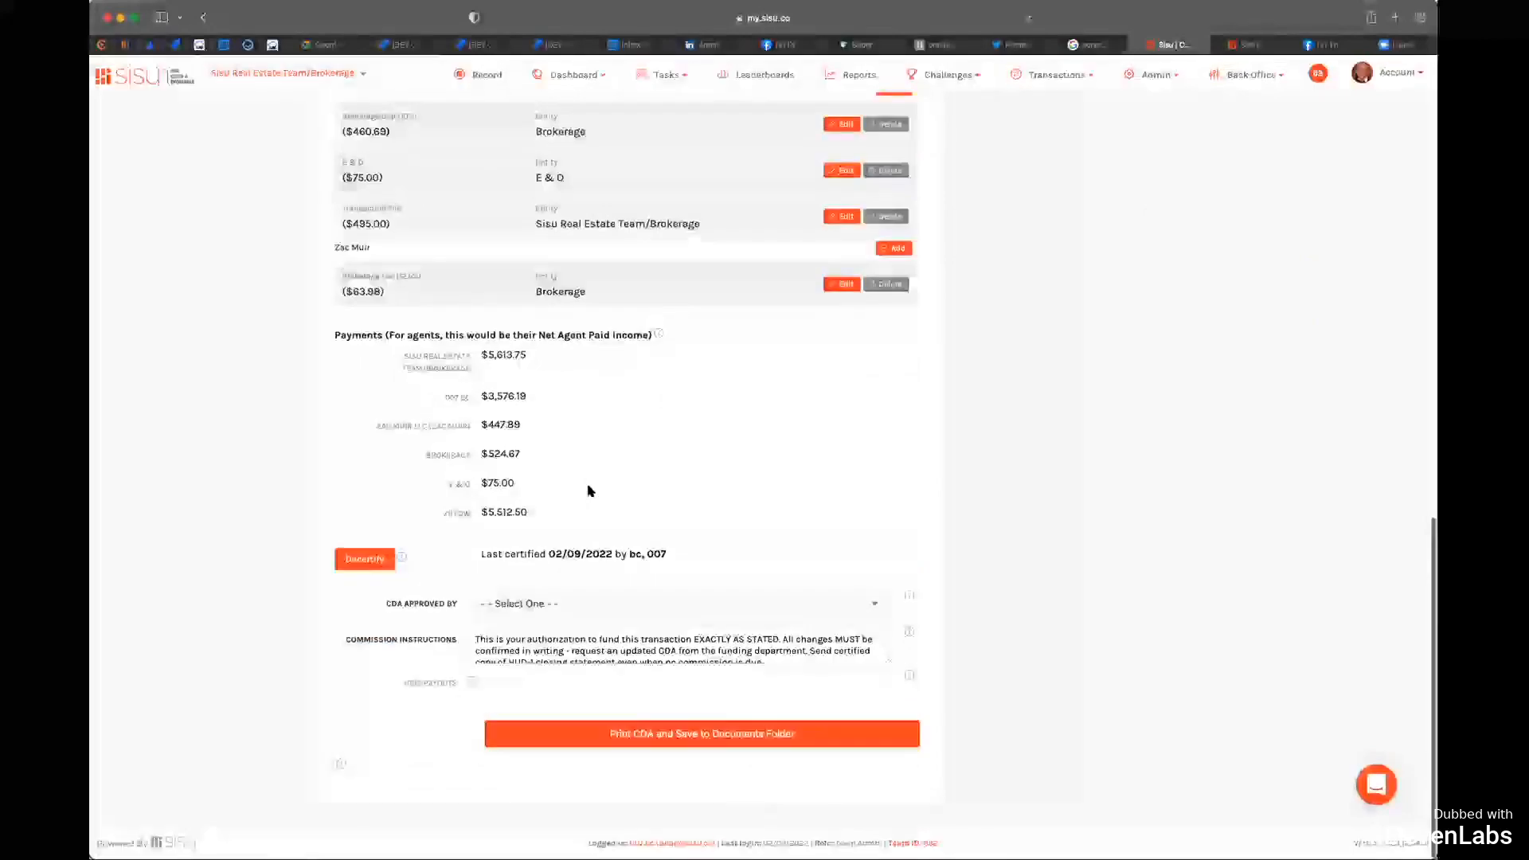
click(508, 603)
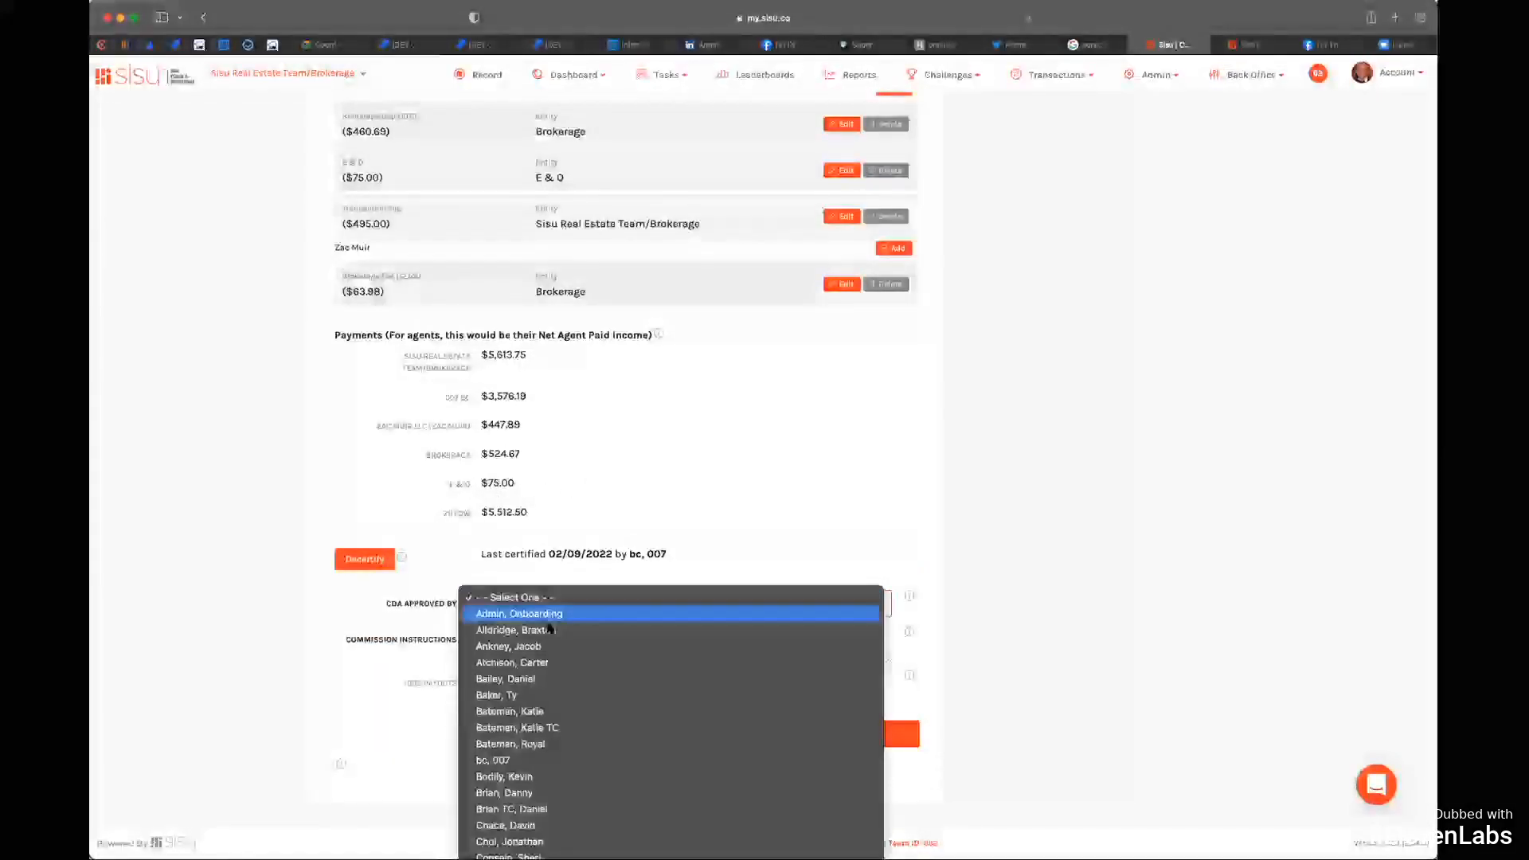
click(448, 568)
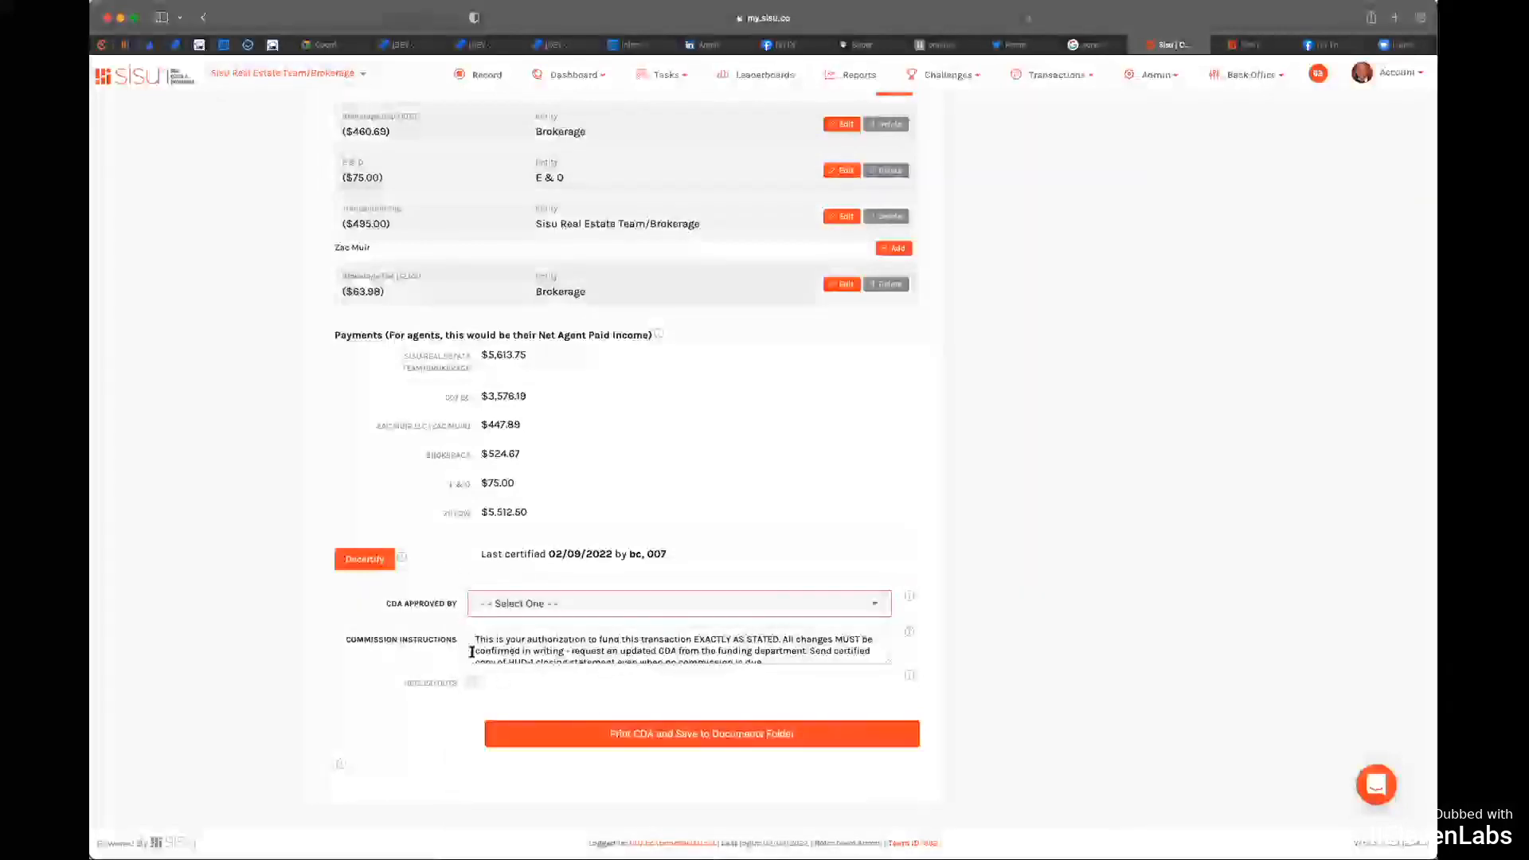
scroll(558, 645, down, 1)
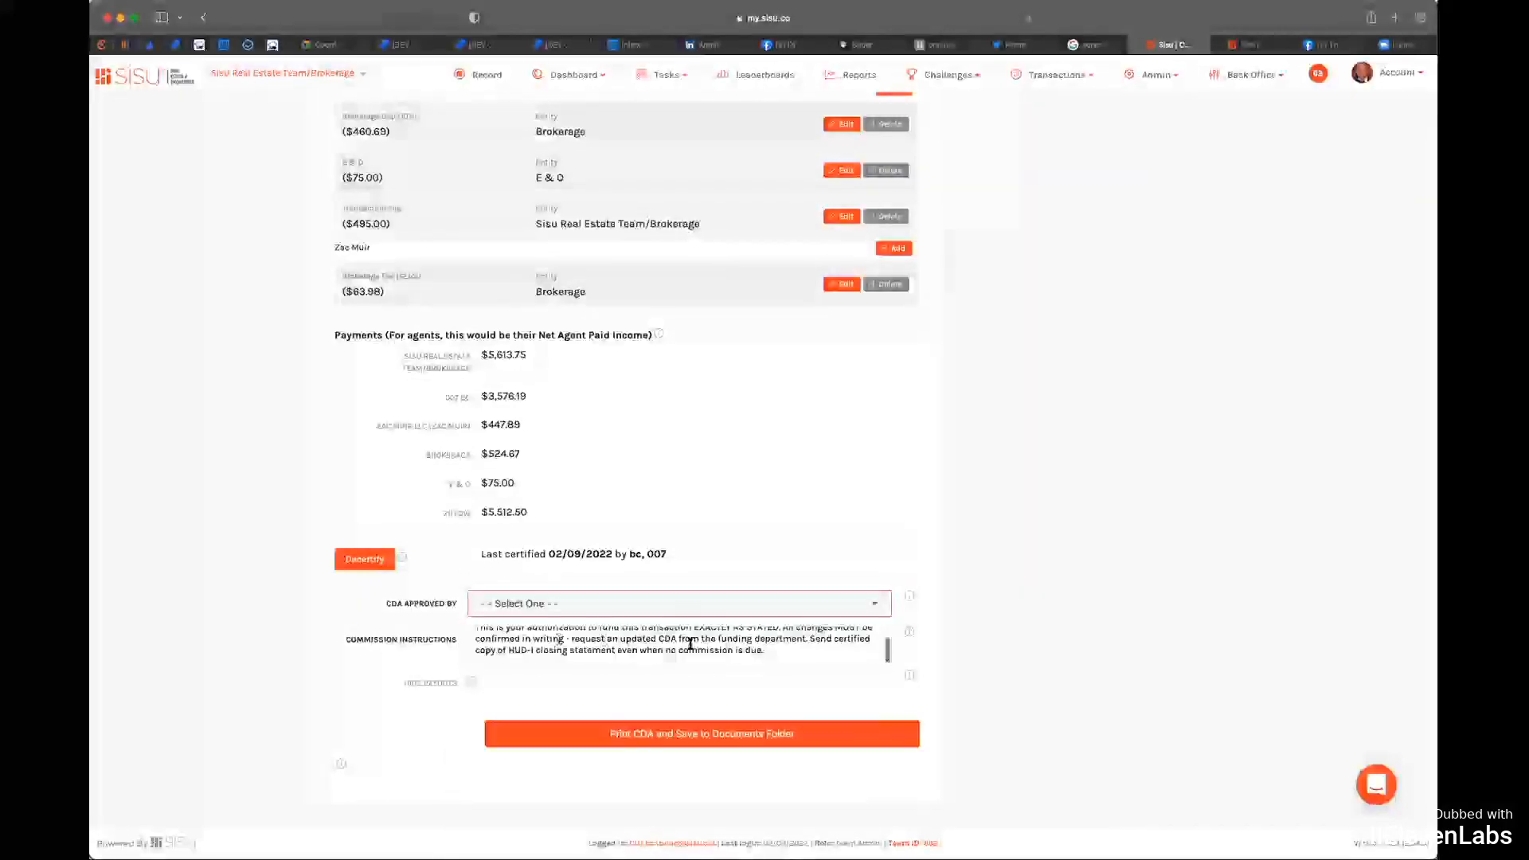
drag(797, 652, 486, 630)
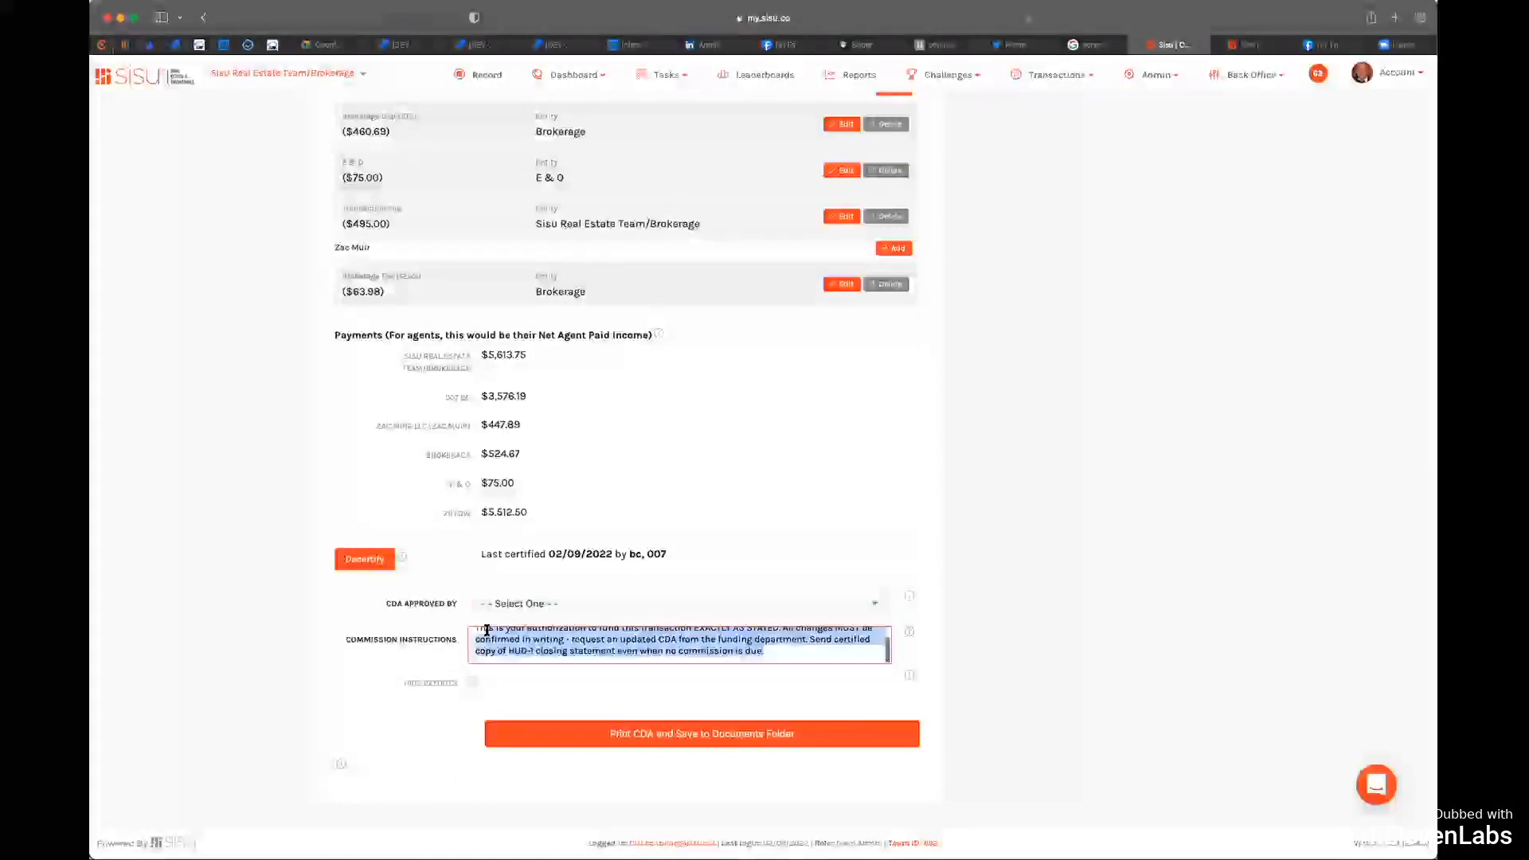
click(785, 649)
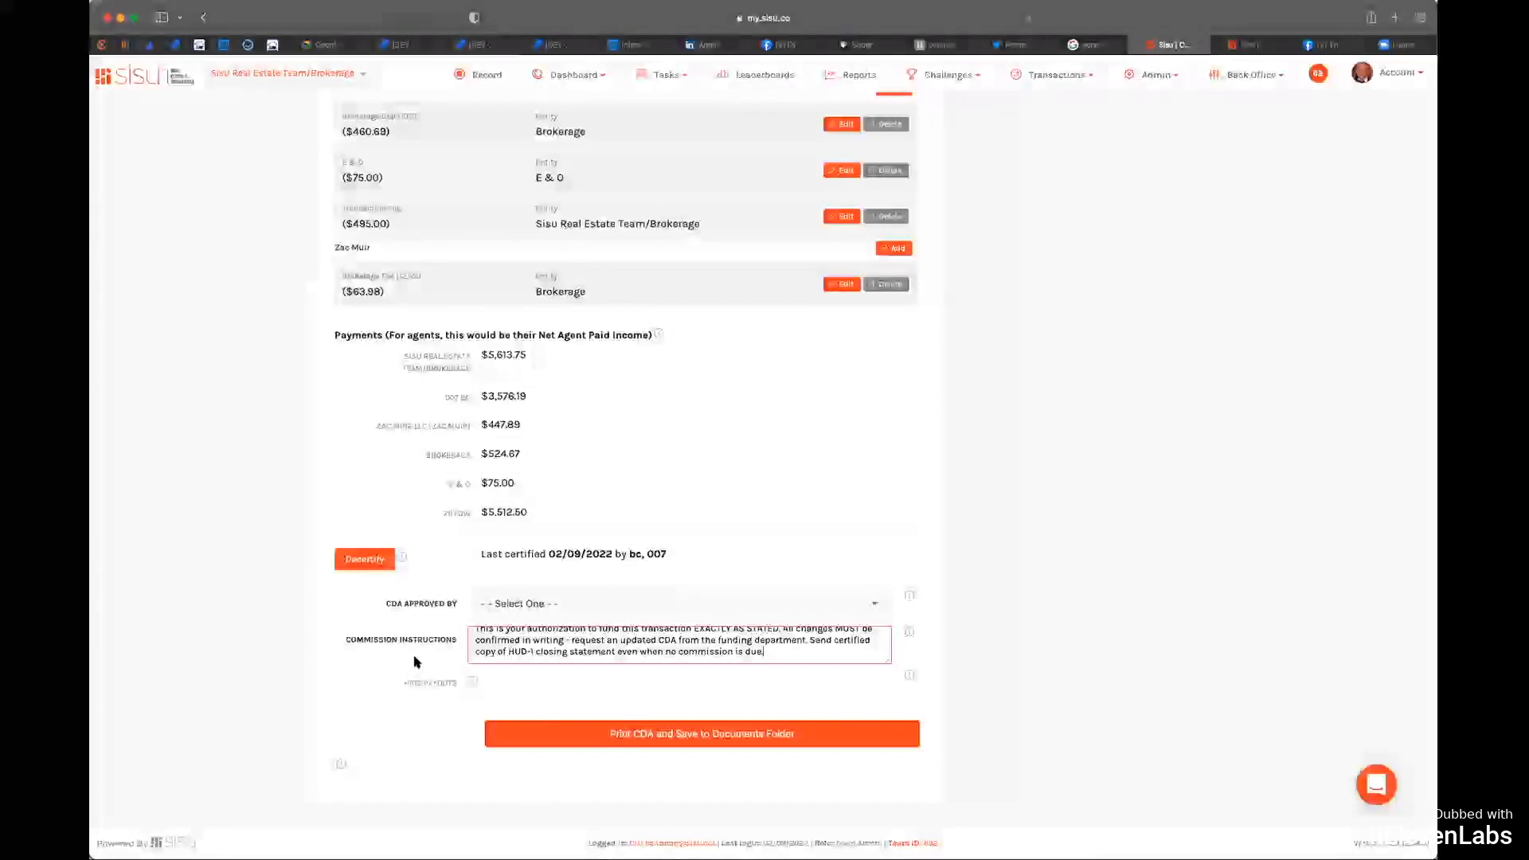
scroll(414, 662, up, 1)
scroll(415, 660, down, 1)
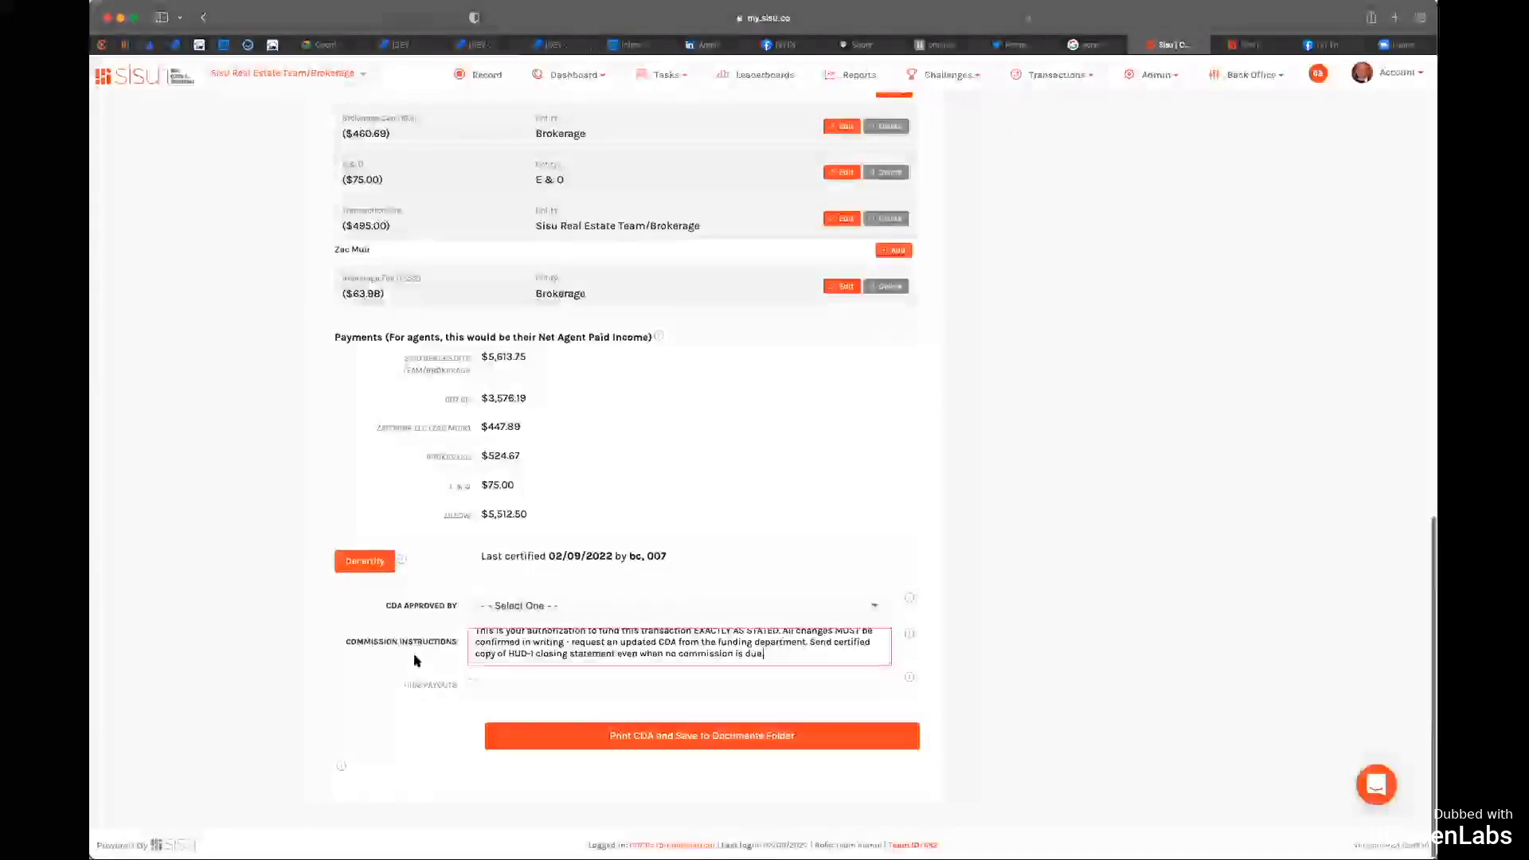
scroll(414, 660, up, 1)
scroll(414, 660, down, 1)
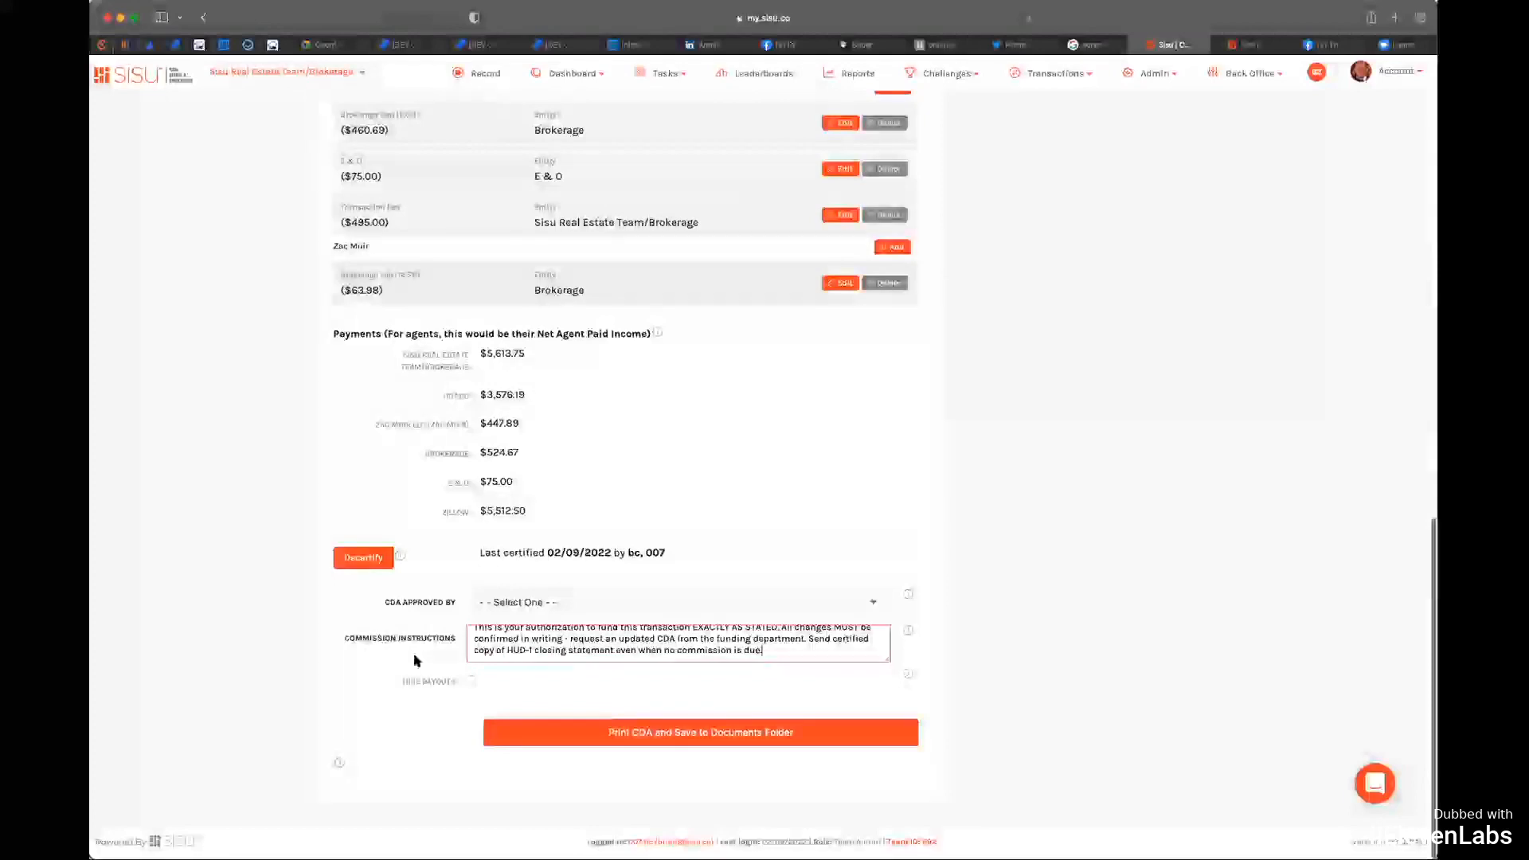
Step: Print the CDA and save it to the documents folder, and check the office gross commission on the generated form
scroll(468, 650, up, 3)
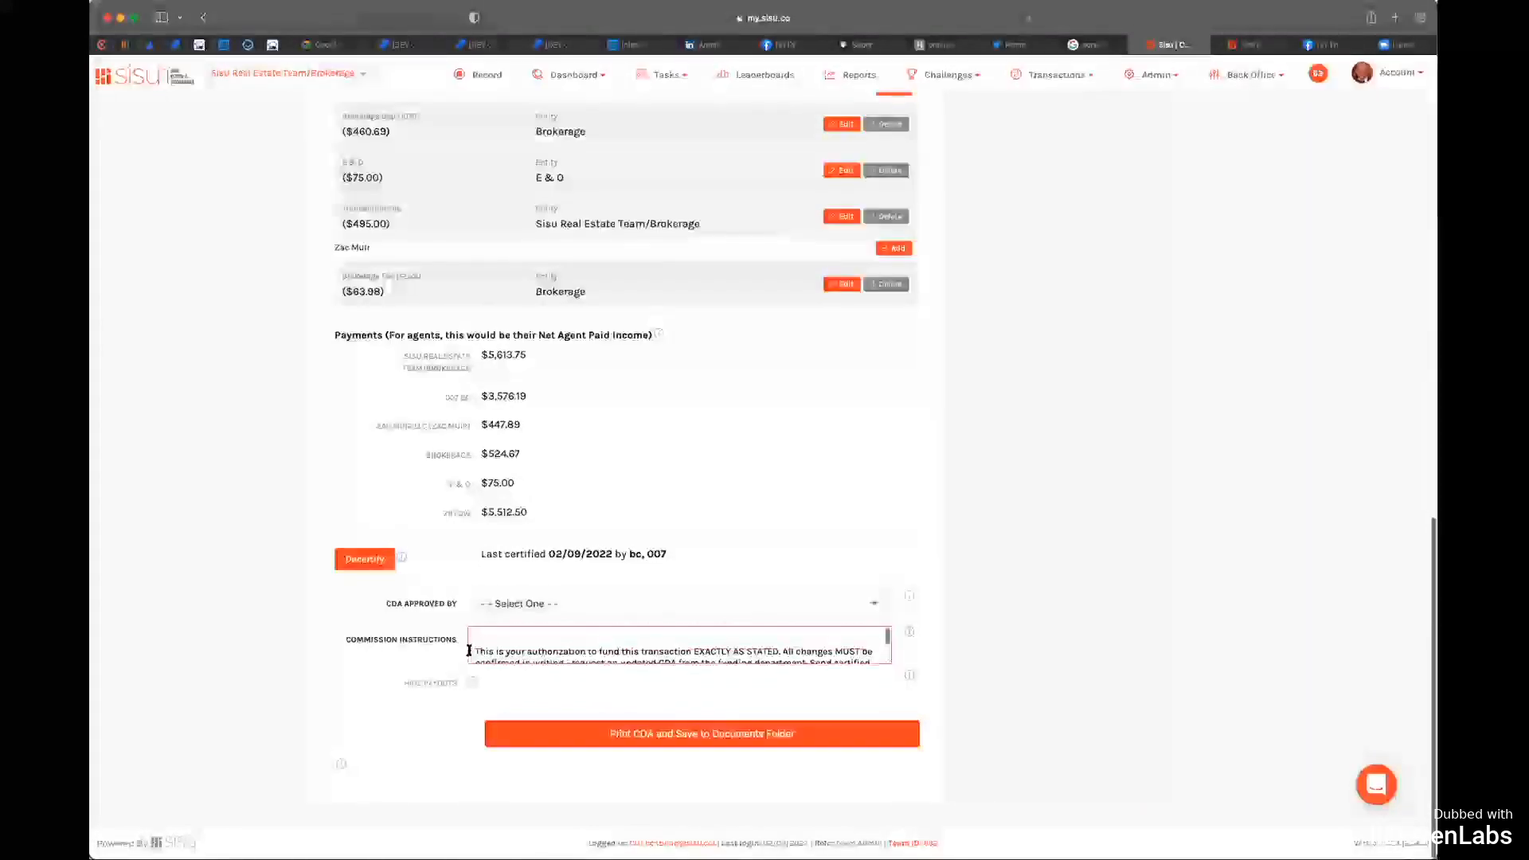
click(683, 734)
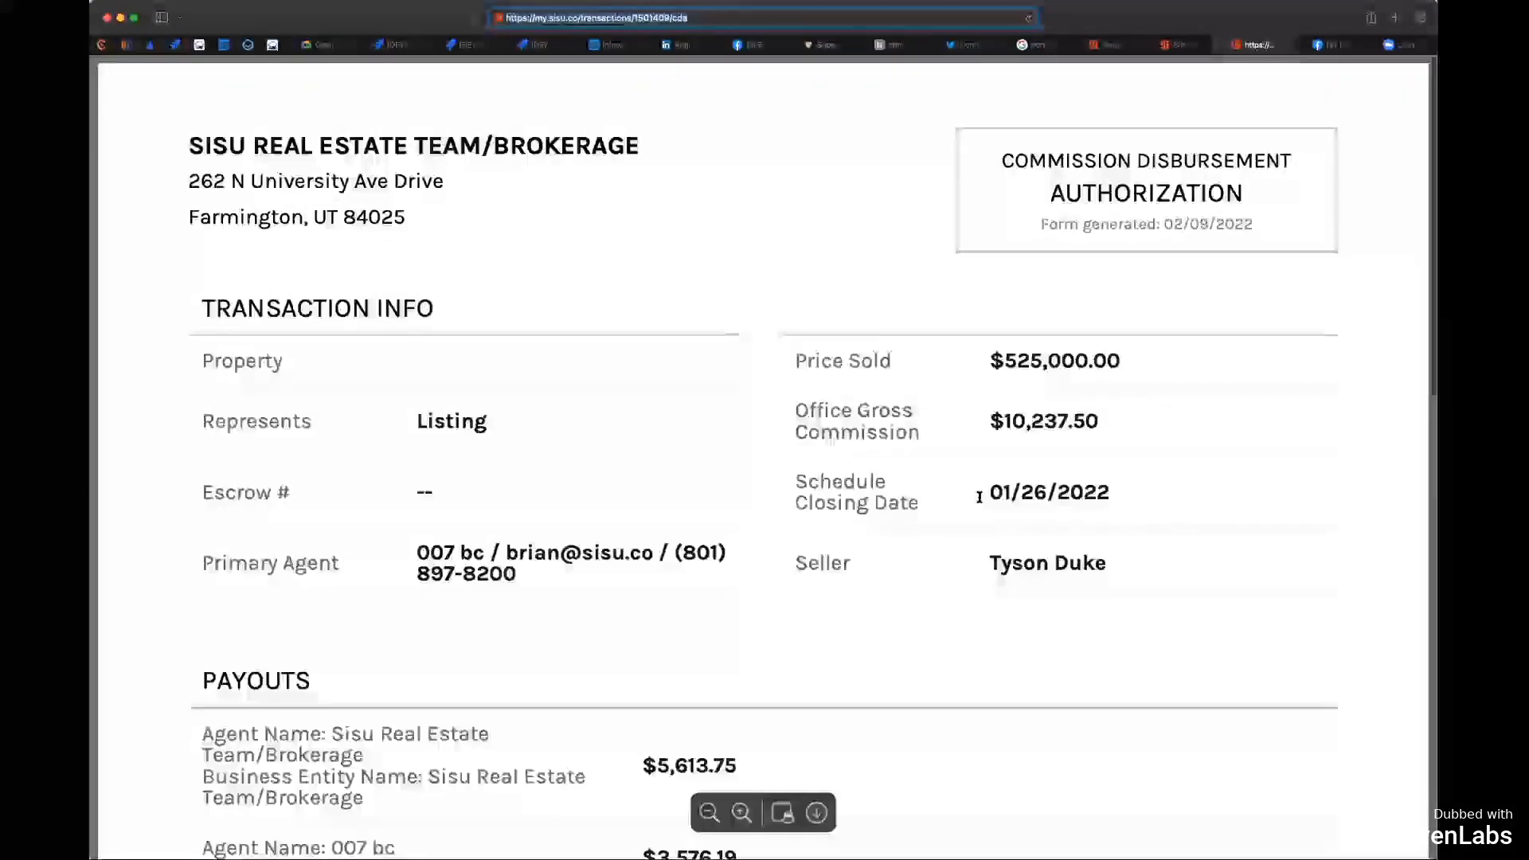
drag(793, 403, 1103, 427)
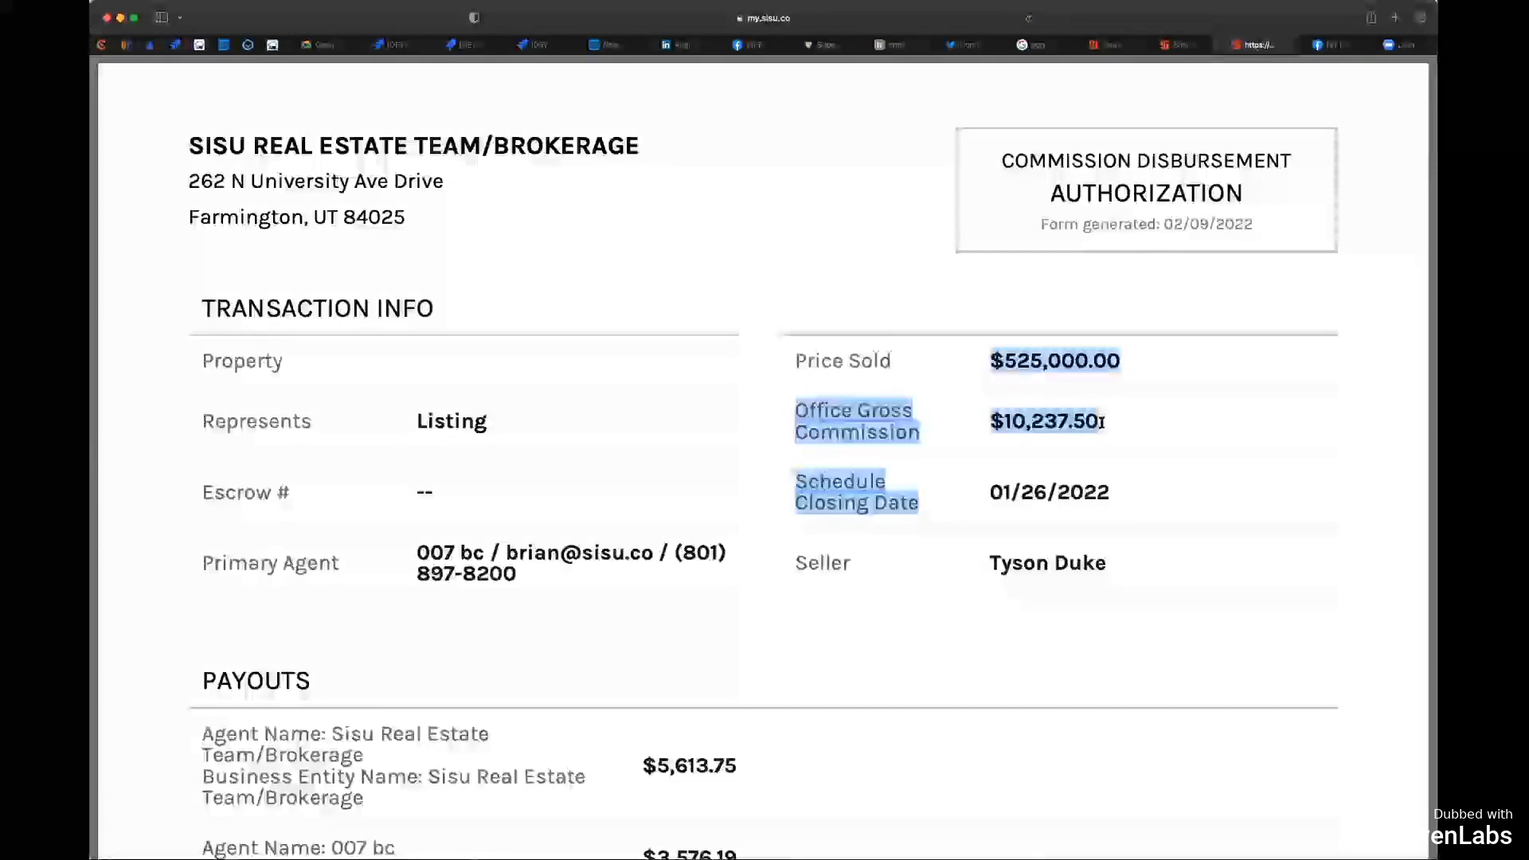
click(1103, 422)
drag(1097, 424, 992, 422)
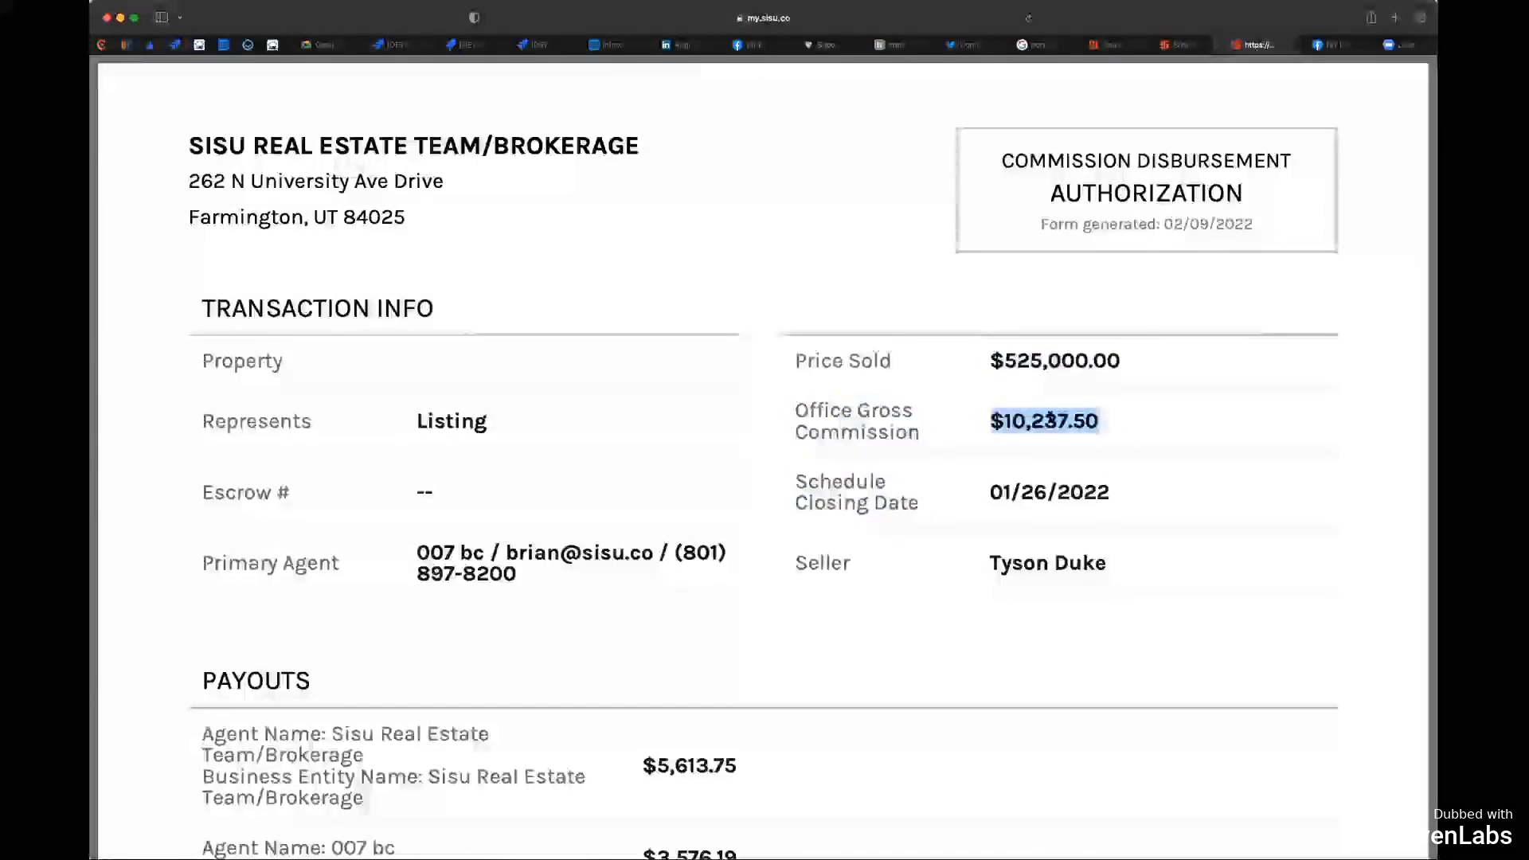
Step: Review the payouts, commission instructions and signature lines on the generated commission disbursement authorization
scroll(1050, 420, down, 1)
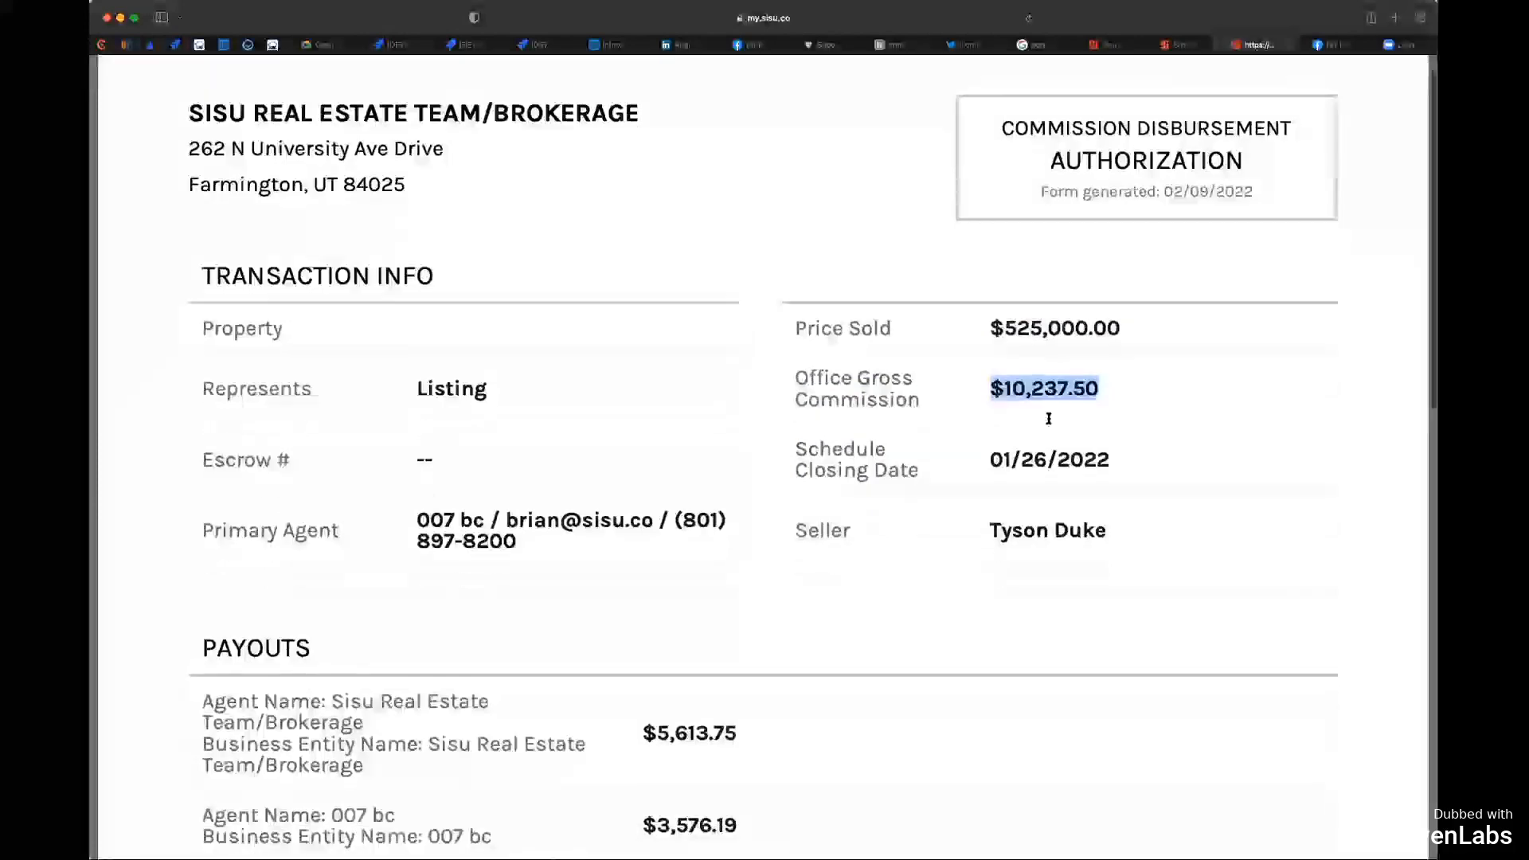
scroll(1049, 418, down, 15)
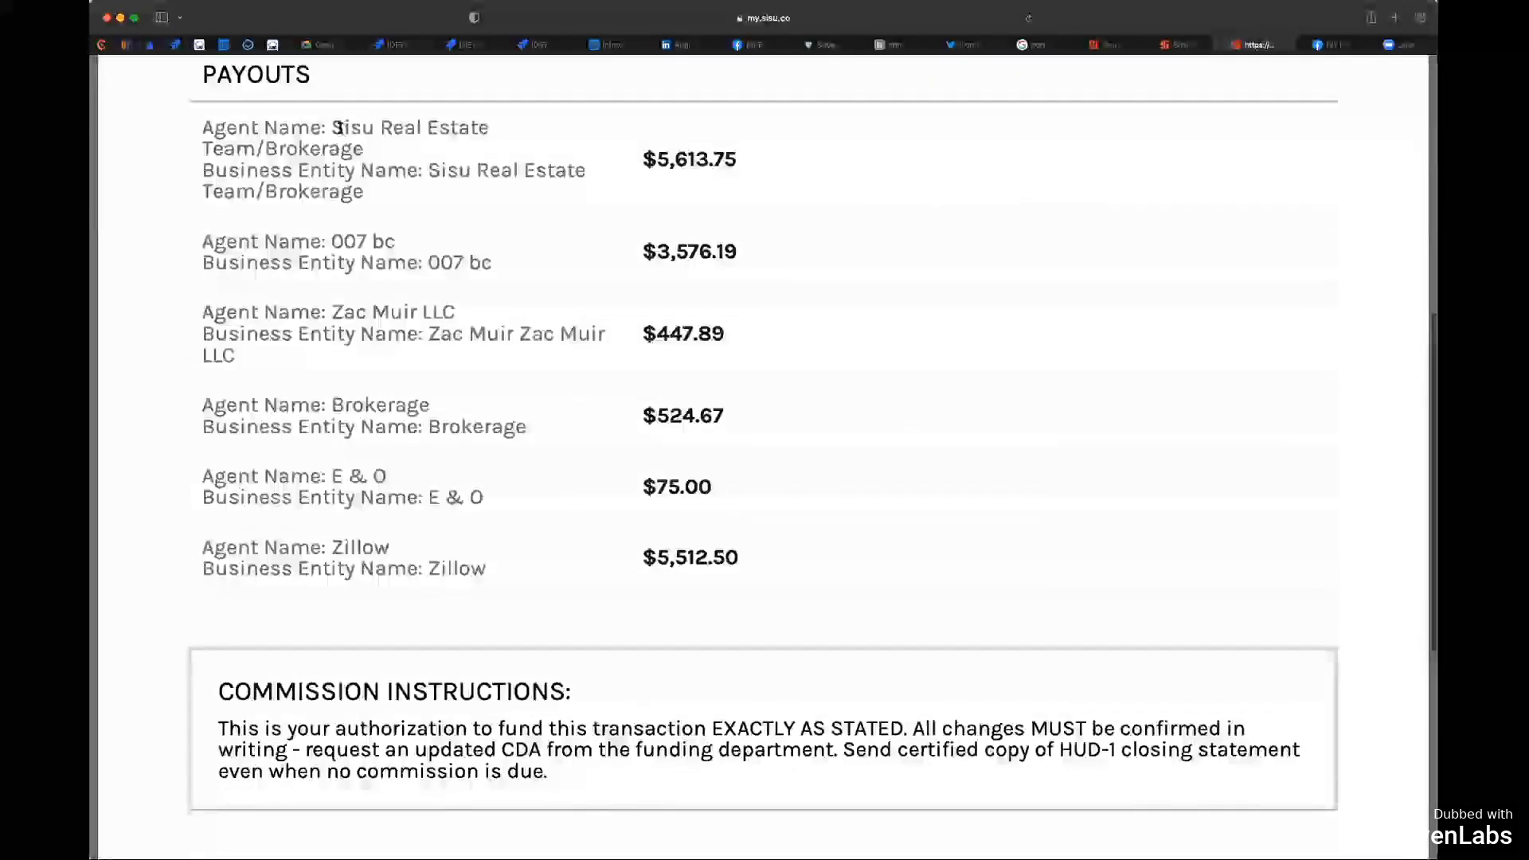
scroll(611, 135, up, 1)
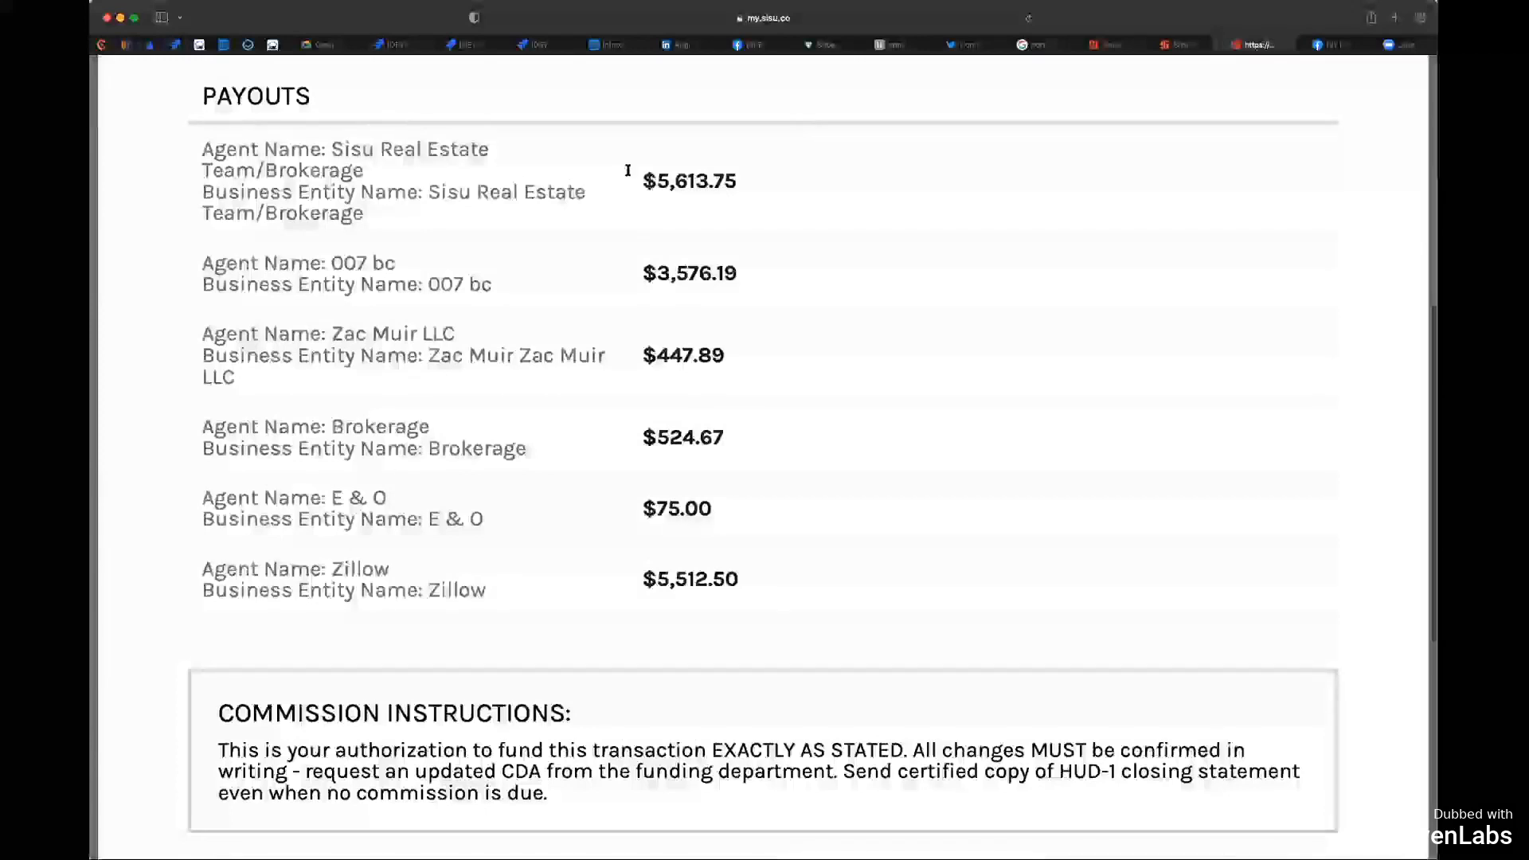
drag(633, 170, 758, 556)
scroll(742, 244, down, 6)
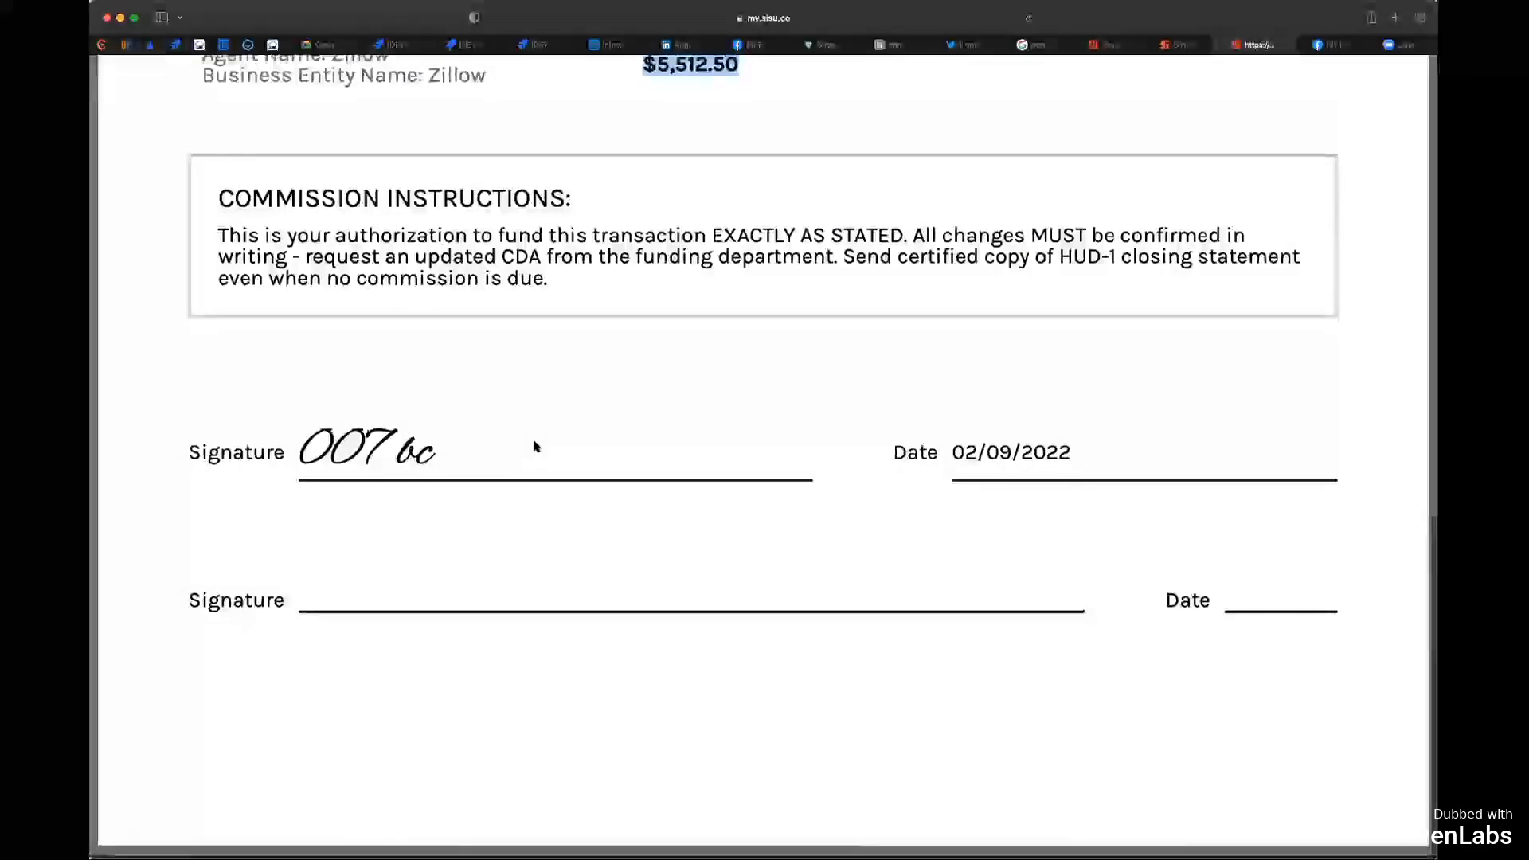
scroll(534, 446, up, 10)
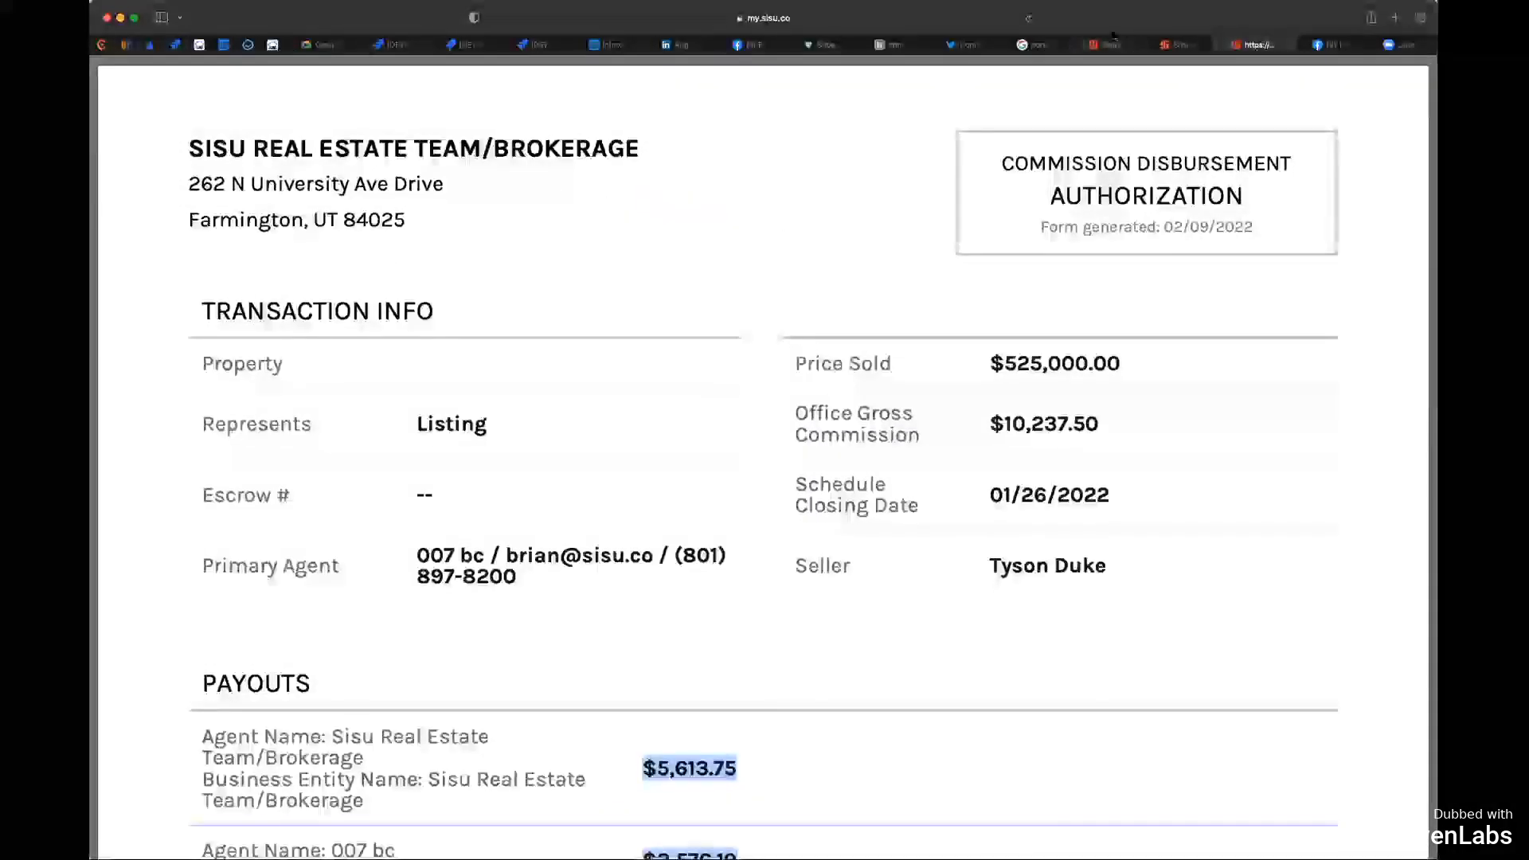
Step: Go to the transaction's documents, view the saved CDA PDF and close it again
click(1159, 45)
click(1115, 44)
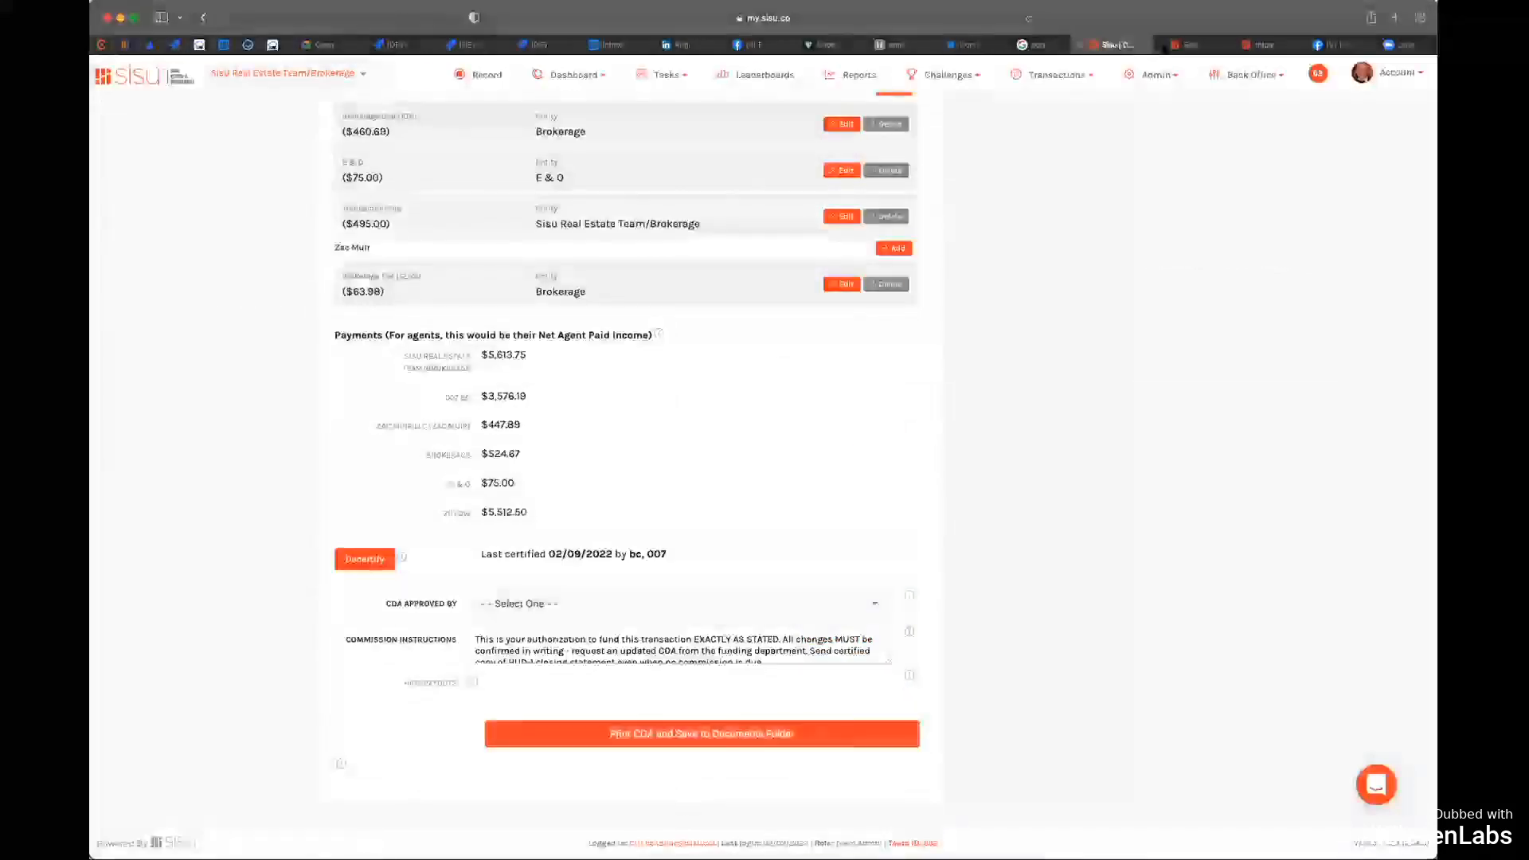
click(1183, 44)
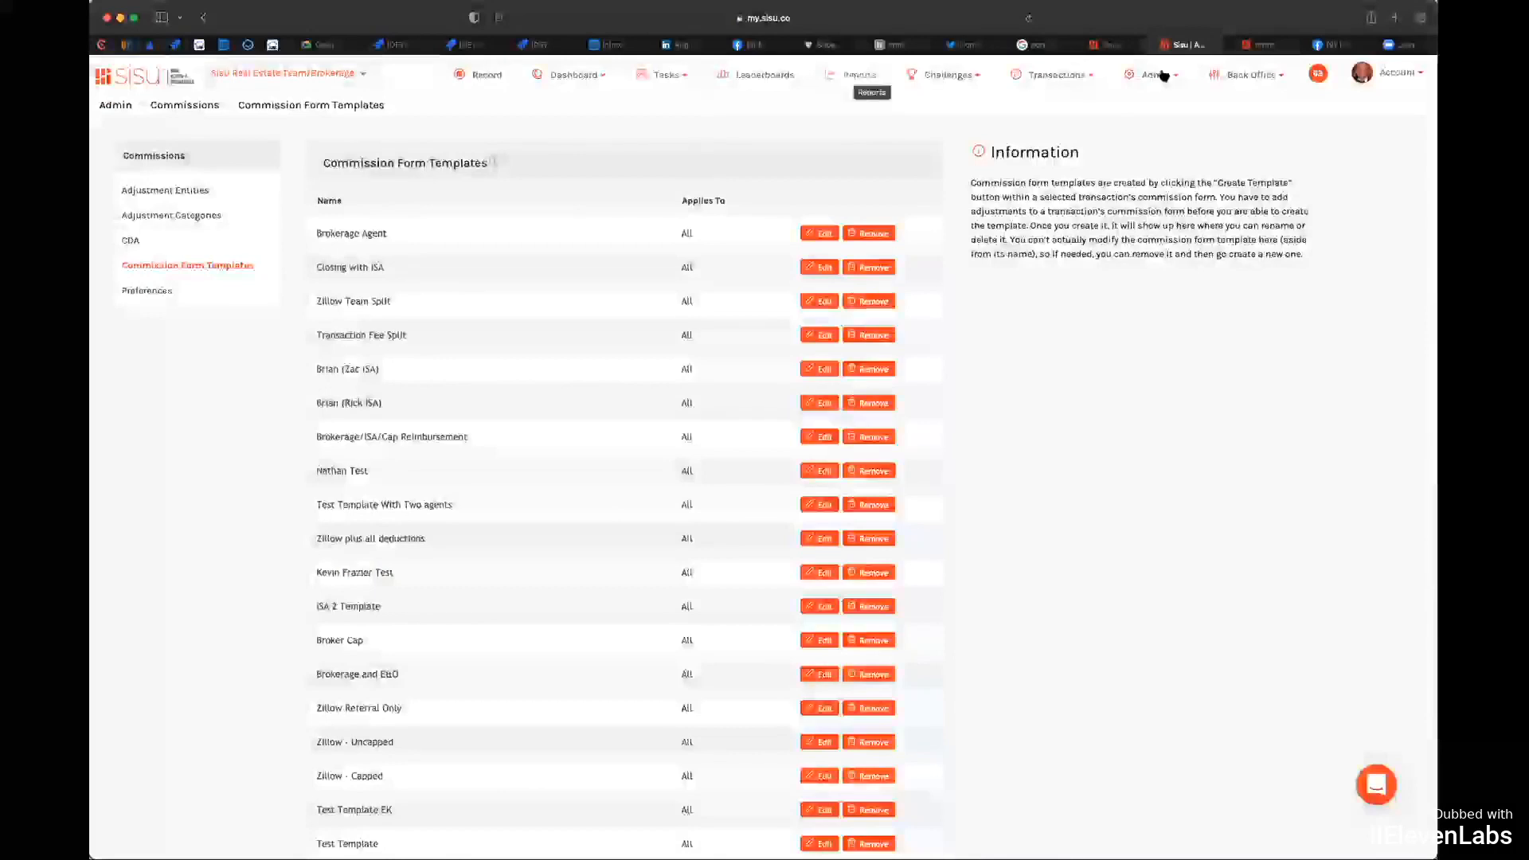
click(1260, 45)
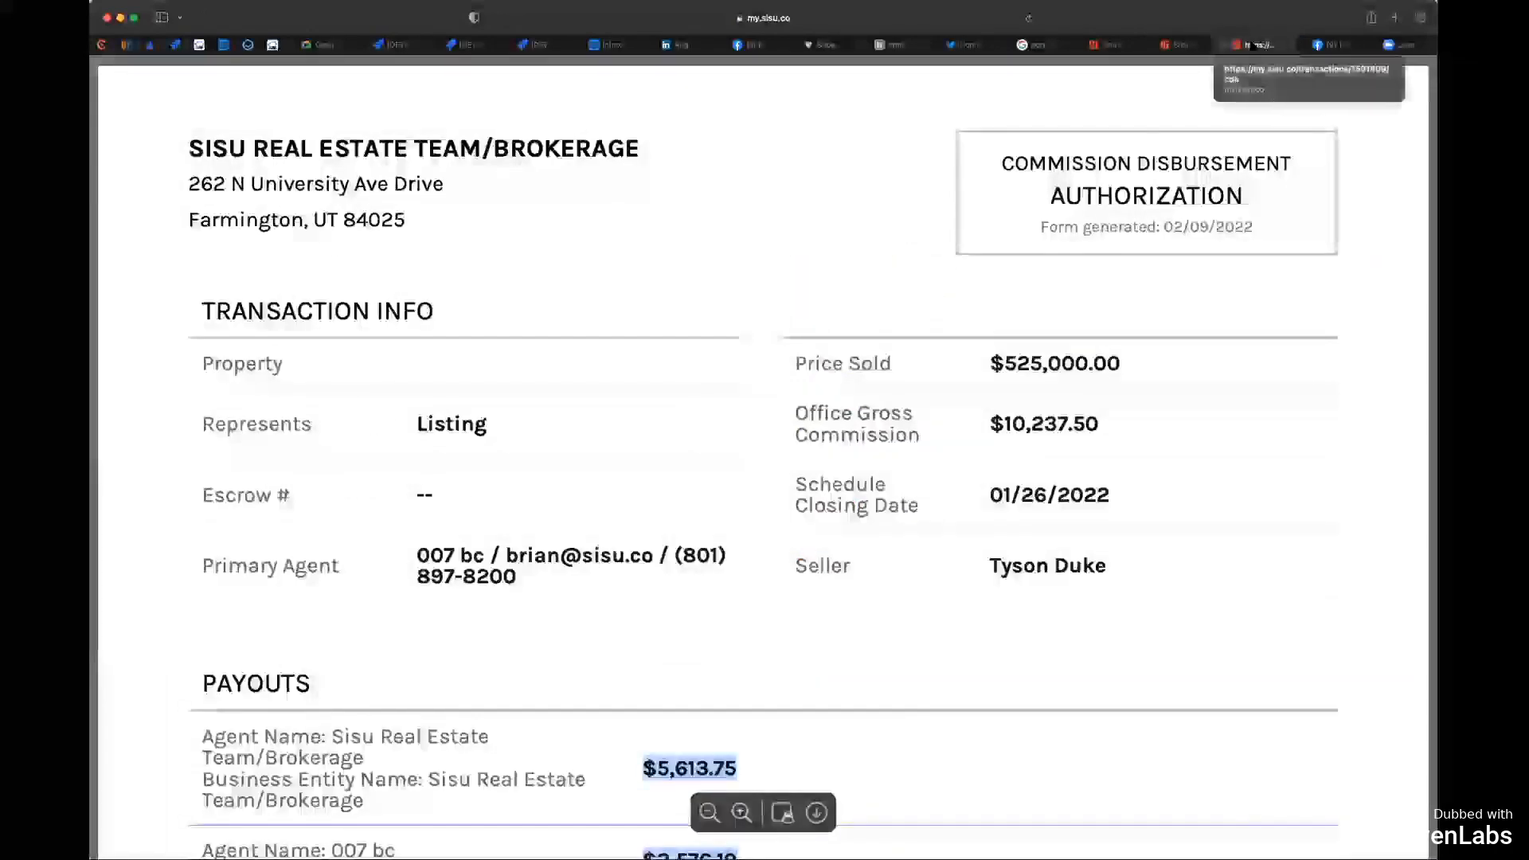
mouse_move(1193, 51)
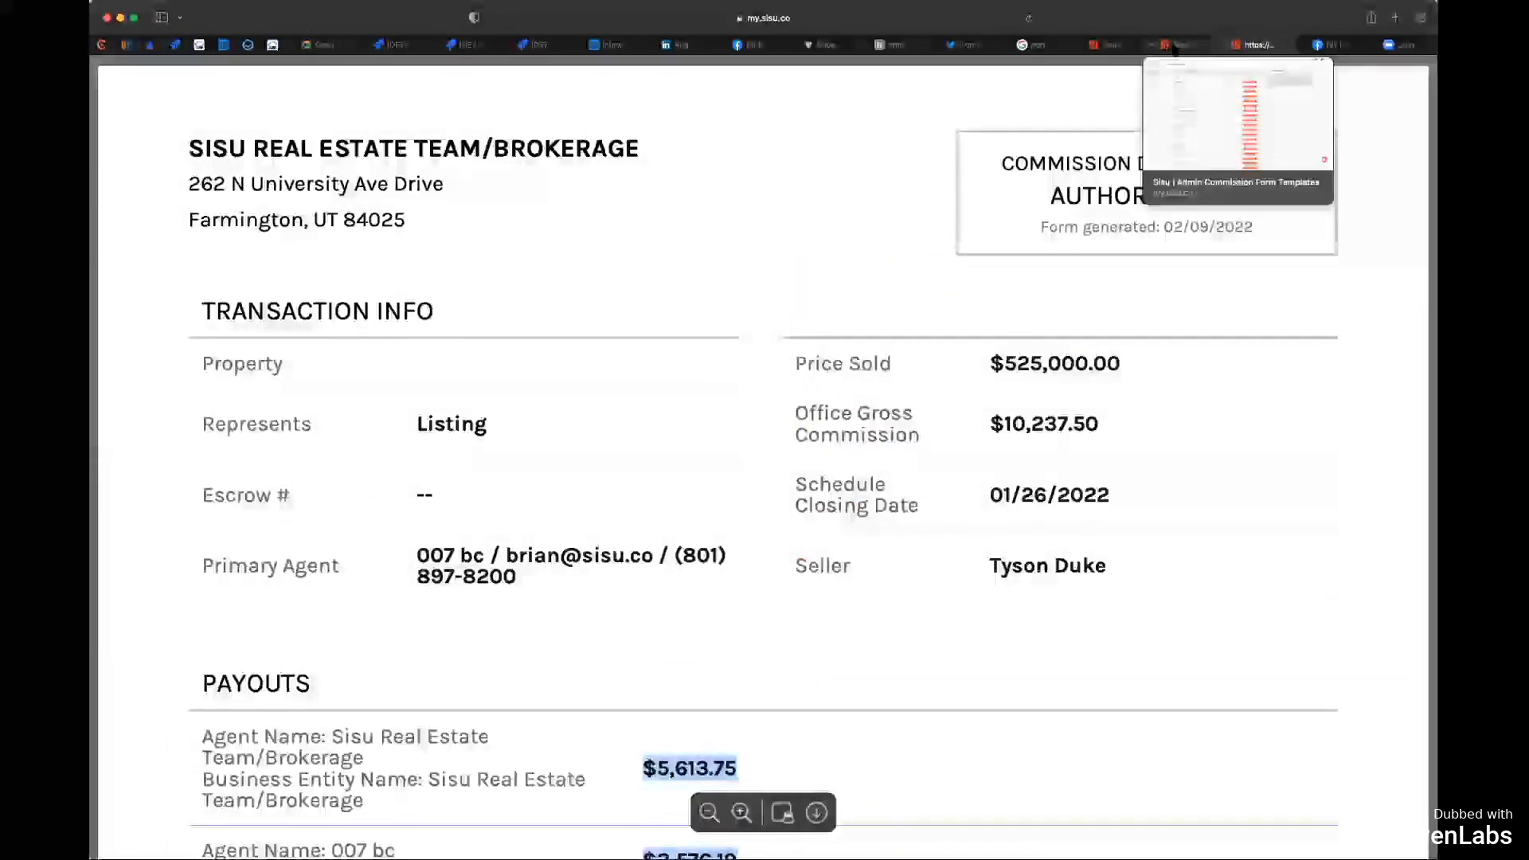
click(1114, 47)
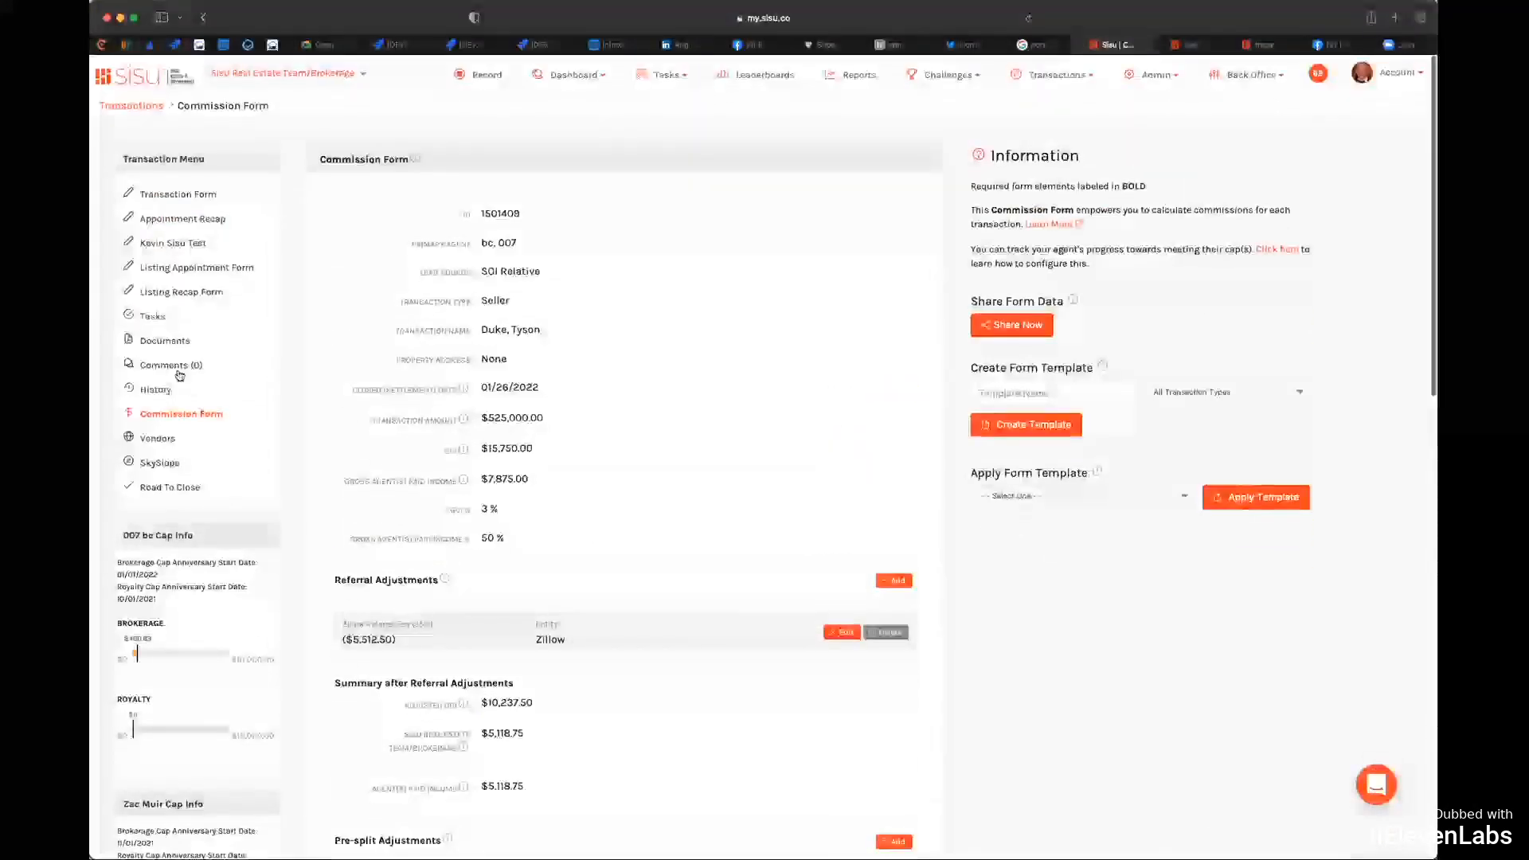
click(167, 341)
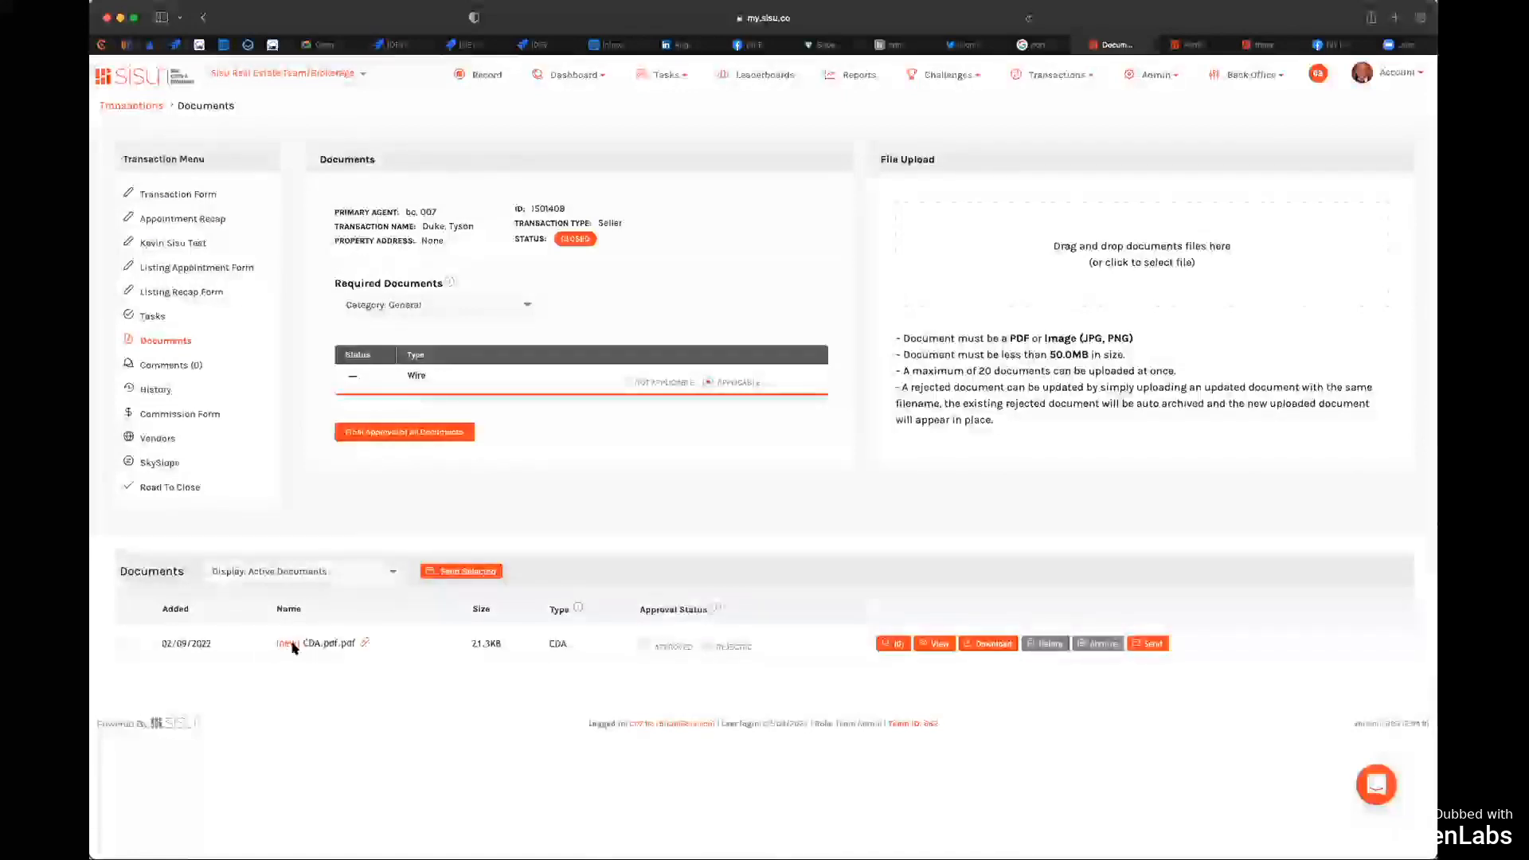
click(937, 645)
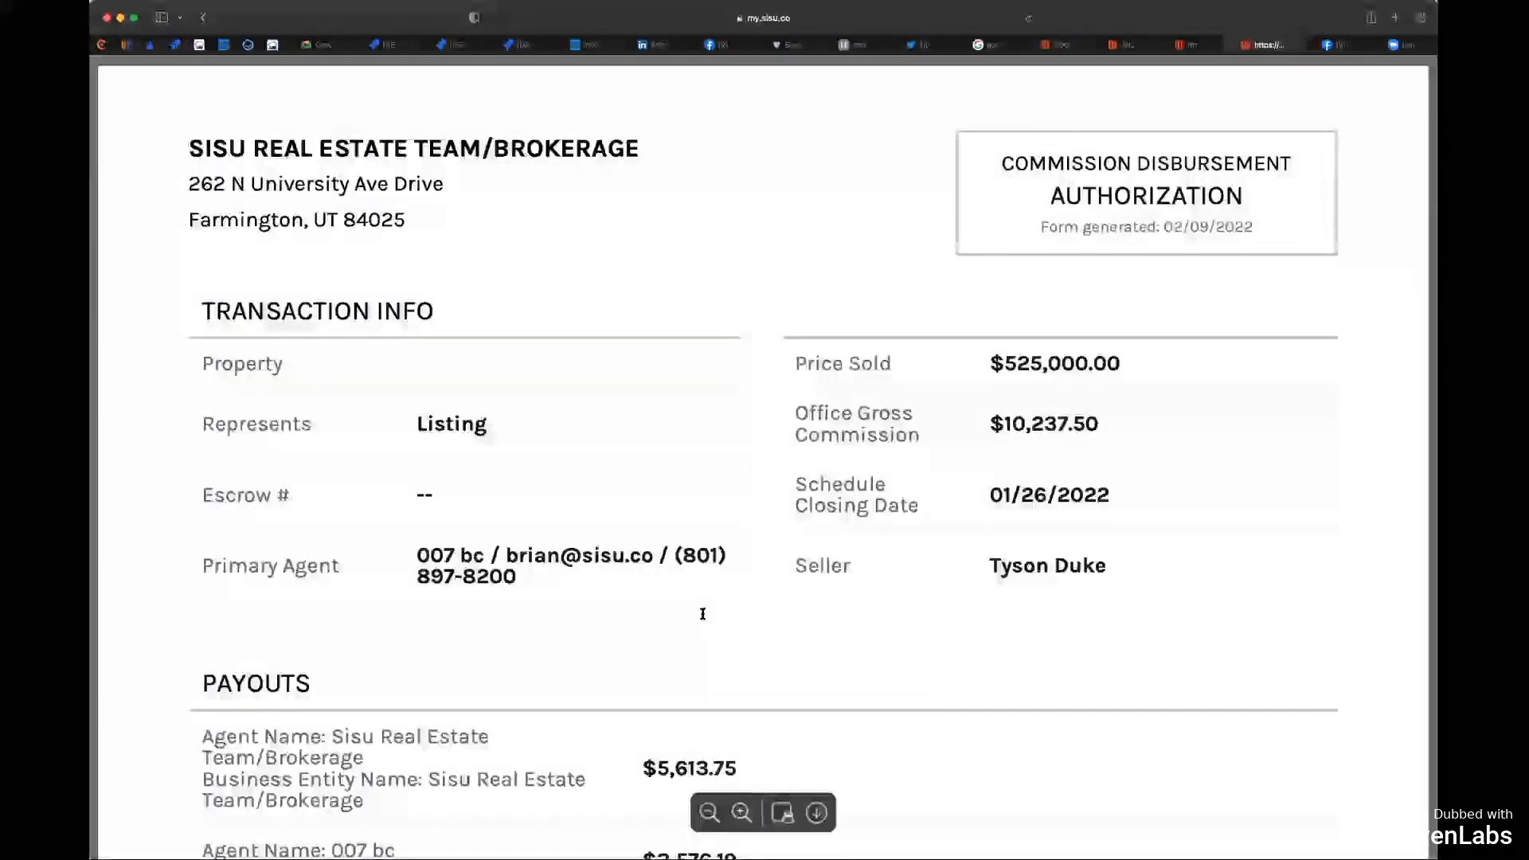
key(super+w)
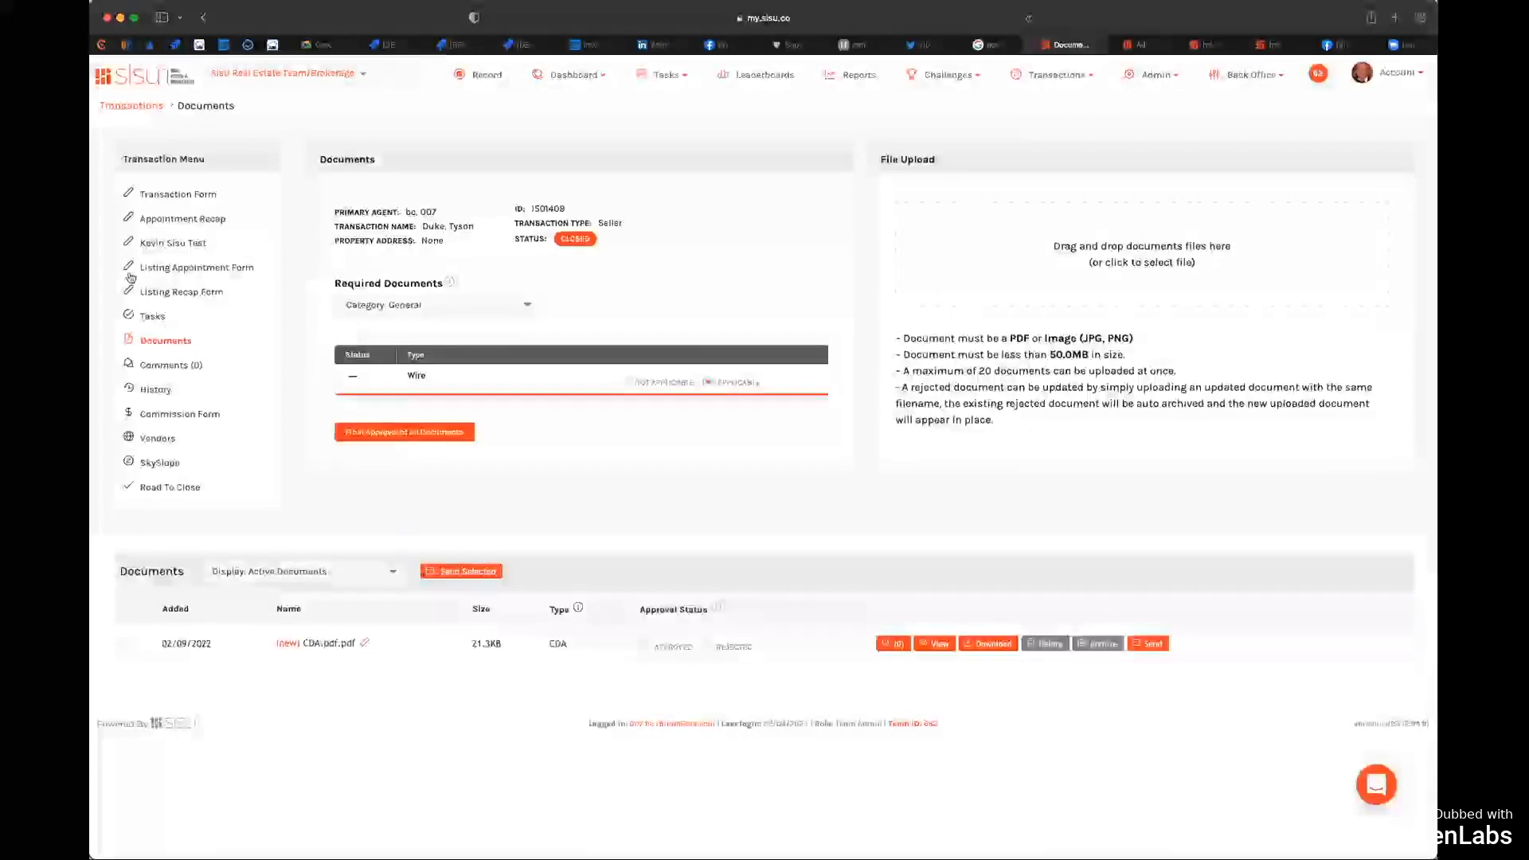
Step: Return to the transaction's commission form and look over its agent splits, post-split adjustments and payments
click(176, 415)
scroll(347, 387, down, 20)
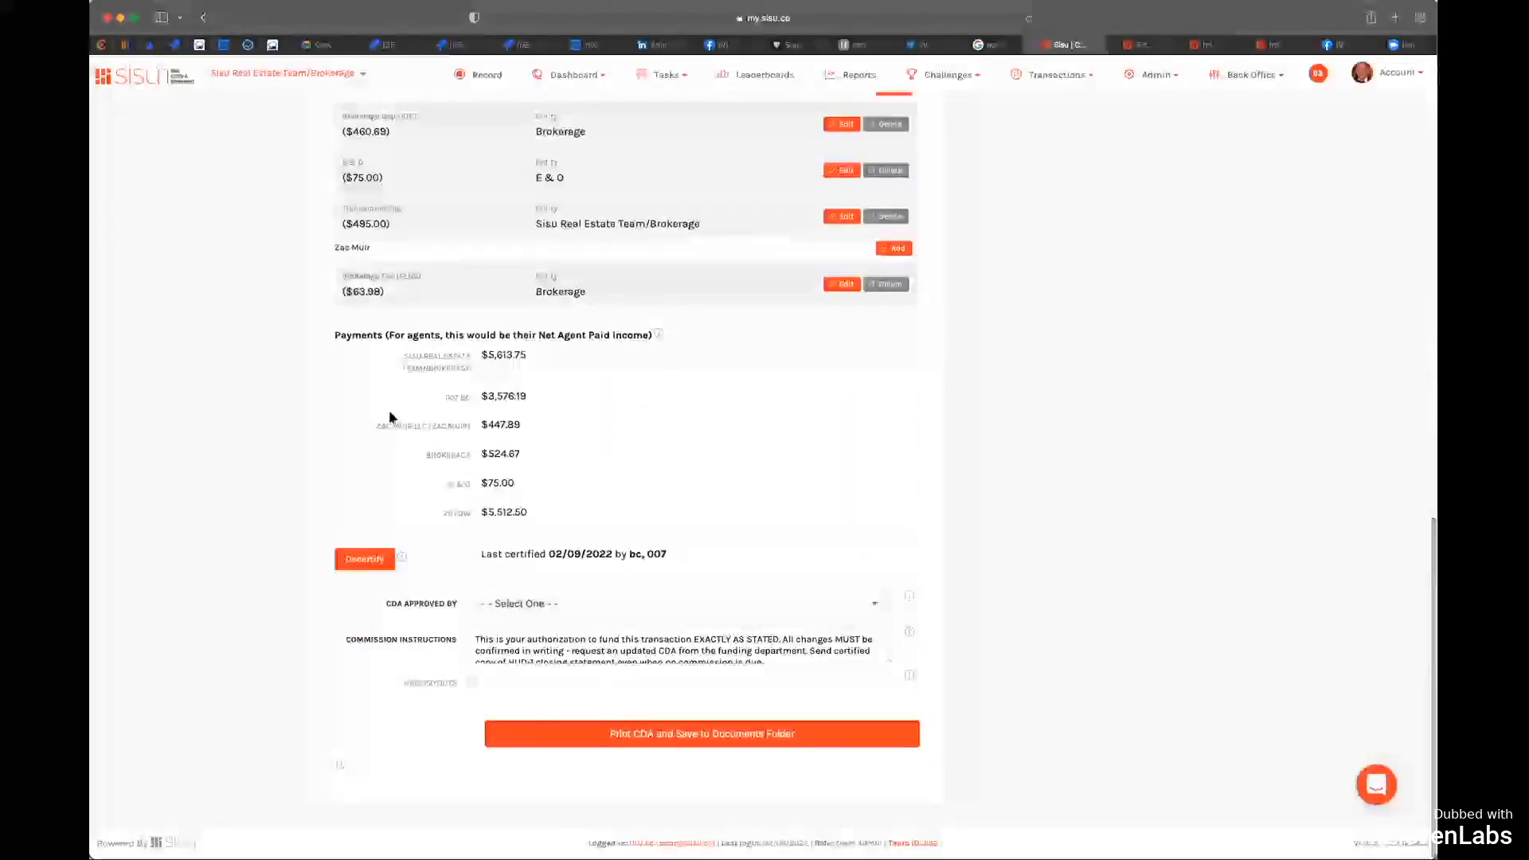
scroll(757, 378, up, 2)
scroll(756, 378, up, 10)
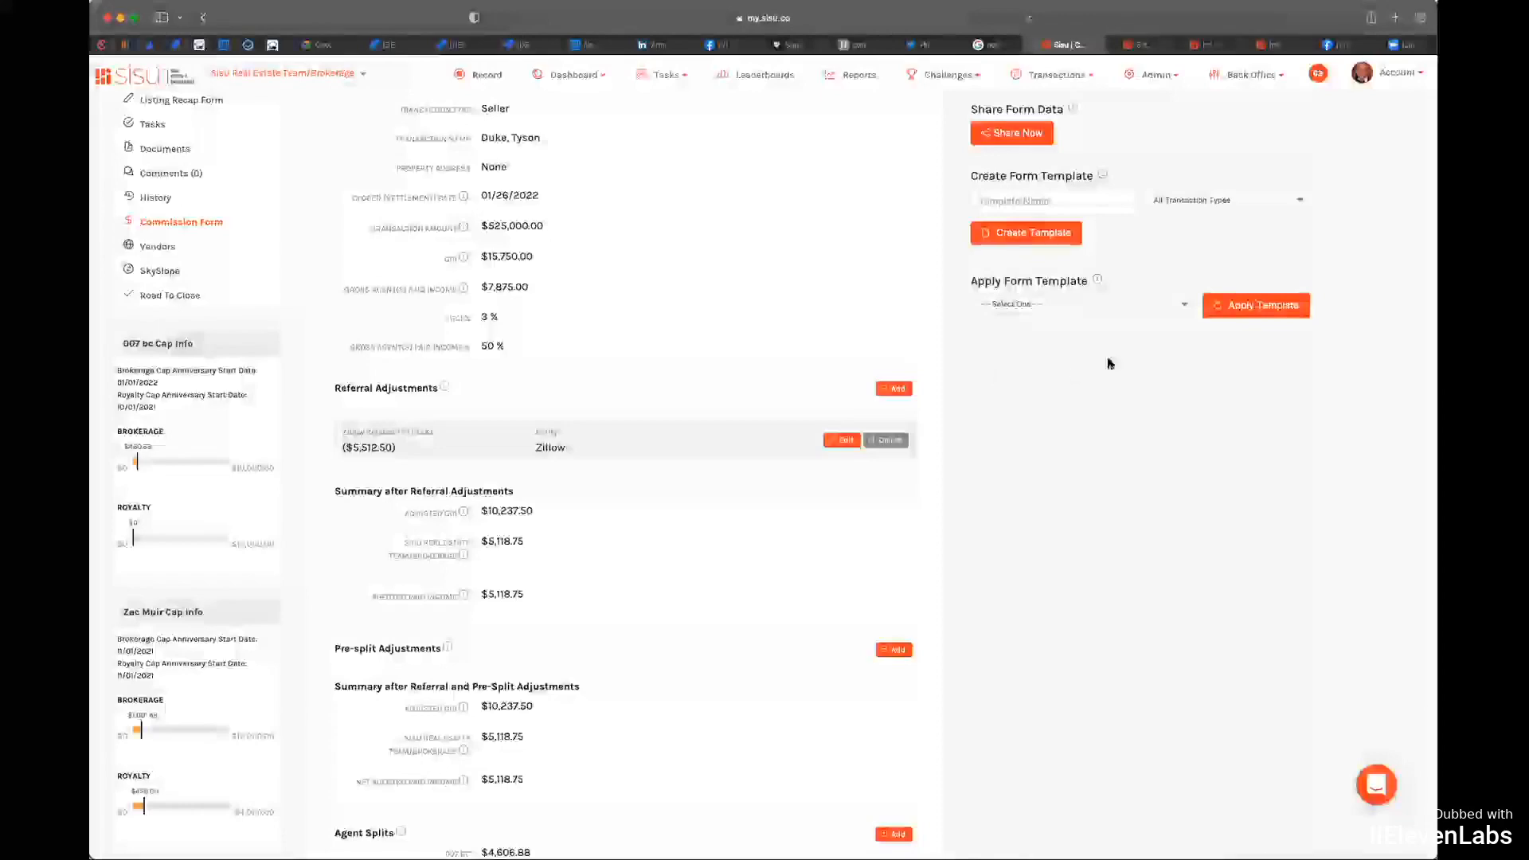
scroll(628, 409, down, 10)
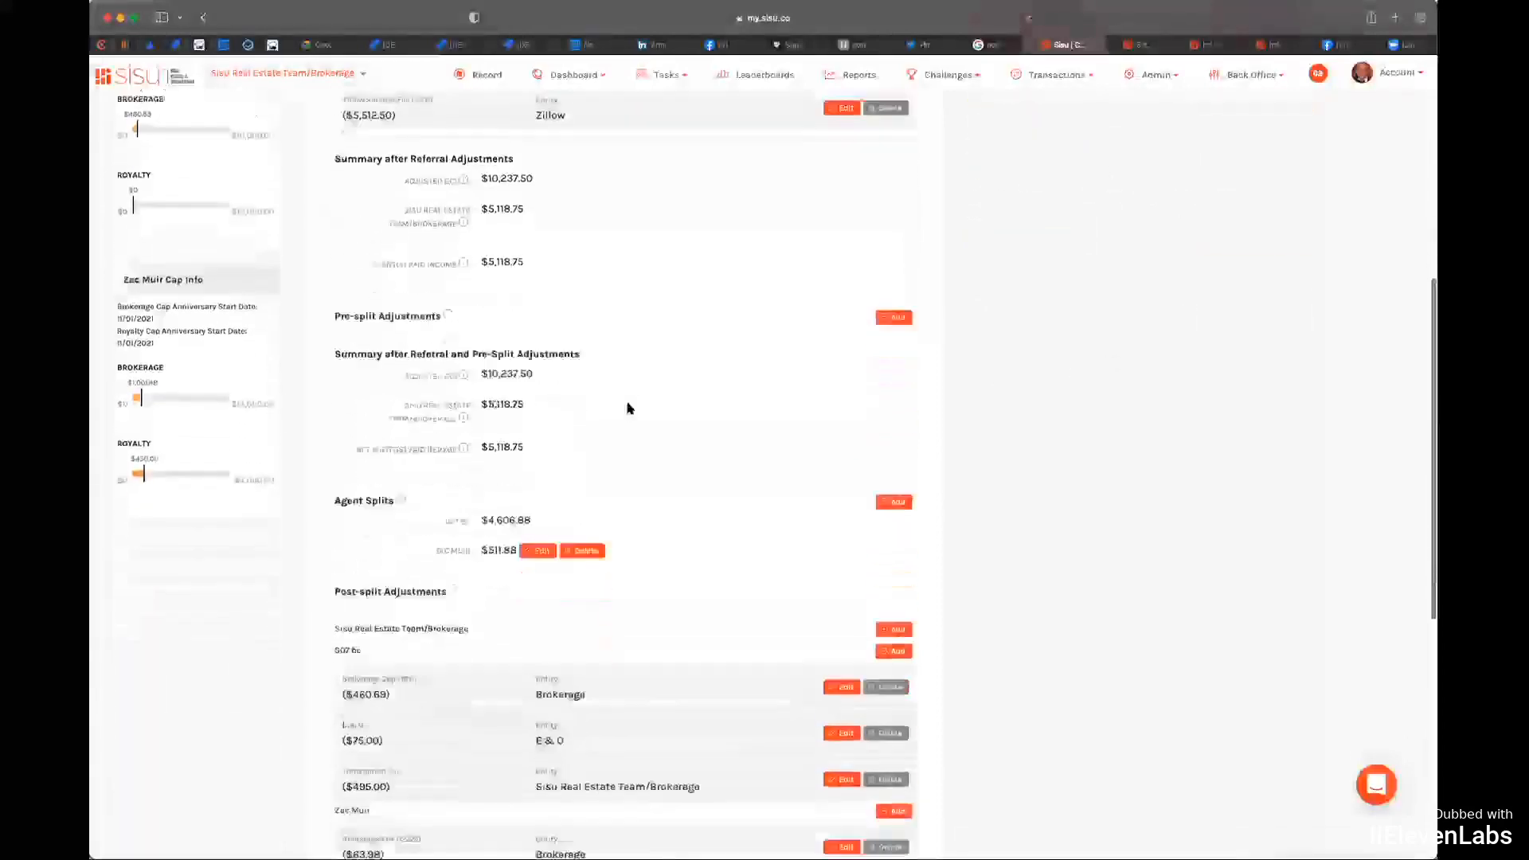
scroll(691, 411, down, 1)
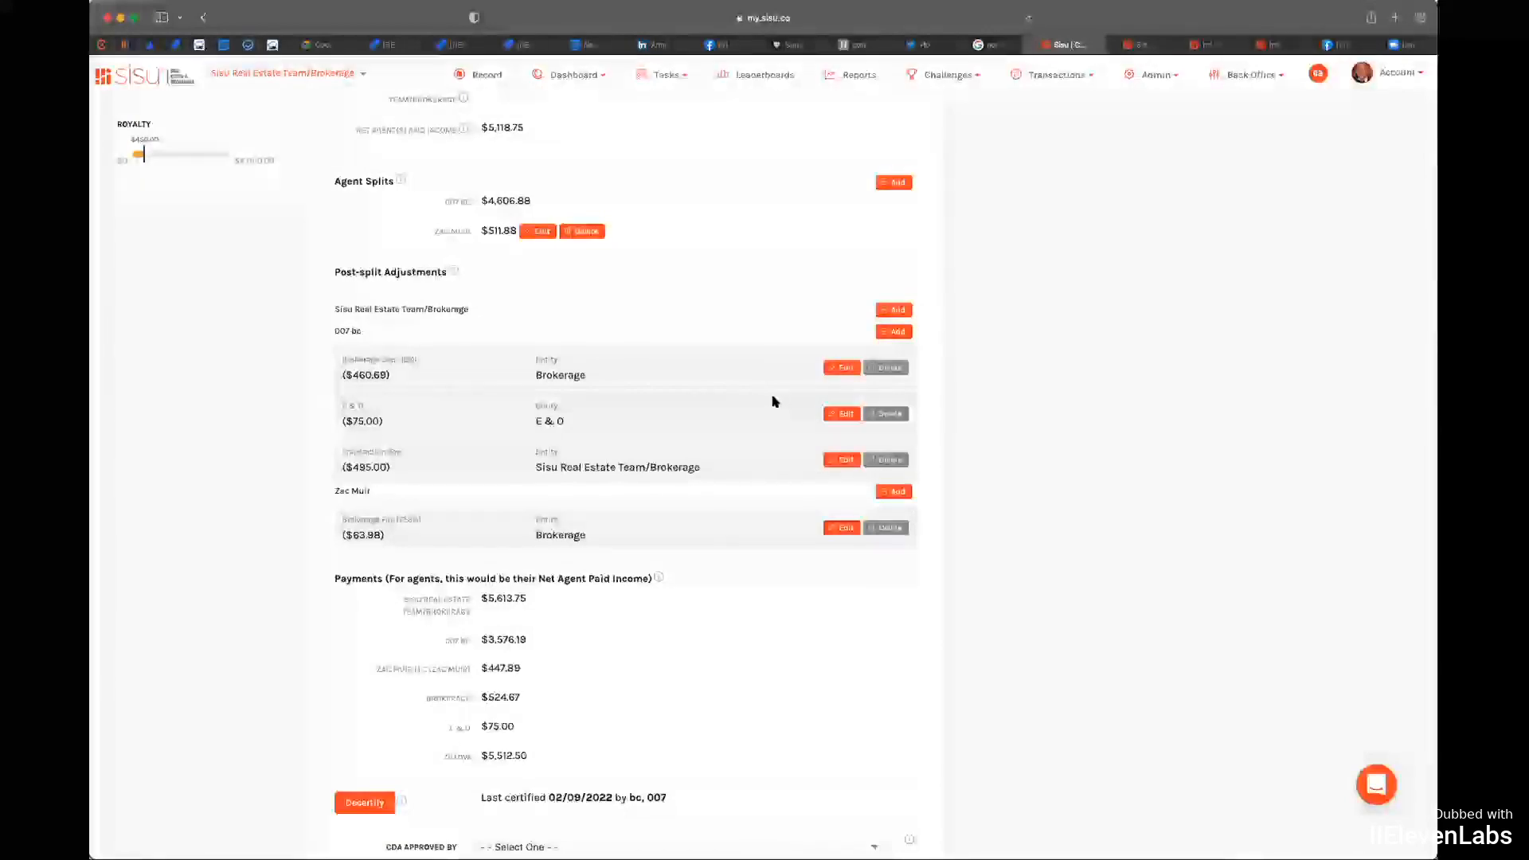
Step: Open the split agent's Brokerage Fee post-split adjustment, check its percentage and cap info, and save it with the same values
click(843, 528)
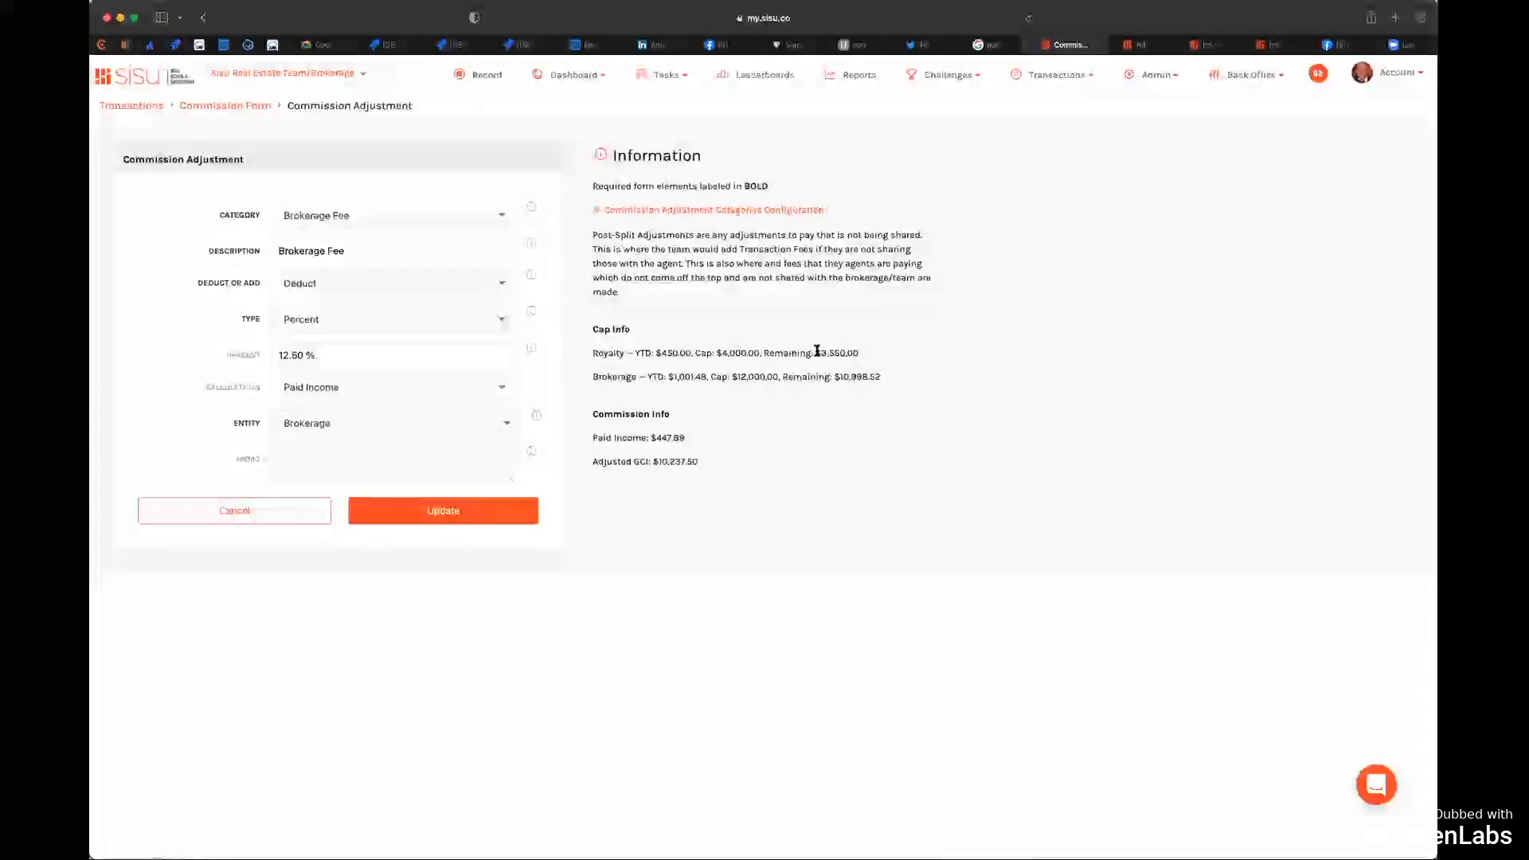
click(438, 355)
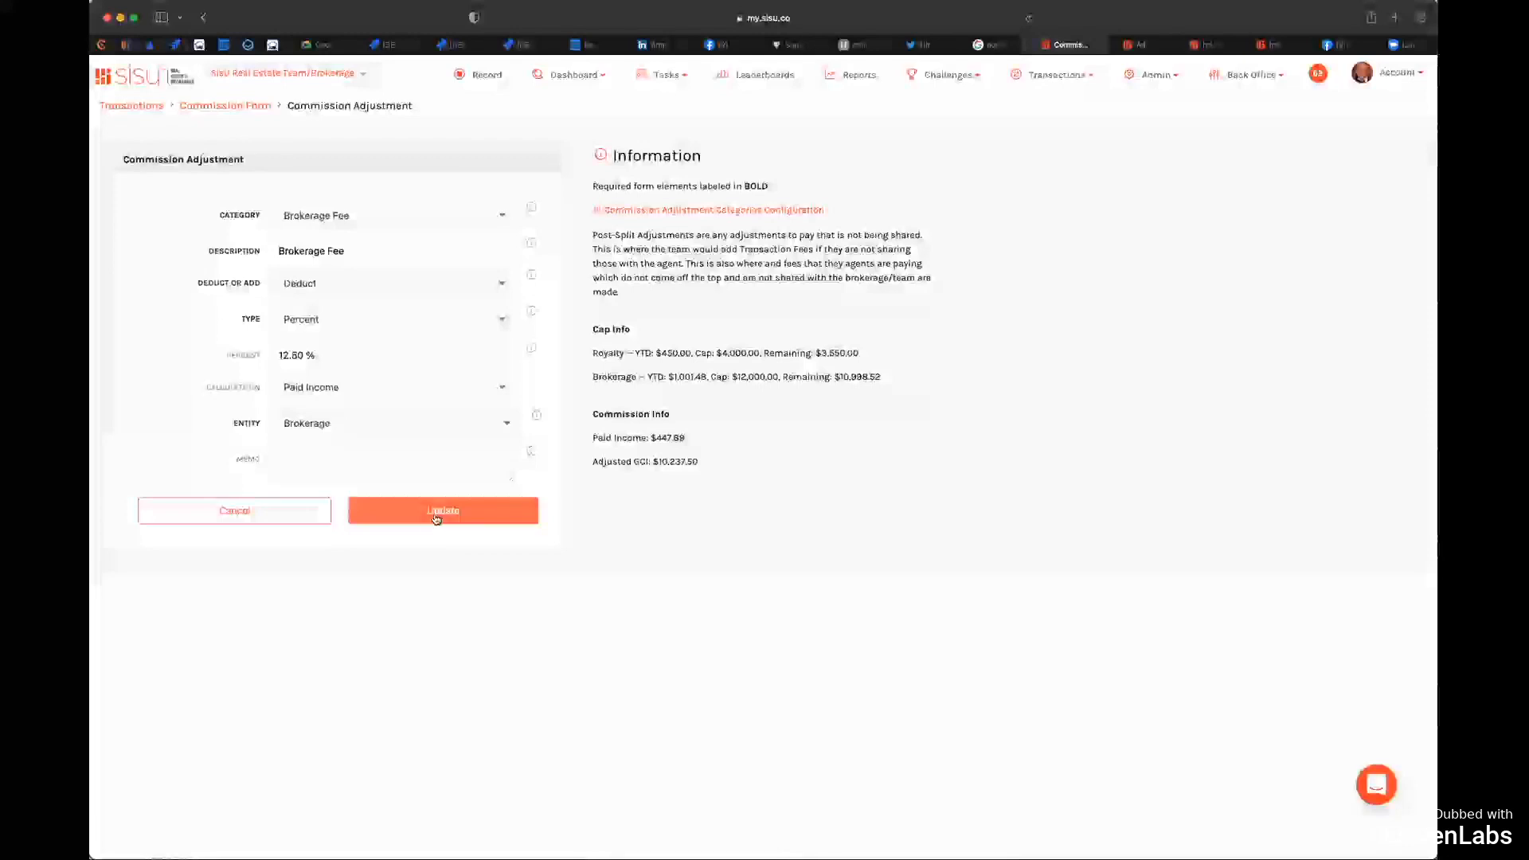
click(377, 510)
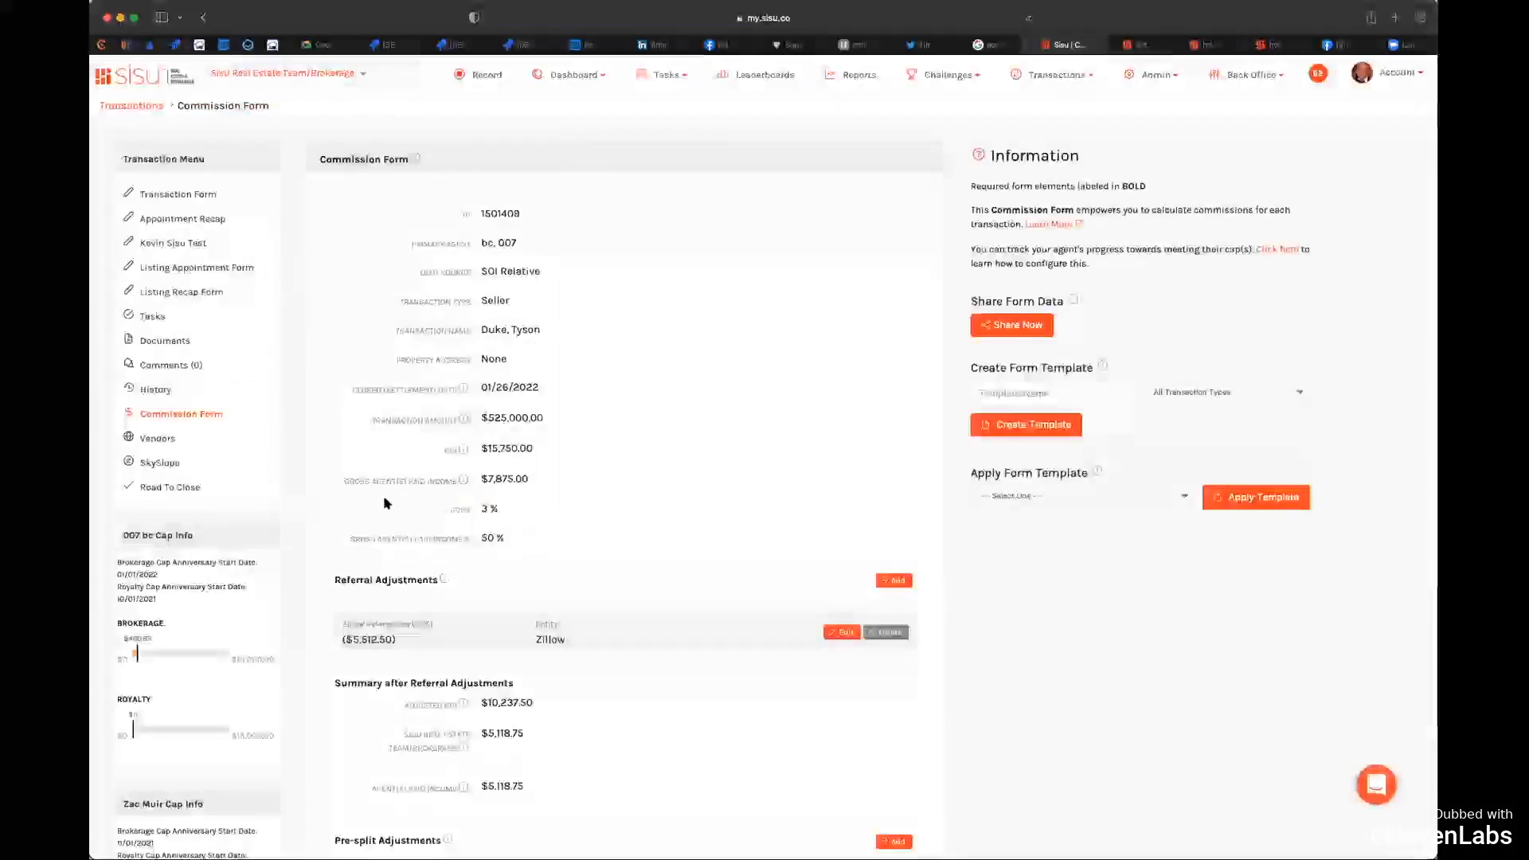
Step: Examine both agents' brokerage and royalty cap info alongside the agent splits and post-split adjustments
scroll(399, 507, down, 5)
scroll(402, 502, down, 2)
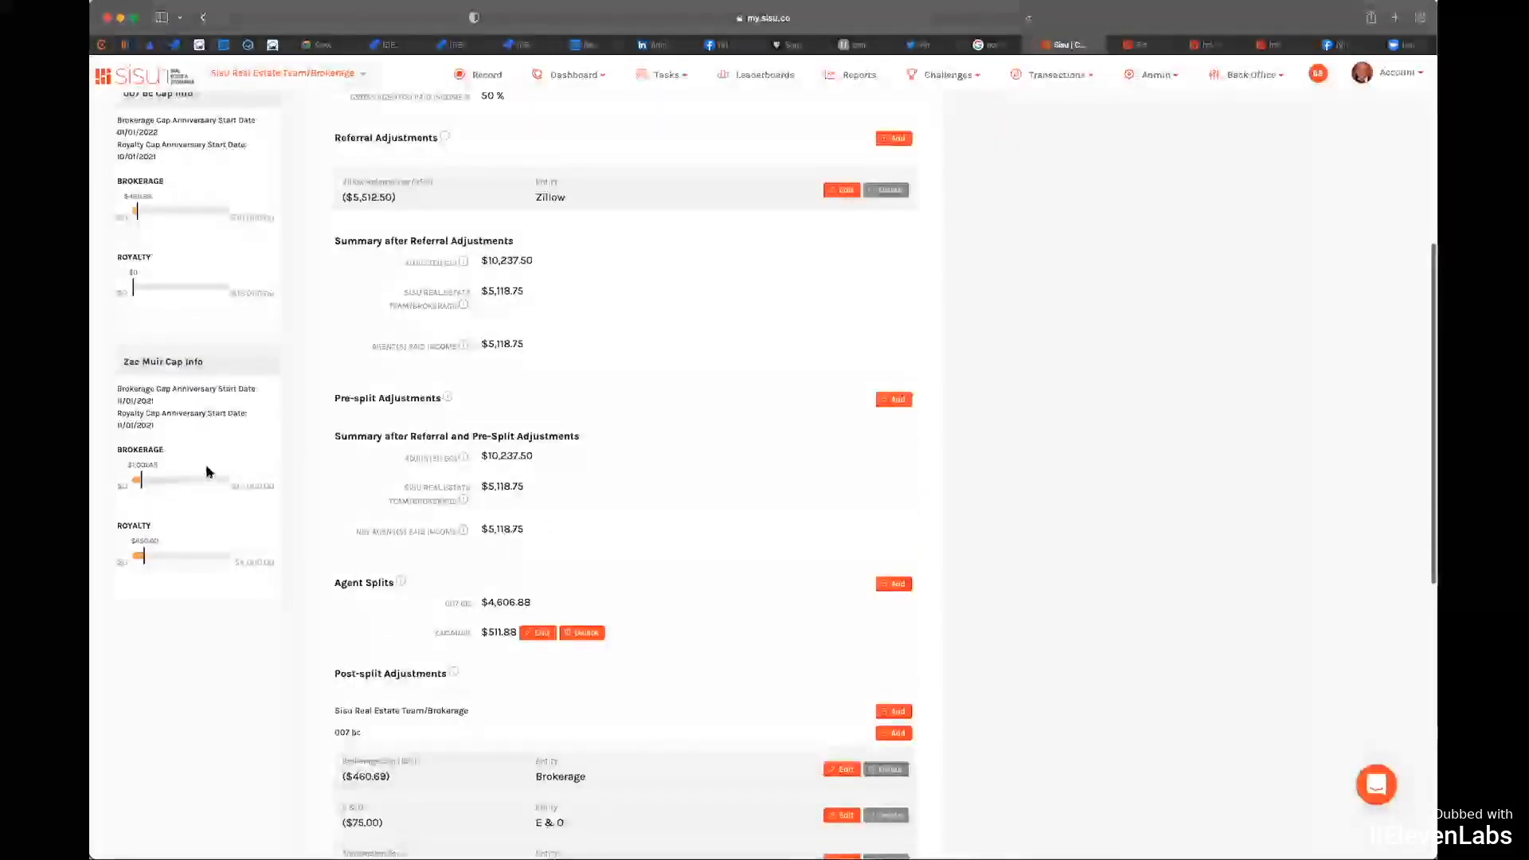
scroll(206, 472, up, 1)
scroll(207, 472, up, 1)
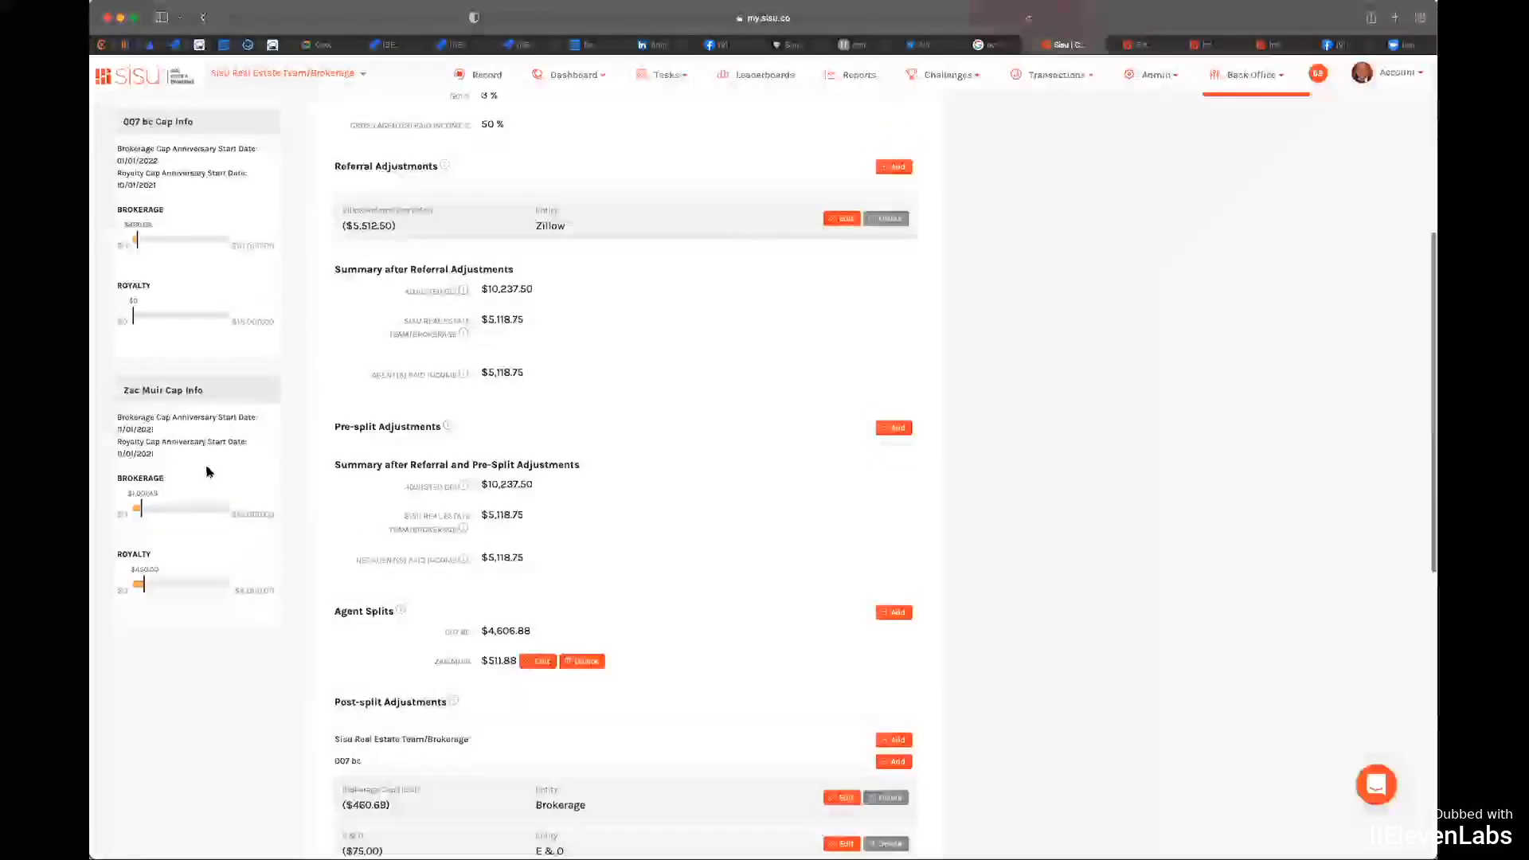
scroll(206, 472, up, 1)
scroll(218, 252, down, 1)
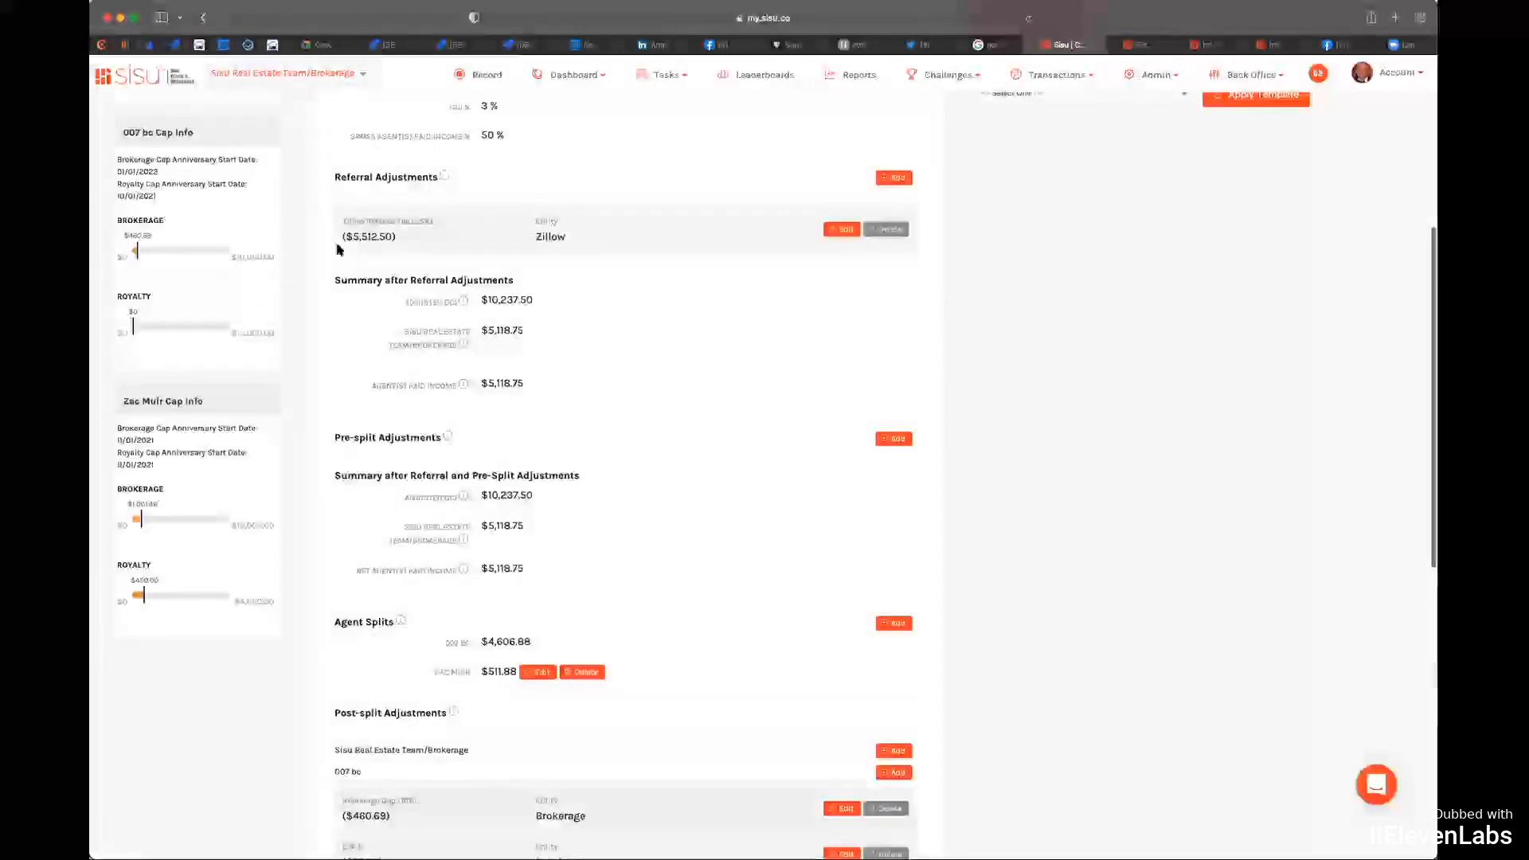
scroll(199, 326, down, 1)
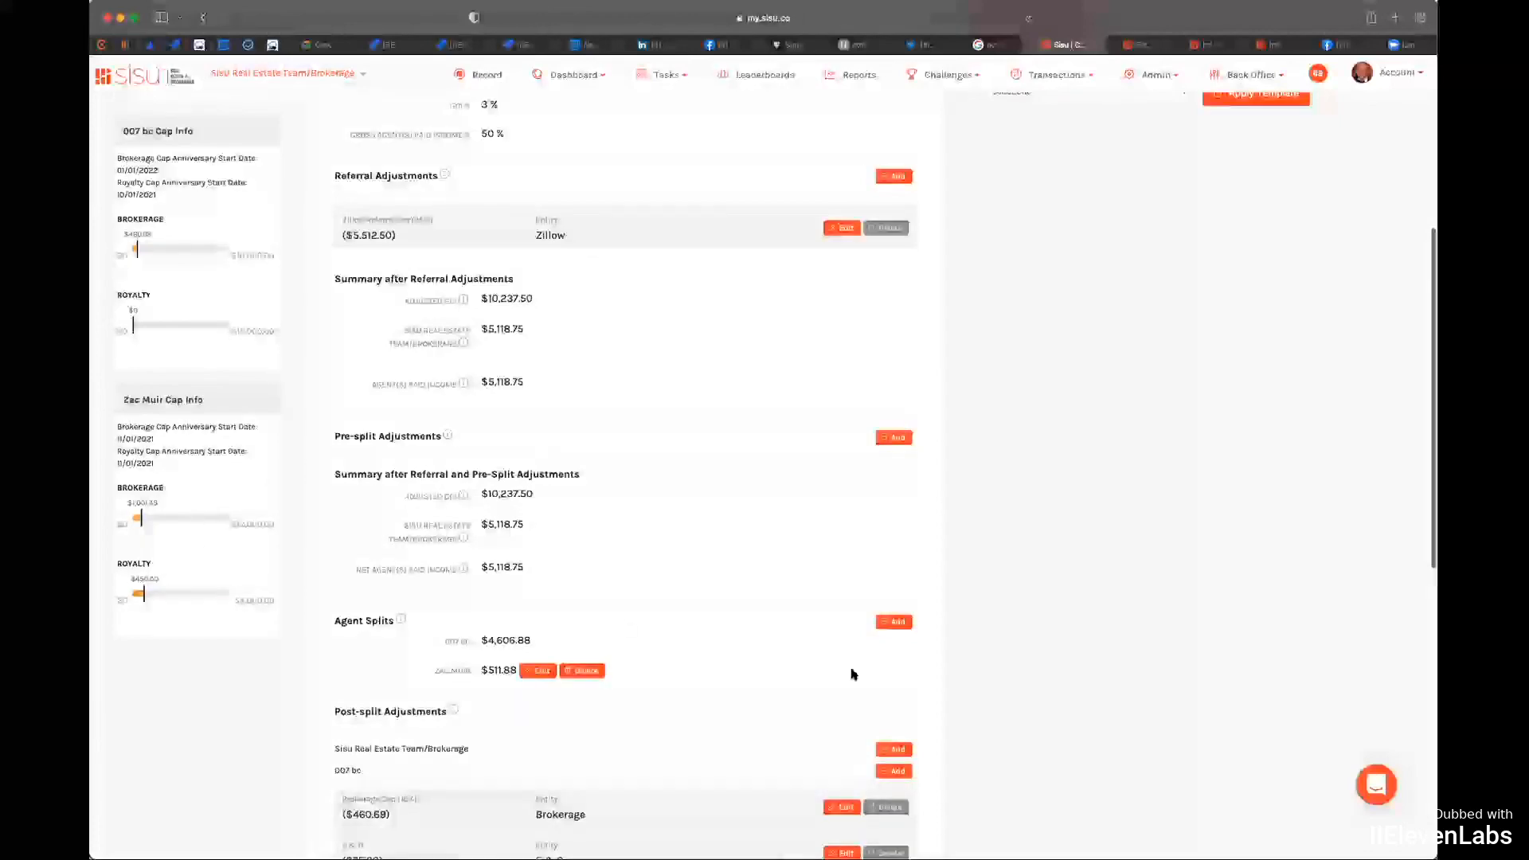
scroll(204, 347, down, 5)
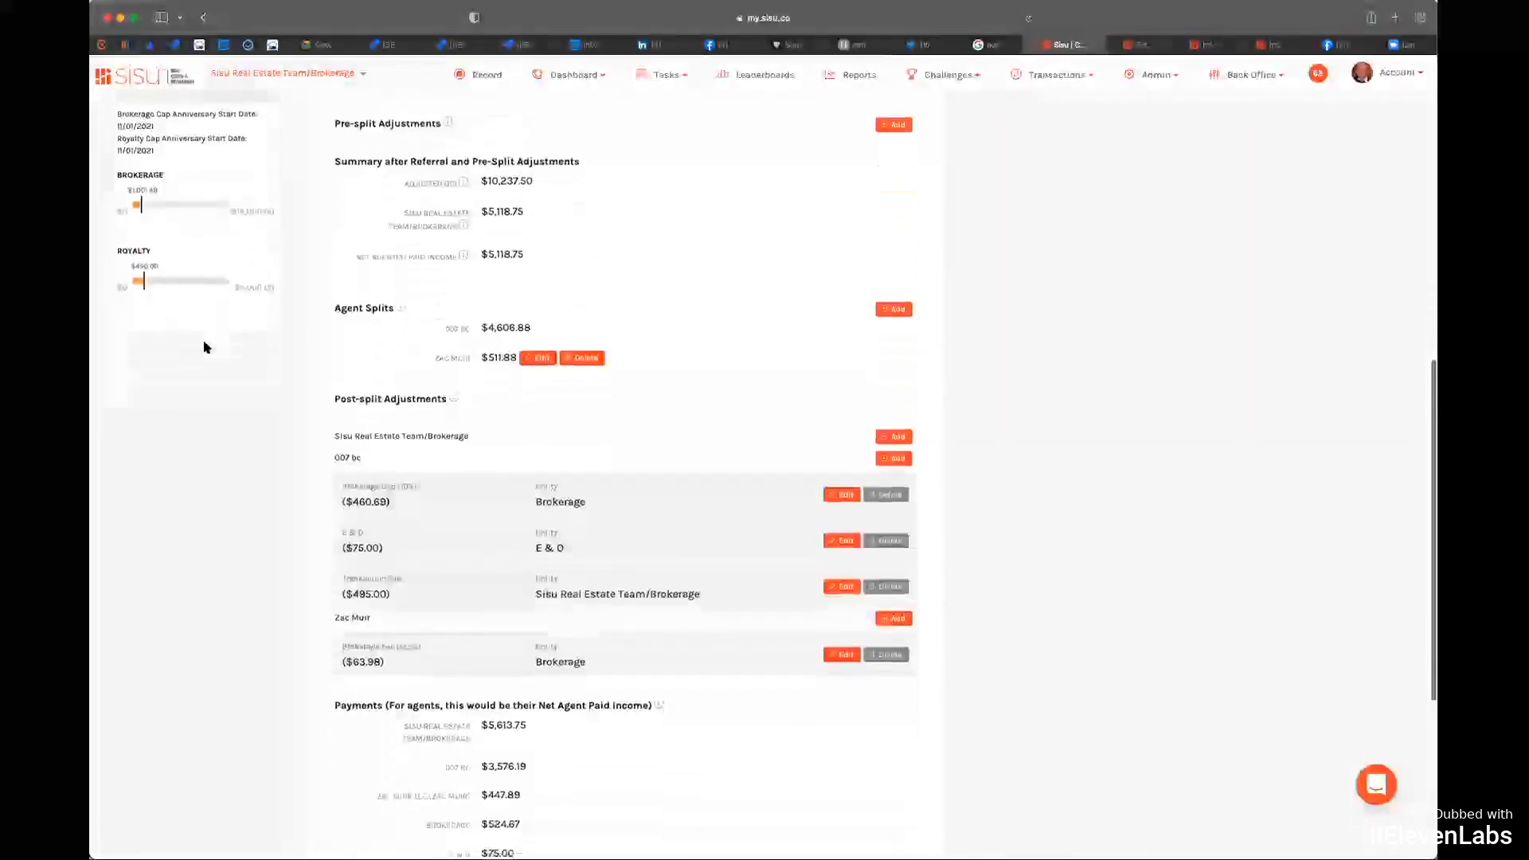
scroll(204, 347, up, 8)
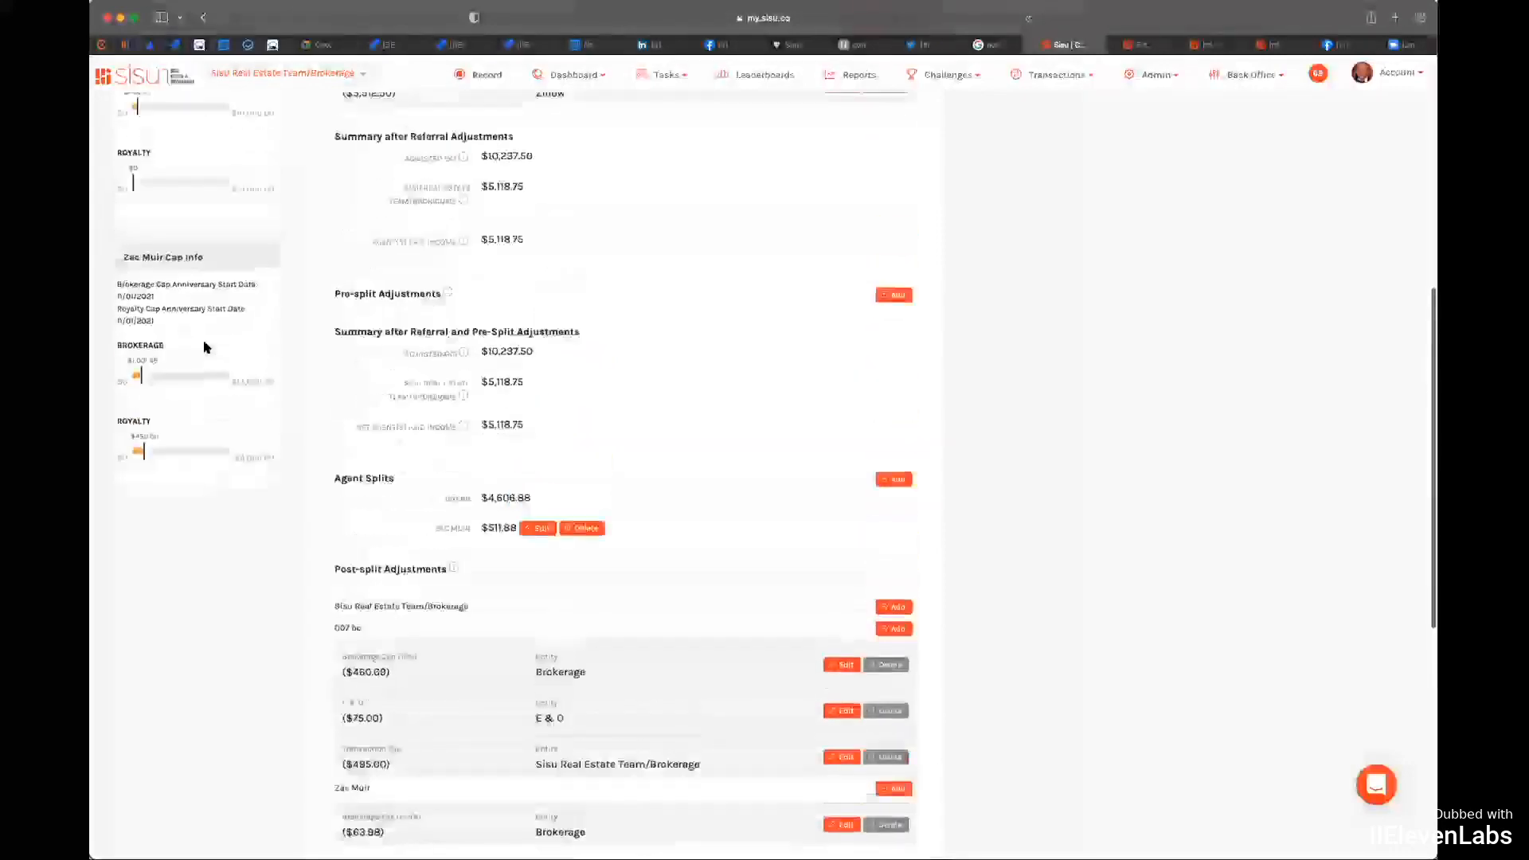
scroll(204, 348, up, 2)
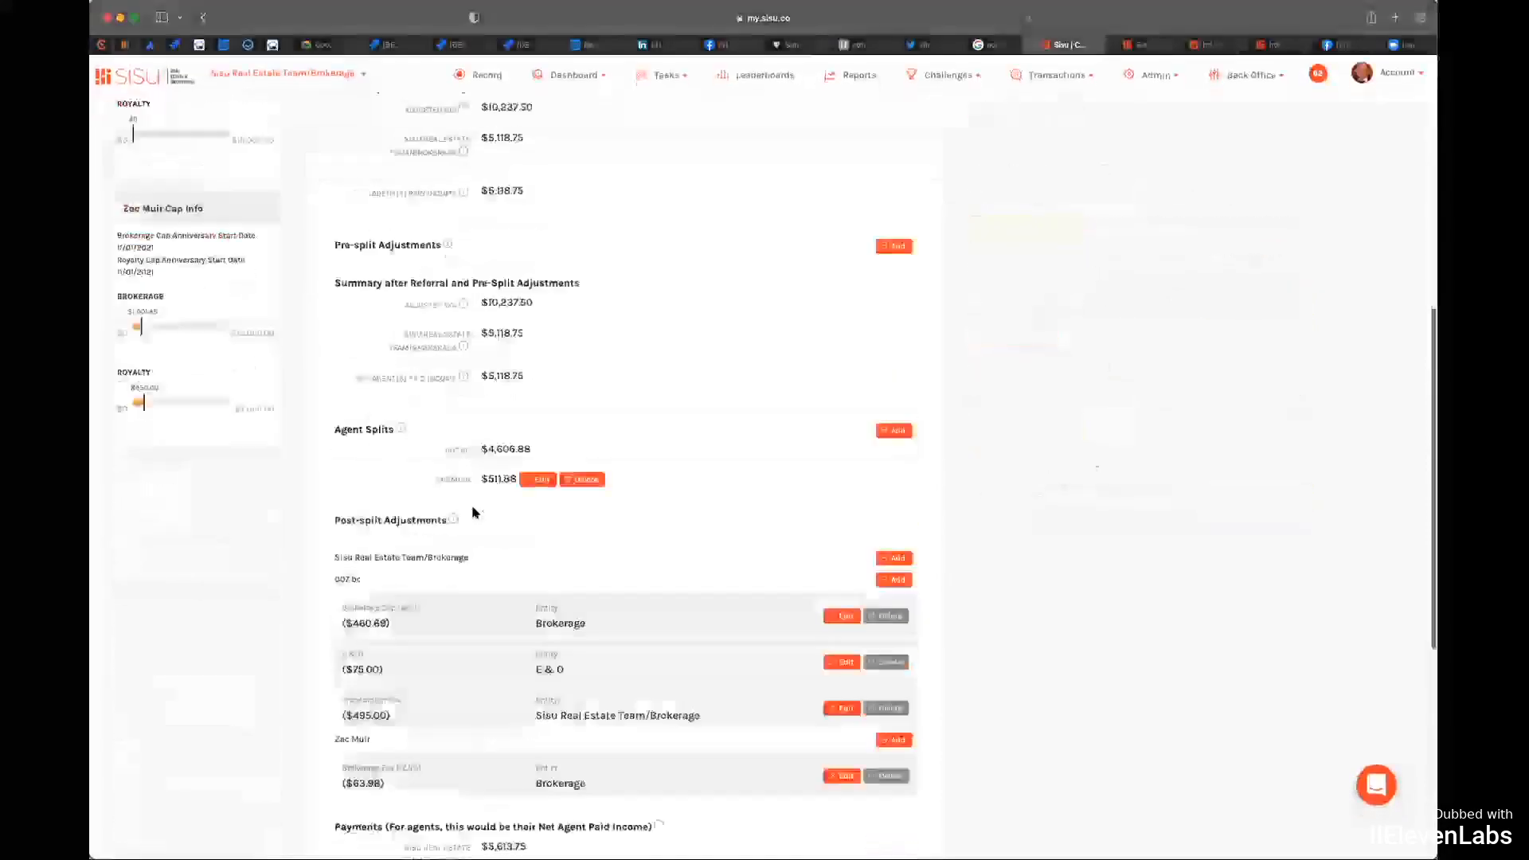
Step: Decertify the transaction's commission form and update its gross agent paid income to 60% of GCI
scroll(472, 512, down, 6)
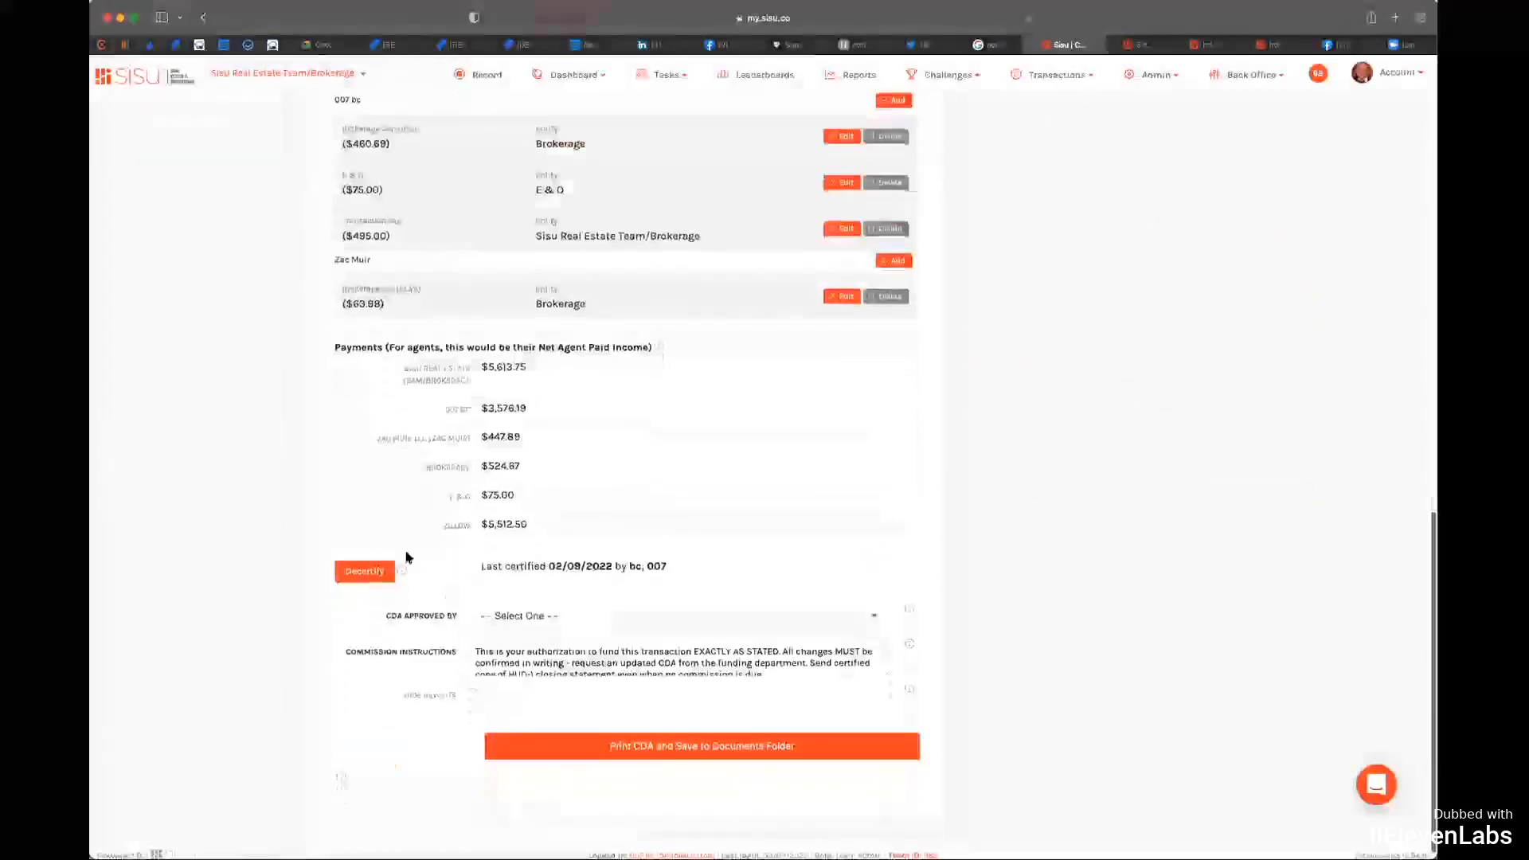
click(374, 572)
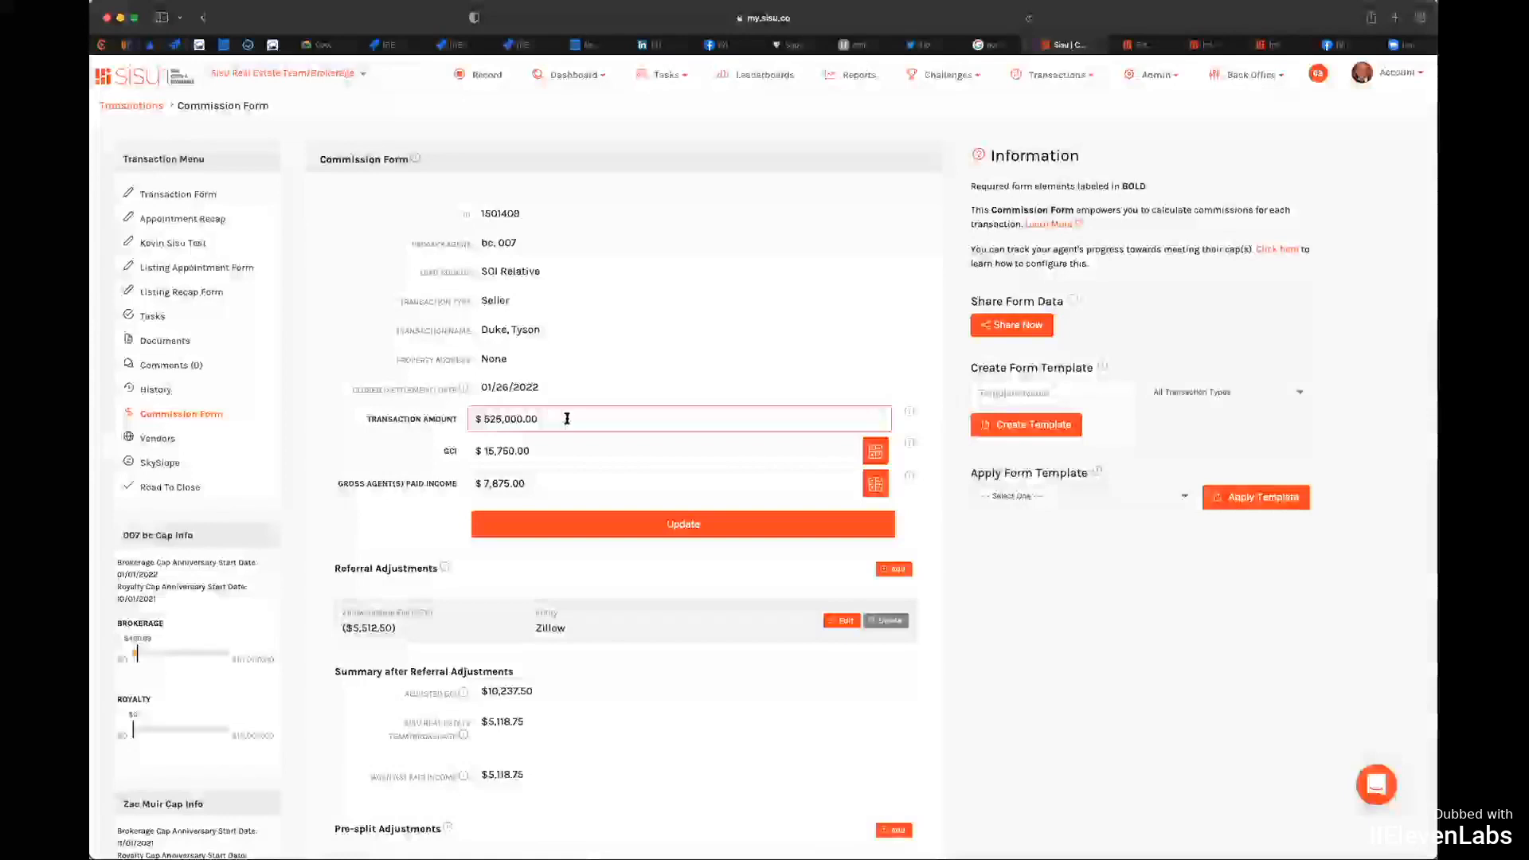
scroll(717, 454, down, 1)
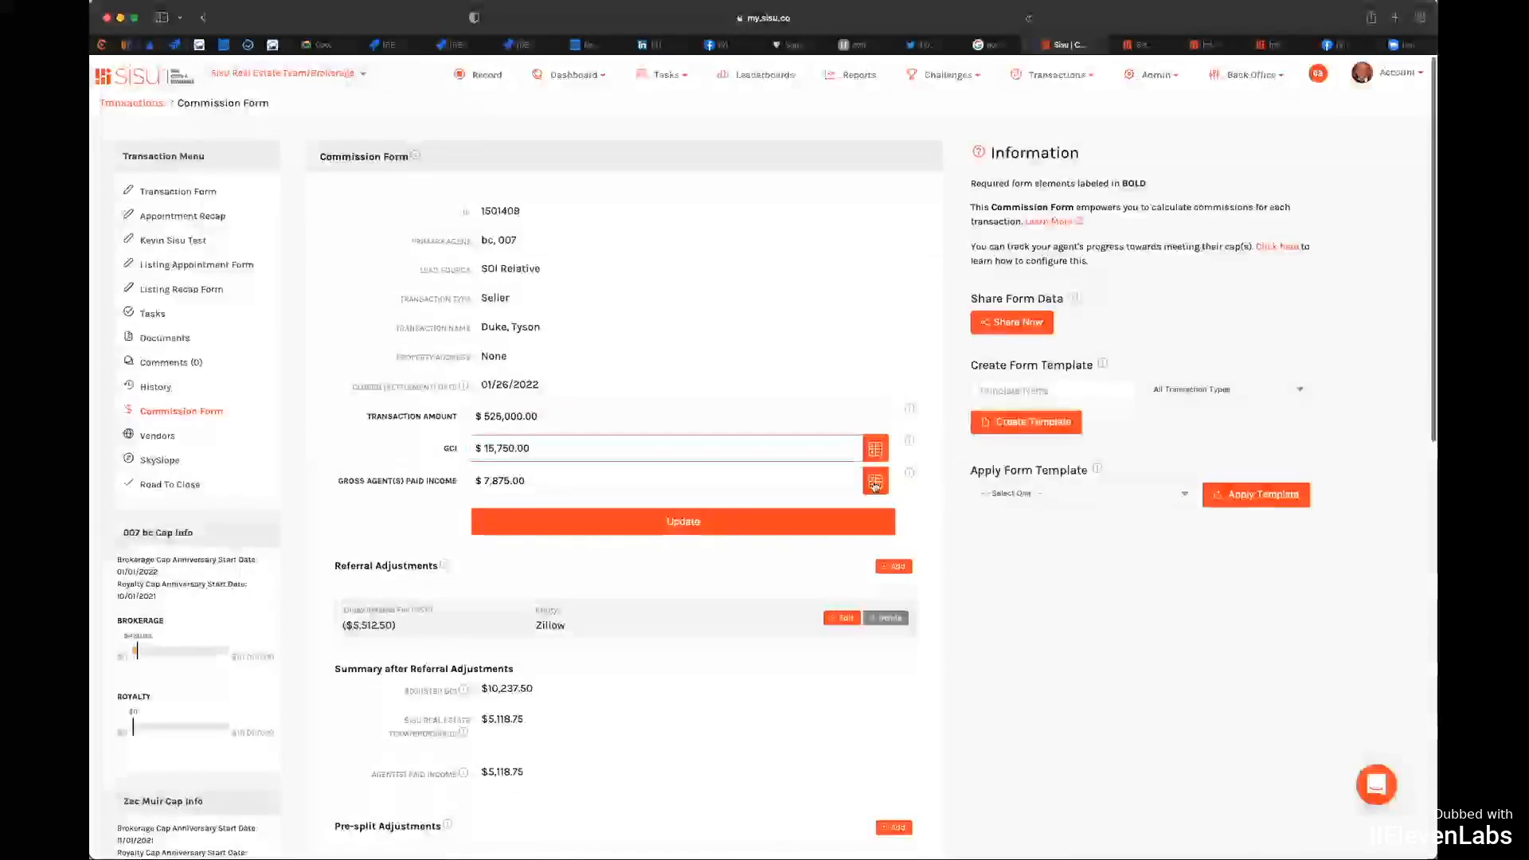
click(874, 483)
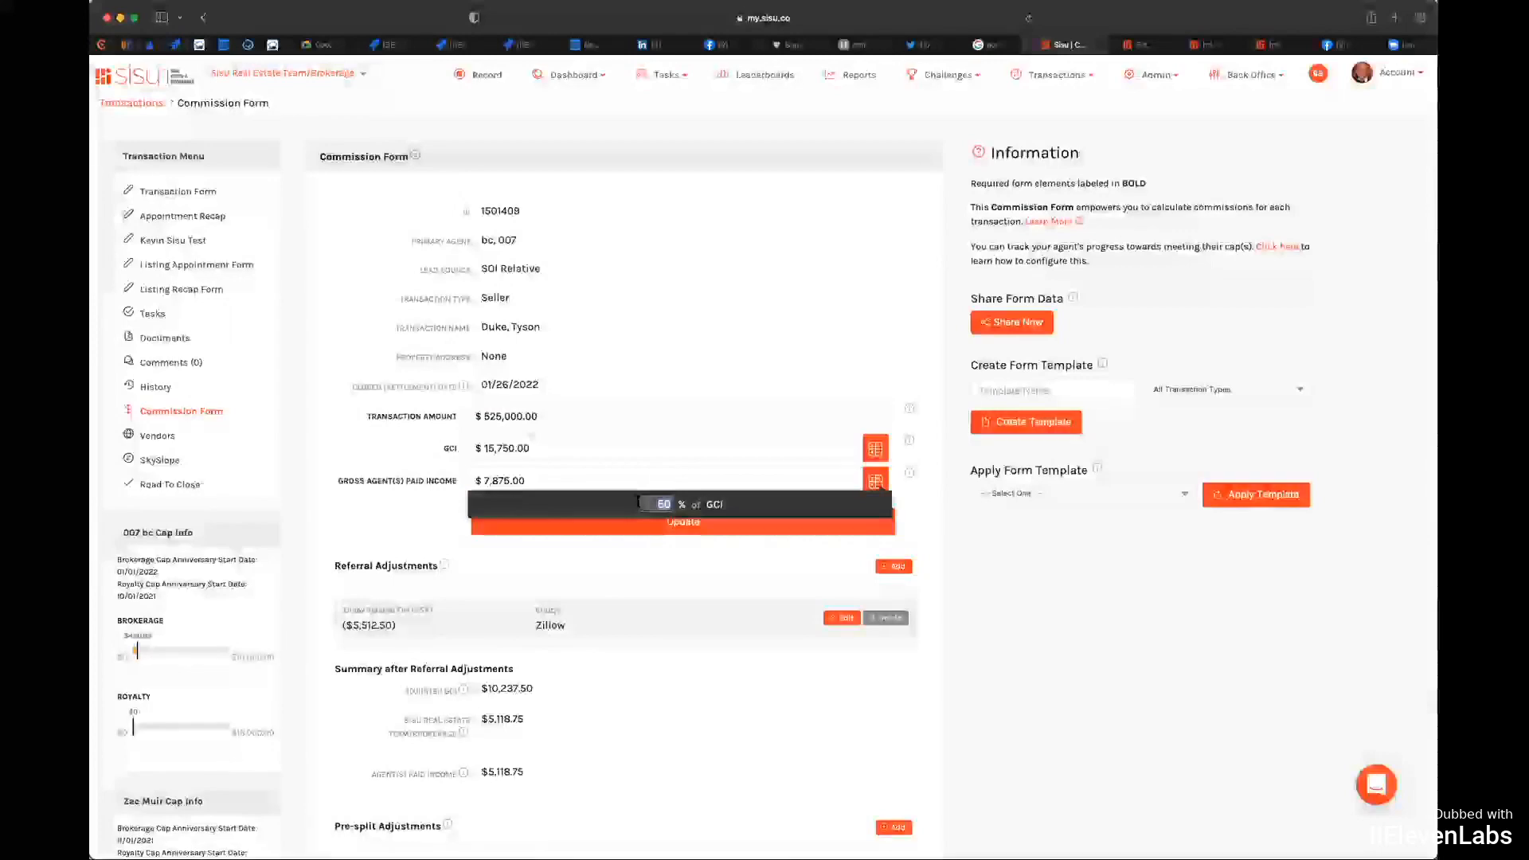
scroll(598, 507, down, 1)
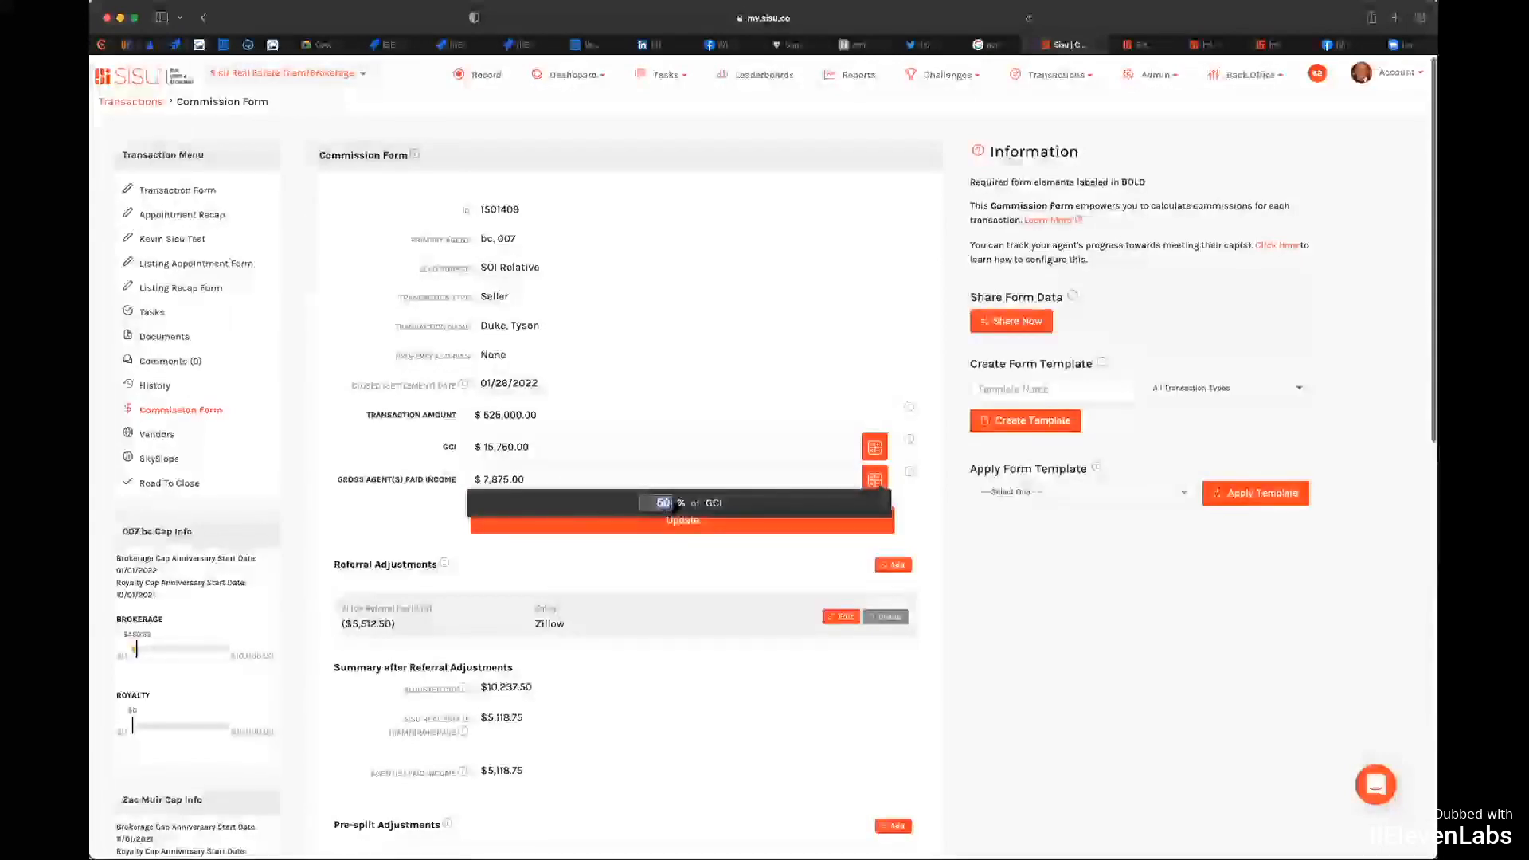
scroll(575, 501, down, 1)
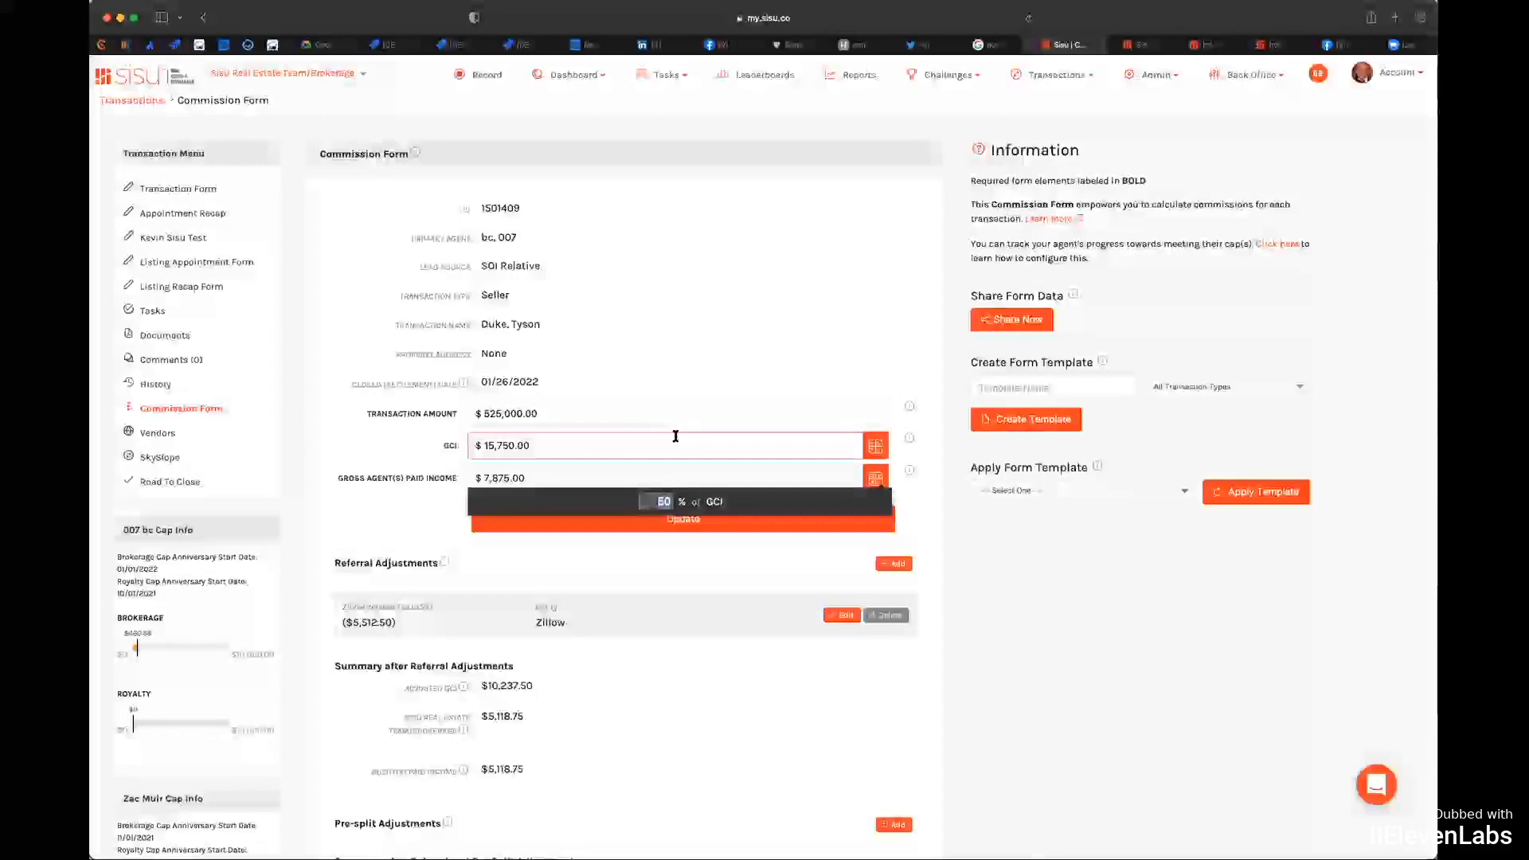
text(60)
key(super+z)
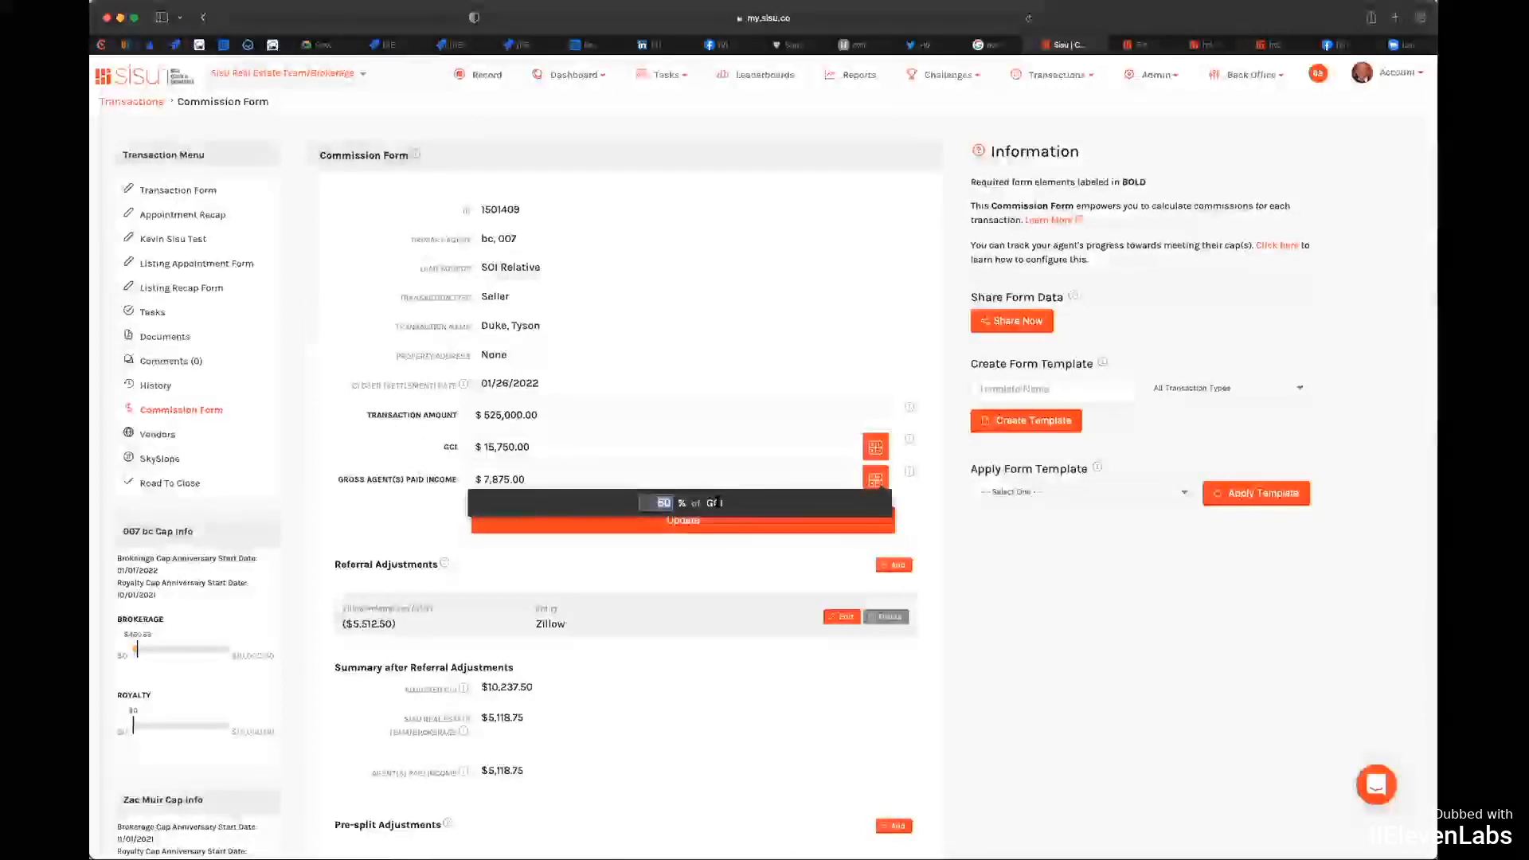
text(60)
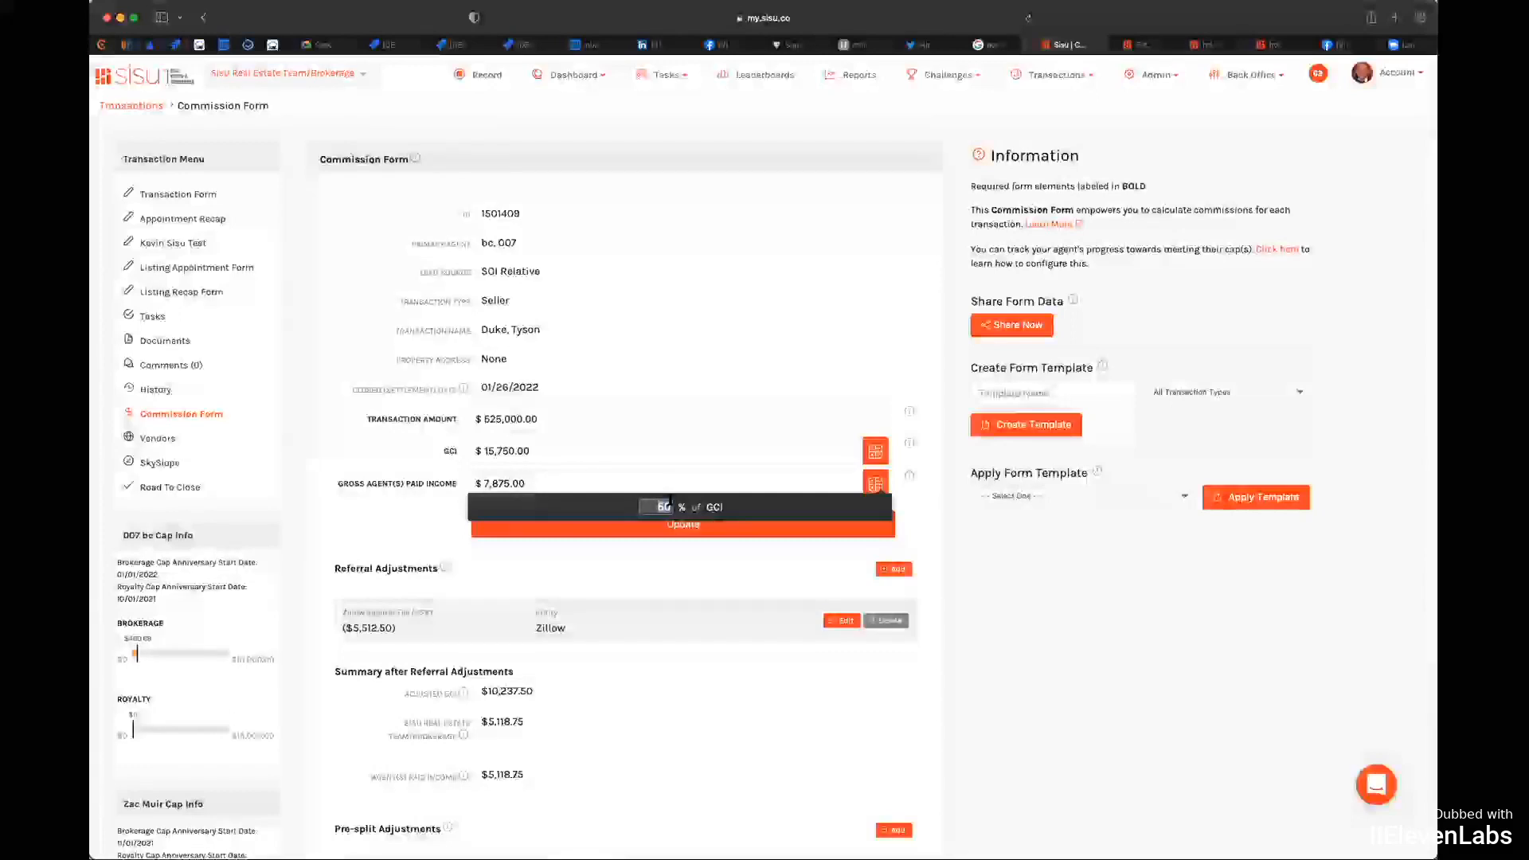
text(60)
click(693, 524)
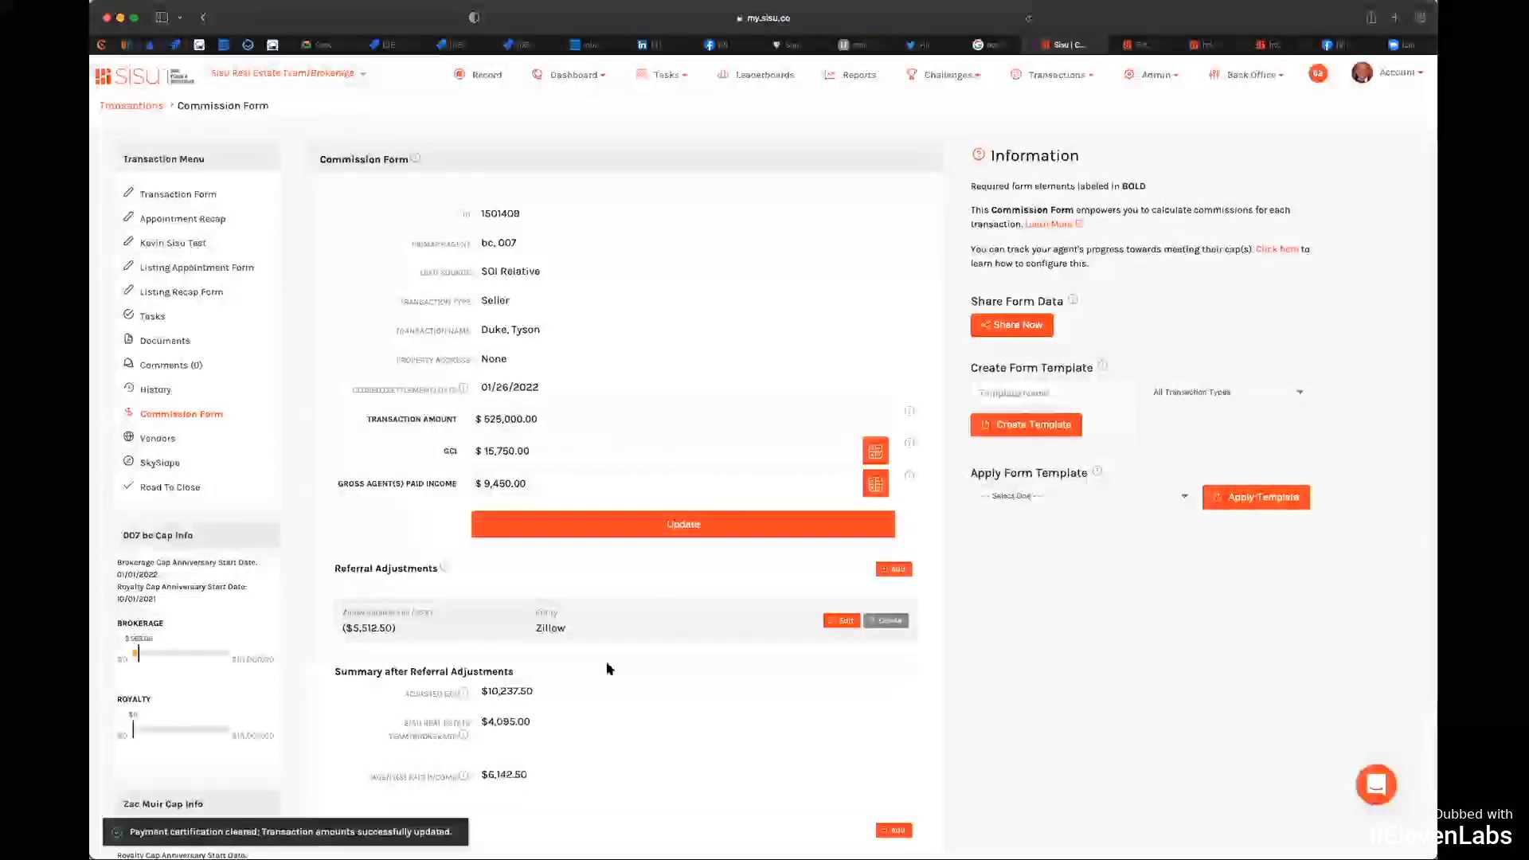
Step: Look over the recalculated summaries, agent splits, post-split adjustments and payments, and recheck the gross agent paid income percentage
click(683, 484)
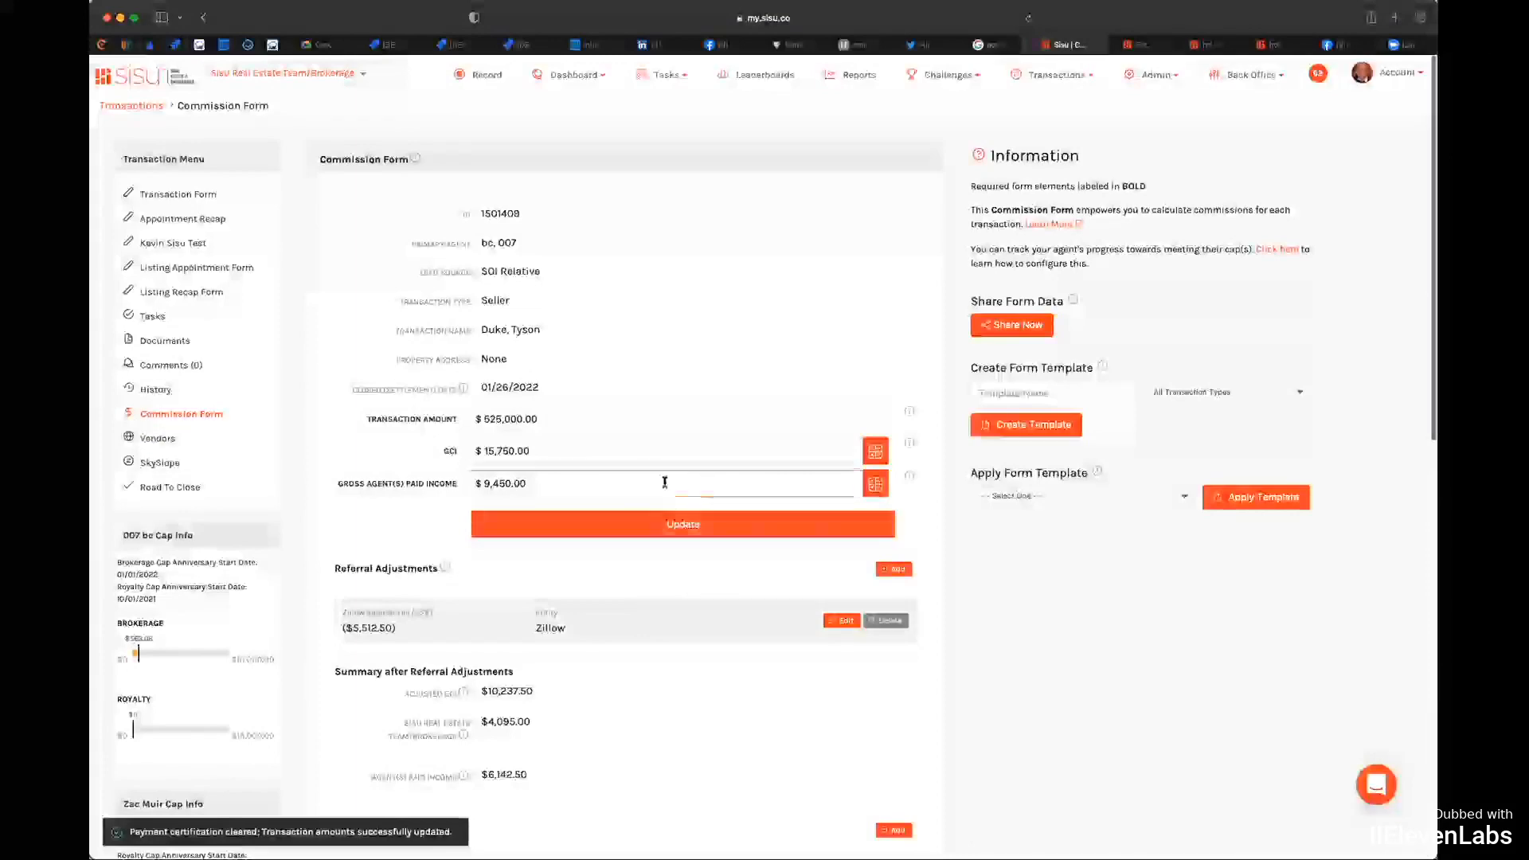
scroll(656, 481, down, 2)
scroll(656, 481, down, 10)
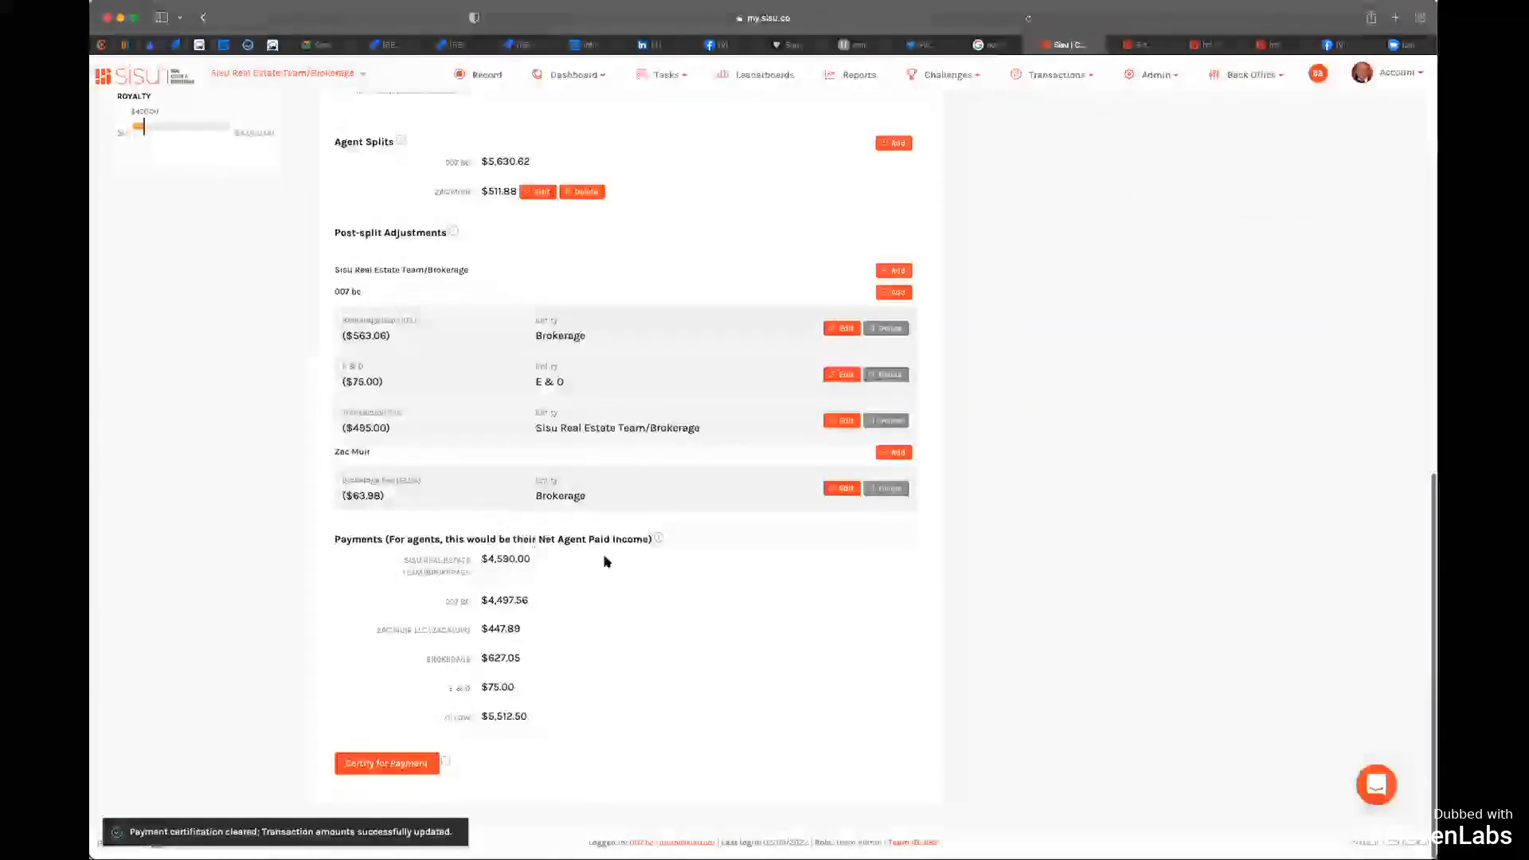
scroll(607, 556, up, 10)
scroll(545, 392, down, 2)
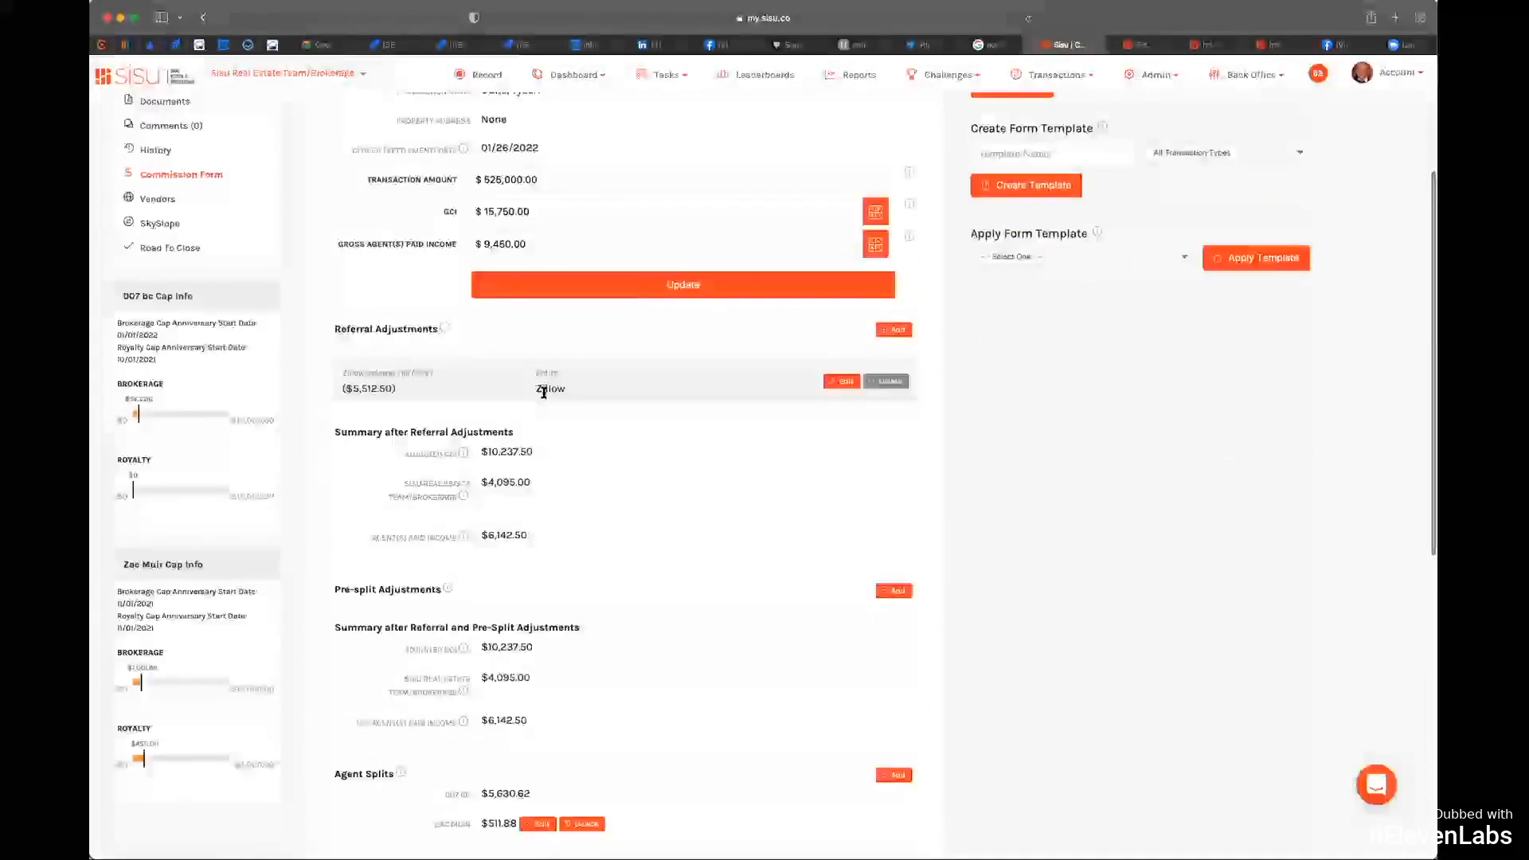
scroll(544, 393, down, 2)
scroll(542, 394, down, 5)
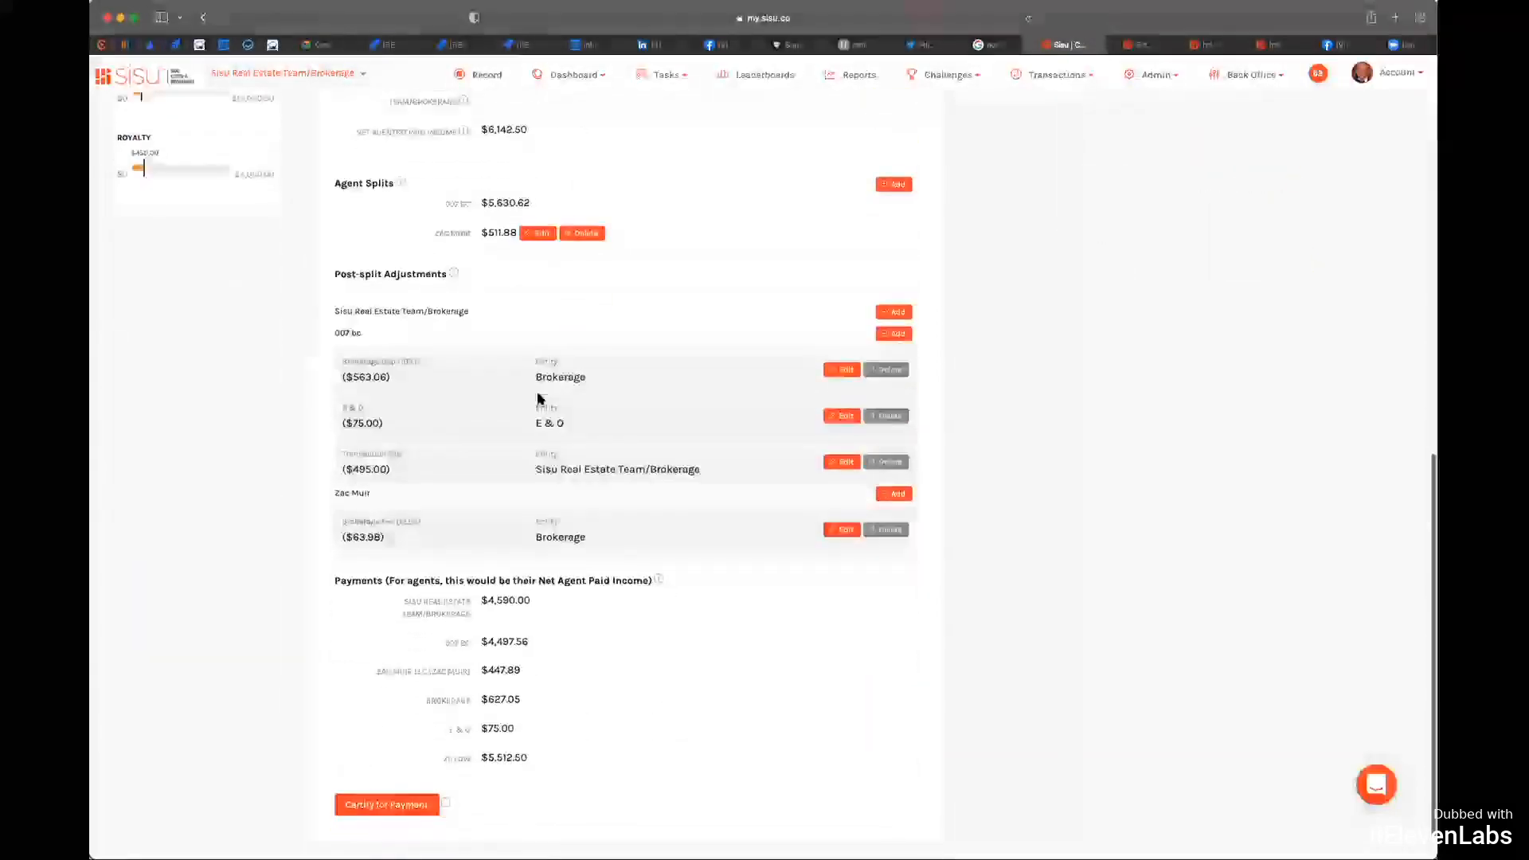
scroll(536, 398, up, 10)
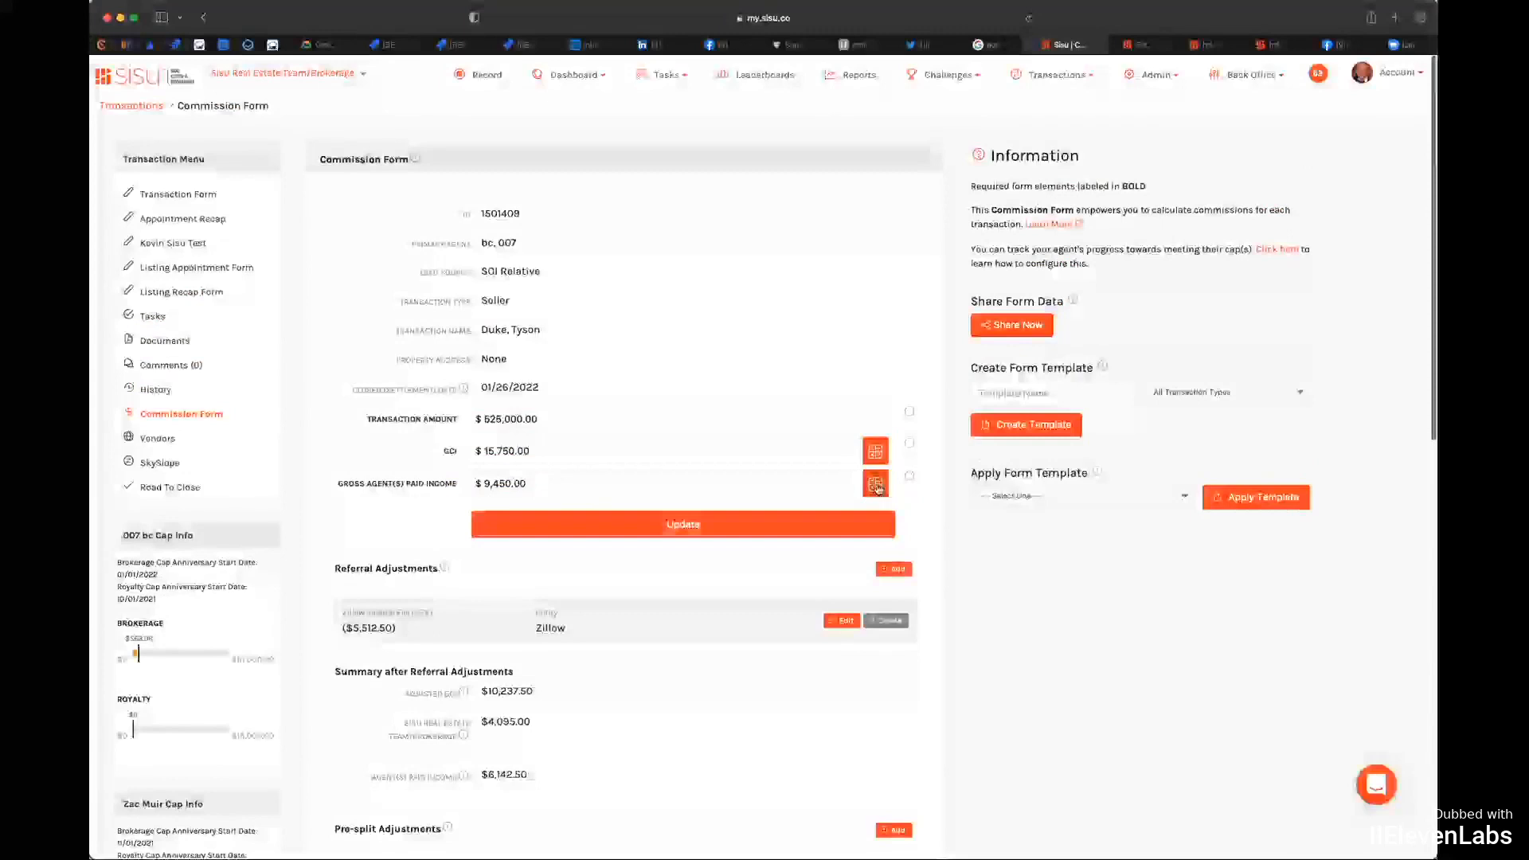
click(875, 483)
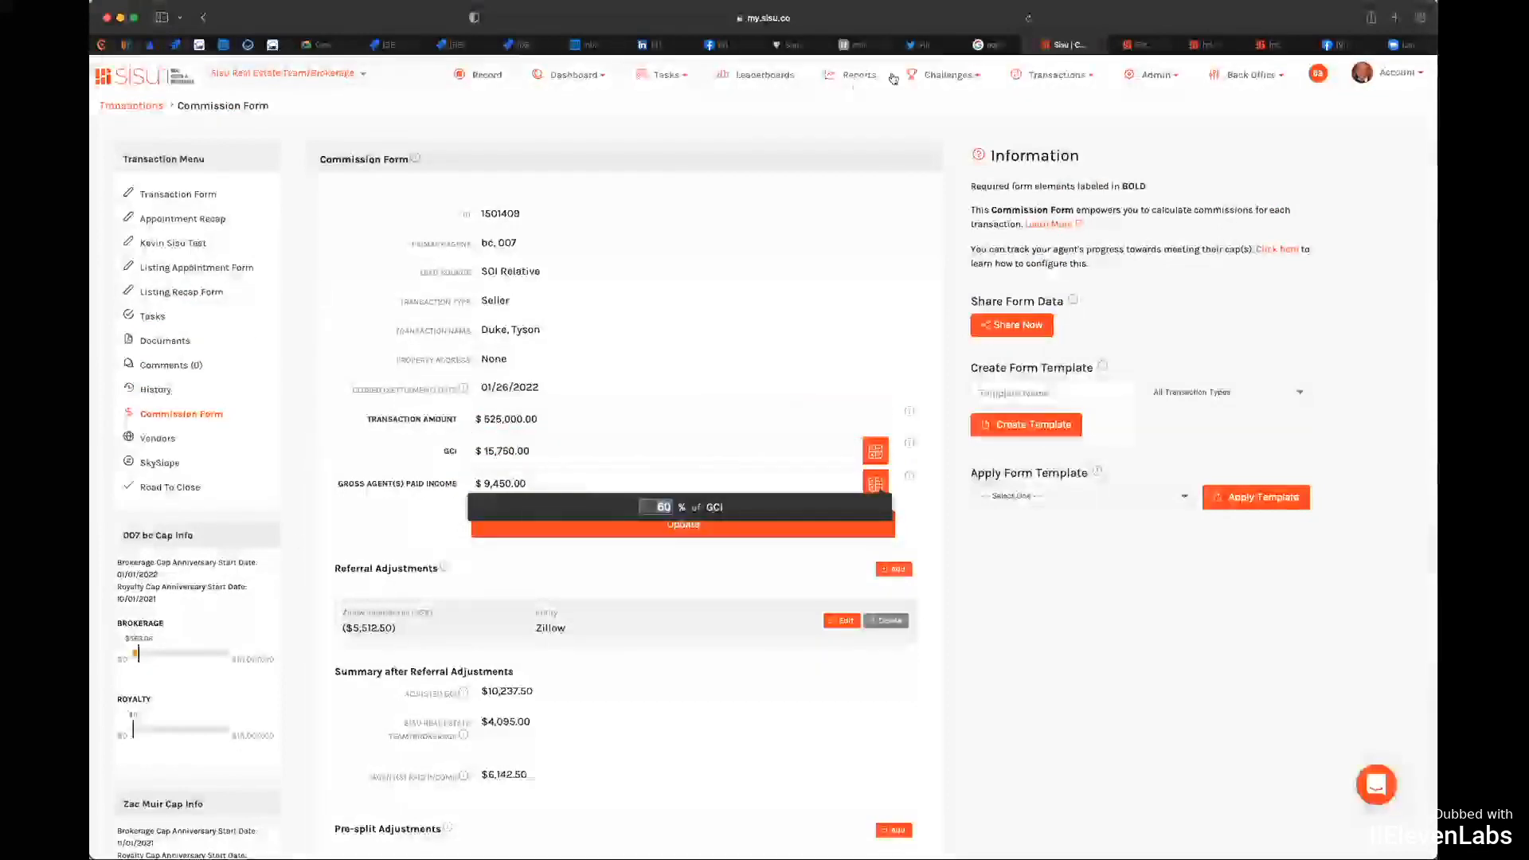
Step: Open the Income report and look over its summary figures and the per-transaction income, net GCI and certified columns
click(858, 79)
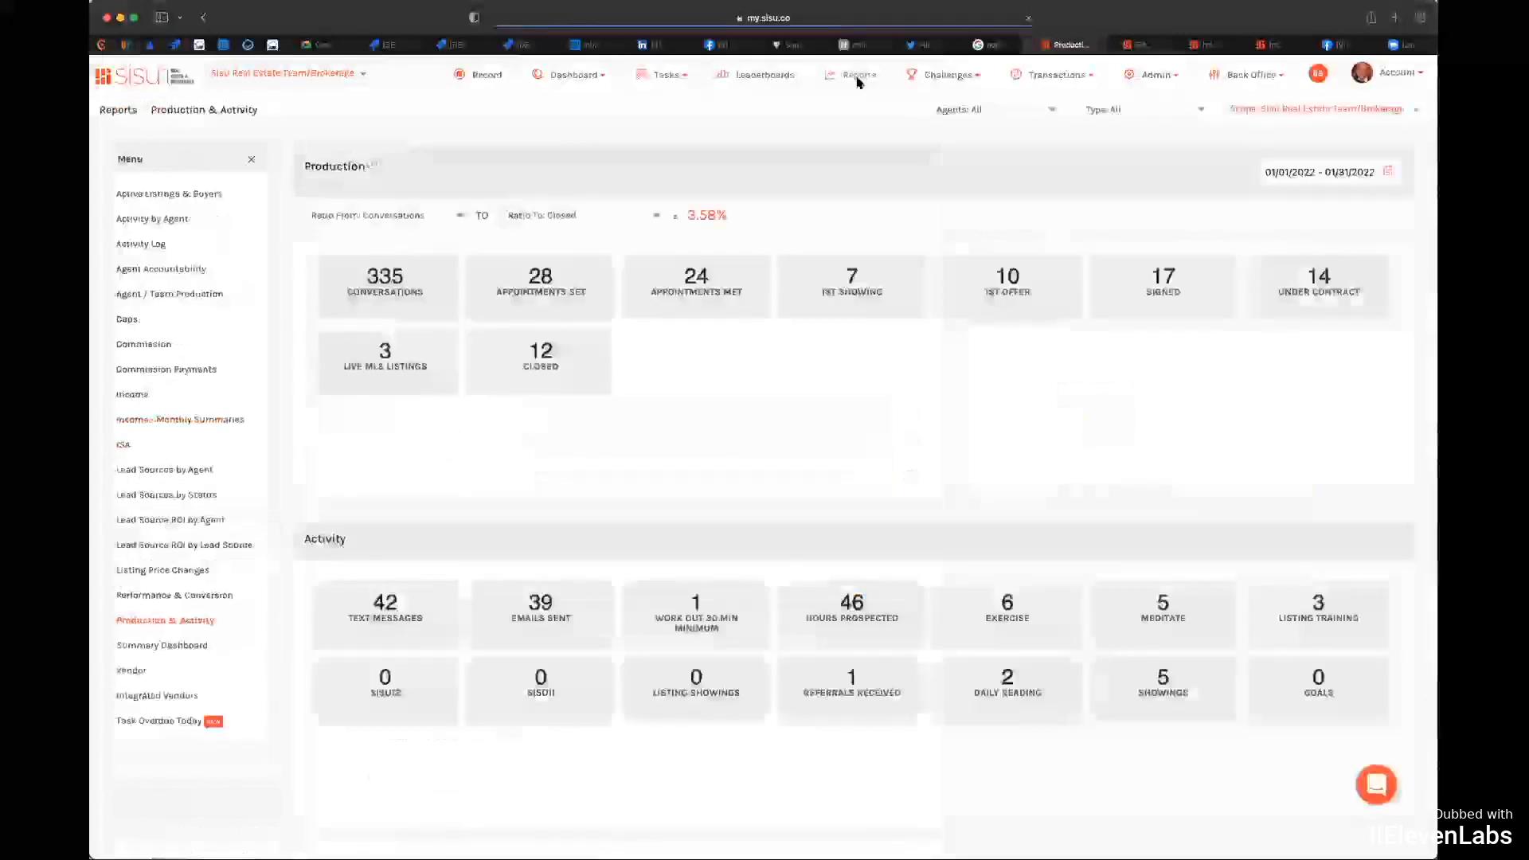
click(132, 394)
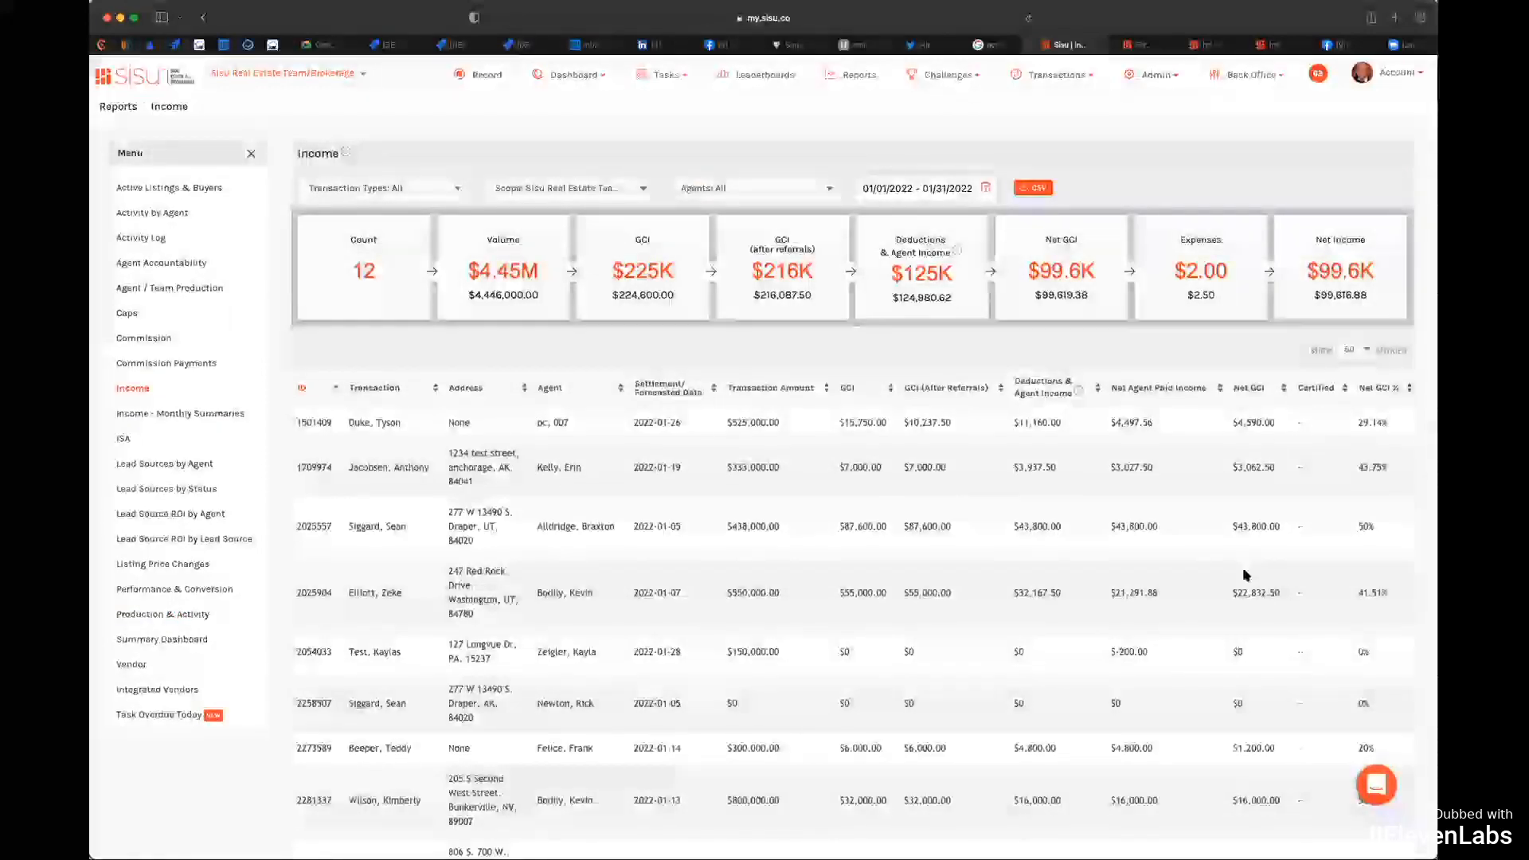
scroll(1278, 586, down, 3)
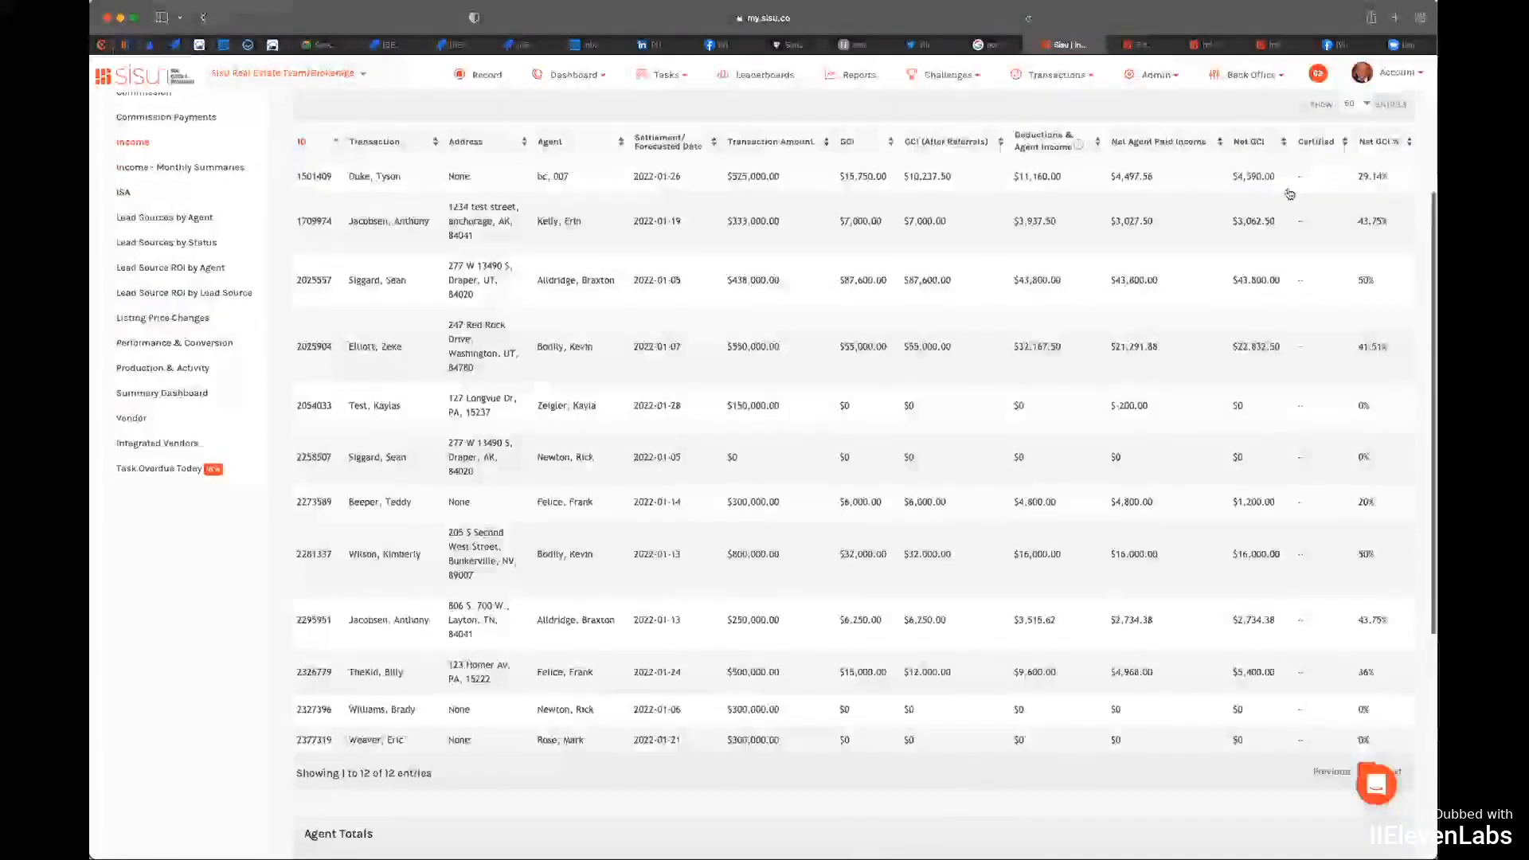
scroll(1283, 200, up, 2)
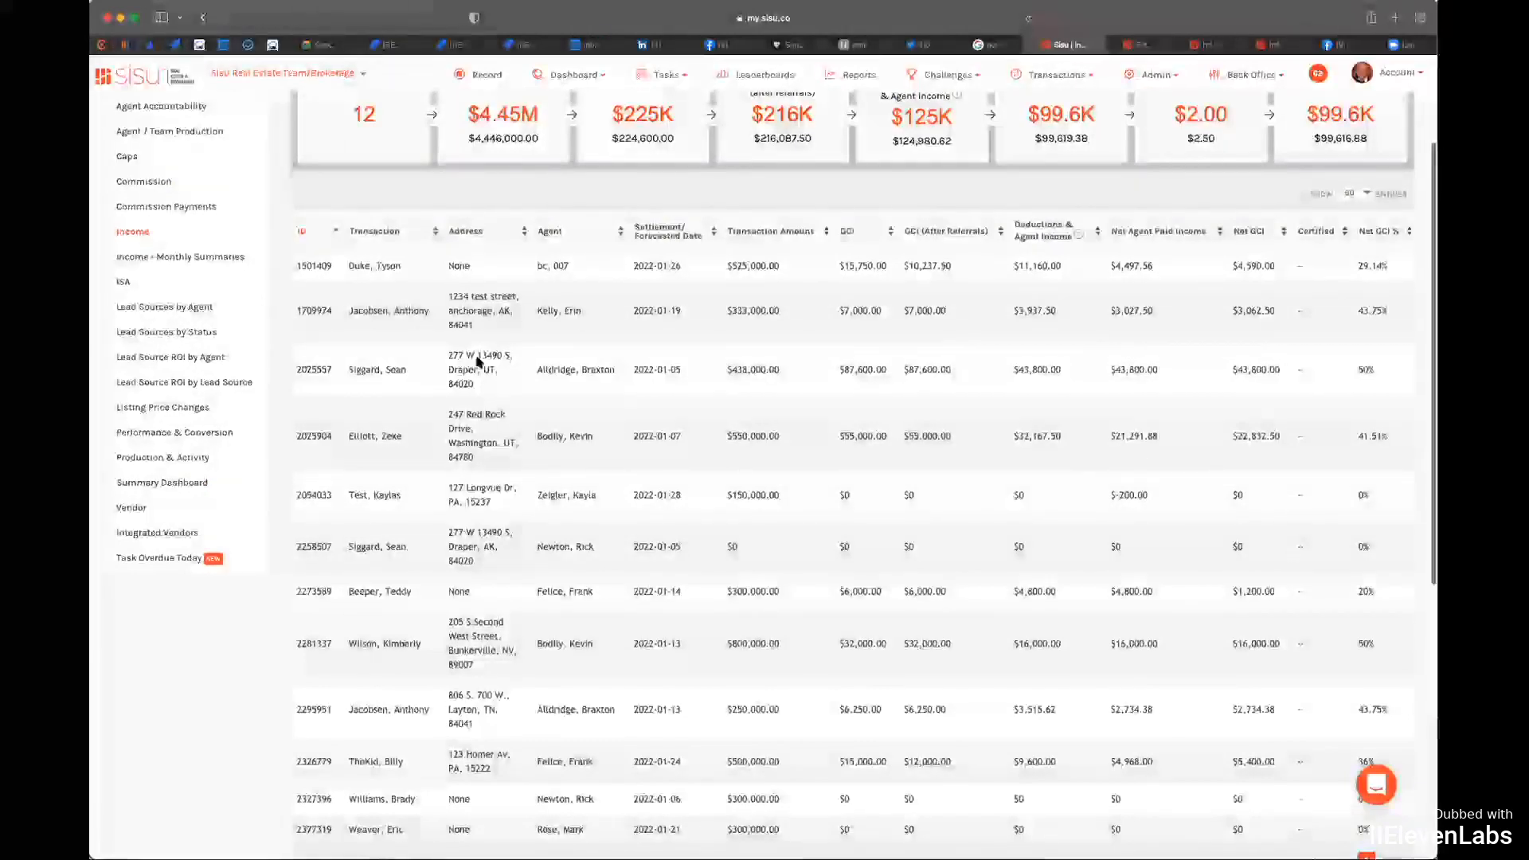
scroll(414, 351, up, 3)
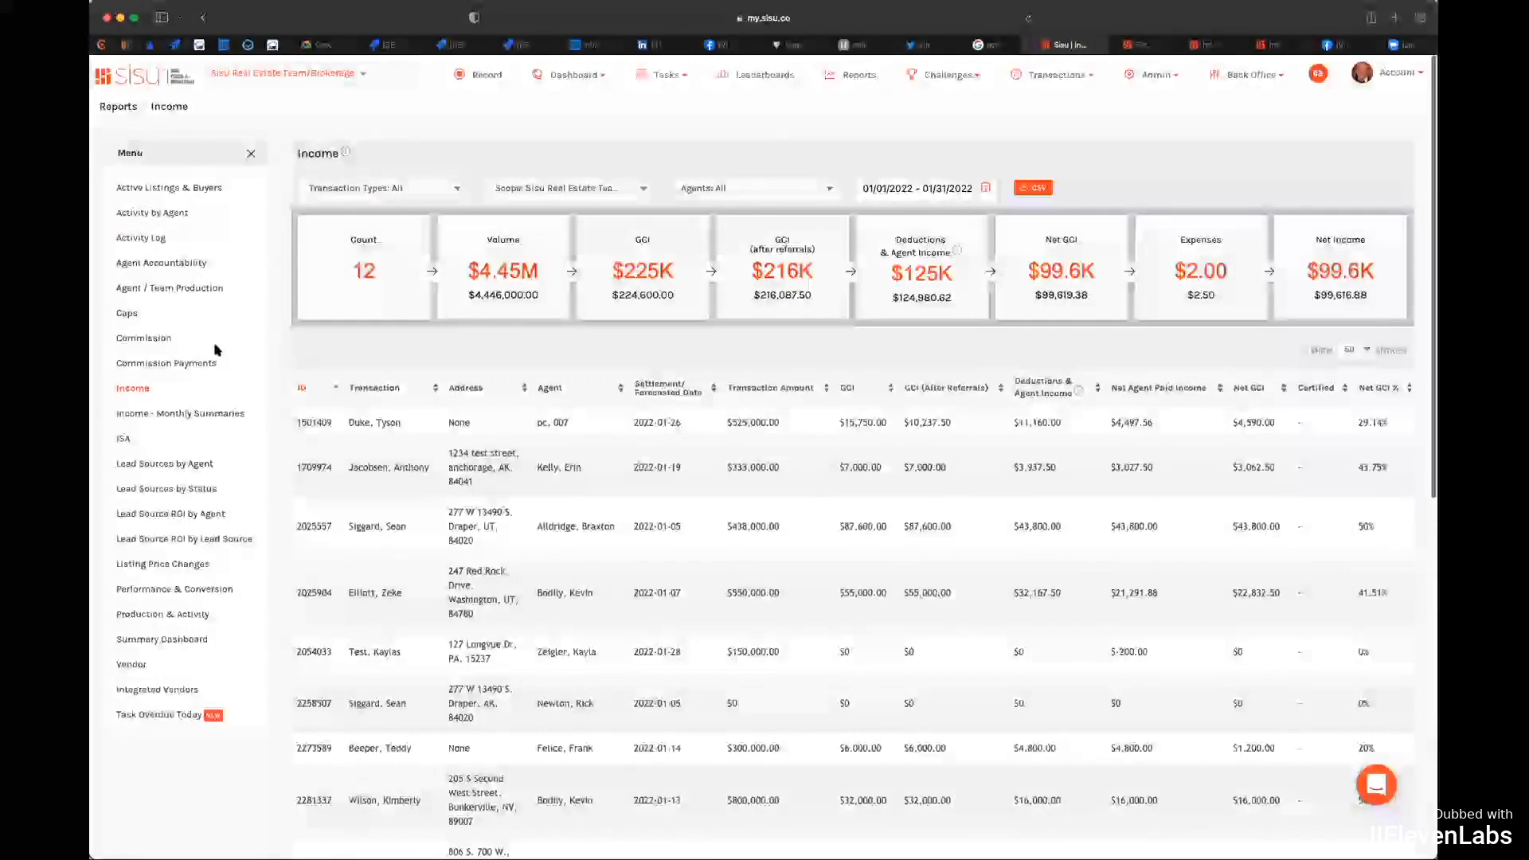
Step: View the Commission report scoped to the primary agent of the edited transaction
click(137, 341)
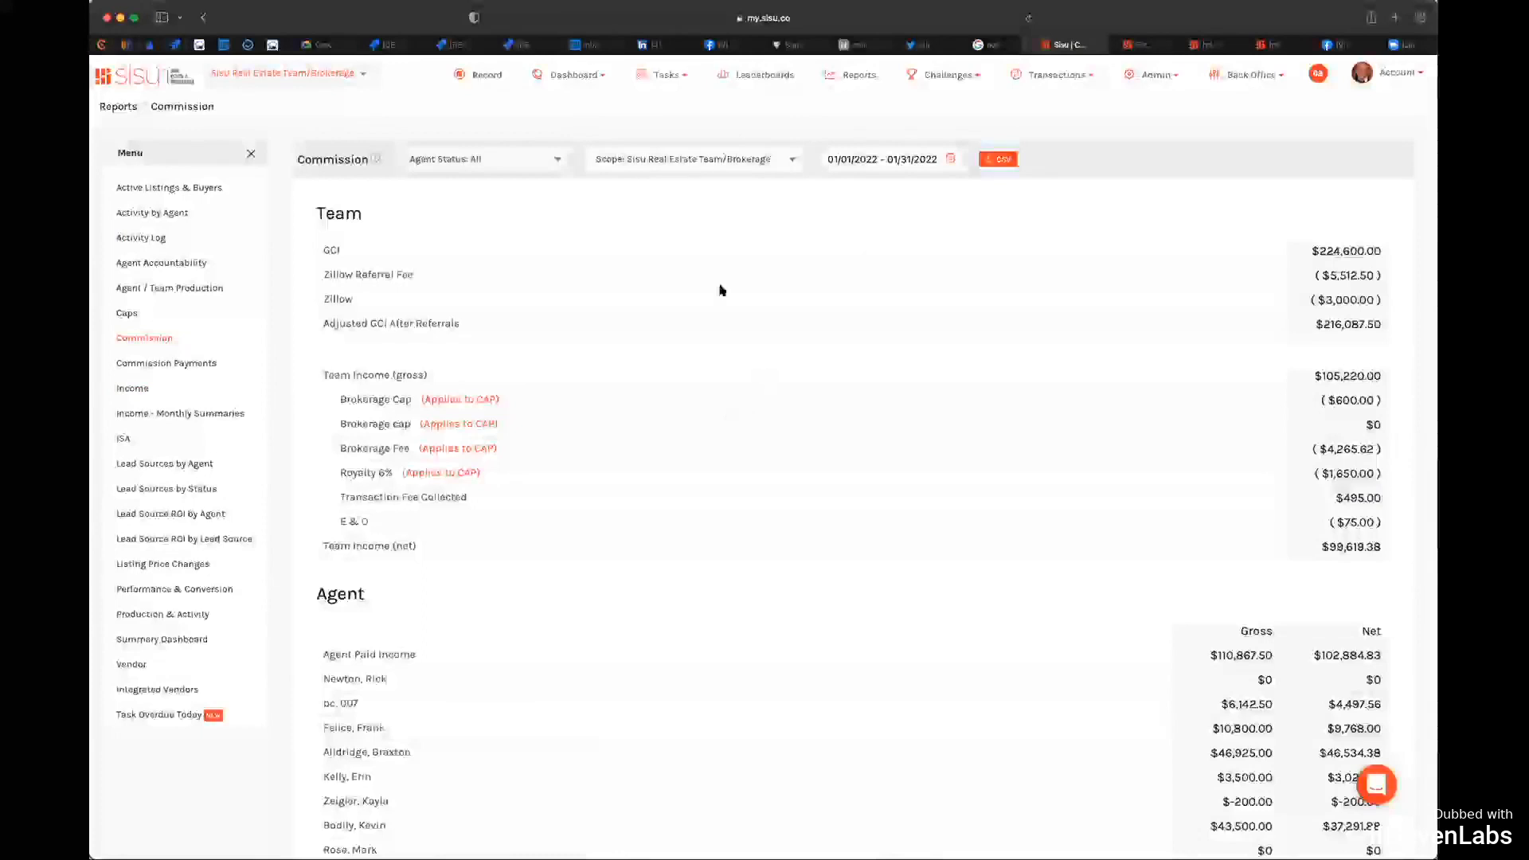
click(790, 161)
scroll(677, 377, down, 5)
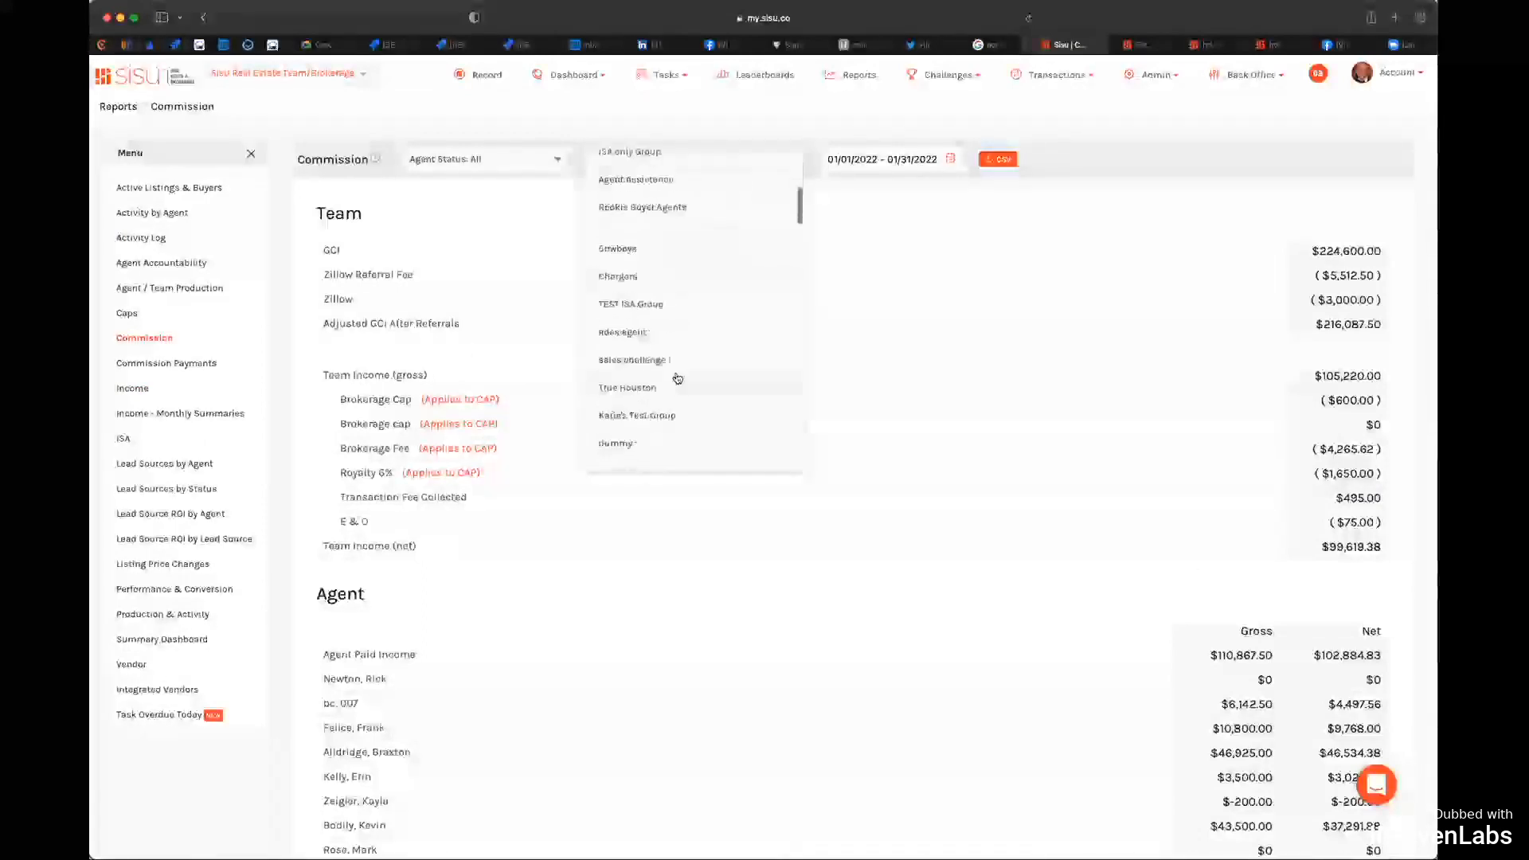
scroll(677, 377, down, 8)
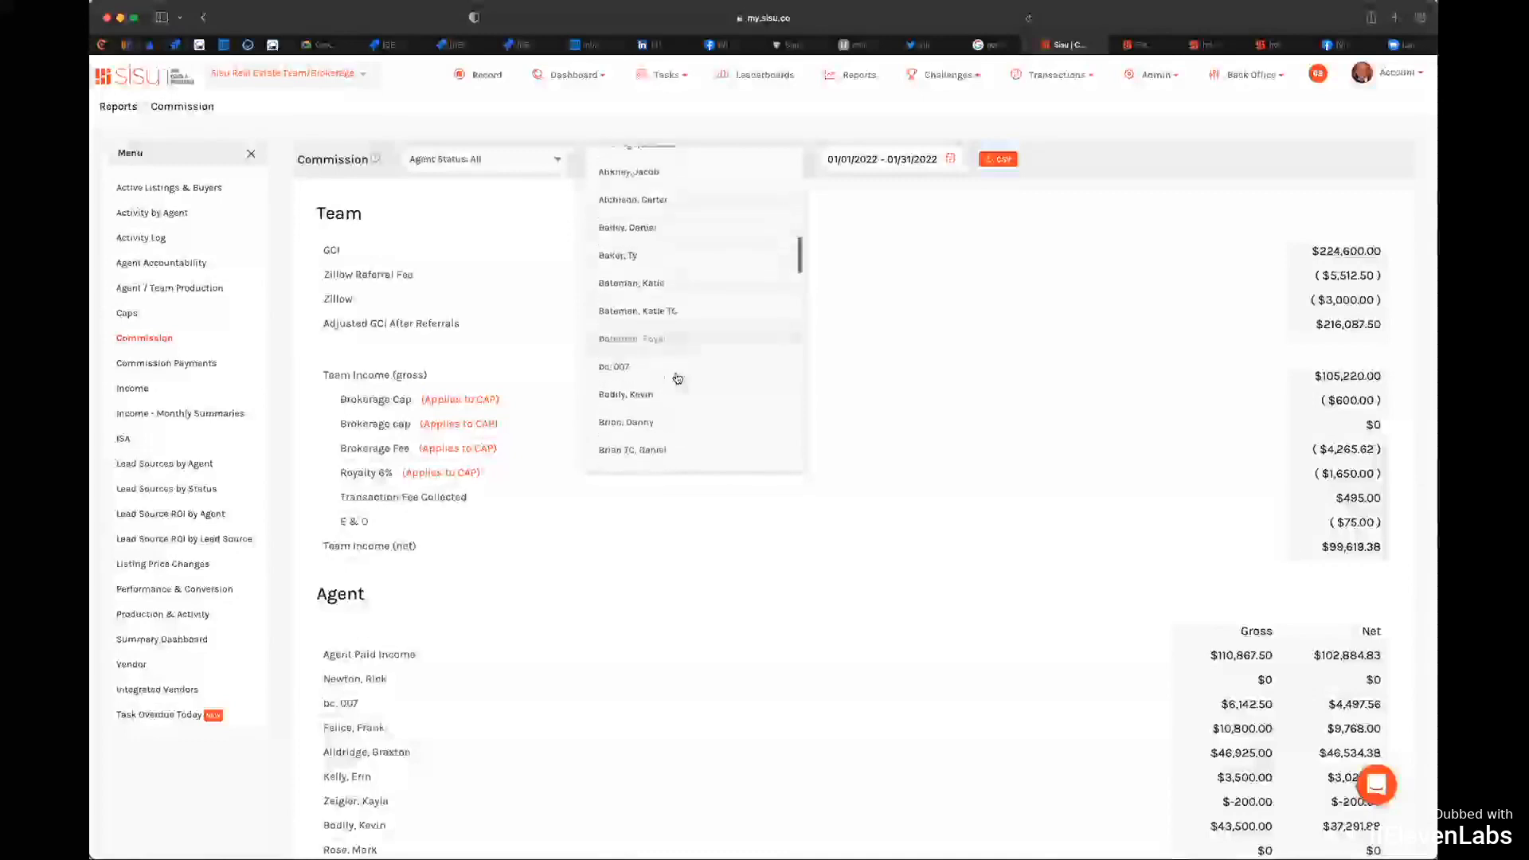
click(632, 372)
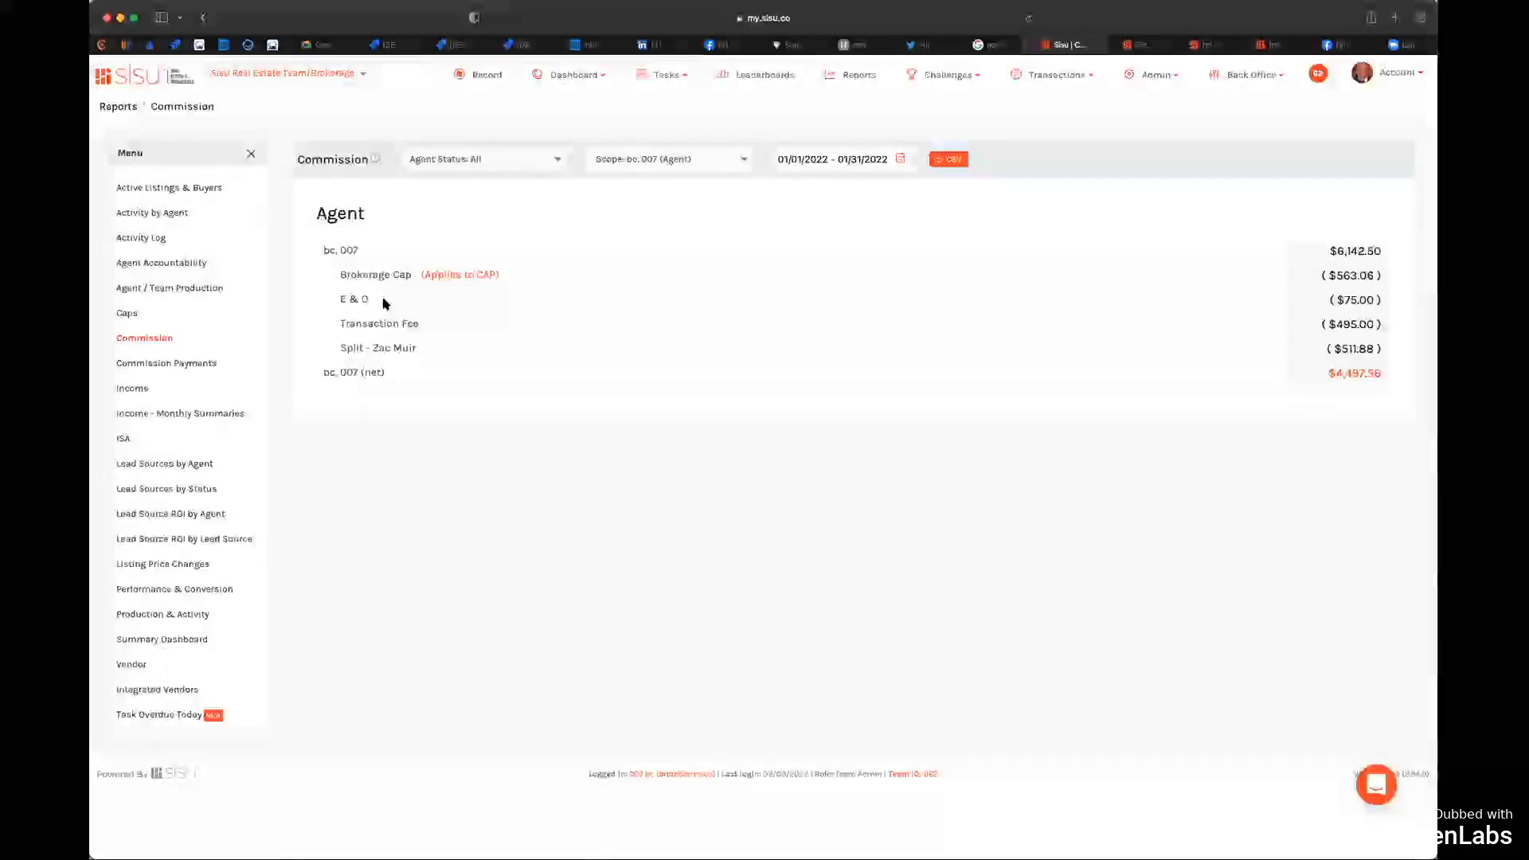
Step: Look over the team's Commission Payments report and narrow its scope to the same primary agent
click(204, 363)
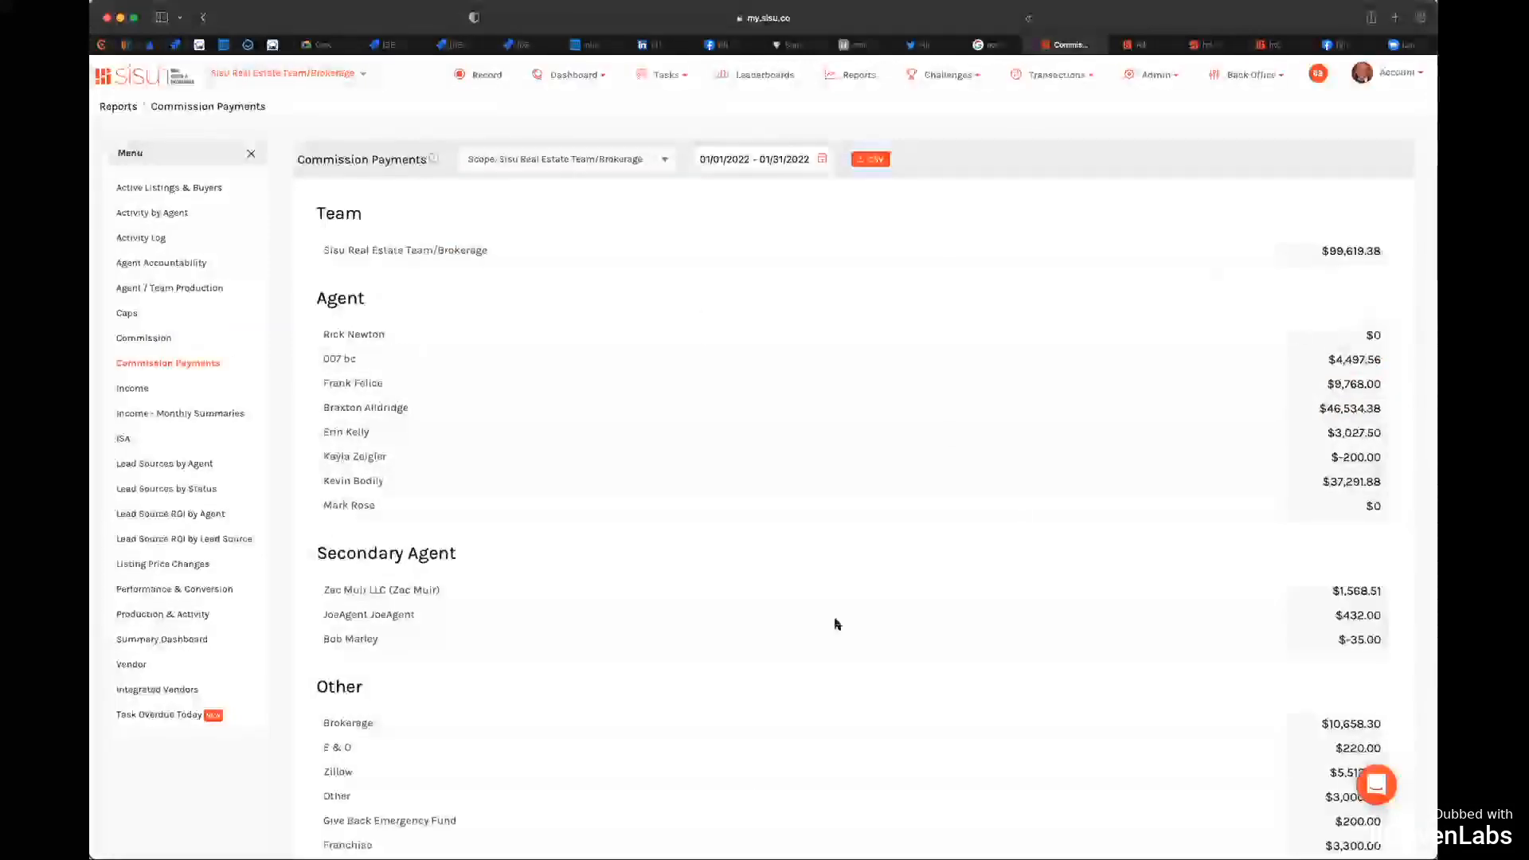
scroll(916, 348, down, 2)
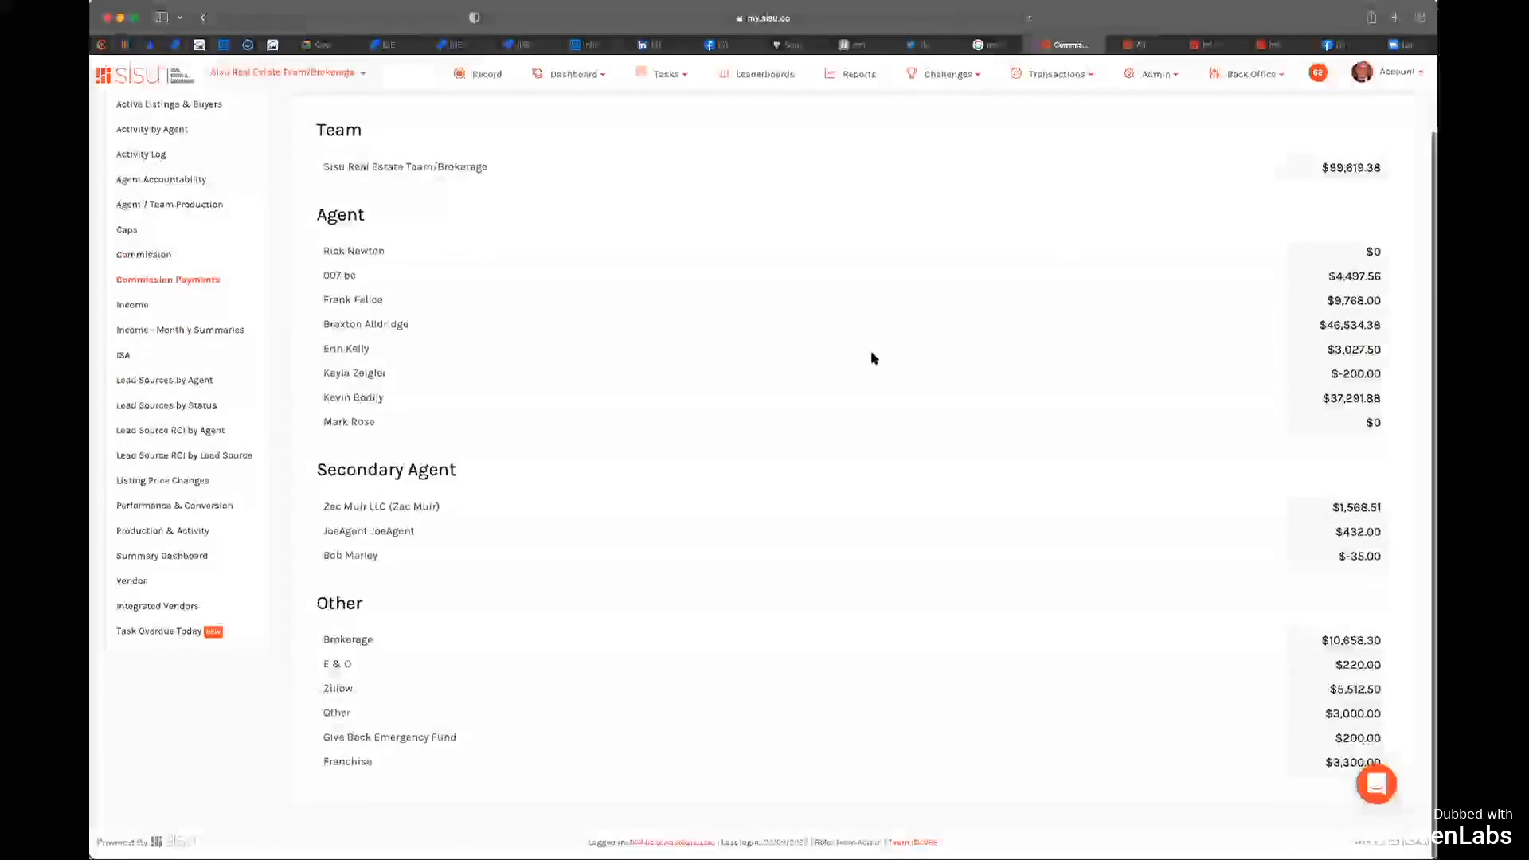
scroll(871, 355, up, 2)
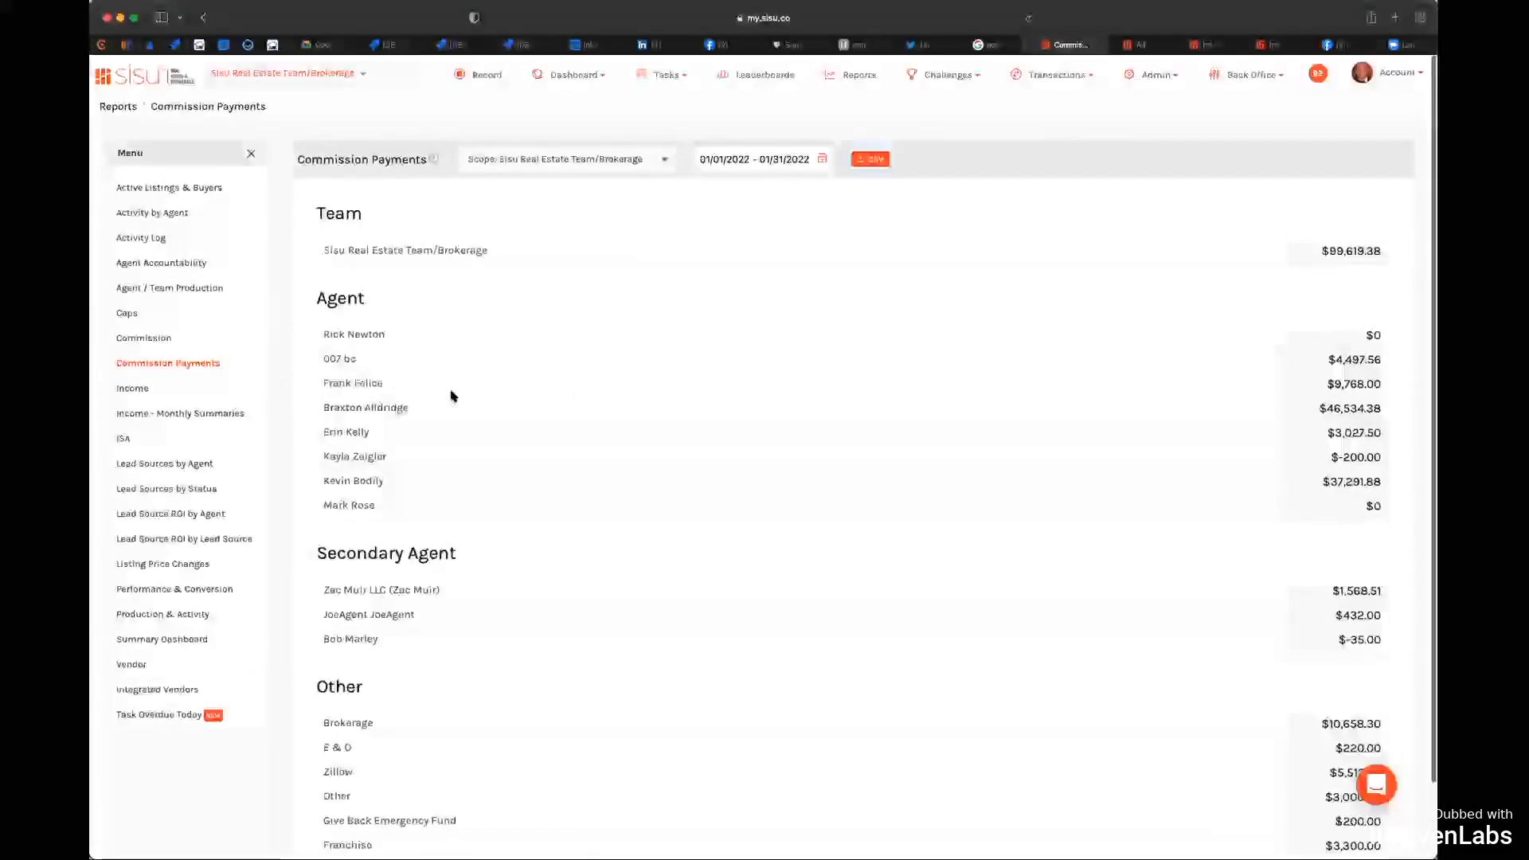
click(667, 164)
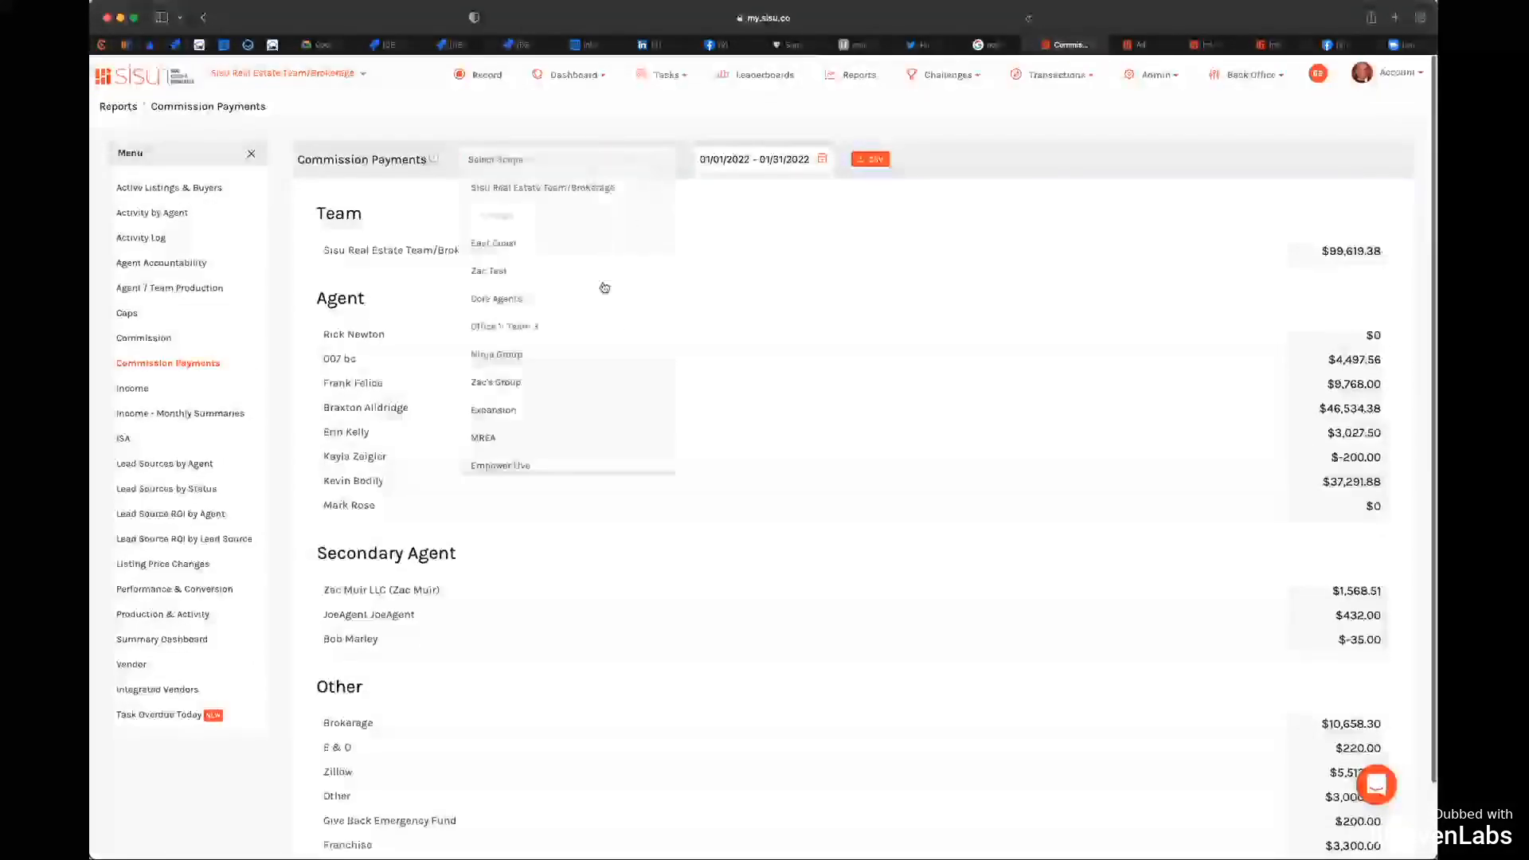
scroll(573, 389, down, 3)
scroll(574, 391, down, 5)
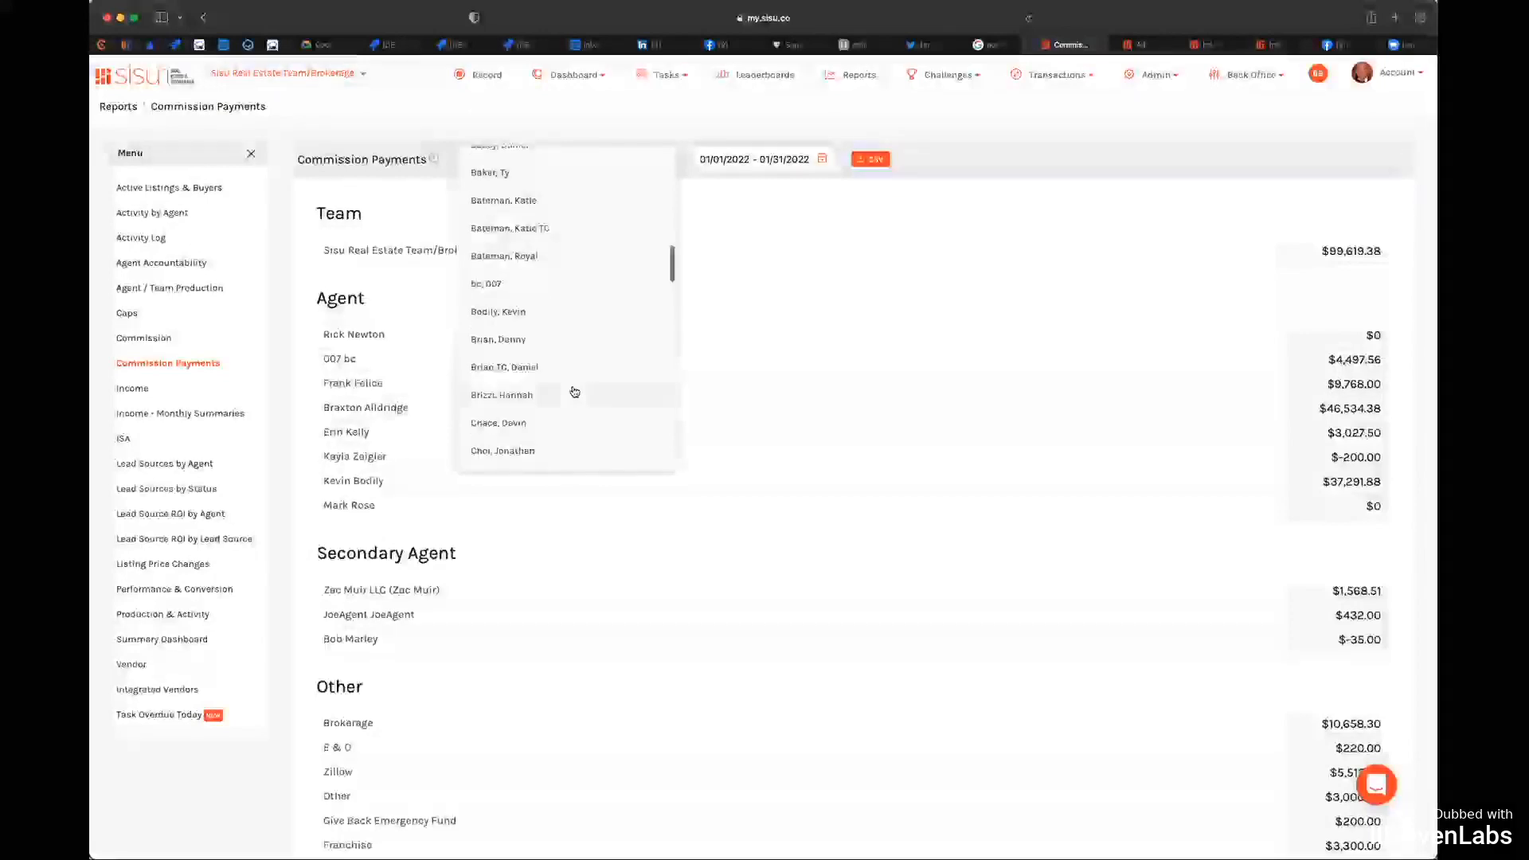
click(505, 285)
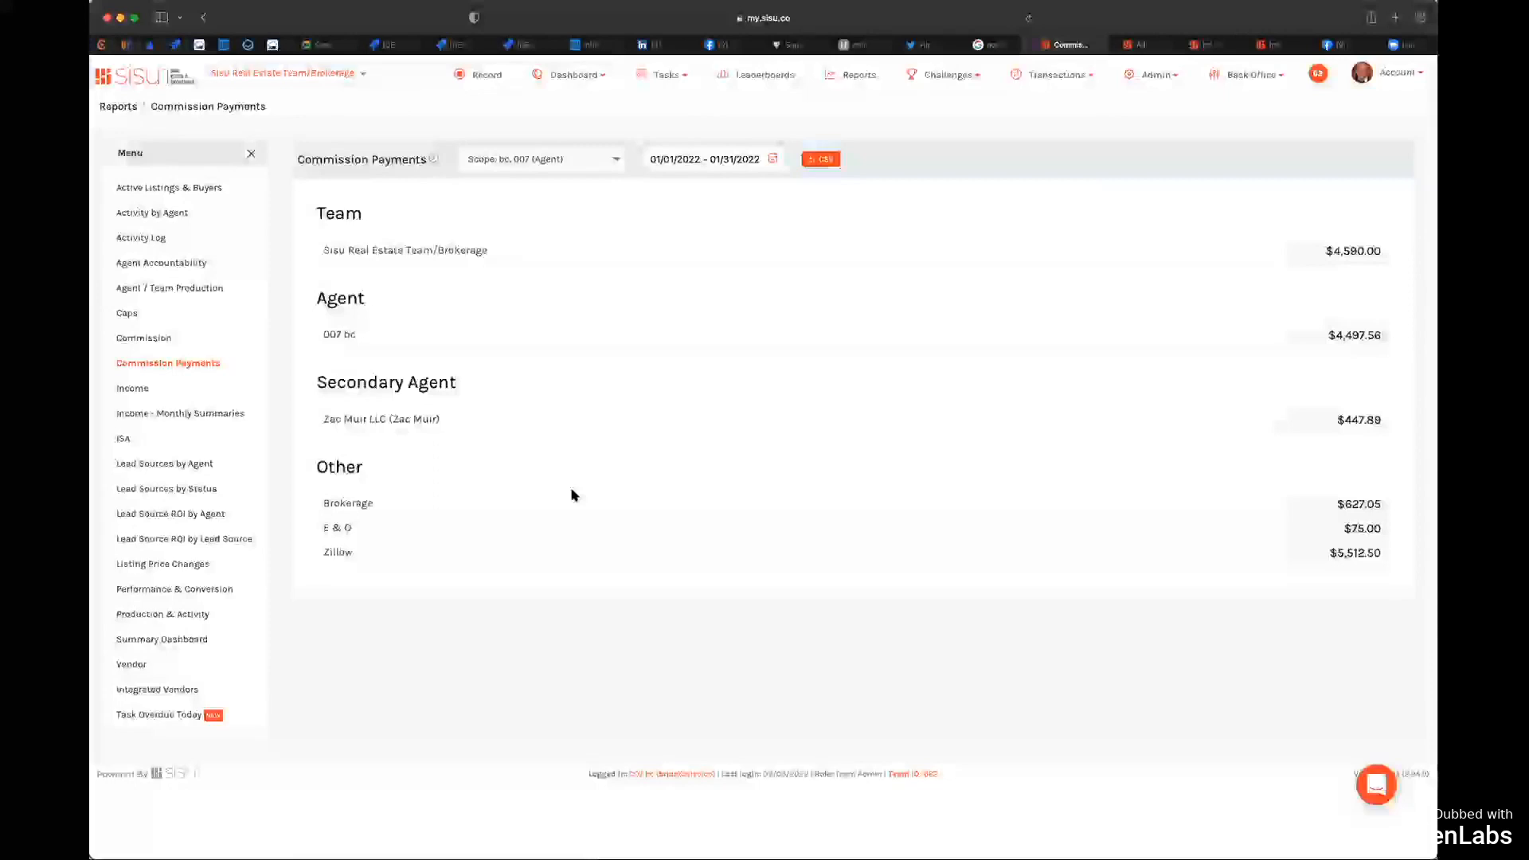
Step: Open the Caps report and examine the agents' brokerage and royalty cap progress and details for cap year 2022
click(130, 315)
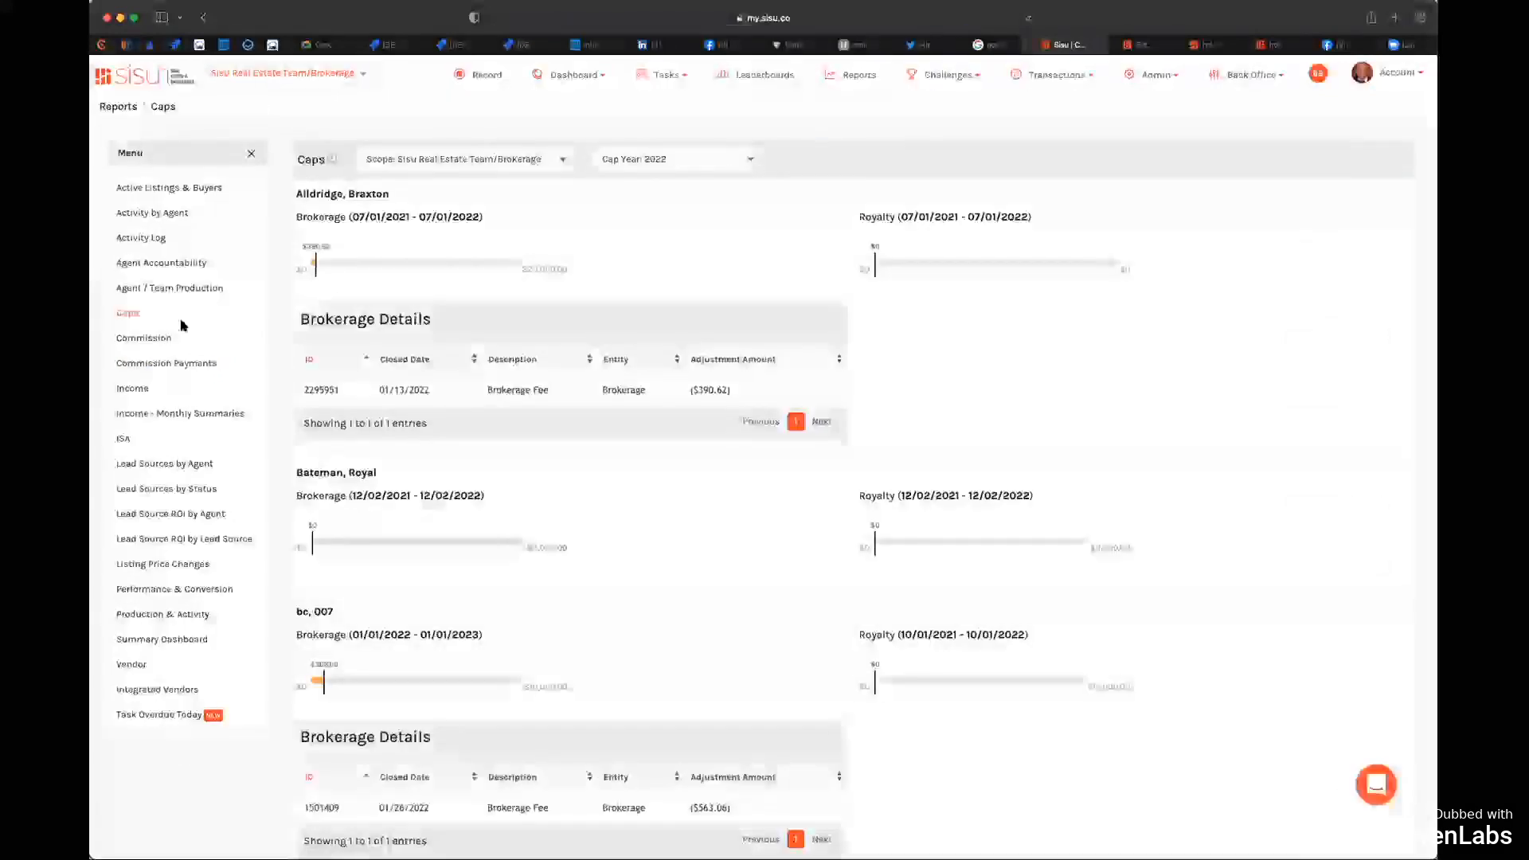
scroll(388, 338, down, 8)
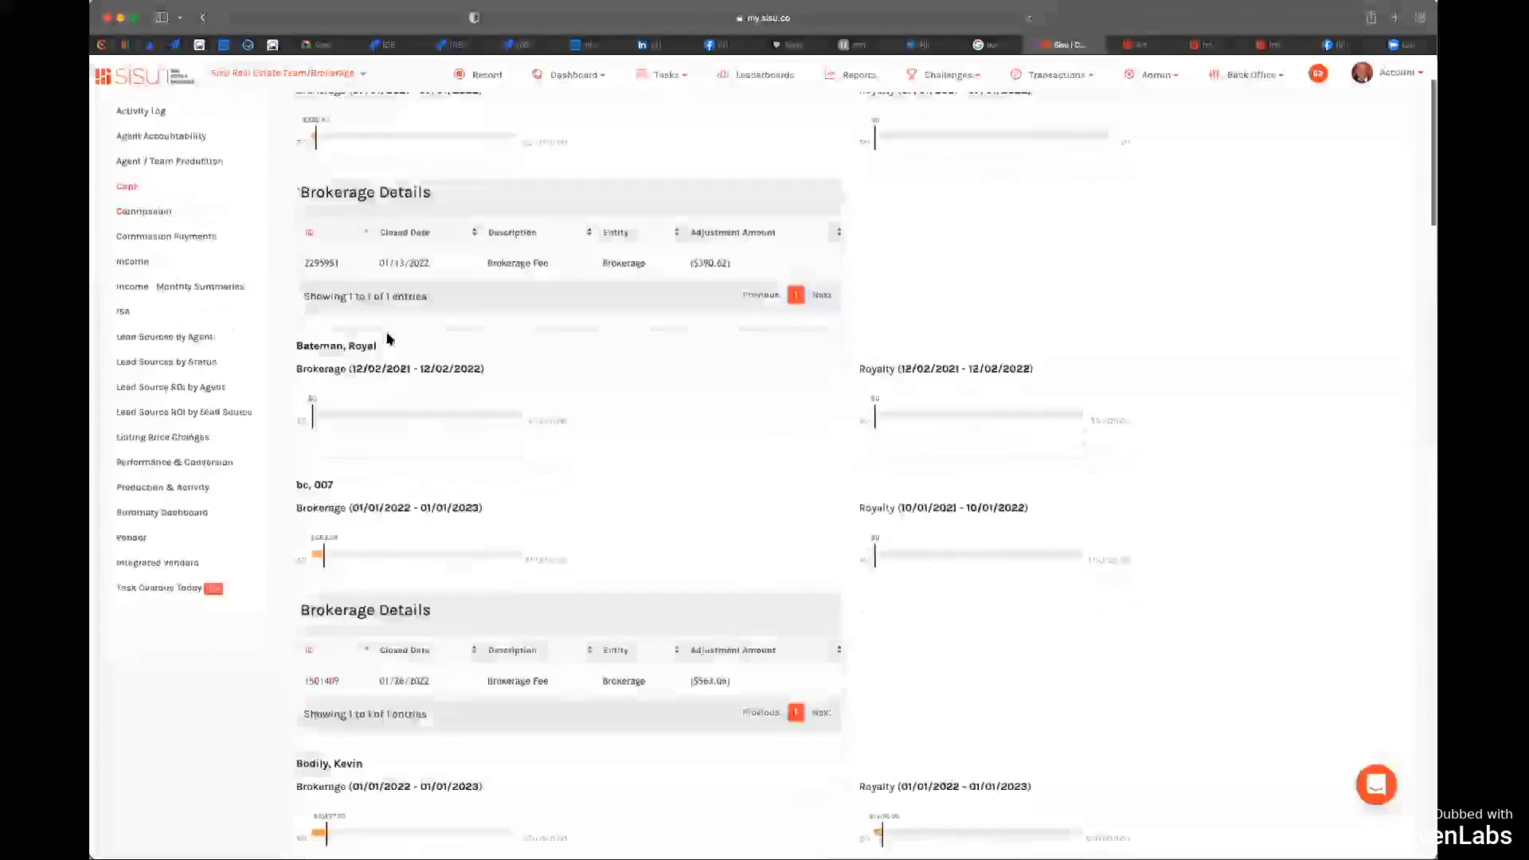
scroll(388, 338, down, 20)
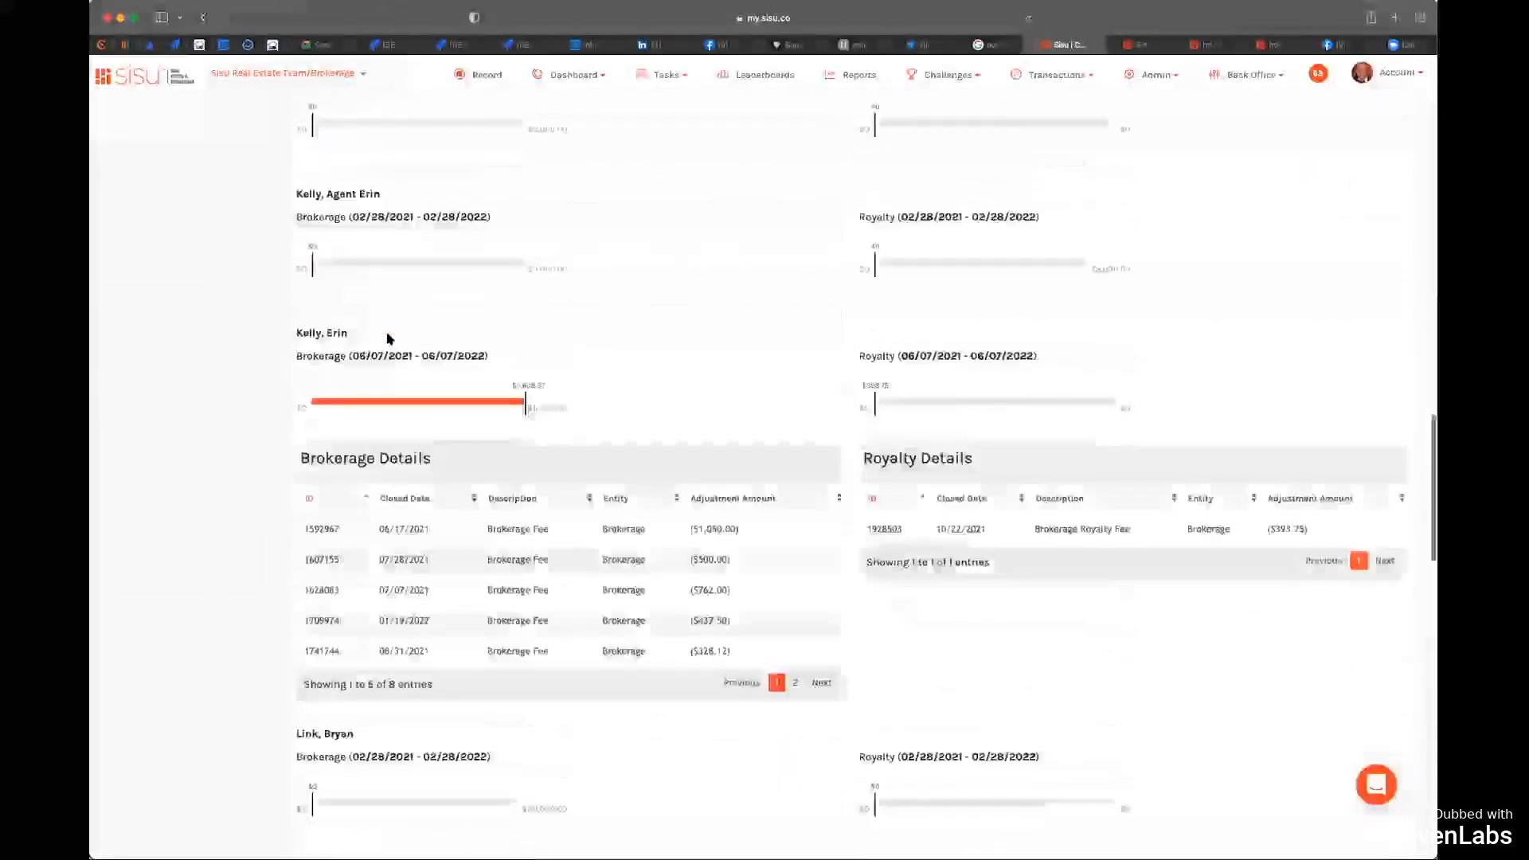
scroll(388, 335, up, 20)
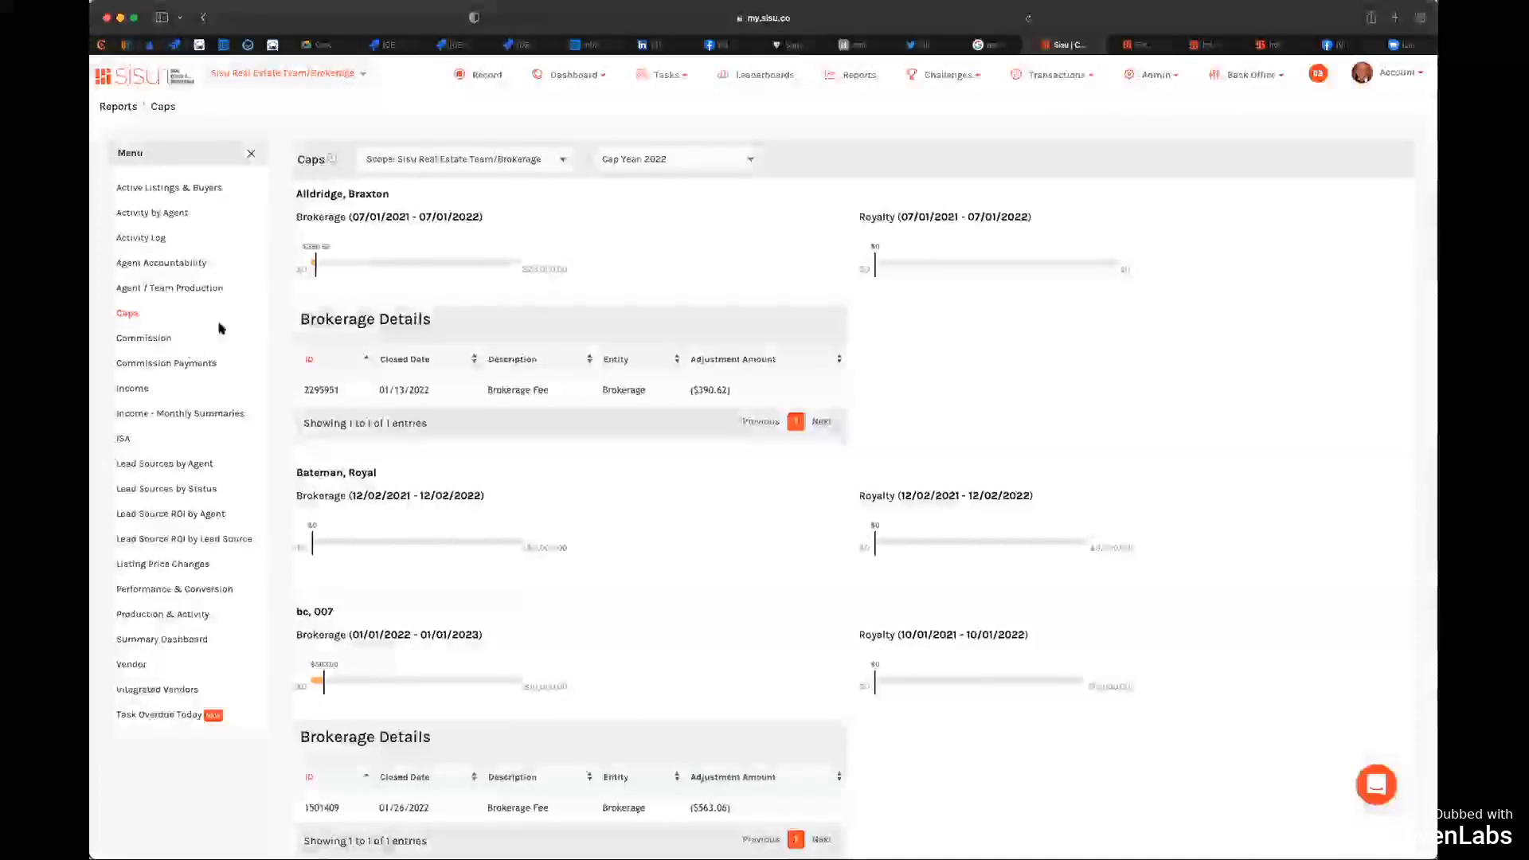
Step: View the list of commission form templates in the commission settings and return to the Caps report
click(1042, 77)
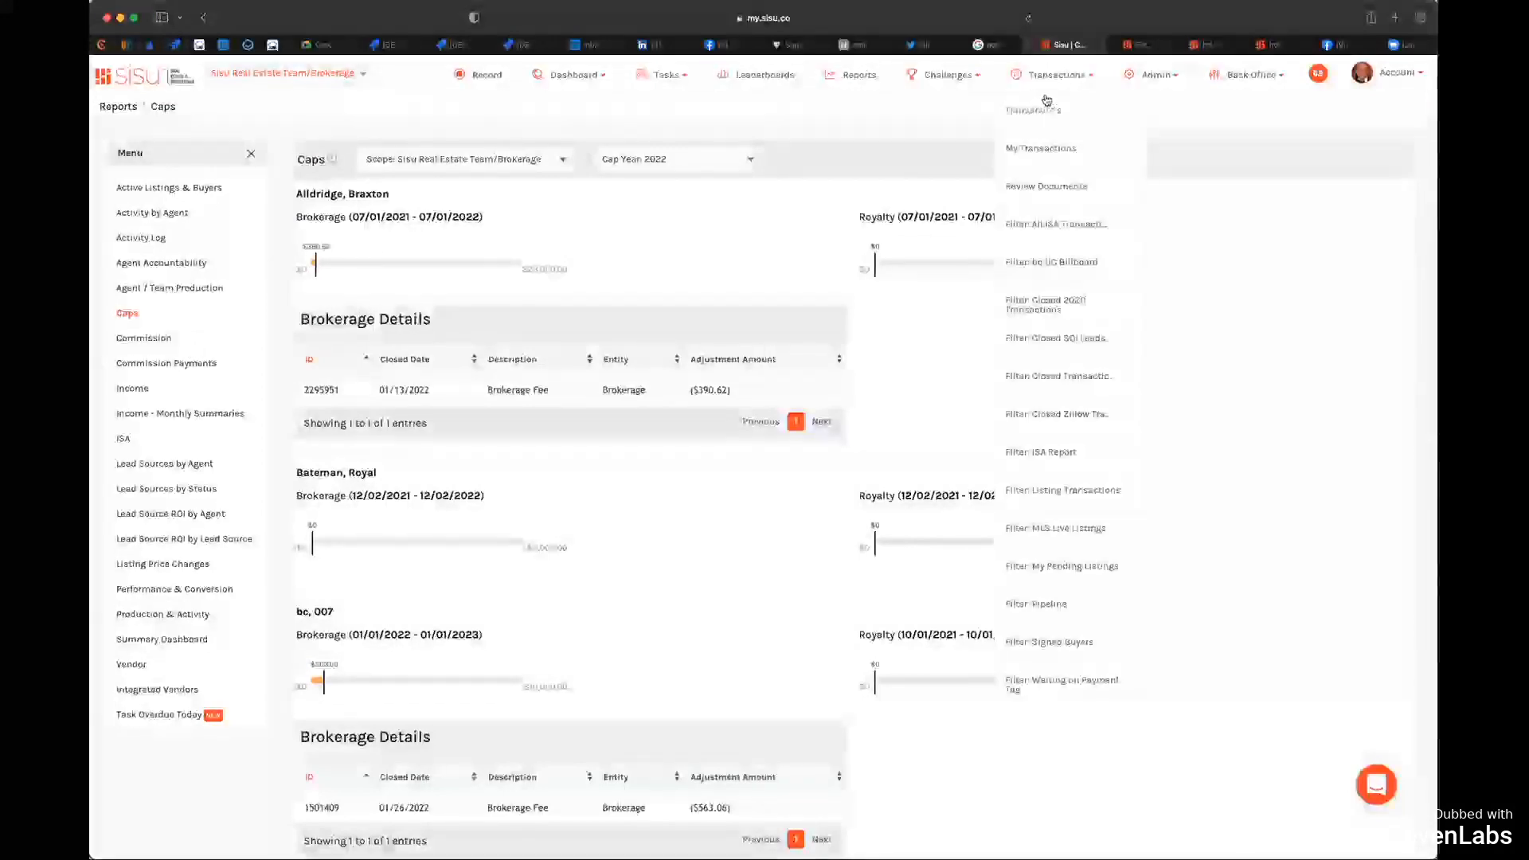
click(1138, 45)
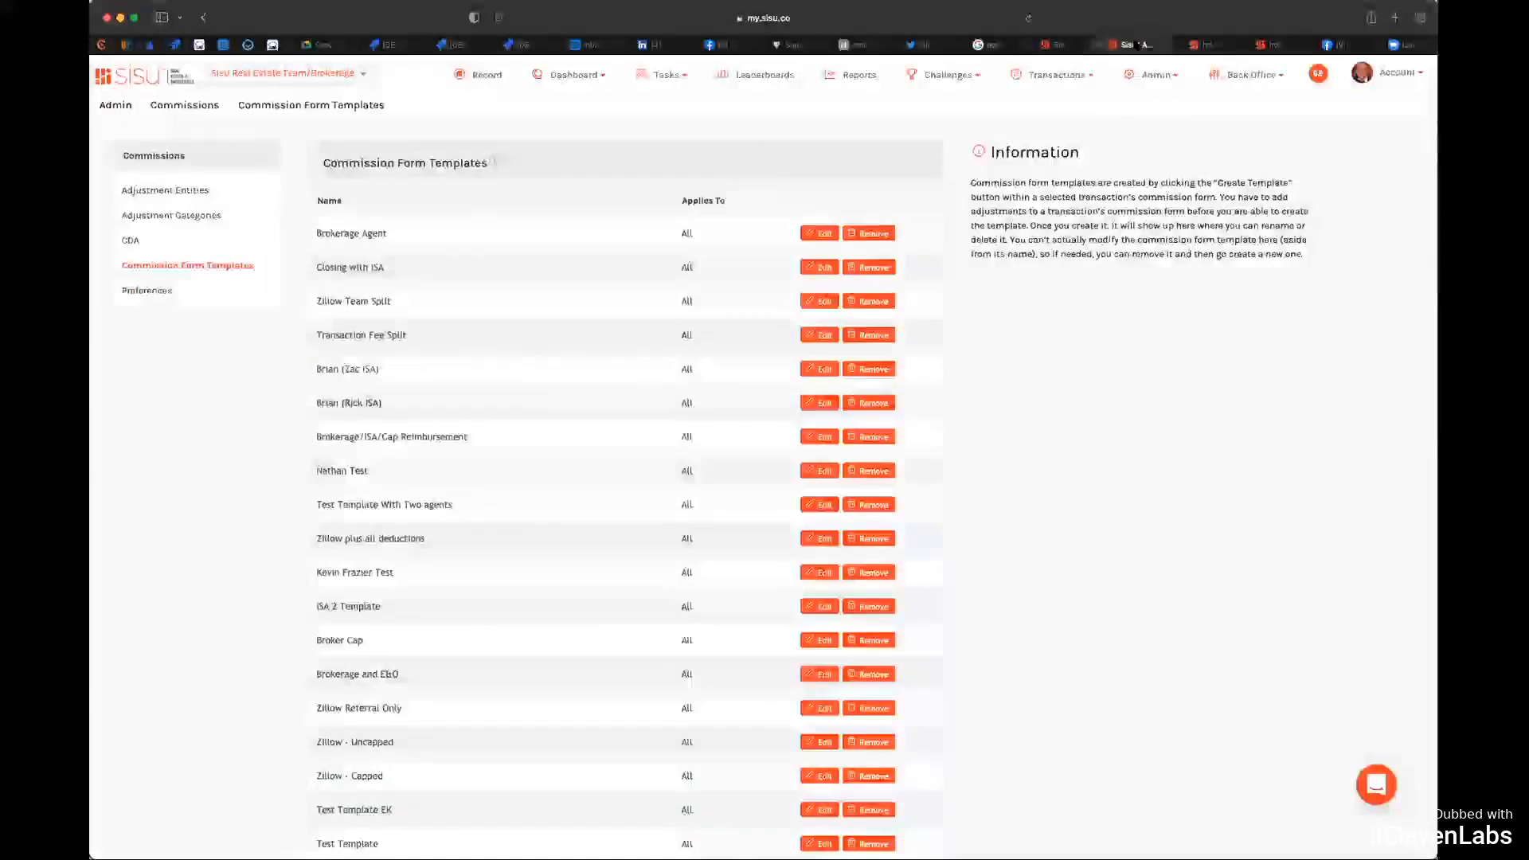
click(1057, 46)
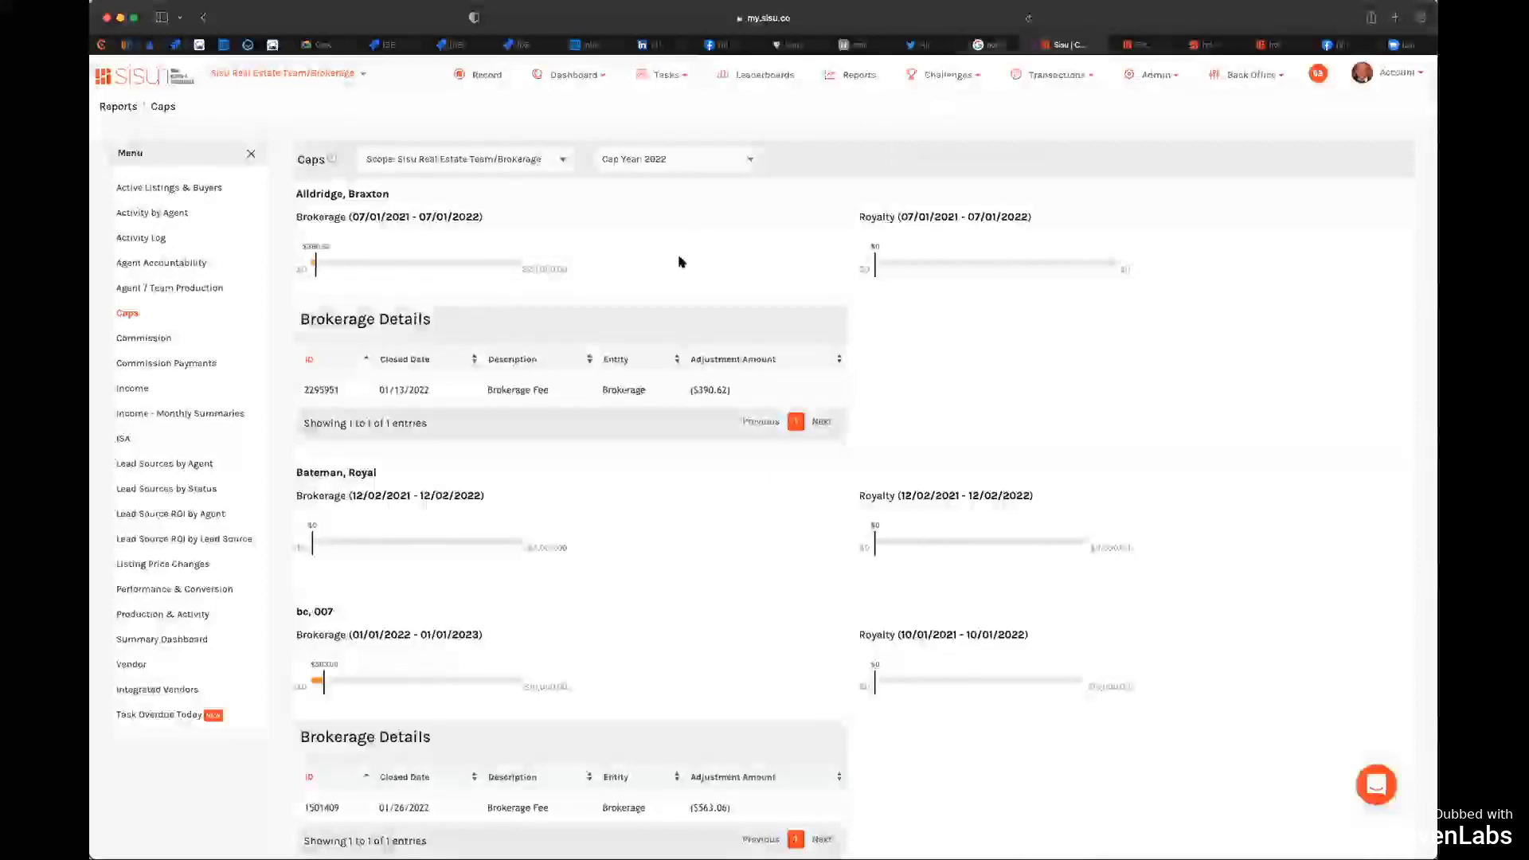
Step: Find an agent with a filled brokerage cap bar in the Caps report and examine the brokerage and royalty details
scroll(679, 261, down, 2)
scroll(679, 261, down, 15)
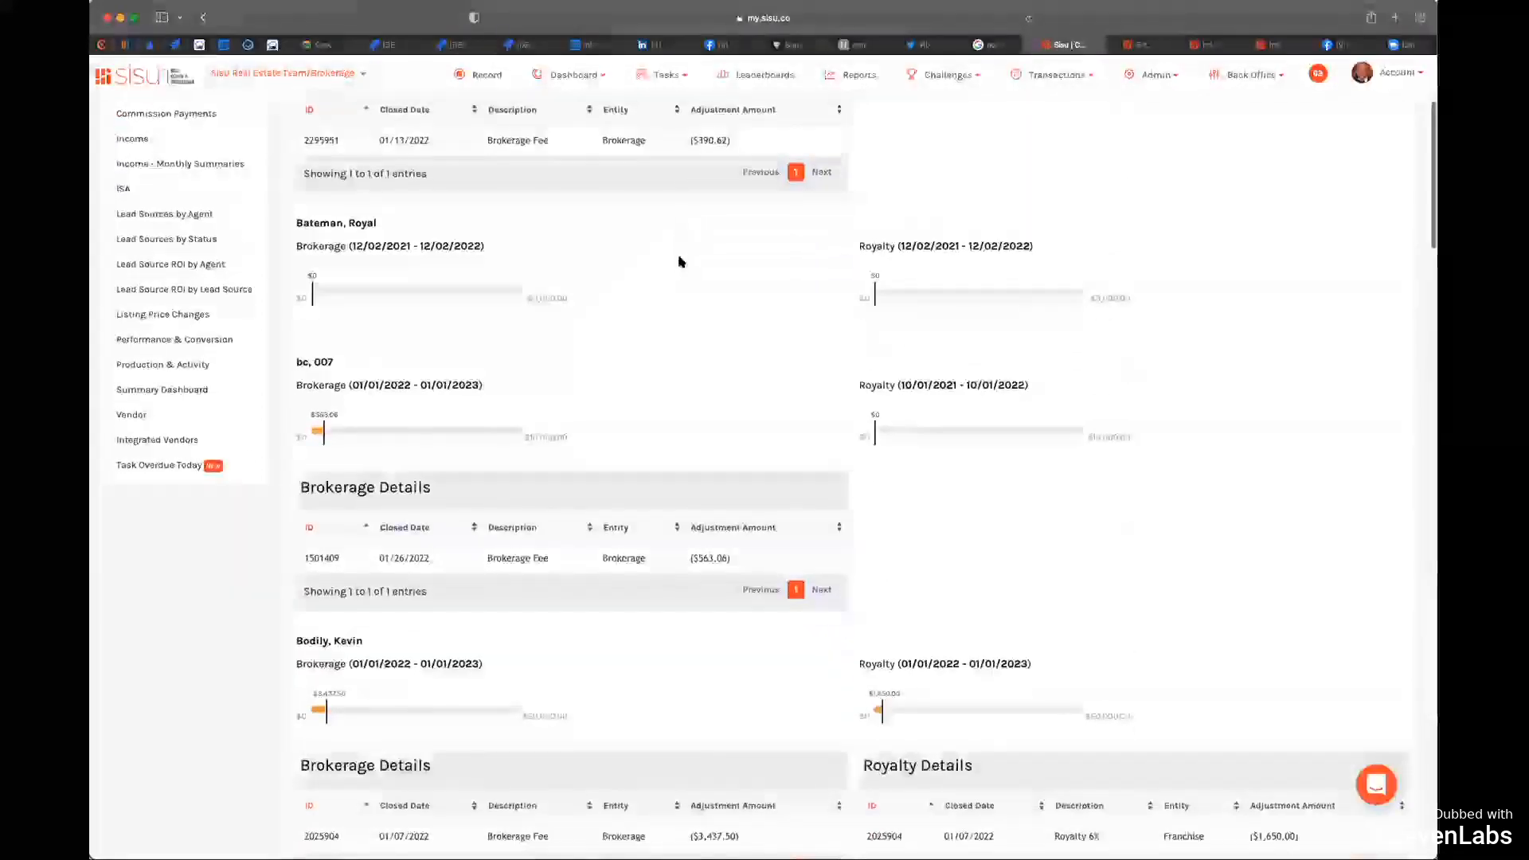
scroll(679, 261, down, 20)
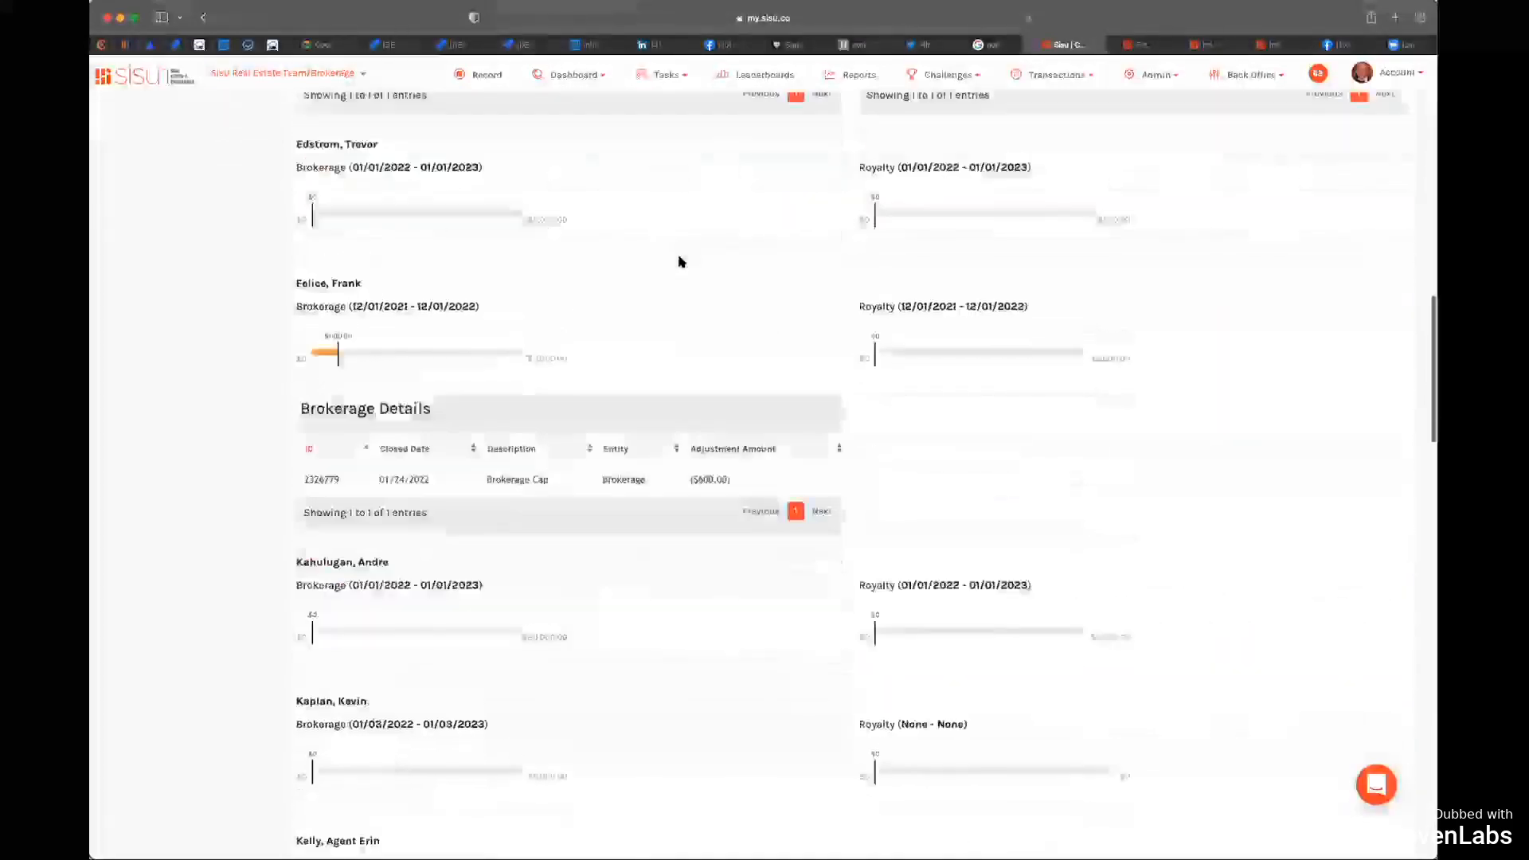
scroll(679, 261, down, 3)
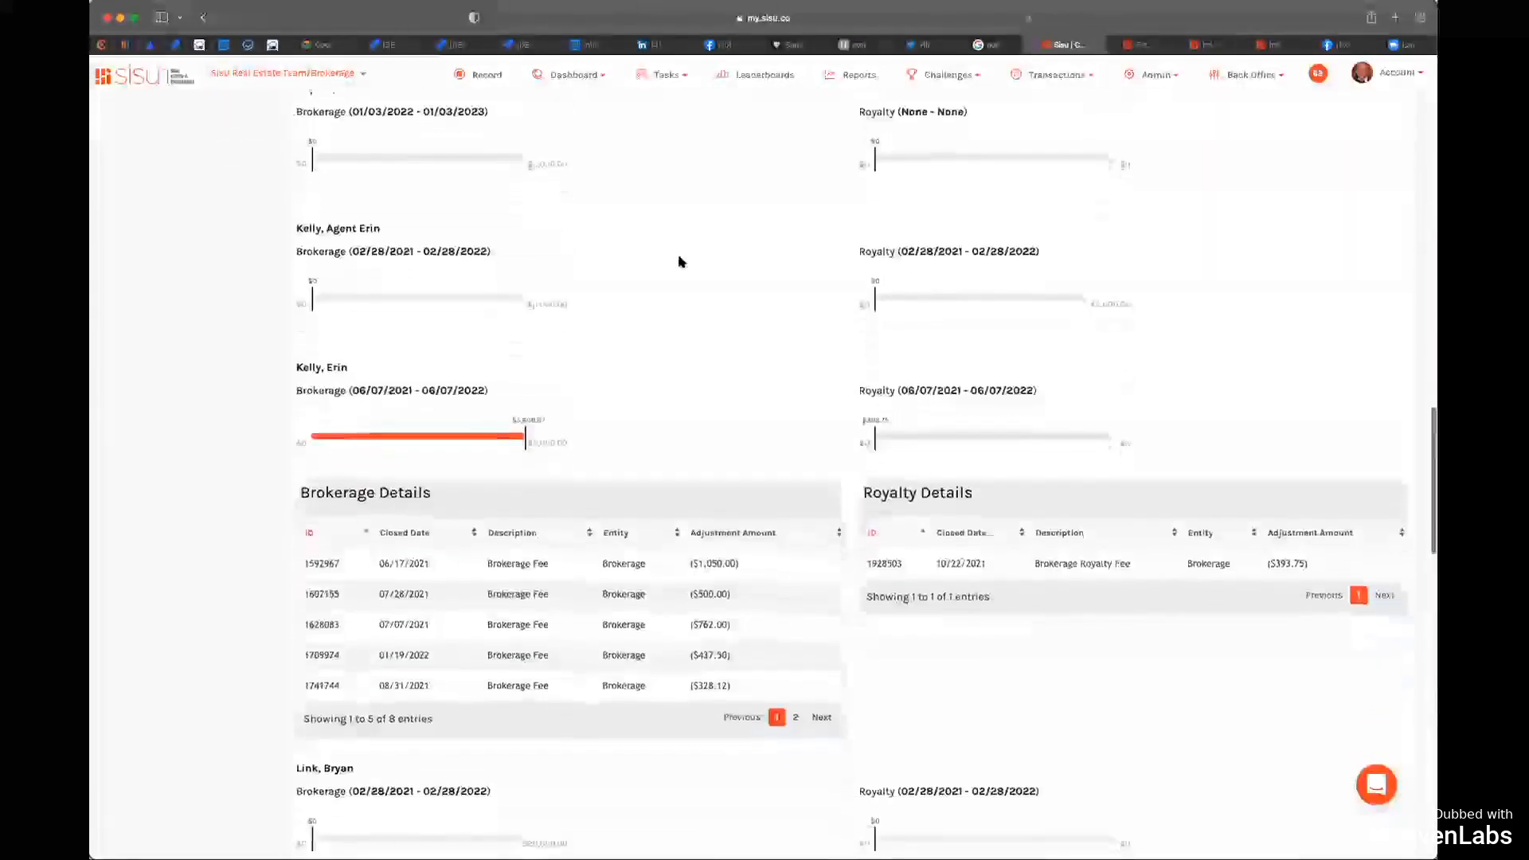
scroll(677, 260, down, 3)
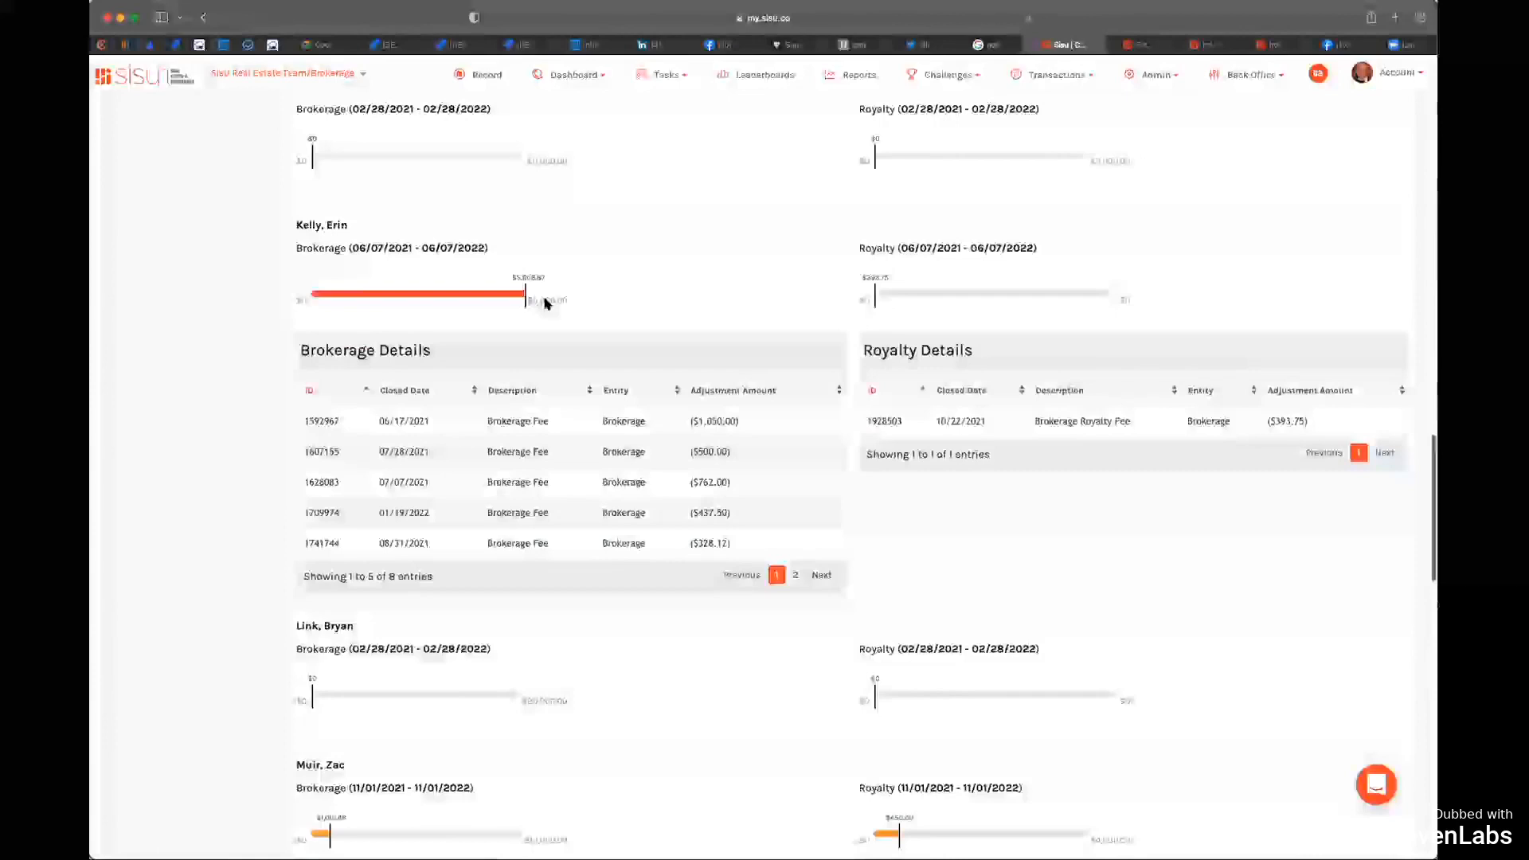